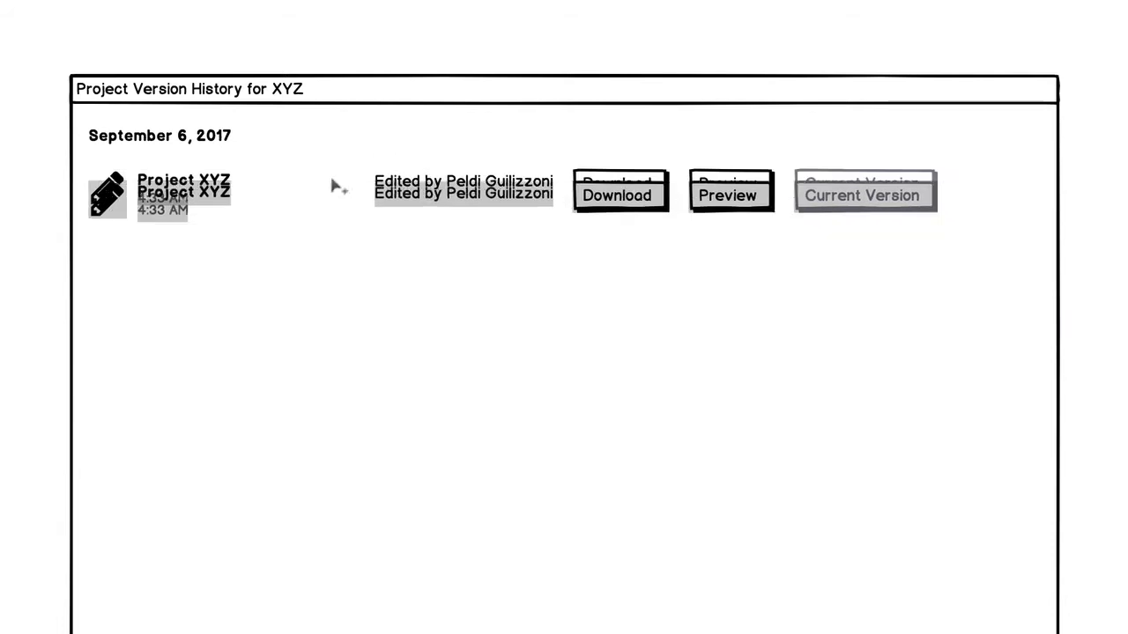
key("shift+Down")
key("shift+Down")
key("shift+Down")
left_click(583, 68)
left_click(867, 239)
left_click(1127, 289)
key("Return")
type("Restore This")
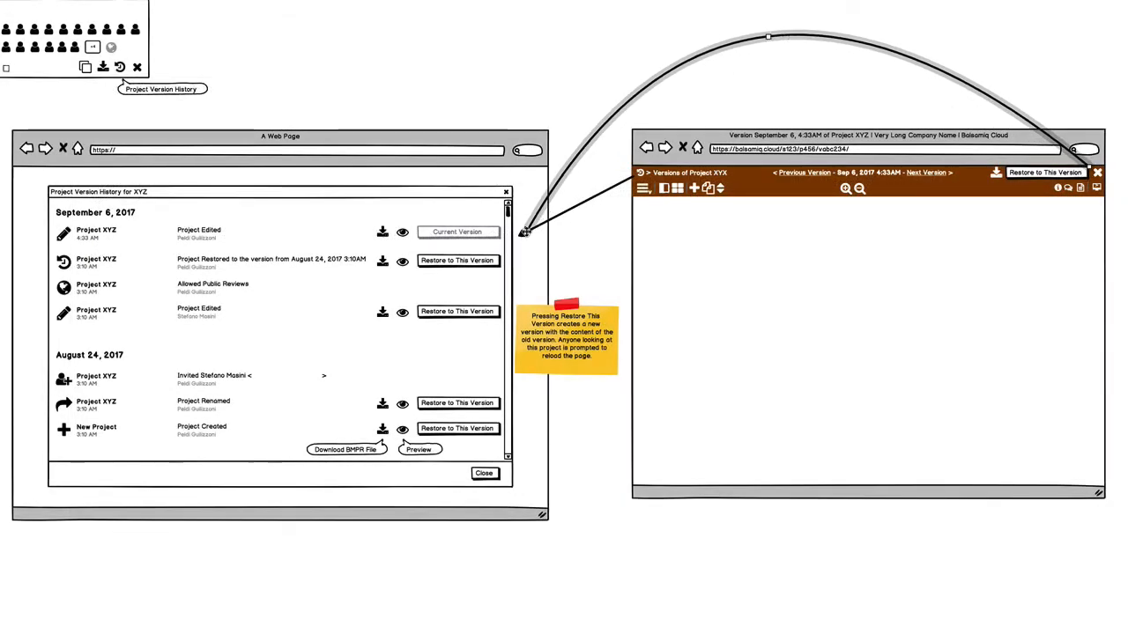
left_click_drag(526, 233, 560, 171)
left_click_drag(806, 4, 830, 101)
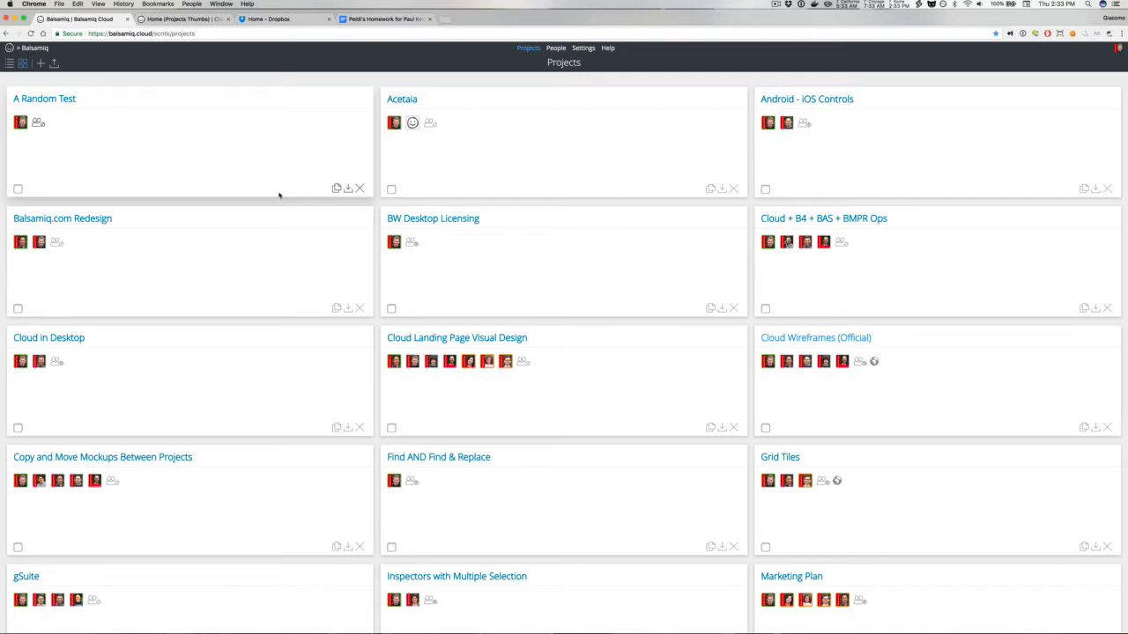
Step: Open the version history of 10th anniv presentation.key in Dropbox
left_click(271, 19)
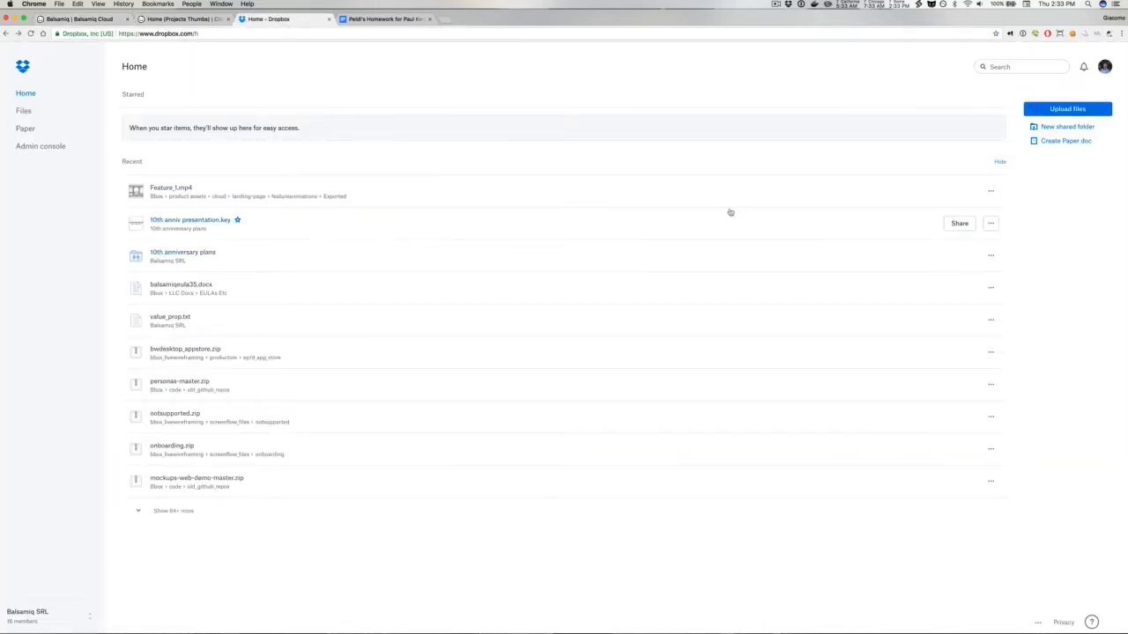
left_click(990, 223)
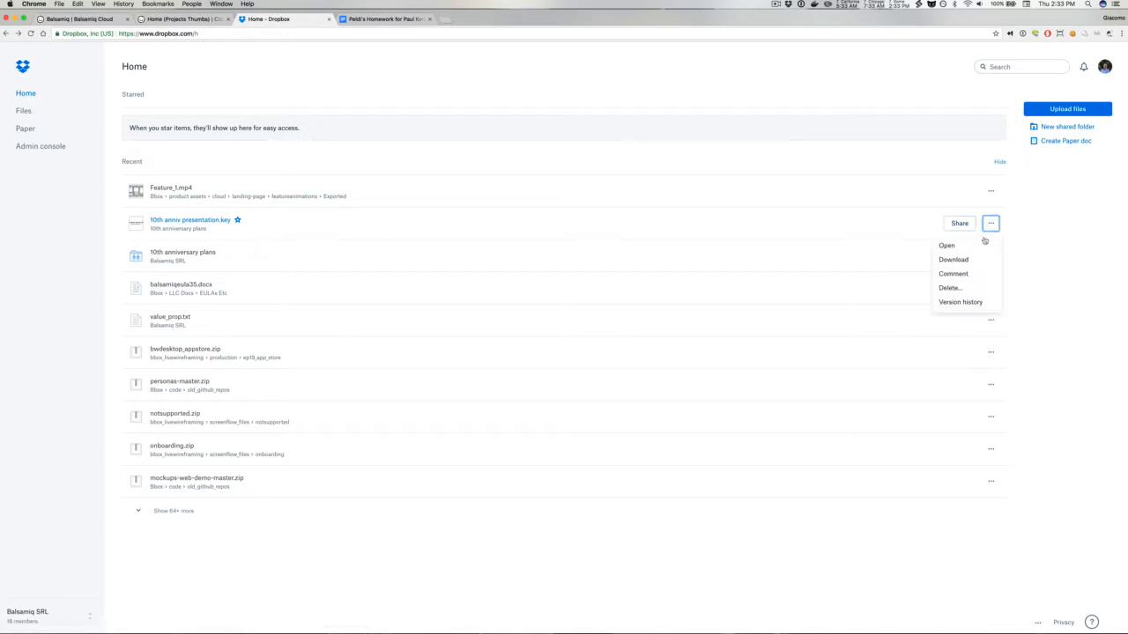
left_click(977, 305)
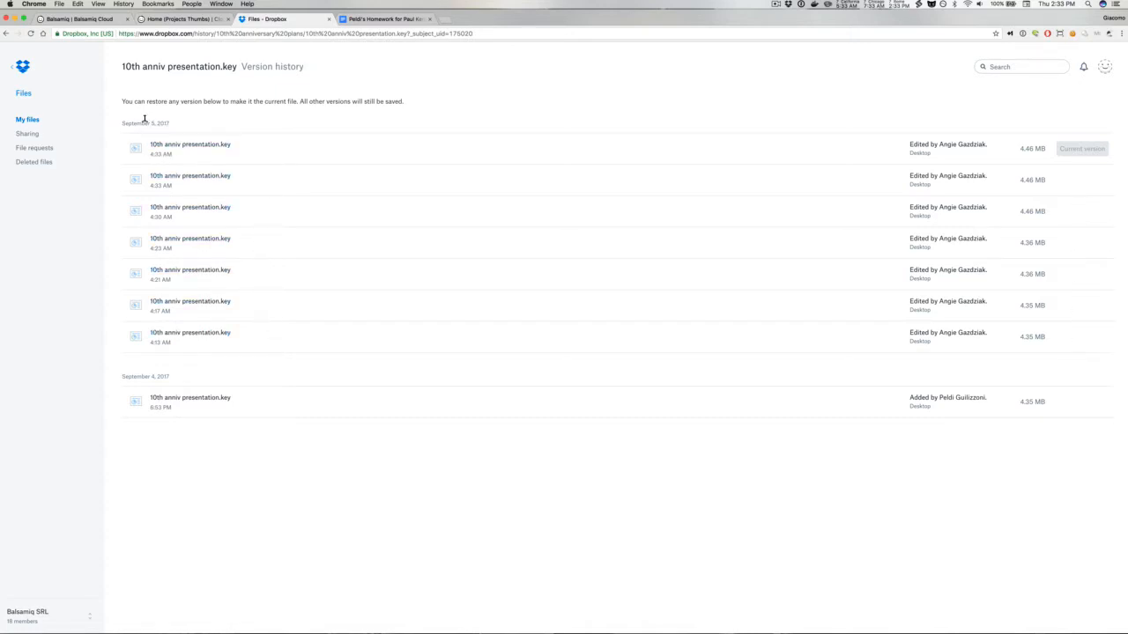
Step: Preview the 4:17 AM version of 10th anniv presentation.key, then return to its version history
left_click_drag(145, 123, 173, 124)
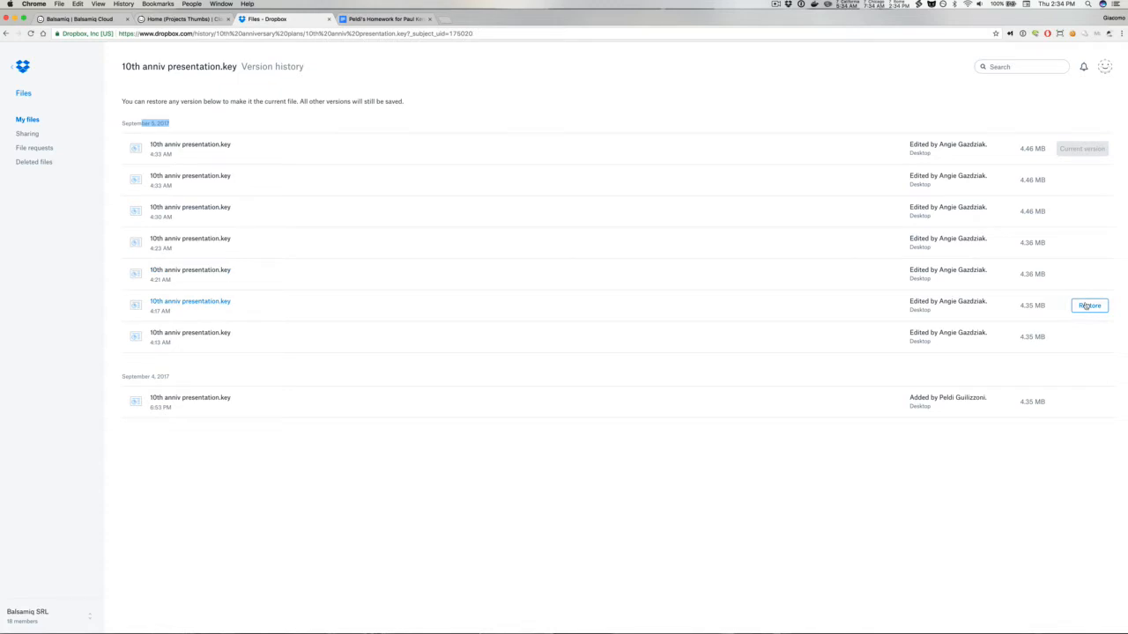
left_click(176, 305)
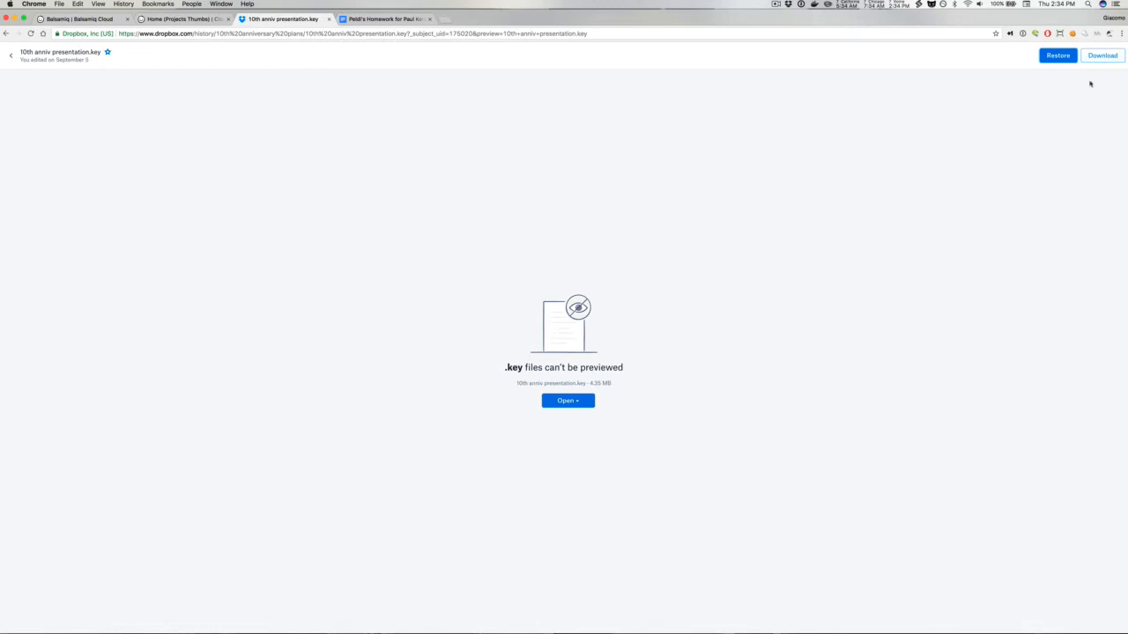
left_click(11, 55)
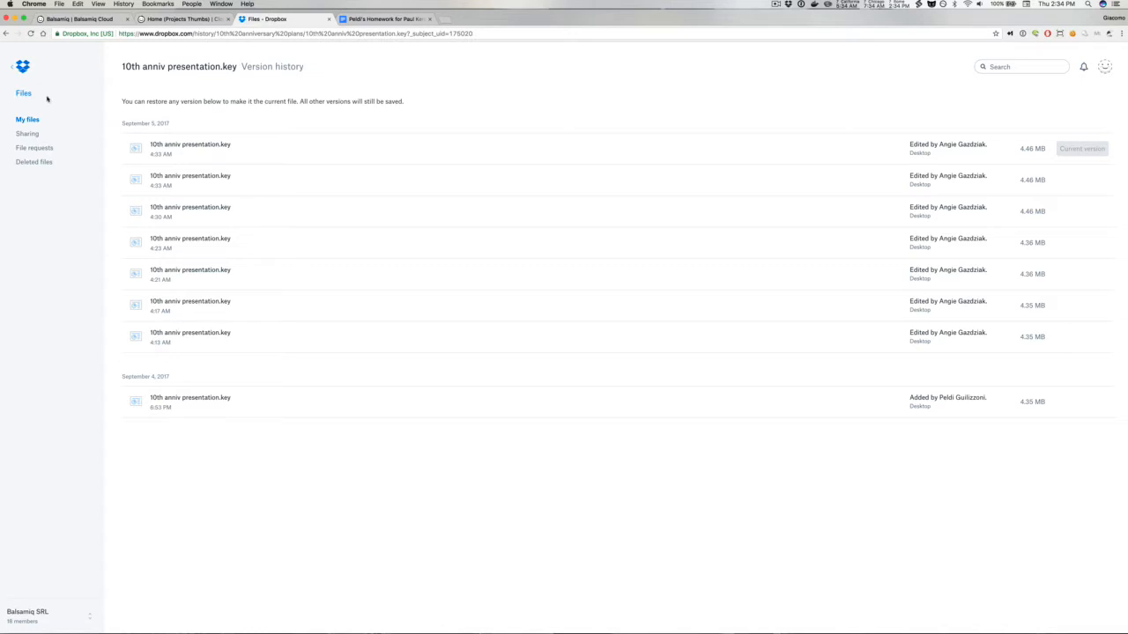
Step: Go to the Files list and open the version history of 2013_review.txt
left_click(19, 93)
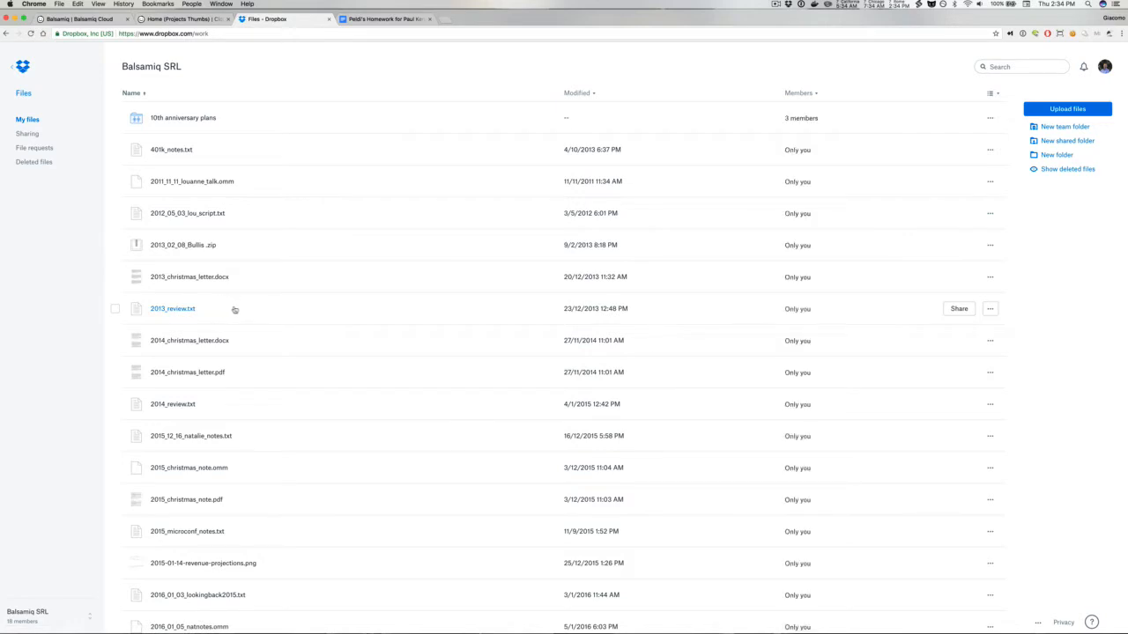
left_click(990, 309)
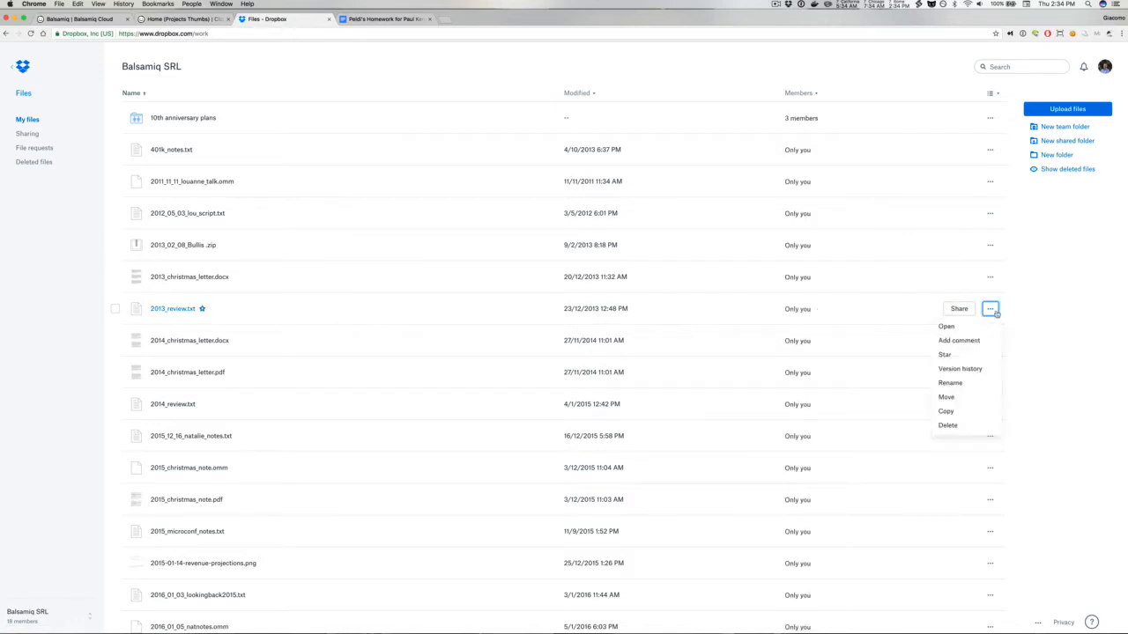
left_click(970, 369)
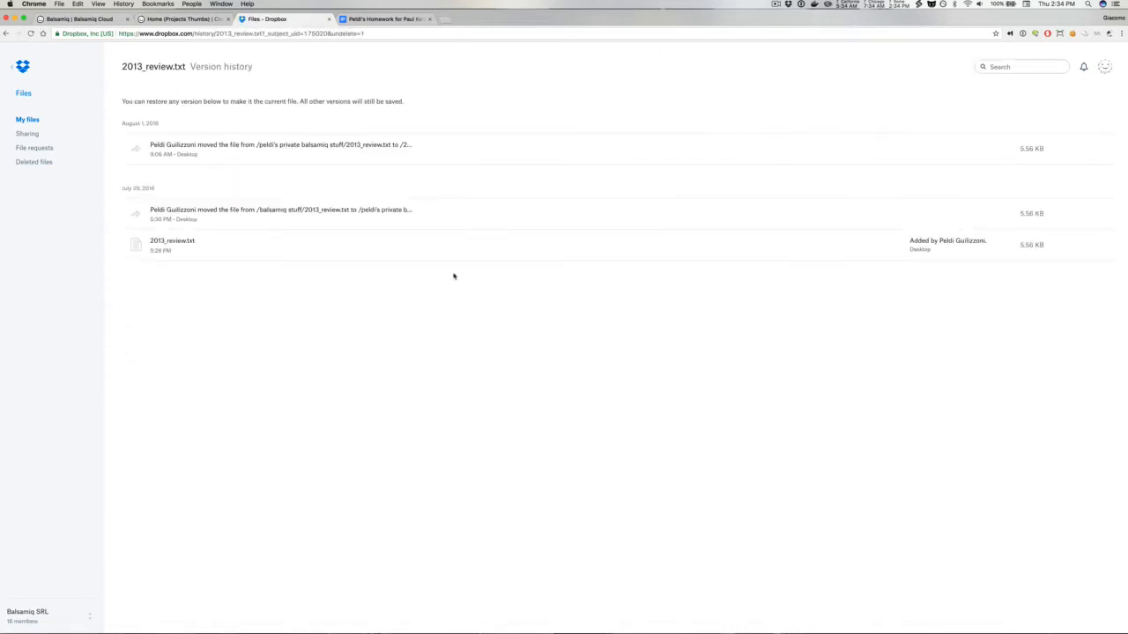
Step: Preview the original added version of 2013_review.txt and go back to its version history
left_click(195, 244)
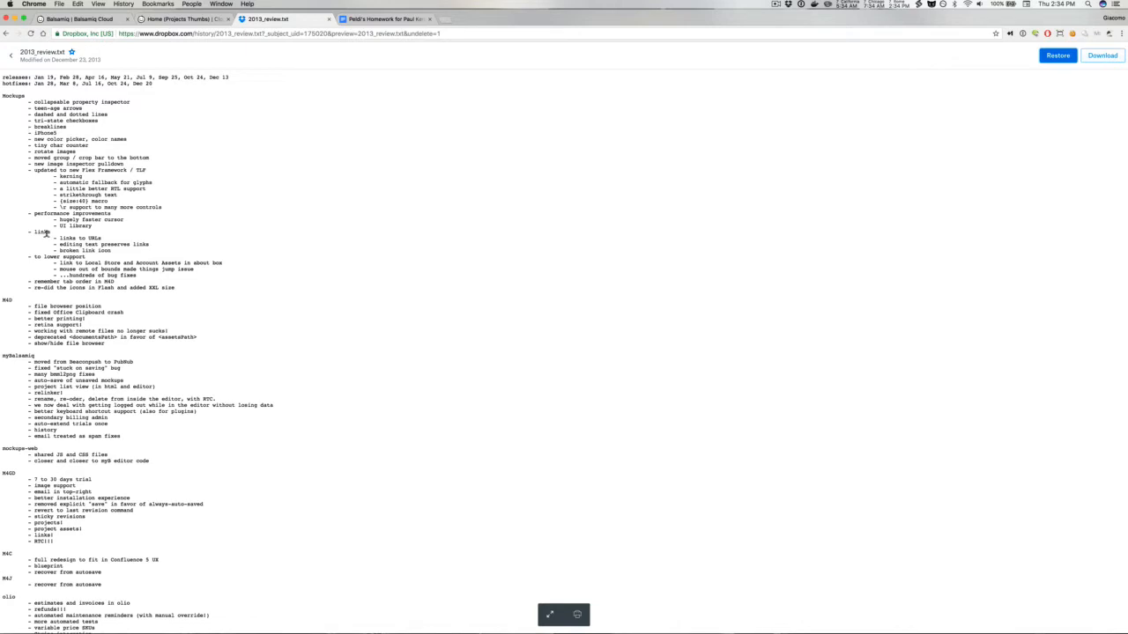
left_click(11, 58)
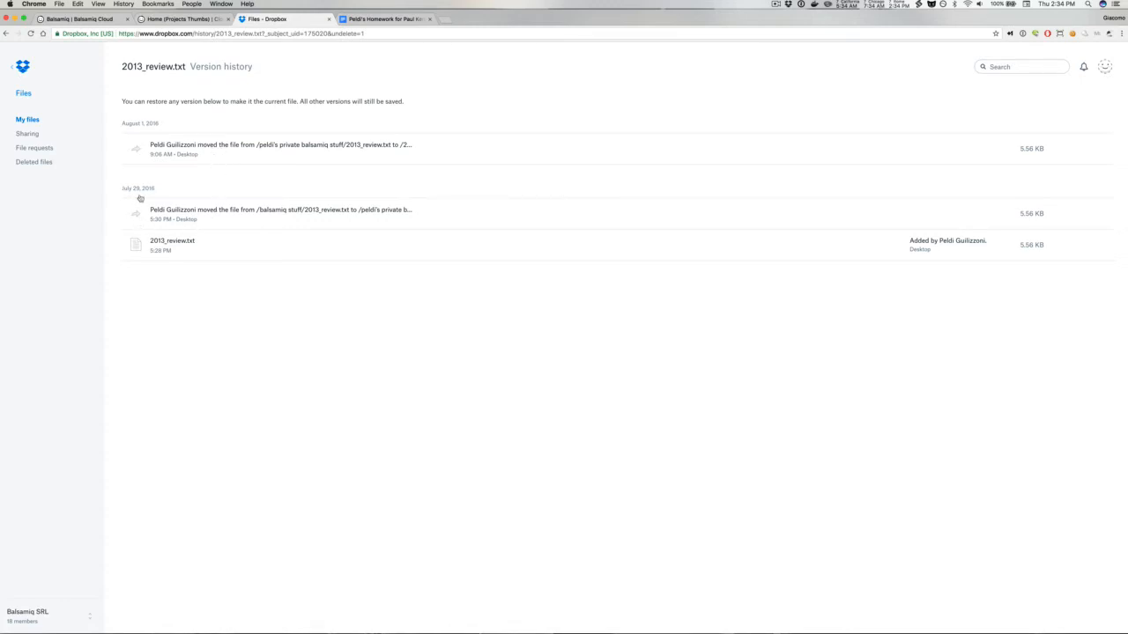
Step: Switch to the homework document in Google Docs and open its full version history
left_click(11, 69)
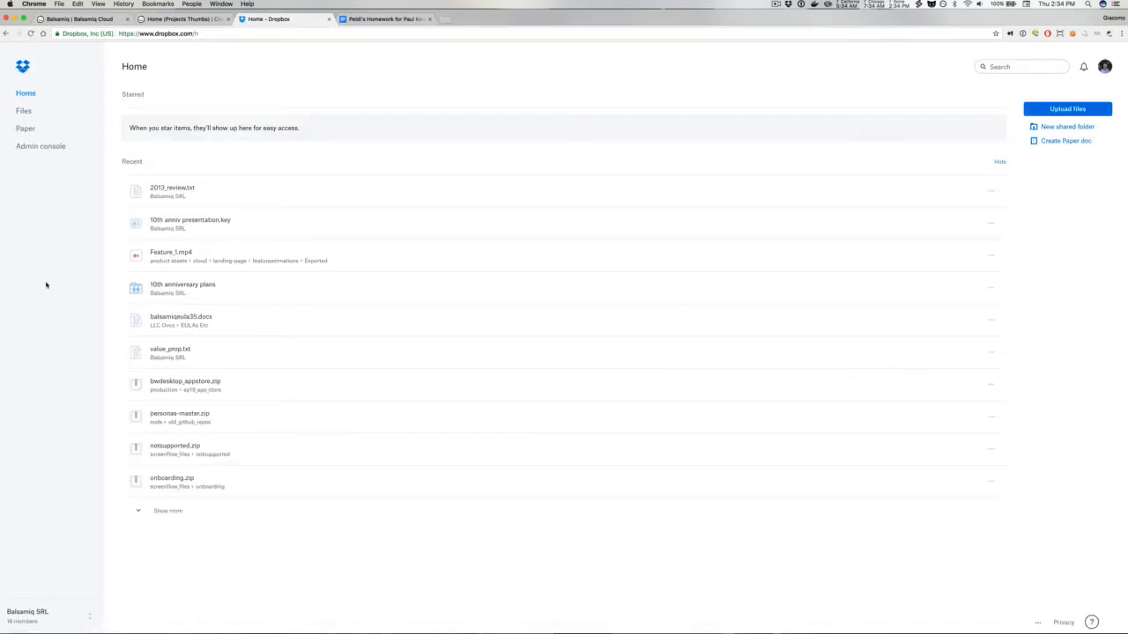
left_click(371, 19)
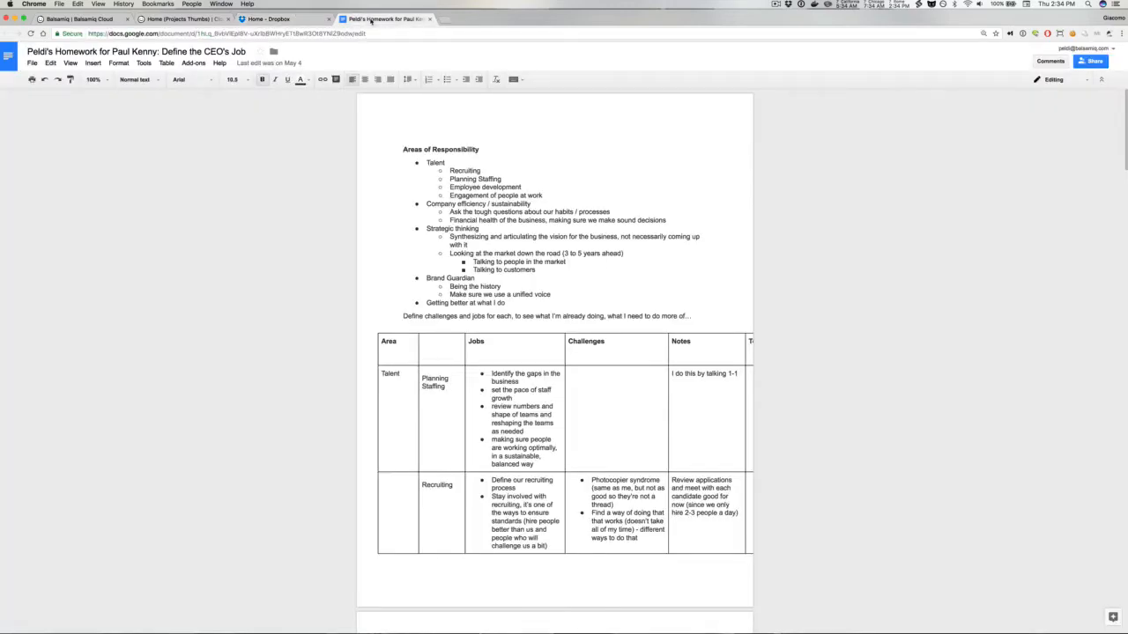
left_click(31, 64)
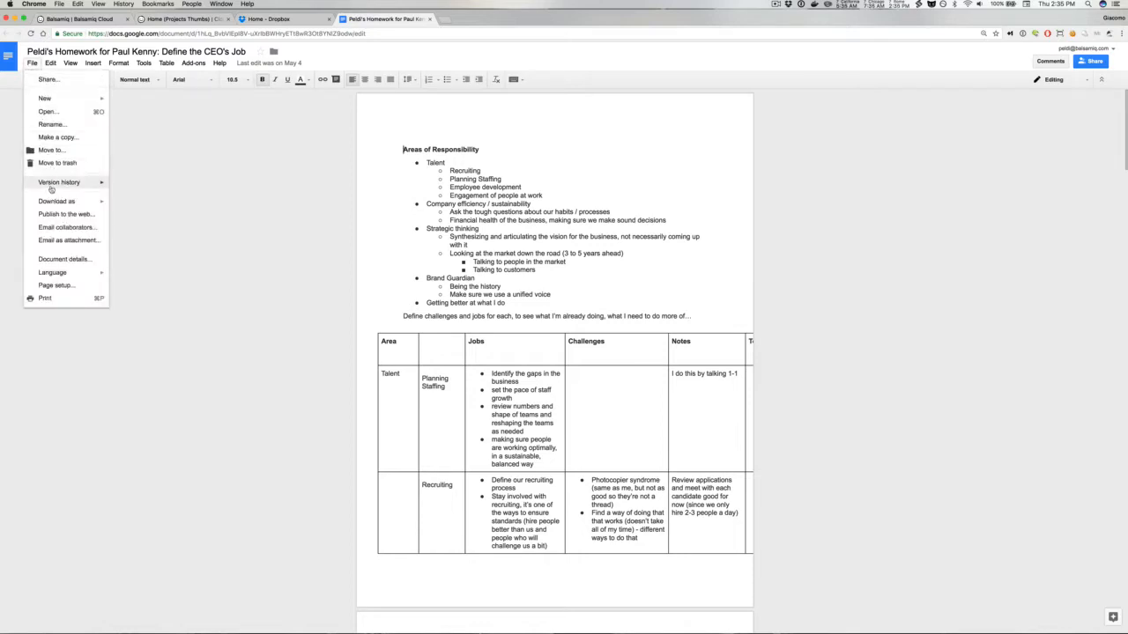
mouse_move(51, 185)
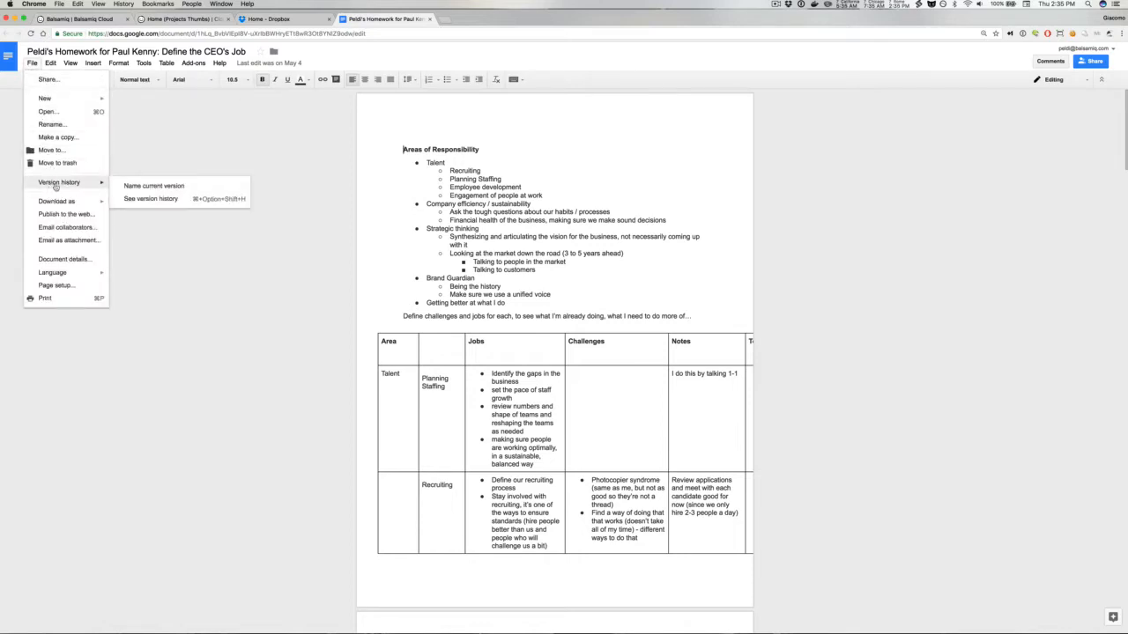
left_click(150, 199)
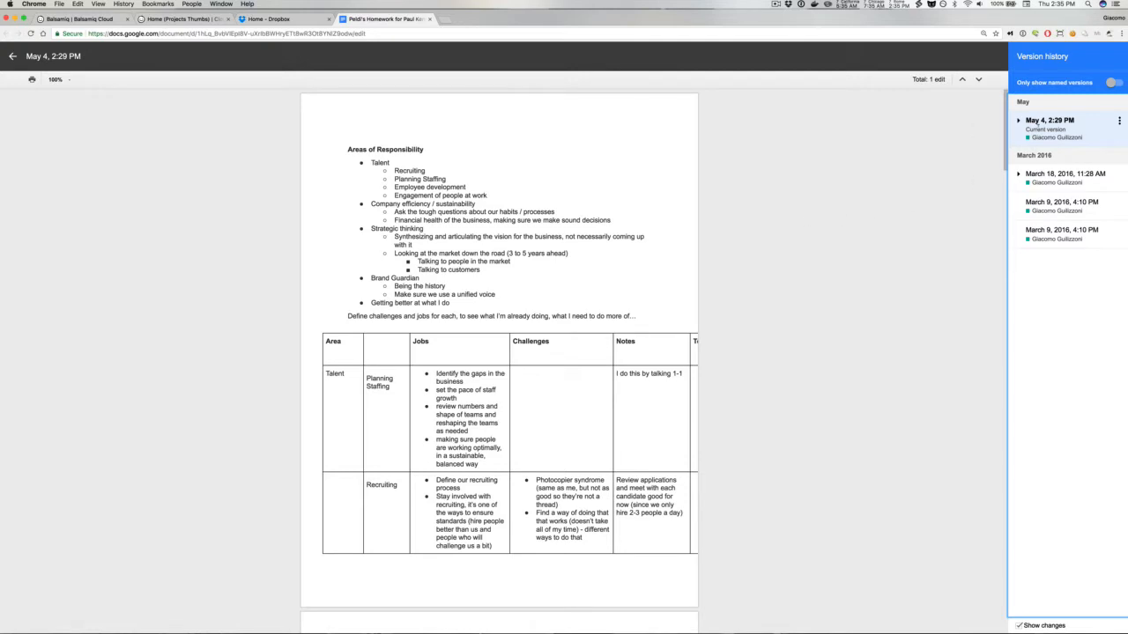
Step: Browse the document's earlier versions from March 18 and March 9, 2016
left_click(1046, 176)
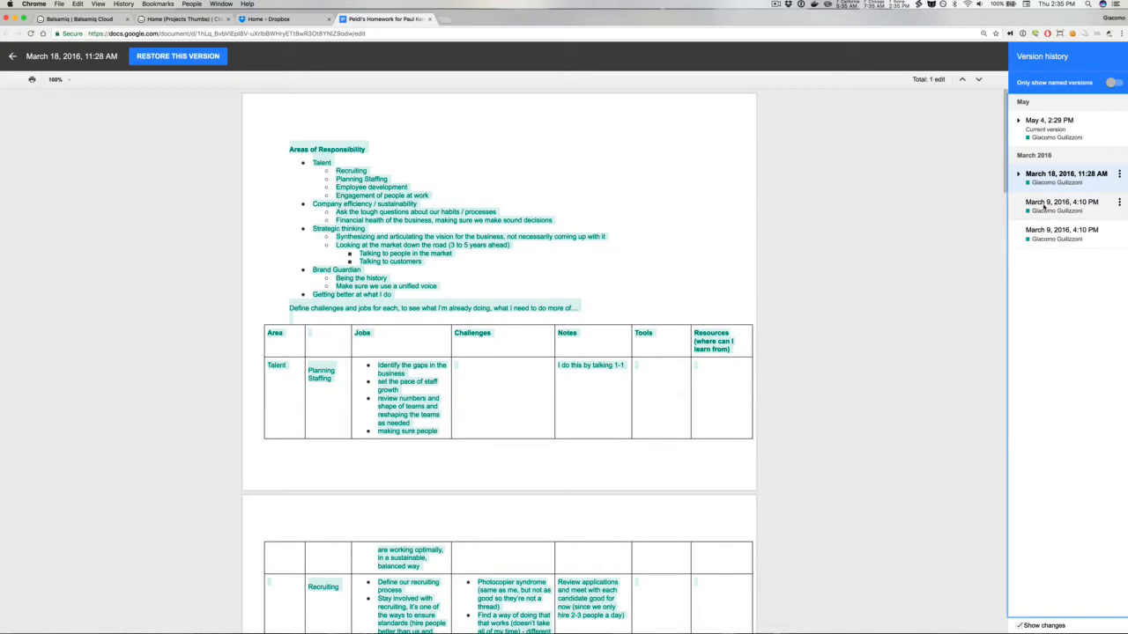
left_click(1044, 204)
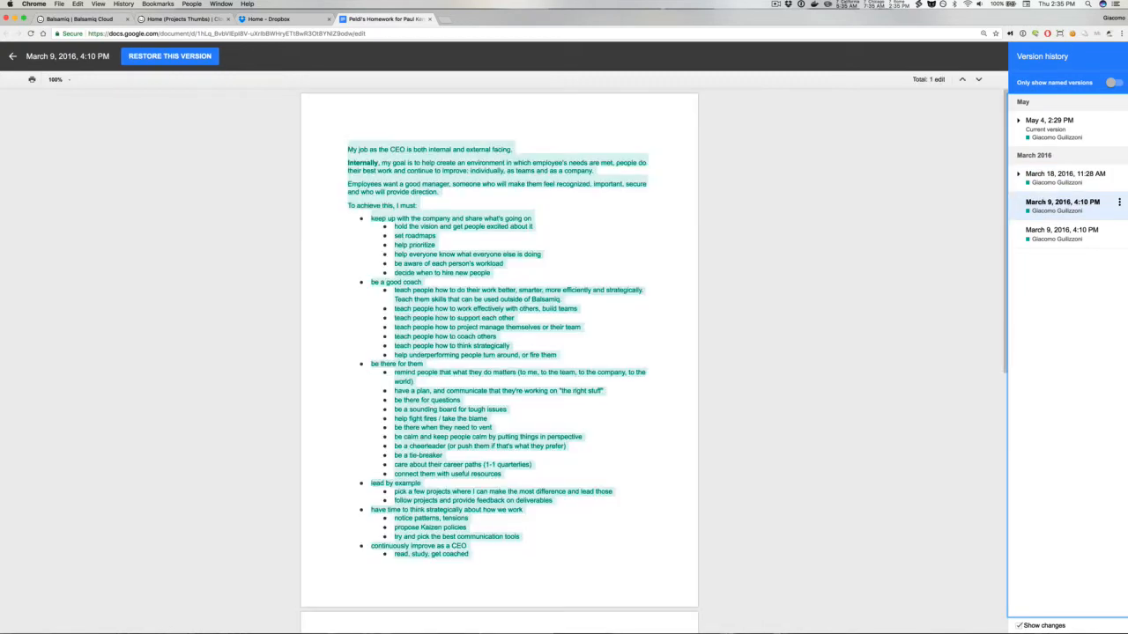
left_click(1040, 232)
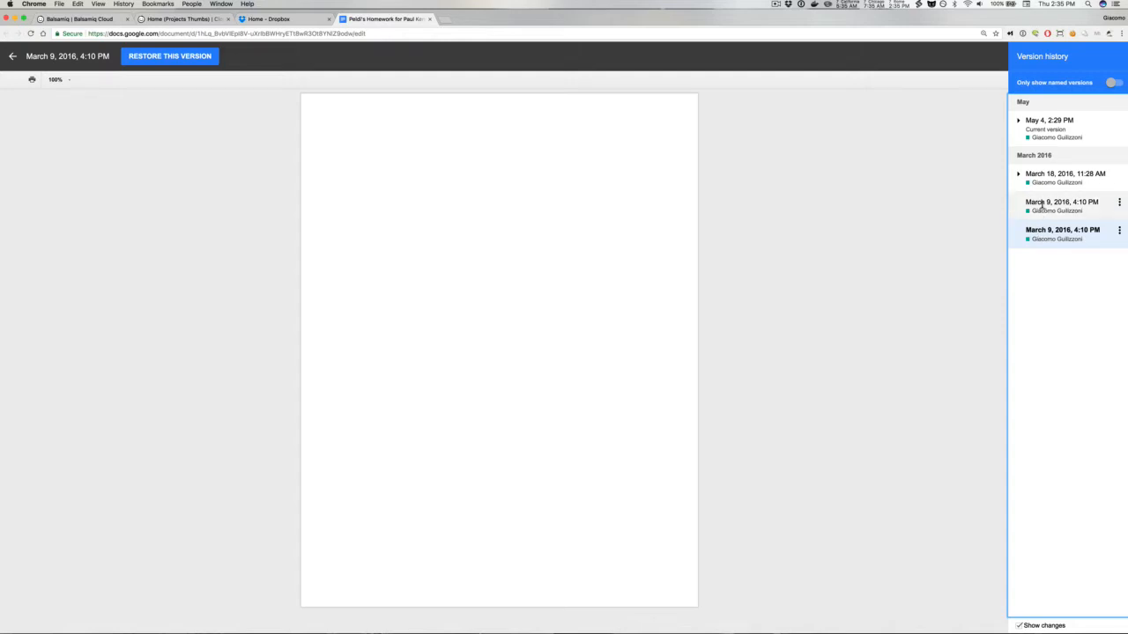
left_click(1041, 205)
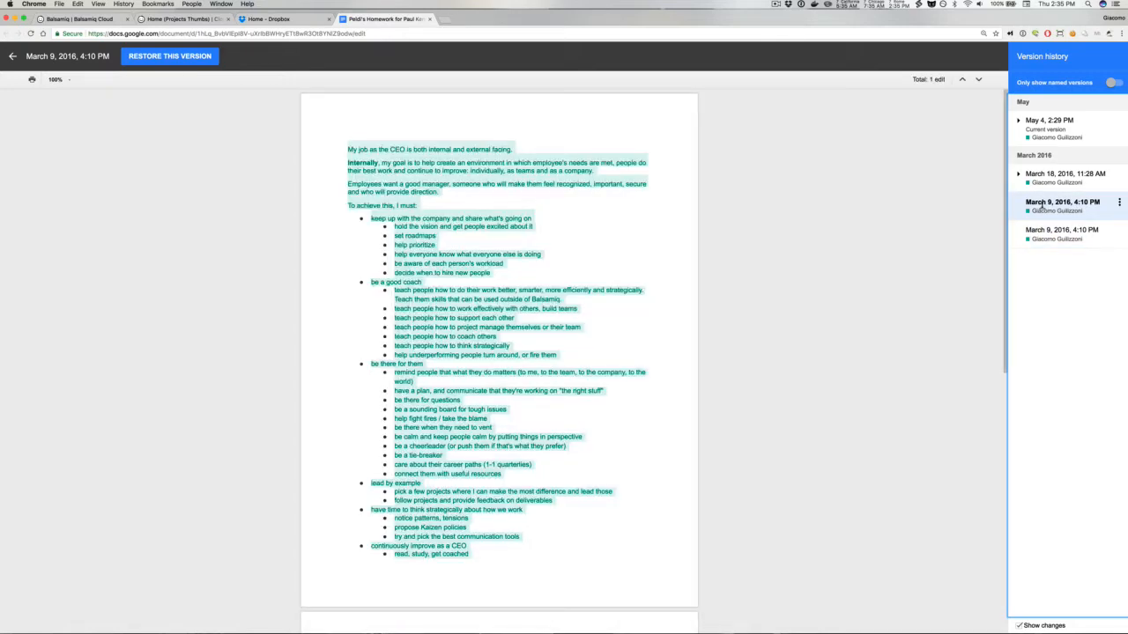
left_click(1043, 190)
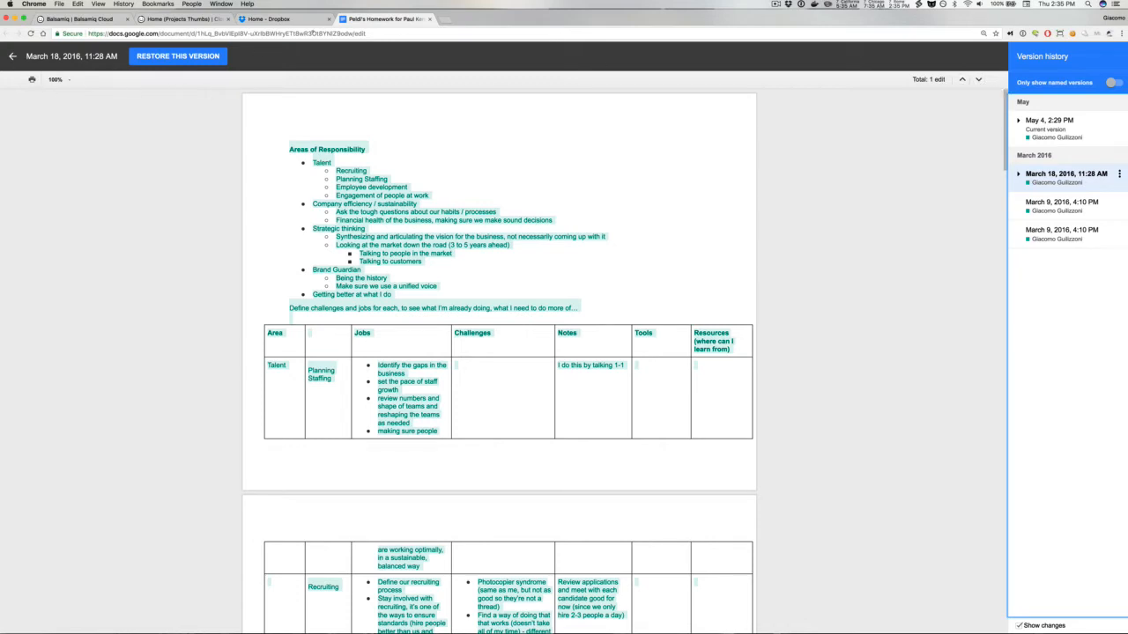
Step: Navigate to drive.google.com
left_click(313, 34)
type("drive.google.com")
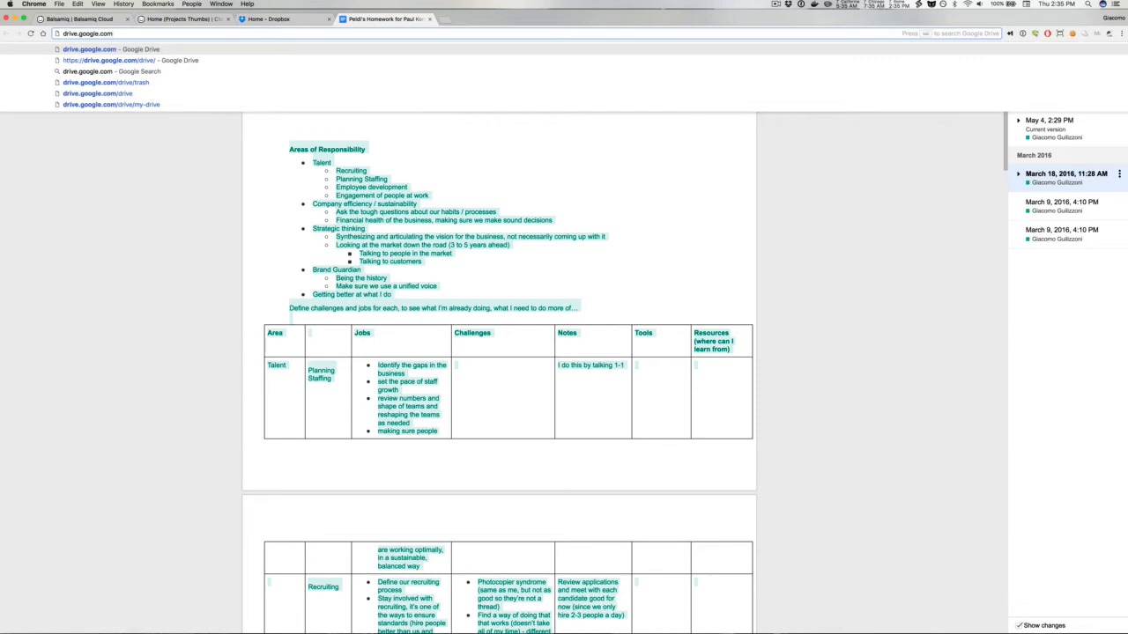
key("Return")
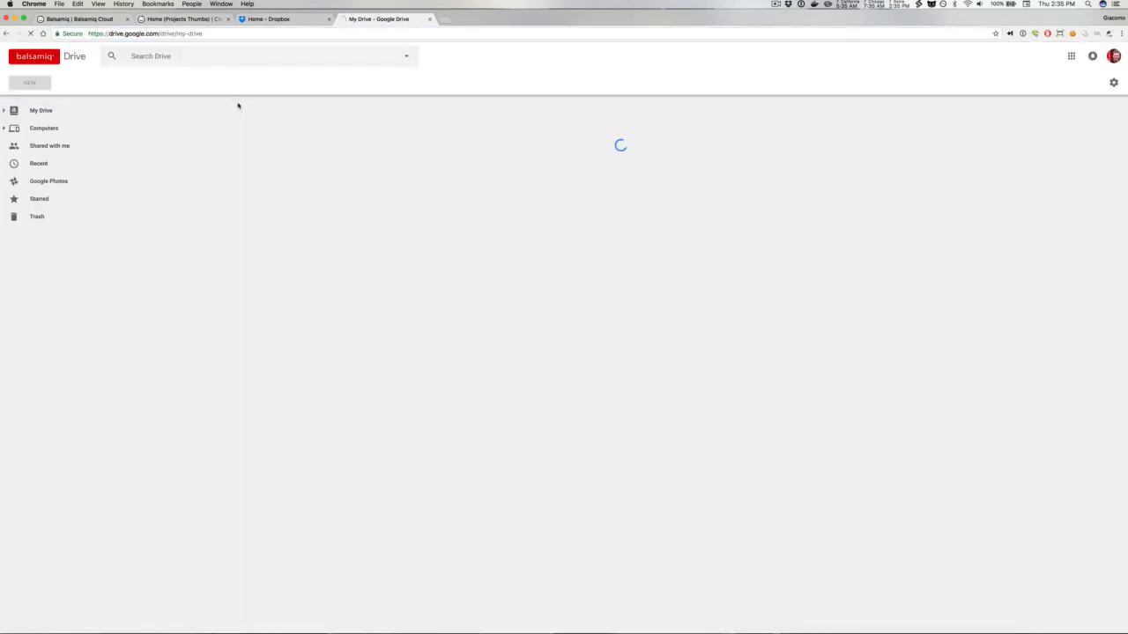
Step: Find and open the Cloud Billing Test Plan spreadsheet from My Drive
scroll(276, 359, "down", 5)
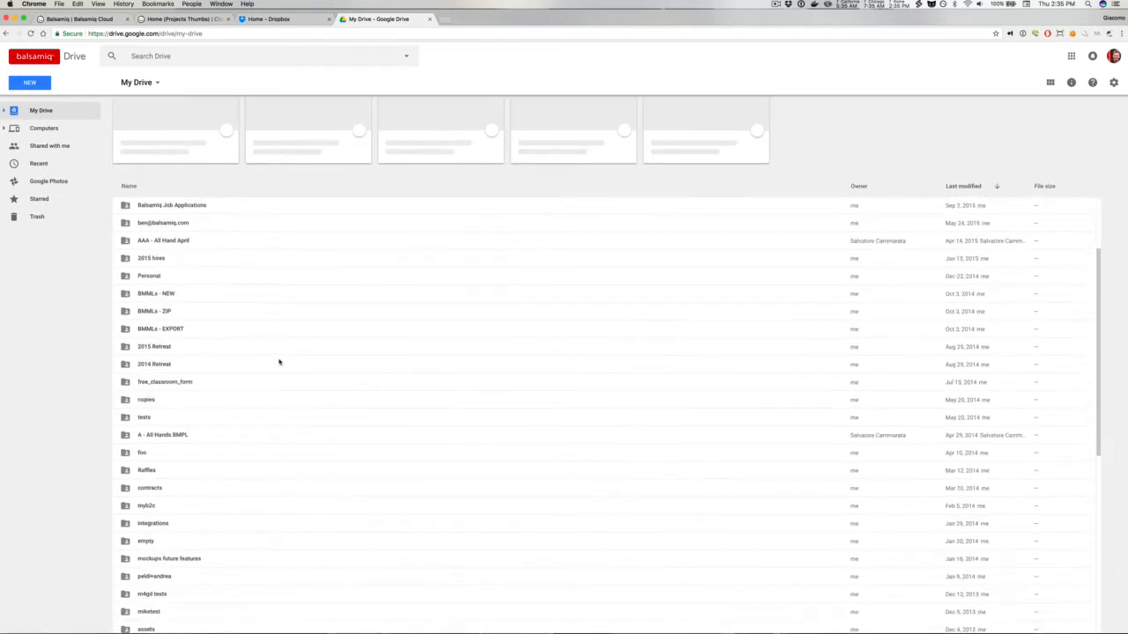
scroll(280, 361, "down", 5)
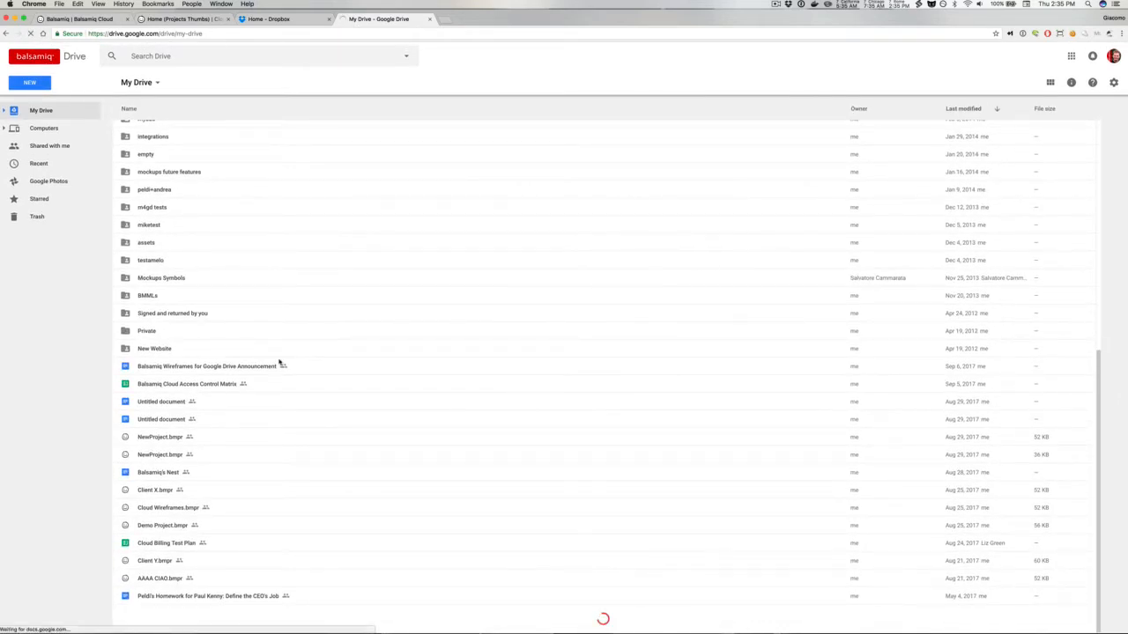
scroll(256, 516, "down", 1)
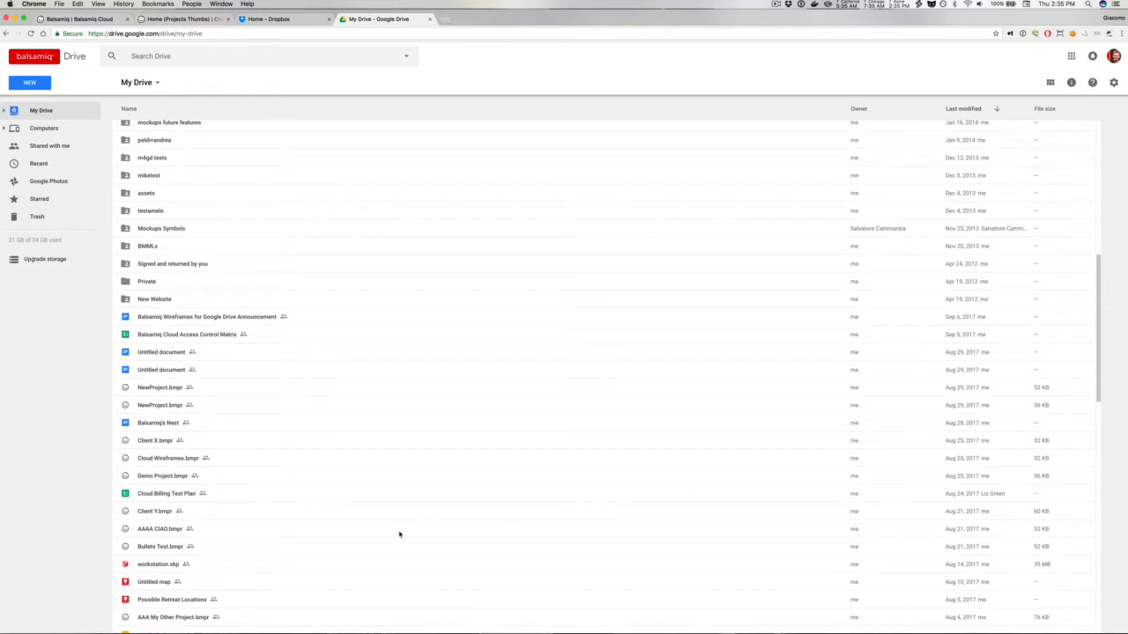
left_click(205, 496)
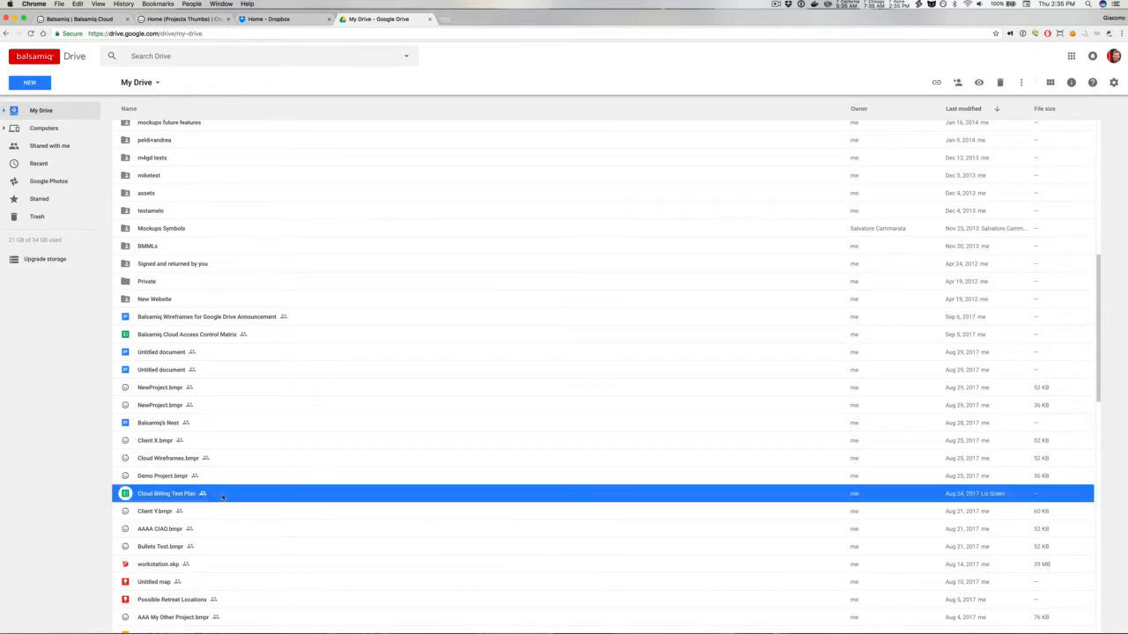
right_click(223, 498)
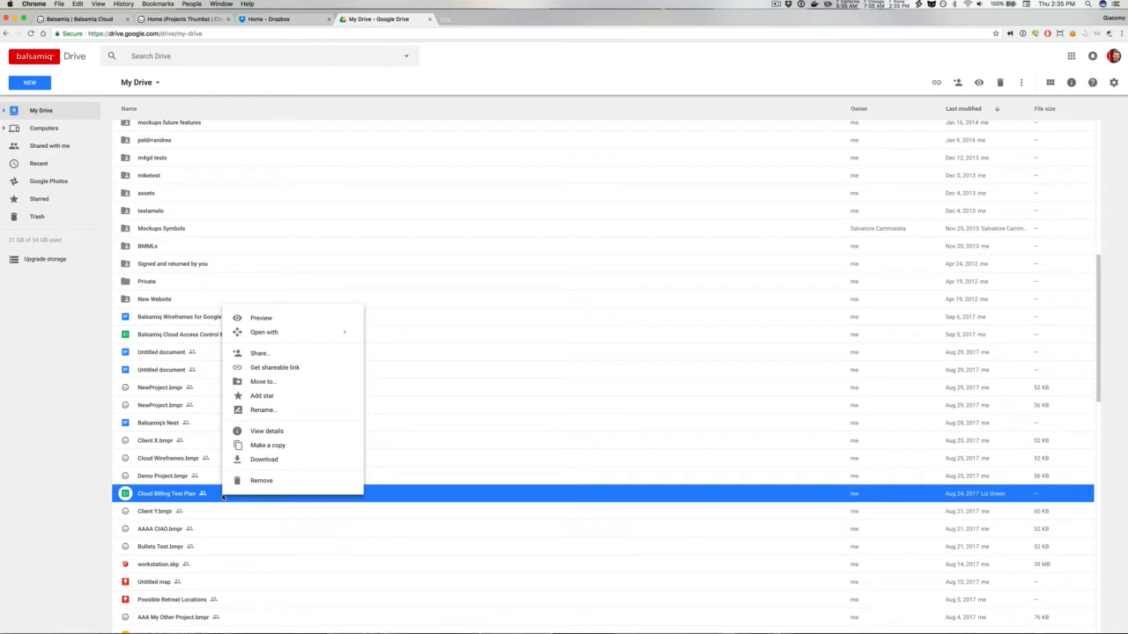
mouse_move(262, 335)
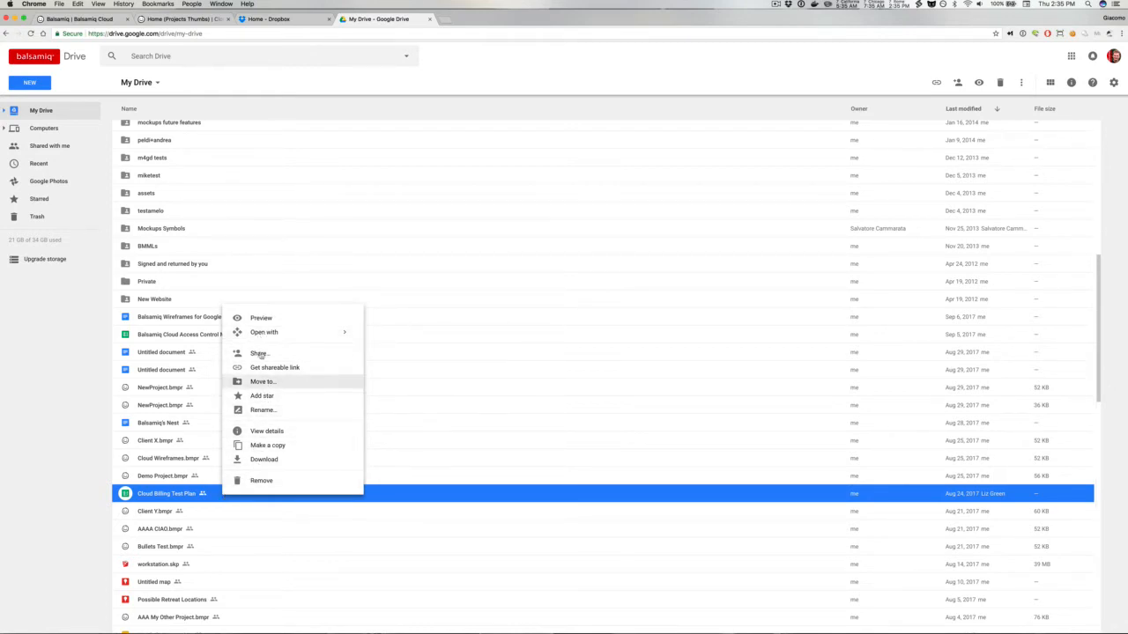
double_click(144, 499)
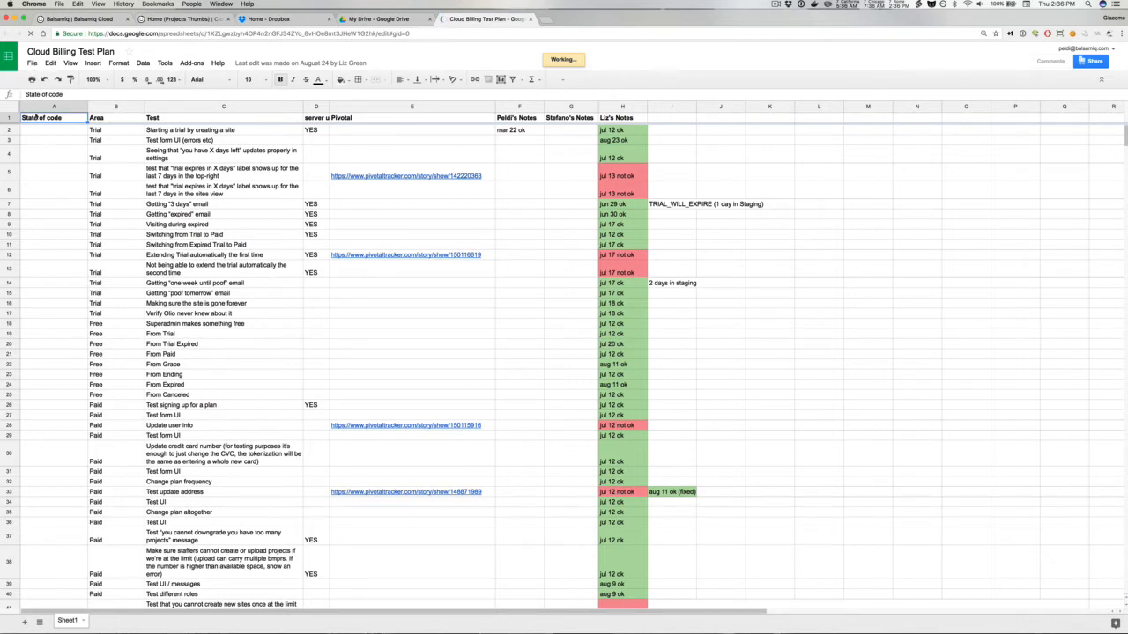
Step: Open the spreadsheet's version history and expand the detailed versions under August 24, 12:00 AM
left_click(31, 65)
mouse_move(52, 202)
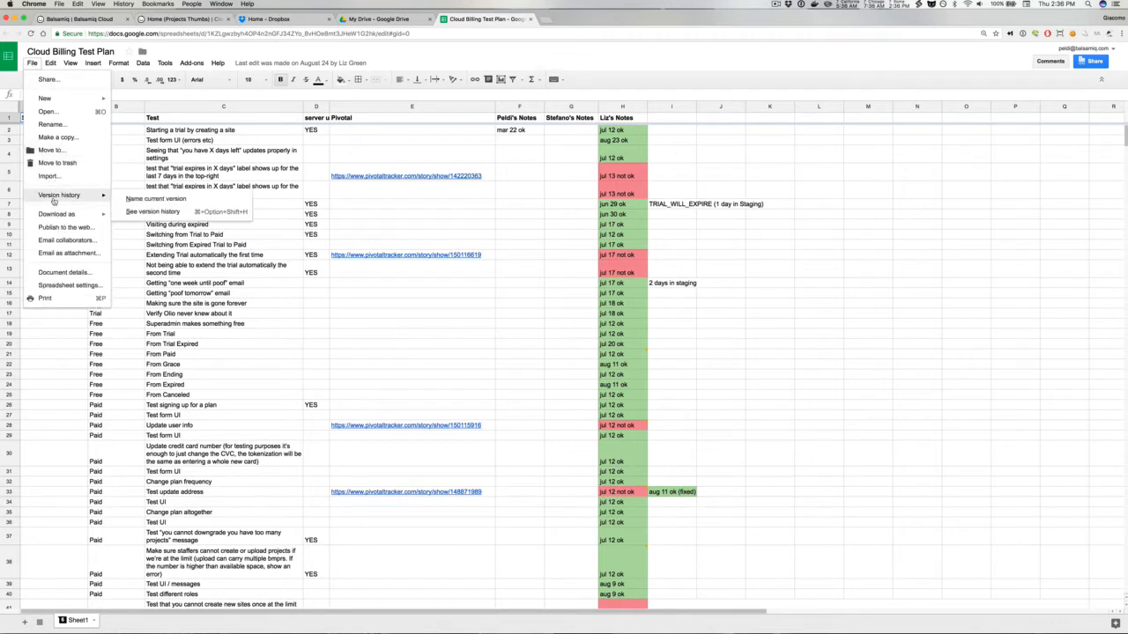
left_click(141, 214)
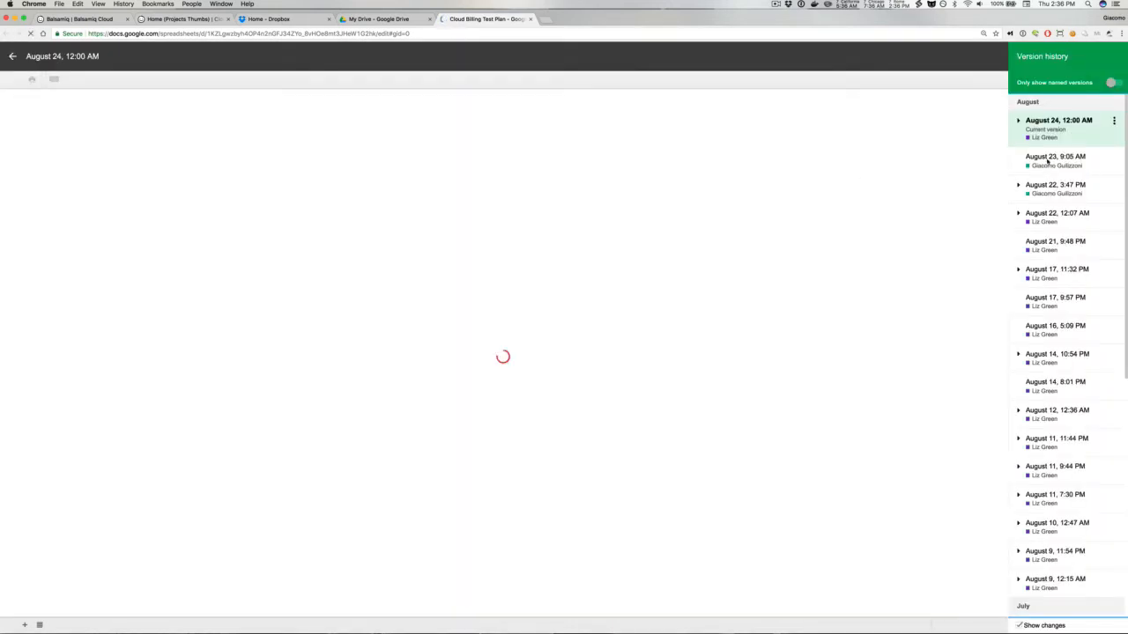
left_click(1018, 122)
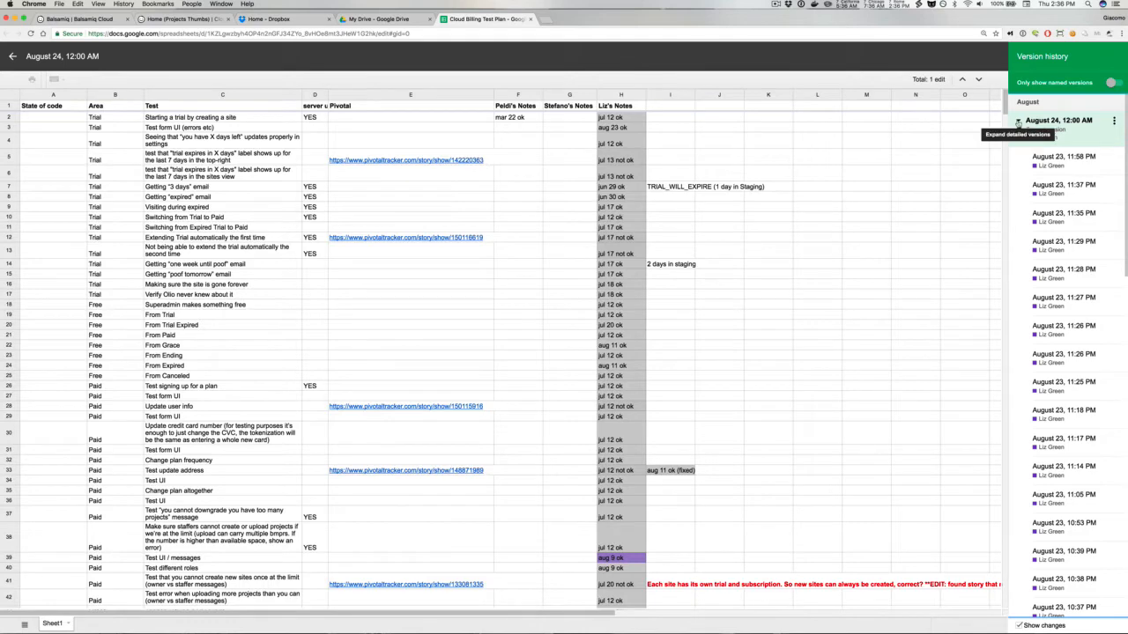
Step: Collapse the detailed versions and browse the spreadsheet's versions from August 23, 9:05 AM and August 22, 3:47 PM and 12:07 AM
left_click(1018, 122)
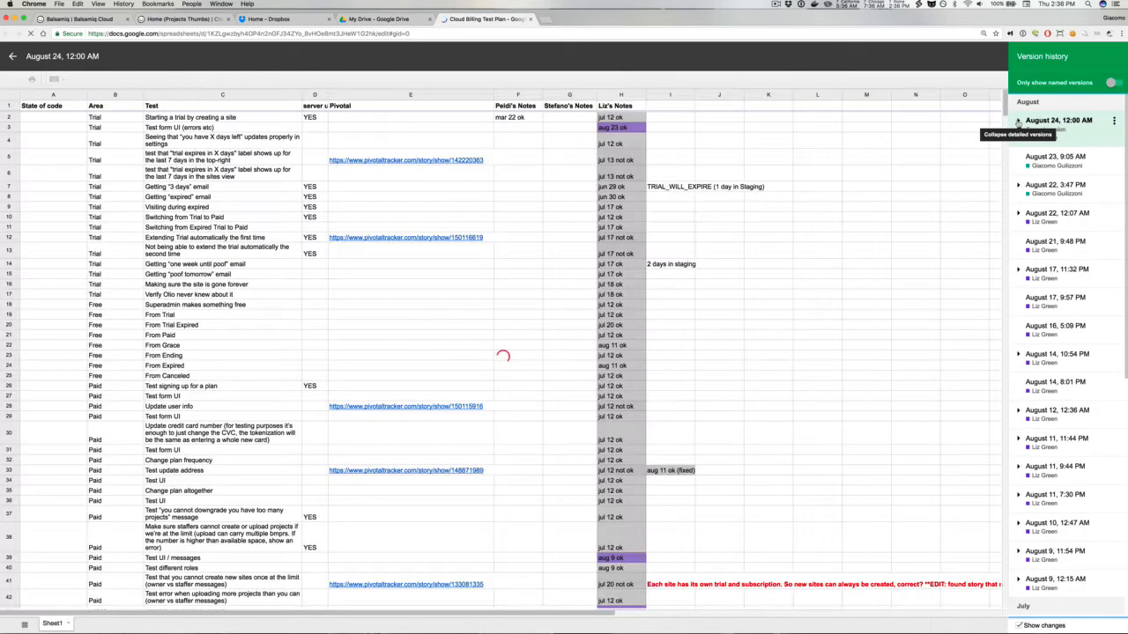
left_click(1044, 157)
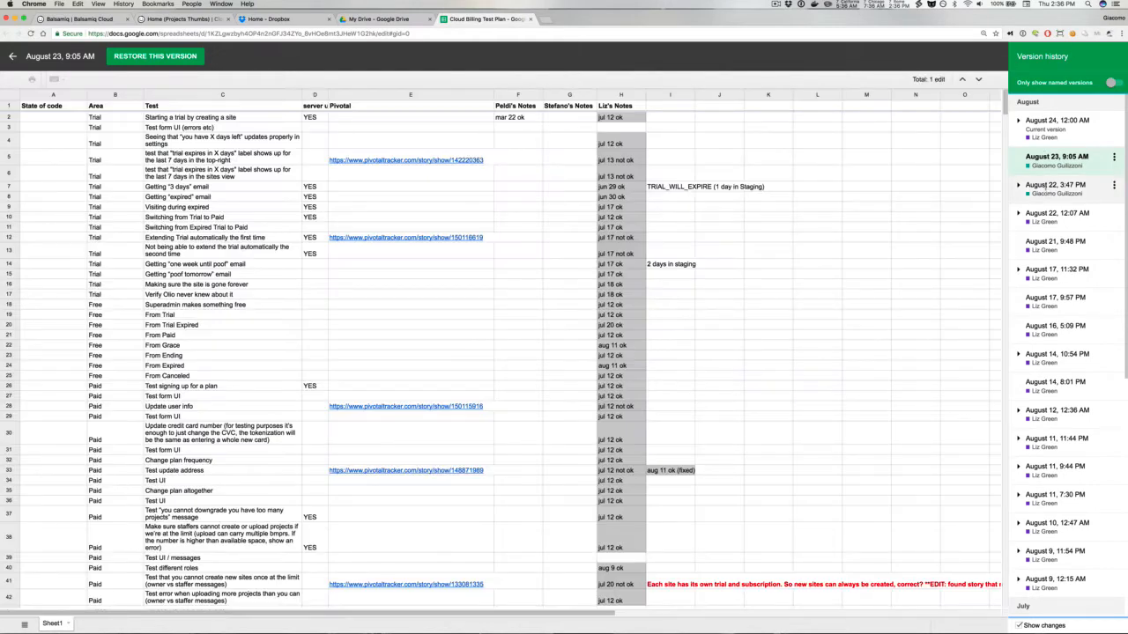
left_click(1046, 187)
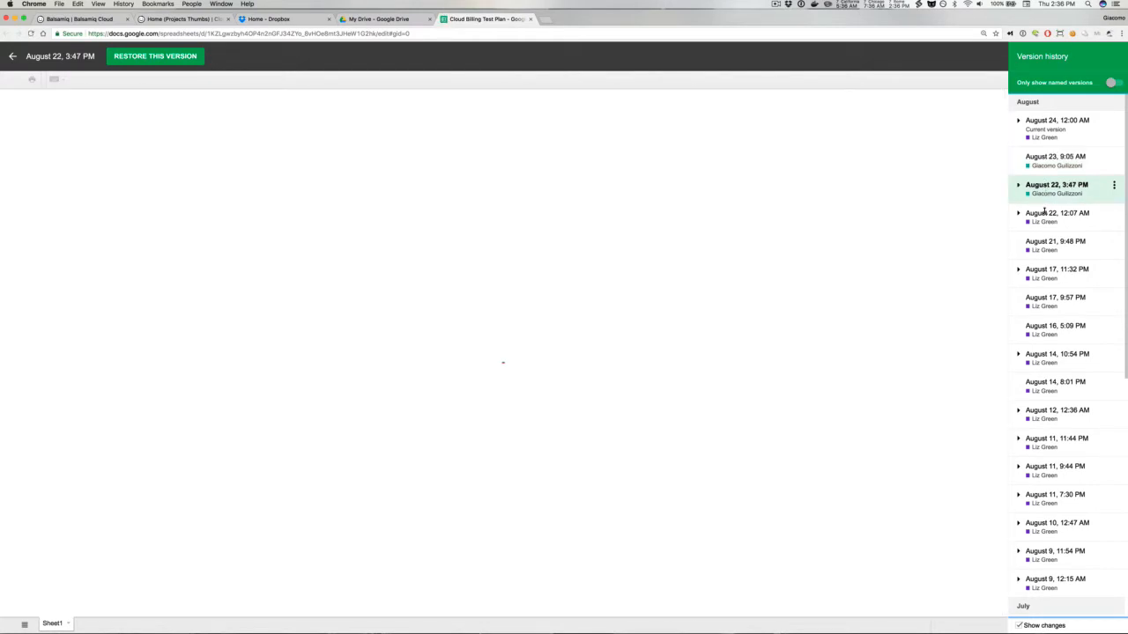
left_click(1046, 217)
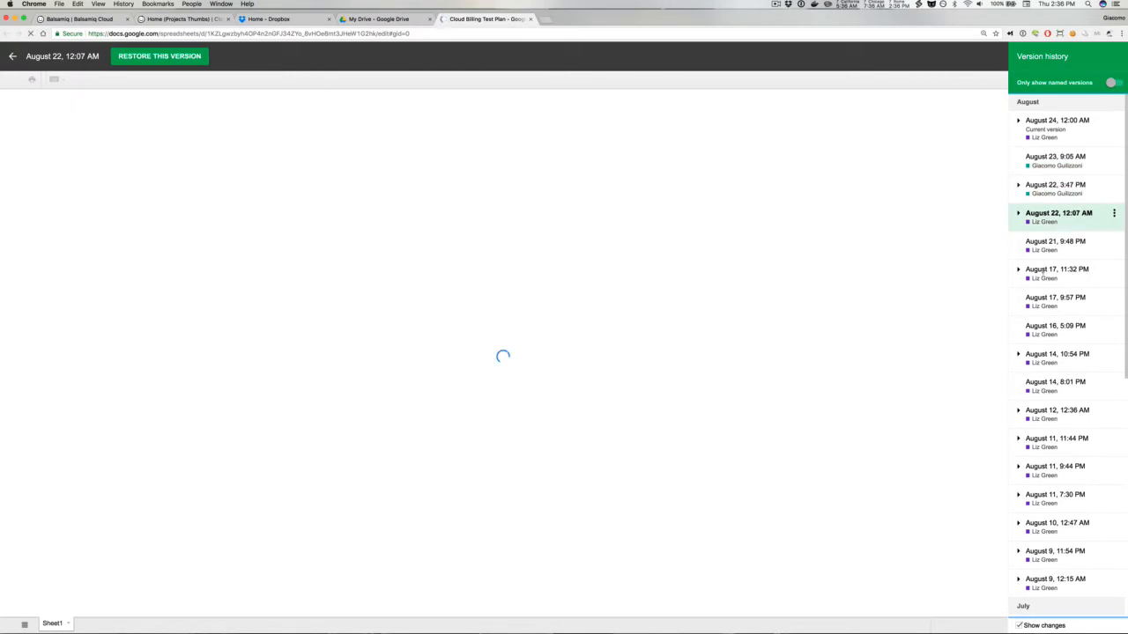
Step: Scroll through the version list back to March and toggle the Show changes option
scroll(1042, 270, "down", 5)
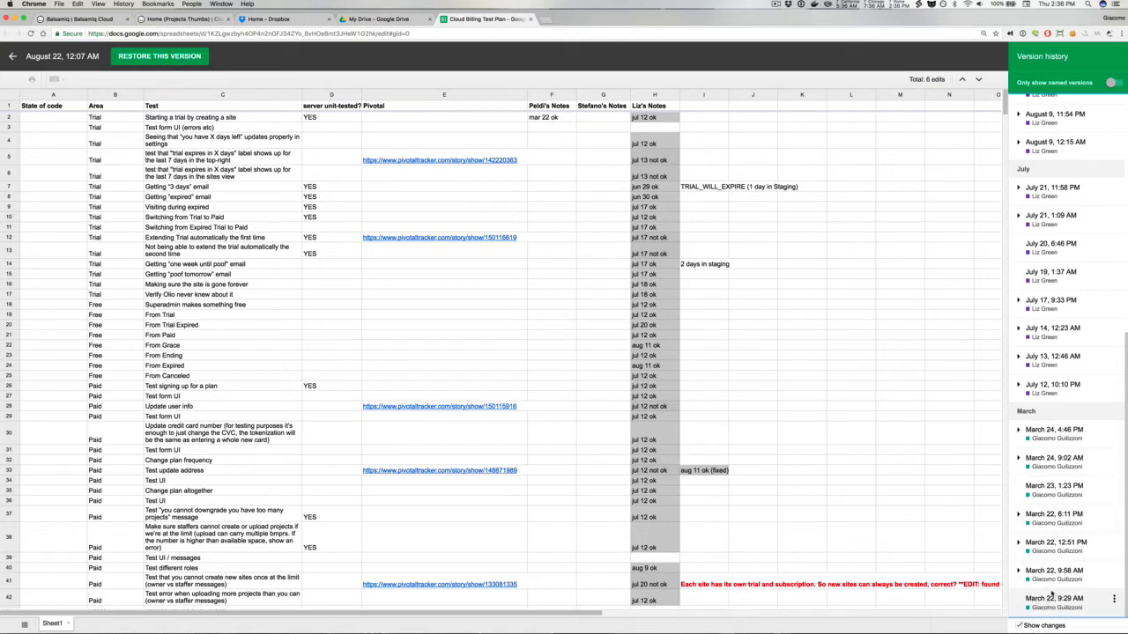
scroll(1046, 607, "up", 5)
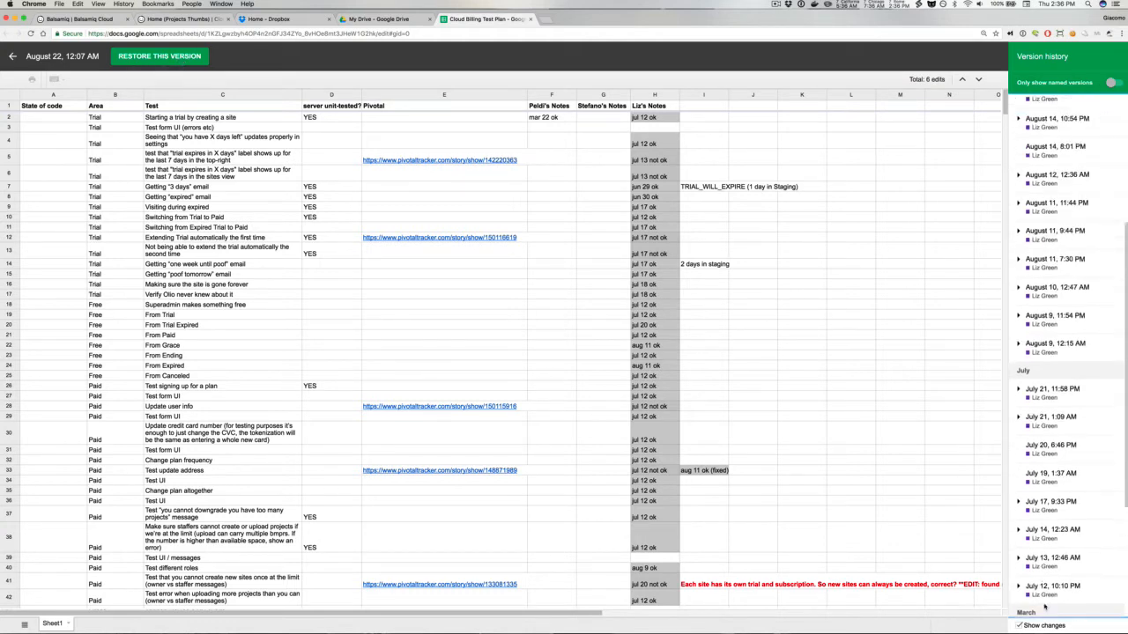
left_click(1019, 624)
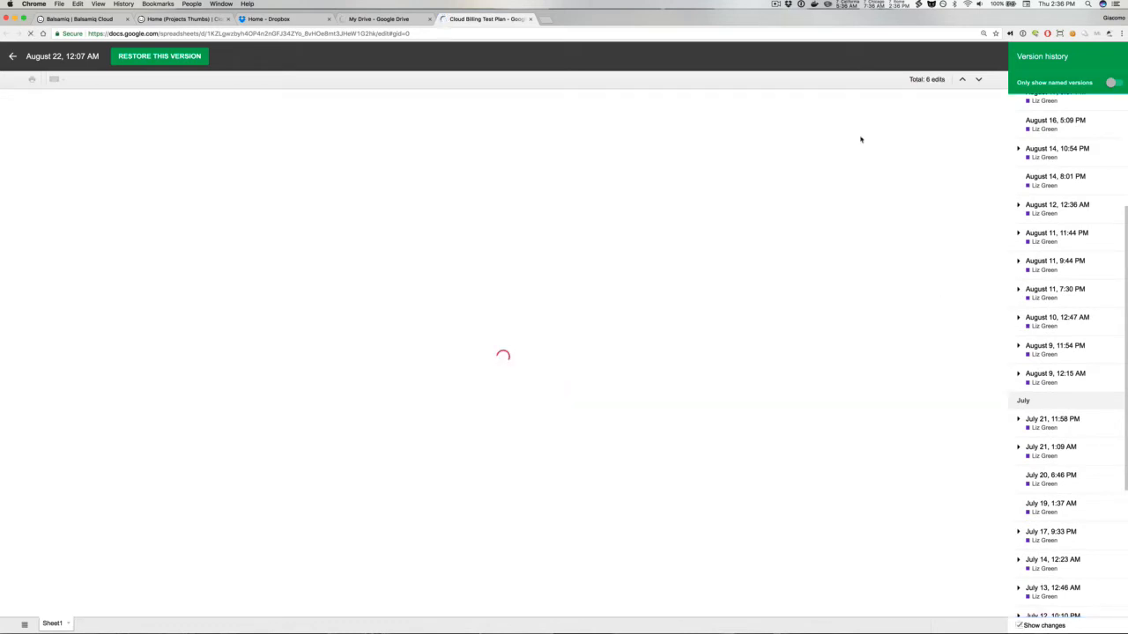
Step: Close the Google Sheets, Google Drive and Dropbox browser tabs
left_click(530, 20)
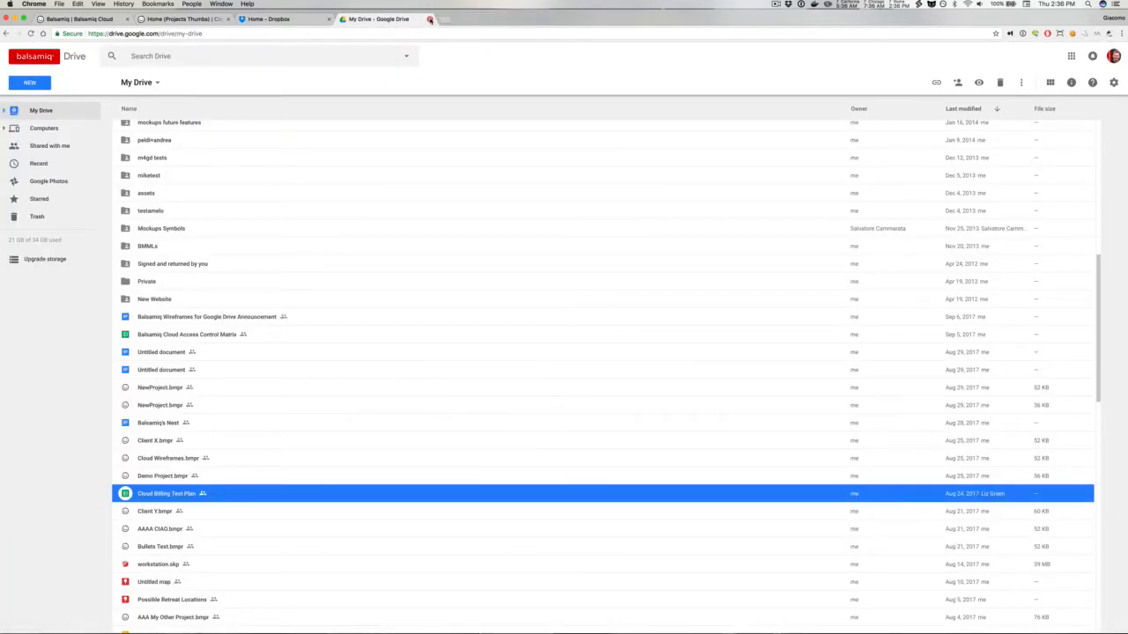
left_click(429, 18)
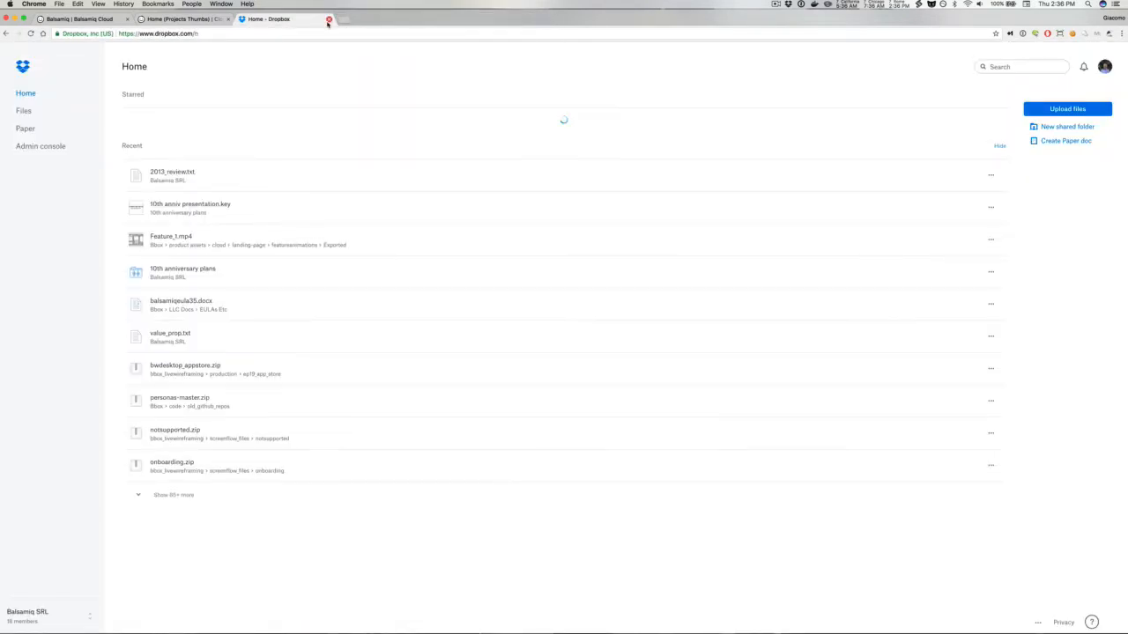
left_click(329, 18)
Step: Switch to the Cloud Wireframes (Official) project and add a new wireframe
left_click(60, 19)
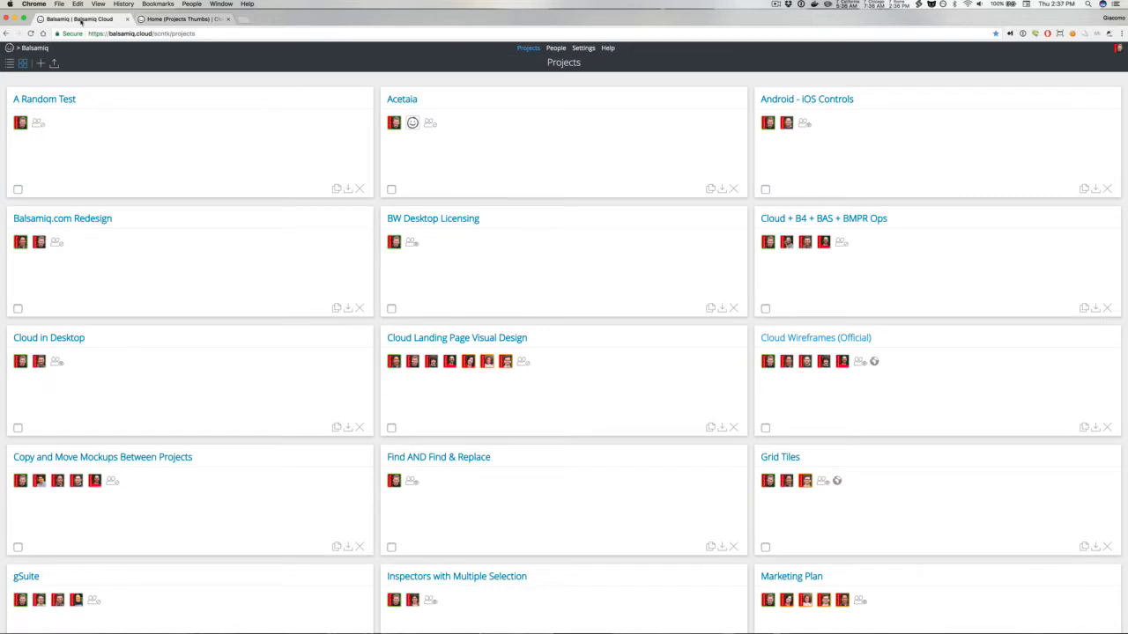
left_click(172, 19)
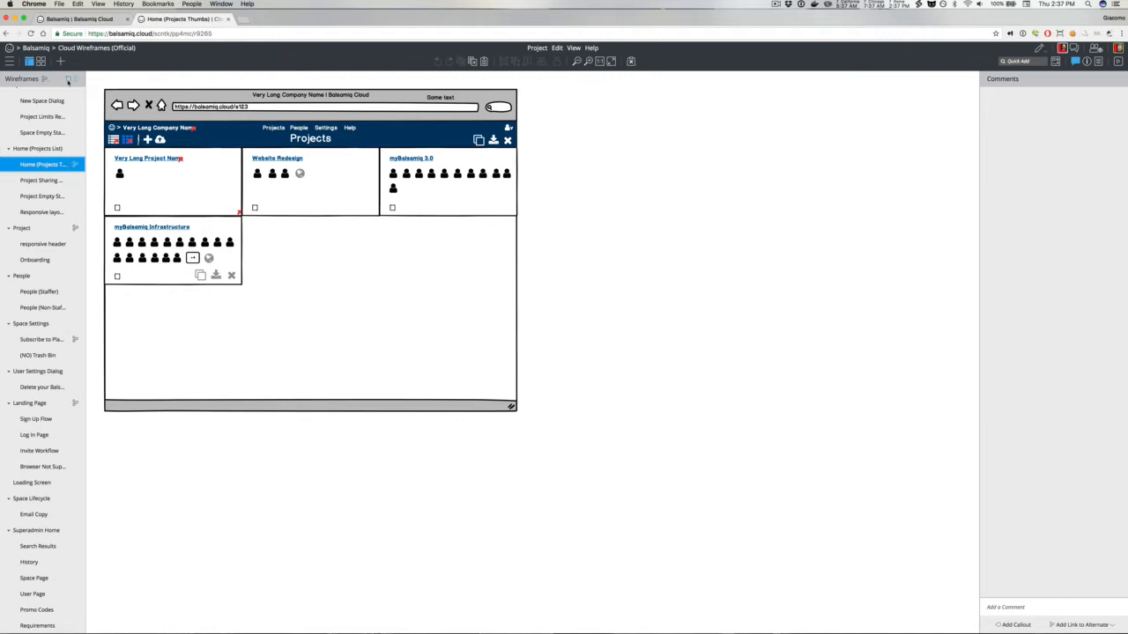
left_click(67, 79)
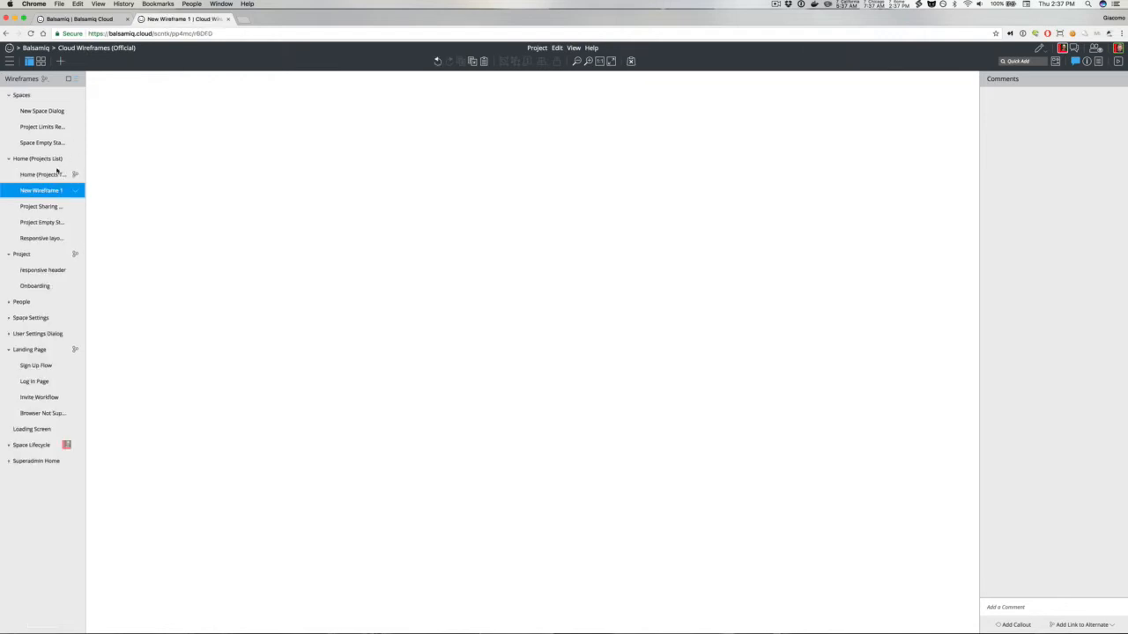
Step: Rename the new wireframe to Project Revision History
double_click(39, 191)
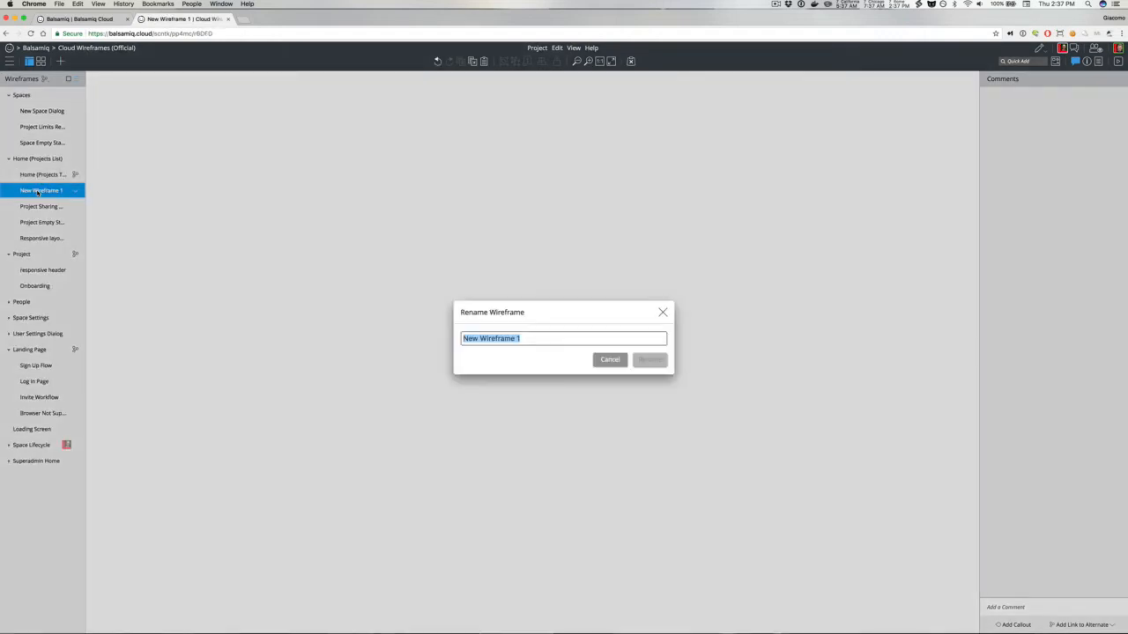
type("Pr")
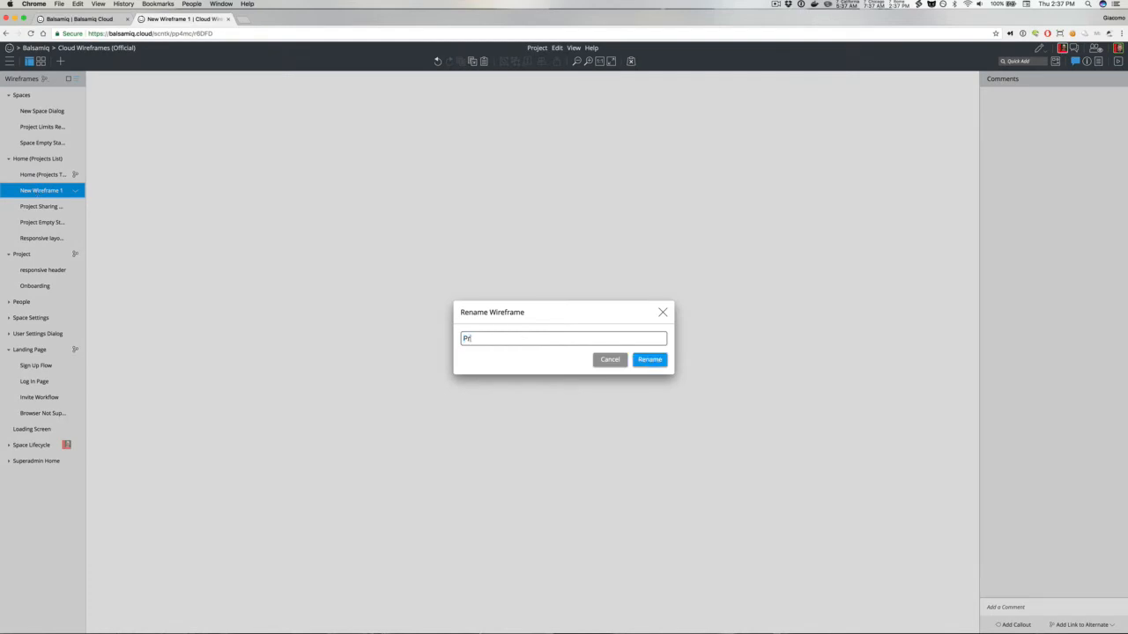
type("oject Revision History")
key("Return")
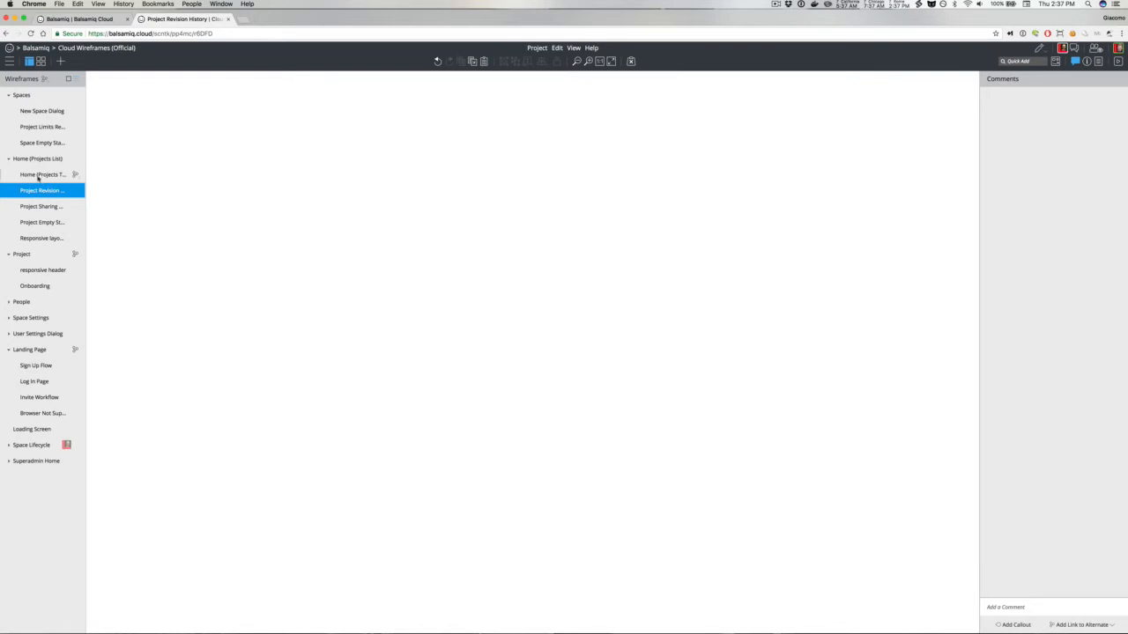
Step: Copy the myBalsamiq Infrastructure project tile from the Home (Projects Thumbs) wireframe and paste it into Project Revision History
left_click(38, 175)
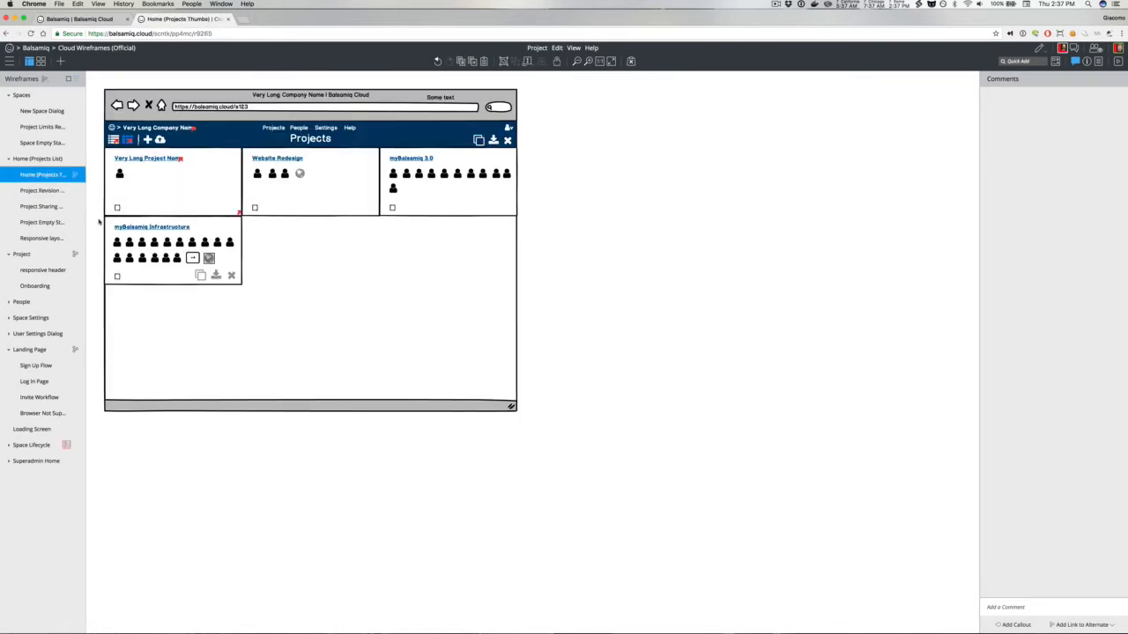
left_click_drag(98, 213, 270, 309)
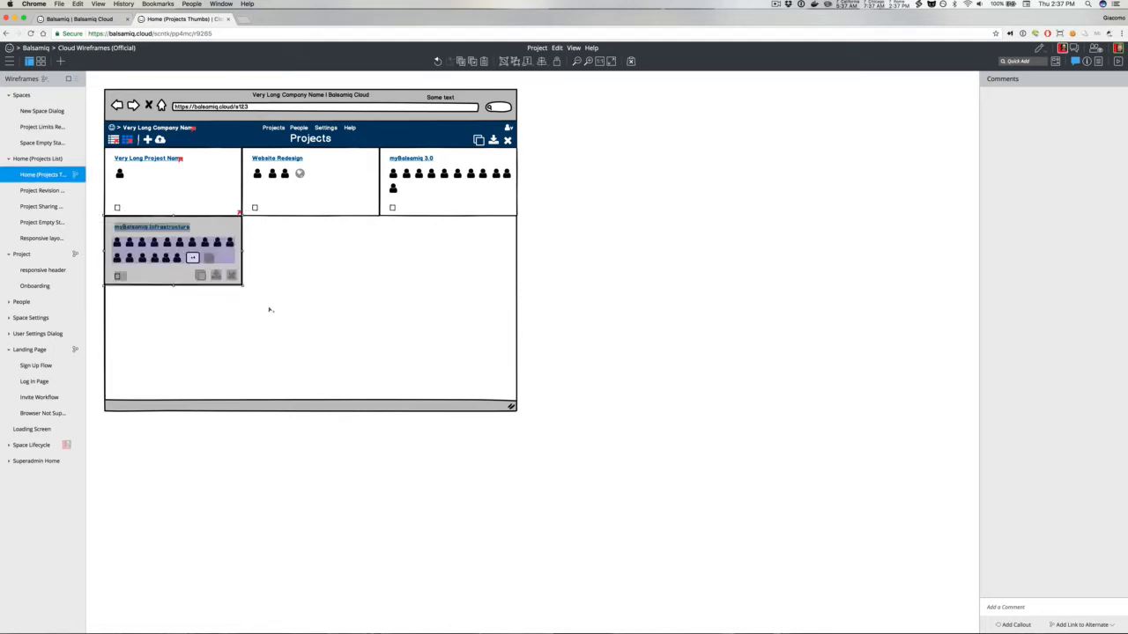
left_click(40, 190)
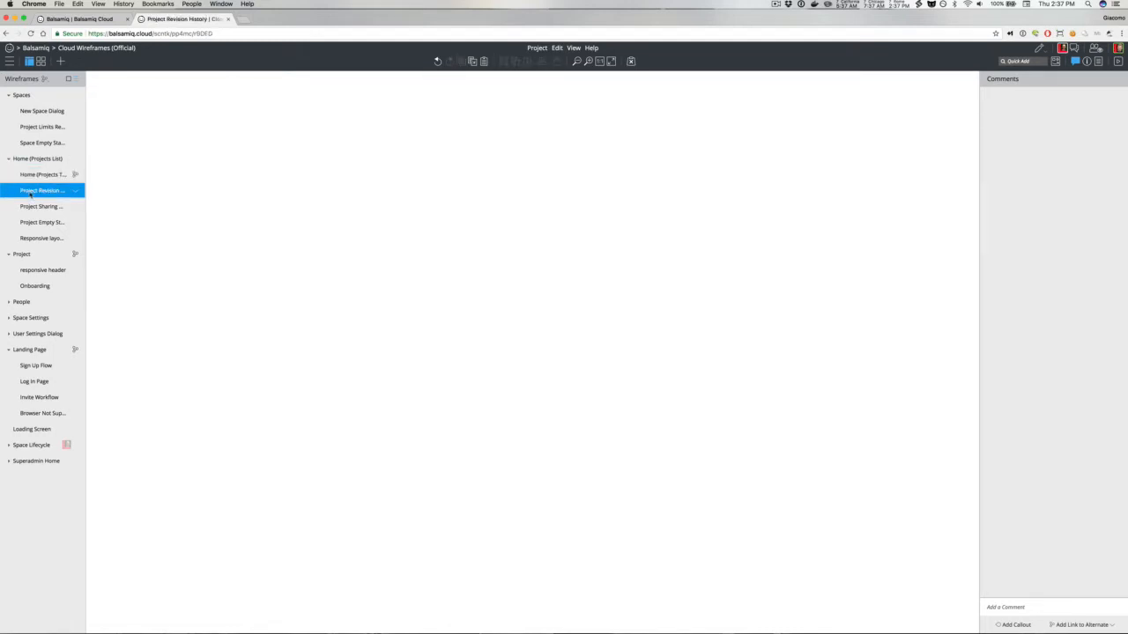
key("ctrl+v")
left_click_drag(148, 222, 179, 191)
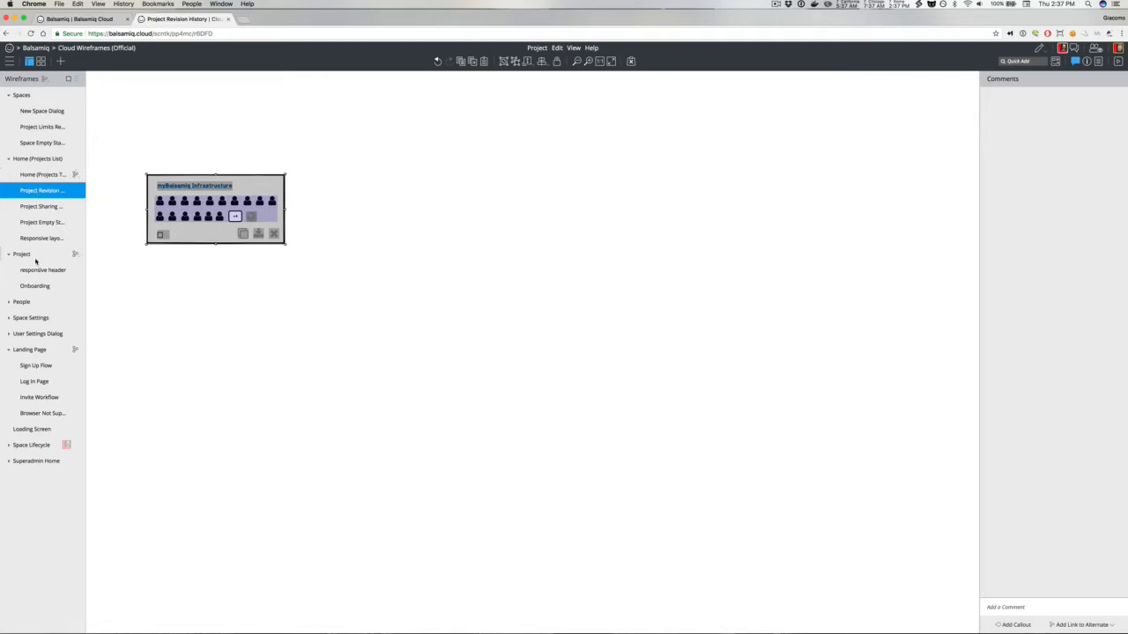
Step: Copy the browser mockup with the open Project menu from the Project wireframe and paste it beside the tile
left_click(35, 259)
left_click(155, 128)
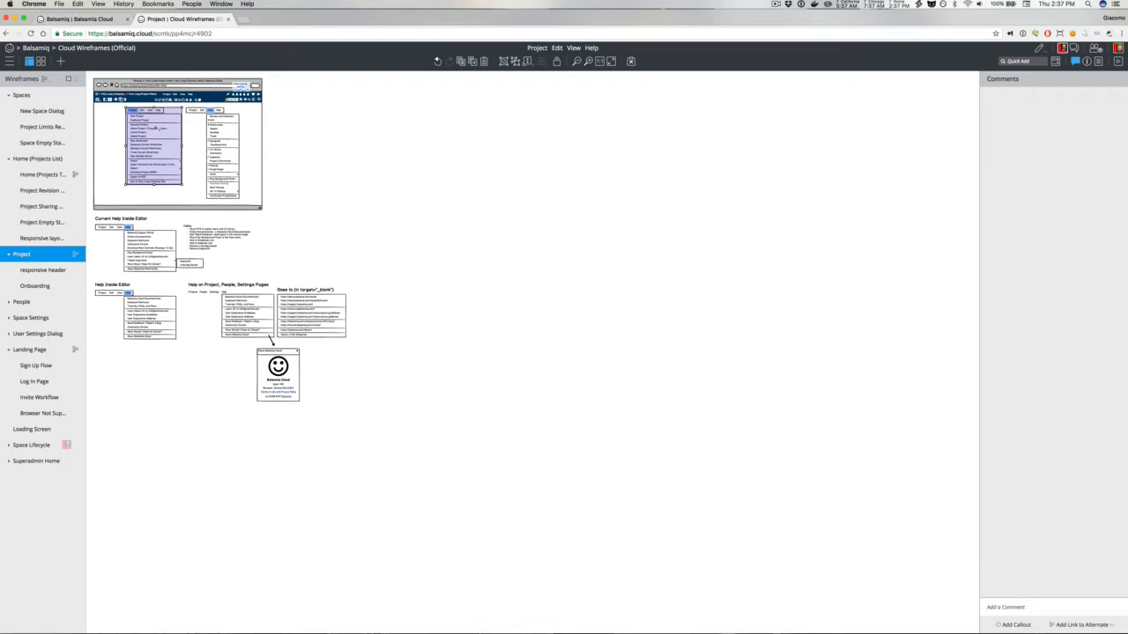
left_click_drag(91, 78, 302, 225)
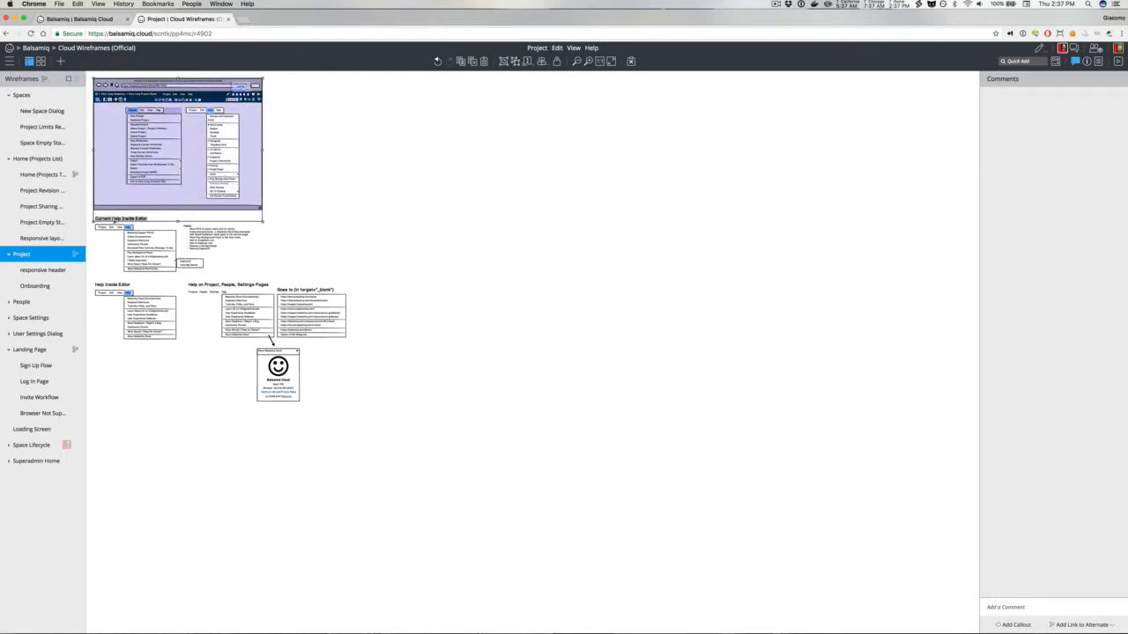
left_click(115, 220, "shift")
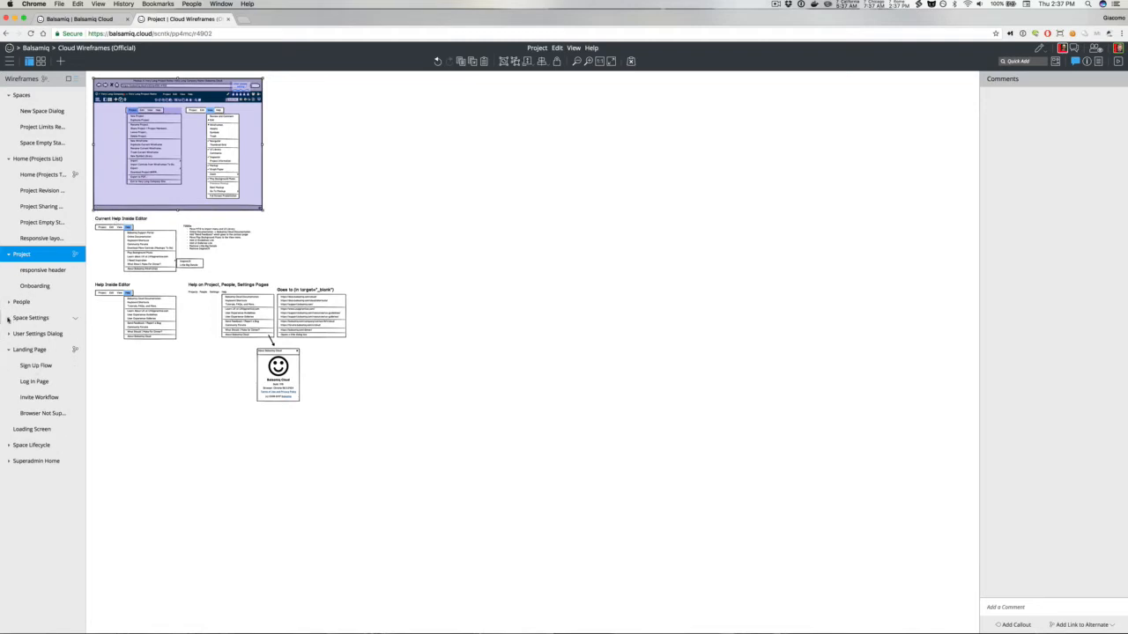
left_click(31, 190)
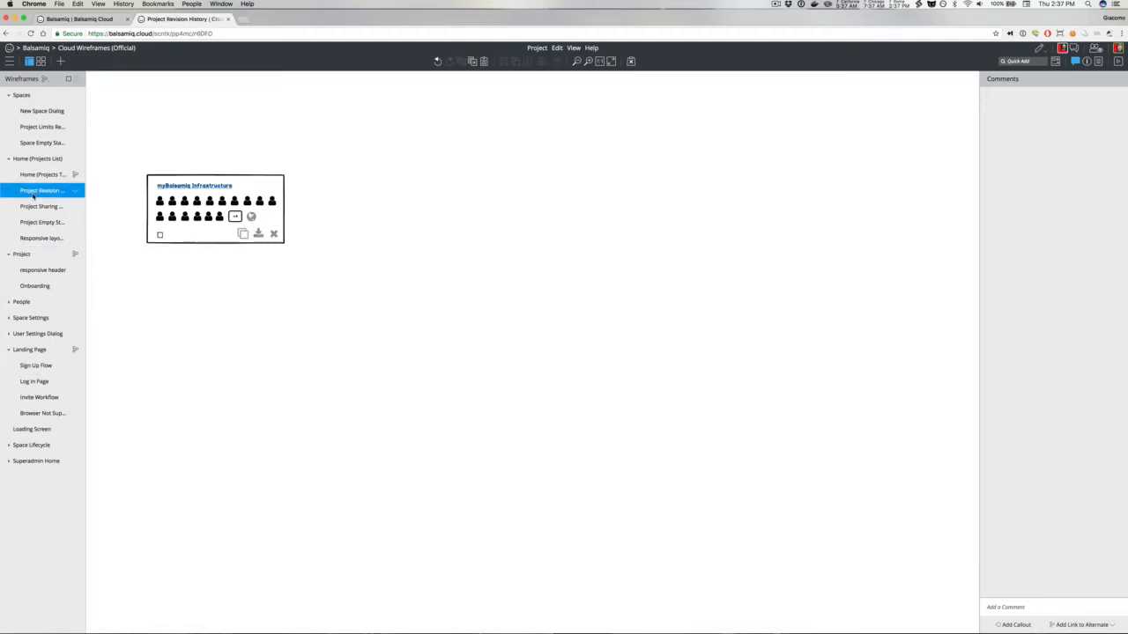
key("super+c")
key("super+v")
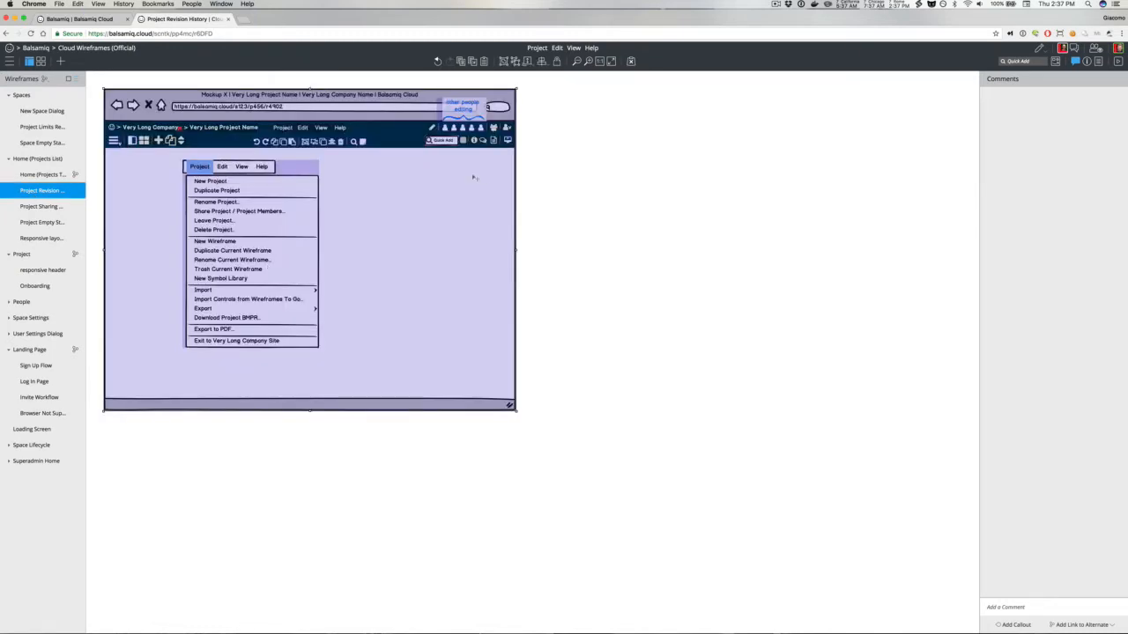
left_click(333, 216)
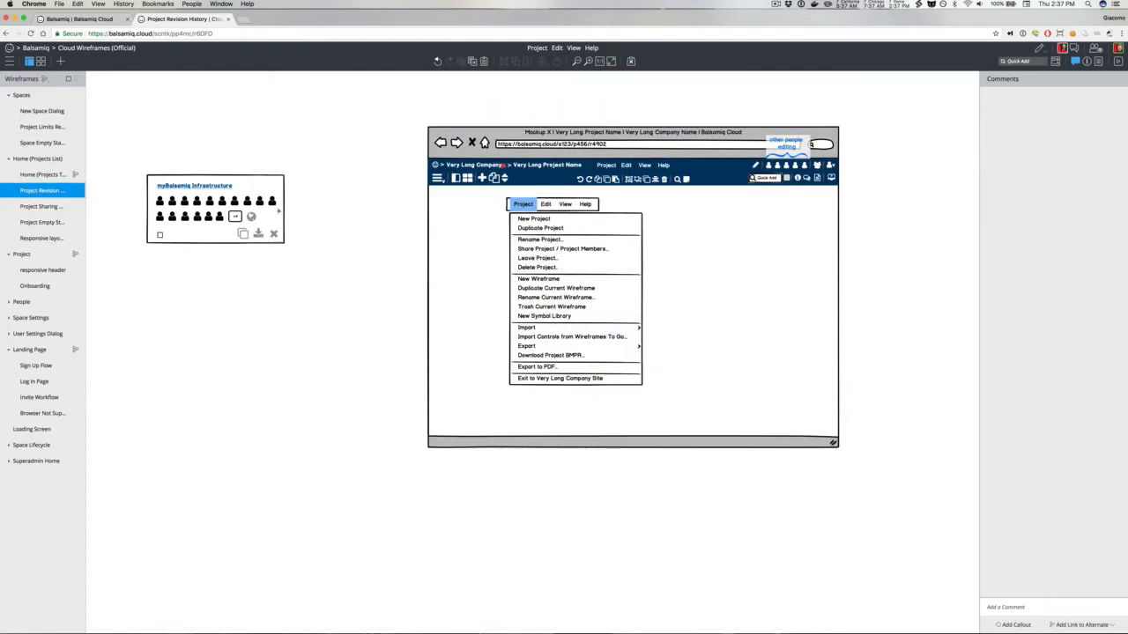
Step: Quick-add a History icon, set it to size S, and place it among the tile's action icons
key("slash")
type("his")
key("Return")
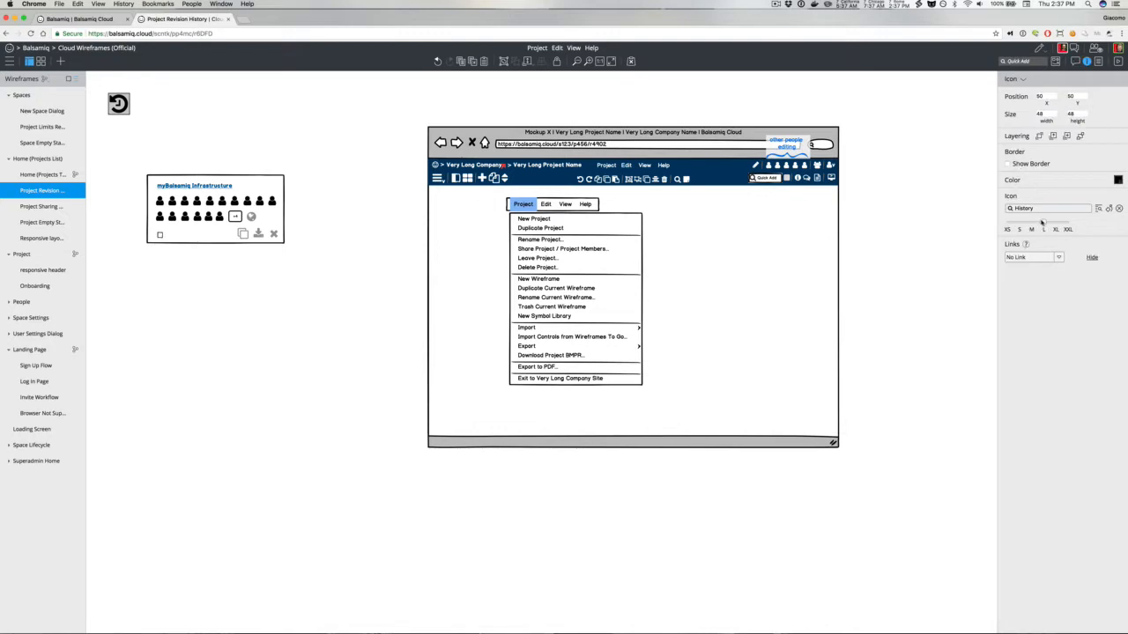
left_click(1020, 229)
left_click_drag(112, 98, 259, 234)
left_click(259, 235)
left_click(243, 235, "shift")
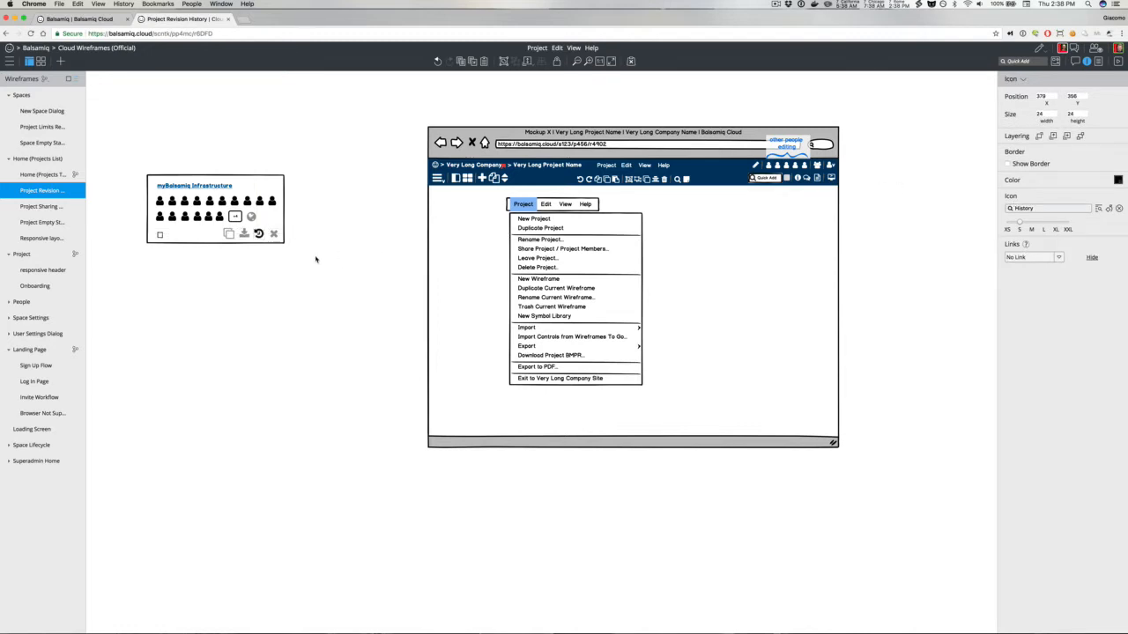
Step: Select the tile's four action icons and change their color to black
left_click_drag(308, 264, 213, 226)
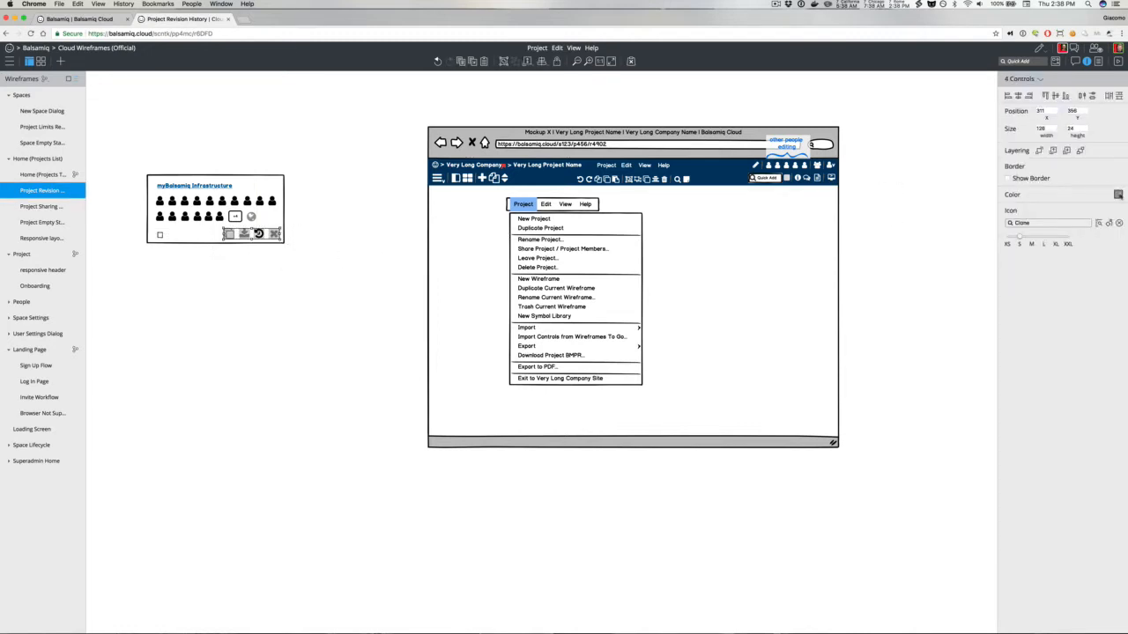
left_click(1117, 193)
left_click(1065, 214)
left_click(336, 256)
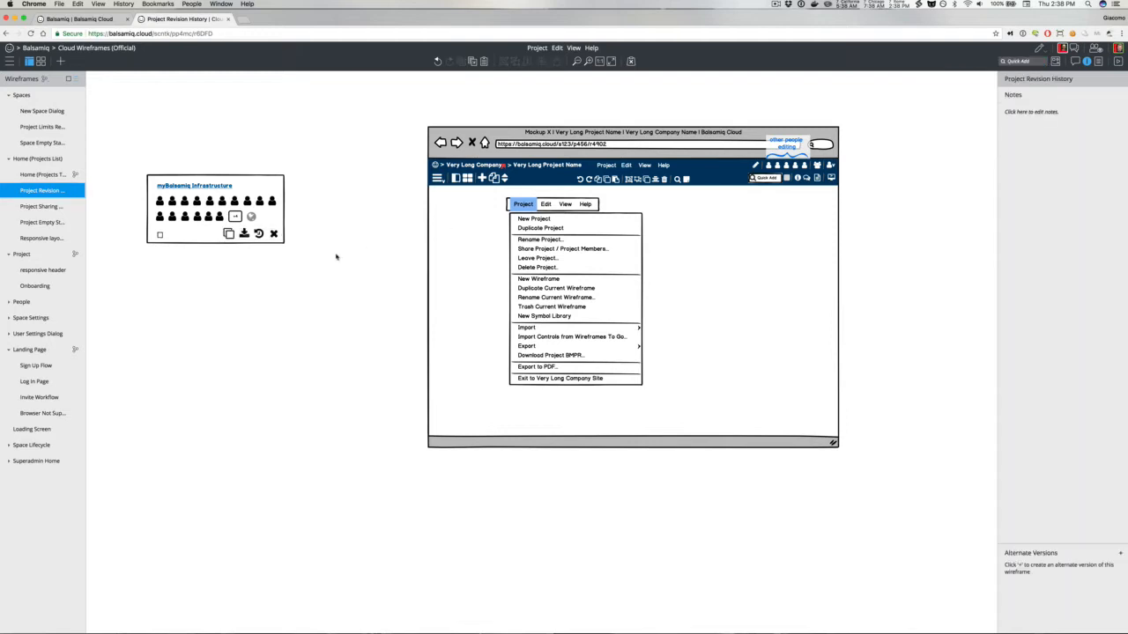
Step: Add a Project Revision item below Share Project / Project Members in the mockup's Project menu
left_click(527, 255)
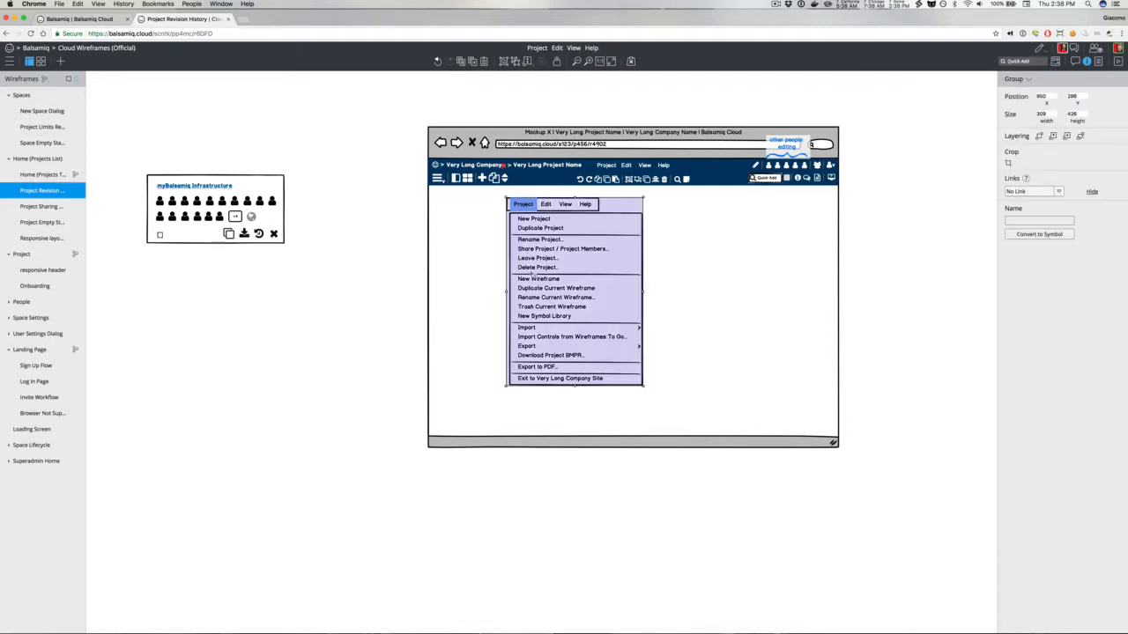
double_click(542, 272)
double_click(542, 272)
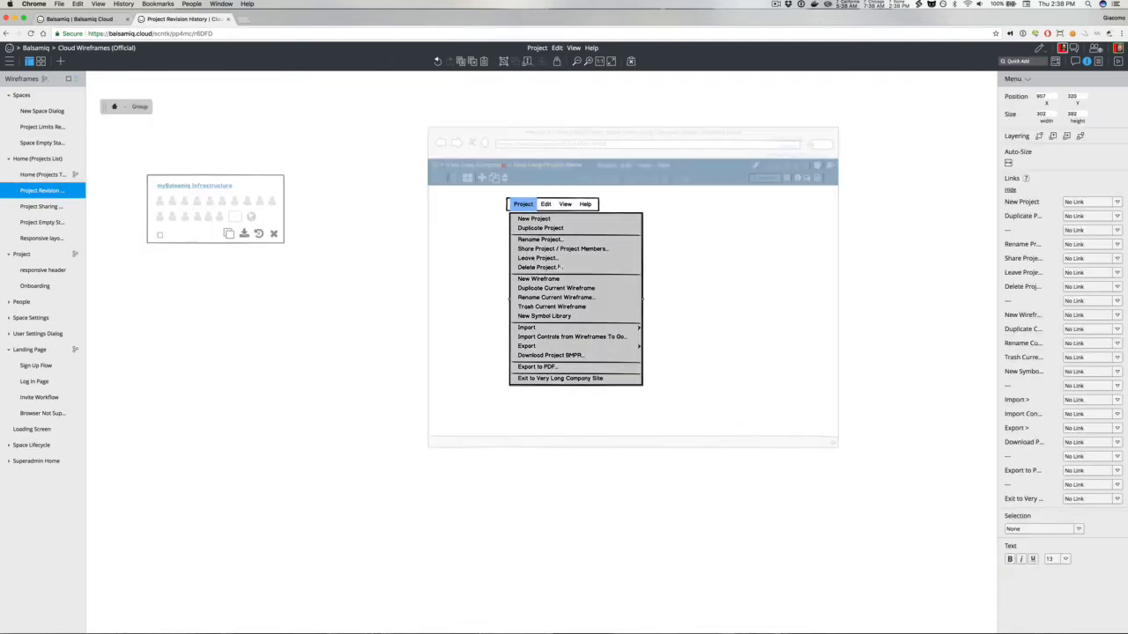
left_click(634, 256)
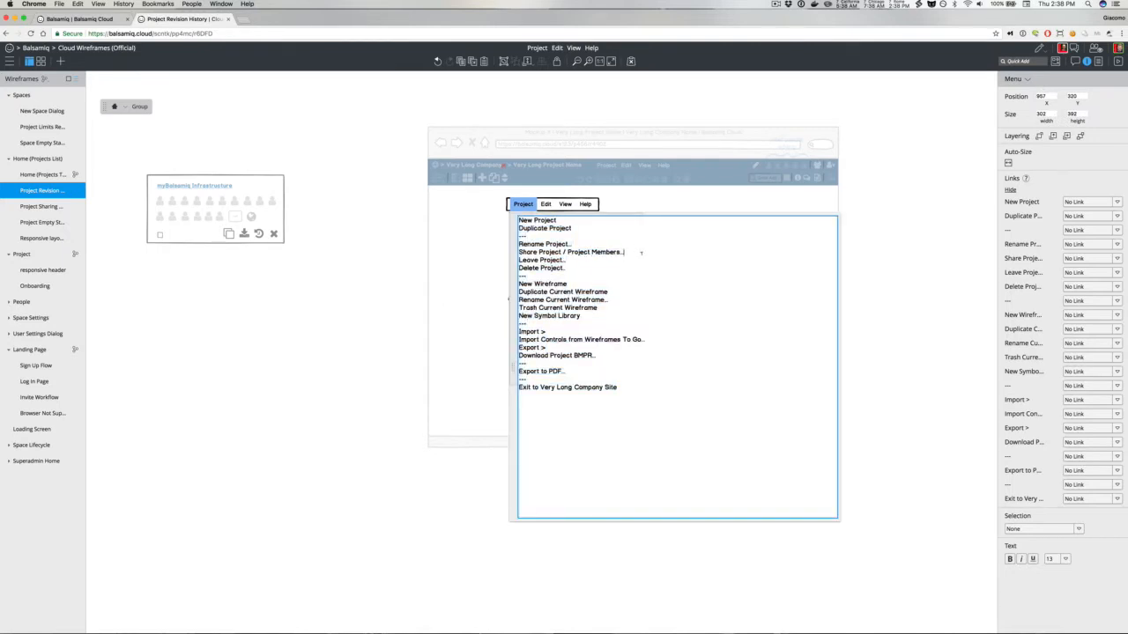
key("Return")
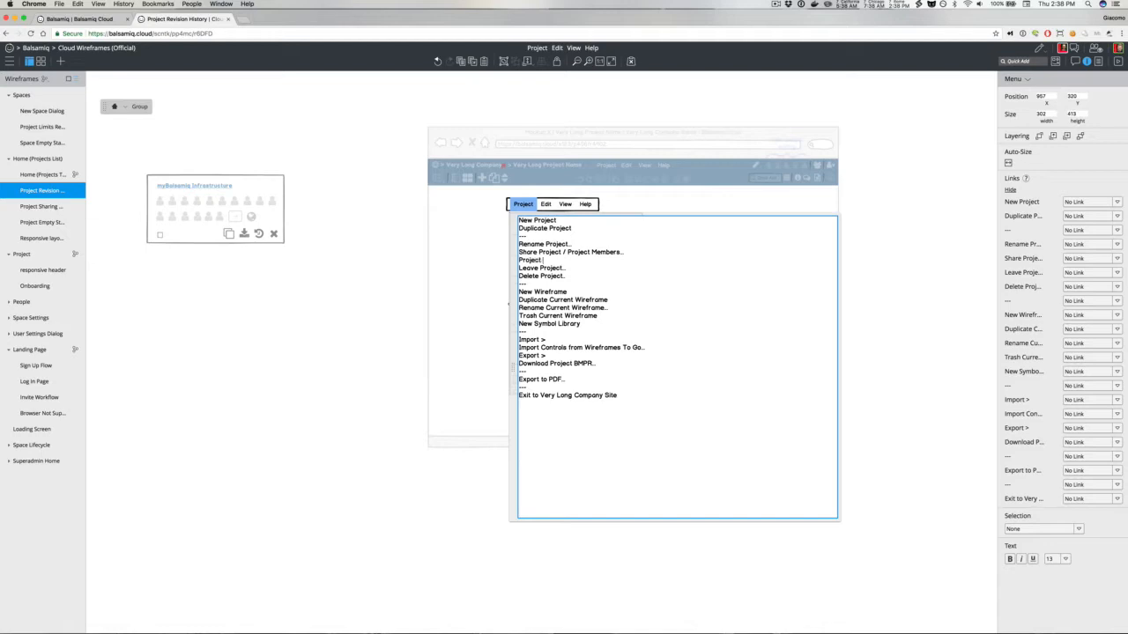
type("Project Revisions...")
left_click(334, 209)
Step: Open Dropbox's home page in a new tab, view a recent file's actions menu with Version history, and close the tab
left_click(244, 18)
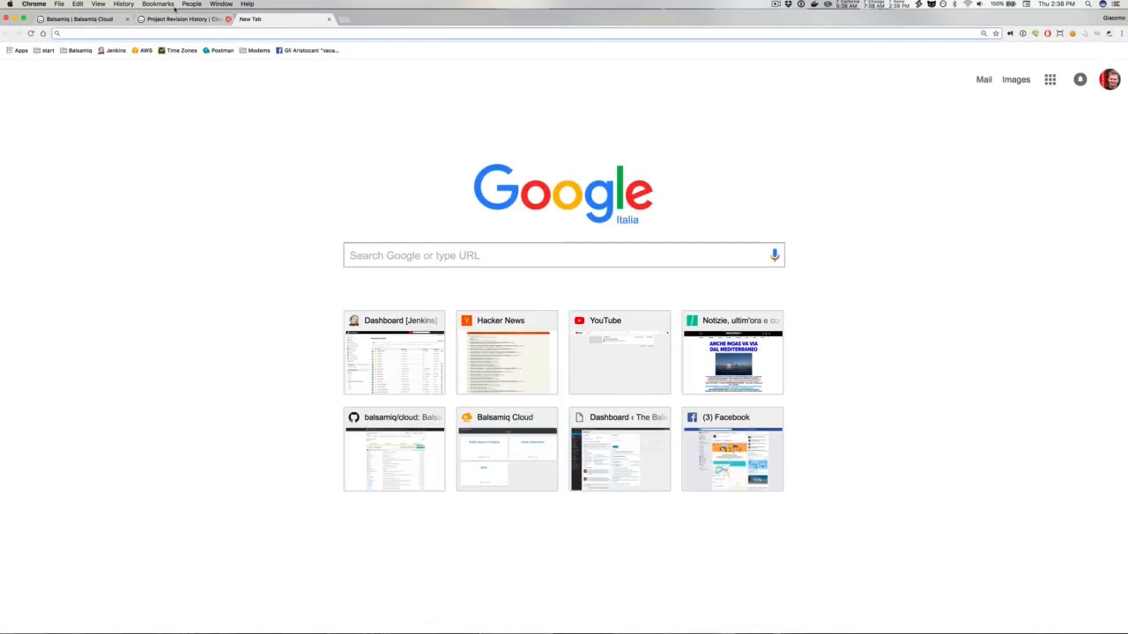
left_click(122, 3)
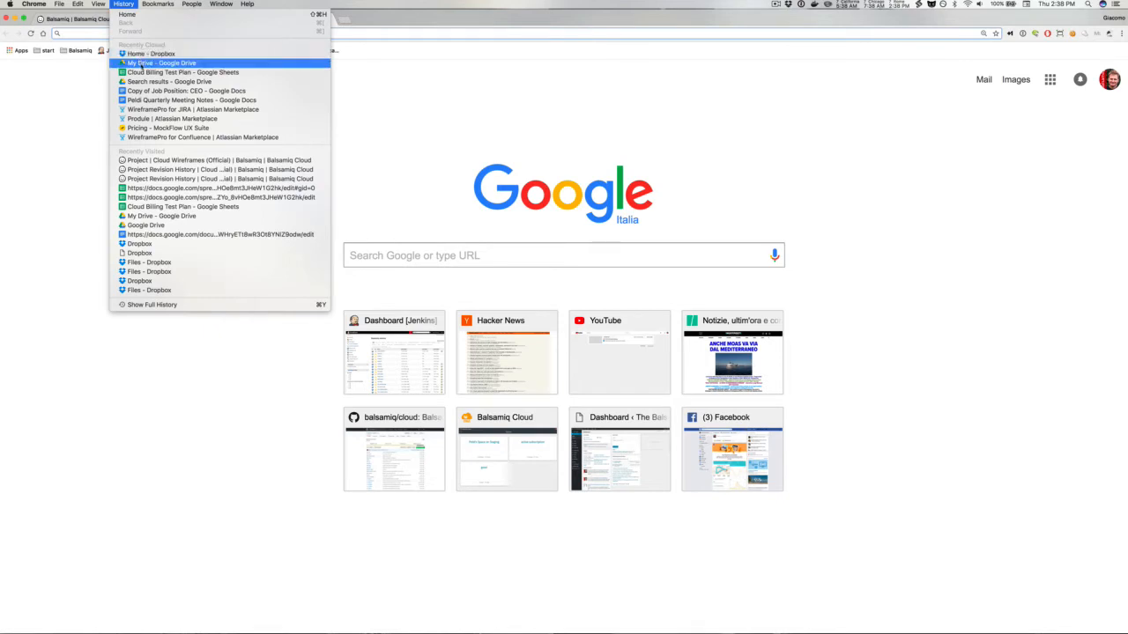
left_click(151, 54)
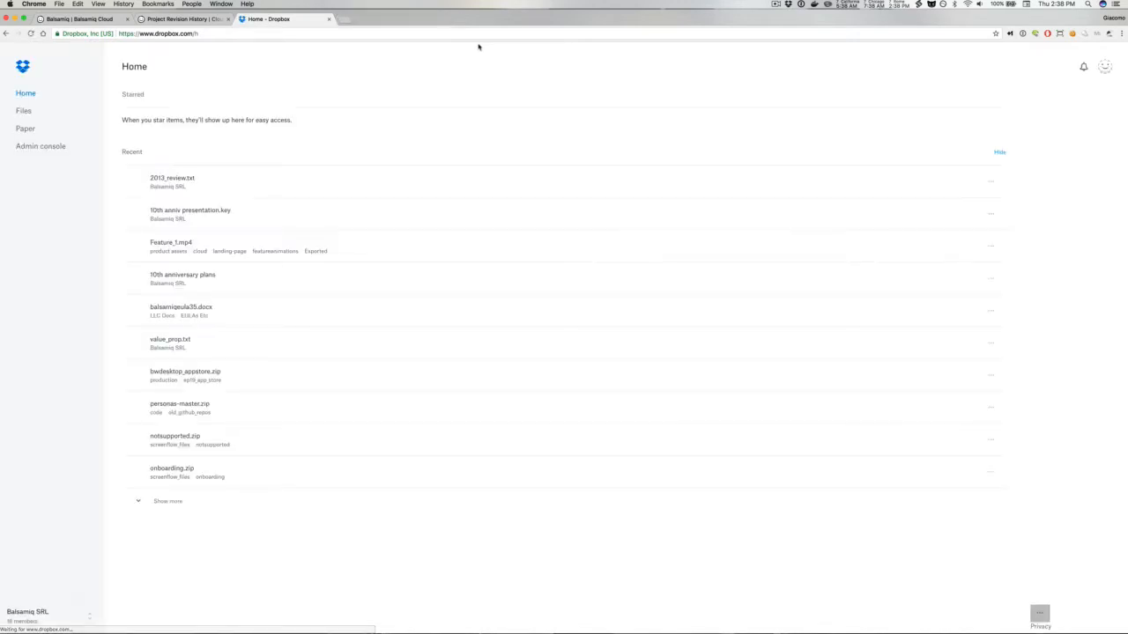
left_click(991, 223)
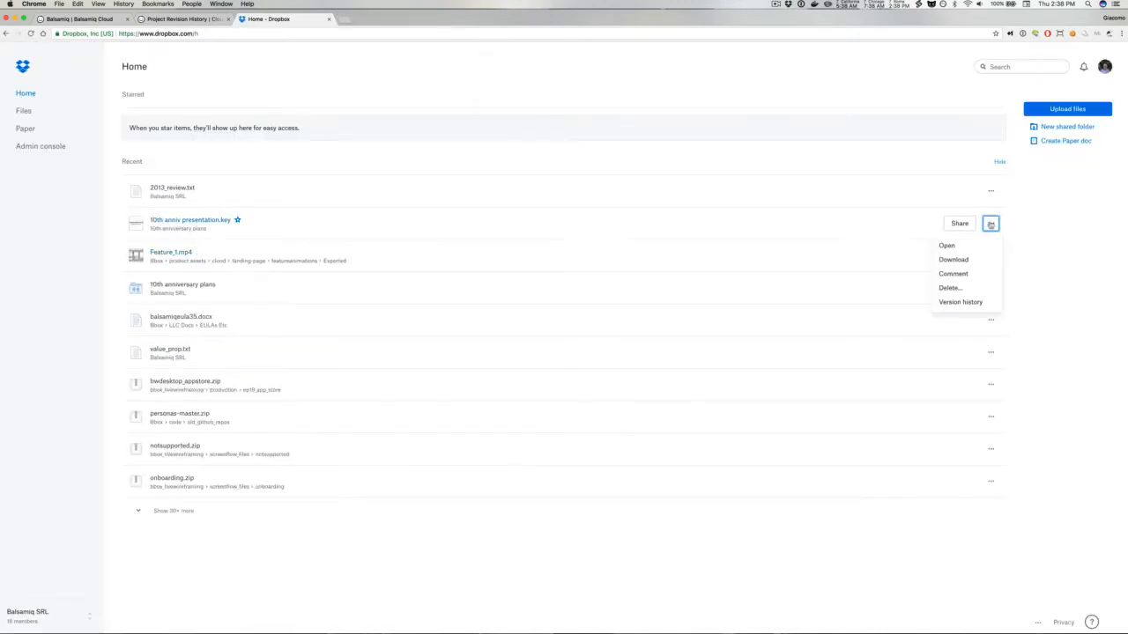
left_click(328, 18)
Step: Rename the mockup menu's Project Revisions item to Project Version History
double_click(542, 257)
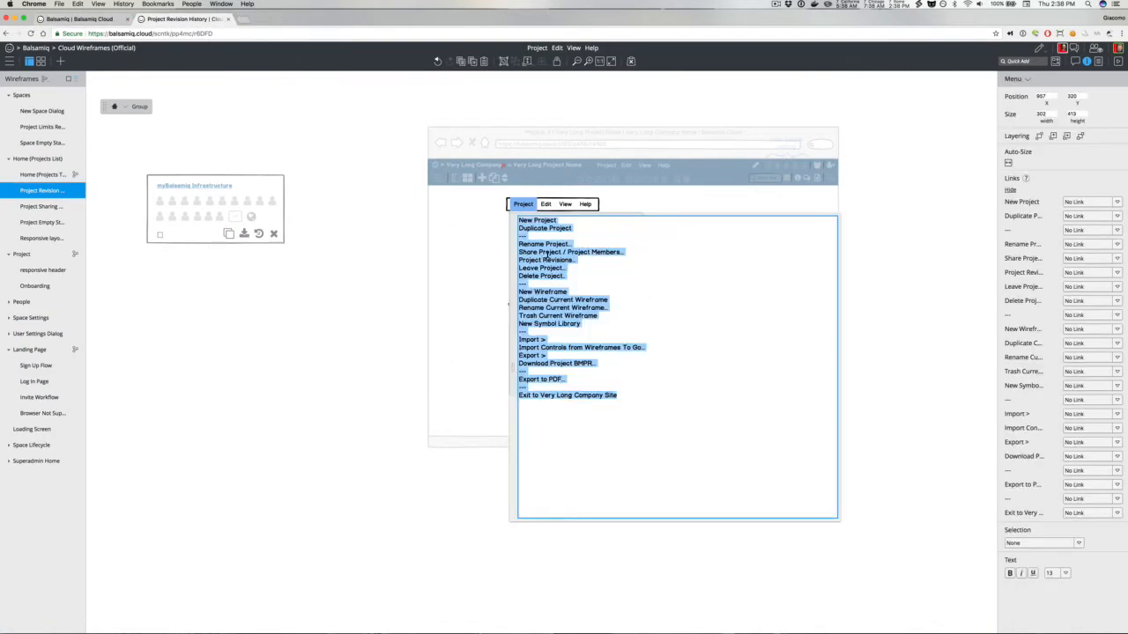
double_click(557, 260)
key("BackSpace")
key("BackSpace")
key("BackSpace")
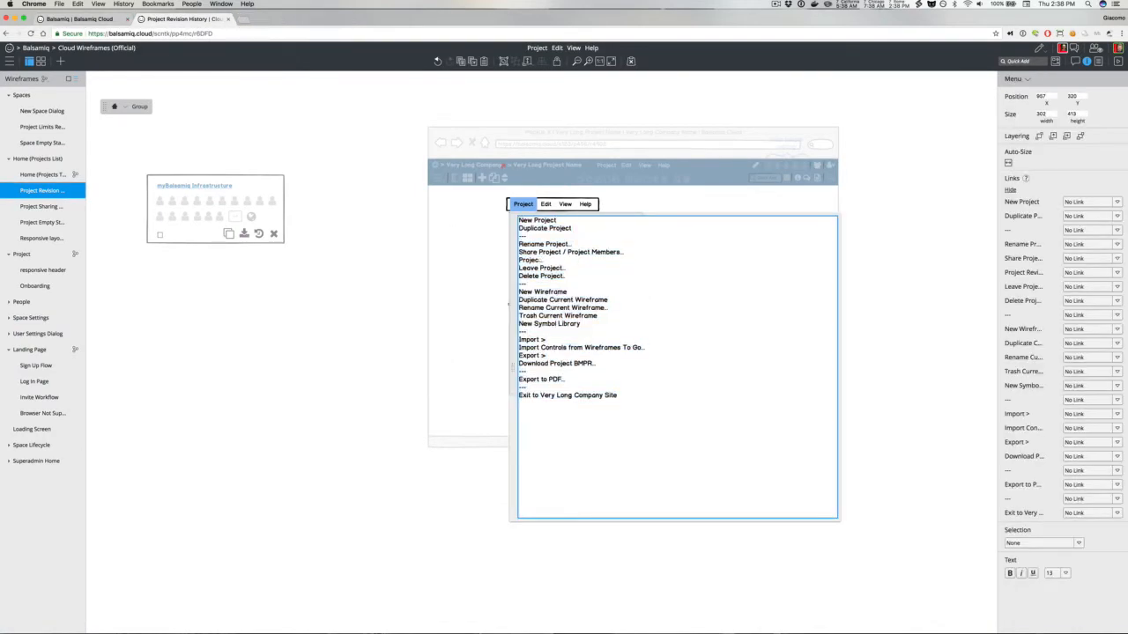
type("Version Histyory")
left_click(374, 233)
Step: Rename the wireframe to Project Version History
double_click(32, 190)
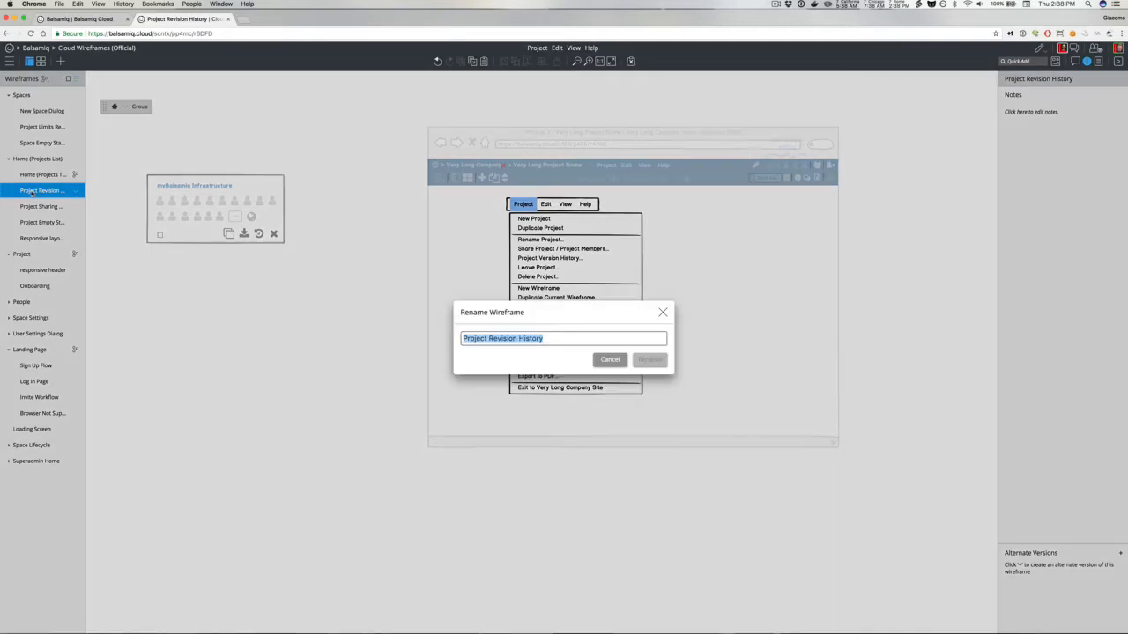
double_click(503, 338)
type("Version")
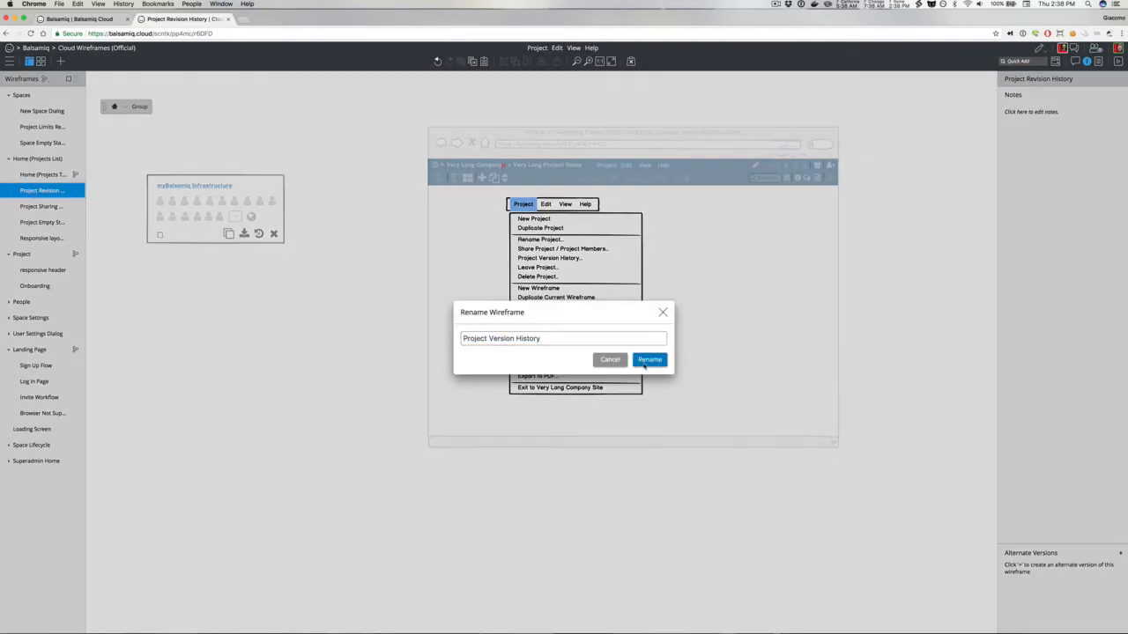
left_click(649, 360)
Step: Quick-add a tooltip reading Project Version History and place it under the tile's history icon
left_click(577, 267)
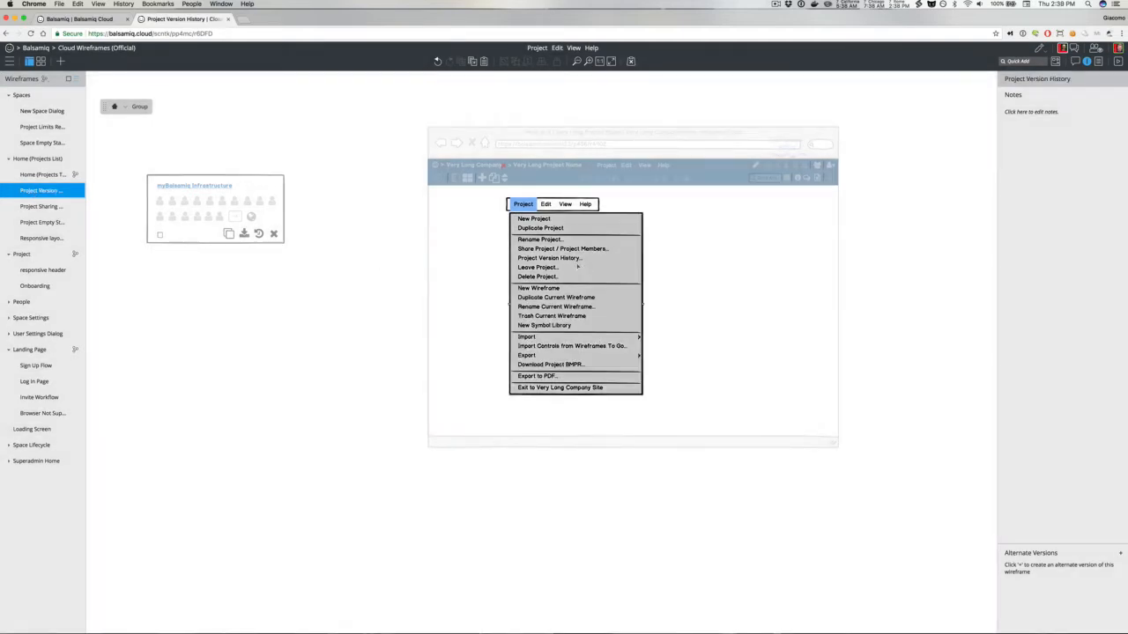
left_click(357, 245)
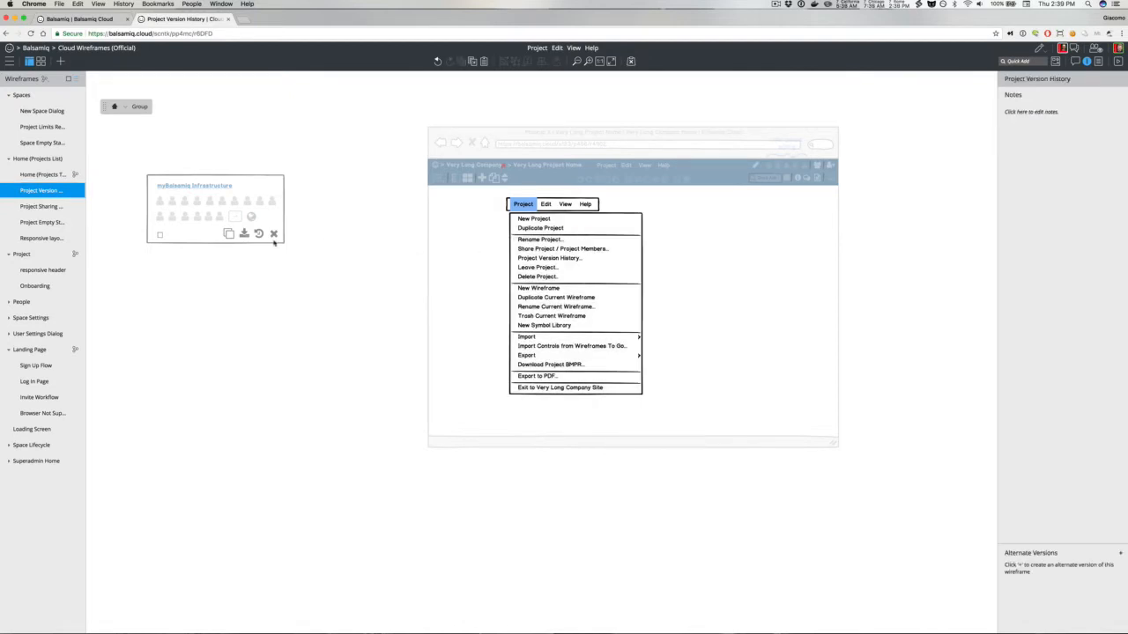
type("to")
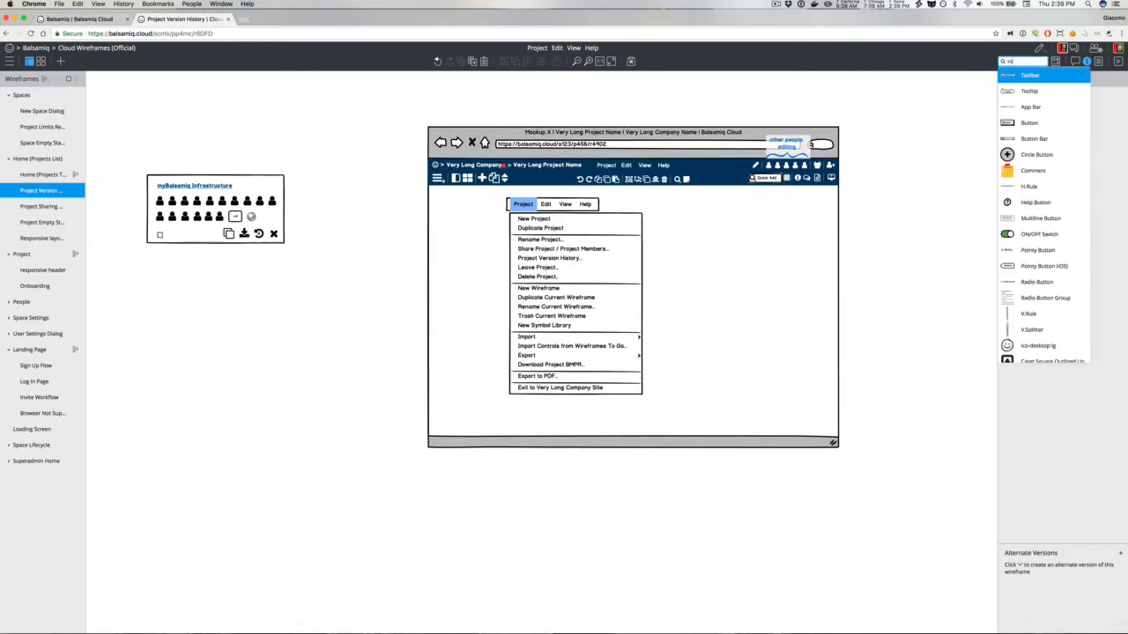
key("Return")
key("Return")
type("Projec")
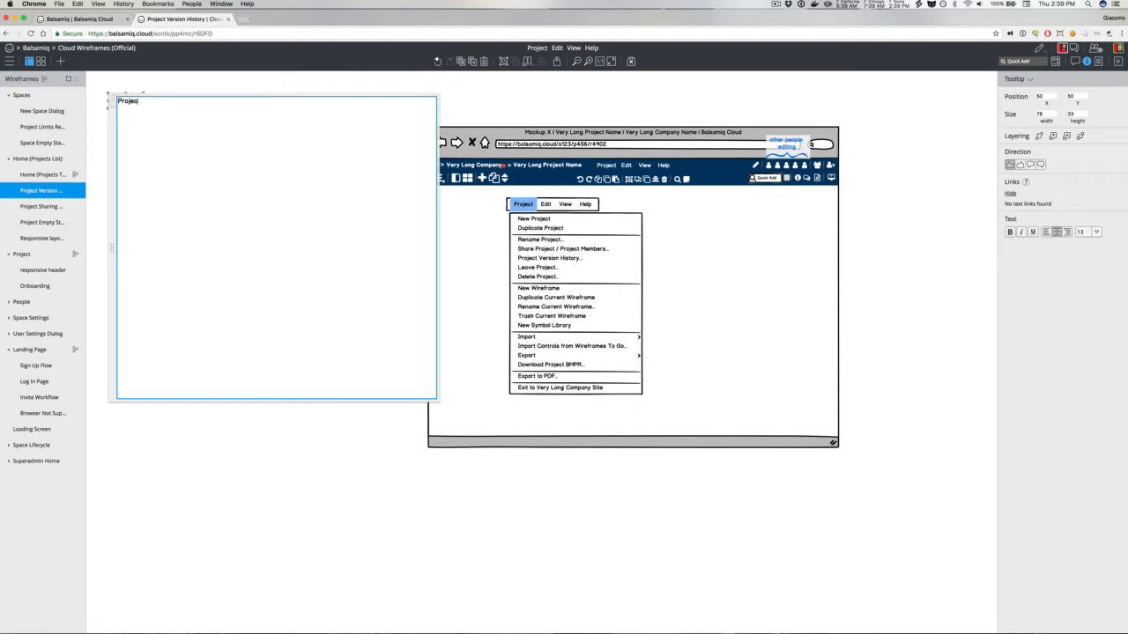
type("t Version History")
left_click(187, 85)
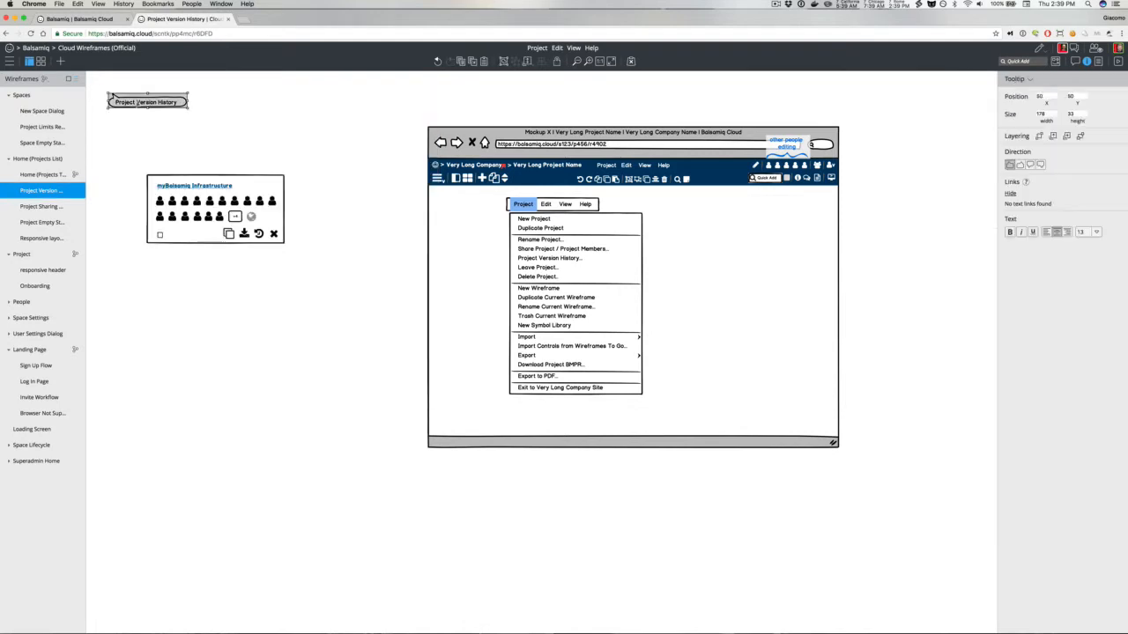
left_click_drag(132, 100, 261, 245)
Step: Delete the separate Project / Edit / View / Help menu bar above the dropdown
left_click(560, 206)
double_click(535, 217)
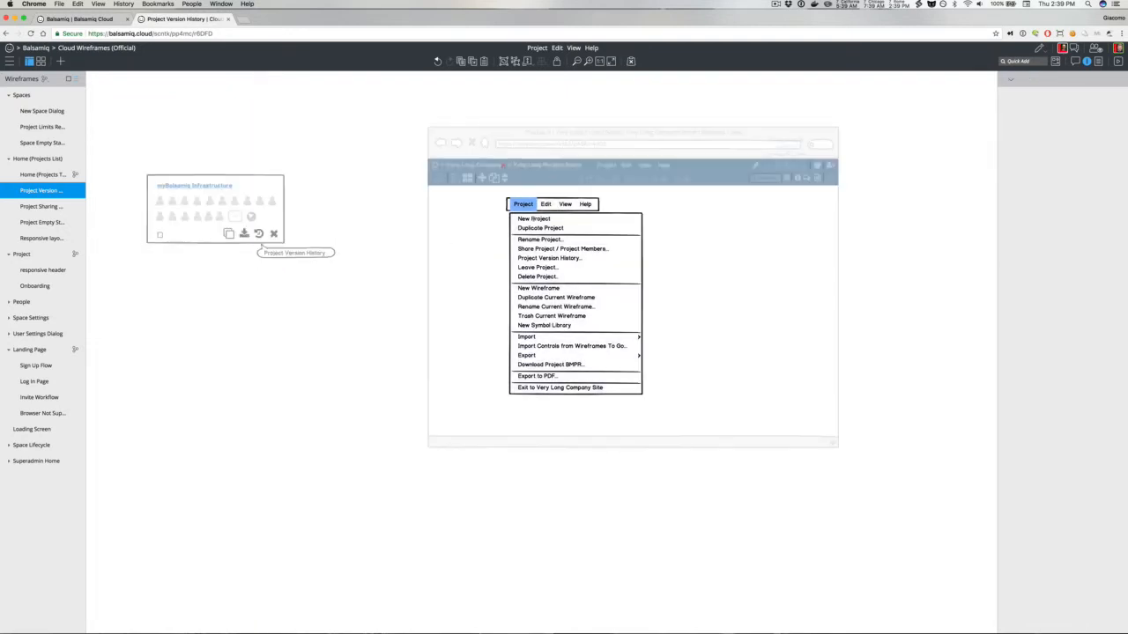
left_click(548, 210)
key("Delete")
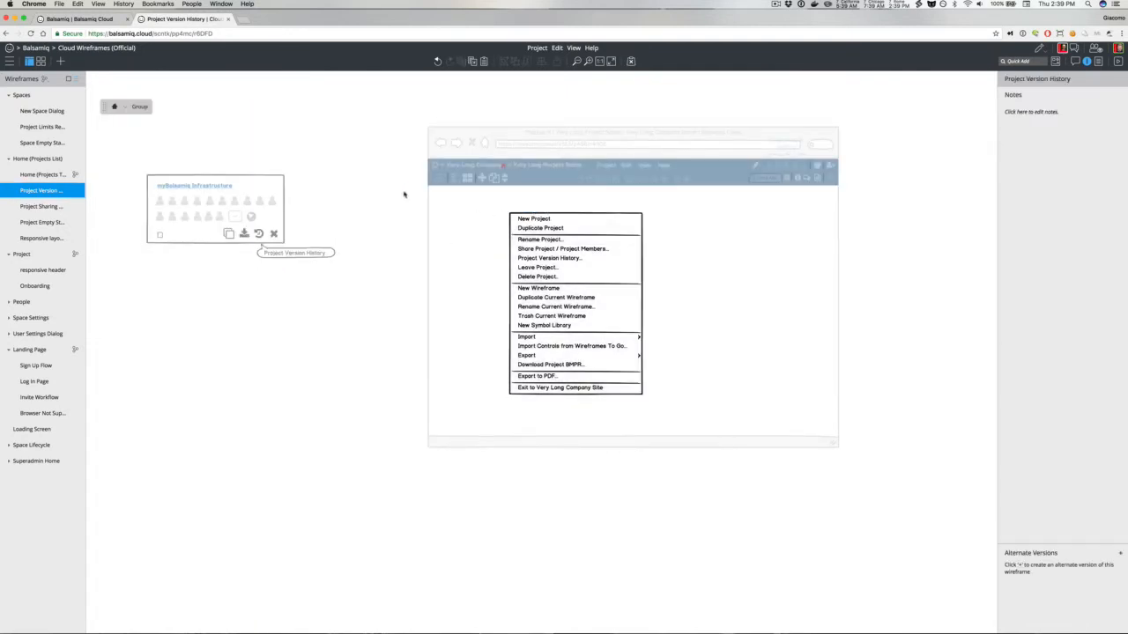
Step: Move the Project dropdown menu up beneath the mockup's own Project menu title
double_click(402, 192)
left_click(538, 252)
left_click_drag(534, 251, 615, 206)
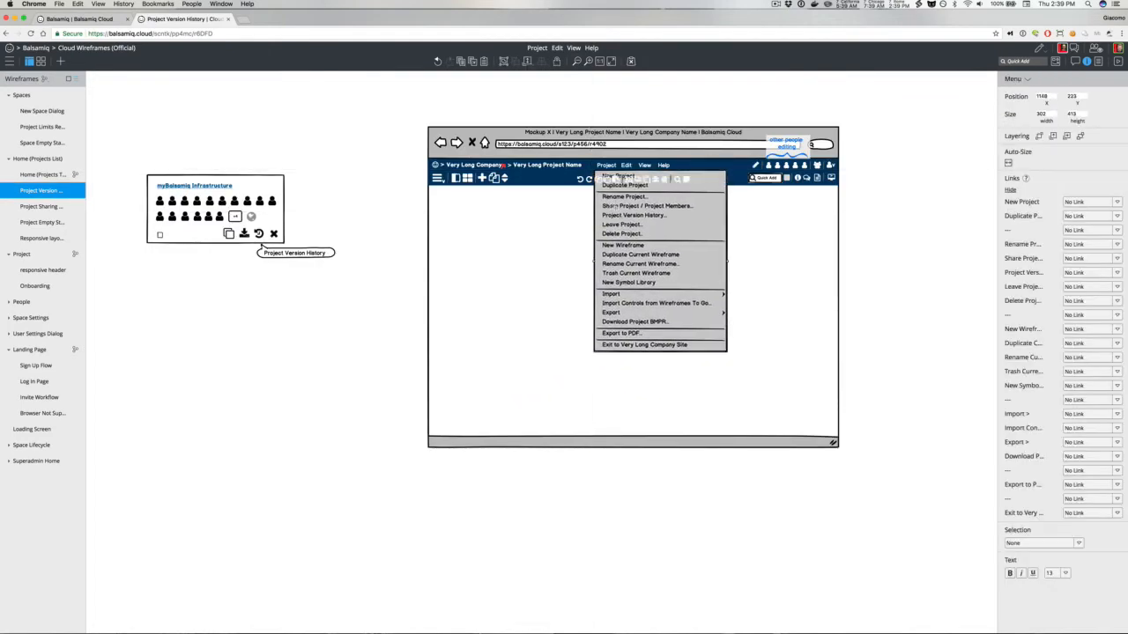
Step: Edit the mockup's menu bar label to emphasize the Project title
left_click(607, 171)
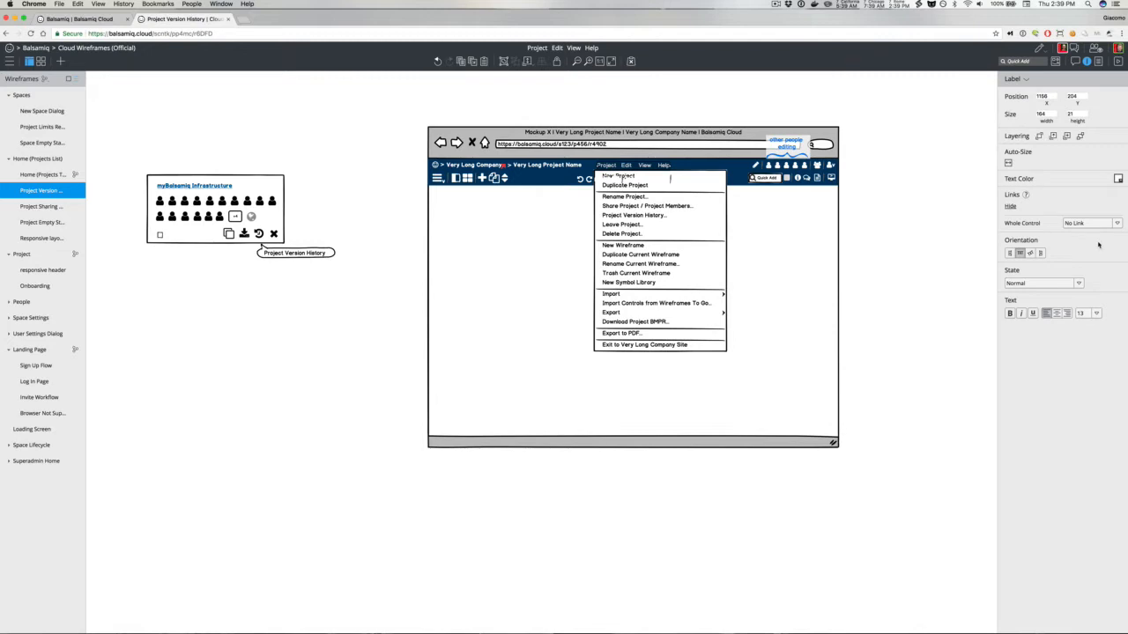
key("Return")
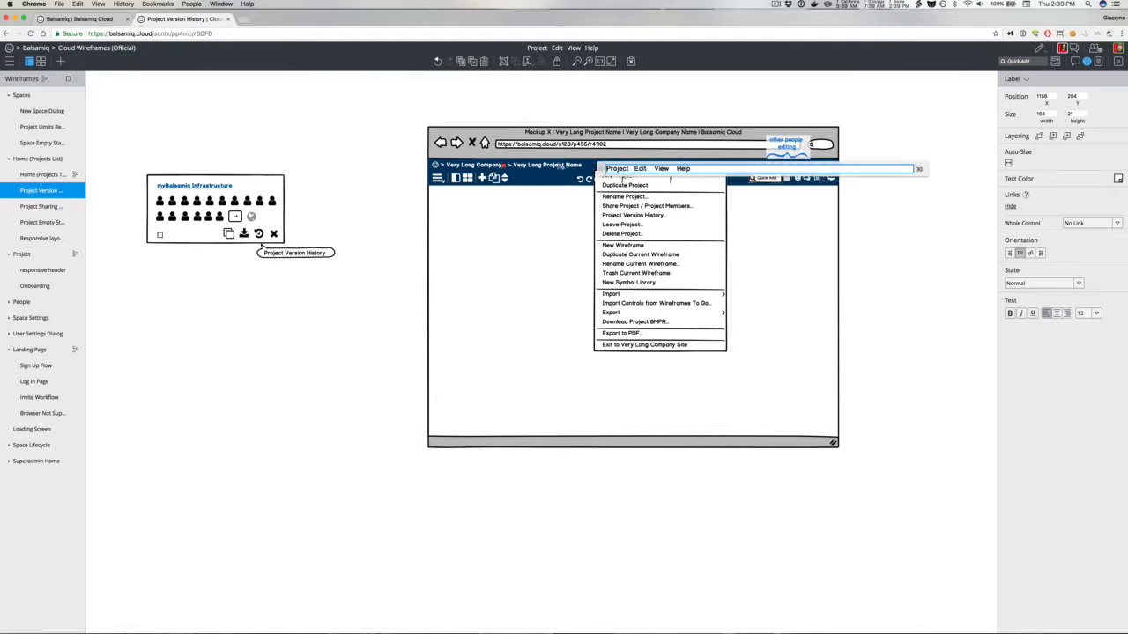
type("*")
left_click(605, 102)
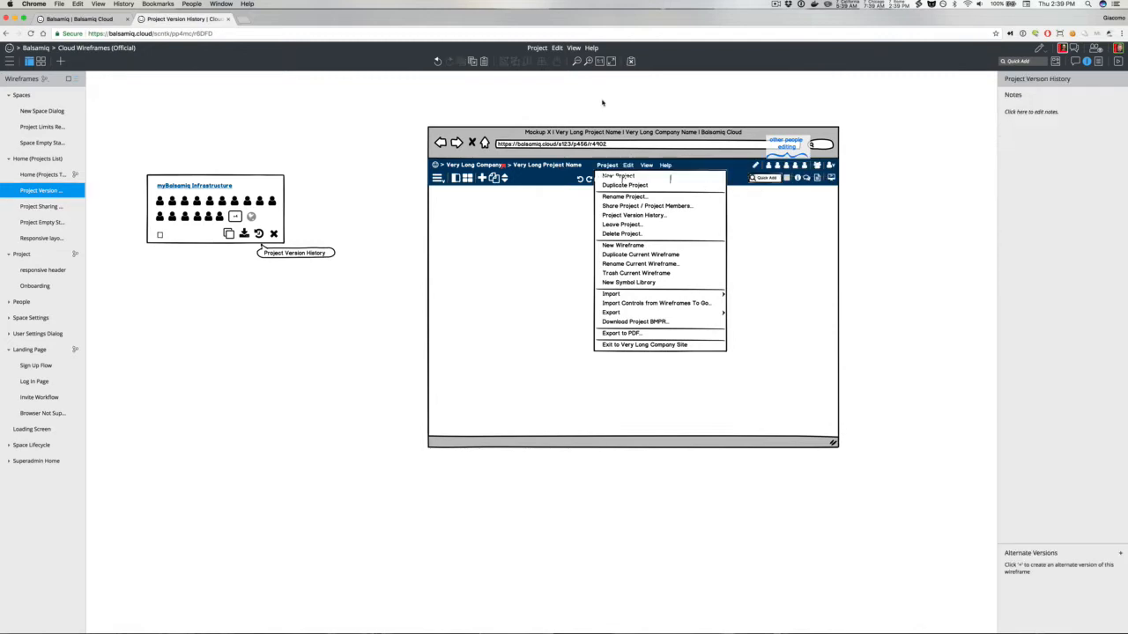
Step: Bring the Project dropdown menu in front of the mockup's toolbar
left_click(608, 196)
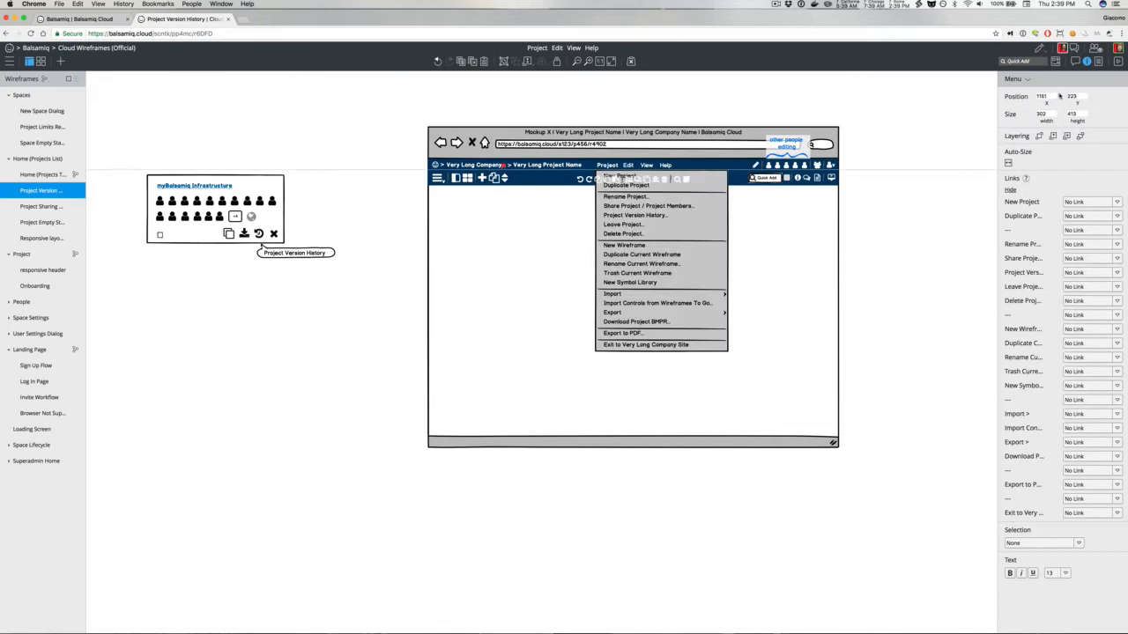
left_click(1076, 61)
left_click(1087, 62)
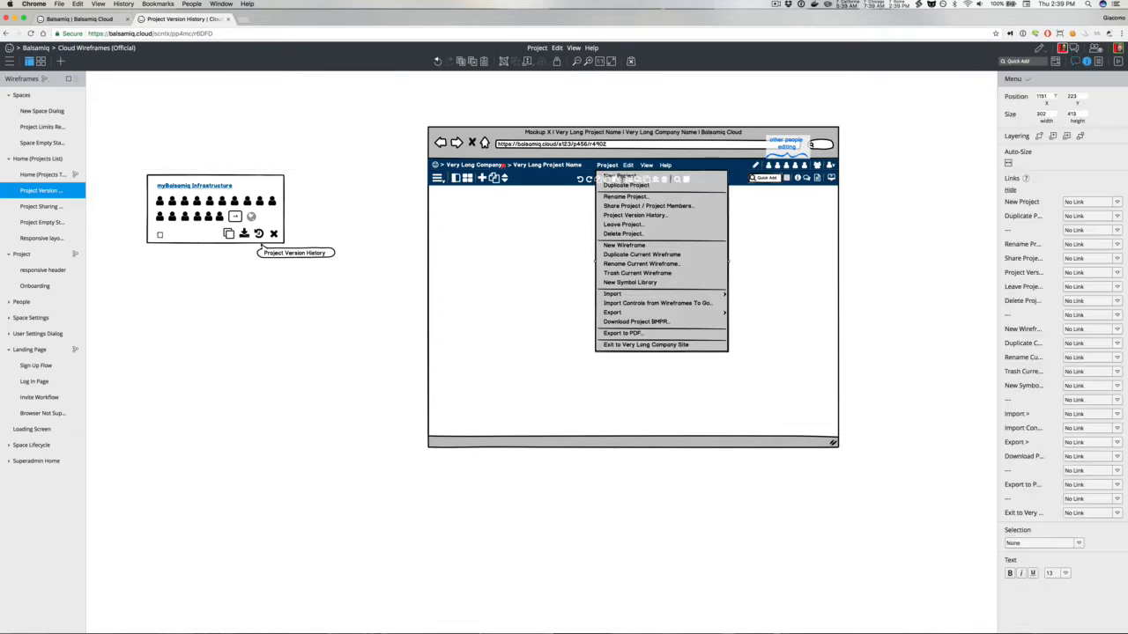
left_click(887, 178)
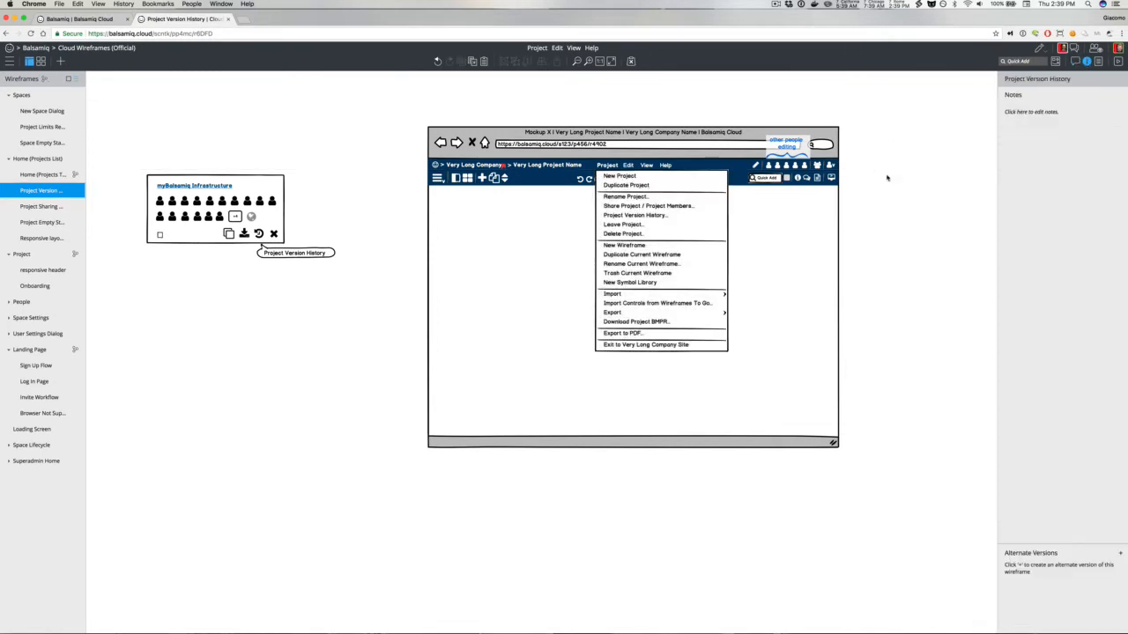
type("/point")
key("Down")
key("Down")
key("Return")
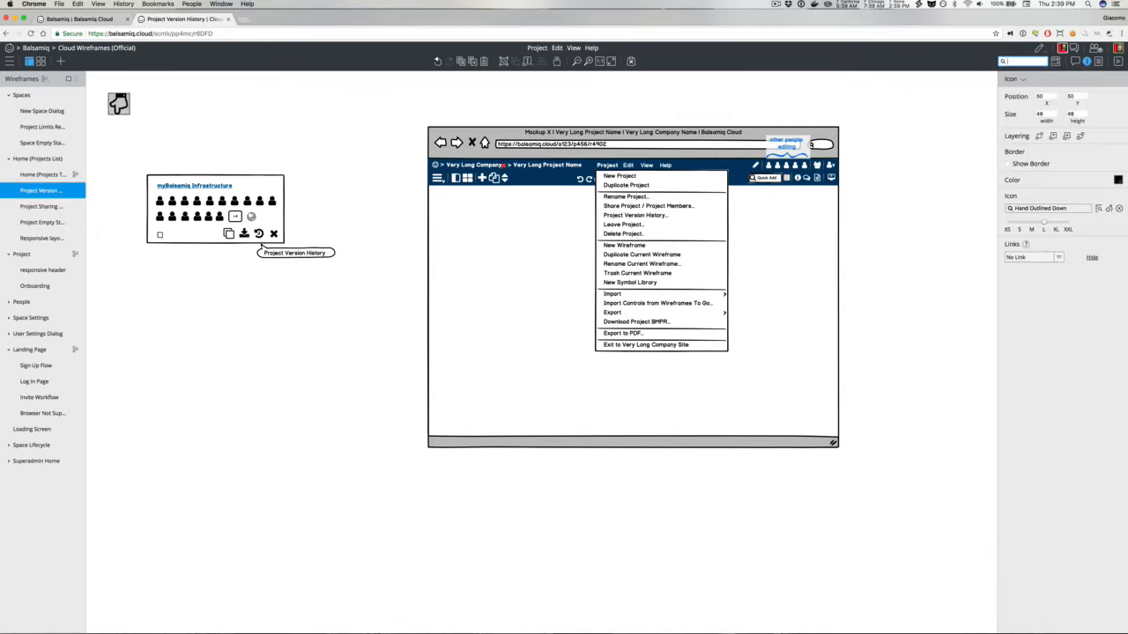
type("point")
Step: Quick-add a pointy button labeled NEW, place it beside the Project Version History item, and color it yellow
key("Down")
key("Return")
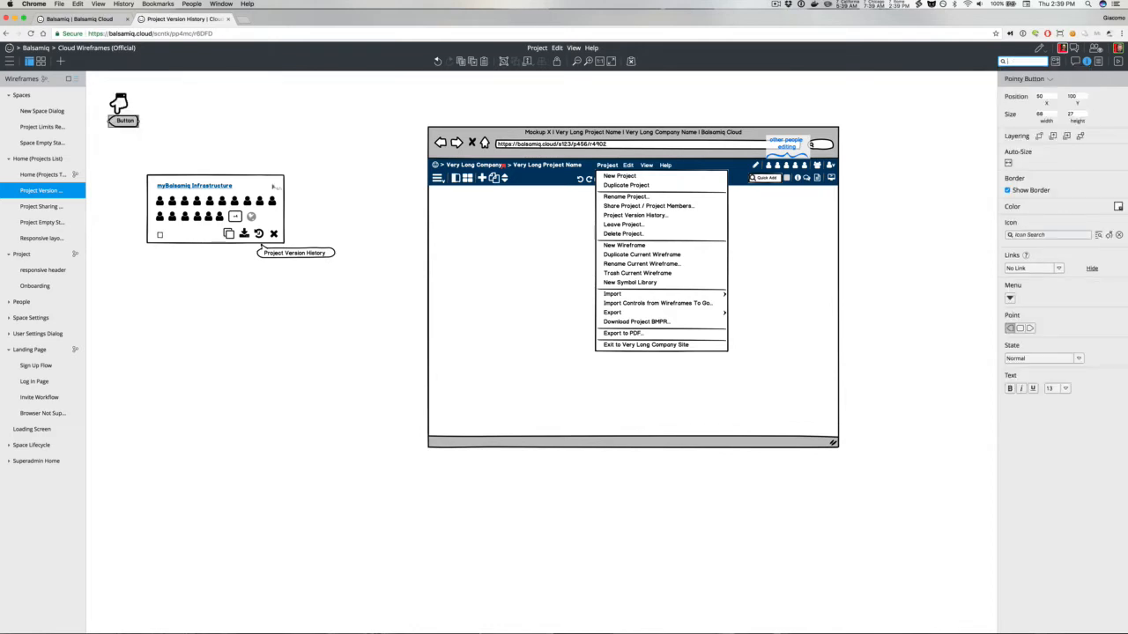
key("Return")
type("NEW")
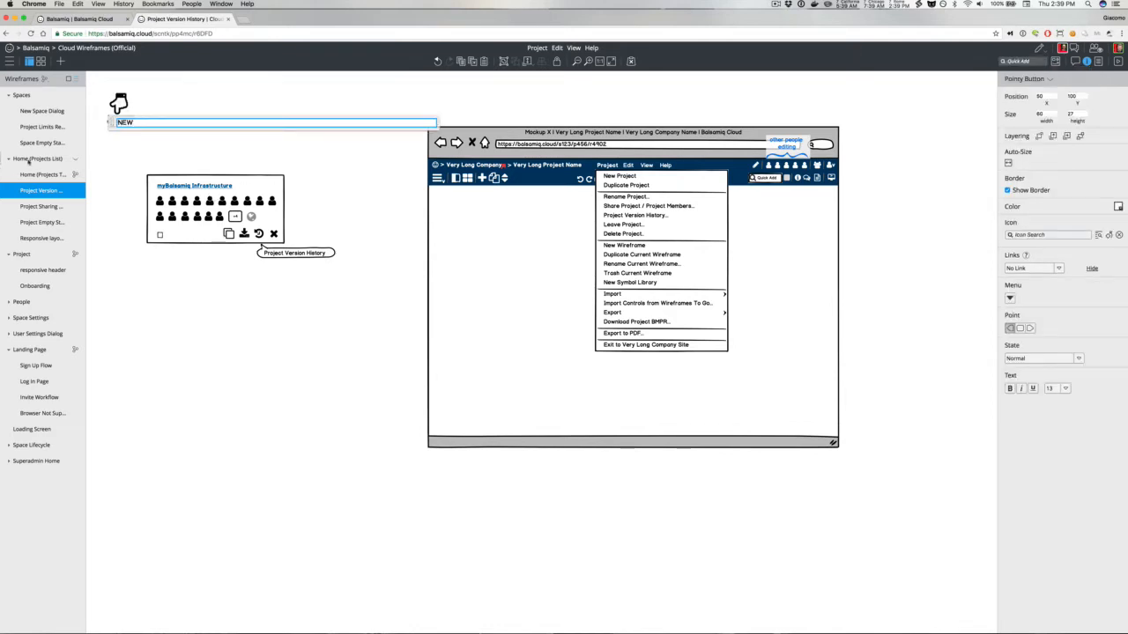
left_click(129, 155)
left_click_drag(121, 120, 691, 220)
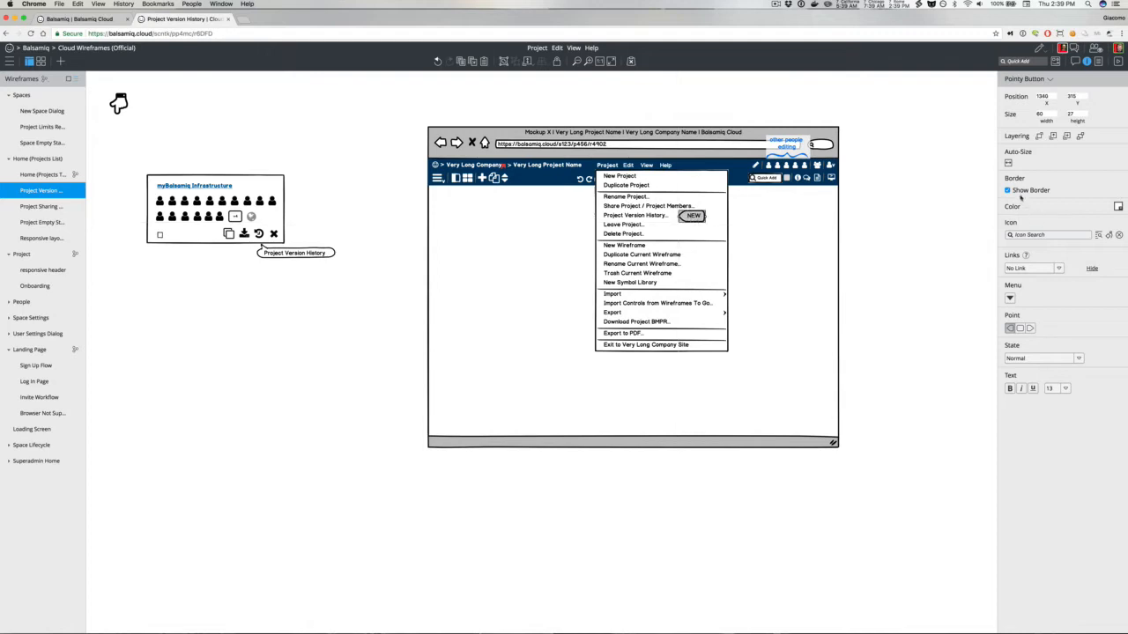
left_click(1118, 208)
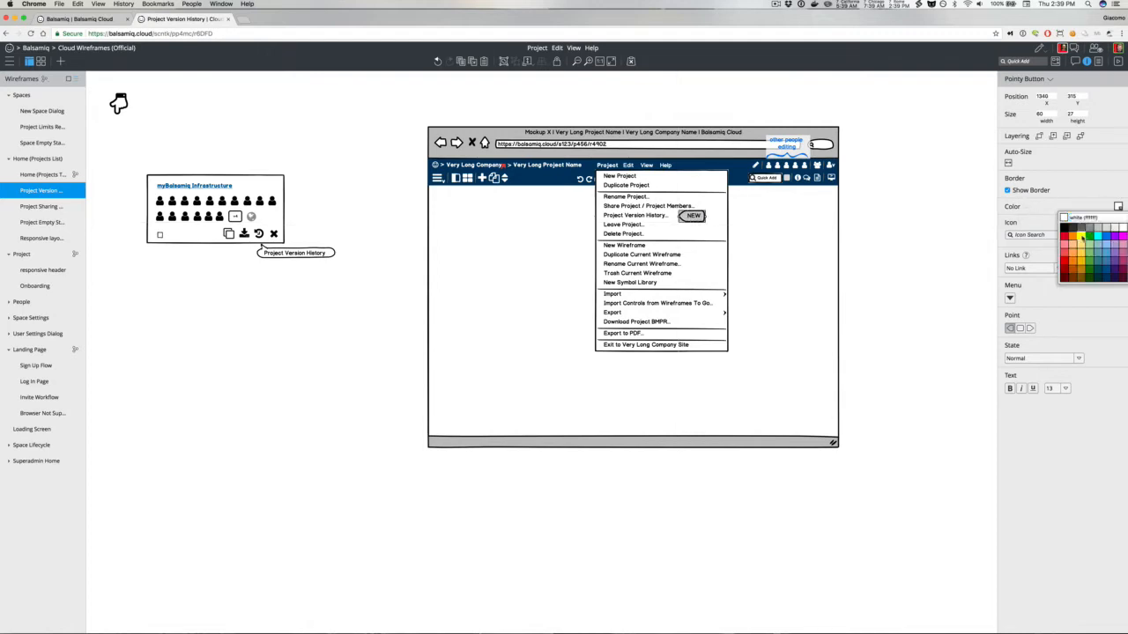
left_click(1086, 227)
Step: Delete the stray hand icon from the canvas
left_click(121, 108)
key("Delete")
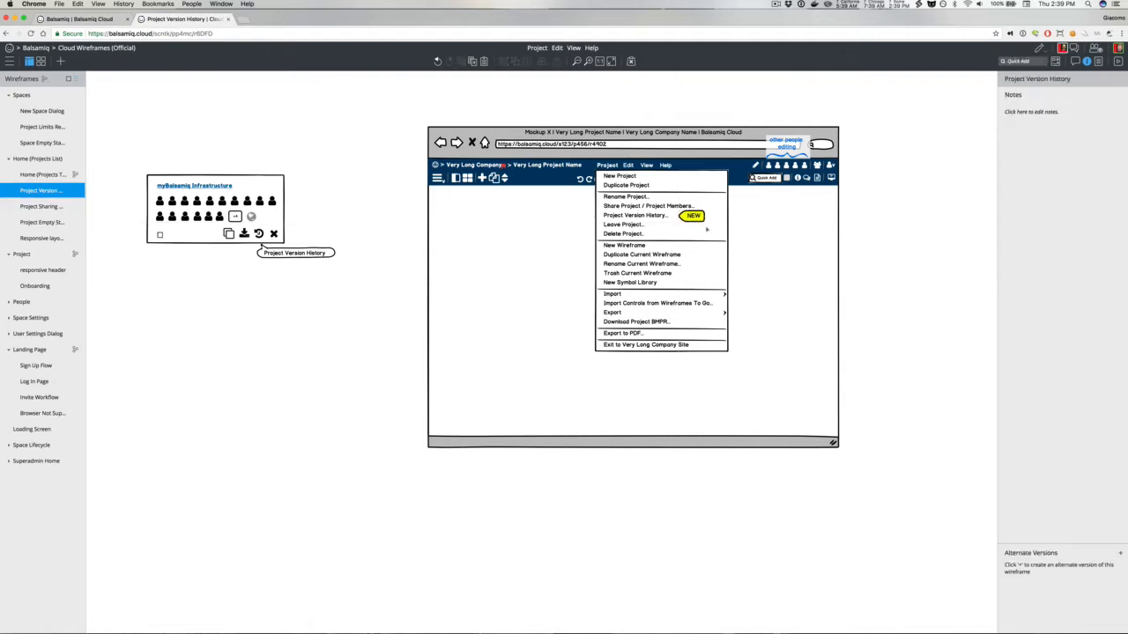
left_click(695, 217)
left_click(714, 221)
left_click(696, 218)
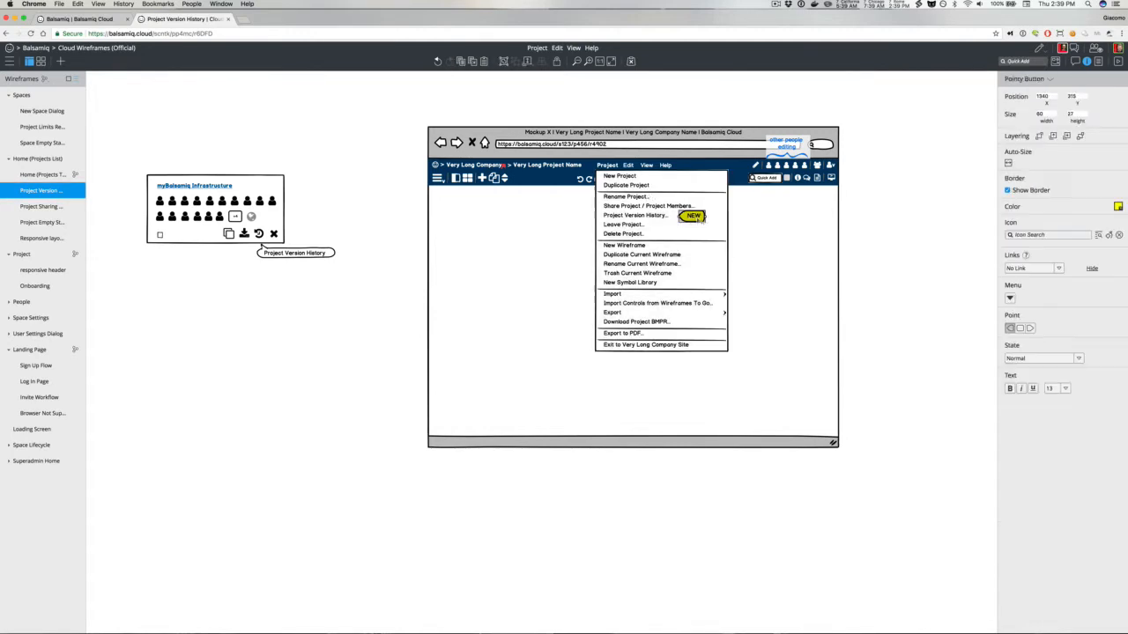
Step: Group the whole browser mockup and crop it to about 731 × 509, trimming its right and bottom
left_click_drag(400, 114, 864, 478)
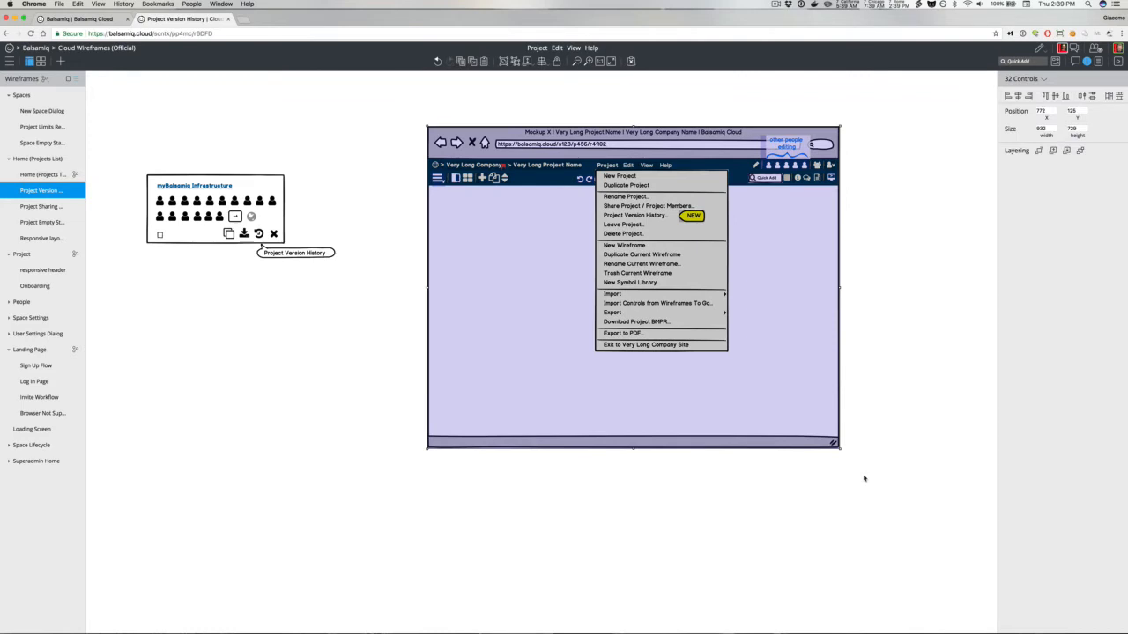
key("super+g")
left_click(1011, 163)
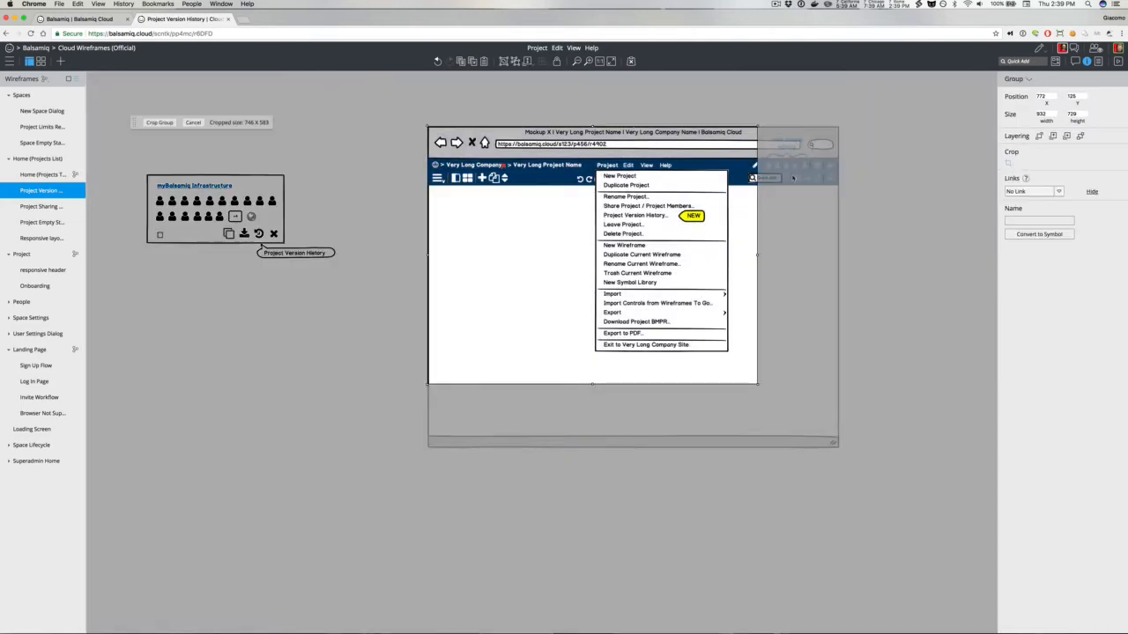
left_click_drag(455, 373, 544, 370)
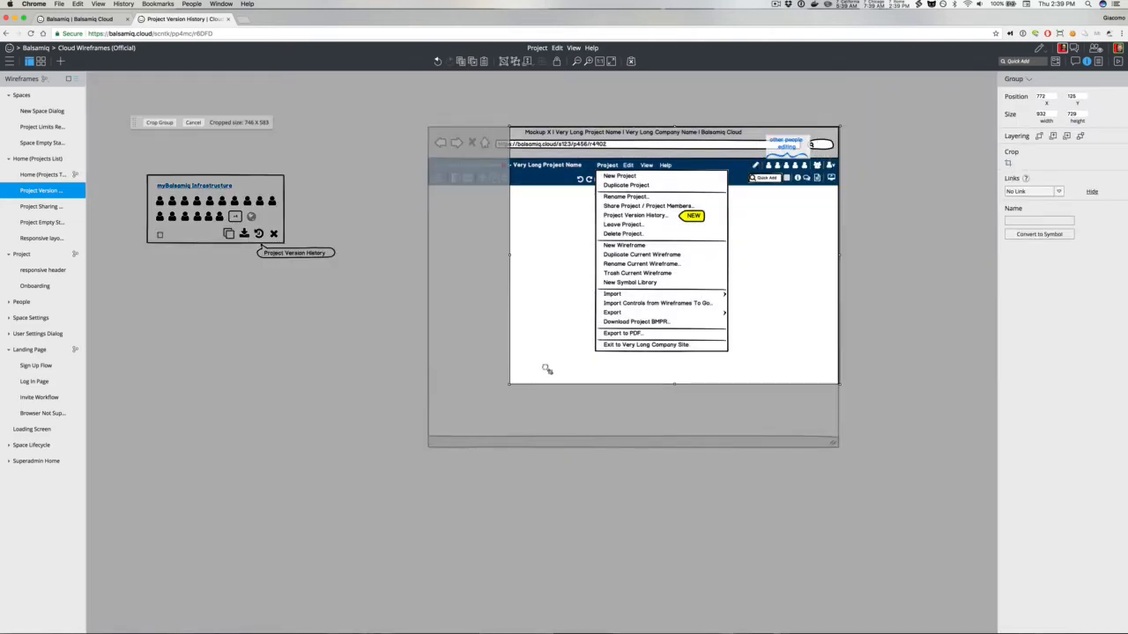
left_click_drag(835, 383, 750, 371)
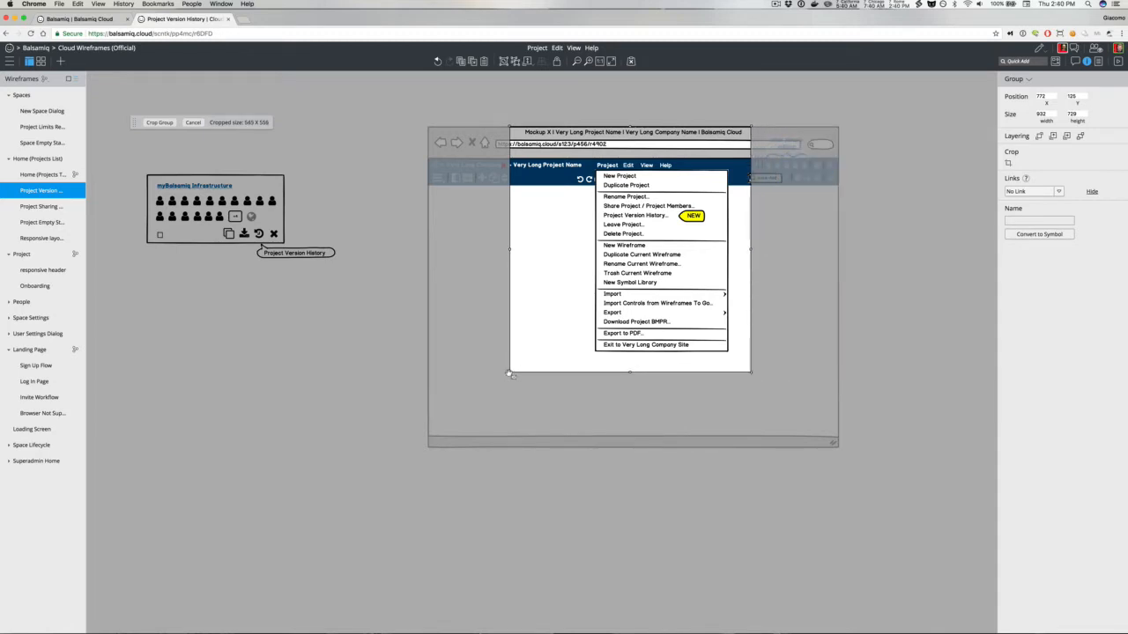
left_click_drag(509, 271, 430, 258)
left_click(506, 280)
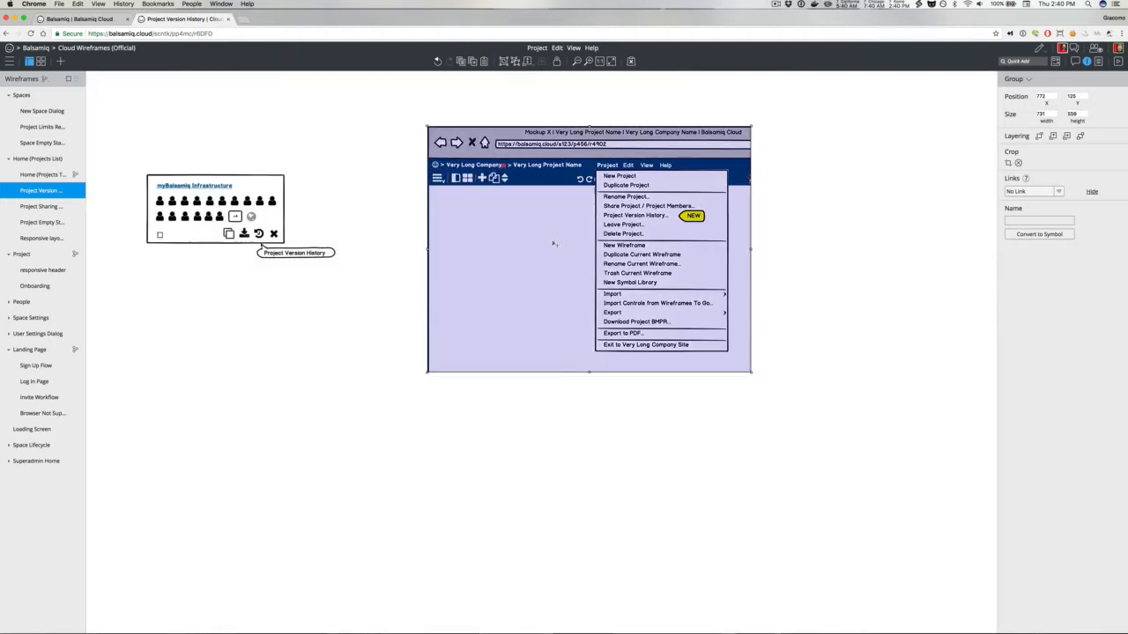
Step: Rearrange the canvas: move the browser mockup to the top left, and group the icon-panel mockup with its tooltip beside it
left_click_drag(553, 244, 490, 236)
left_click_drag(140, 156, 369, 283)
key("super+g")
left_click_drag(254, 221, 799, 205)
left_click_drag(508, 186, 265, 155)
left_click_drag(743, 185, 545, 125)
left_click(557, 251)
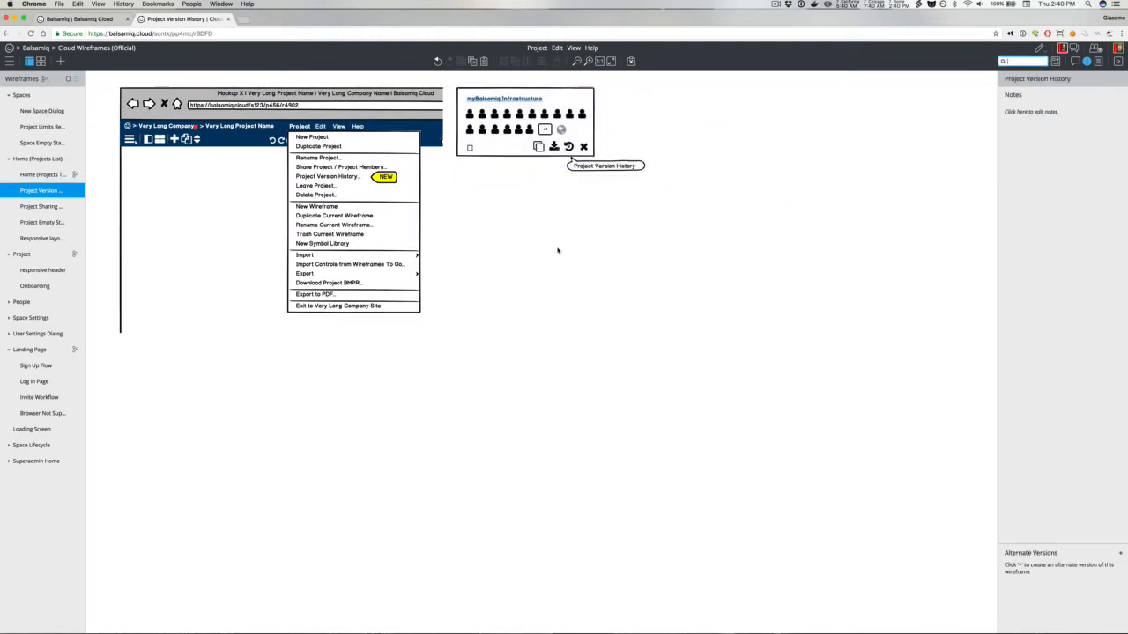
Step: Quick-add a Window below the icon panel and title it "Project Version History for XYZ"
type("dia")
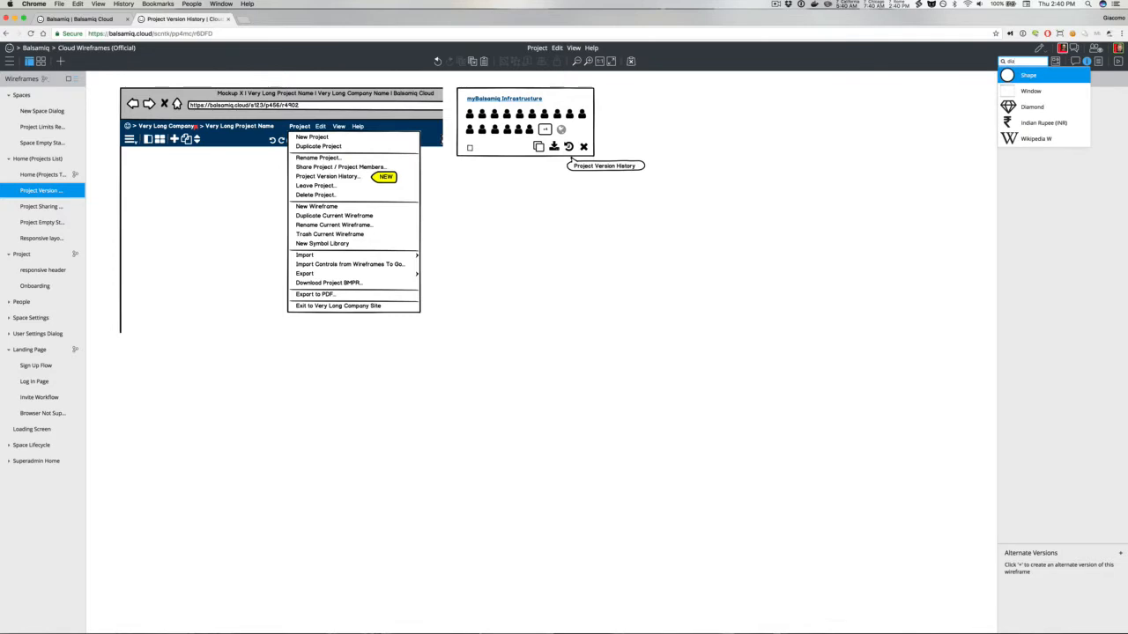
key("Down")
key("Return")
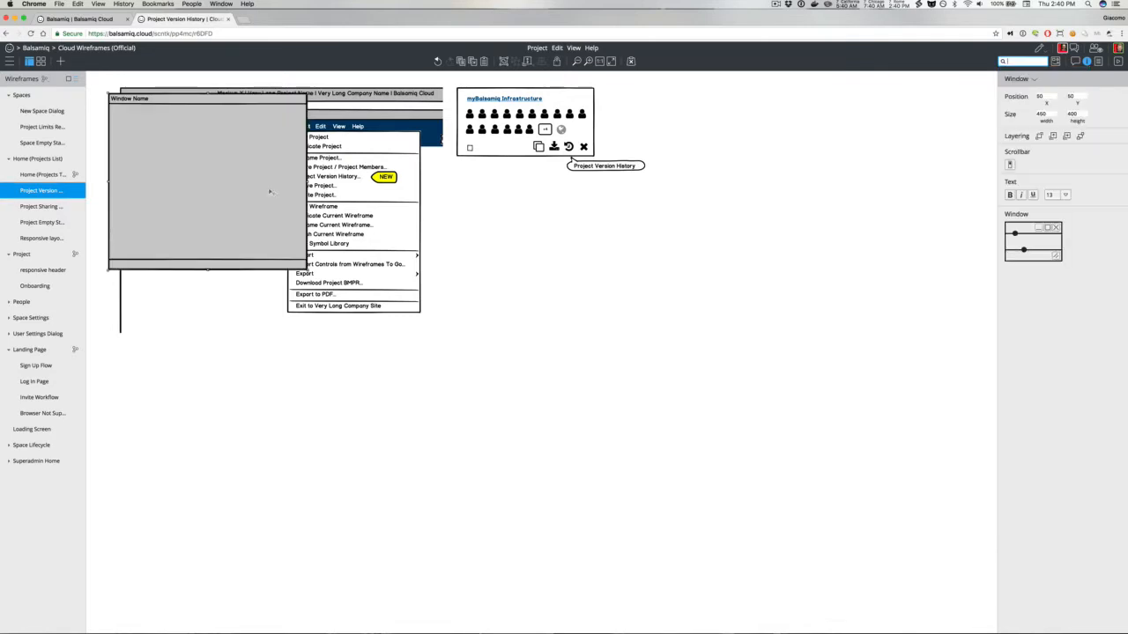
left_click_drag(175, 154, 574, 310)
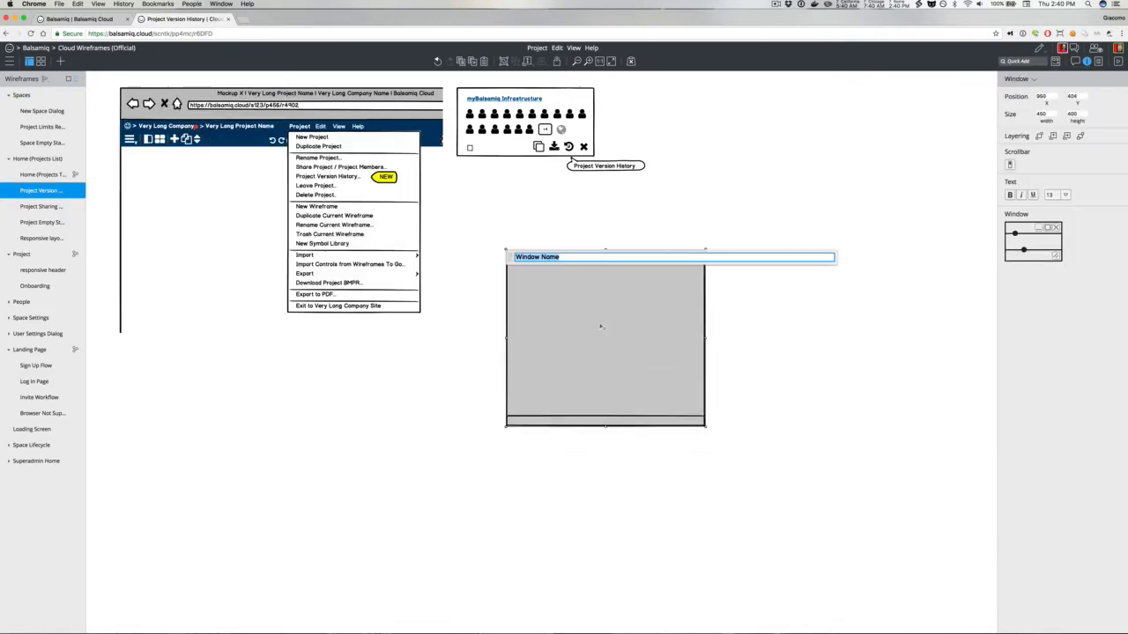
type("Projevt VVersion History for XYZP")
key("BackSpace")
type("_")
key("Return")
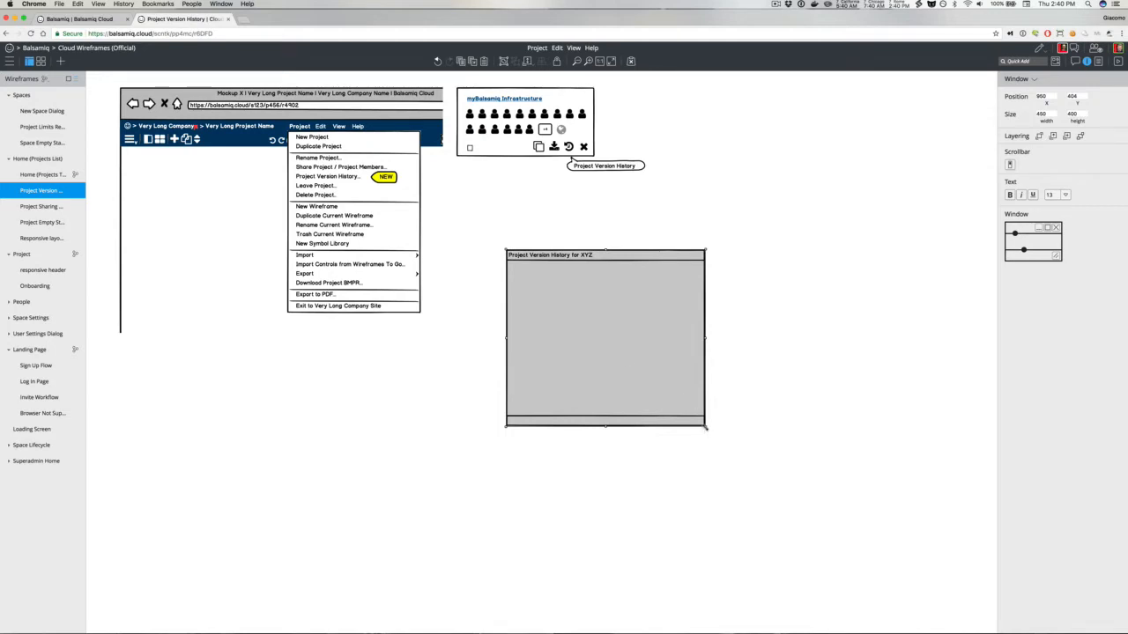
Step: Enlarge the window to about 827 × 699 and raise its footer height
left_click_drag(706, 427, 871, 557)
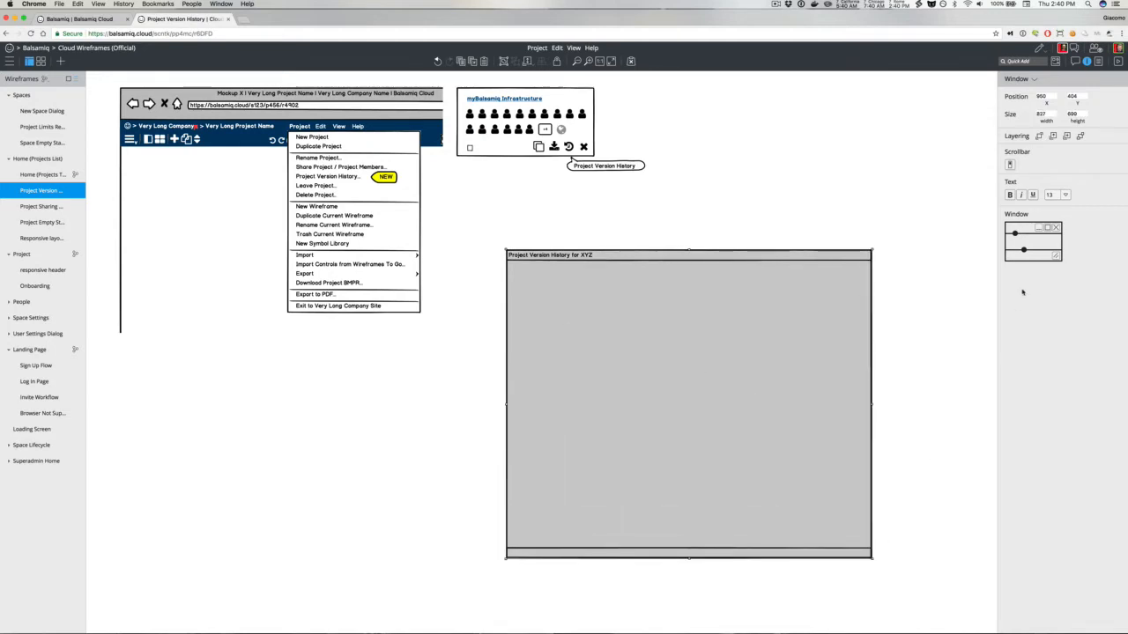
left_click_drag(1023, 250, 1023, 238)
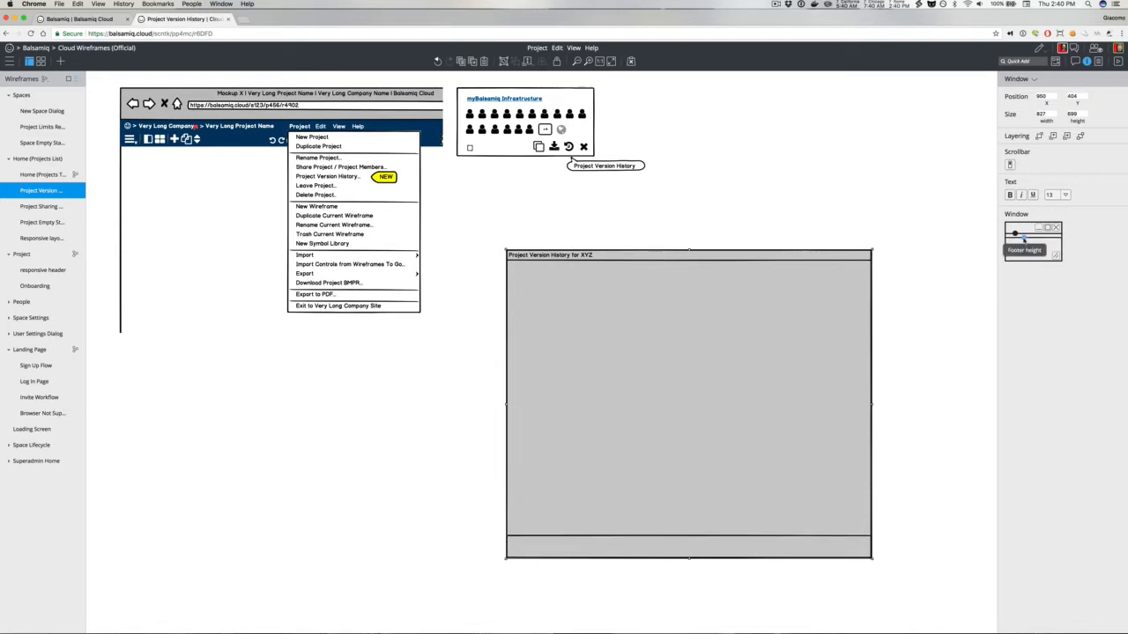
Step: Quick-add a button into the window's footer corner and label it "Close"
key("slash")
type("but")
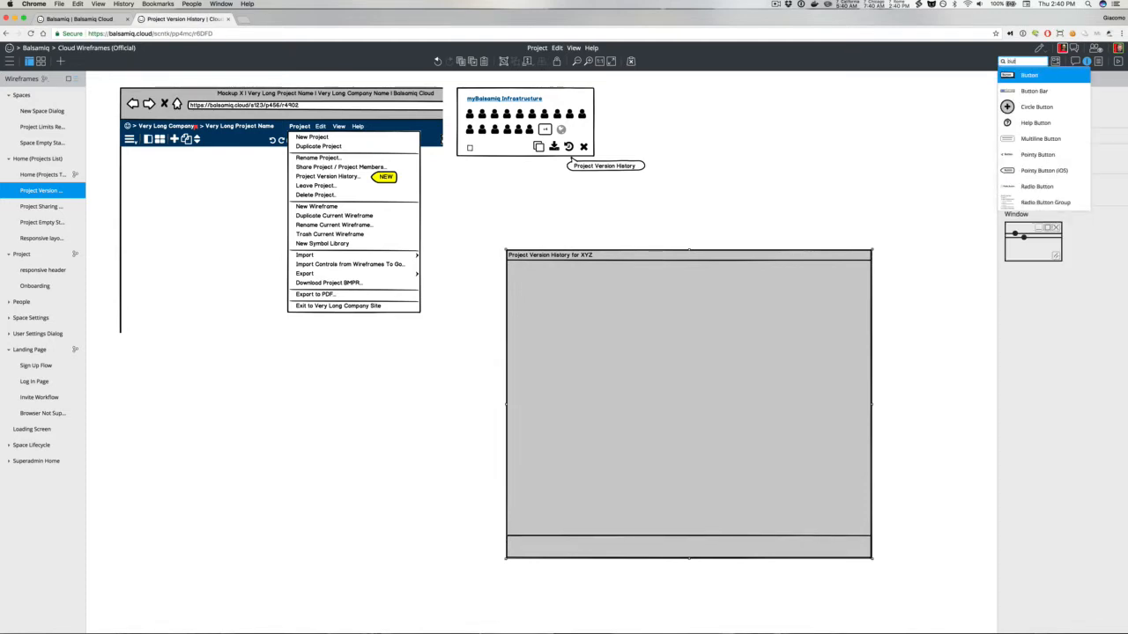
key("Return")
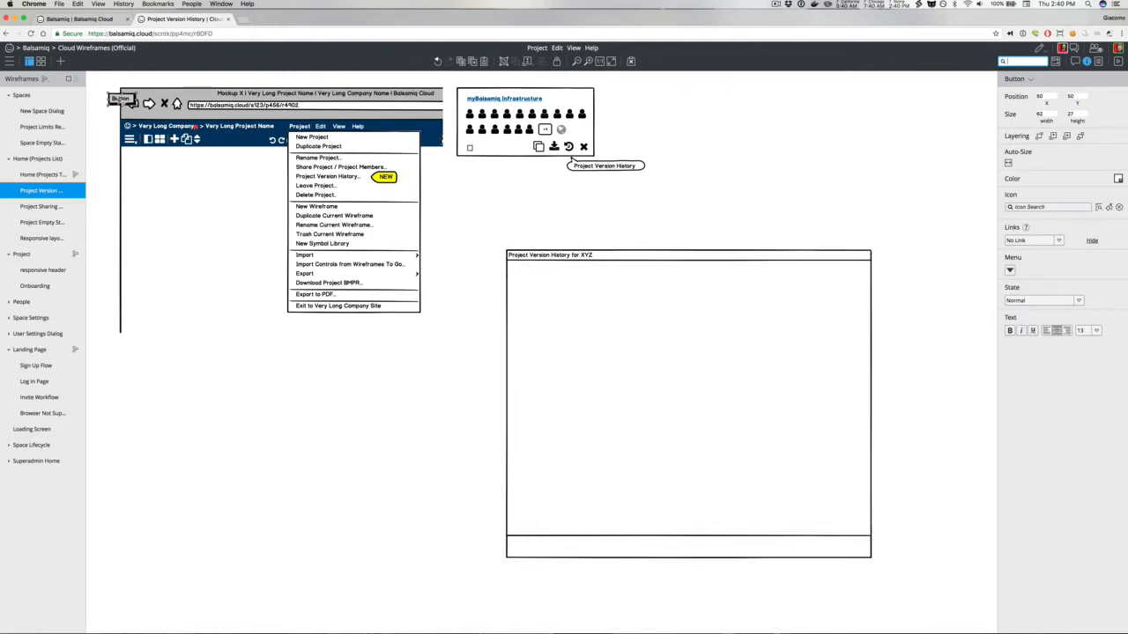
left_click_drag(123, 99, 850, 547)
double_click(850, 547)
type("Close")
left_click(878, 541)
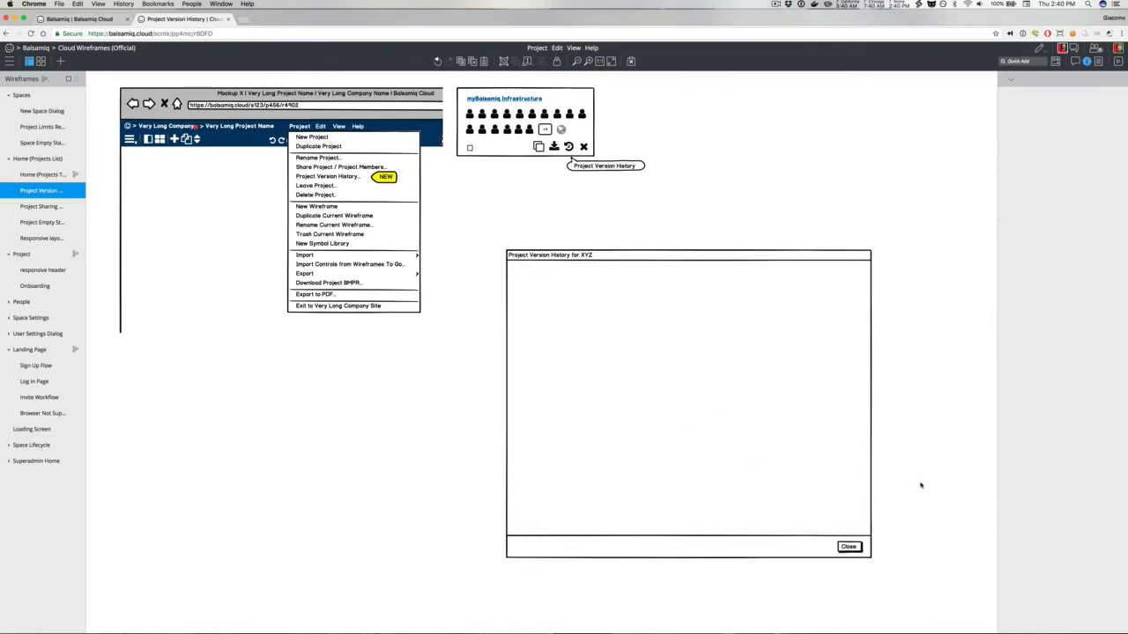
Step: Duplicate the Close button beside it and relabel the copy "Restore This Version"
left_click(849, 548)
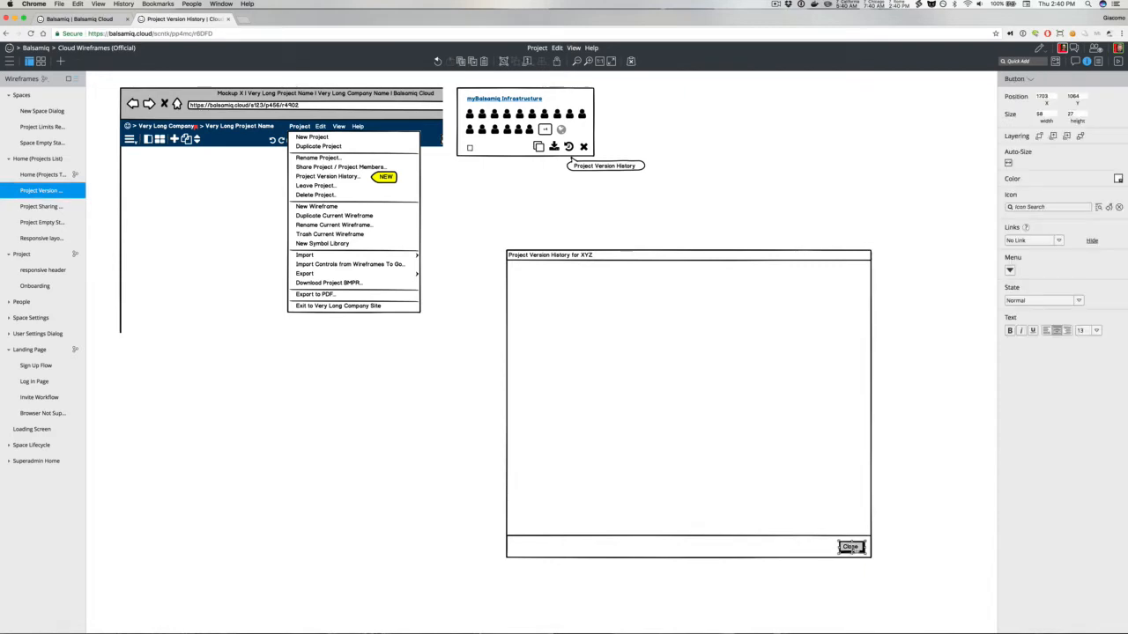
left_click_drag(851, 549, 817, 547)
double_click(818, 547)
type("Restore")
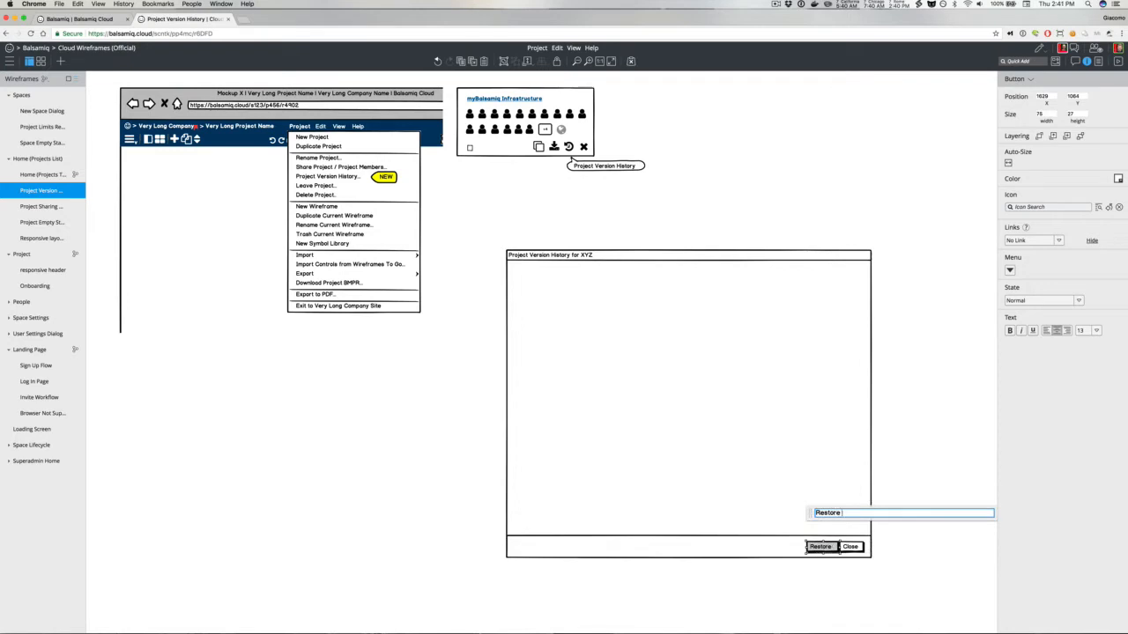
type(" This Version")
left_click(912, 480)
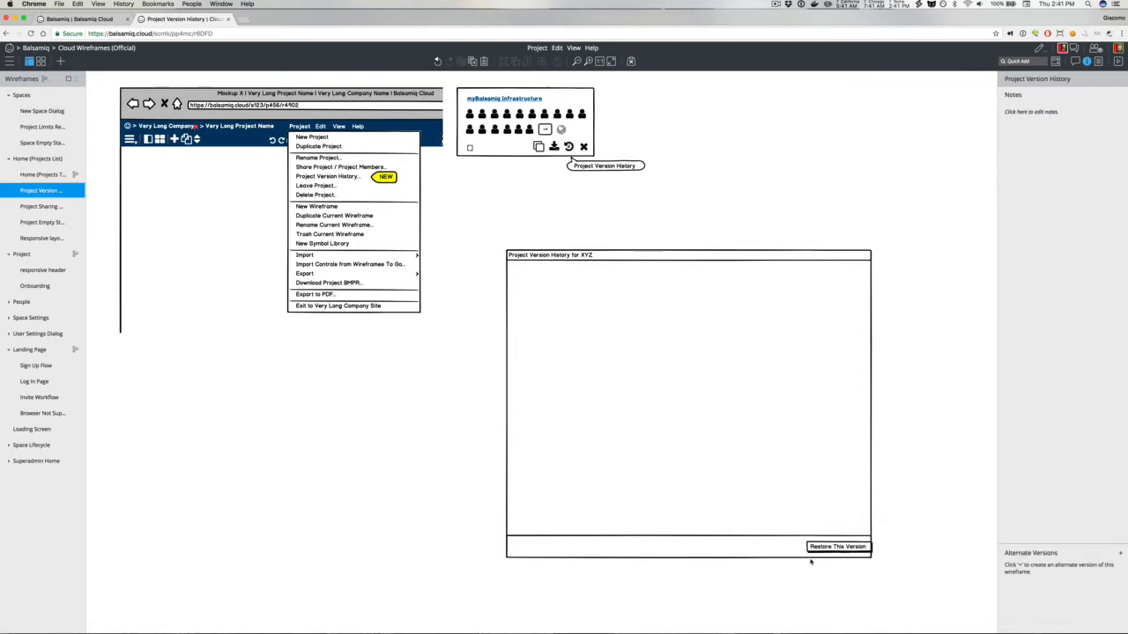
Step: Shift the Restore This Version button left so it sits next to Close
left_click(827, 547)
left_click_drag(826, 547, 786, 547)
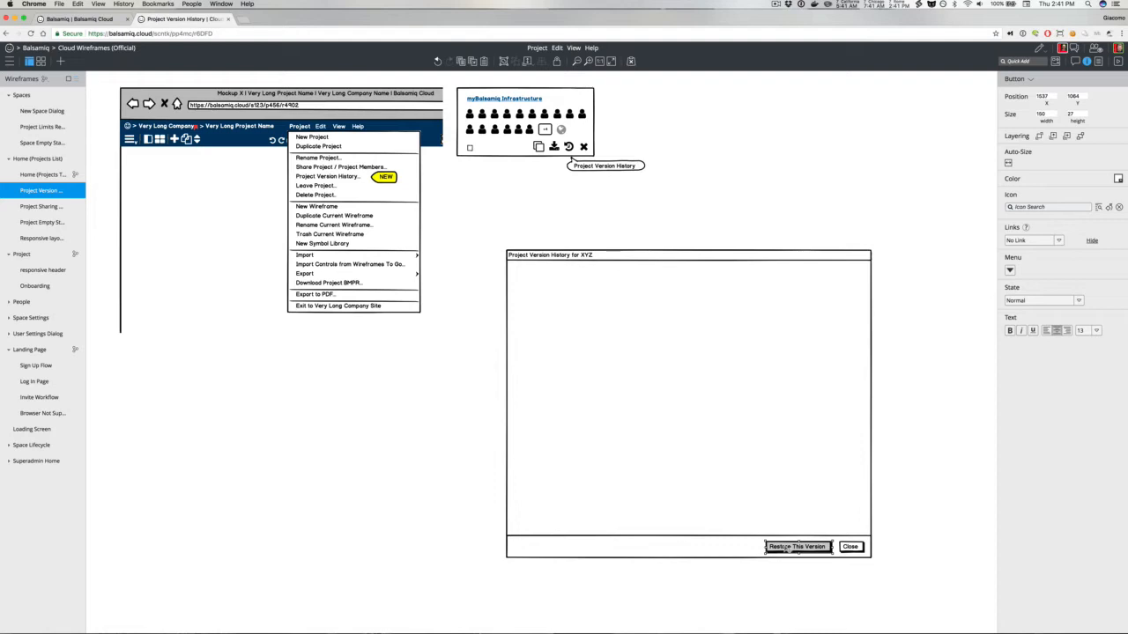
left_click_drag(797, 547, 800, 547)
Step: Quick-add a text block below the browser mockup and write "See history (dates, who did it)" above "Download"
key("slash")
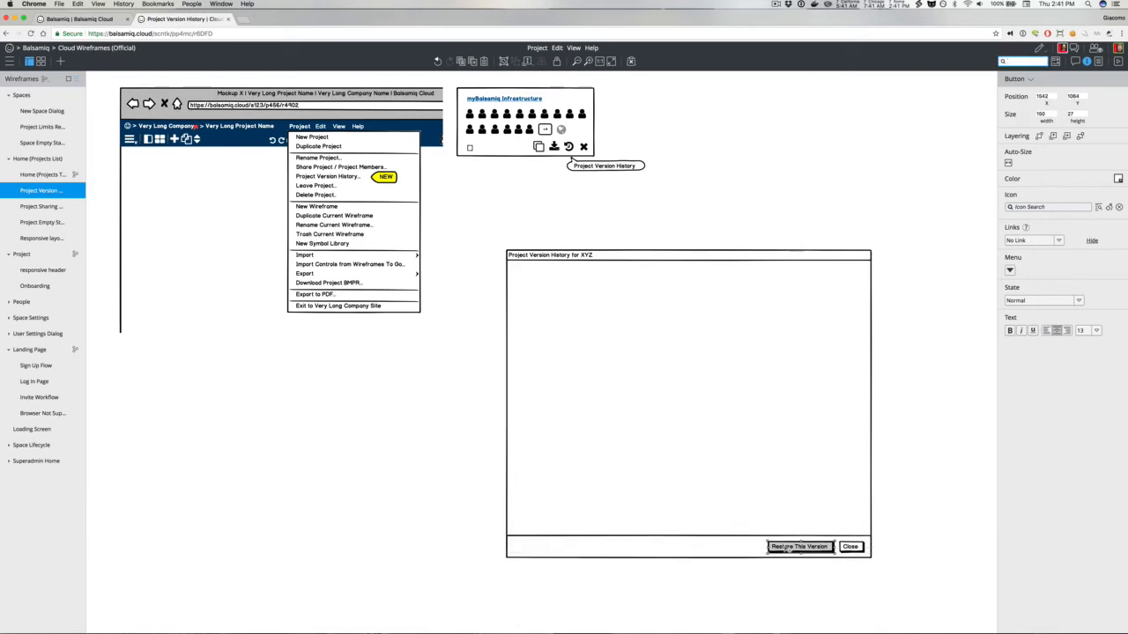
type("text")
key("Return")
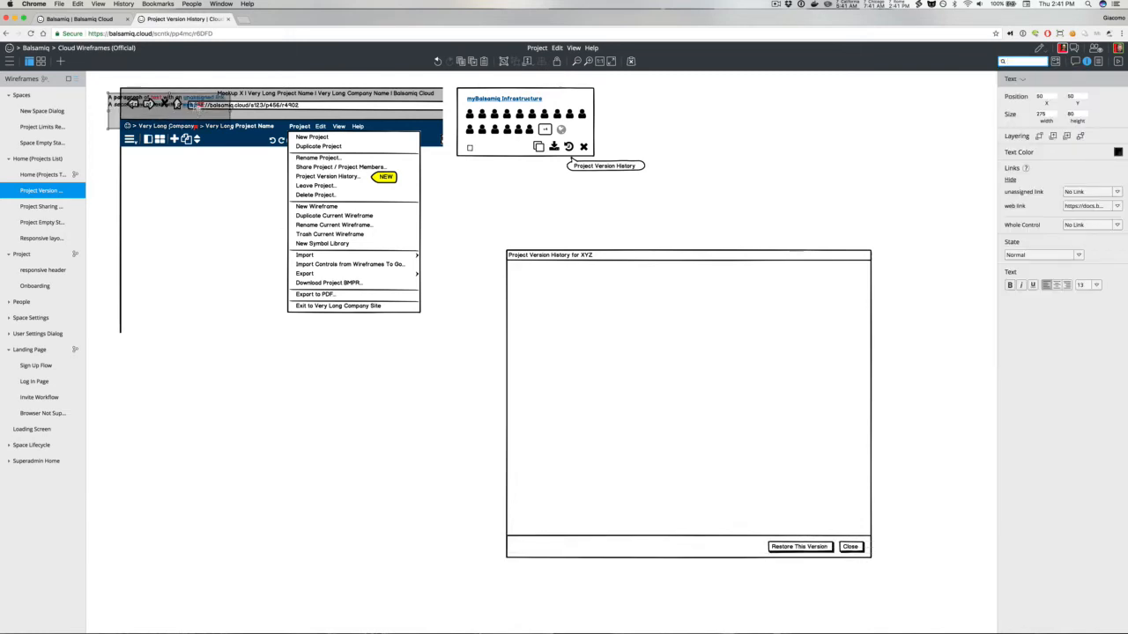
left_click_drag(167, 111, 426, 410)
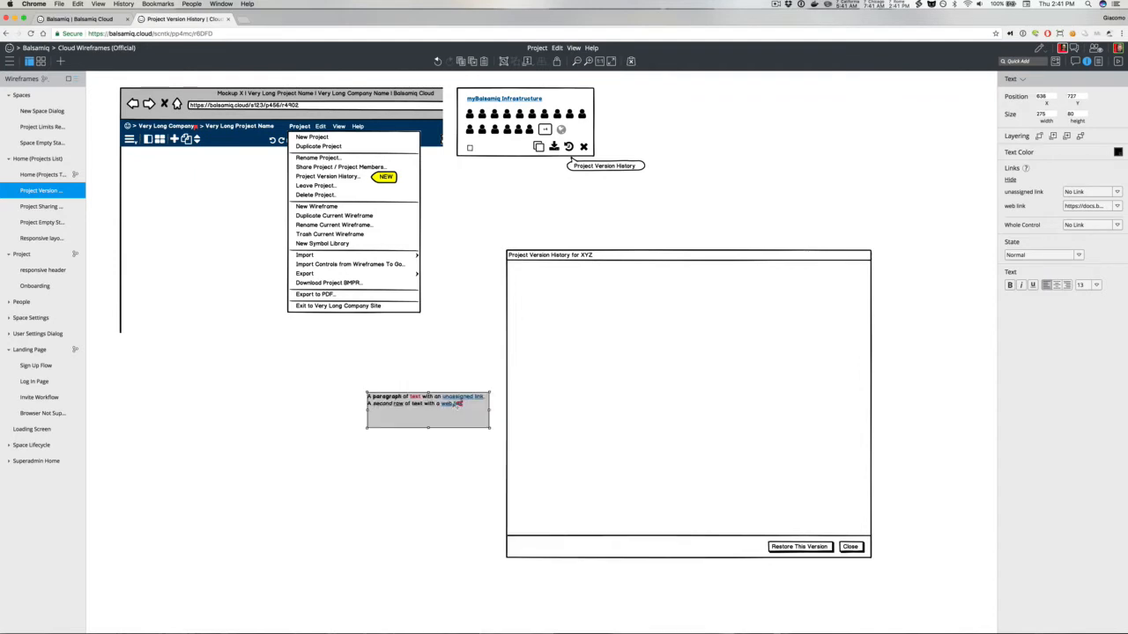
key("Return")
type("Download")
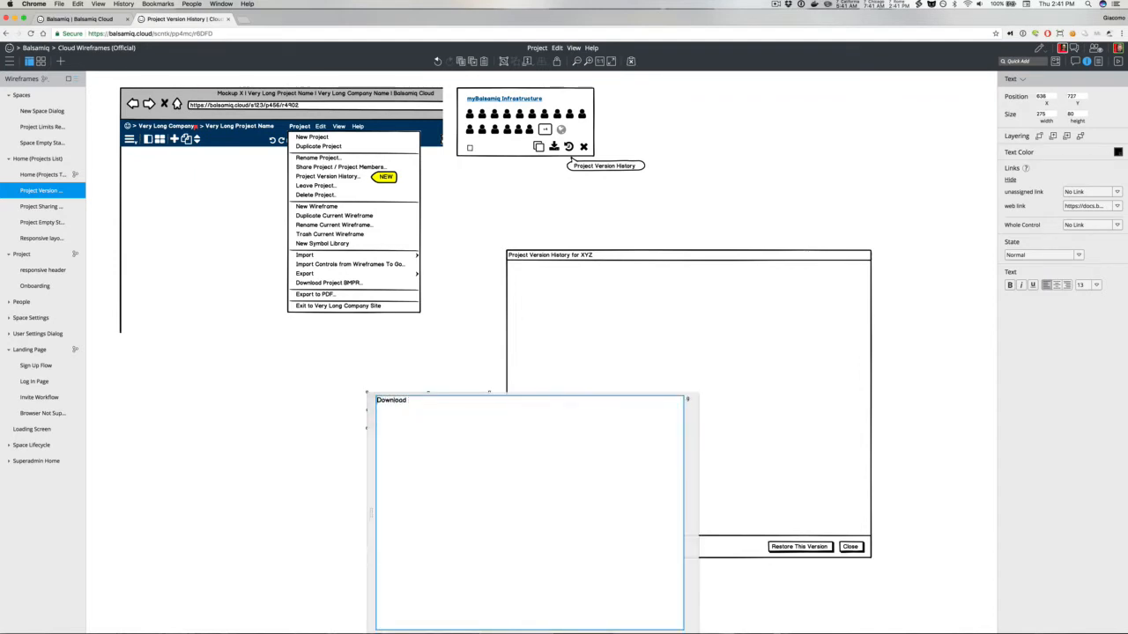
key("Home")
type("See history")
key("Return")
type("(dates, who did it)")
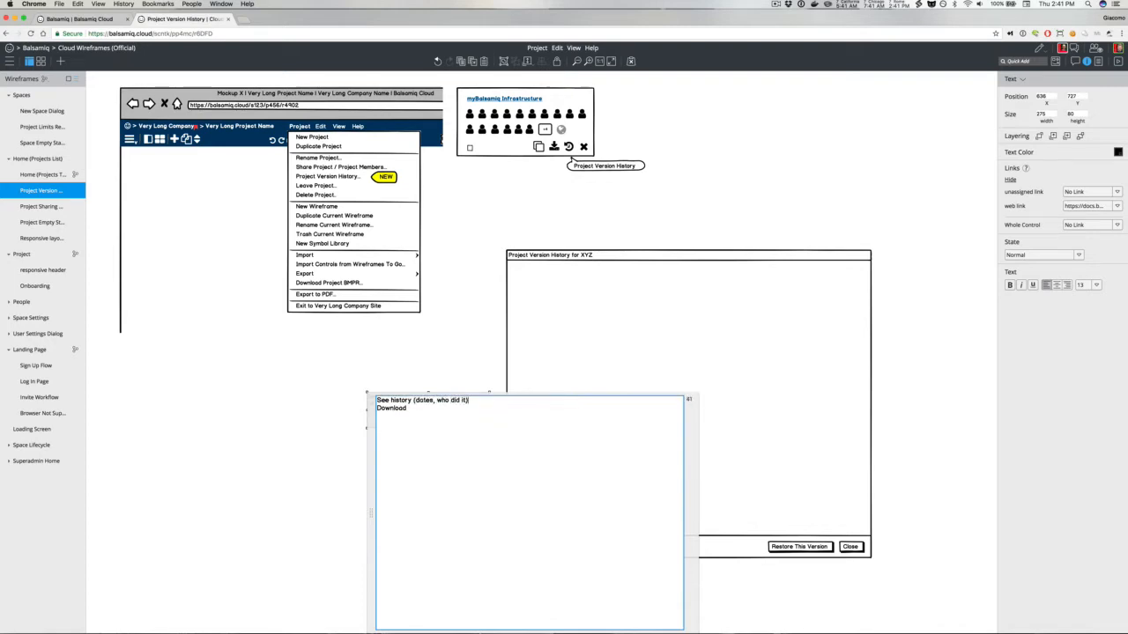
Step: Add "Act on previous versions:" with bullets Download, Restore to a version and Preview a version, then move the text block left
key("Return")
type("Act on previous versions:")
key("Return")
type("*")
key("Delete")
key("super+Right")
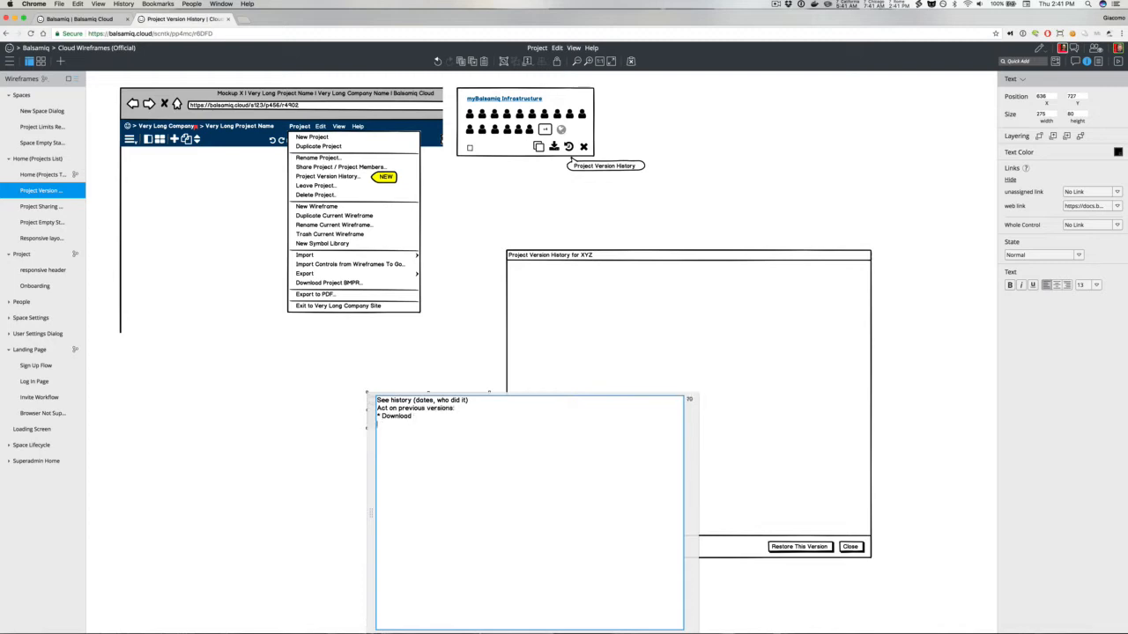
type("estore to a version")
key("Return")
type("* Preview a version")
left_click(443, 341)
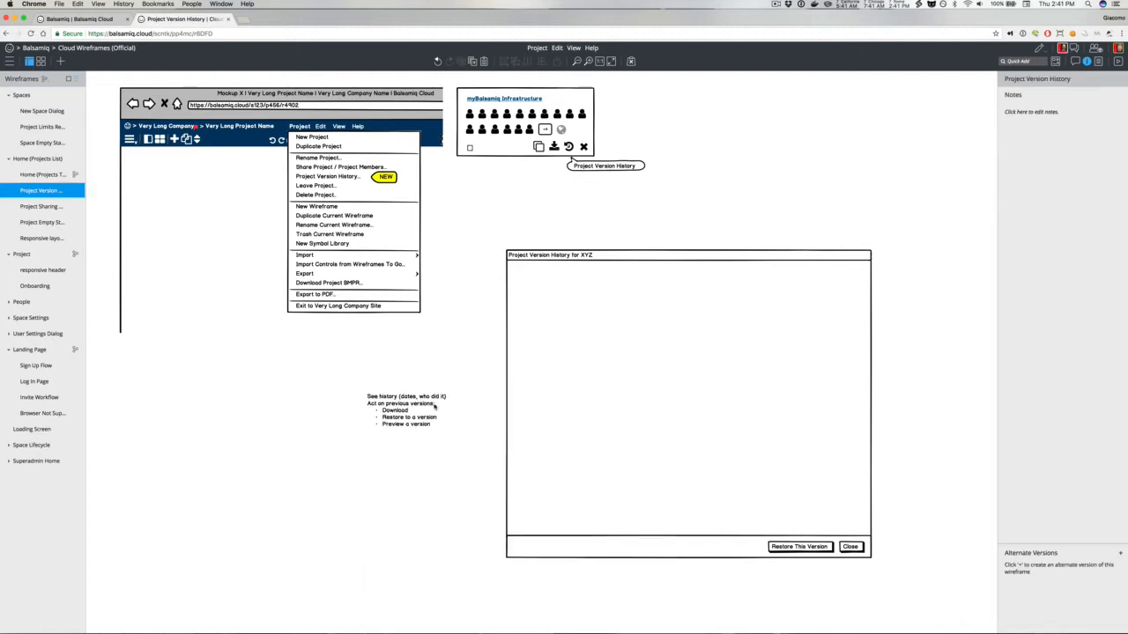
left_click_drag(430, 417, 362, 399)
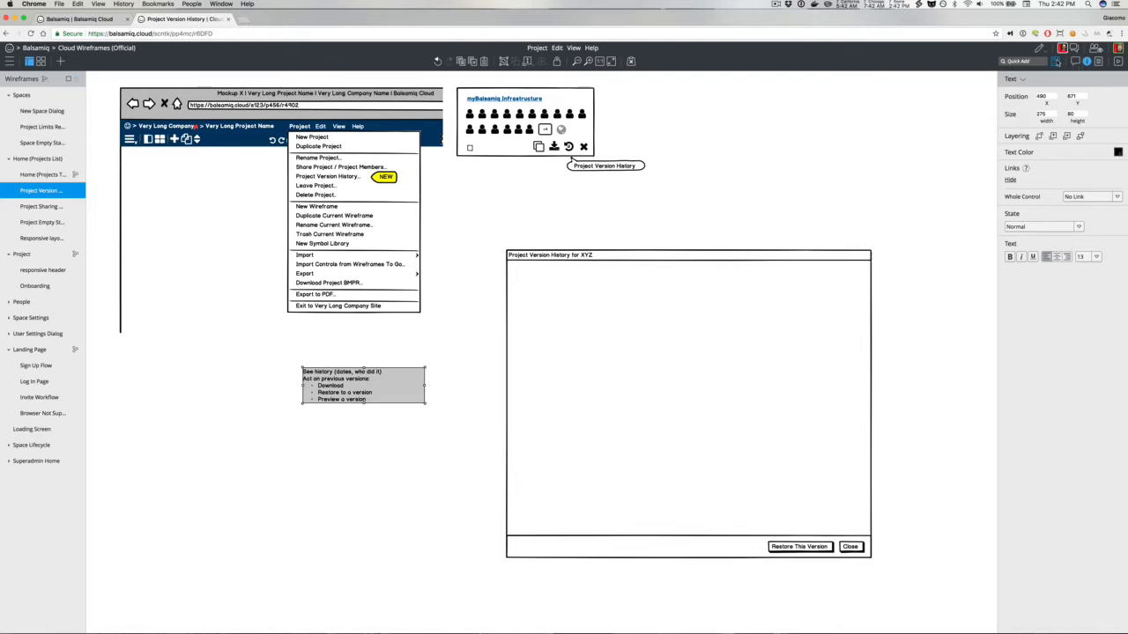
Step: Browse the UI library and the project's wireframe, asset and symbol overviews, returning to the Project Version History wireframe
left_click(1055, 61)
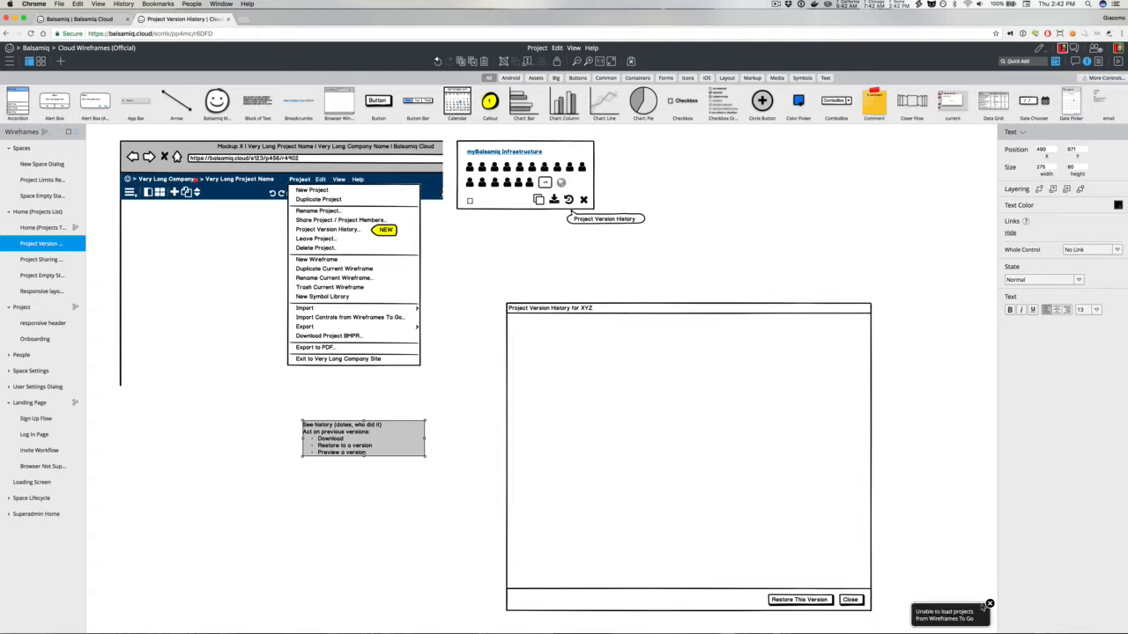
left_click(774, 212)
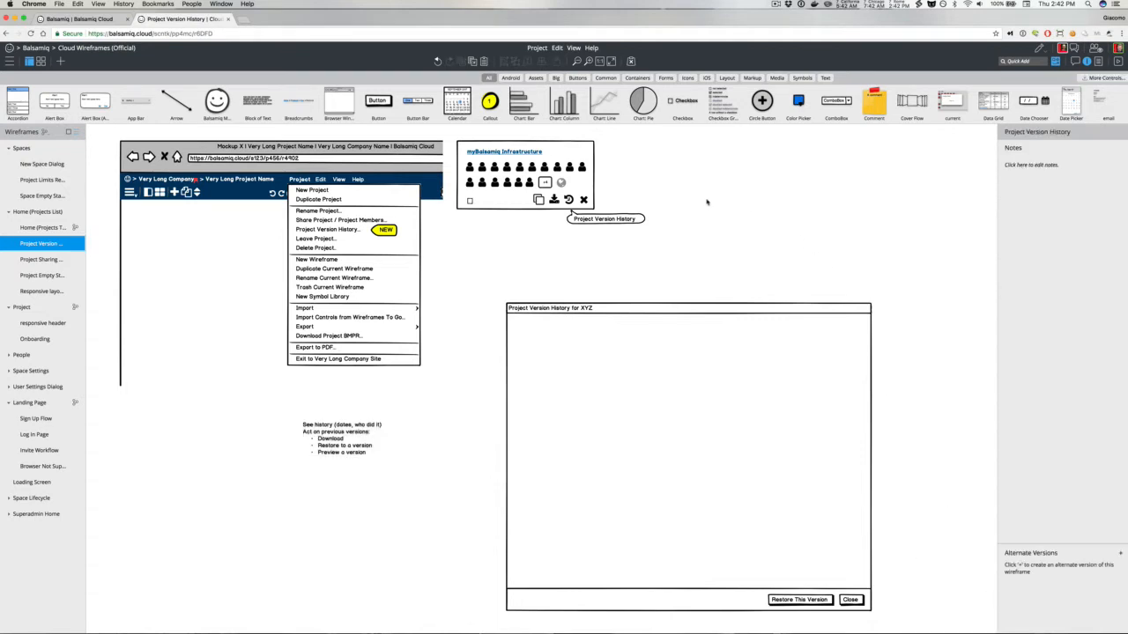
left_click(1055, 62)
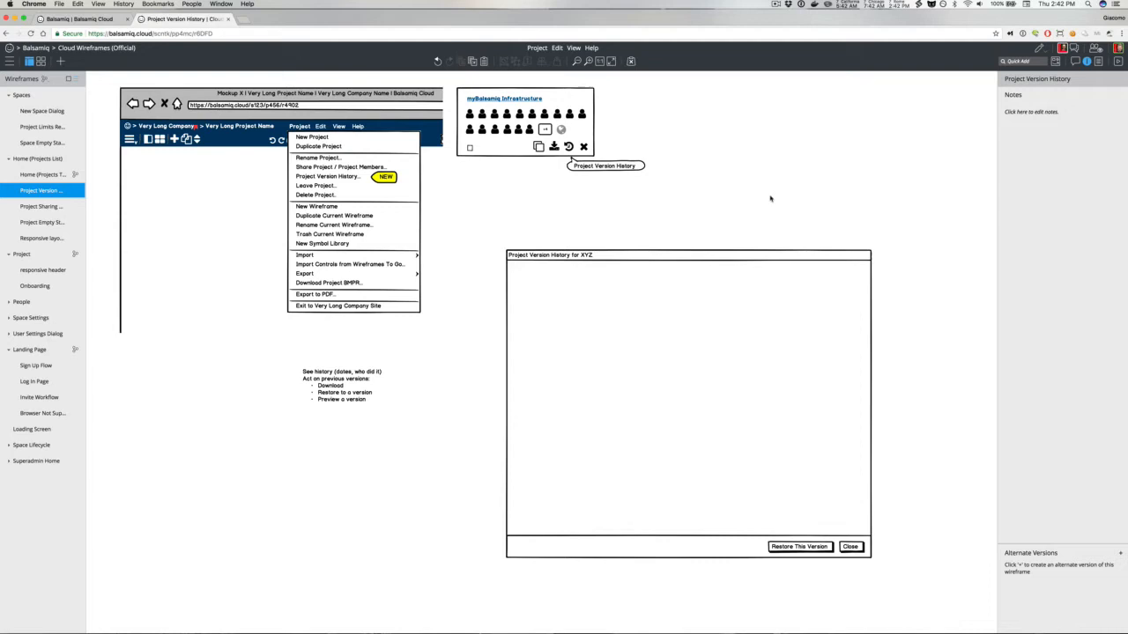
left_click(688, 320)
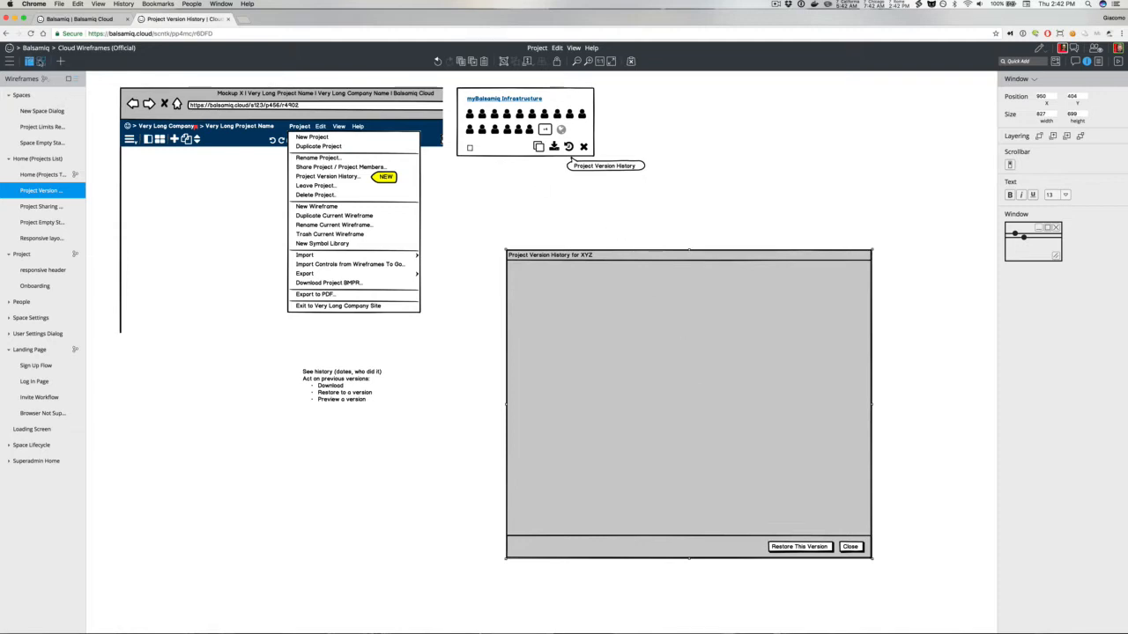
left_click(41, 61)
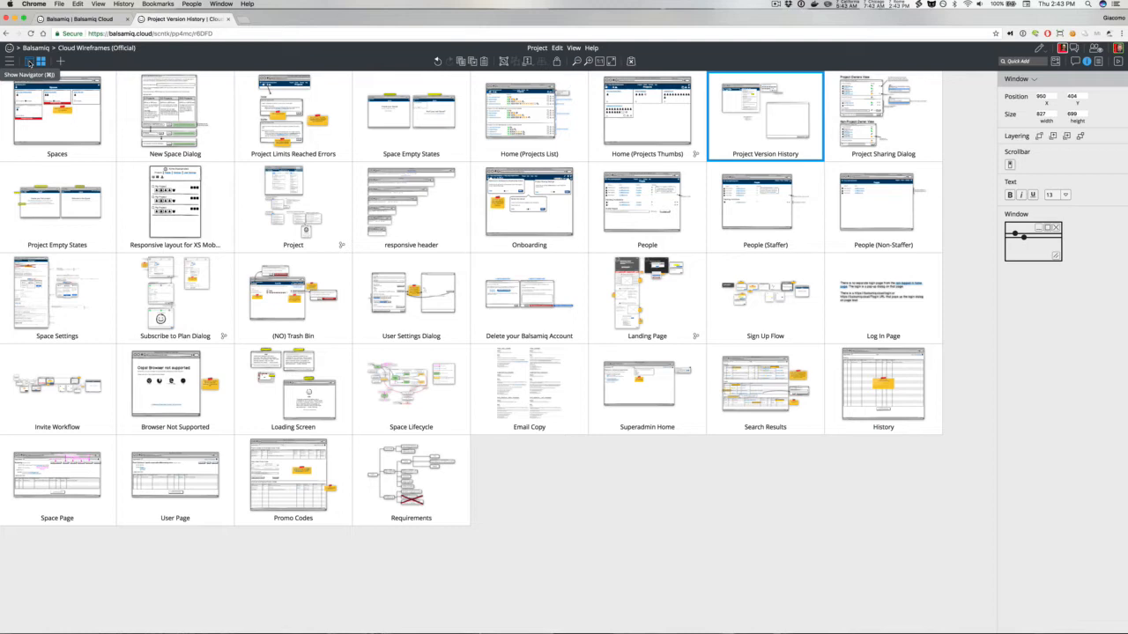
left_click(9, 61)
left_click(13, 77)
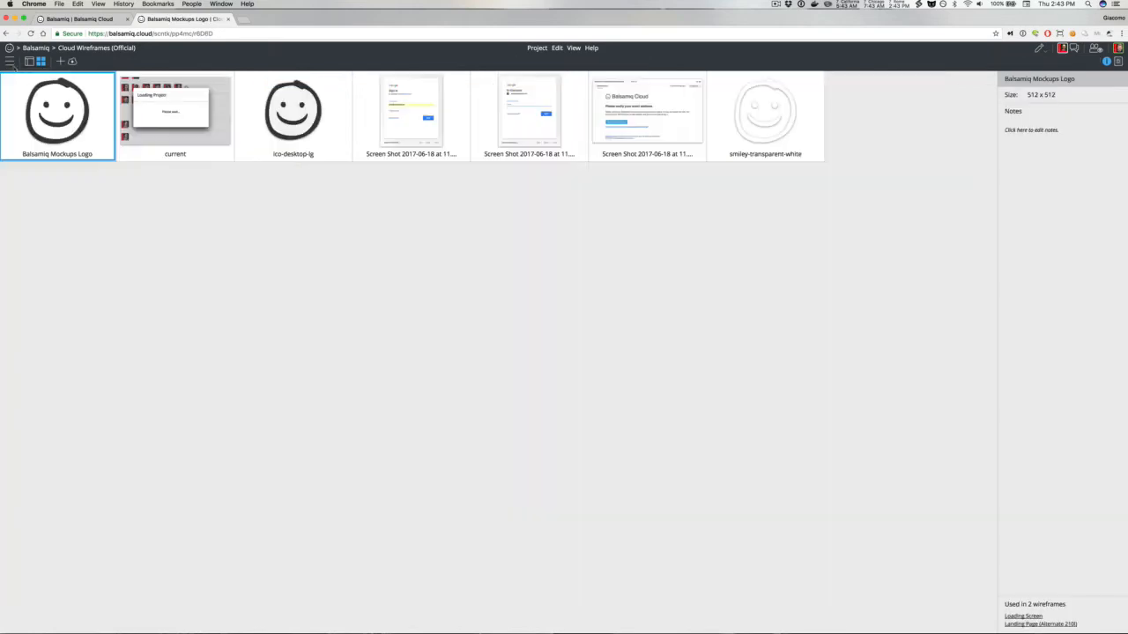
left_click(10, 61)
left_click(16, 94)
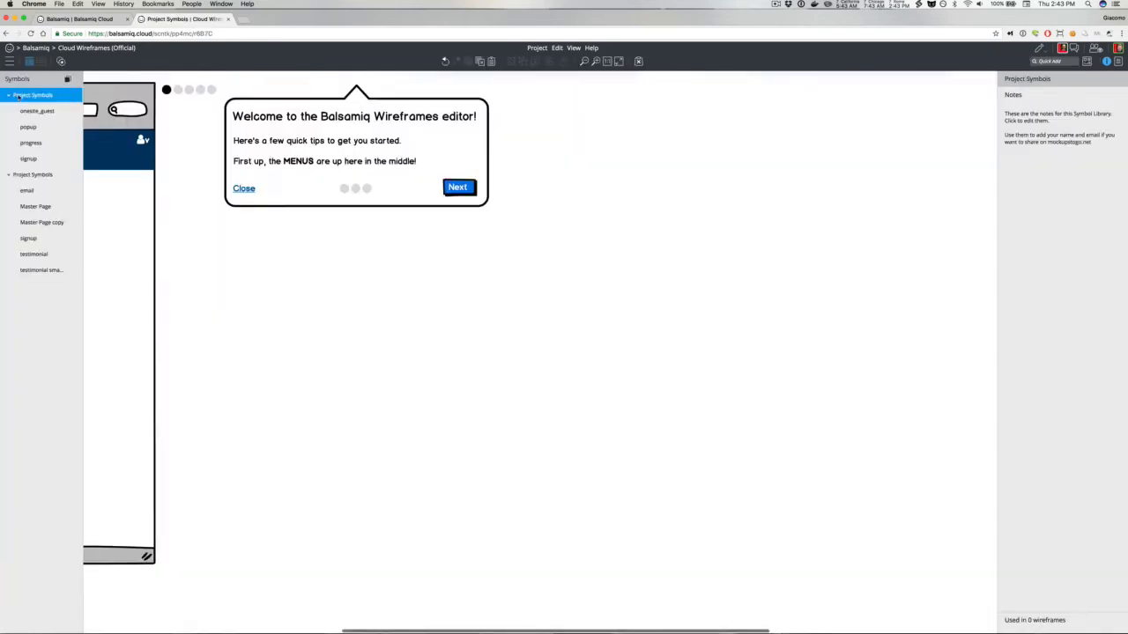
left_click(10, 61)
left_click(14, 77)
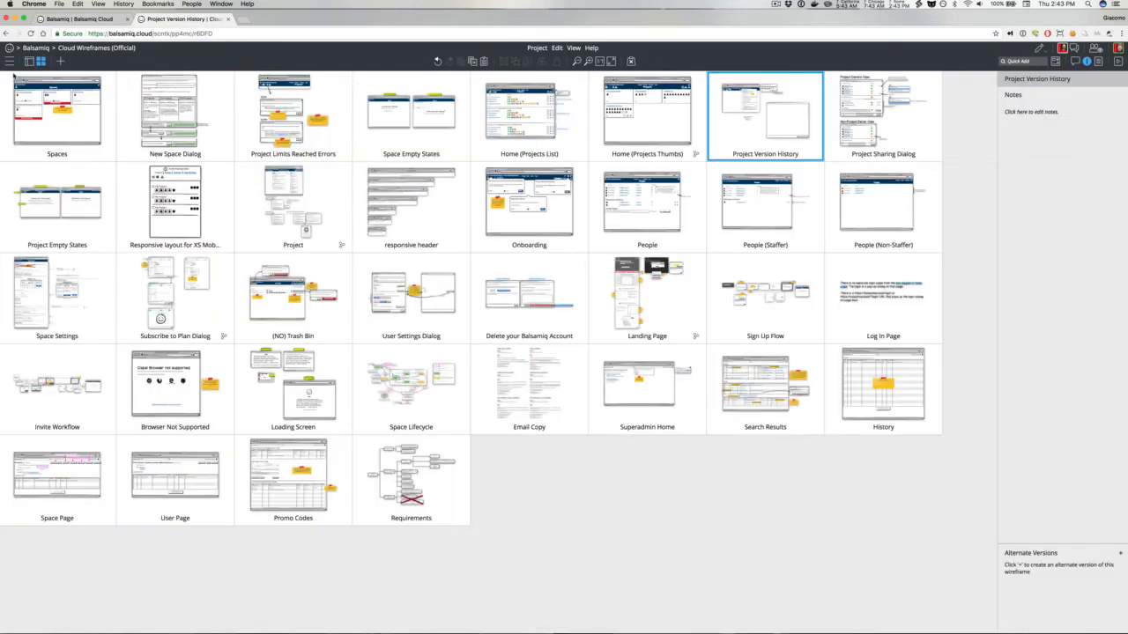
left_click(29, 61)
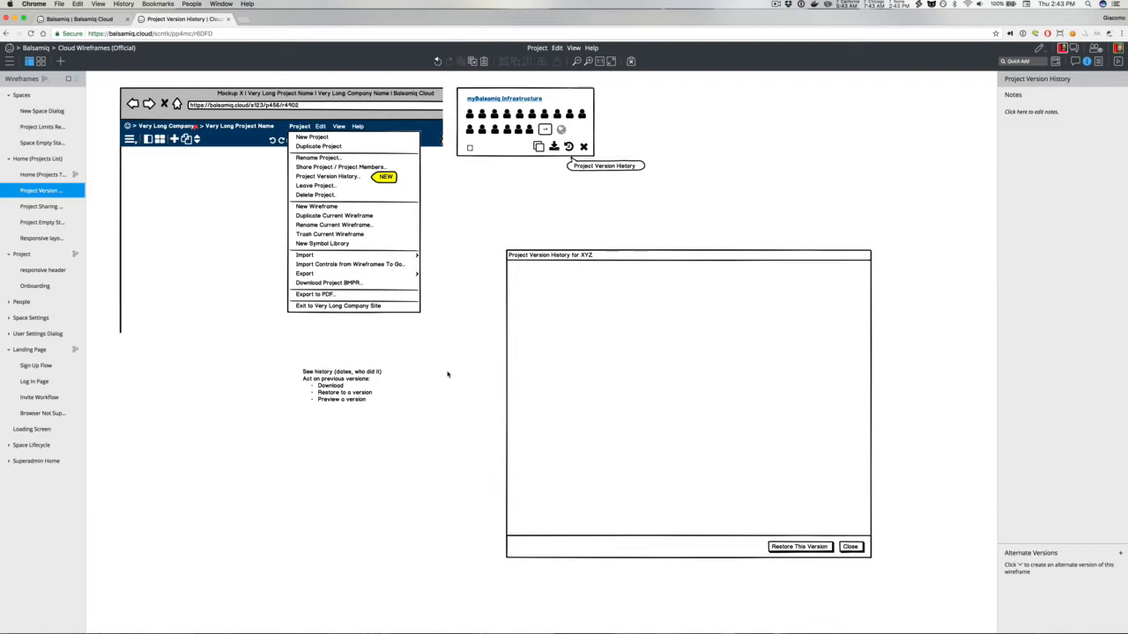
key("slash")
type("l")
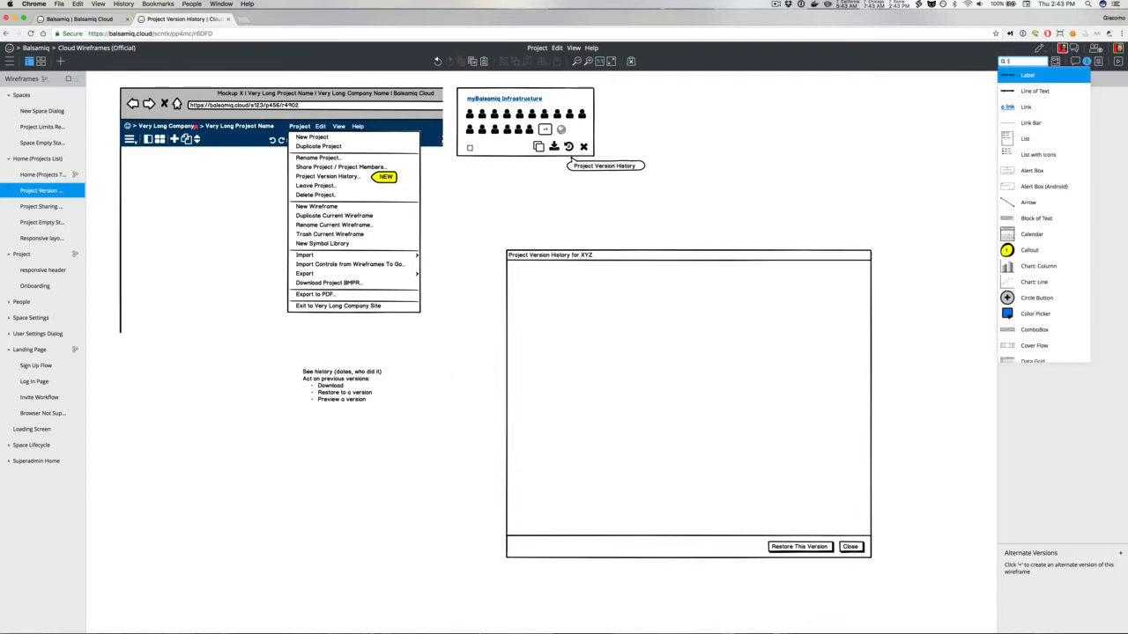
key("Escape")
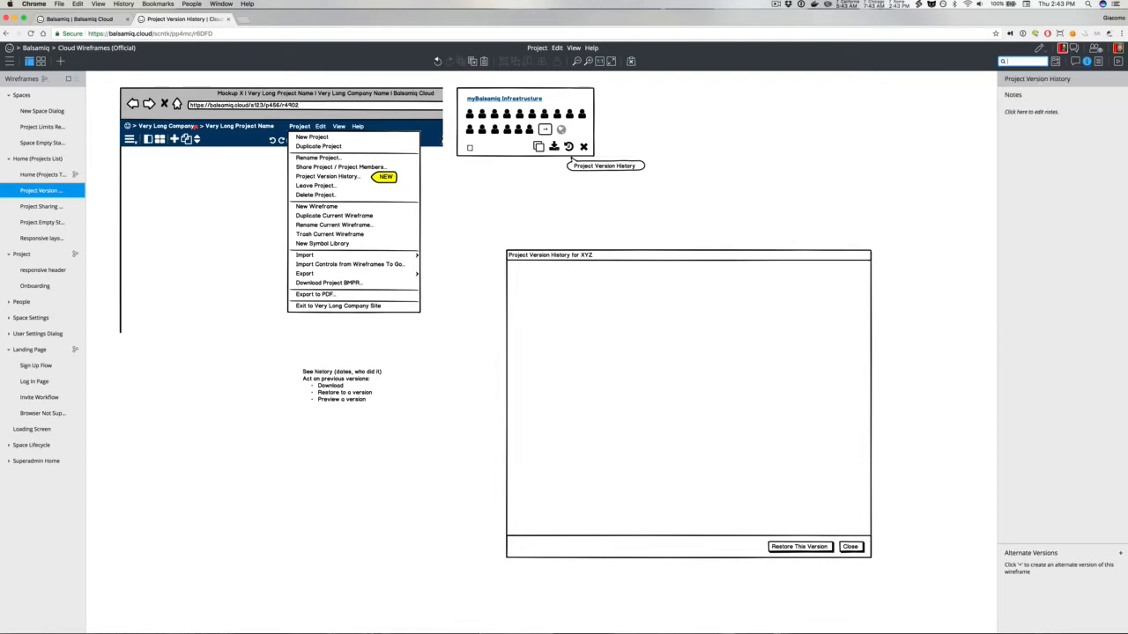
Step: Quick-add a list and place it in the top-left corner of the version history window
key("slash")
type("list")
key("Return")
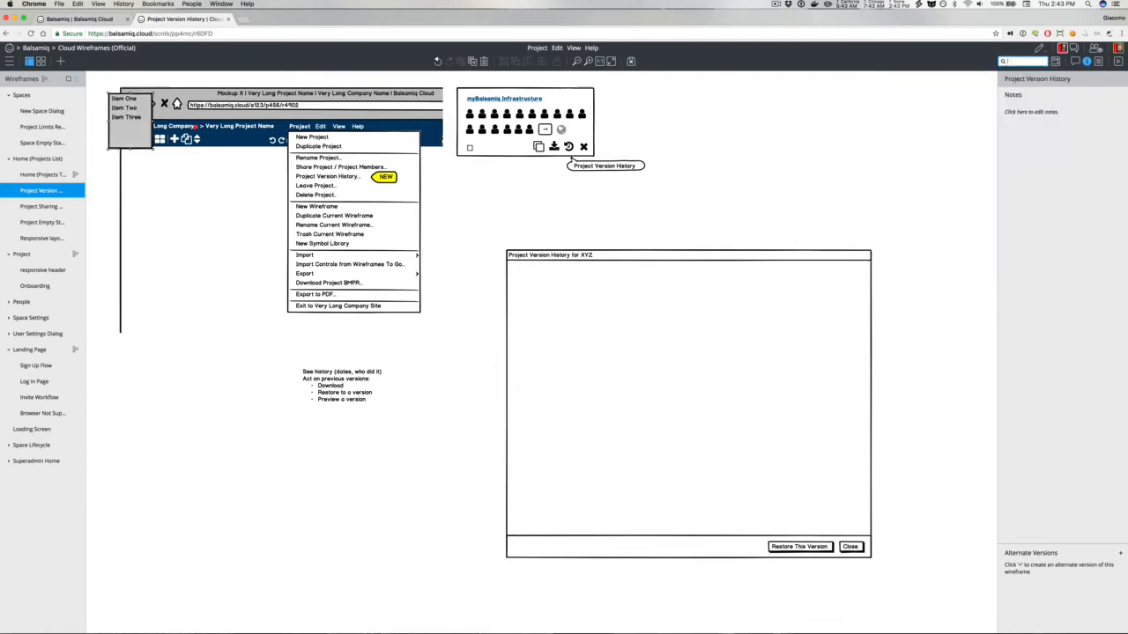
left_click_drag(123, 119, 523, 288)
key("Up")
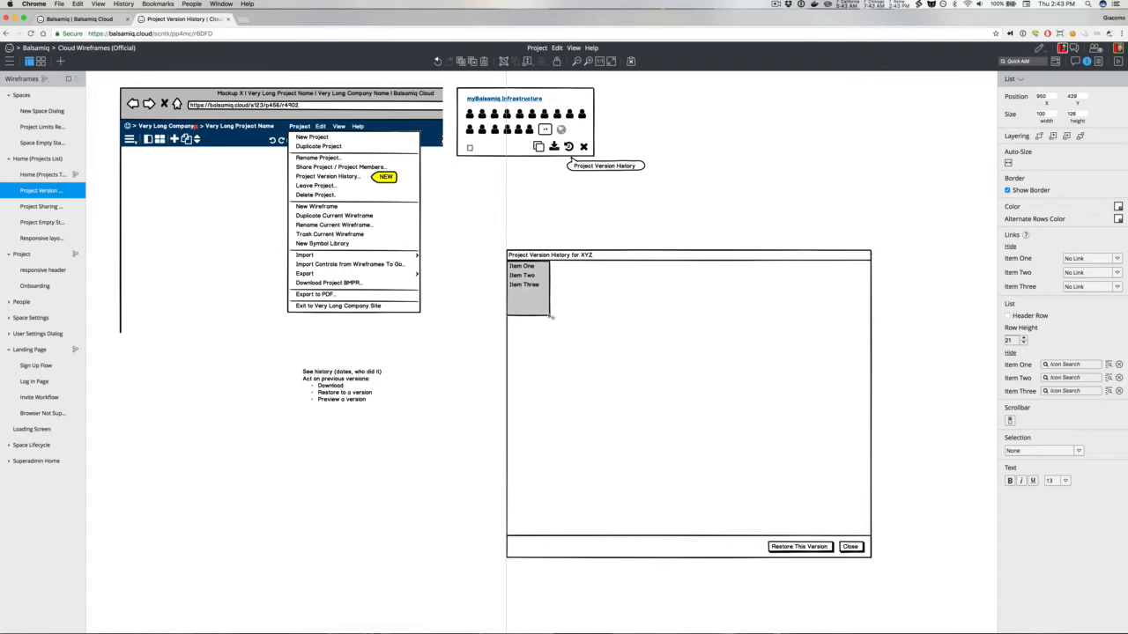
Step: Stretch the list down to the bottom of the version history window
left_click_drag(549, 315, 594, 535)
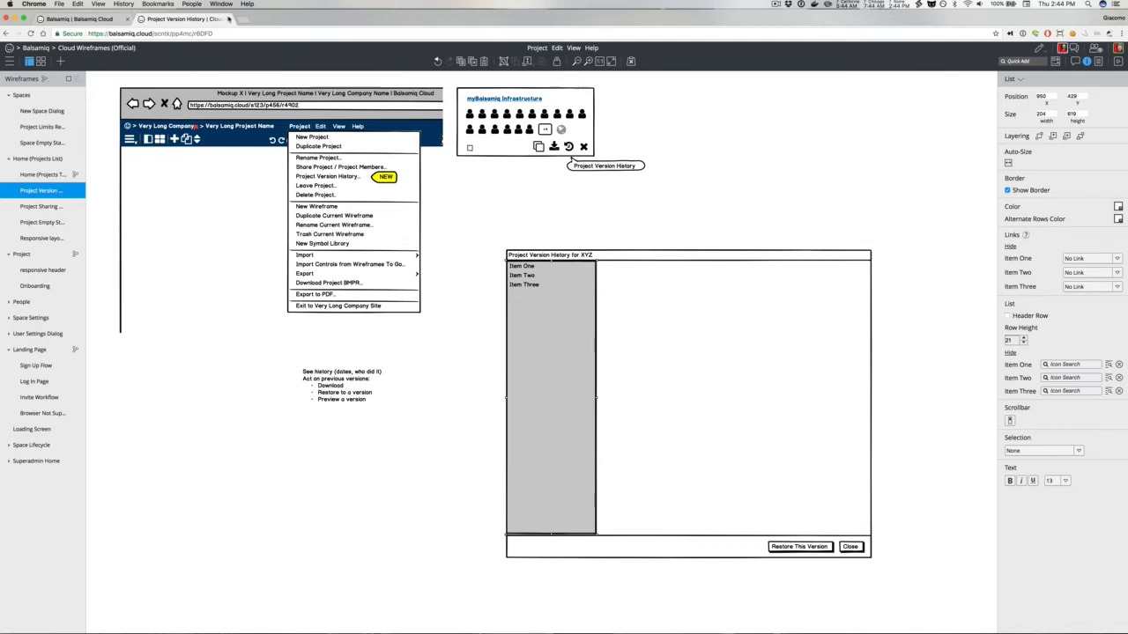
Step: Open dropbox.com in a new tab and view the version history of 10th anniv presentation.key
key("super+t")
type("dropbox.com")
key("Return")
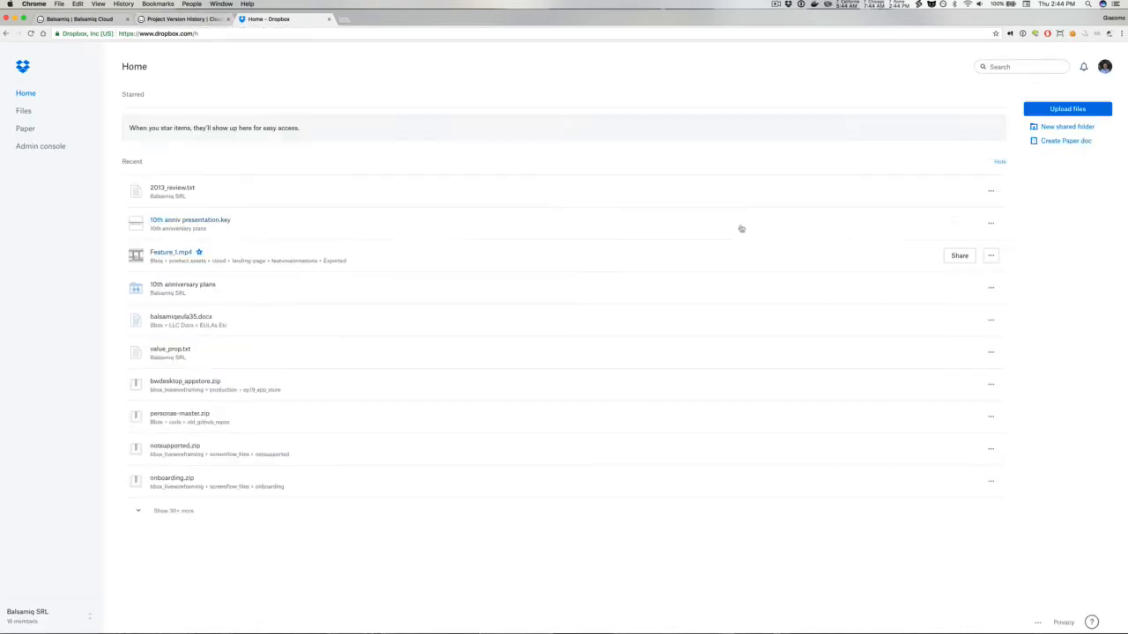
left_click(990, 223)
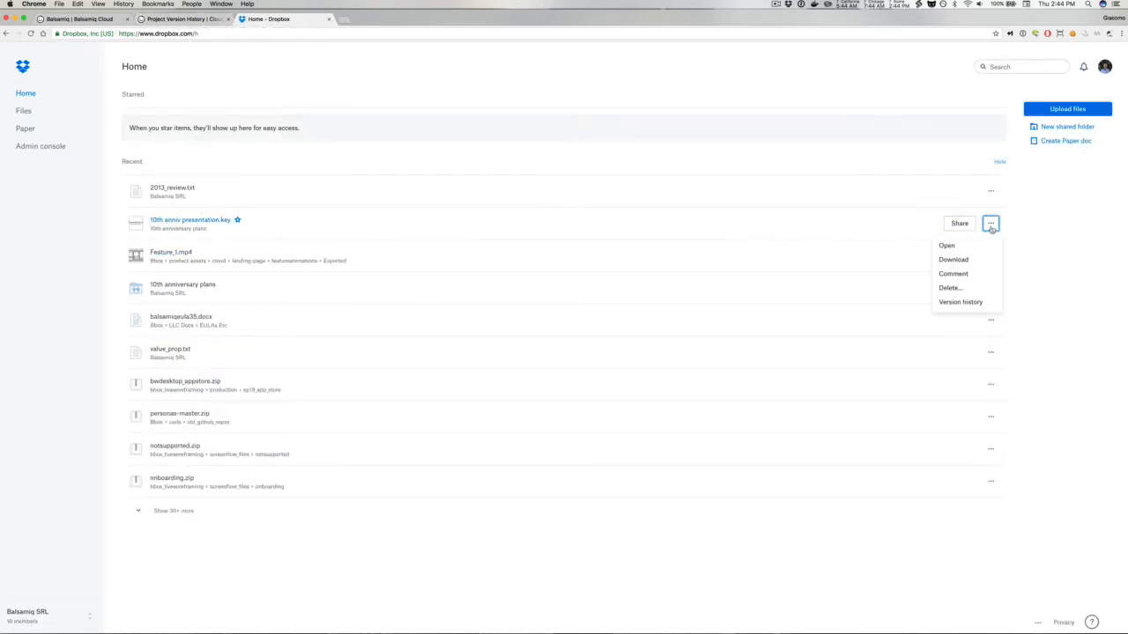
left_click(958, 302)
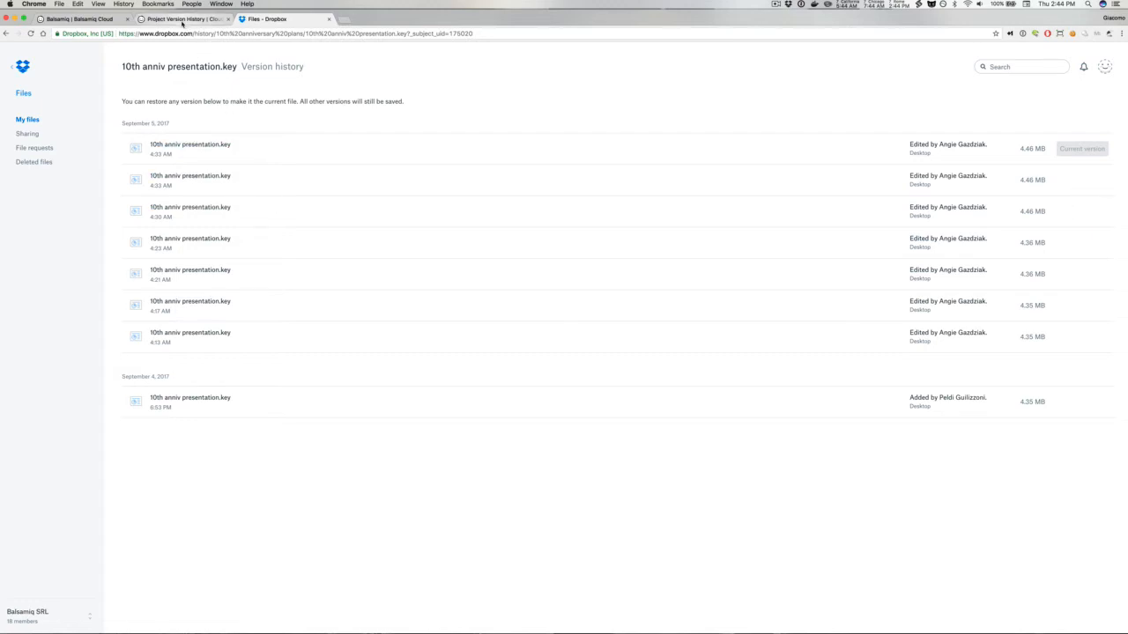
Step: Compare the wireframe with Dropbox's version history, then delete the list from the version history window
left_click(182, 21)
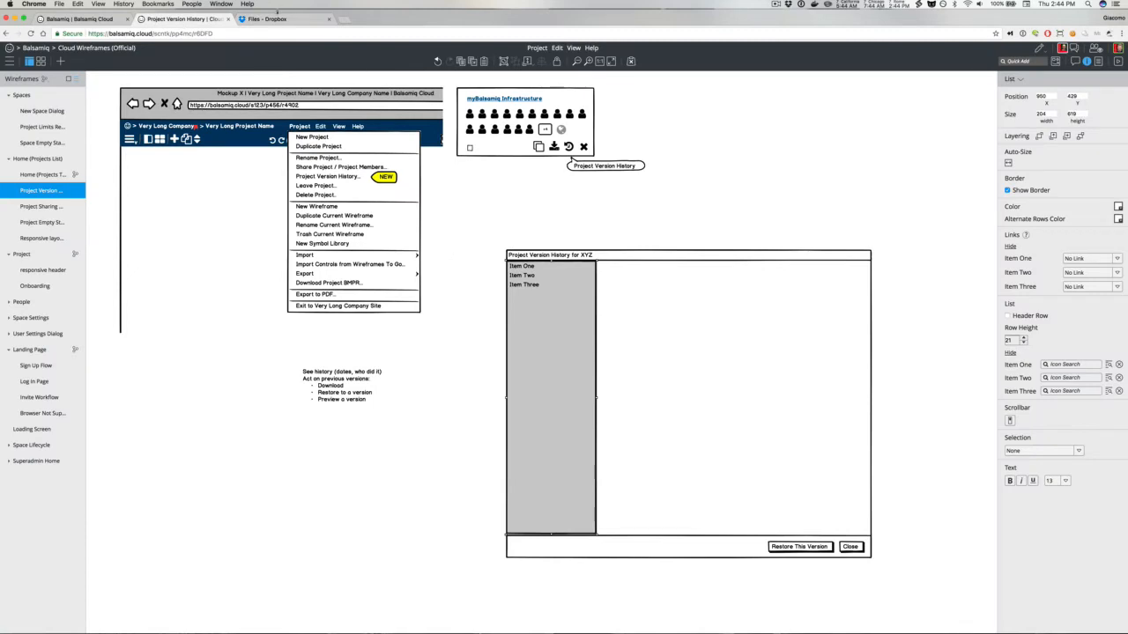
left_click(278, 17)
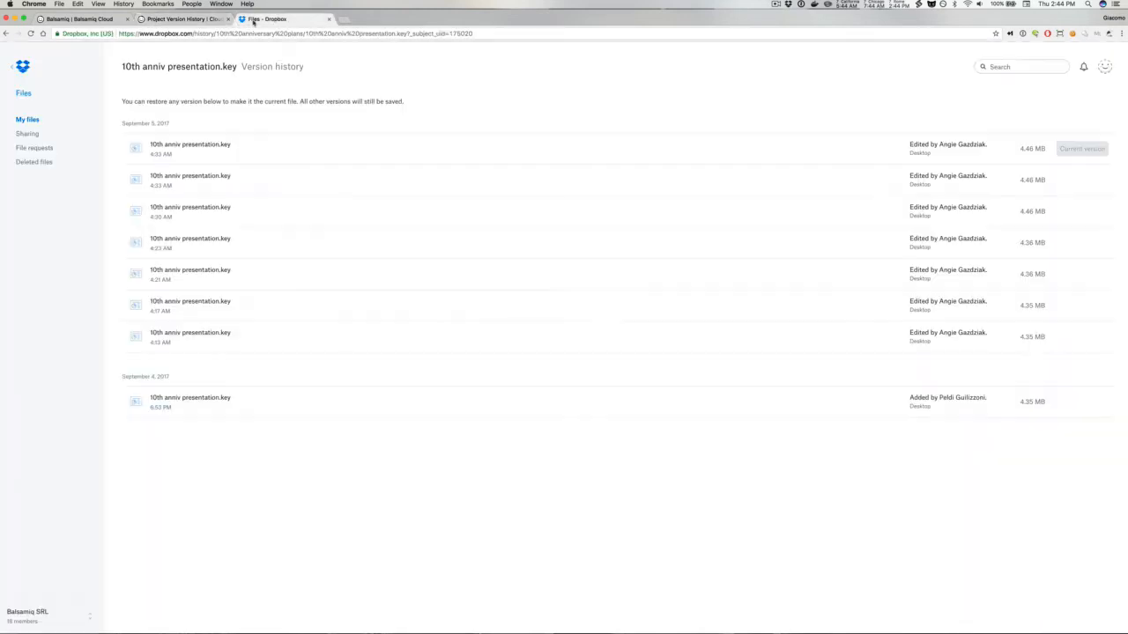
left_click(201, 19)
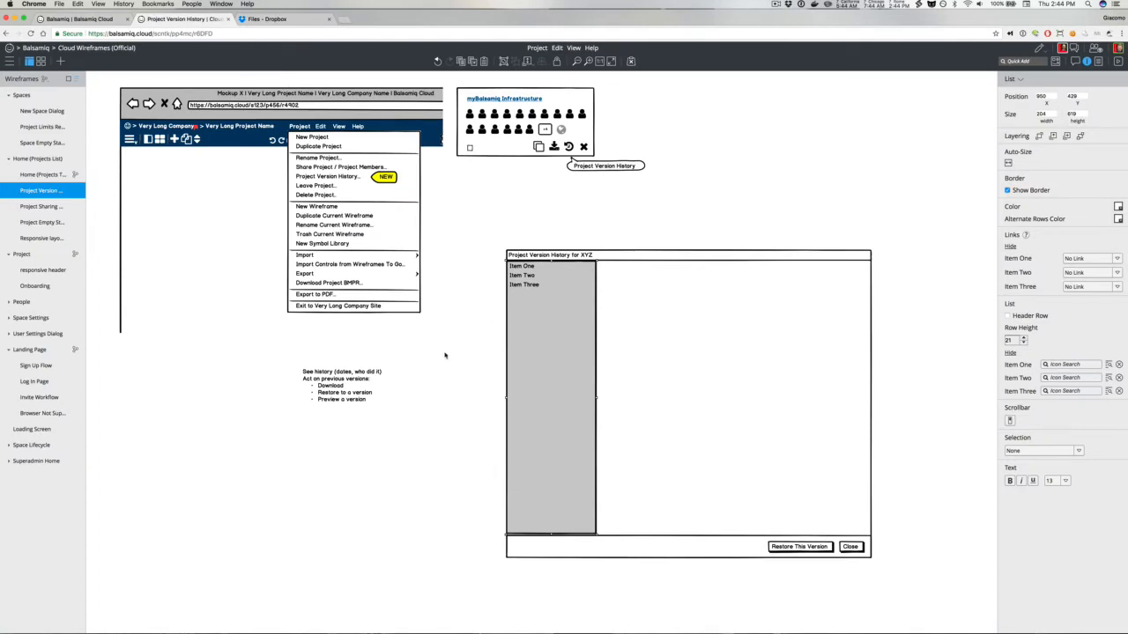
key("Delete")
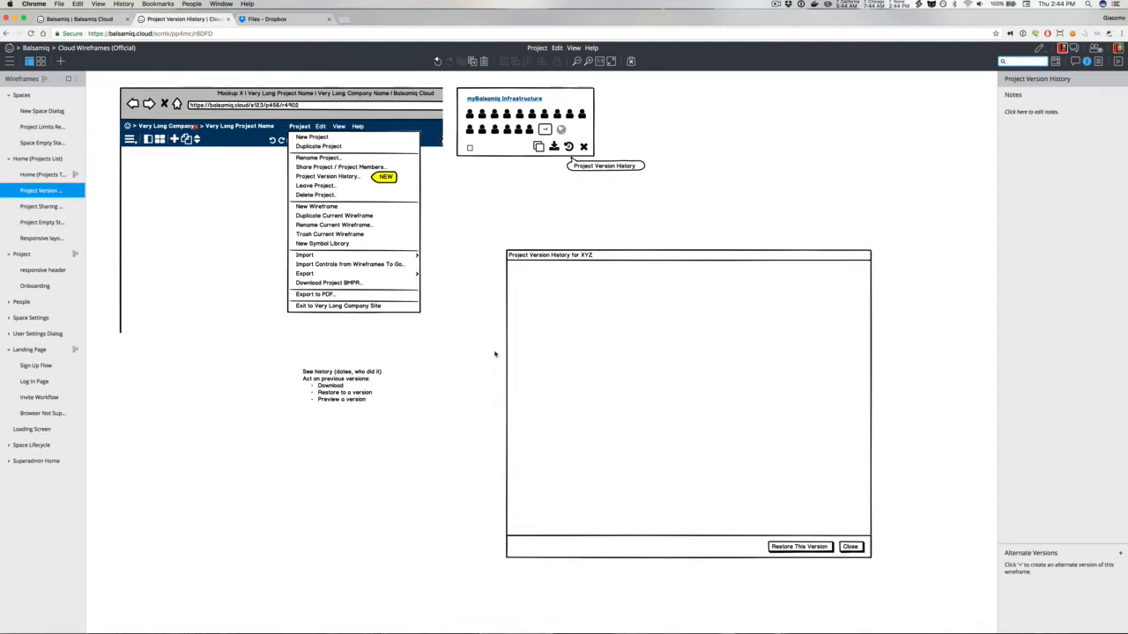
Step: Quick-add a label at the top-left of the version history window reading "September 6, 2017"
type("la")
key("Return")
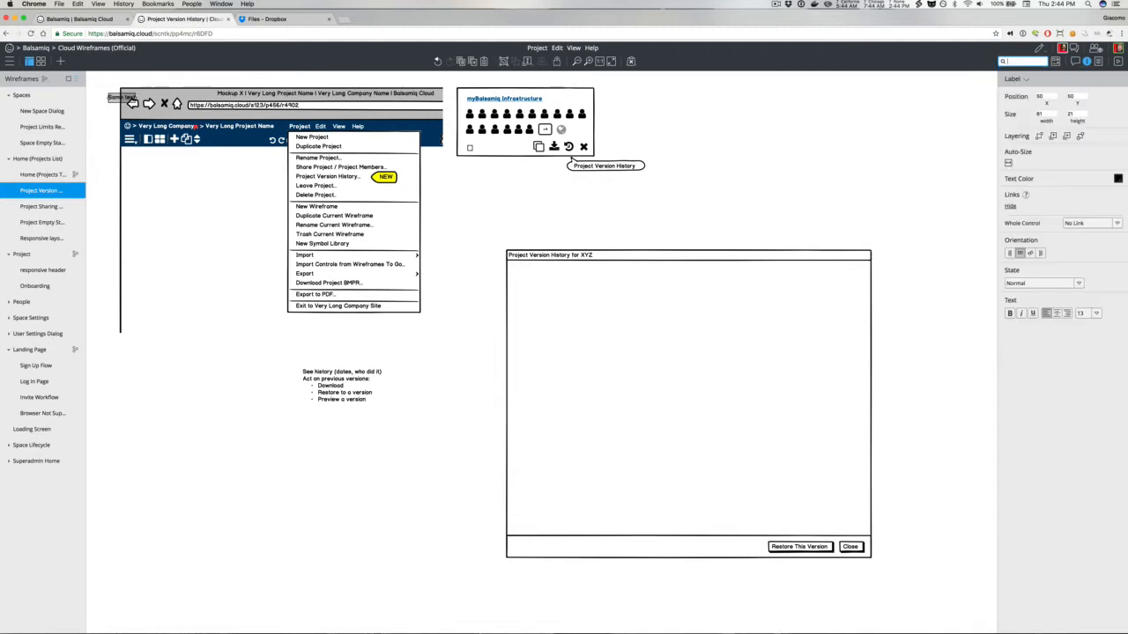
left_click_drag(114, 100, 520, 277)
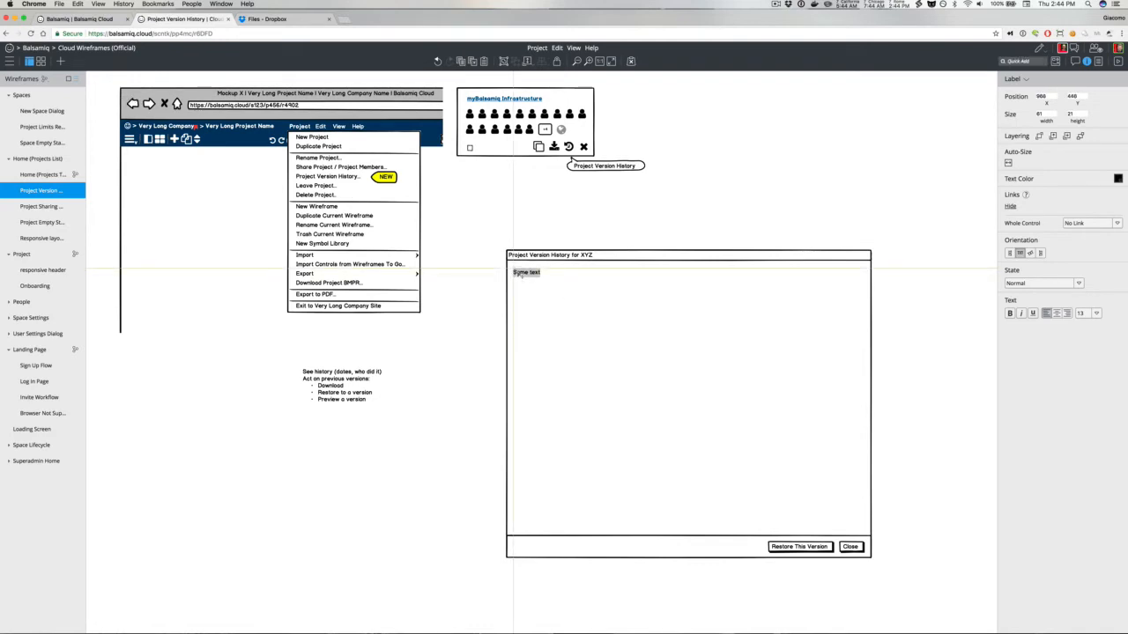
double_click(520, 275)
type("Sep")
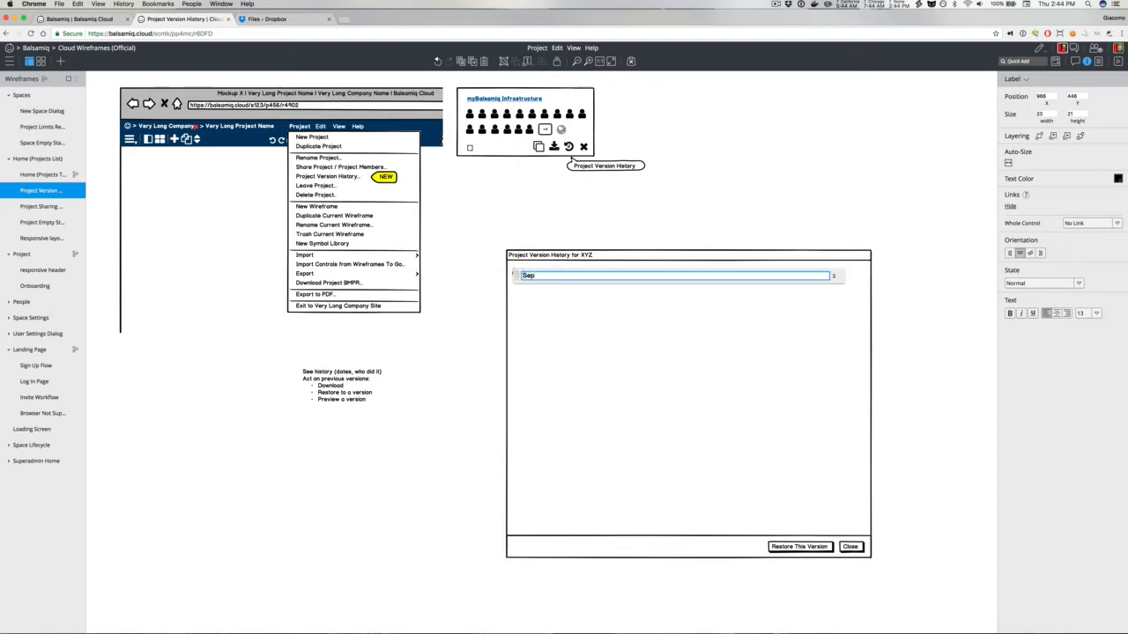
type("t")
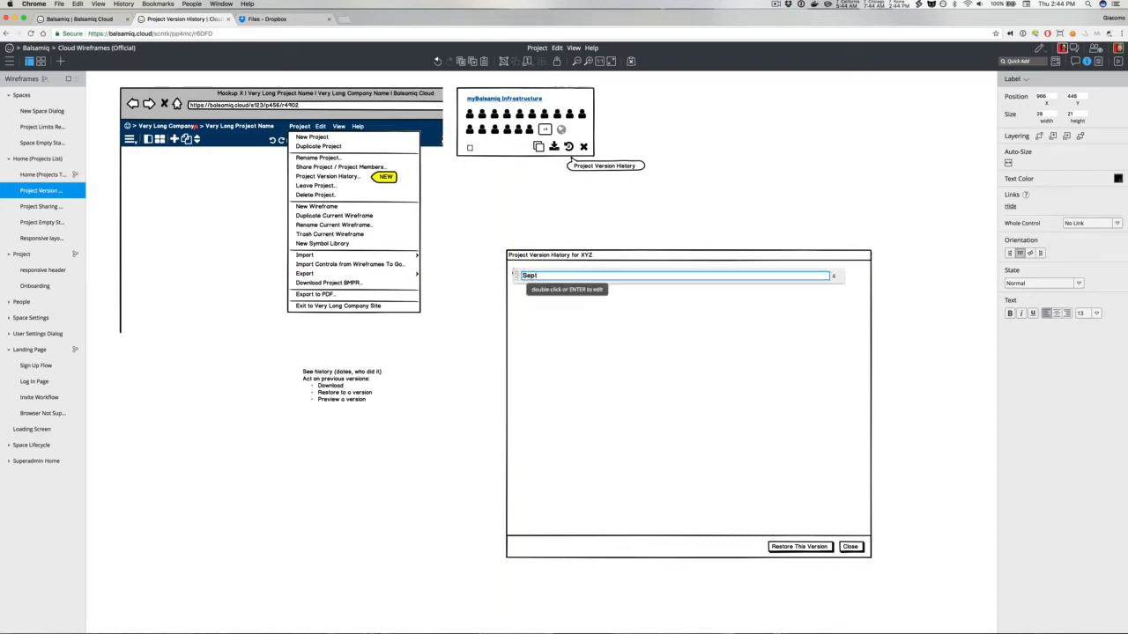
type("member 6, 2017")
key("Return")
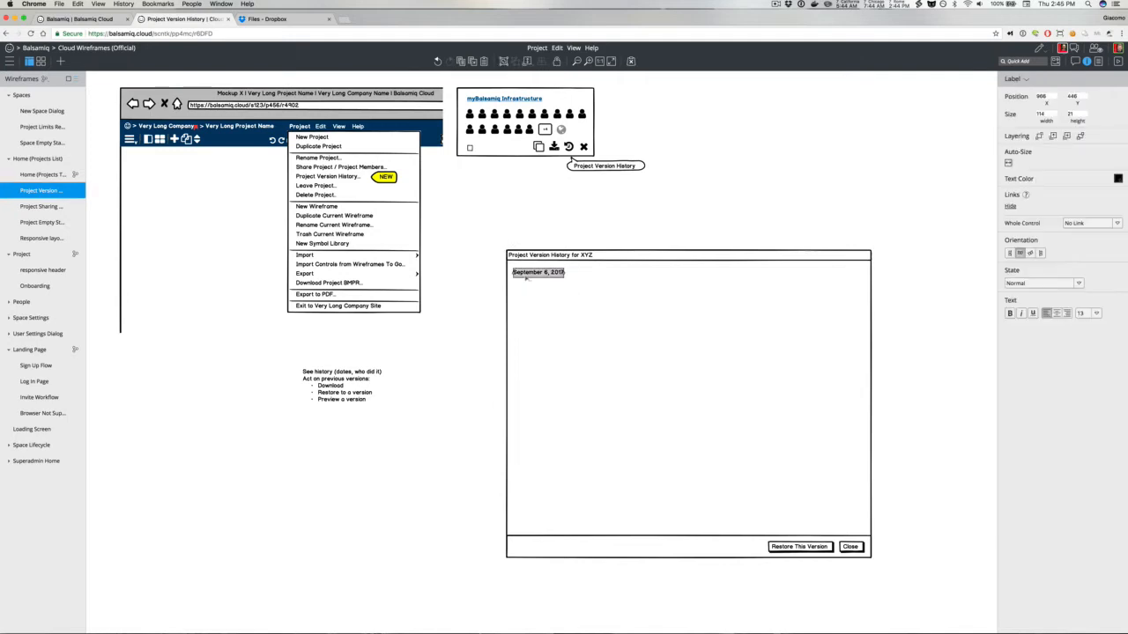
Step: Check Dropbox's version history rows again and return to the wireframe
left_click(484, 295)
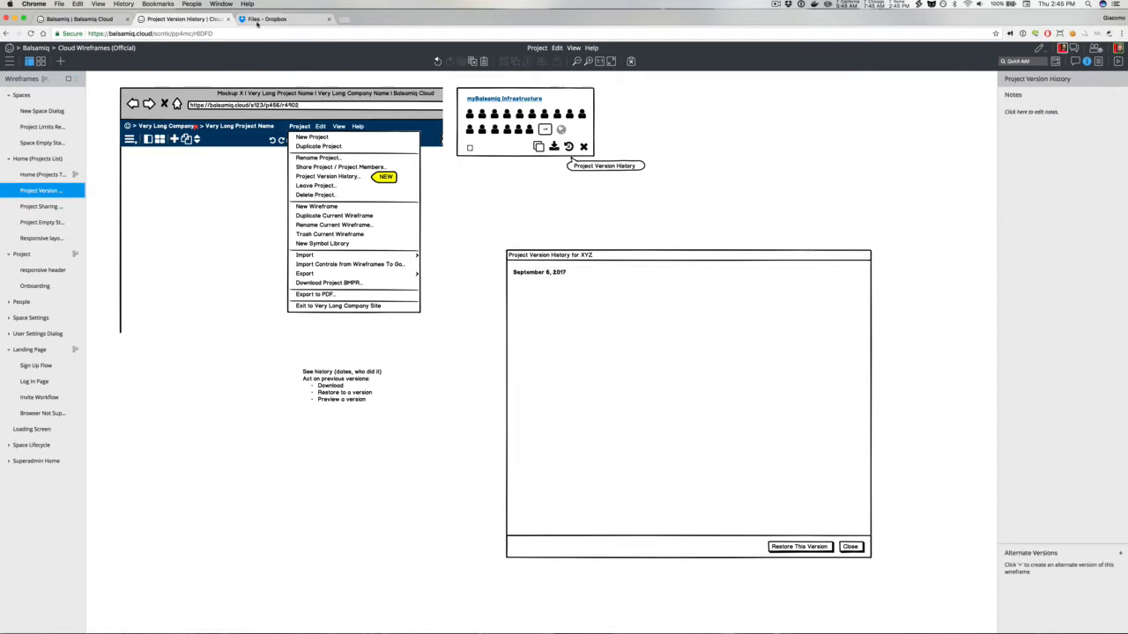
left_click(257, 23)
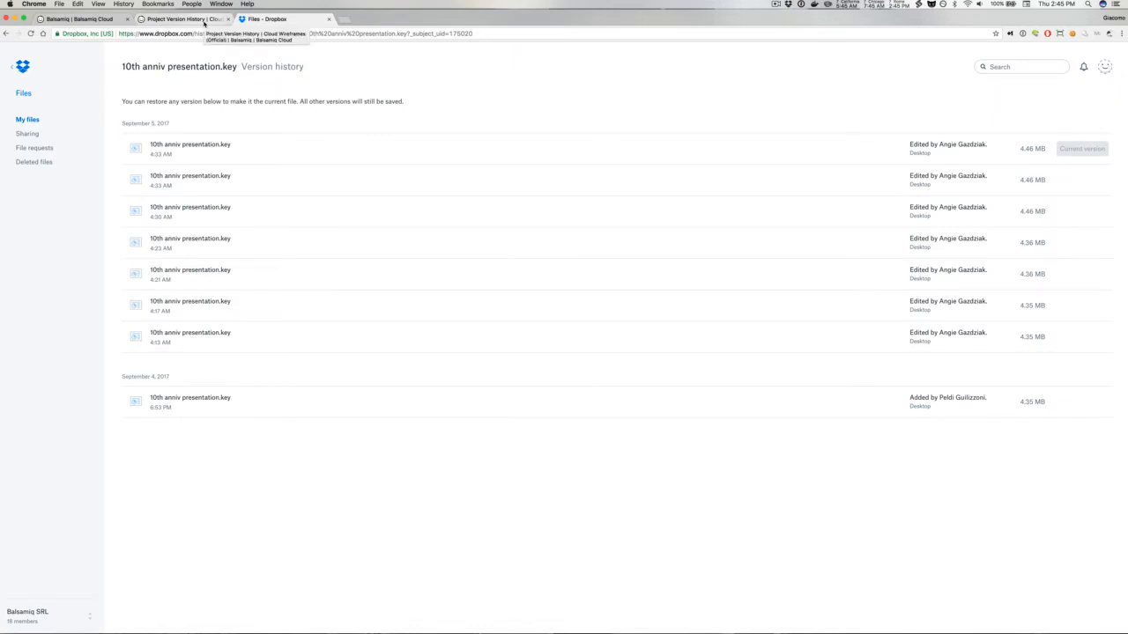
left_click(204, 19)
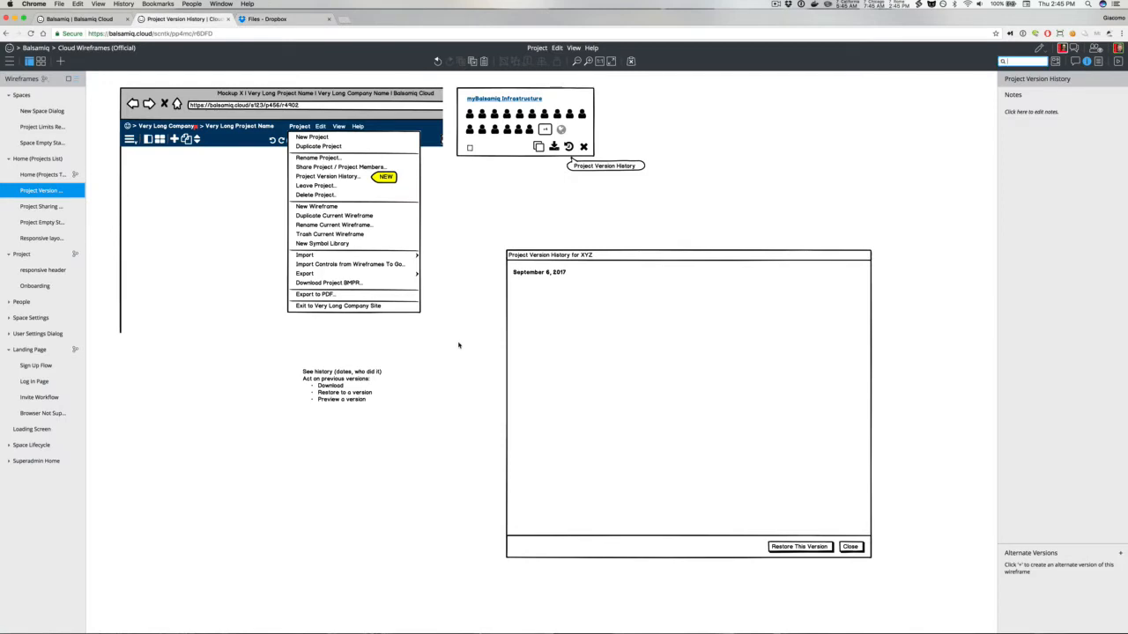
Step: Quick-add three labels and move them beside the version history window
type("la")
key("Return")
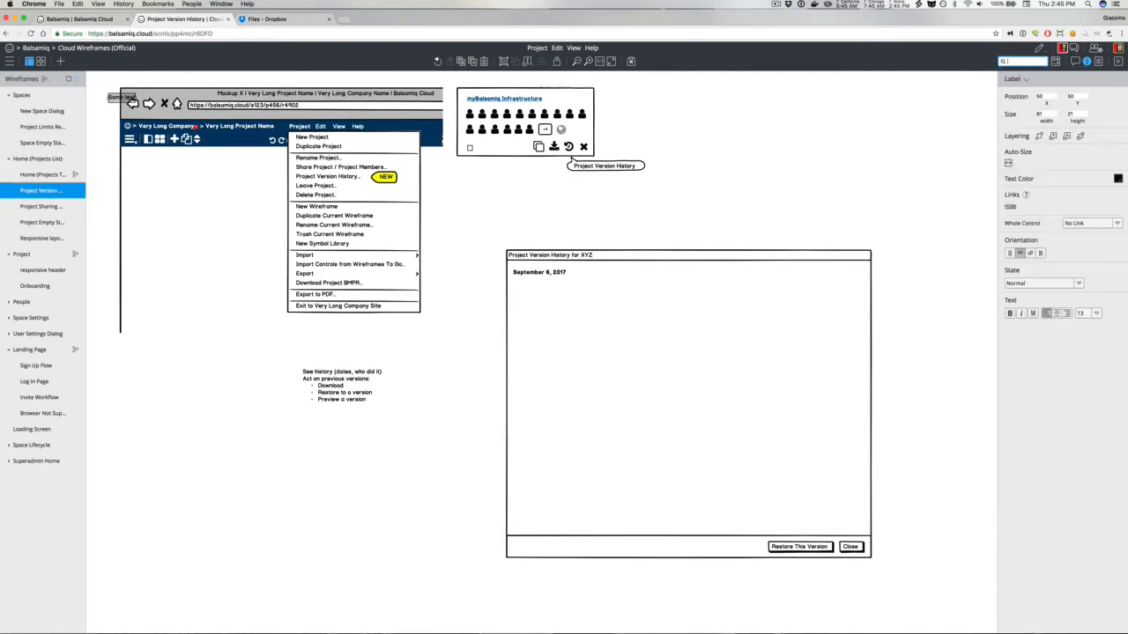
type("la")
key("Return")
type("la")
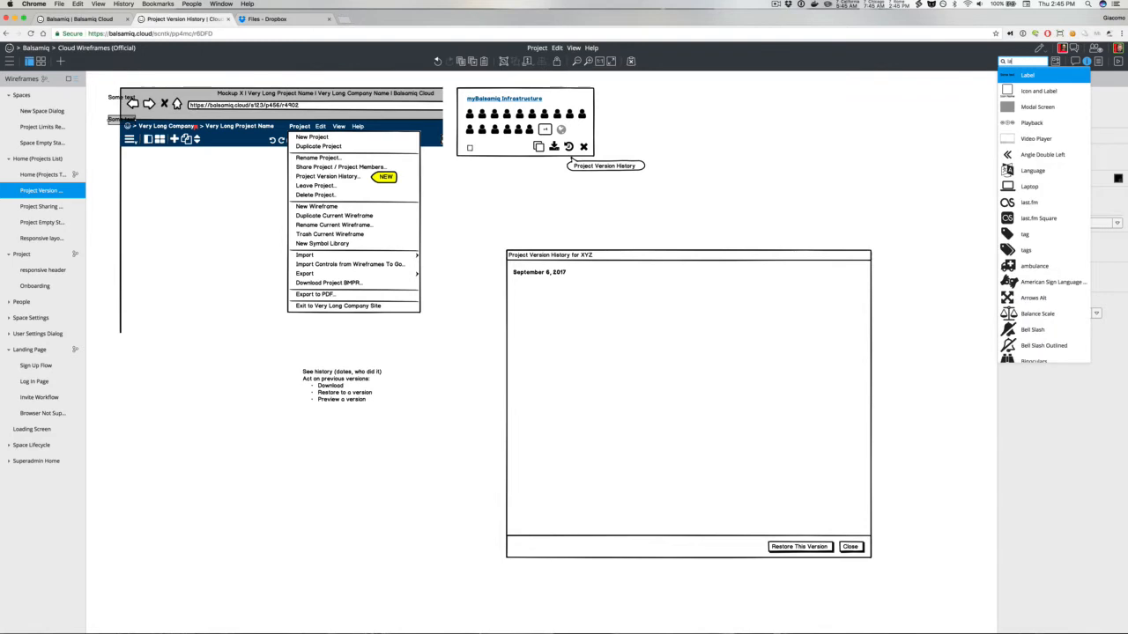
key("Return")
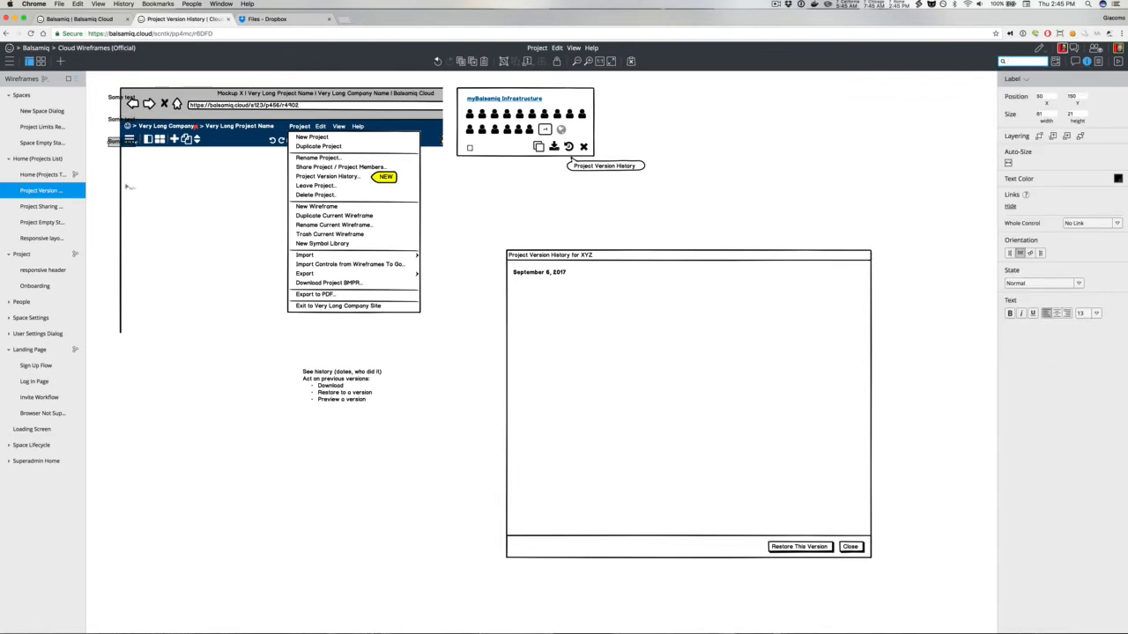
left_click_drag(97, 89, 459, 357)
left_click(458, 318)
left_click(456, 334)
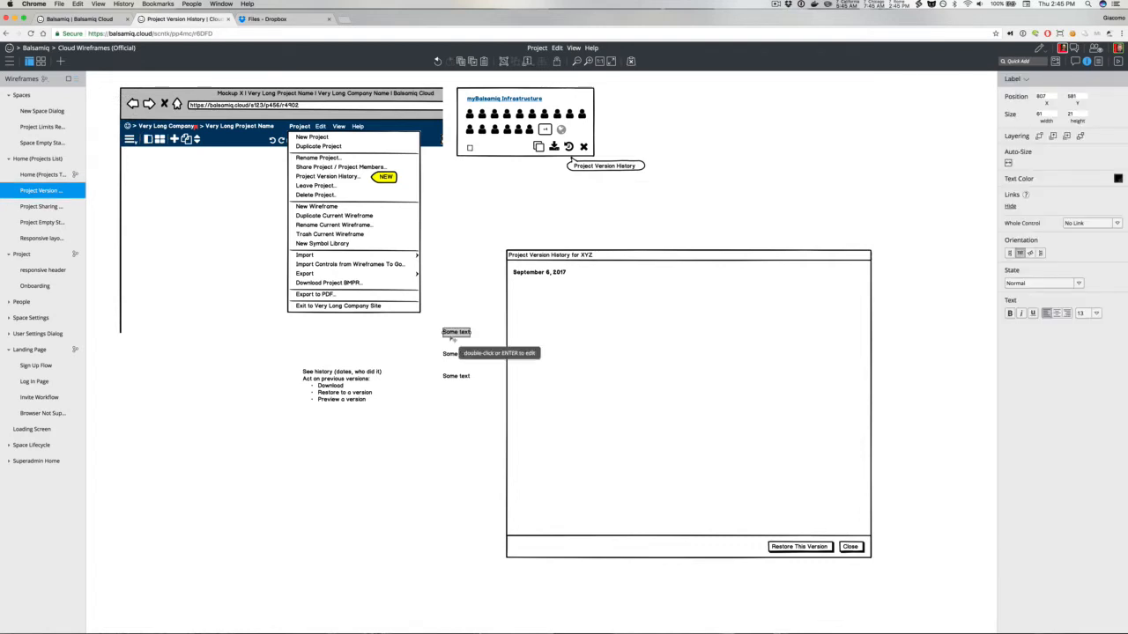
Step: Set the top new label's text to "24 edits"
double_click(450, 336)
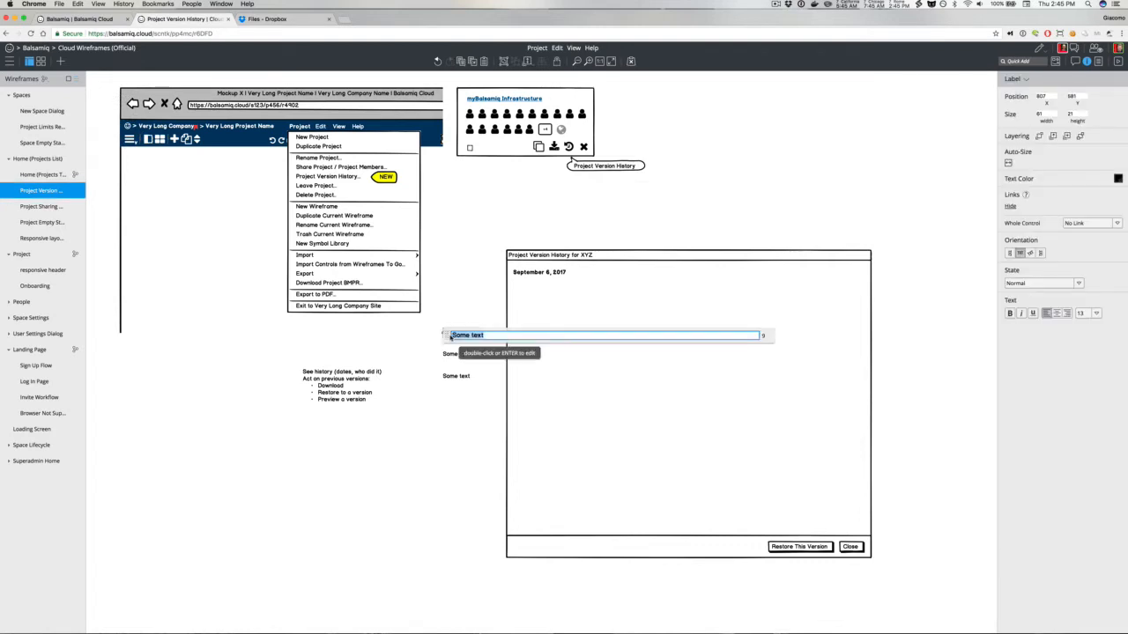
type("24 edits")
Step: Compare with Dropbox's history again and change the top label's text to "Project XYZ"
left_click(269, 19)
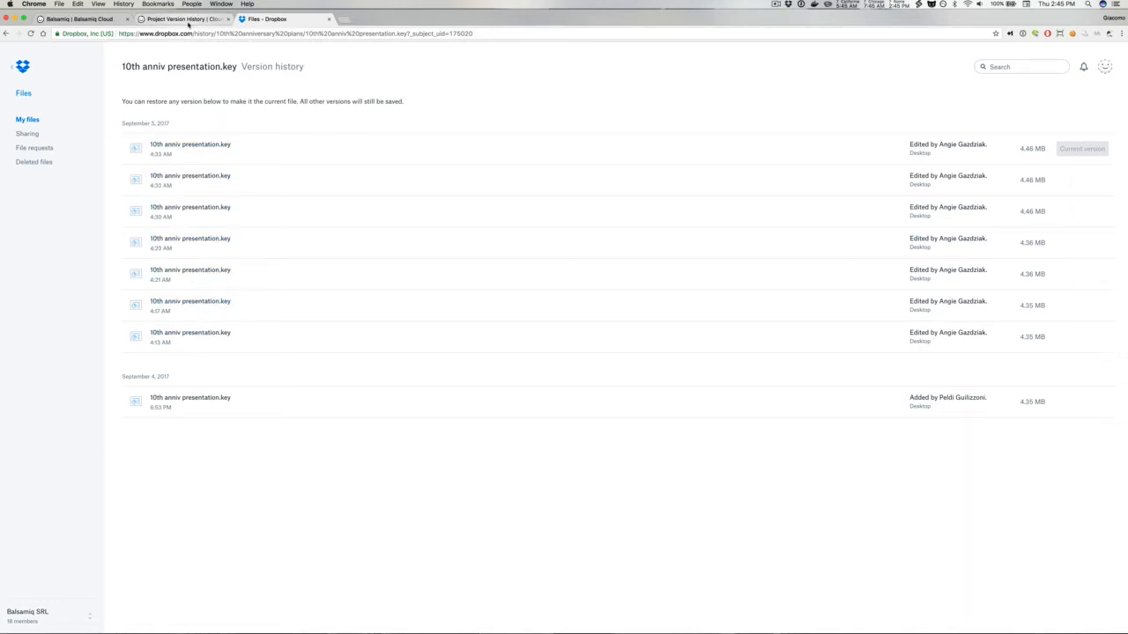
left_click(187, 20)
double_click(455, 331)
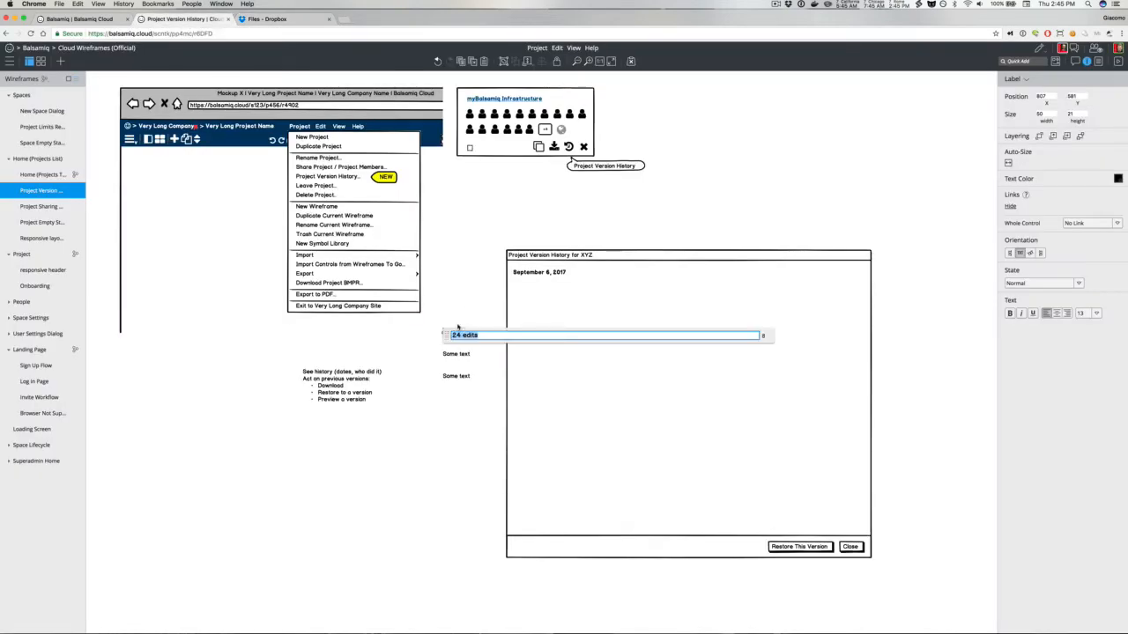
type("Projx")
key("BackSpace")
Step: Add bullets "show project renames" and "show project member changes" to the notes text block and enlarge it downward
double_click(384, 394)
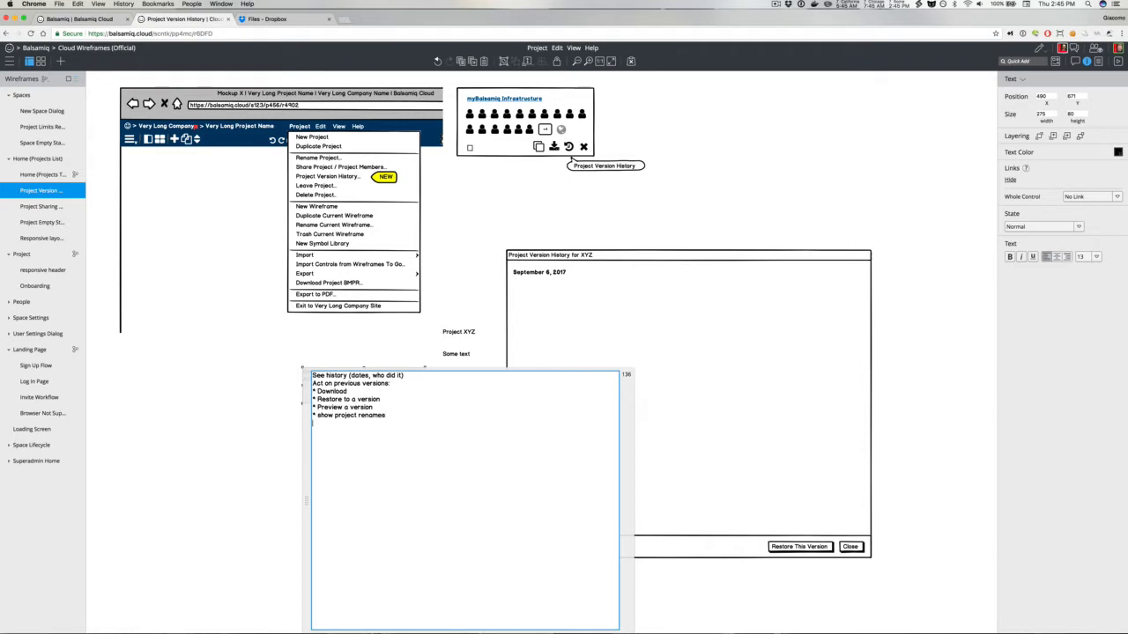
type("* show project memb")
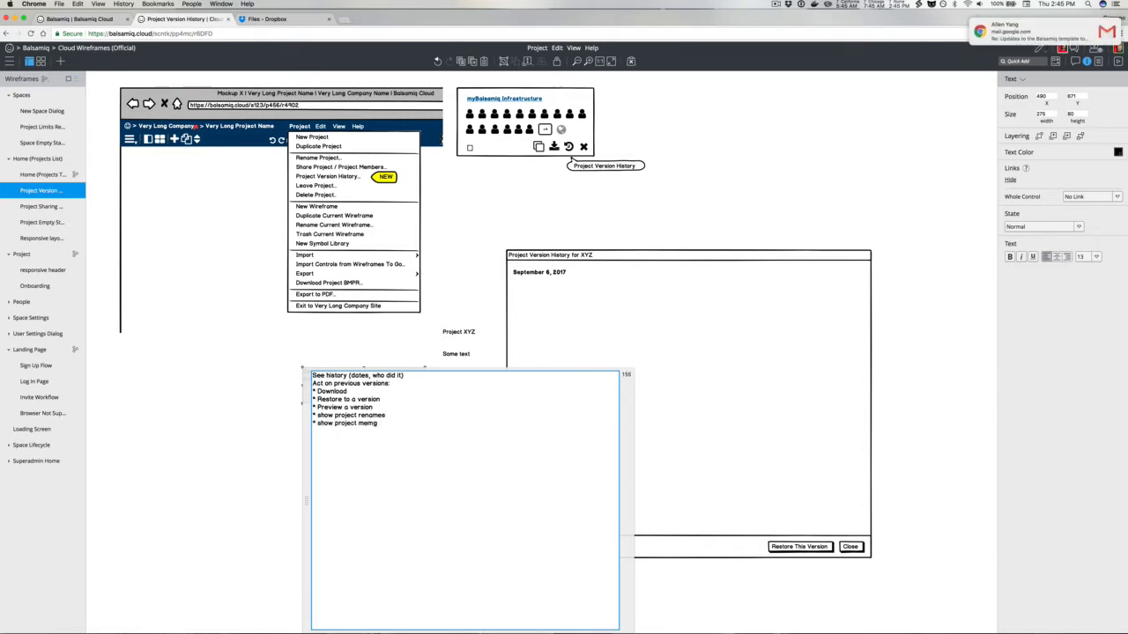
type("er changes")
left_click(294, 396)
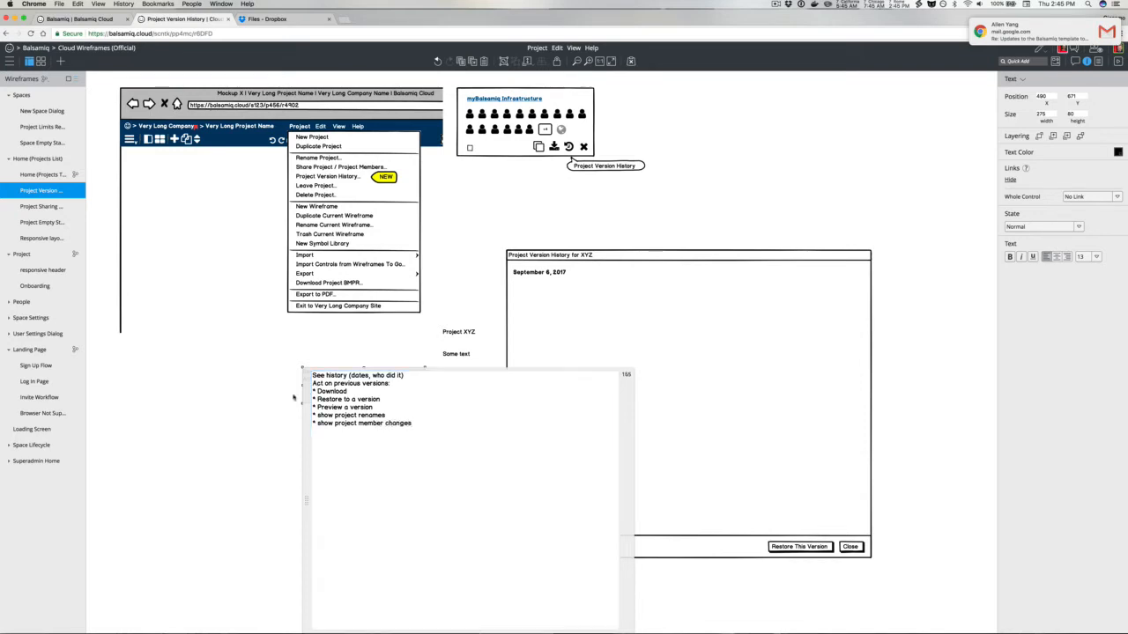
left_click(347, 399)
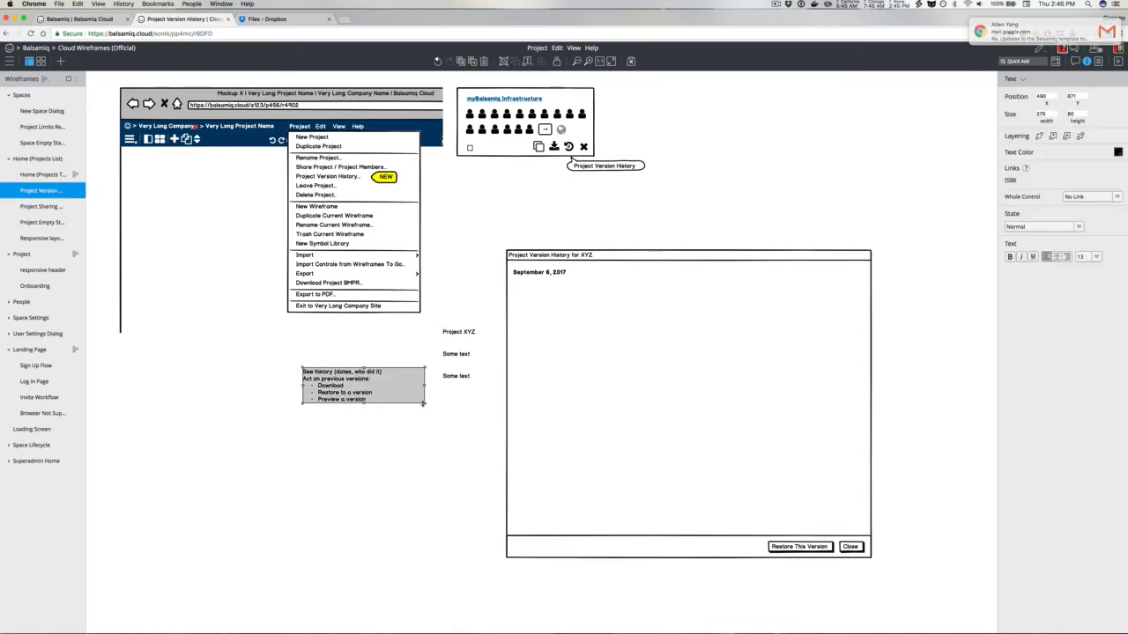
left_click_drag(425, 404, 426, 448)
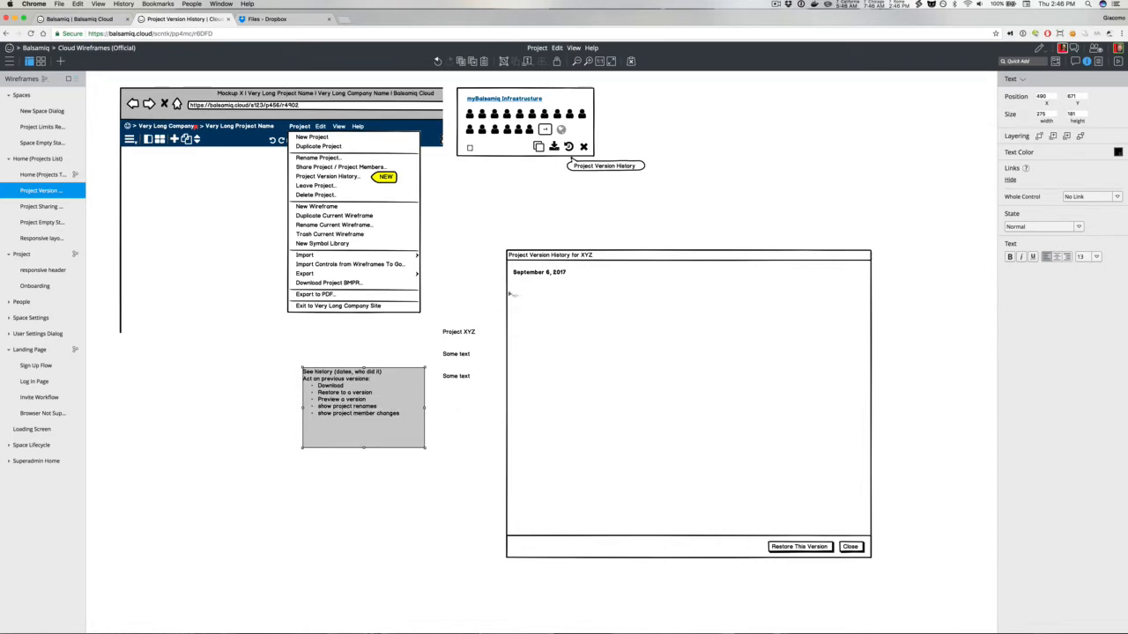
Step: Move the Project XYZ label into the version history window below the date
left_click_drag(464, 333, 550, 289)
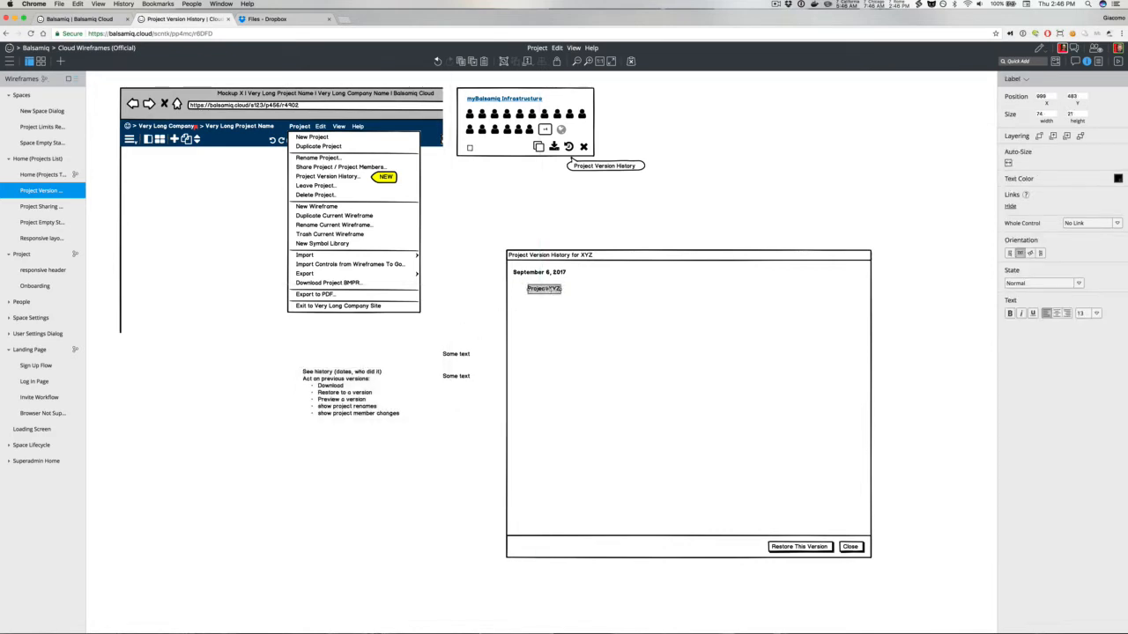
left_click(1025, 80)
type("ic")
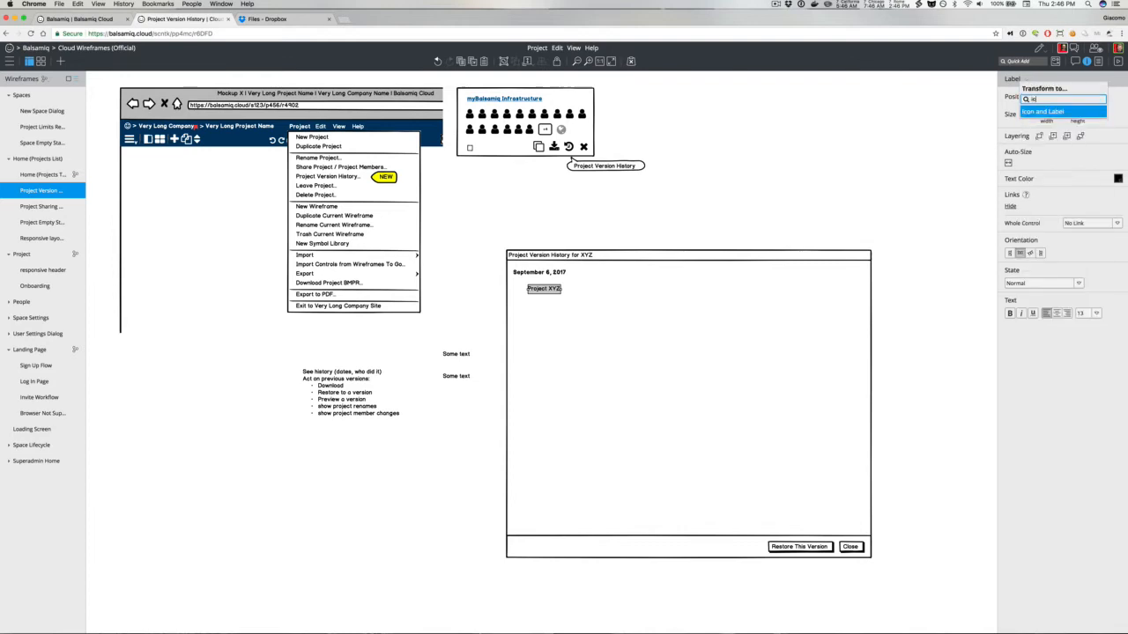
left_click(868, 139)
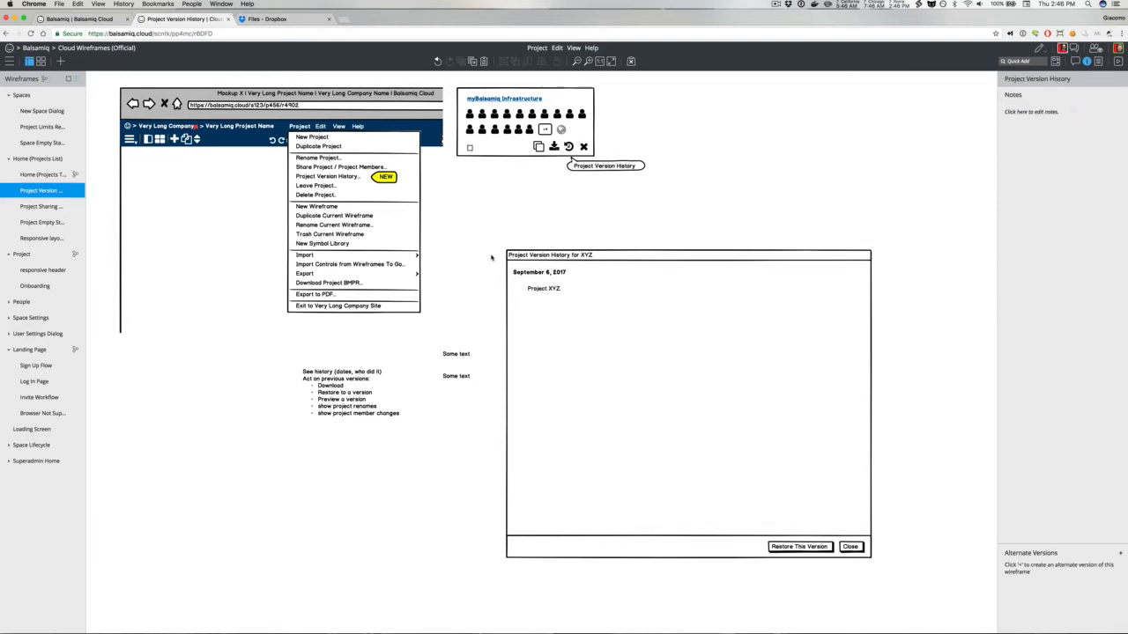
Step: Add a small pencil icon to the left of the Project XYZ label in the version history window
left_click_drag(536, 293, 543, 294)
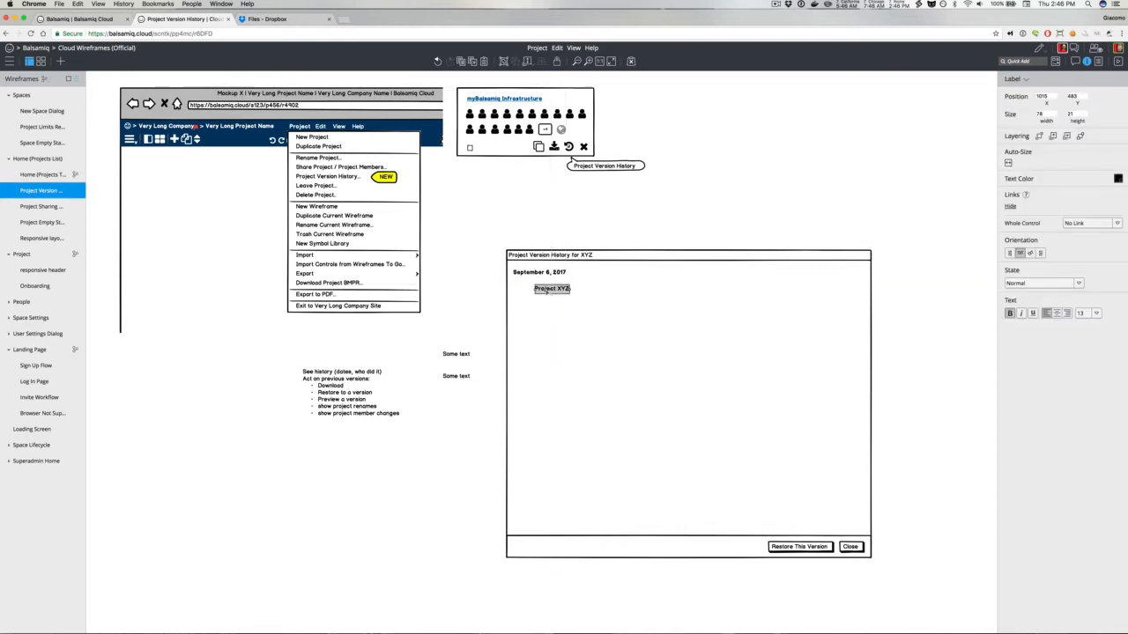
key("slash")
type("edit")
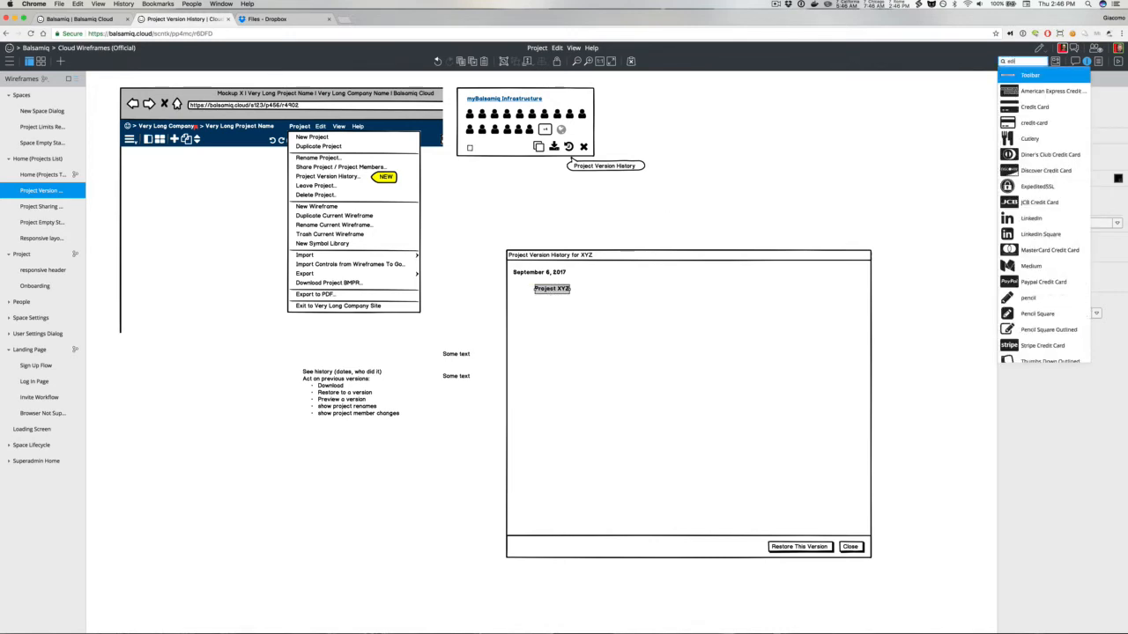
key("BackSpace")
key("BackSpace")
key("BackSpace")
key("BackSpace")
type("pencil")
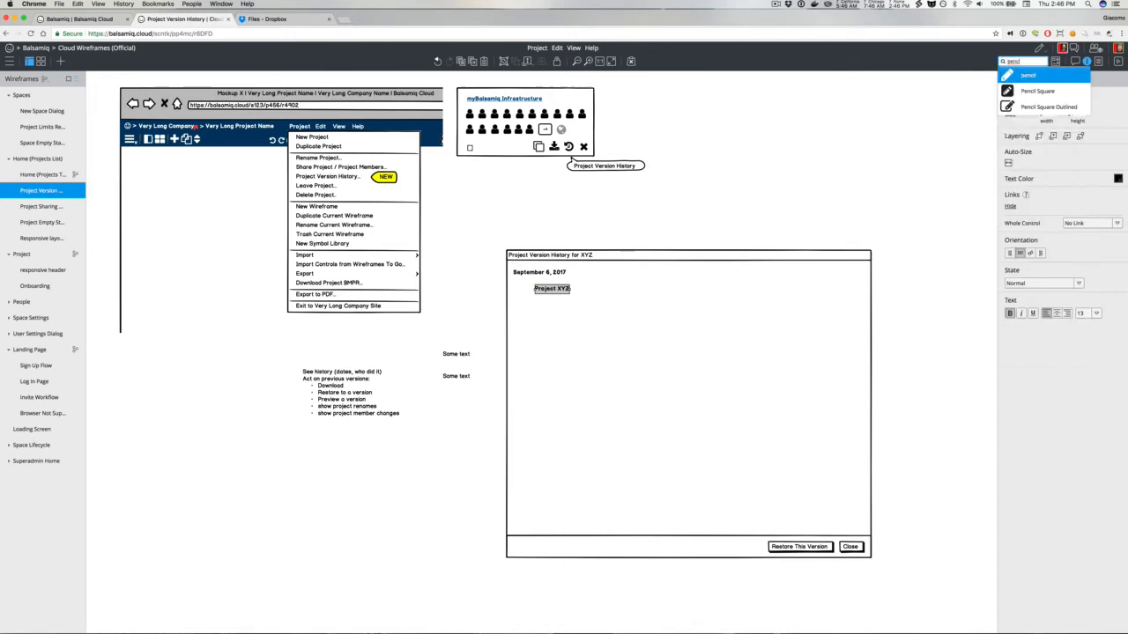
key("Return")
mouse_move(117, 102)
left_mouse_down()
mouse_move(168, 108)
mouse_move(523, 295)
left_mouse_up()
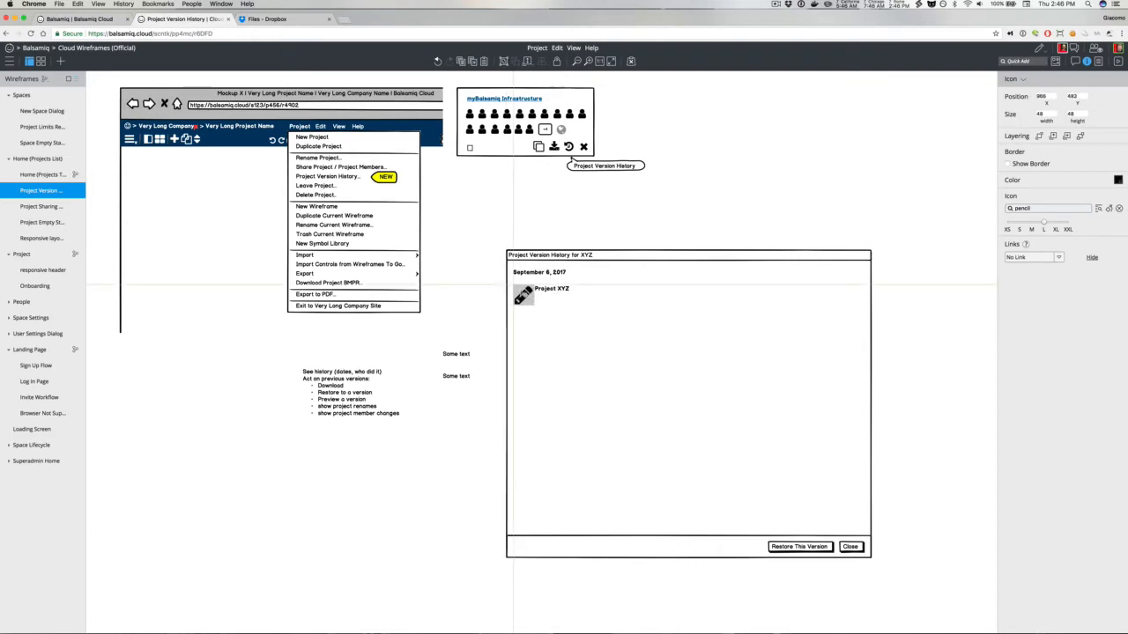
left_click(1032, 223)
Step: Move one of the 'Some text' labels directly beneath the Project XYZ label
left_click_drag(553, 291, 546, 291)
left_click_drag(446, 358, 537, 297)
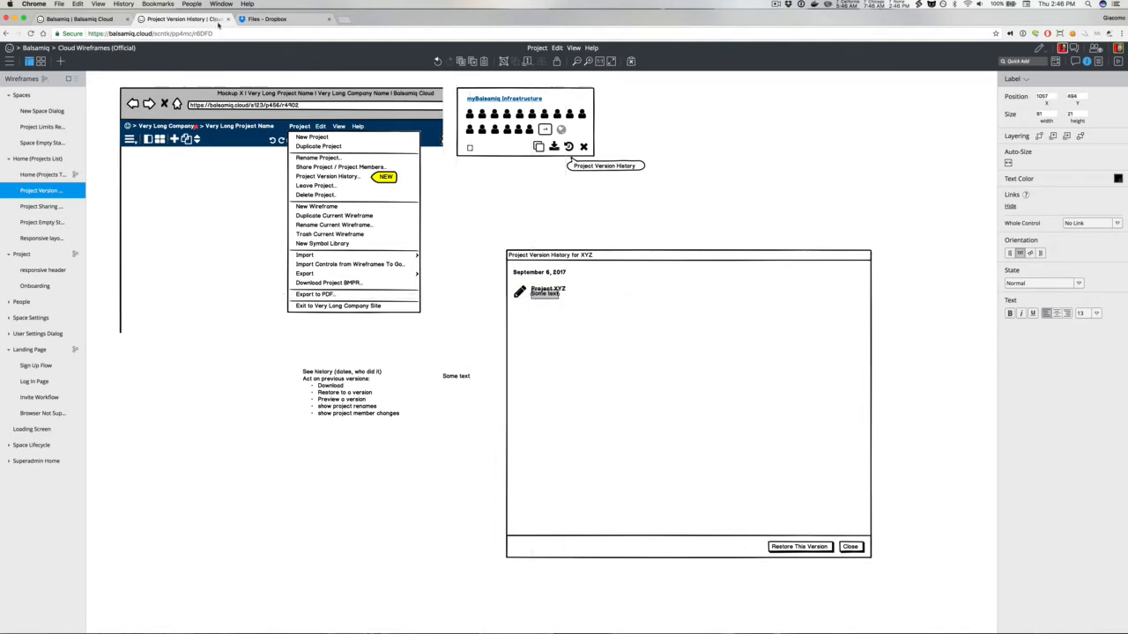
left_click(266, 18)
left_click(197, 19)
Step: Change the label beneath Project XYZ to "4:33 AM"
double_click(542, 297)
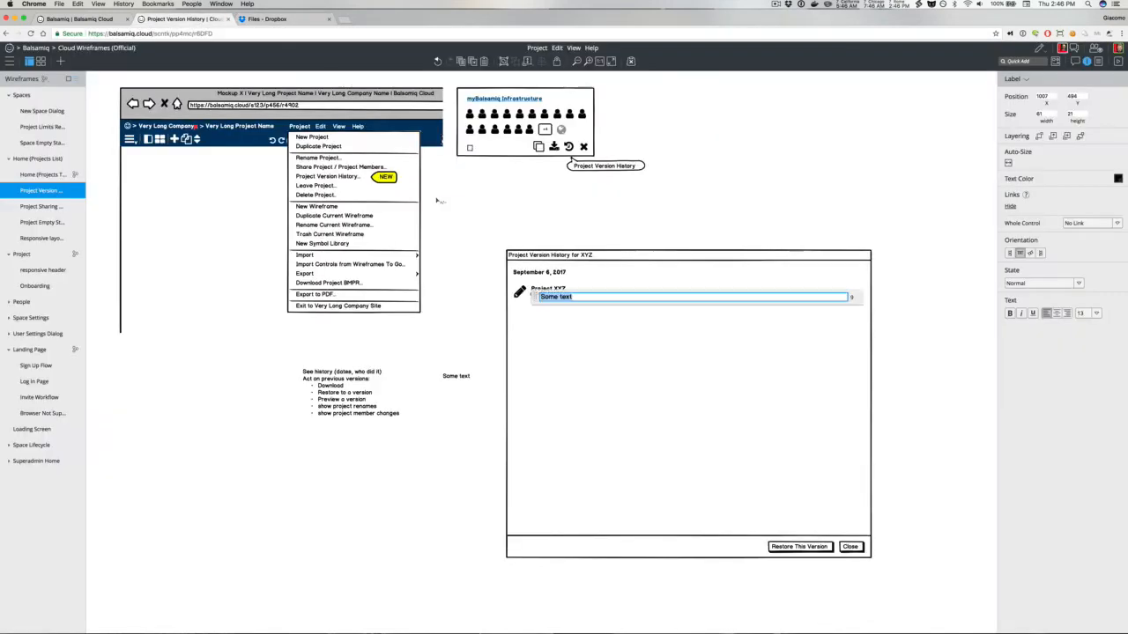
type("4:33 AM")
left_click(455, 180)
Step: Set the 4:33 AM label's font size to 11 and its text colour to grey
left_click(543, 296)
left_click_drag(544, 297, 543, 299)
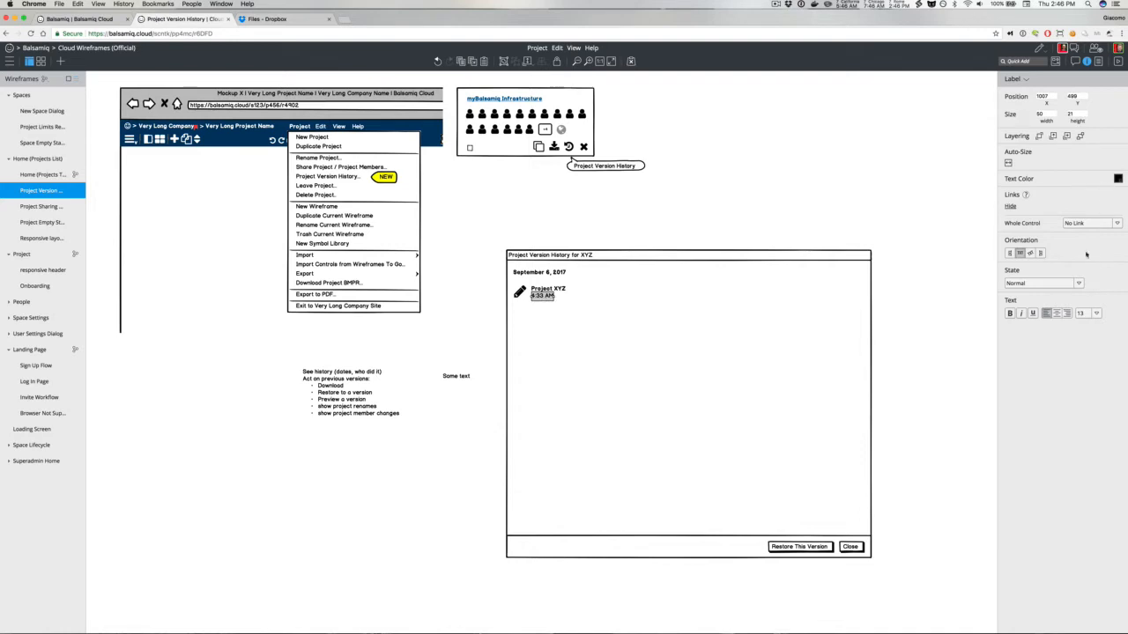
key("super+bracketleft")
key("super+bracketleft")
left_click(1117, 179)
left_click(1099, 199)
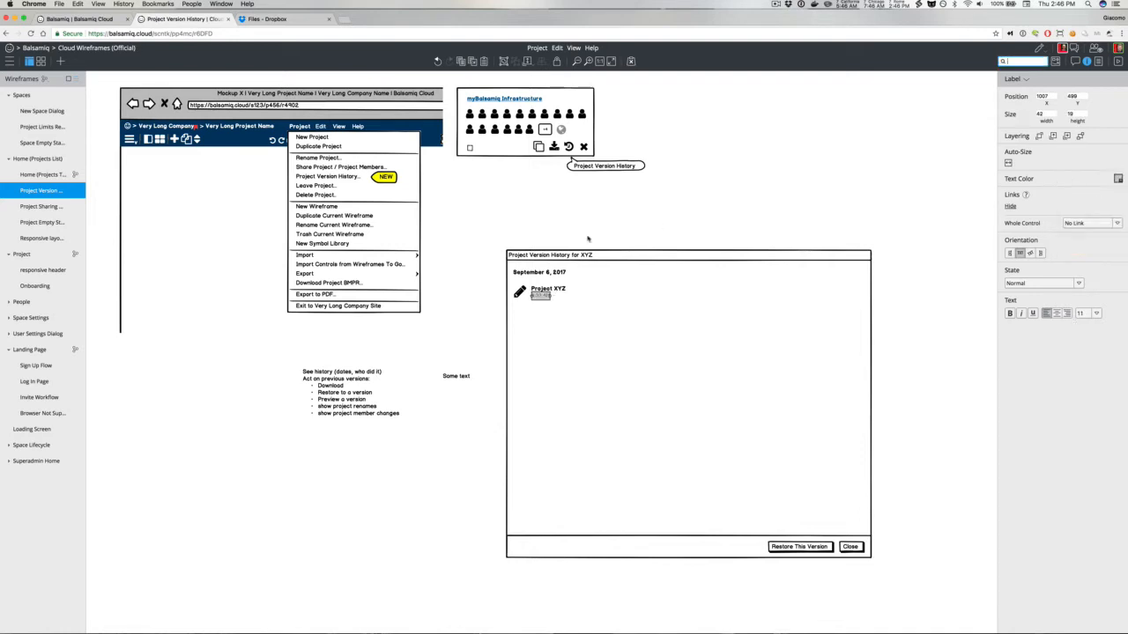
left_click(1117, 179)
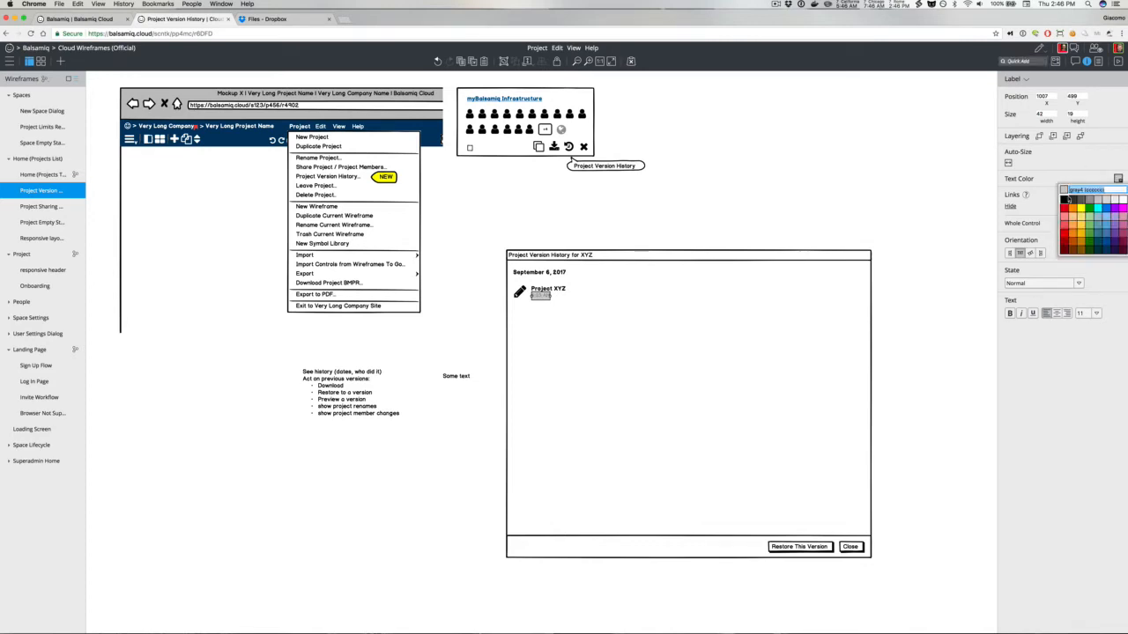
left_click(1083, 201)
left_click(634, 200)
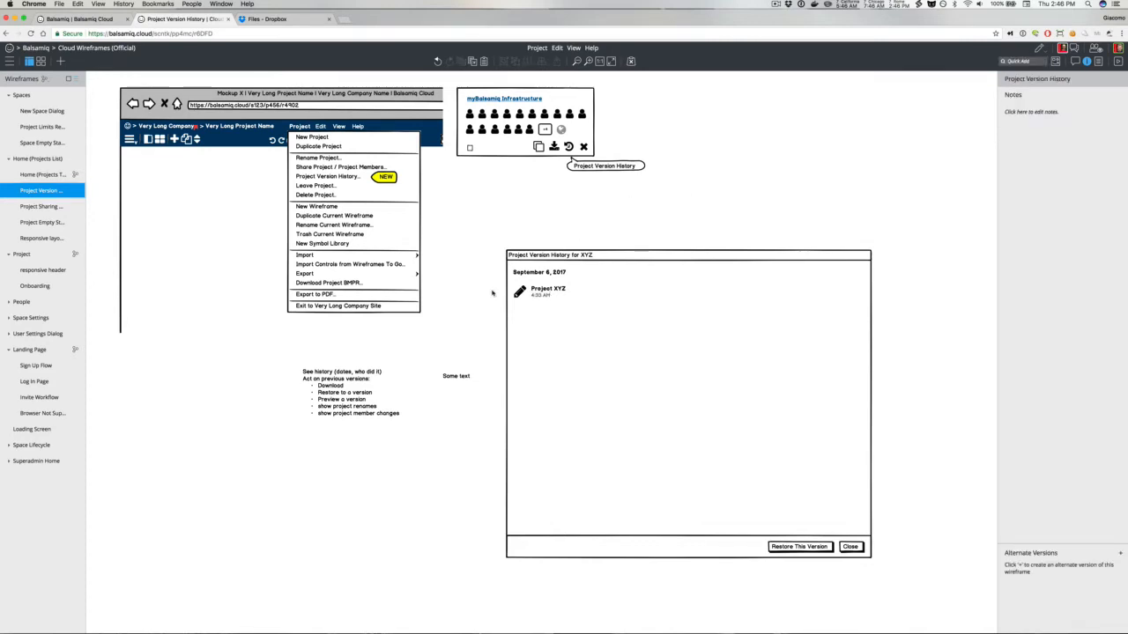
Step: Move the other 'Some text' label beside Project XYZ and change it to "Edited by" followed by the editor's name
left_click_drag(456, 376, 691, 289)
double_click(691, 289)
type("Edit")
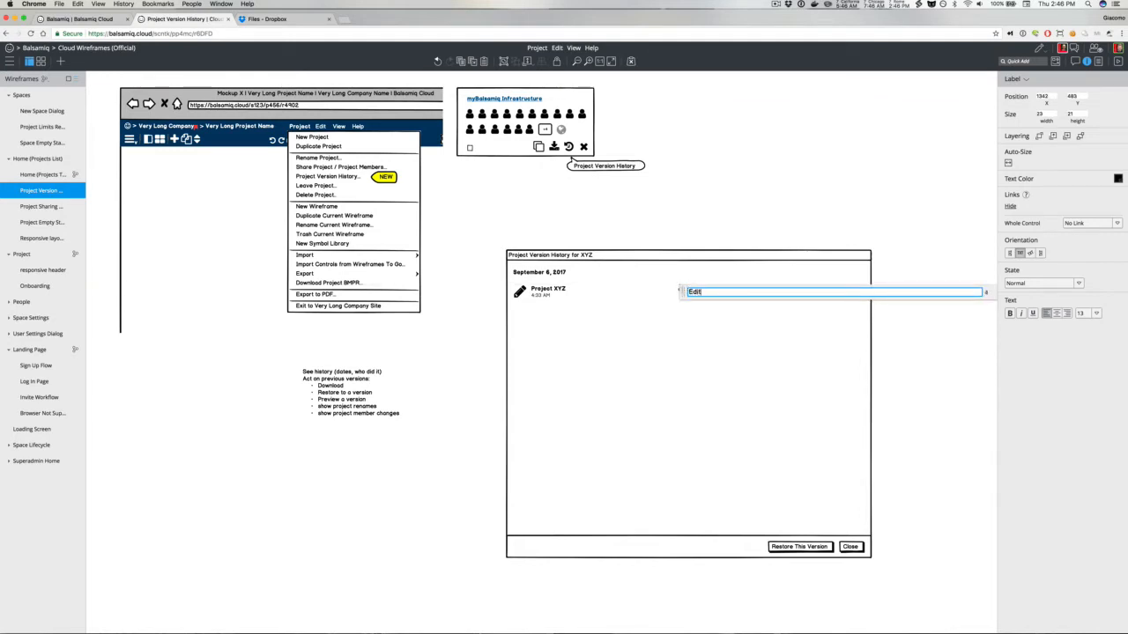
type("ed by ")
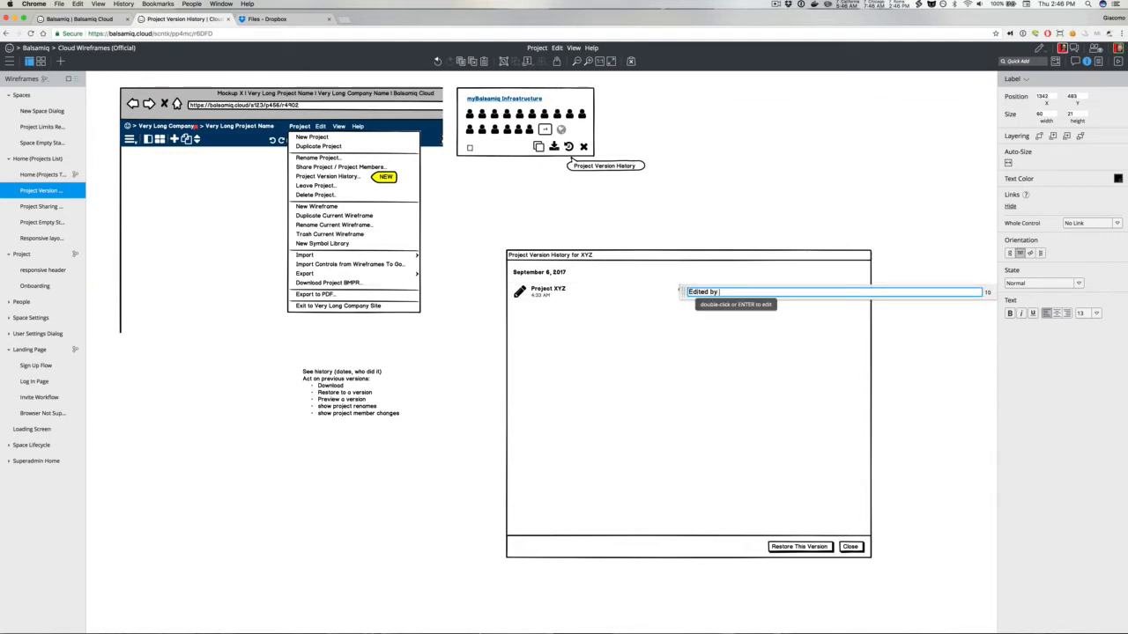
type("Peldi Guilizzoni")
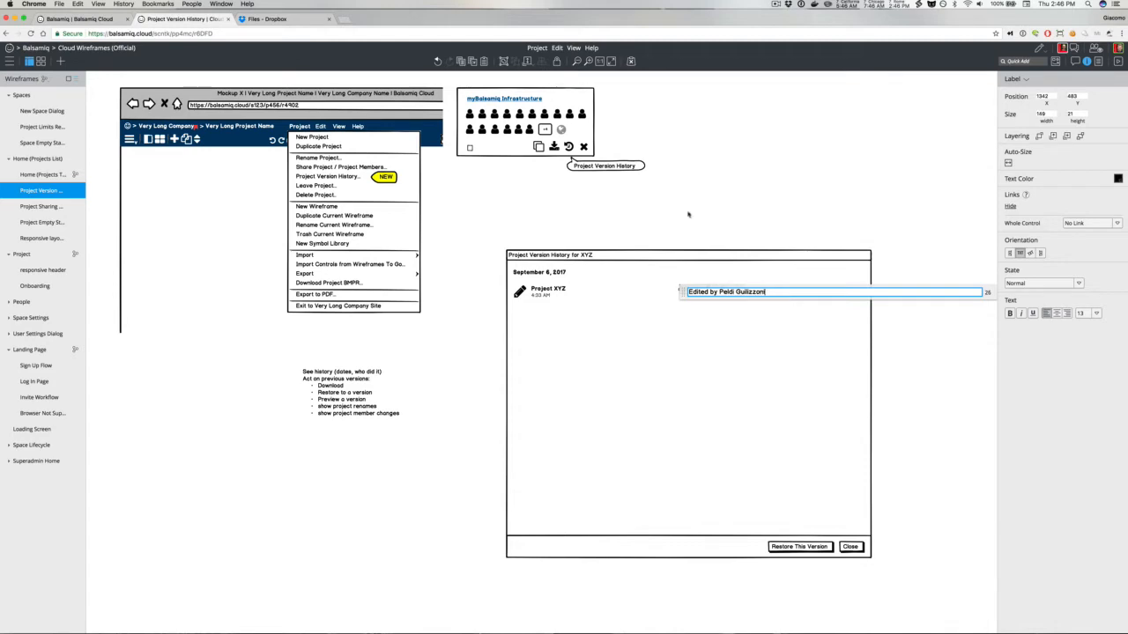
left_click(688, 214)
Step: Move the Edited by label closer to the Project XYZ entry
left_click(712, 291)
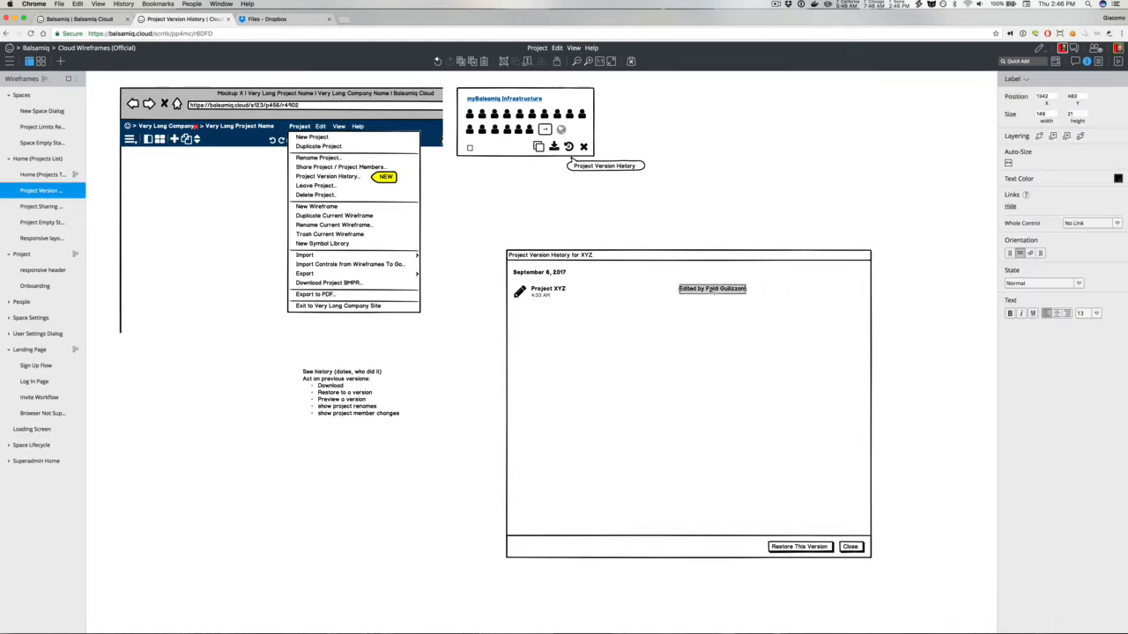
left_click_drag(710, 290, 645, 291)
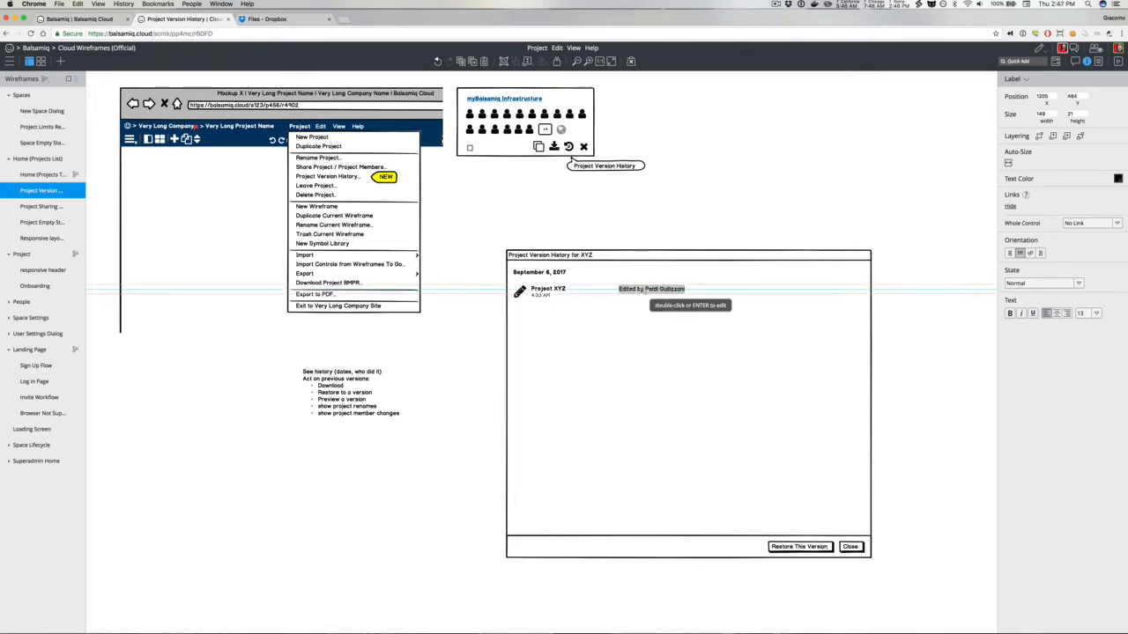
left_click(650, 209)
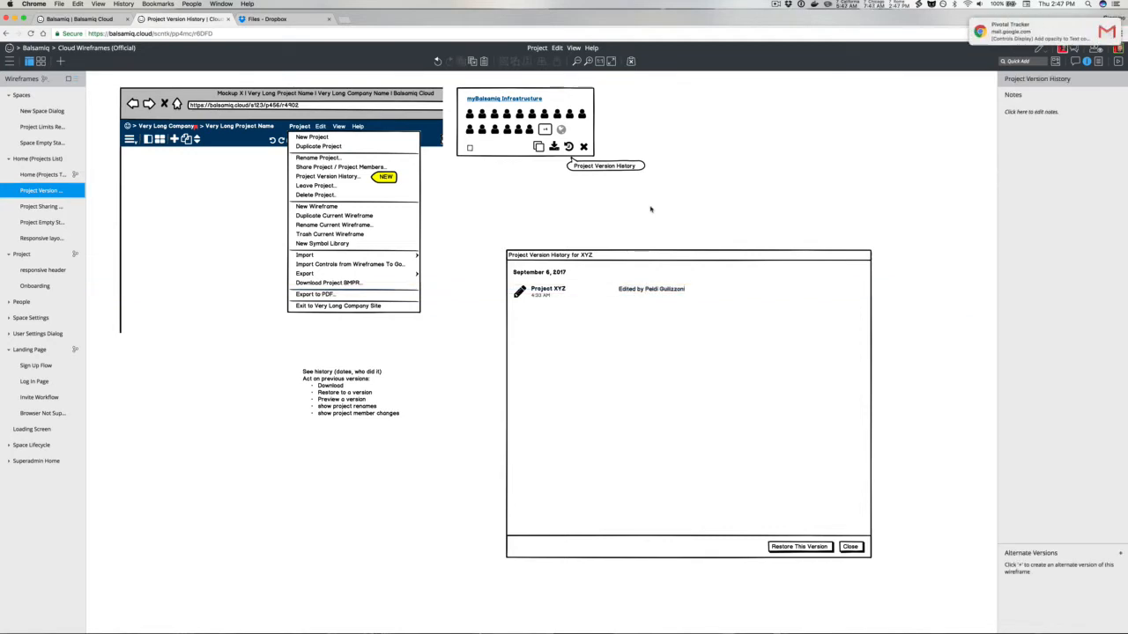
Step: Add a button labelled "Download" to the right of the Edited by label
type("/button")
key("Return")
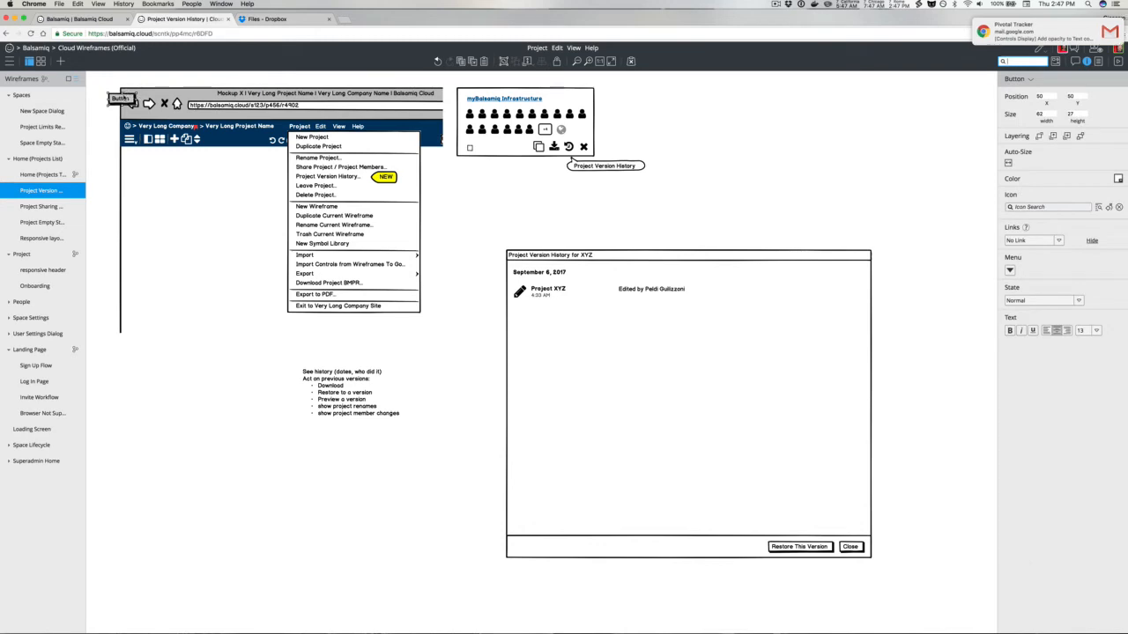
left_click_drag(122, 100, 707, 291)
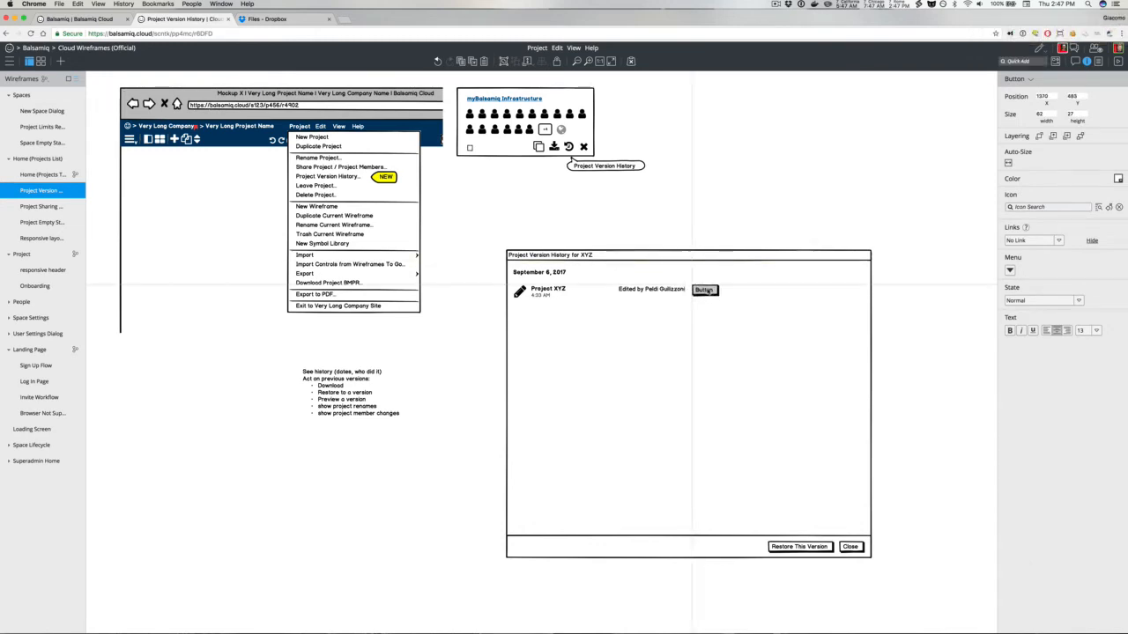
double_click(708, 292)
type("Download")
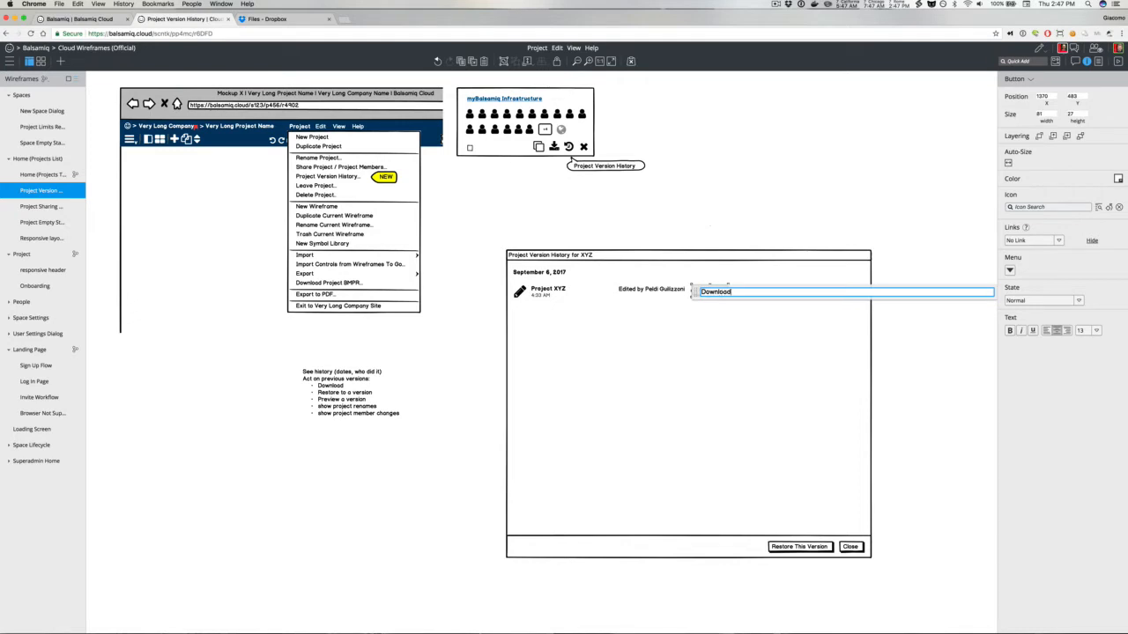
key("Return")
left_click(704, 232)
Step: Duplicate the Download button, place the copy to its right, and rename it "Preview"
left_click(719, 292)
key("super+d")
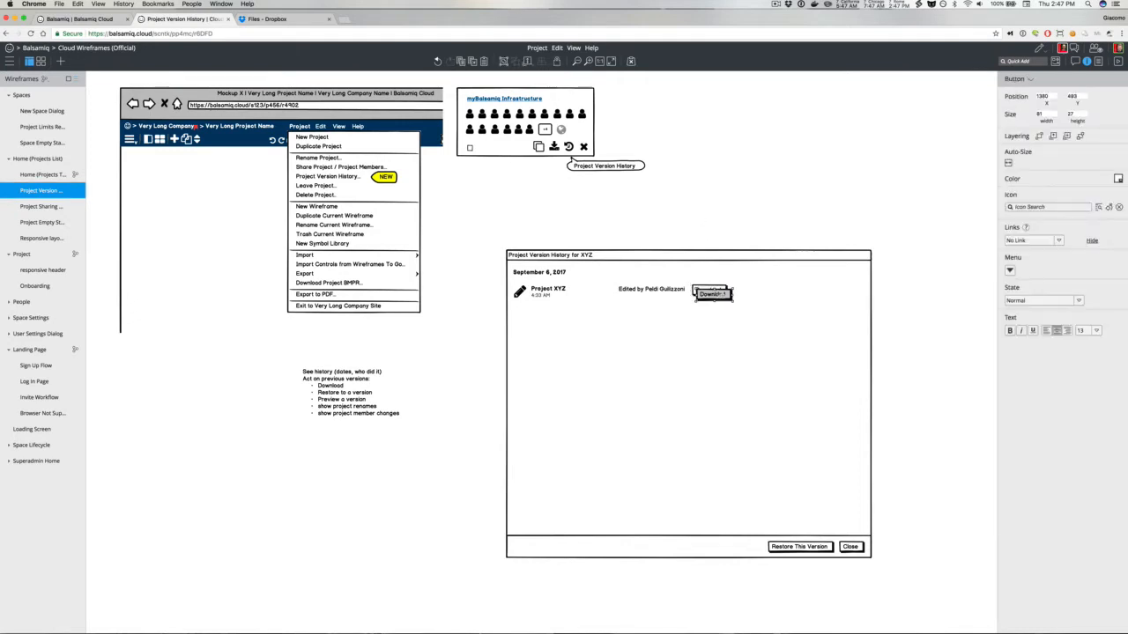
left_click_drag(714, 295, 752, 296)
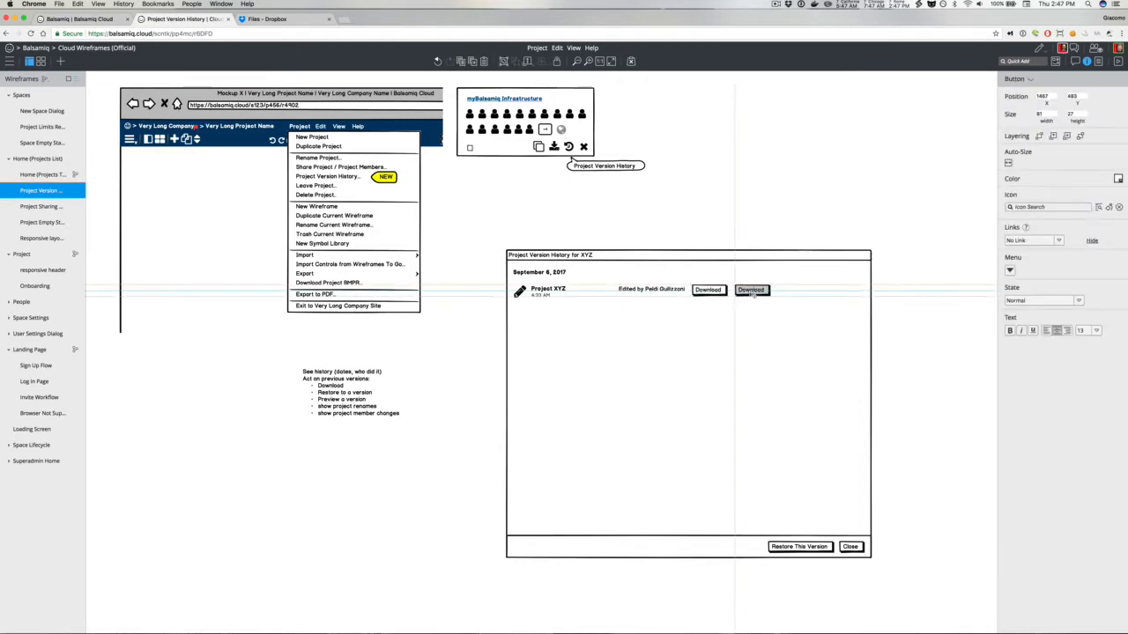
double_click(751, 291)
type("Preview")
left_click(718, 190)
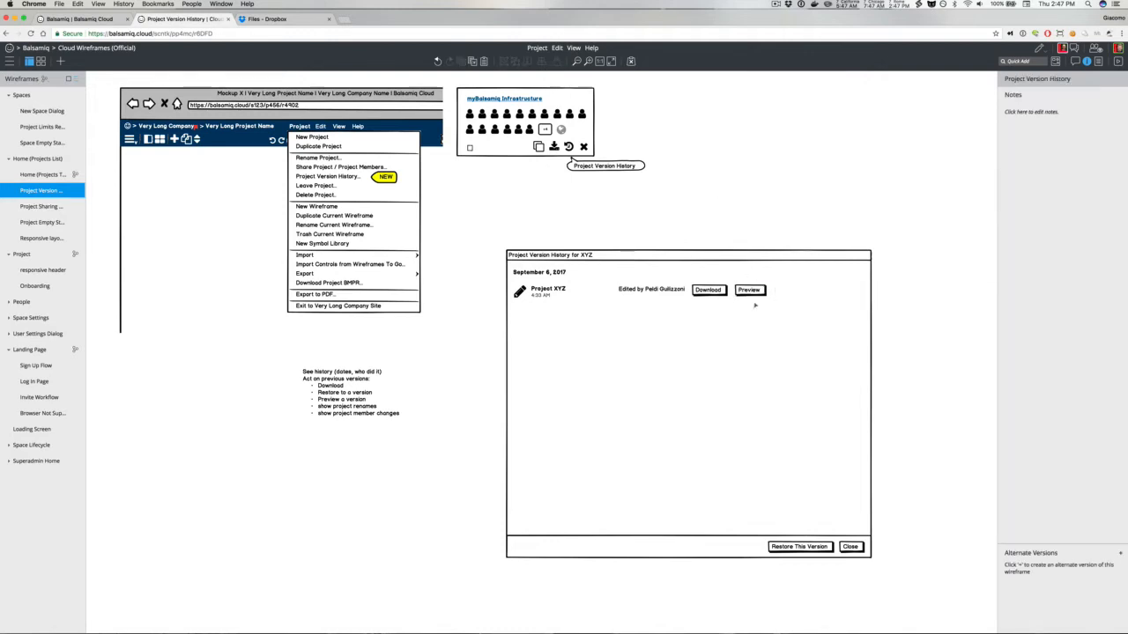
Step: Duplicate the Preview button, place the copy to its right, and rename it "Current Version"
left_click(756, 291)
key("super+d")
left_click_drag(753, 295, 790, 293)
double_click(790, 292)
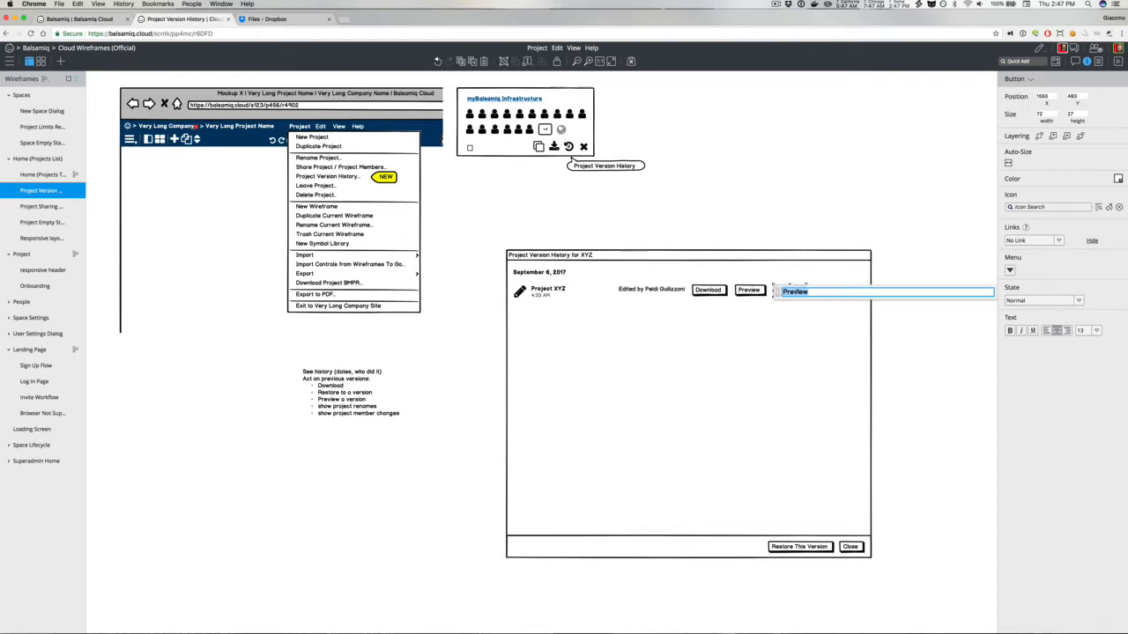
type("Current Version")
left_click(785, 233)
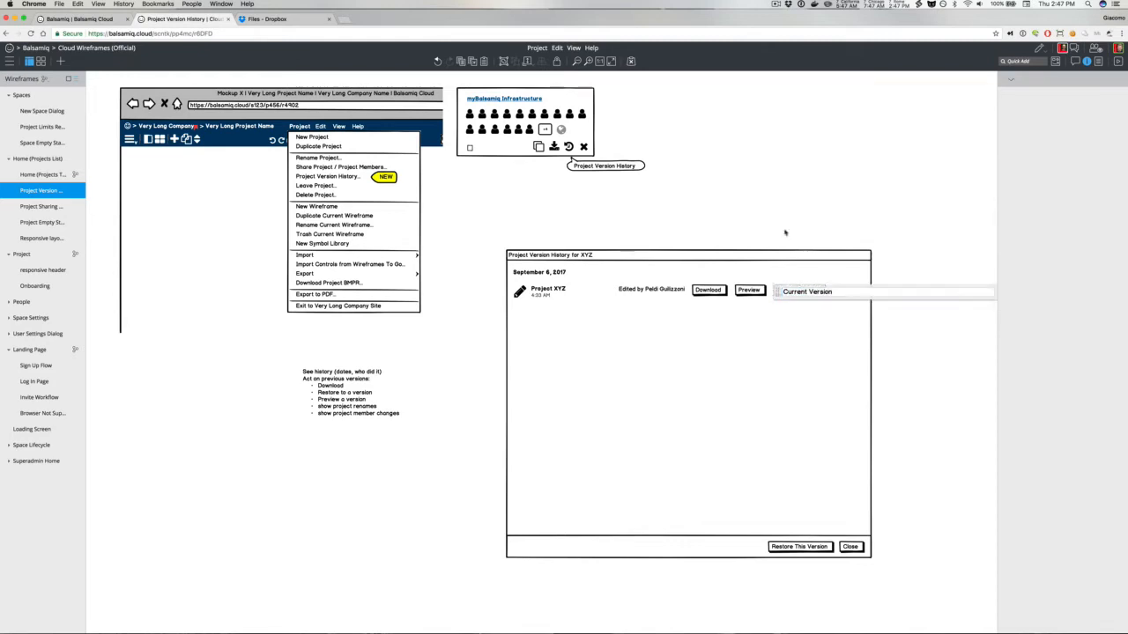
Step: Set the Current Version button's state to Disabled
left_click(798, 290)
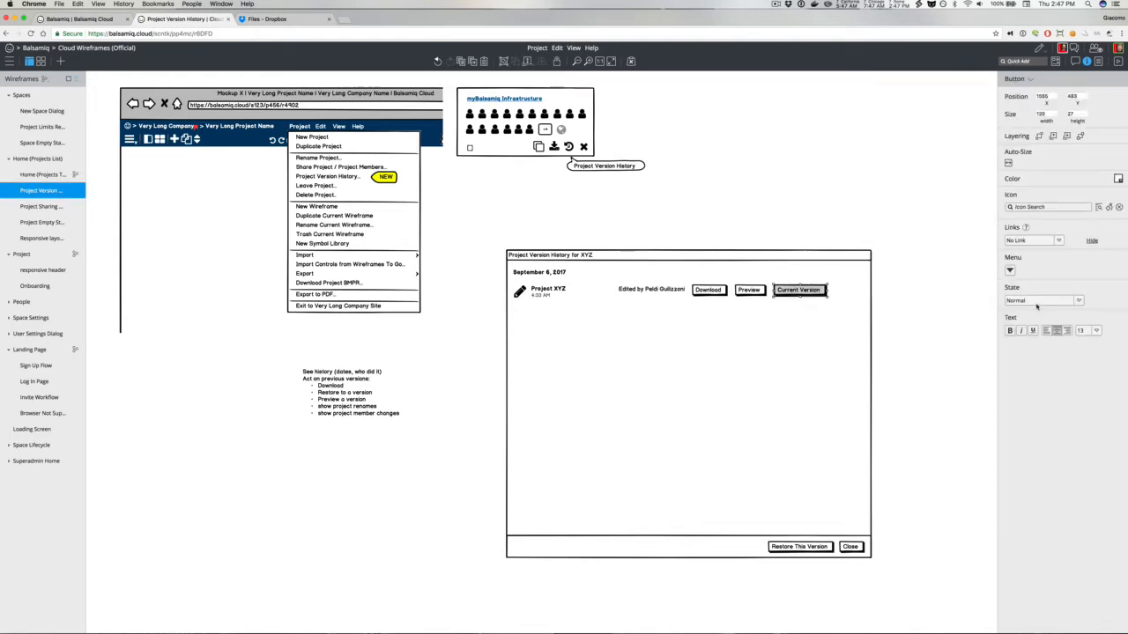
left_click(1039, 301)
left_click(1022, 342)
left_click(940, 294)
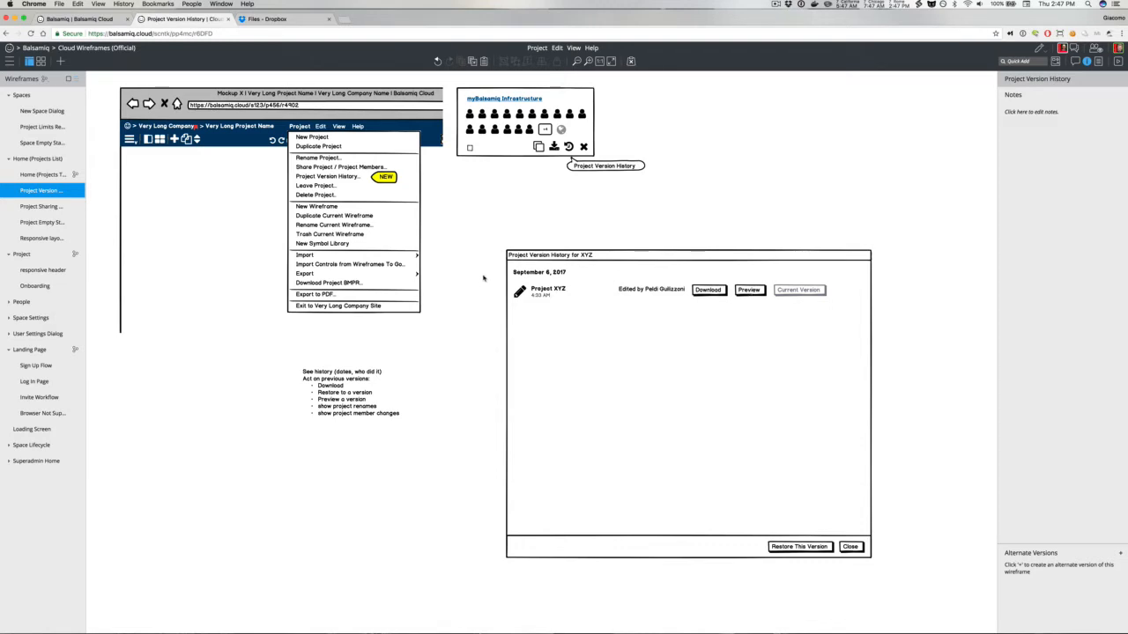
Step: Duplicate the whole version row and position the copy directly below the first row
double_click(543, 291)
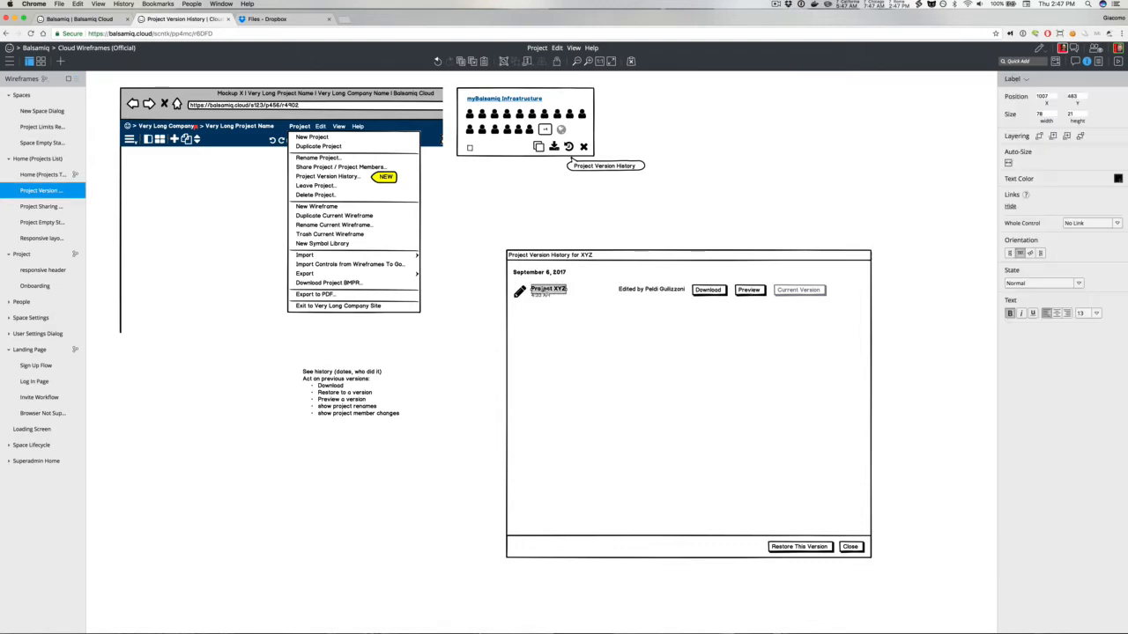
left_click_drag(482, 273, 851, 334)
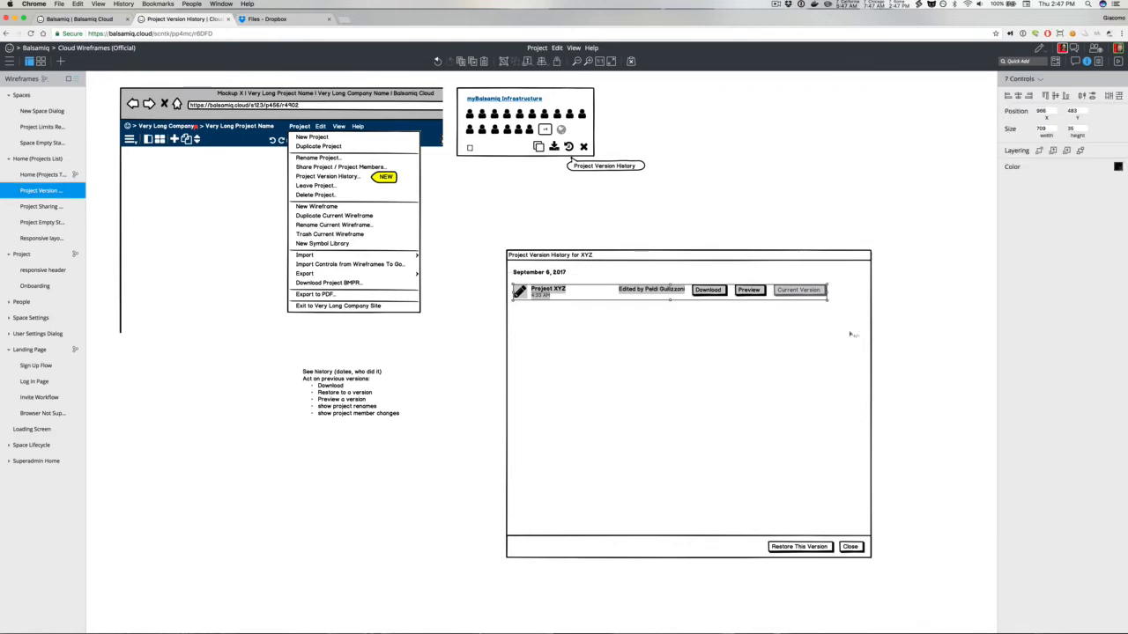
key("super+d")
key("shift+Left")
key("shift+Down")
key("shift+Down")
key("shift+Down")
key("shift+Down")
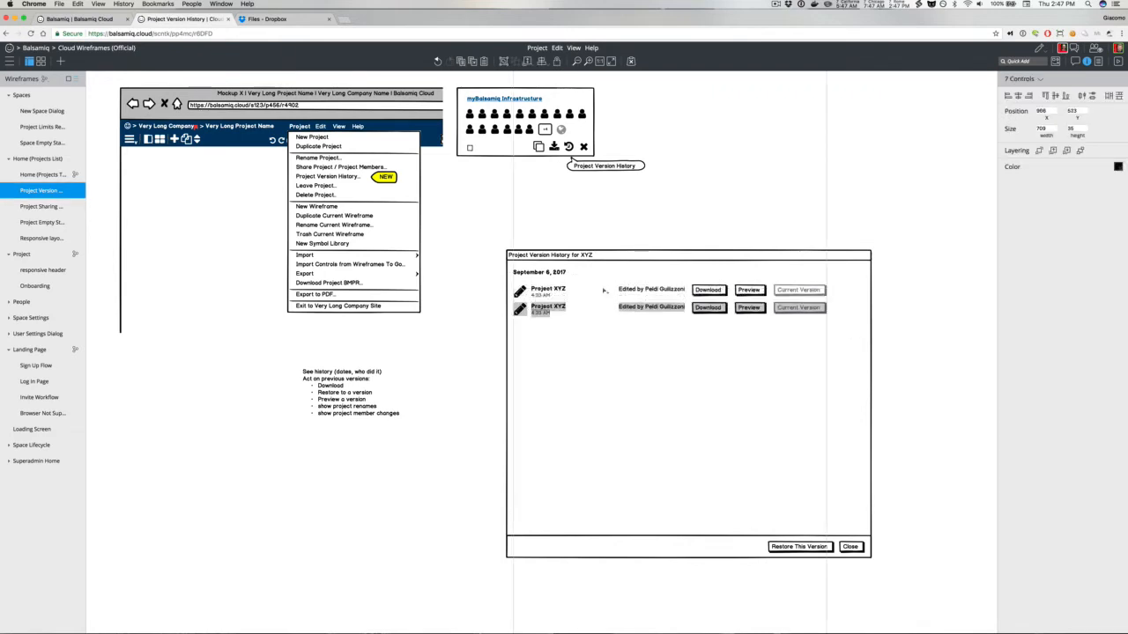
key("Up")
key("Up")
key("Up")
key("Up")
left_click(659, 211)
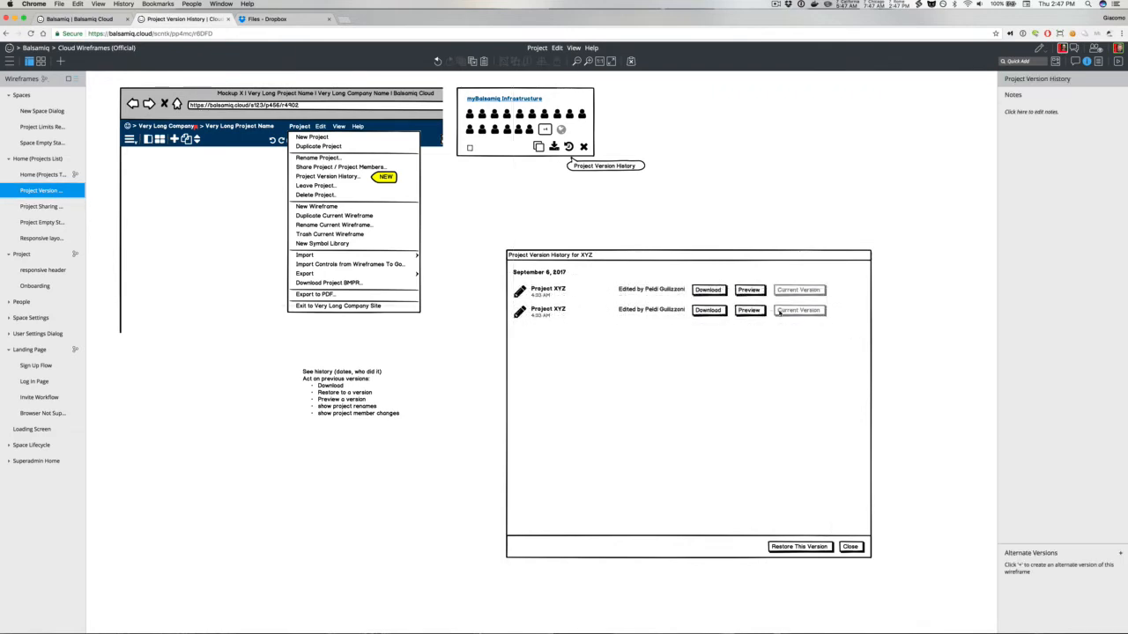
Step: Set the second row's last button state to Normal and rename it "Restore to This Version"
left_click(789, 314)
left_click(1039, 300)
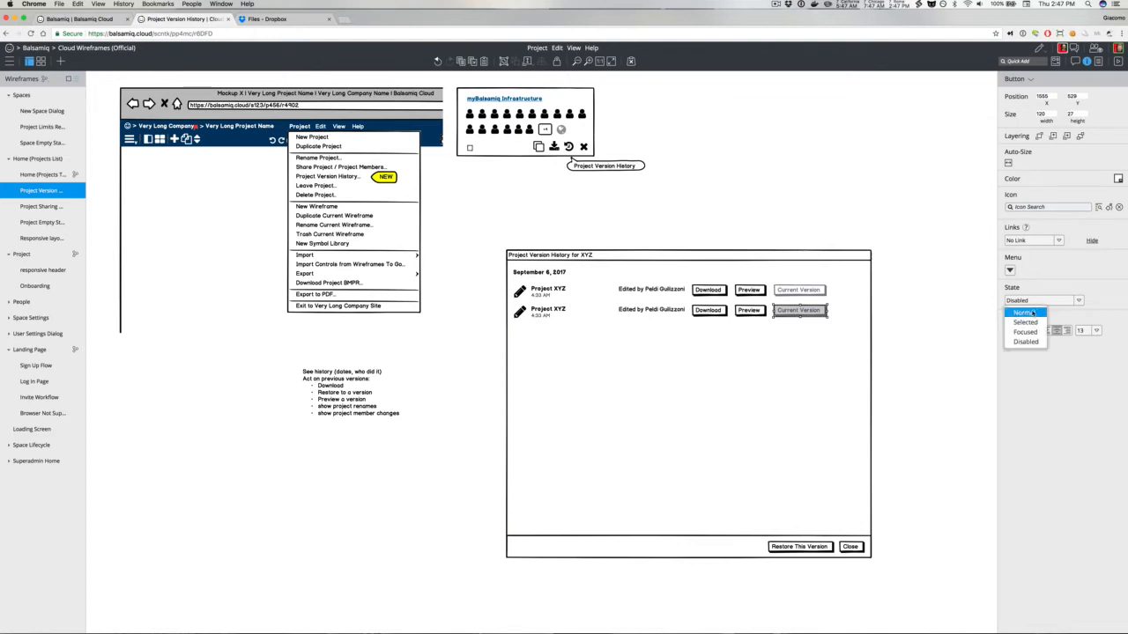
left_click(1022, 310)
key("Return")
type("Restore")
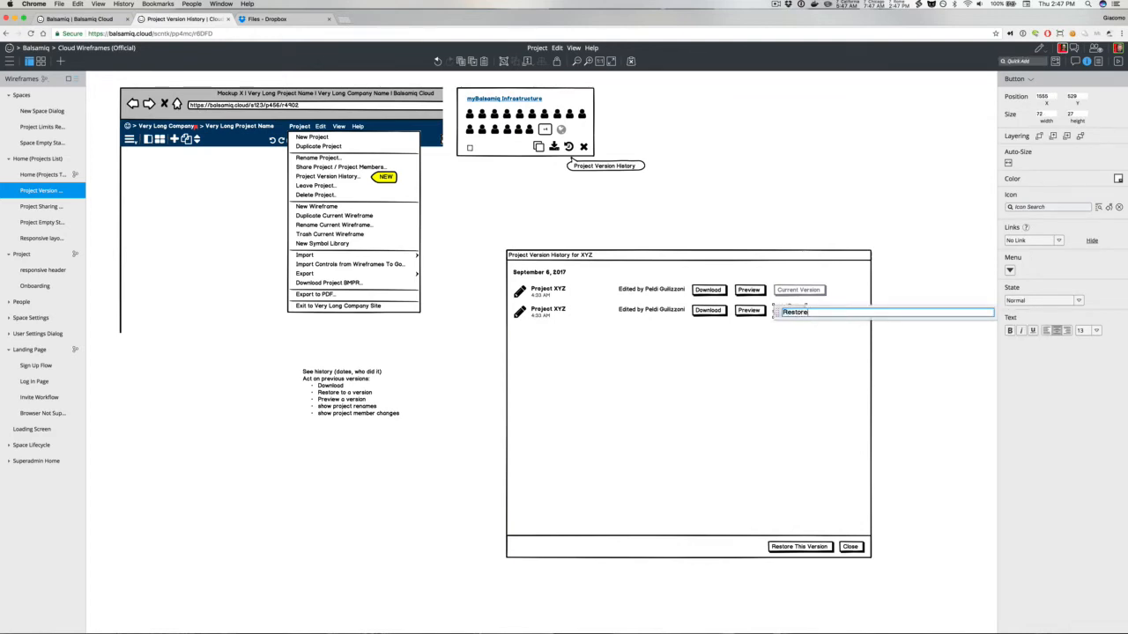
type(" to This Version")
key("Return")
Step: Widen the top Current Version button to match the Restore to This Version button
left_click(820, 292)
left_click_drag(826, 291, 848, 291)
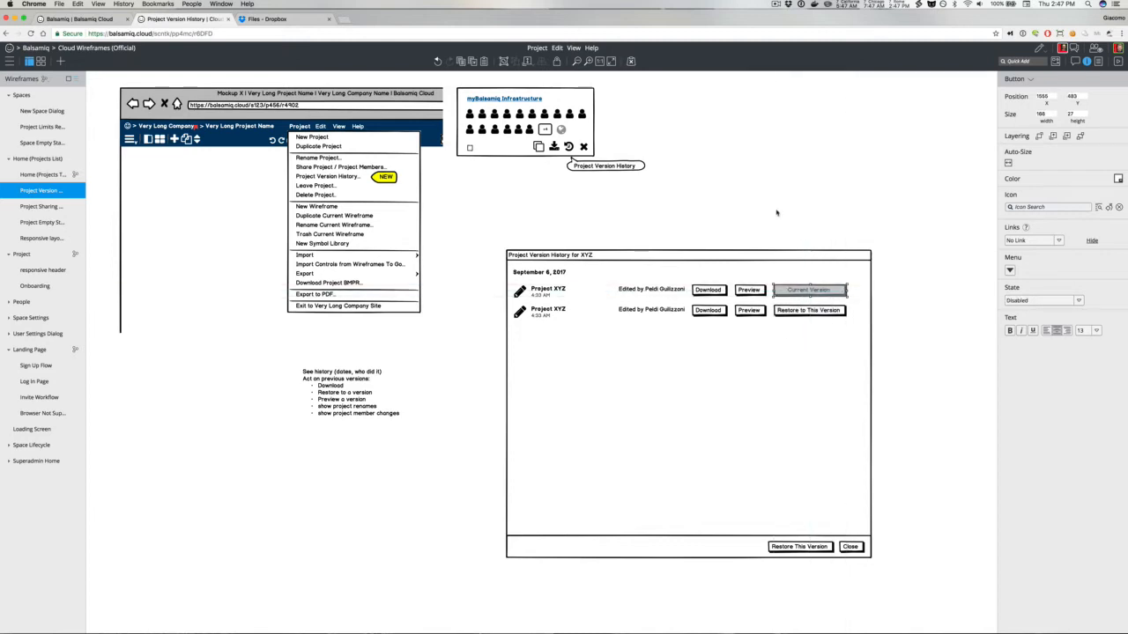
left_click(778, 212)
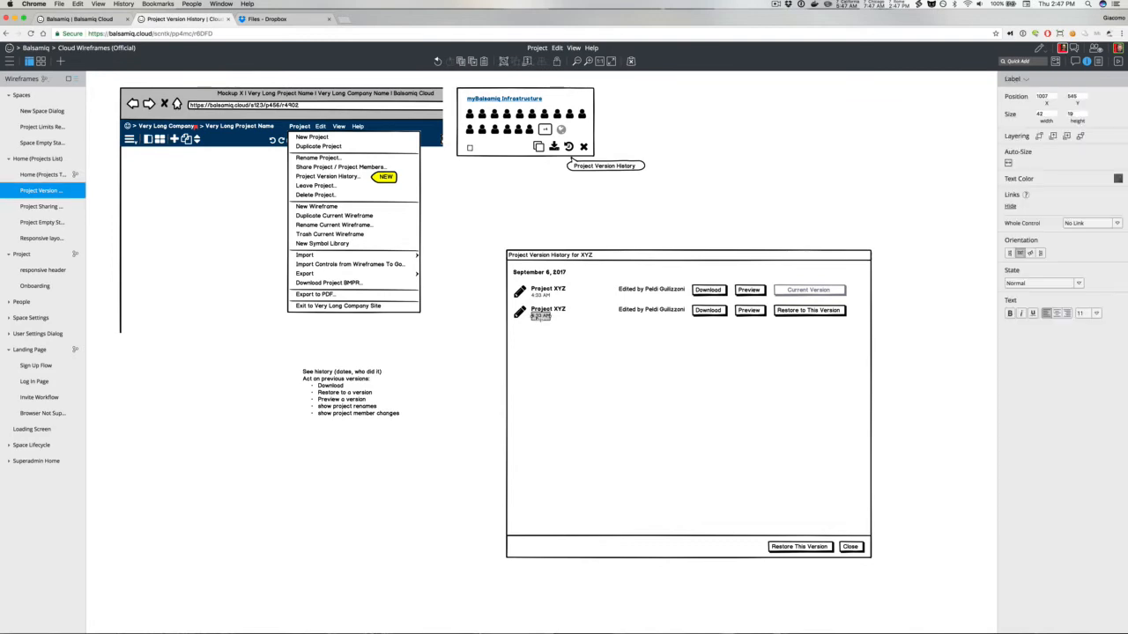
Step: Set the second row's time label to 3:10 AM
double_click(540, 318)
type("3:13 AM")
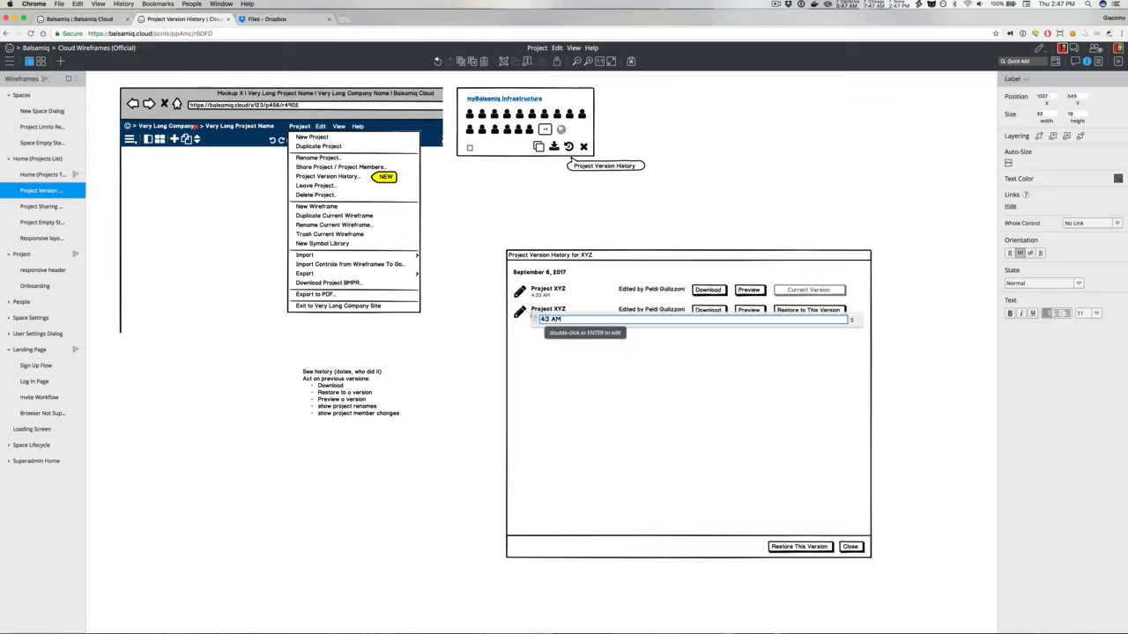
Step: Duplicate the second version row repeatedly, stacking seven evenly spaced rows down the dialog
left_click(477, 285)
left_click_drag(492, 305, 872, 334)
key("shift+Down")
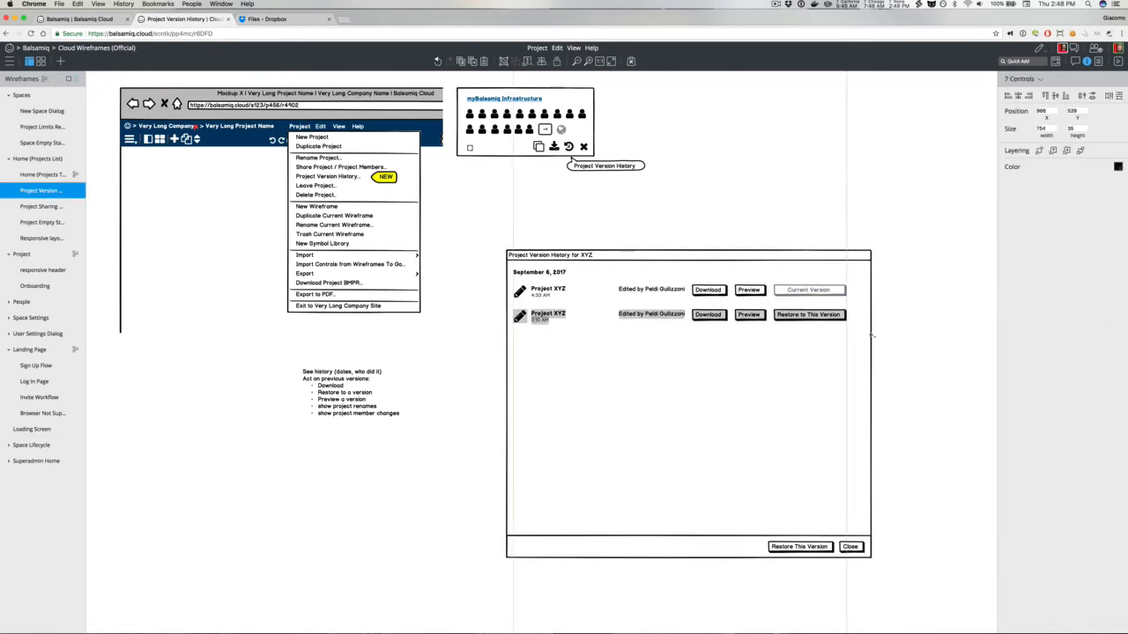
key("super+d")
key("shift+Left")
key("shift+Down")
key("shift+Down")
key("shift+Down")
key("shift+Down")
key("shift+Down")
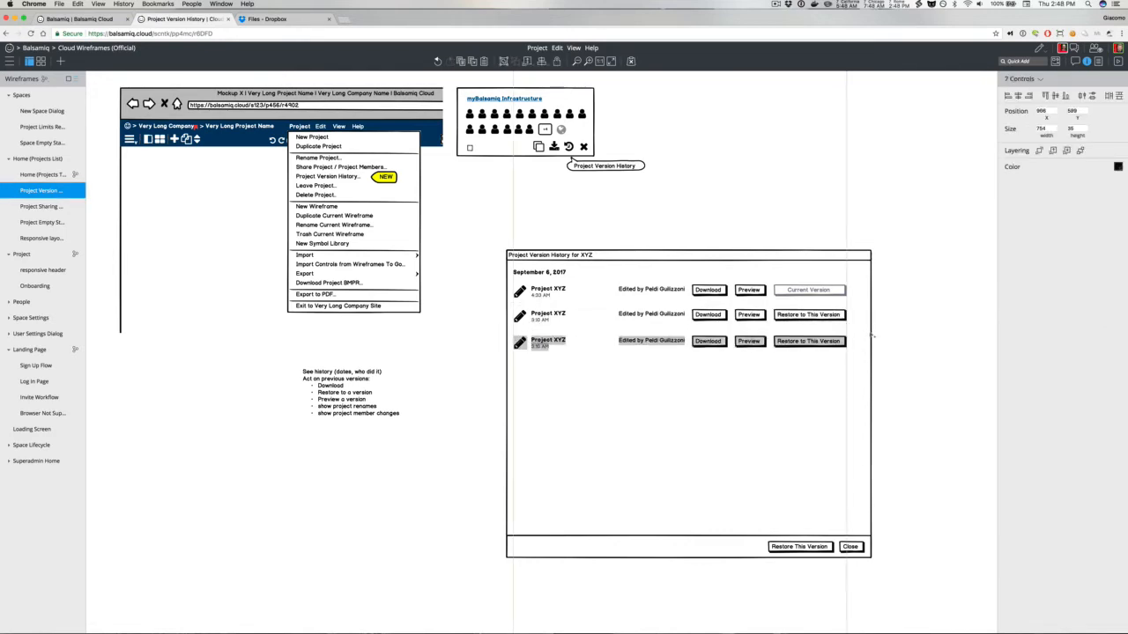
key("shift+Up")
key("super+d")
key("super+d")
key("super+d")
key("super+d")
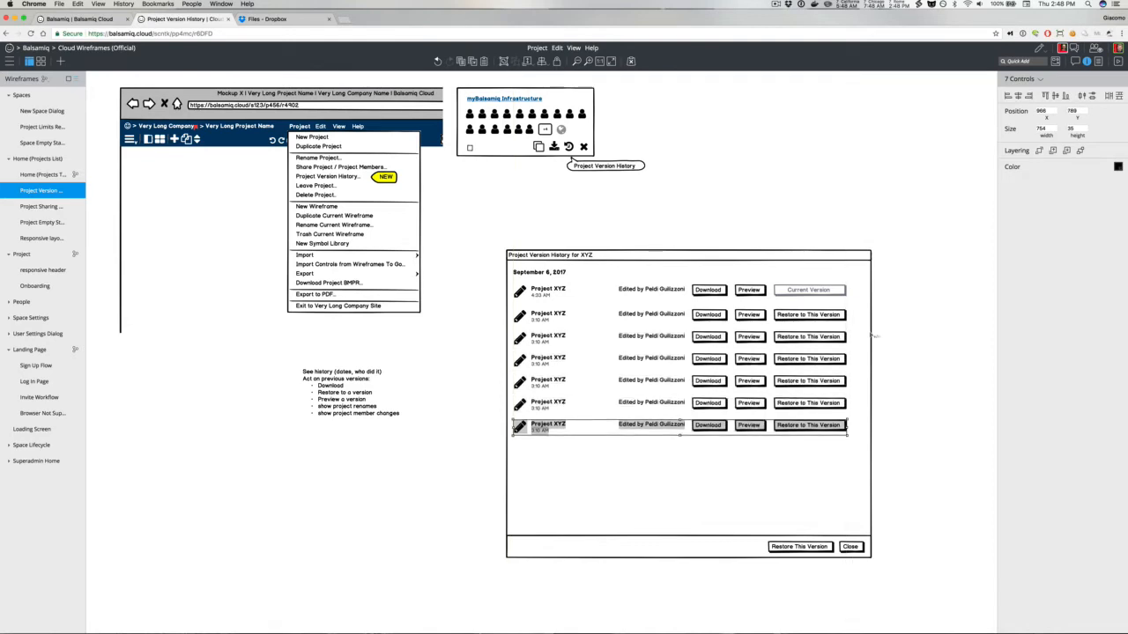
Step: Rename the bottom row's project label to New Project
left_click(465, 352)
left_click(555, 358)
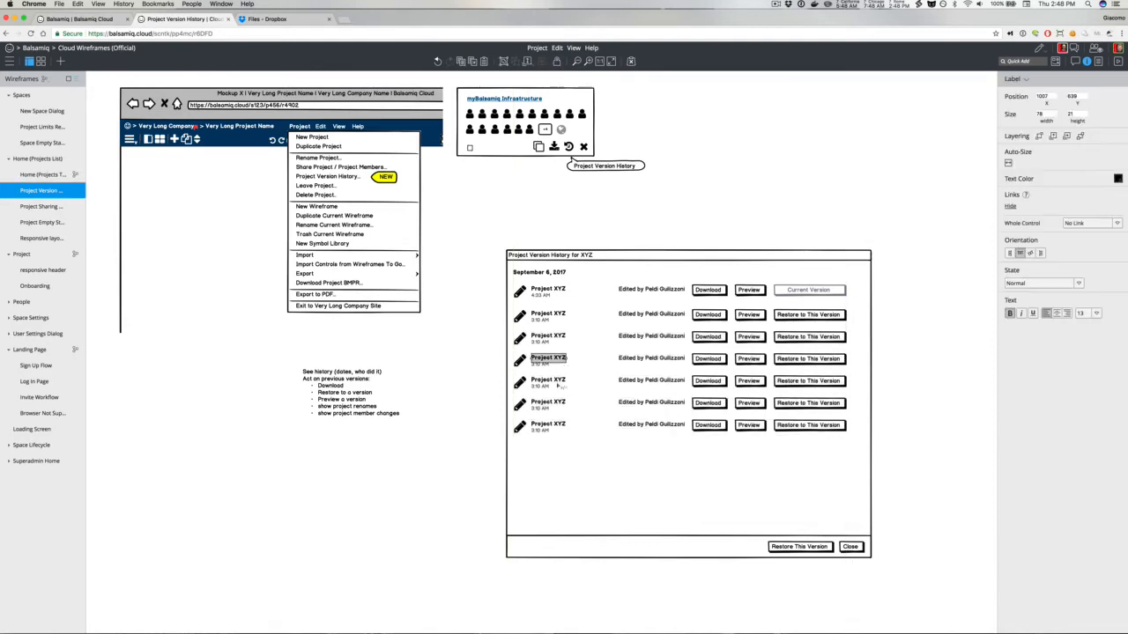
left_click(552, 382)
double_click(550, 422)
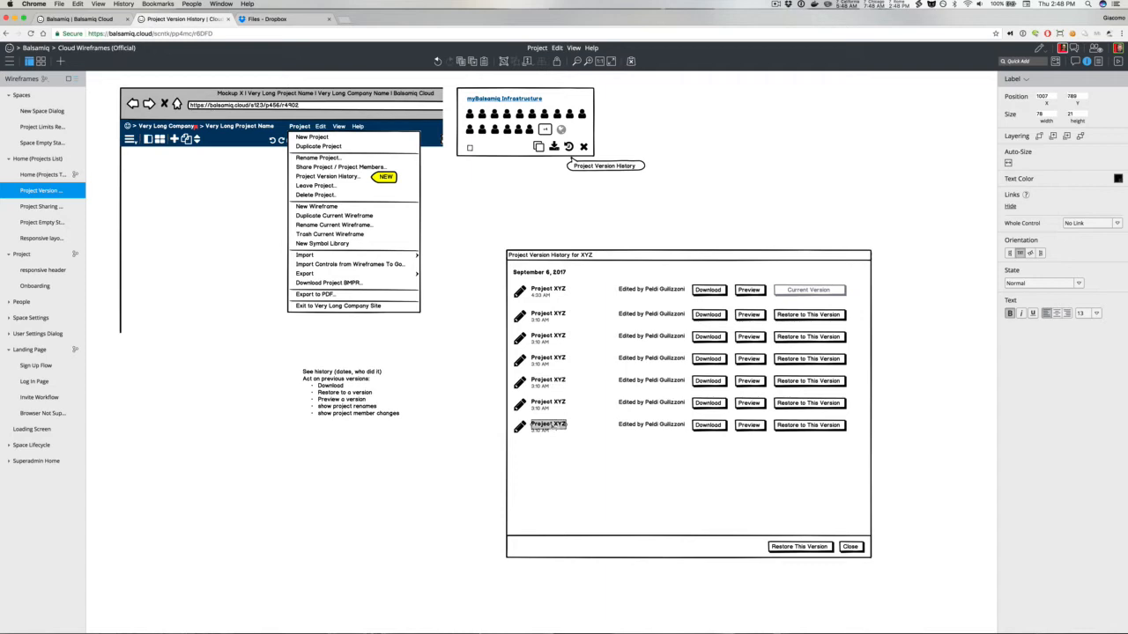
type("New Project")
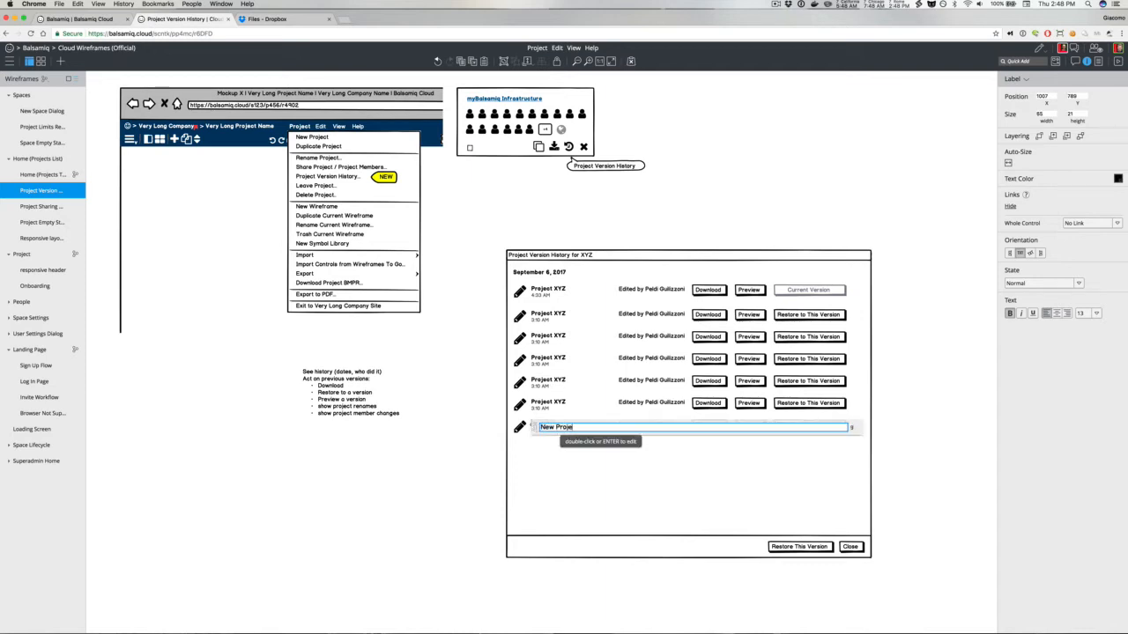
left_click(494, 432)
Step: Change the bottom row's action text so it reads Created by instead of Edited by
left_click(519, 427)
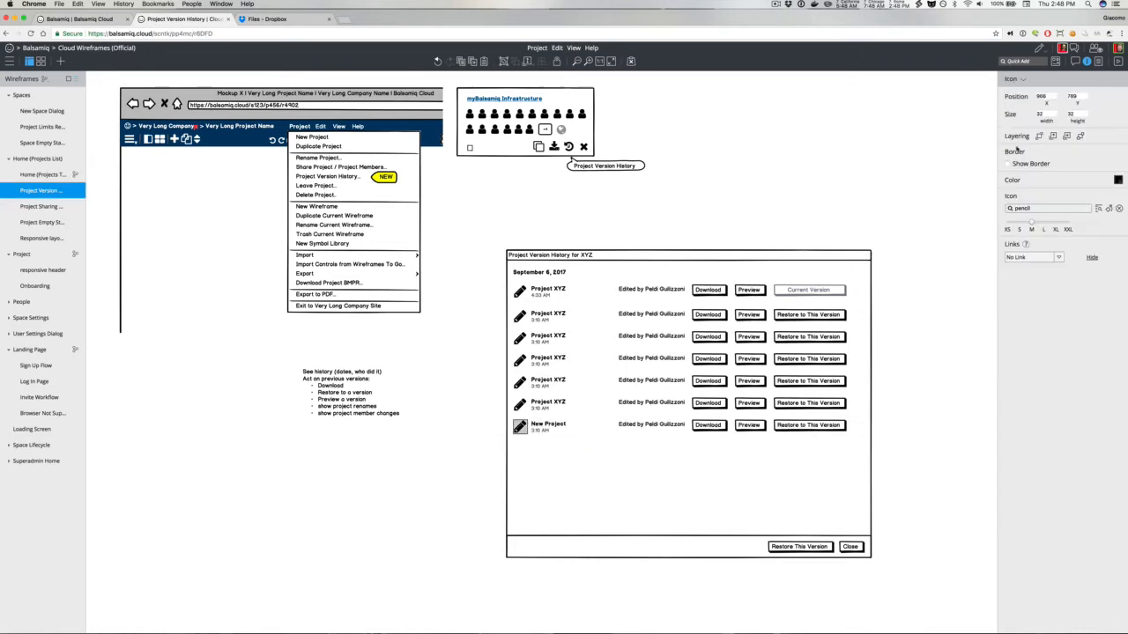
left_click(1032, 59)
double_click(642, 425)
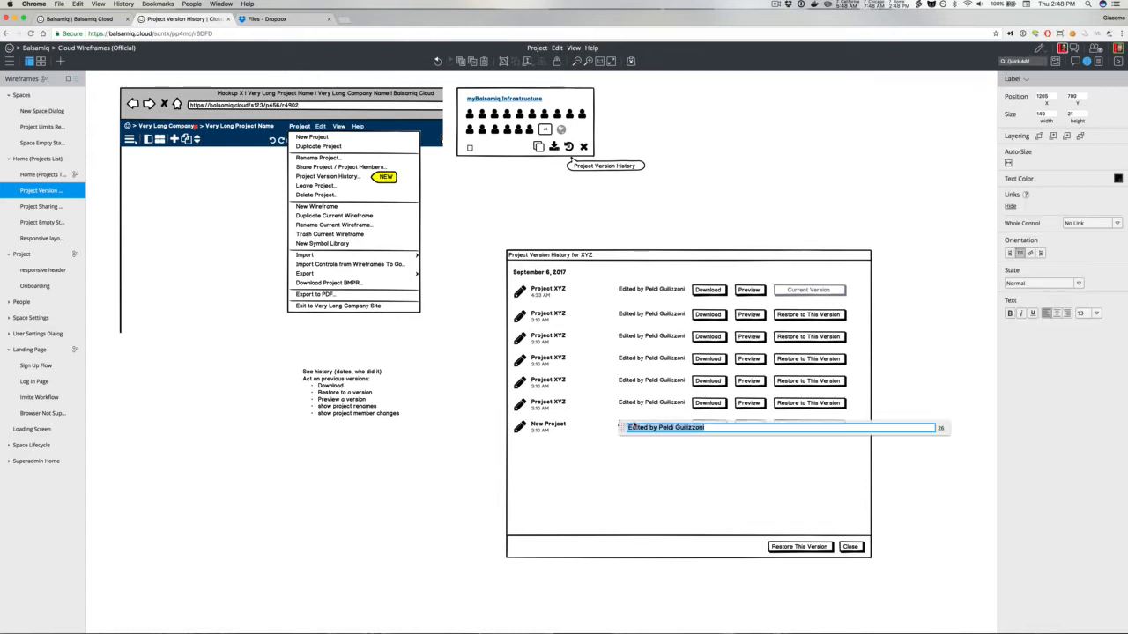
double_click(636, 427)
type("Renamed")
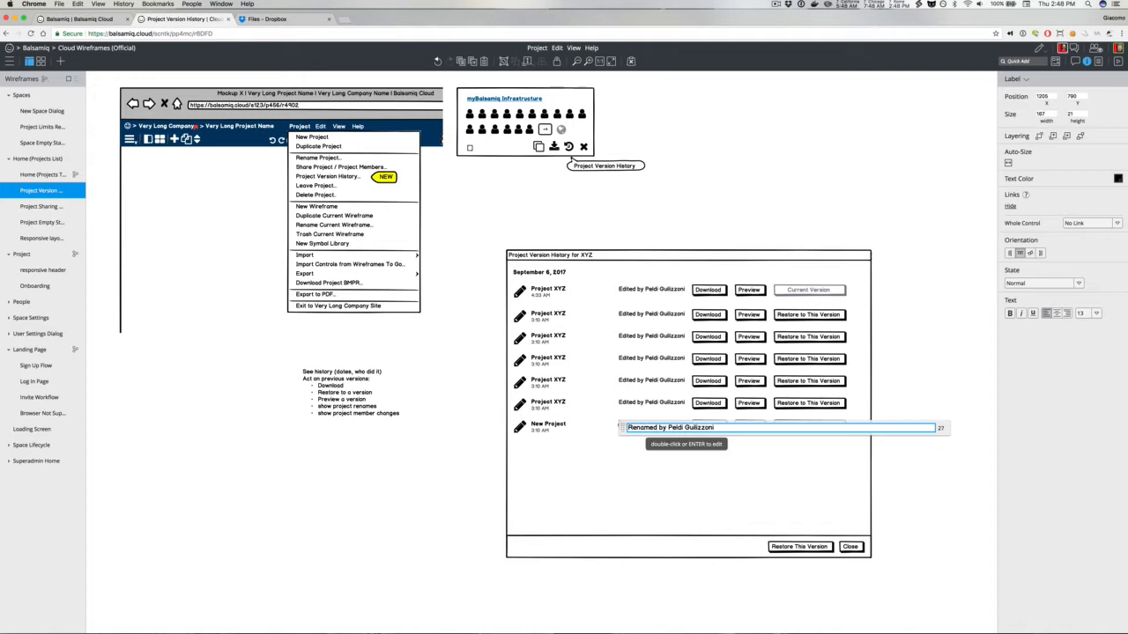
double_click(641, 428)
type("Created")
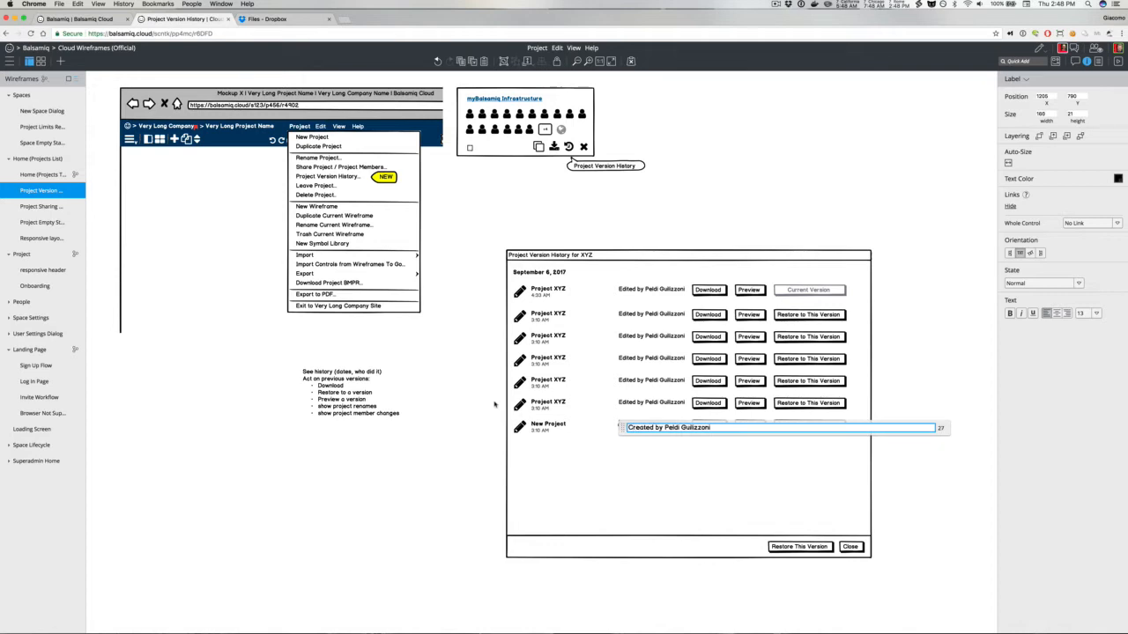
left_click(495, 405)
Step: Add a plus icon and set the bottom row's icon to plus
left_click(520, 429)
left_click(1021, 59)
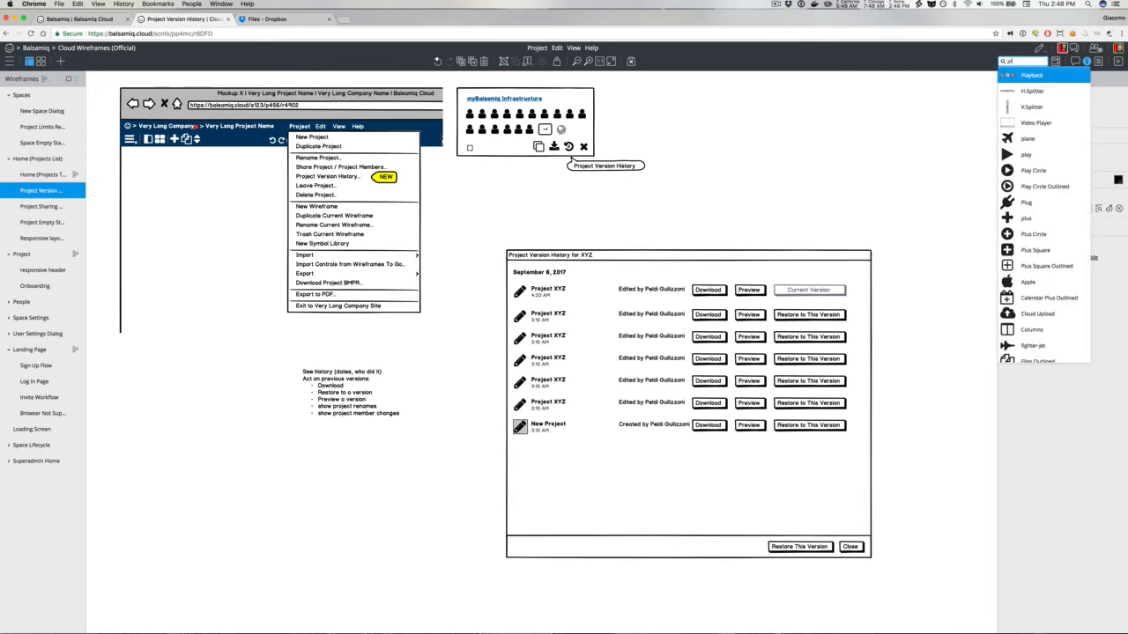
type("plu")
left_click(1026, 92)
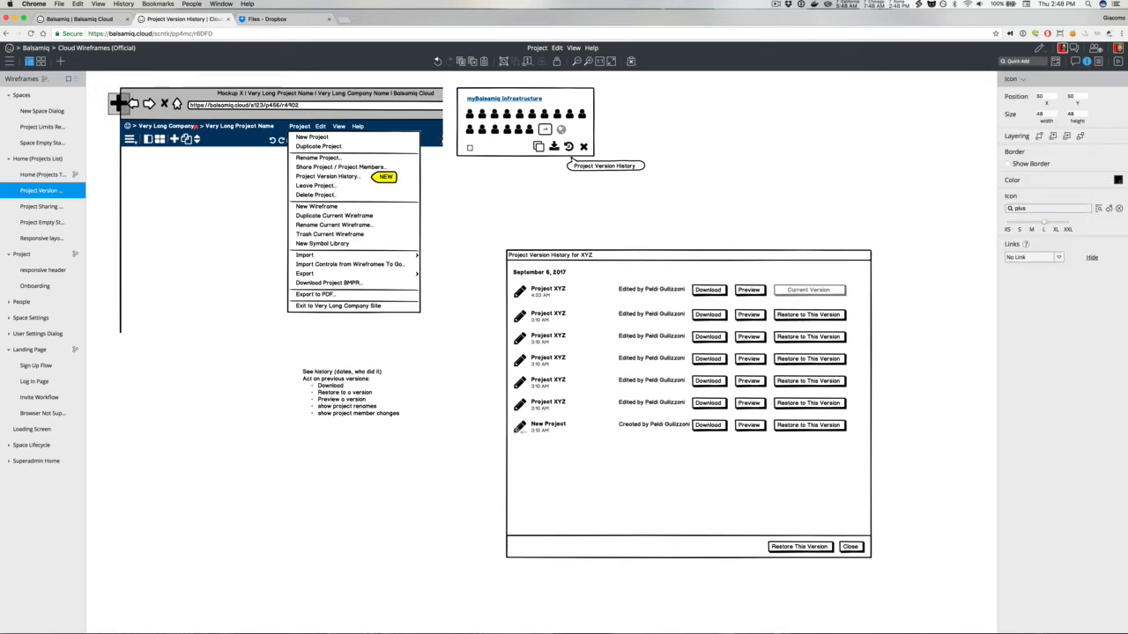
left_click(522, 430)
left_click(1056, 208)
type("plu")
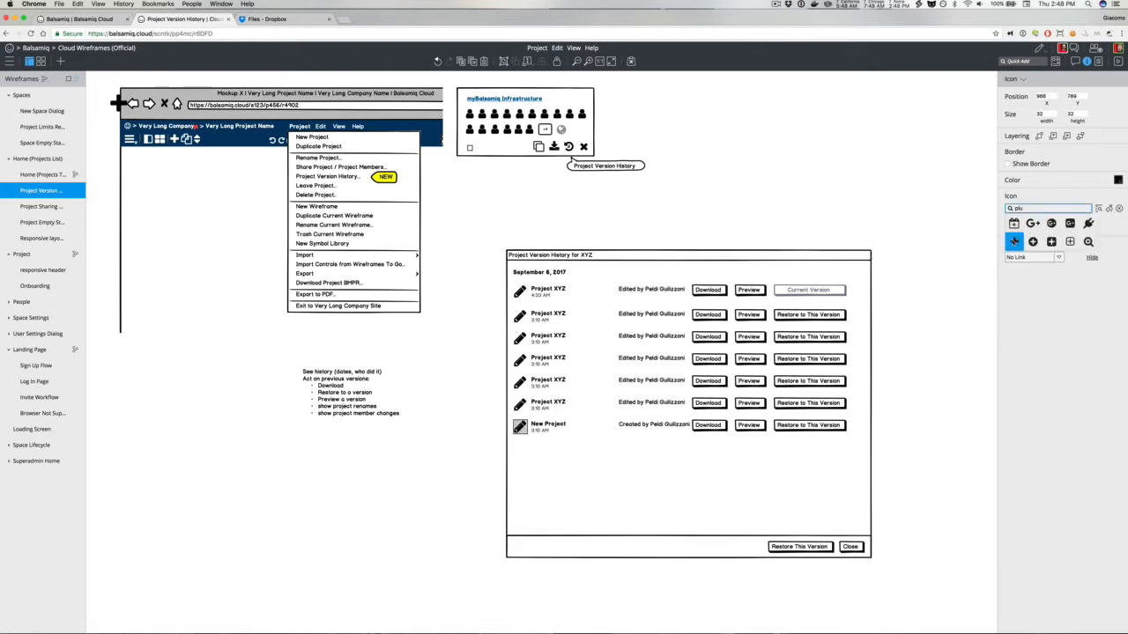
left_click(1018, 242)
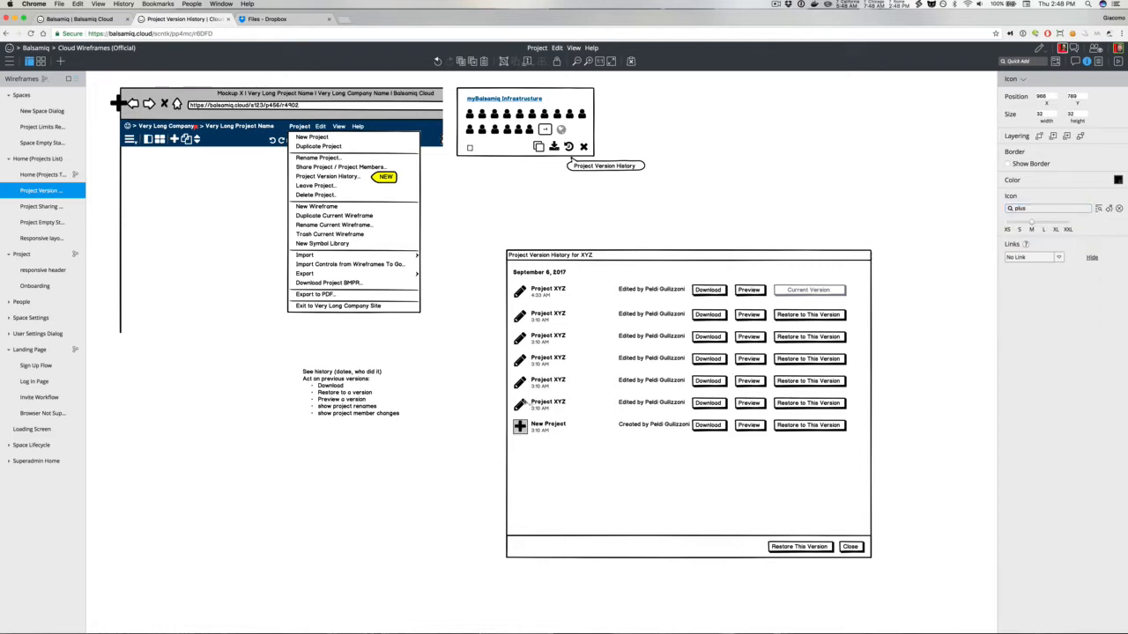
Step: Change the sixth row's action text so it reads Renamed by instead of Edited by
double_click(627, 405)
type("Renamed")
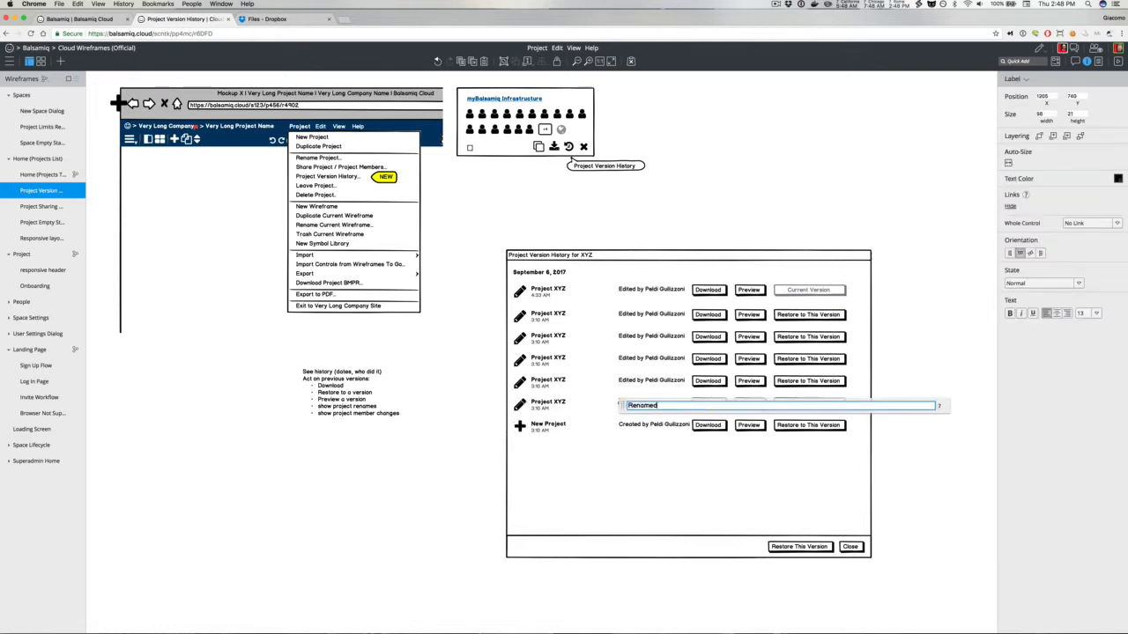
key("super+z")
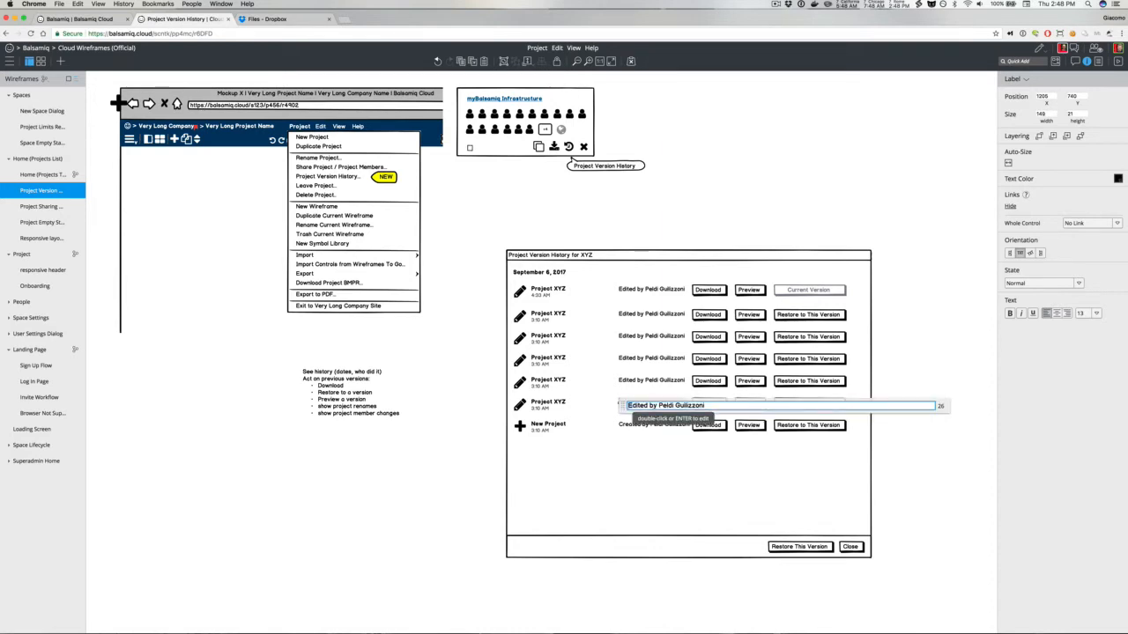
type("Renamed")
left_click(600, 233)
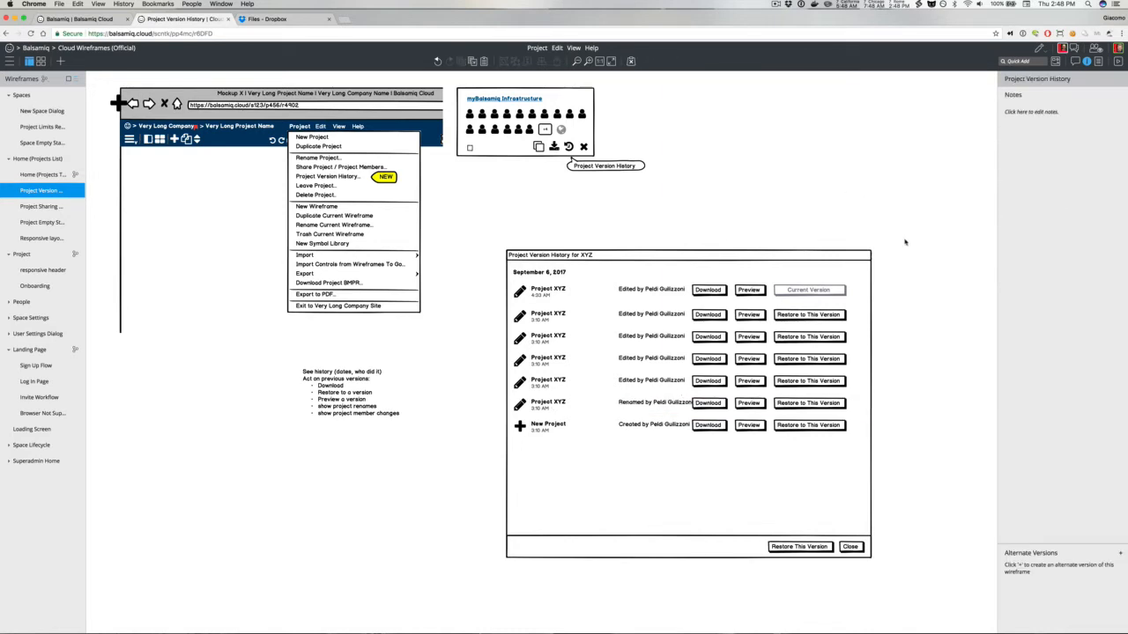
Step: Select the rows' buttons and labels and shift them further right inside the dialog
left_click_drag(914, 264, 686, 456)
key("shift+Right")
key("shift+Right")
key("shift+Right")
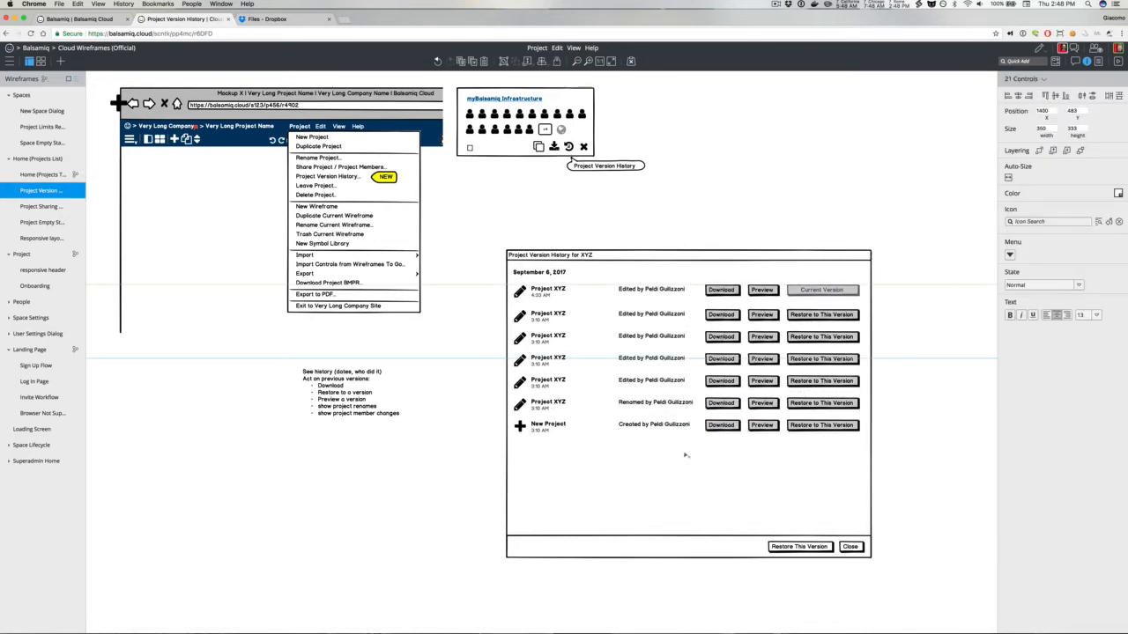
key("shift+Right")
key("shift+Right")
key("shift+Right")
key("shift+Right")
key("shift+Right")
key("shift+Right")
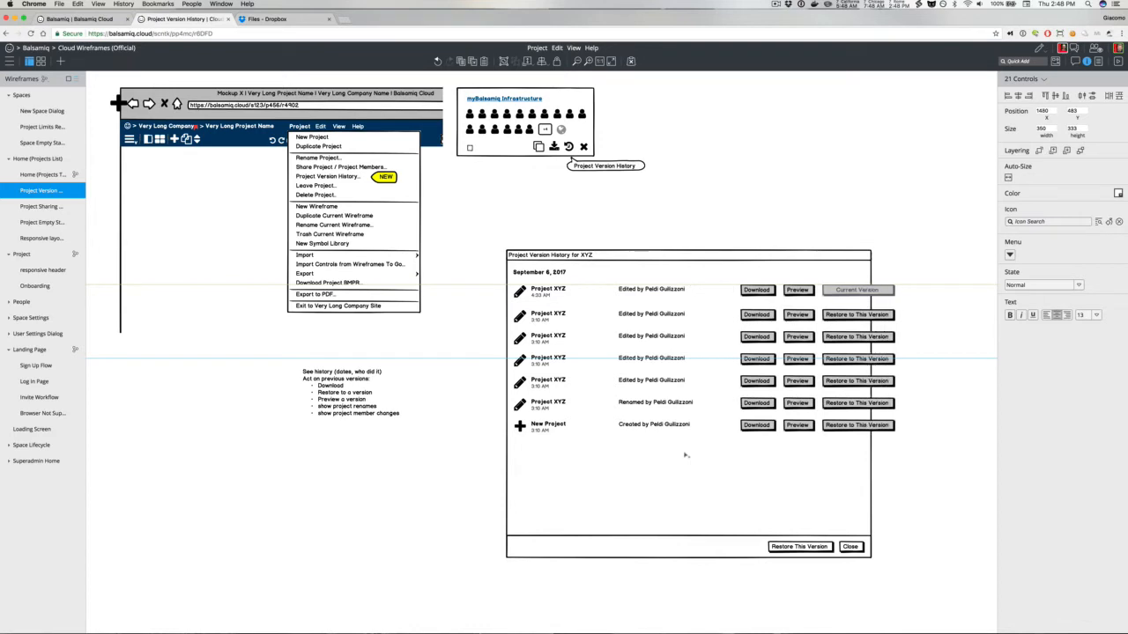
Step: Set the fifth row's icon to the add-user icon found by searching user
left_click(520, 384)
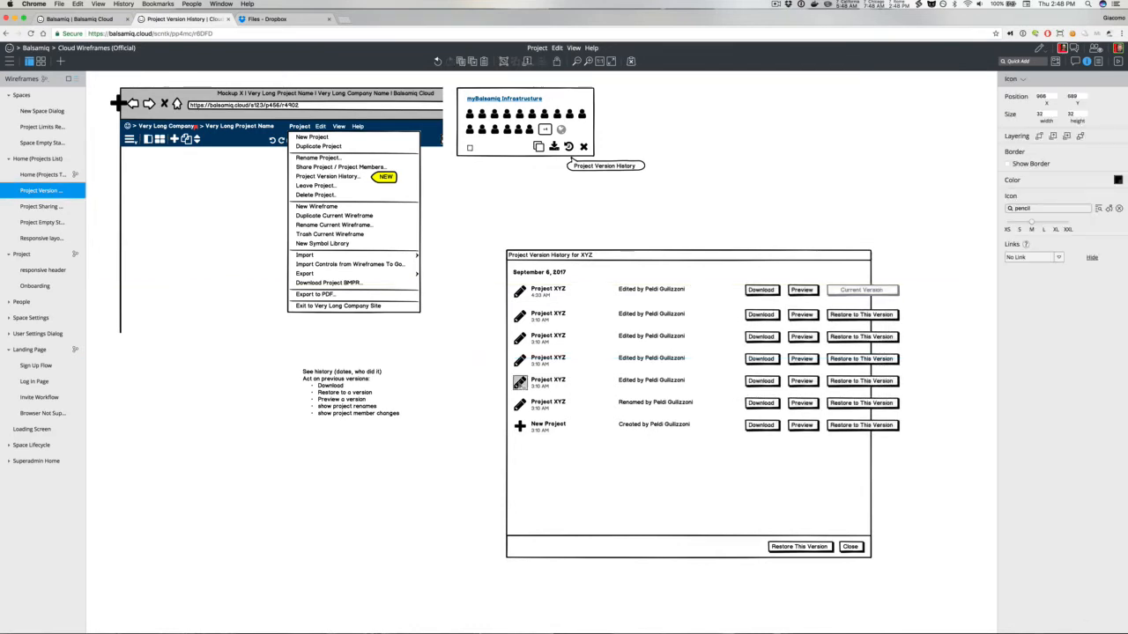
left_click(1032, 208)
type("peopl")
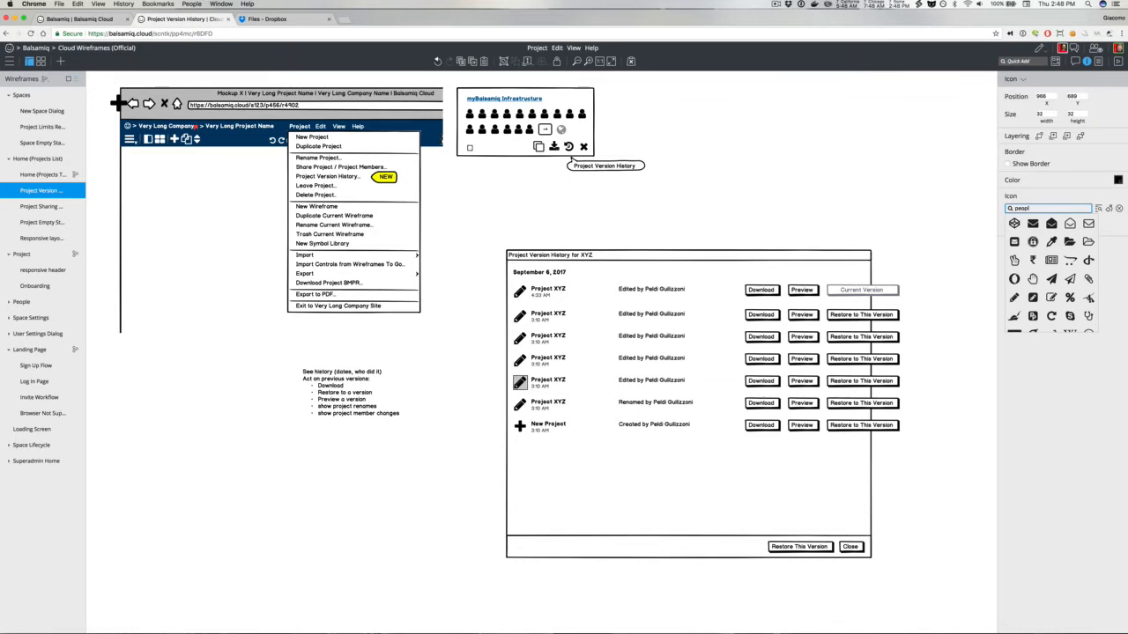
key("super+a")
type("user")
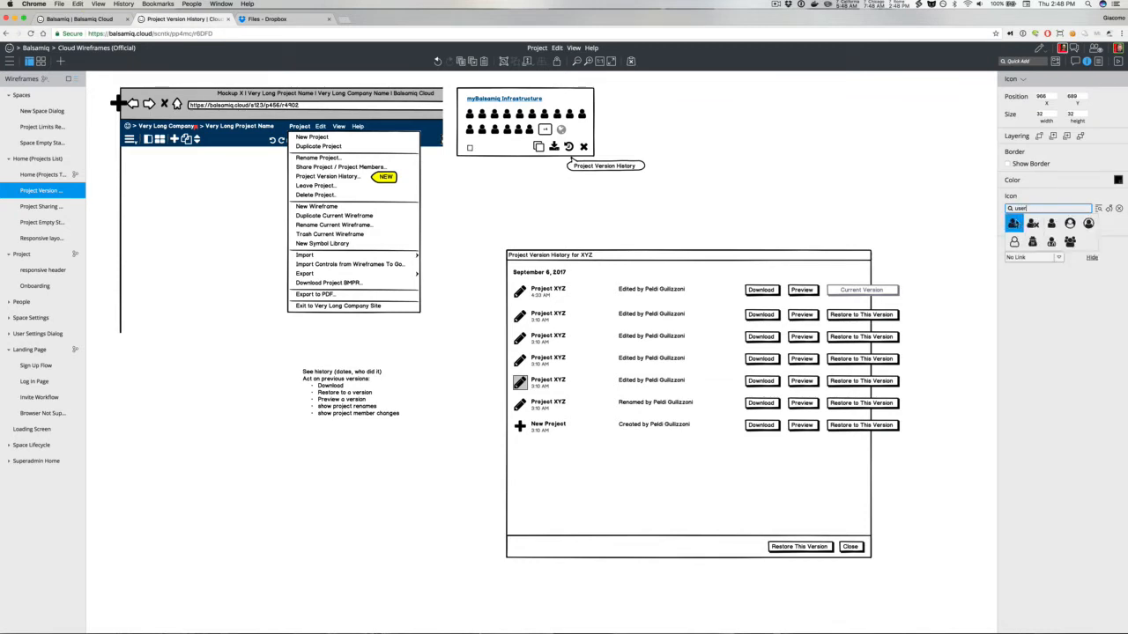
left_click(1013, 223)
Step: Rewrite the fifth row's action text as an invitation naming the inviting and invited team members
double_click(637, 384)
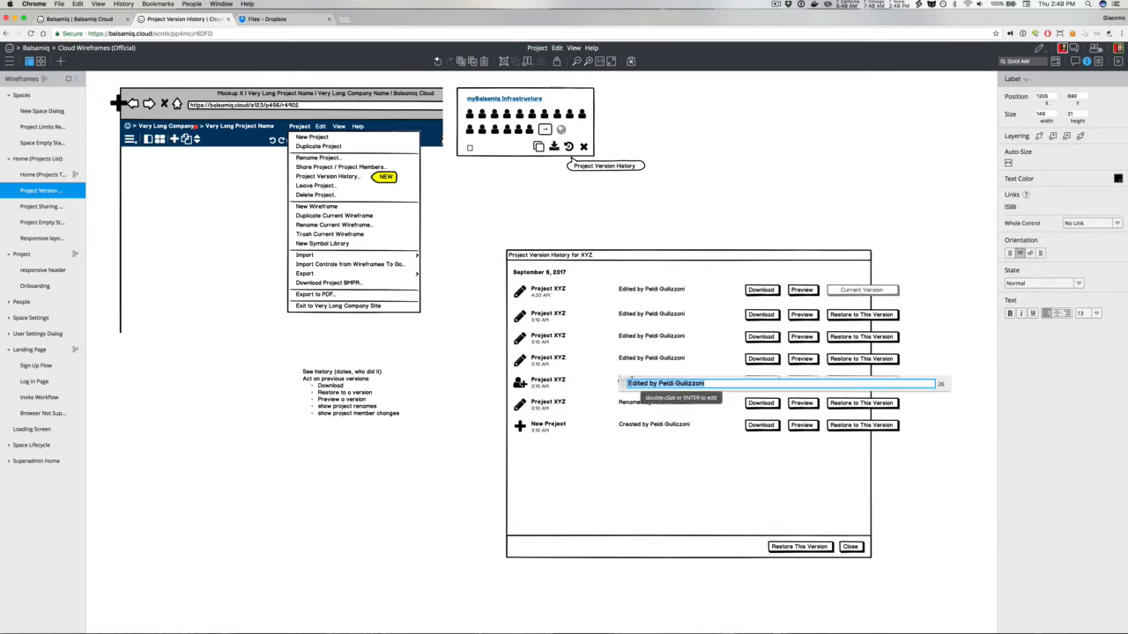
left_click(647, 215)
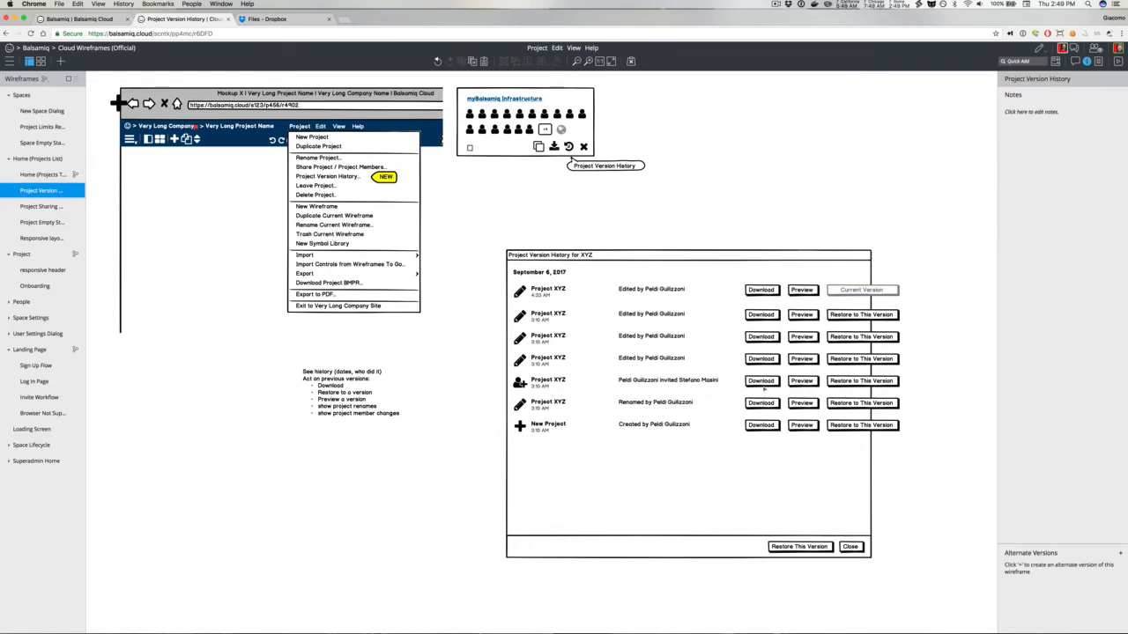
Step: Delete the Download, Preview and Restore to This Version buttons from the fifth row
left_click(763, 383)
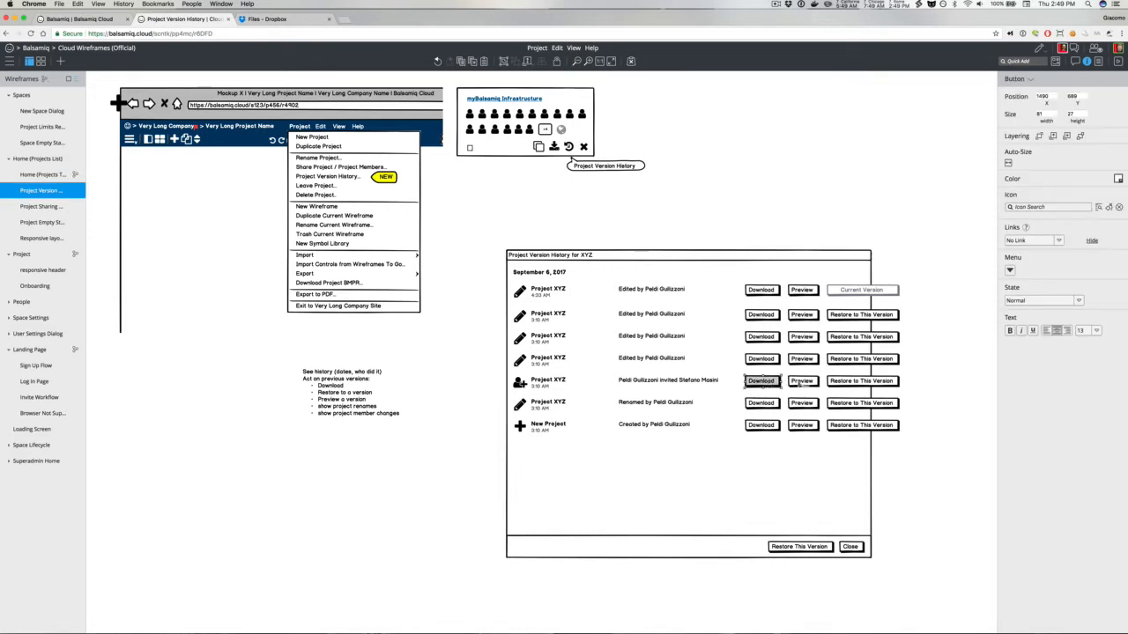
key("BackSpace")
left_click(801, 380)
key("BackSpace")
left_click(846, 382)
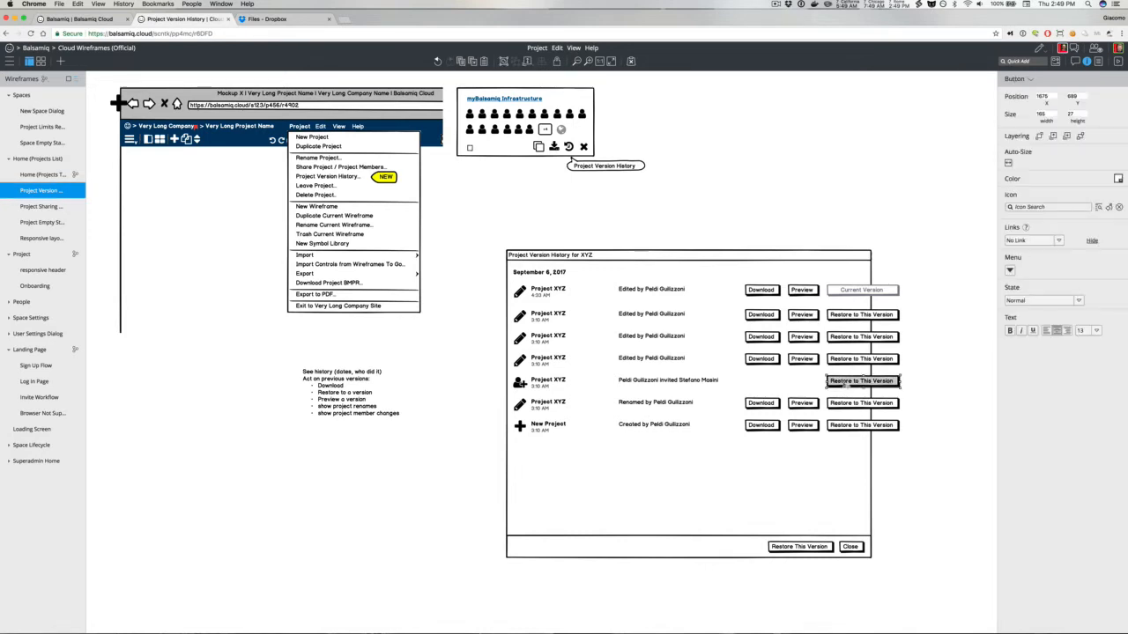
key("BackSpace")
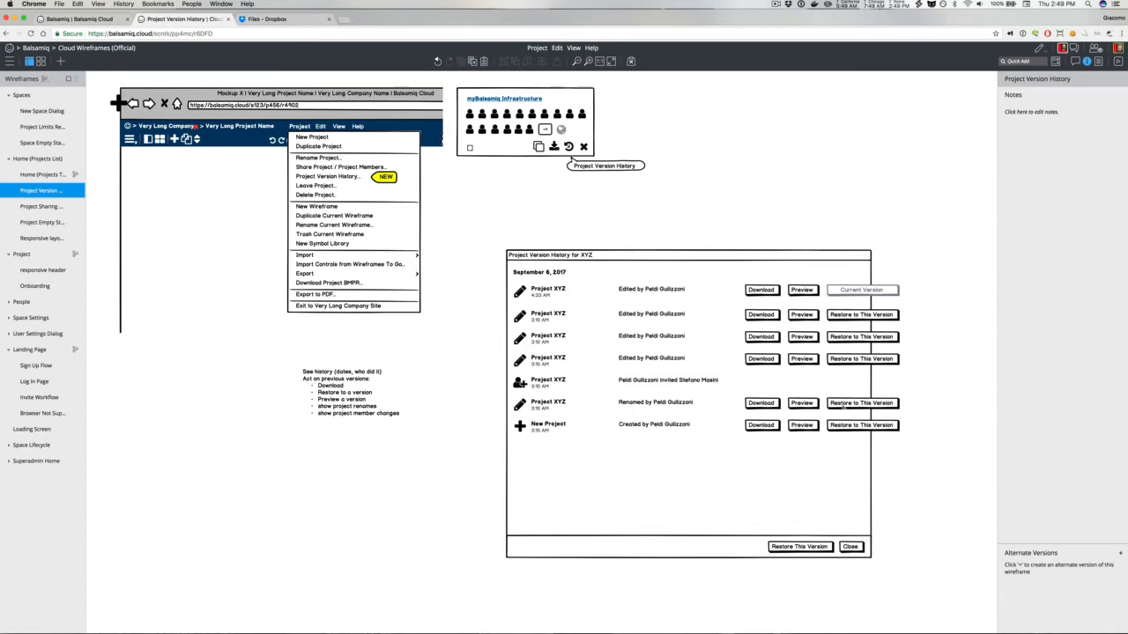
left_click(845, 403)
key("BackSpace")
left_click(801, 402)
key("BackSpace")
left_click(753, 403)
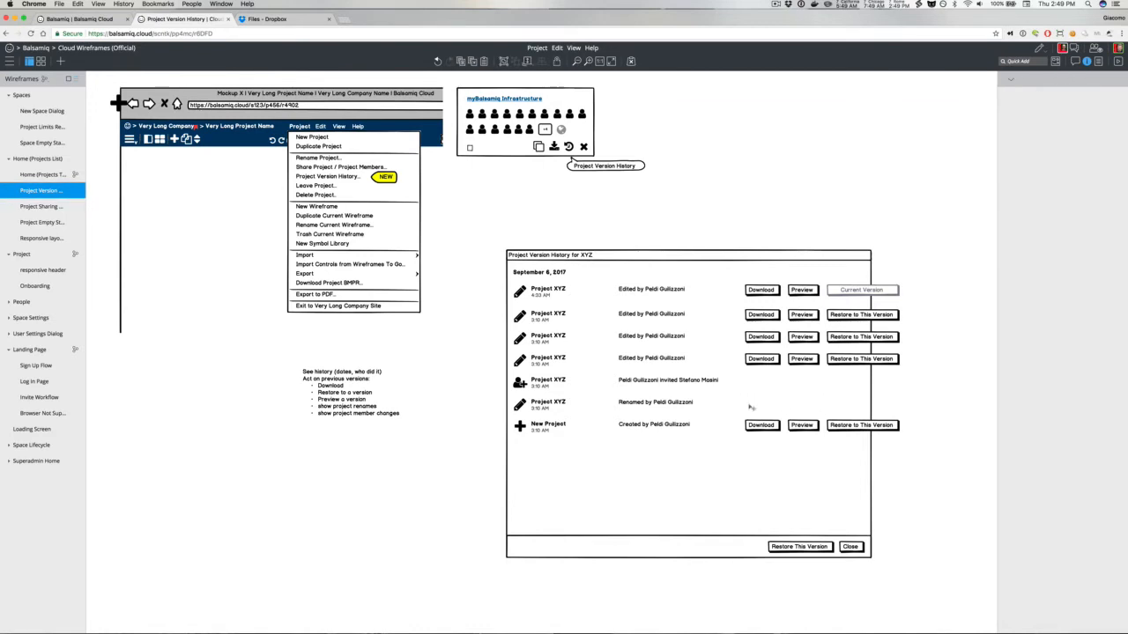
key("BackSpace")
key("super+z")
key("super+z")
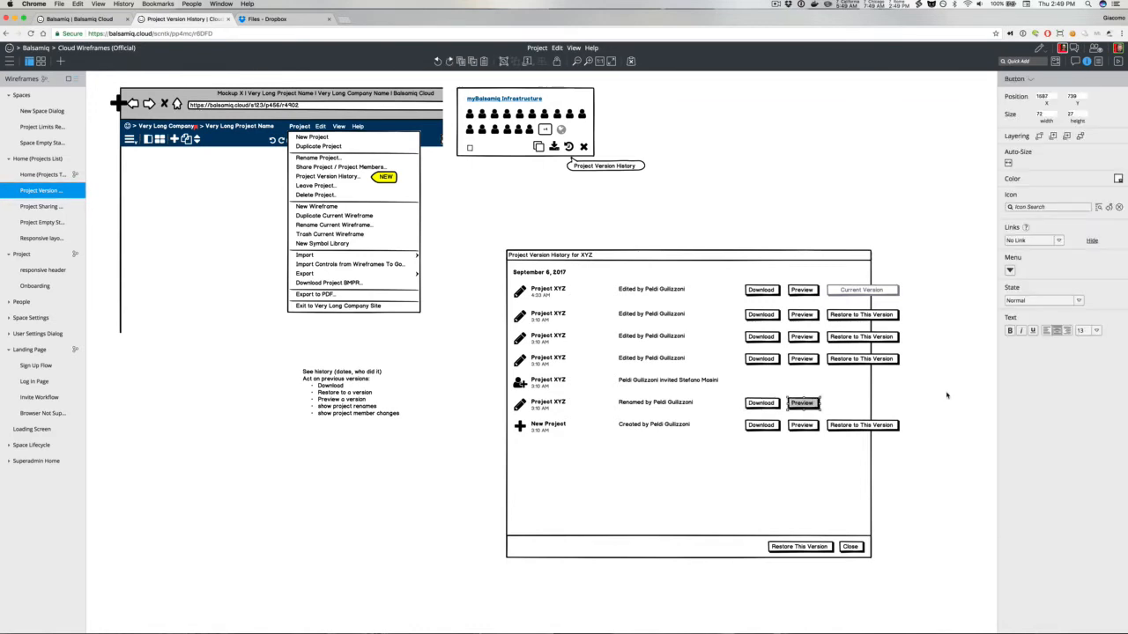
key("super+z")
left_click(947, 413)
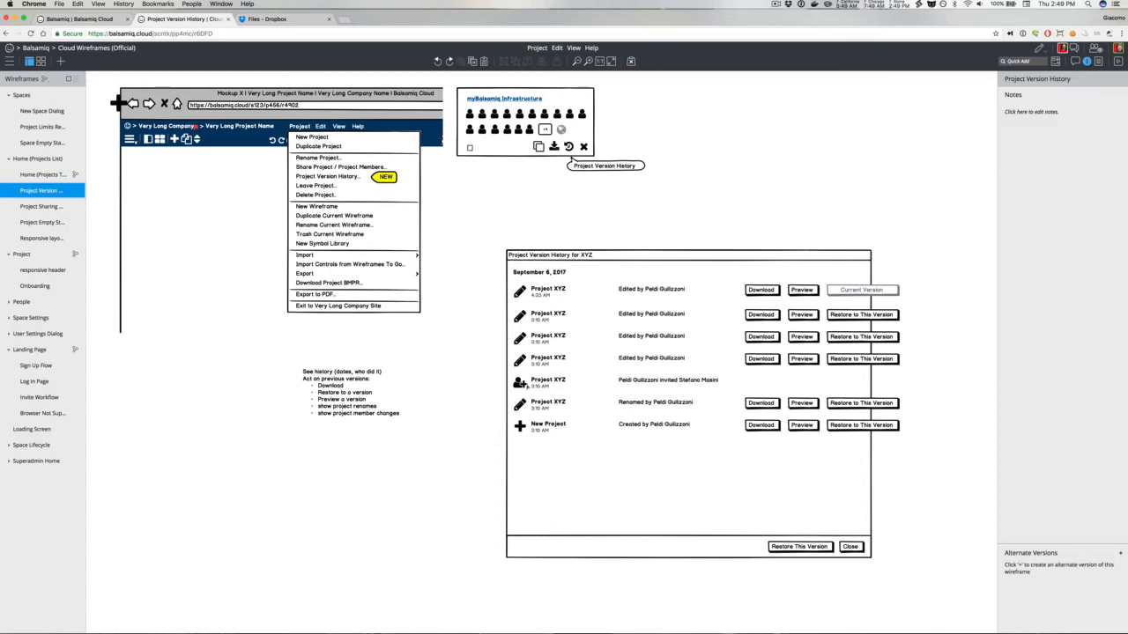
Step: Widen the version history dialog window
left_click(521, 383)
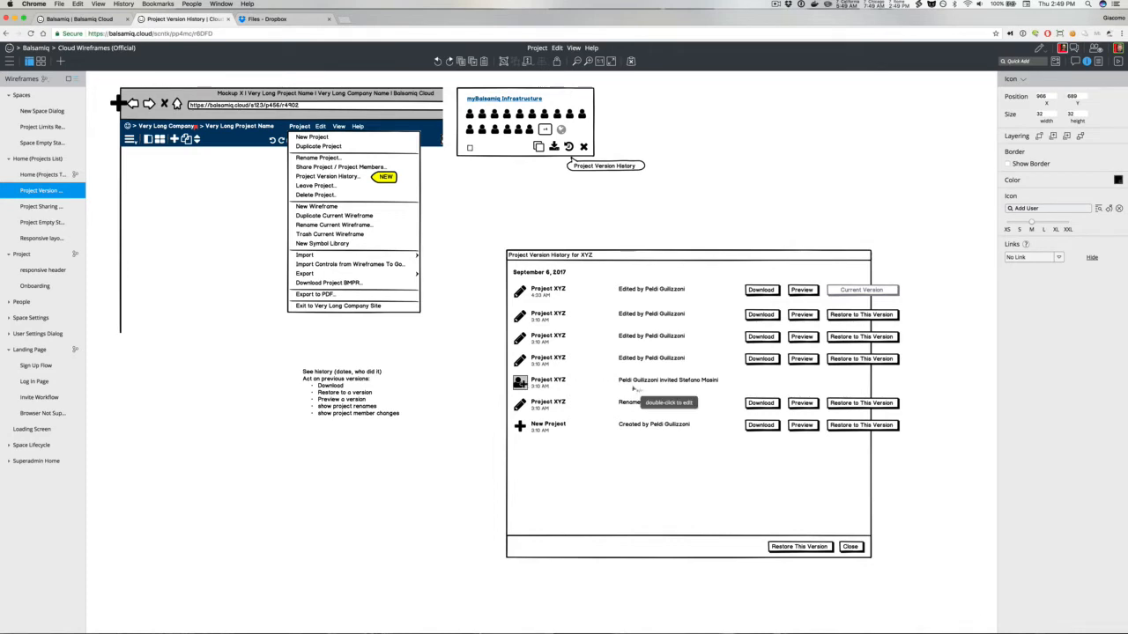
left_click(470, 384)
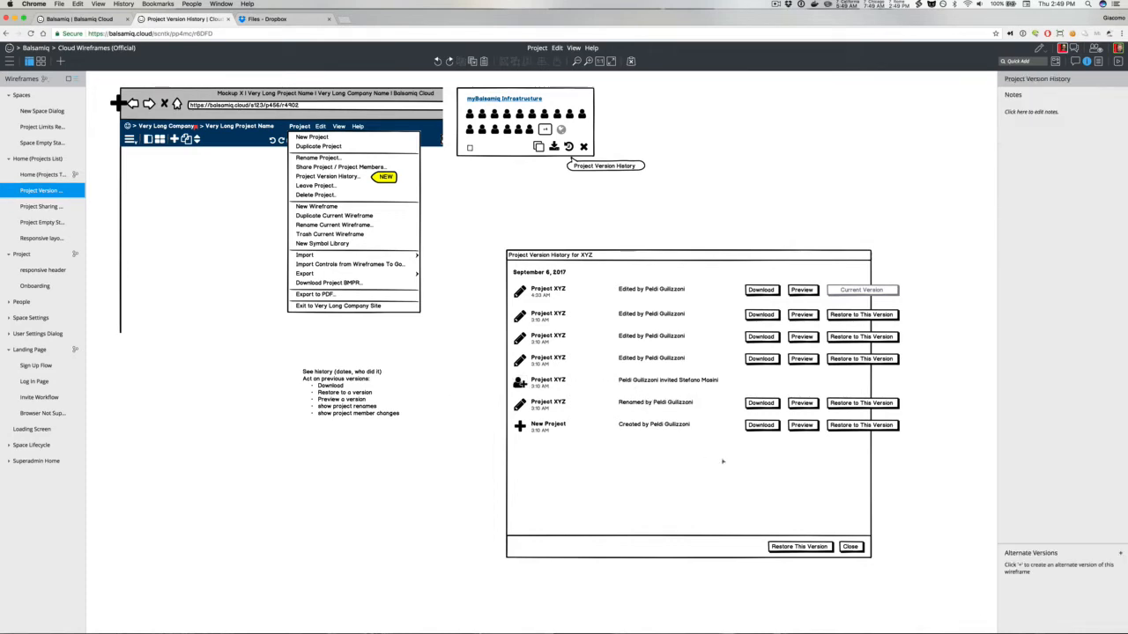
left_click(722, 461)
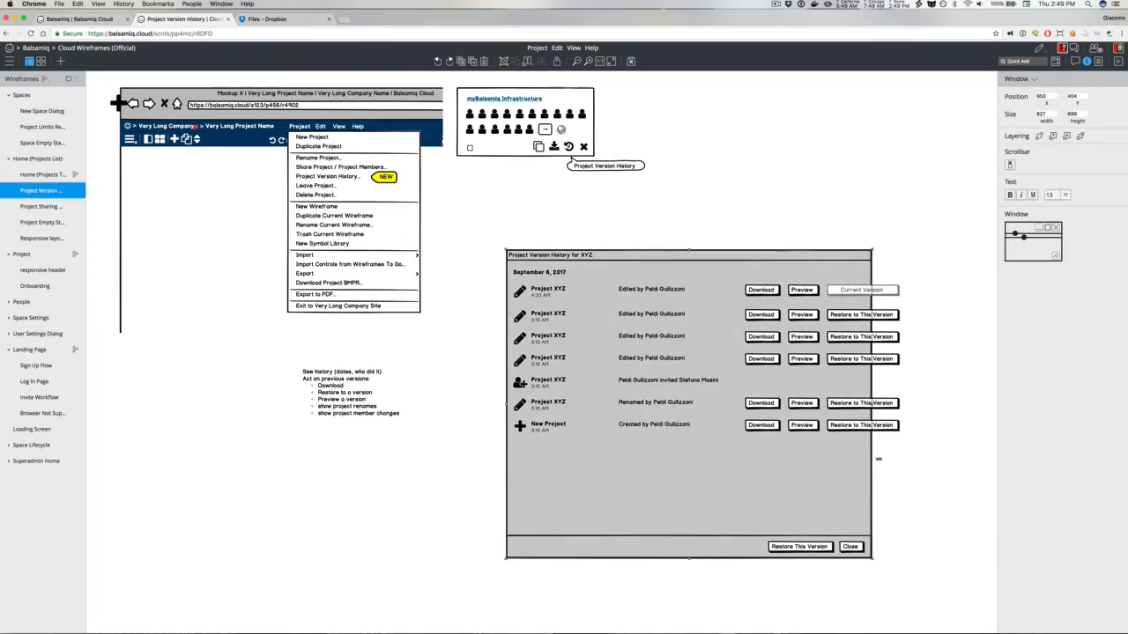
left_click_drag(878, 458, 905, 476)
left_click(943, 483)
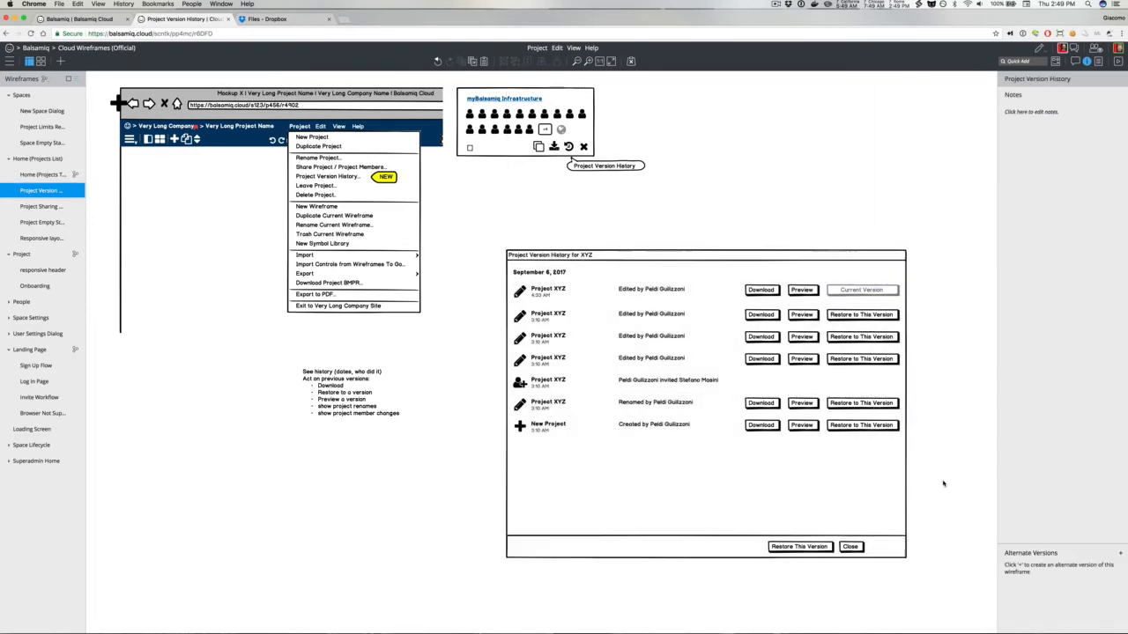
Step: Delete the footer Restore This Version button and move Close to the dialog's right corner
left_click(798, 546)
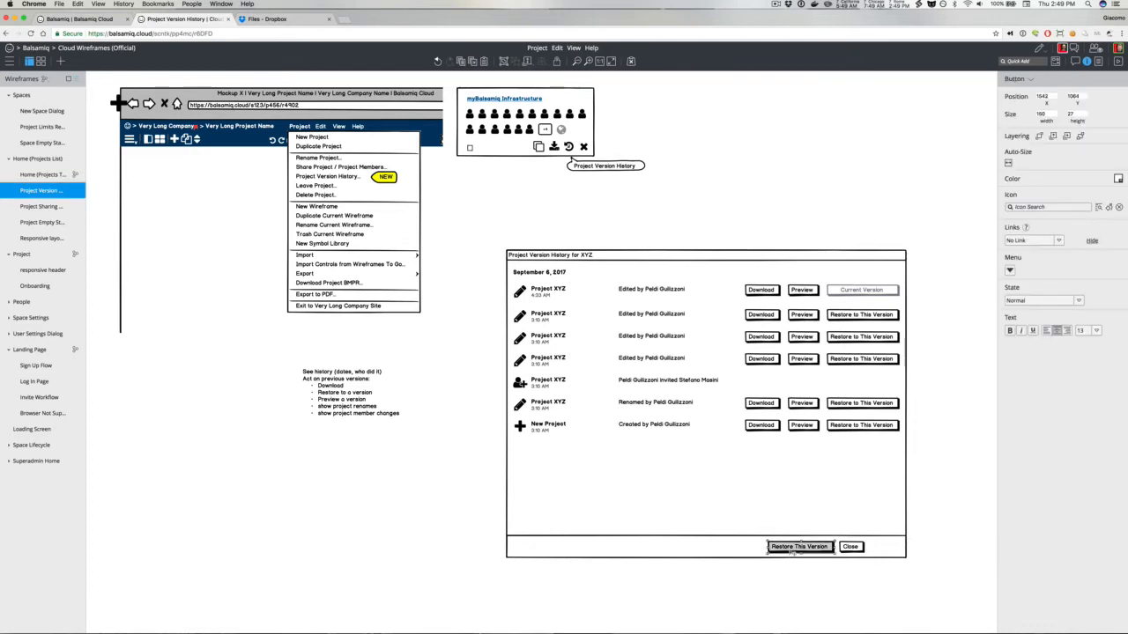
key("Delete")
left_click(849, 546)
left_click_drag(849, 546, 886, 546)
Step: Enable the close button in the dialog window's title bar
left_click(877, 523)
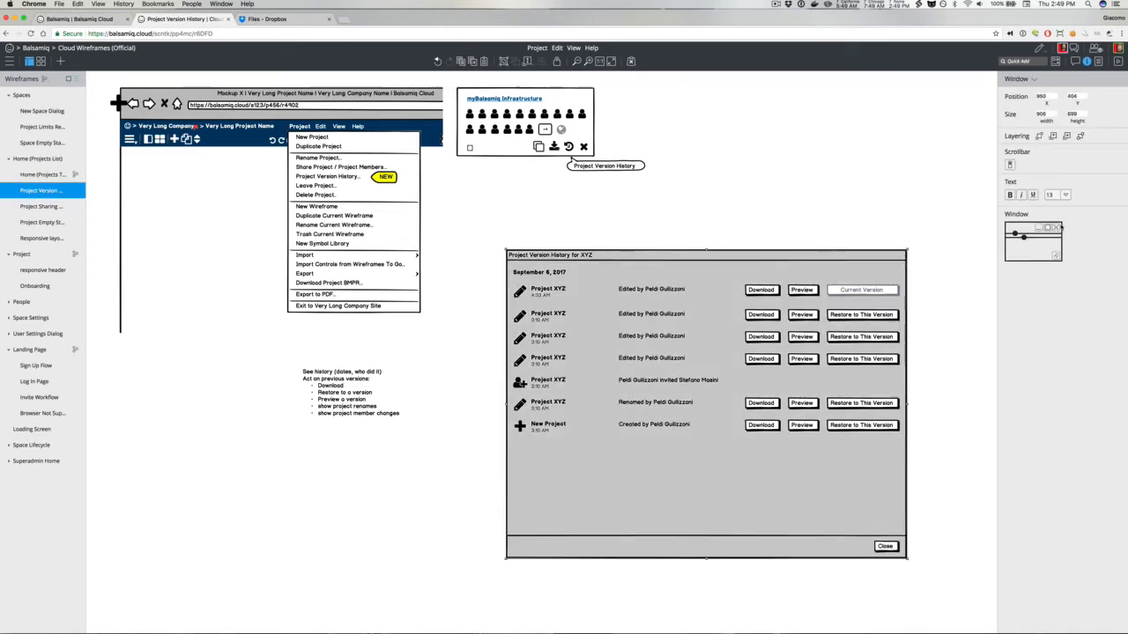
left_click(1060, 228)
left_click(888, 206)
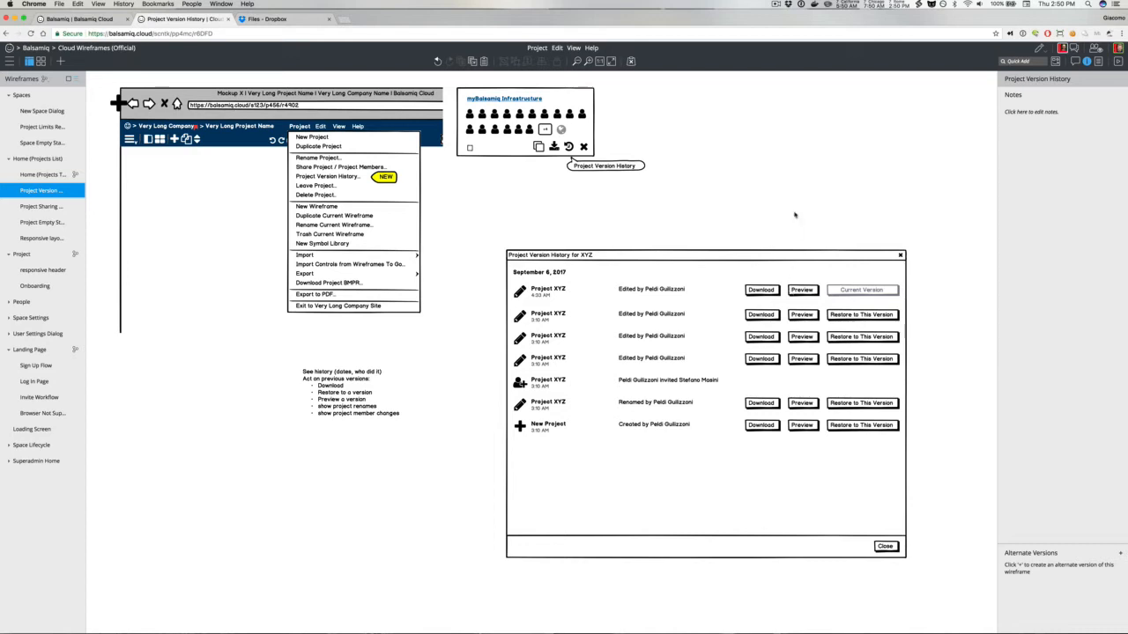
Step: Add a Download icon and an Eye icon to the wireframe and delete the stray plus icon
type("down")
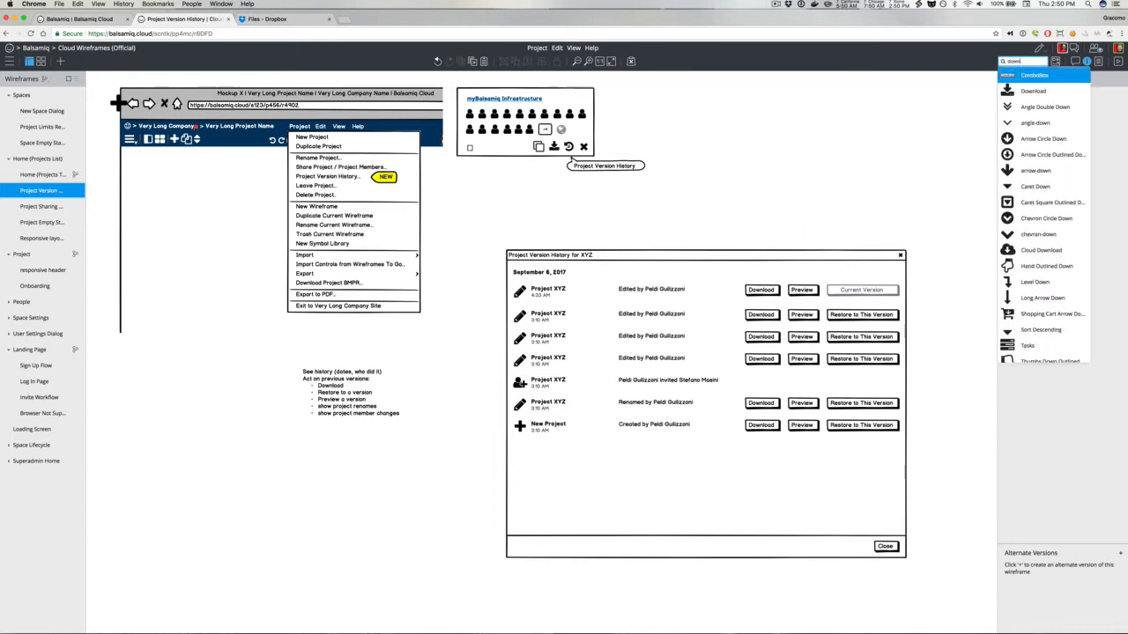
key("Return")
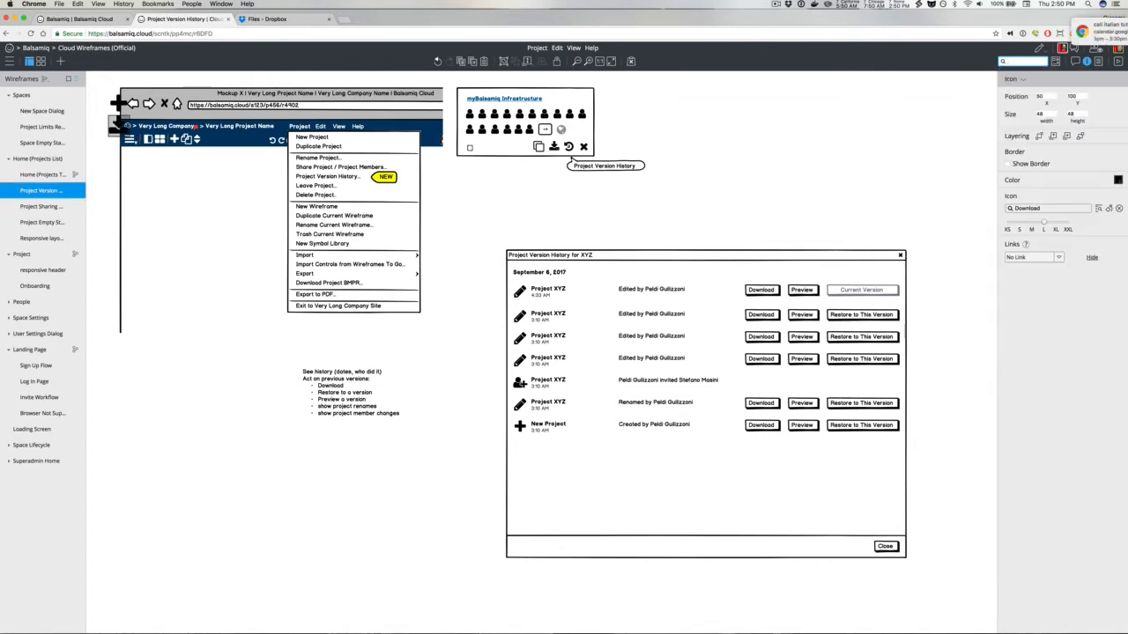
type("pre")
key("BackSpace")
key("BackSpace")
key("BackSpace")
type("eye")
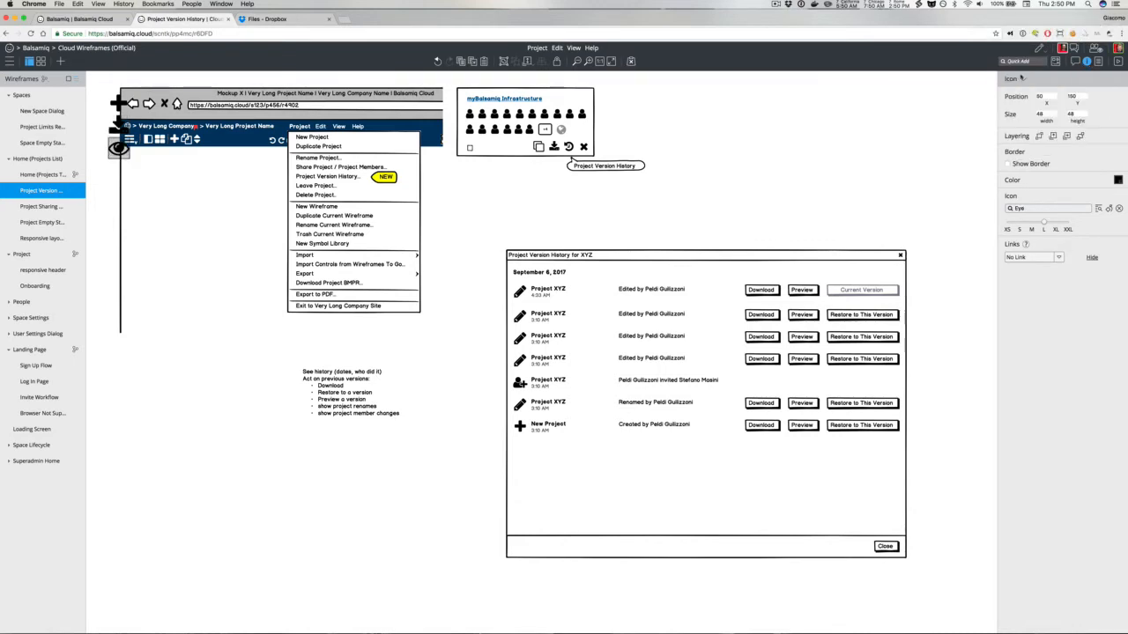
key("Return")
left_click(118, 105)
key("Delete")
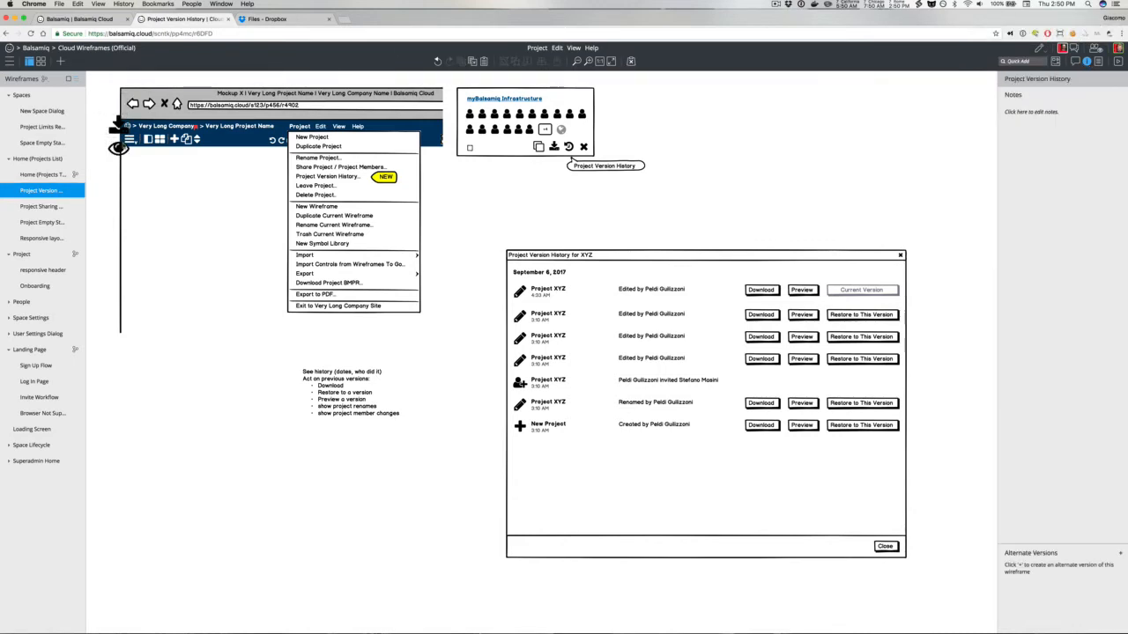
Step: Shrink the download and eye icons to extra-small, place them side by side and group them
left_click_drag(96, 113, 773, 189)
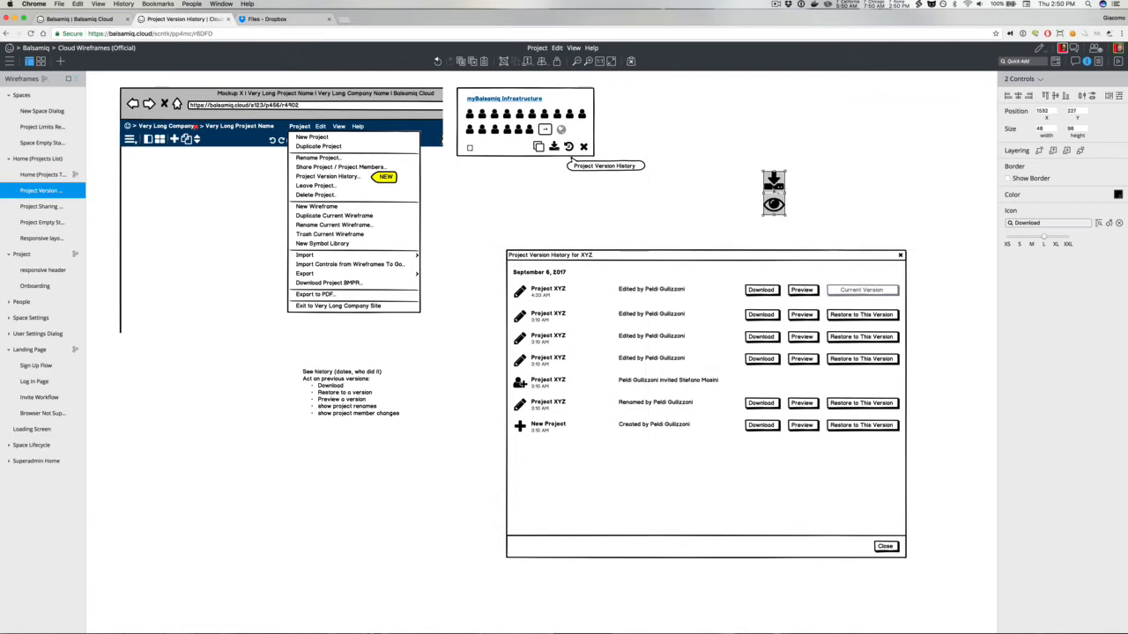
left_click(1020, 243)
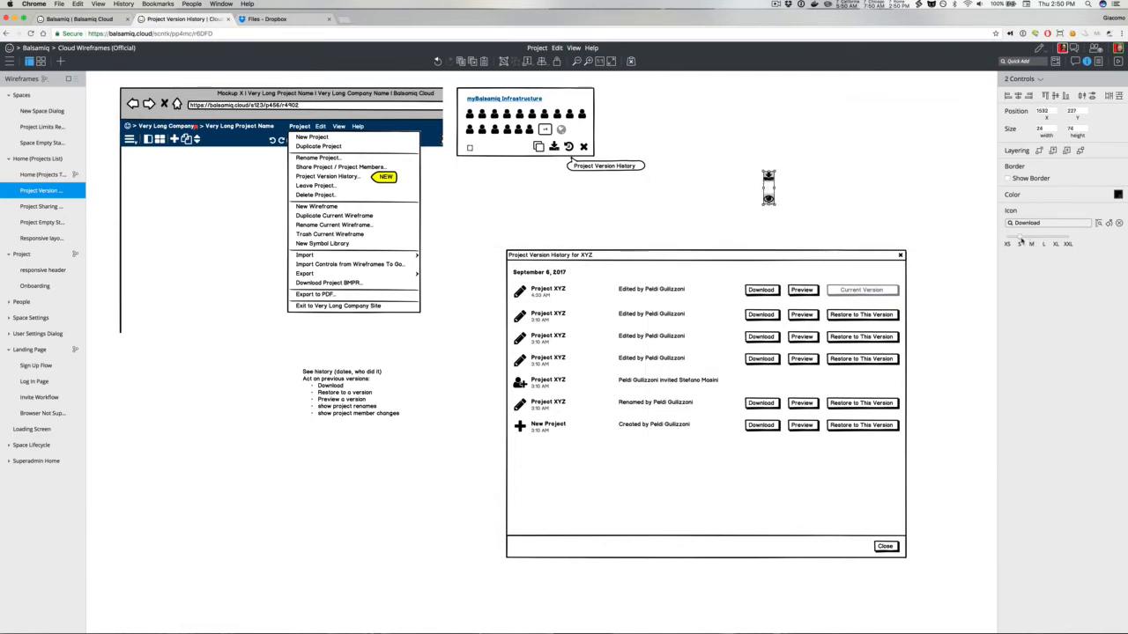
left_click(810, 186)
left_click_drag(768, 199, 806, 196)
key("super+g")
Step: Delete all Download and Preview buttons from the version rows
left_click_drag(734, 235, 827, 461)
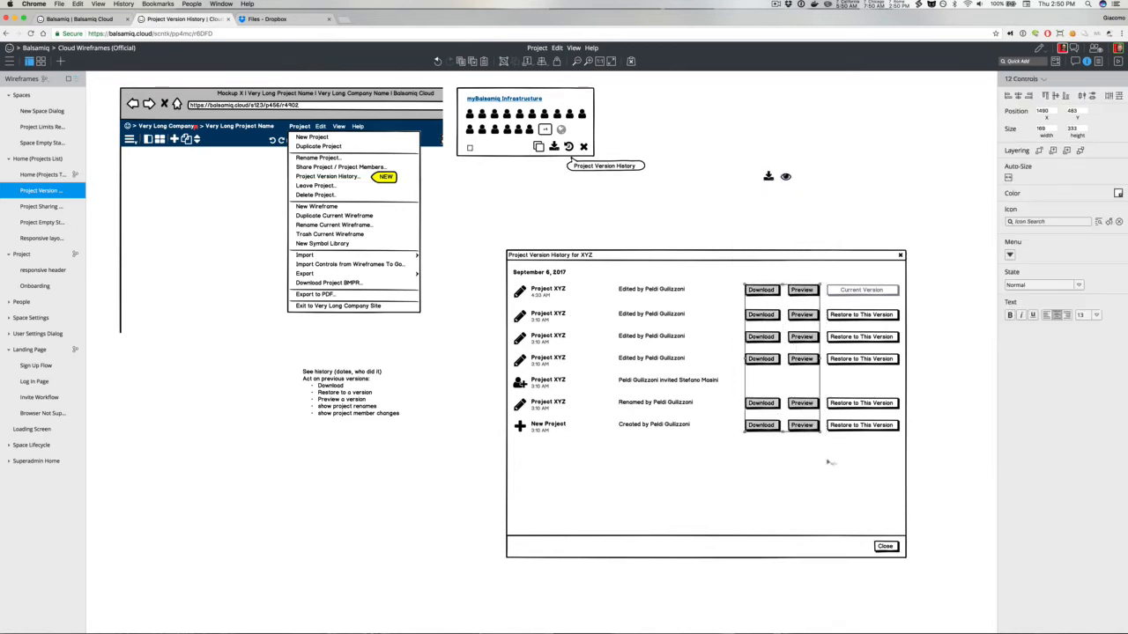
key("Delete")
Step: Move the icon group into the first version row and duplicate it into the second row
left_click_drag(785, 176, 813, 316)
key("super+d")
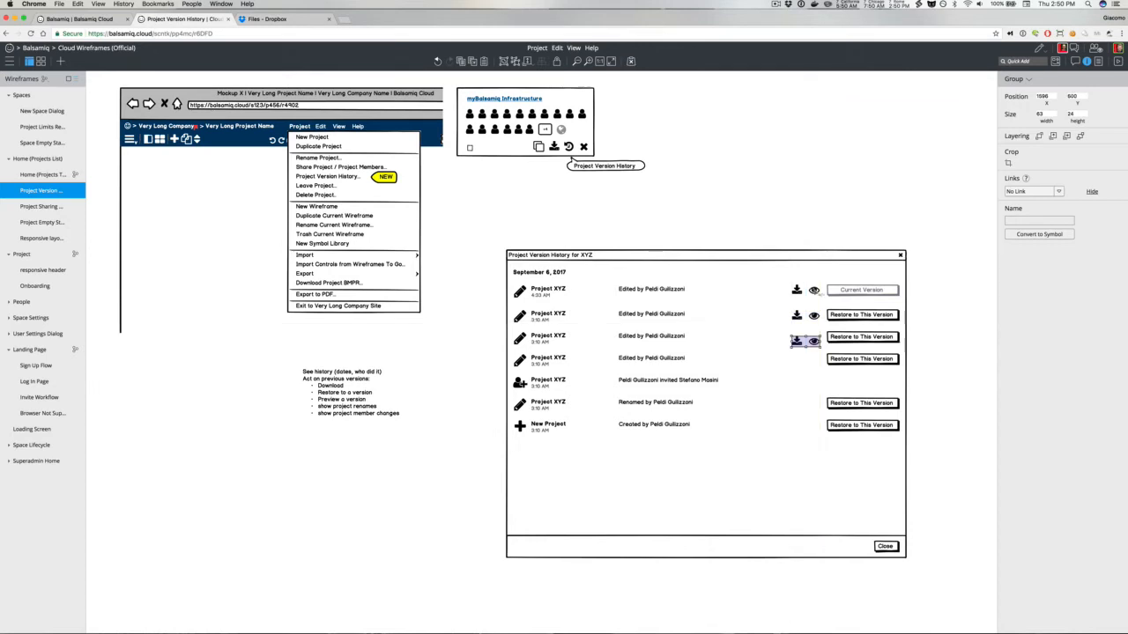
key("Up")
key("Up")
key("Up")
key("Up")
key("Up")
key("Up")
key("Up")
key("Up")
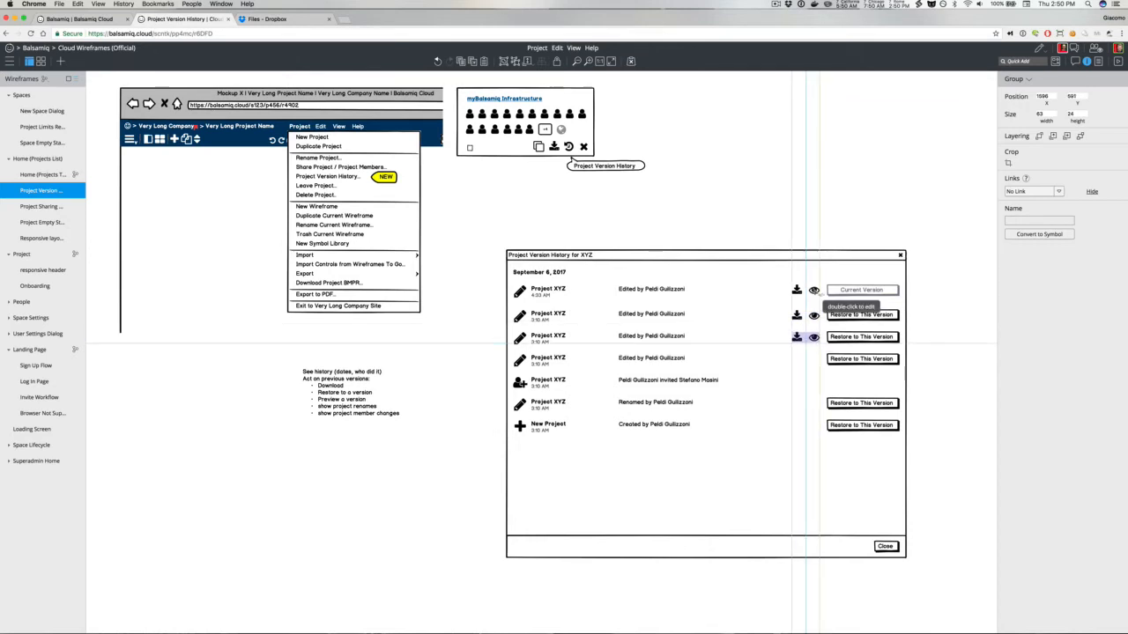
Step: Duplicate the icon group into the remaining rows and delete the copy on the invitation row
key("super+d")
key("super+d")
key("super+d")
key("super+d")
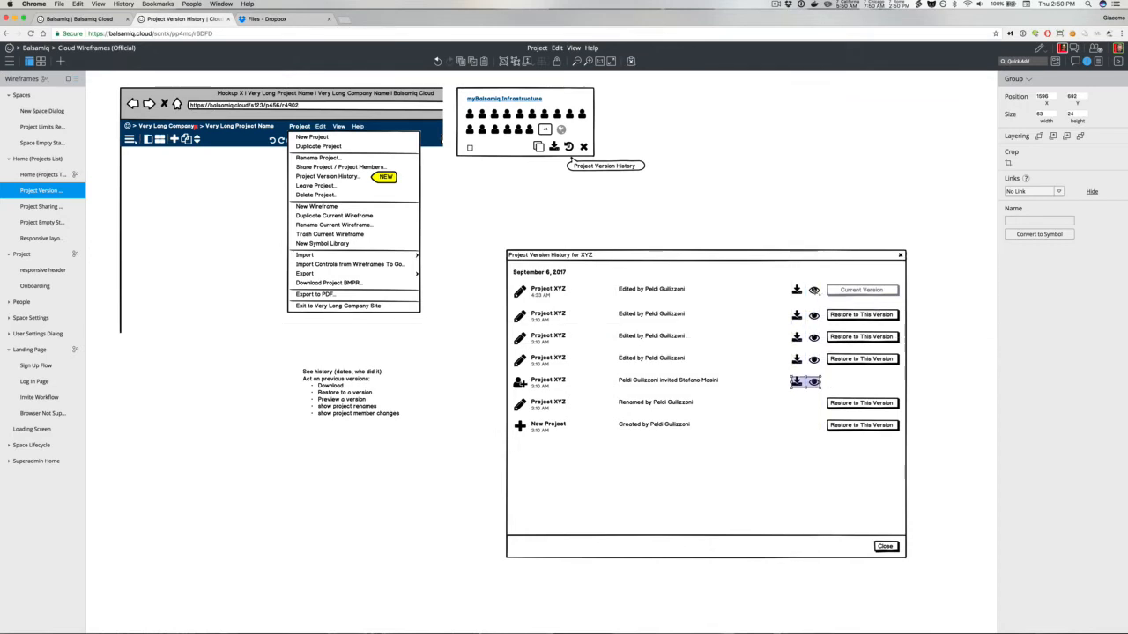
left_click(815, 382)
key("Delete")
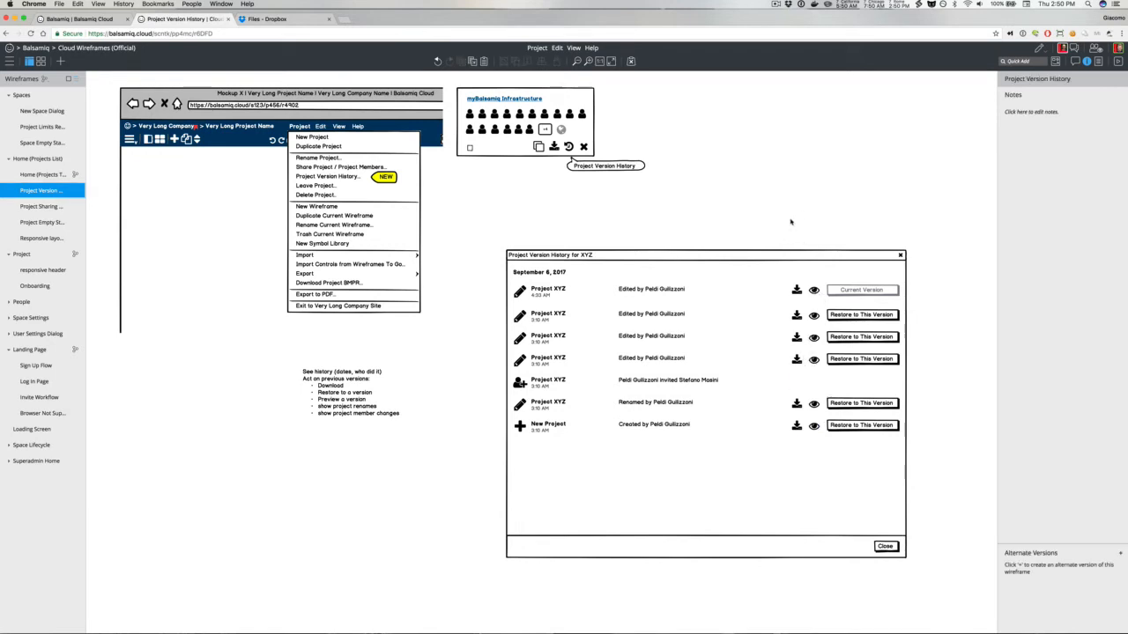
Step: Add a tooltip below the last row's eye icon reading Preview
key("slash")
type("too")
key("Return")
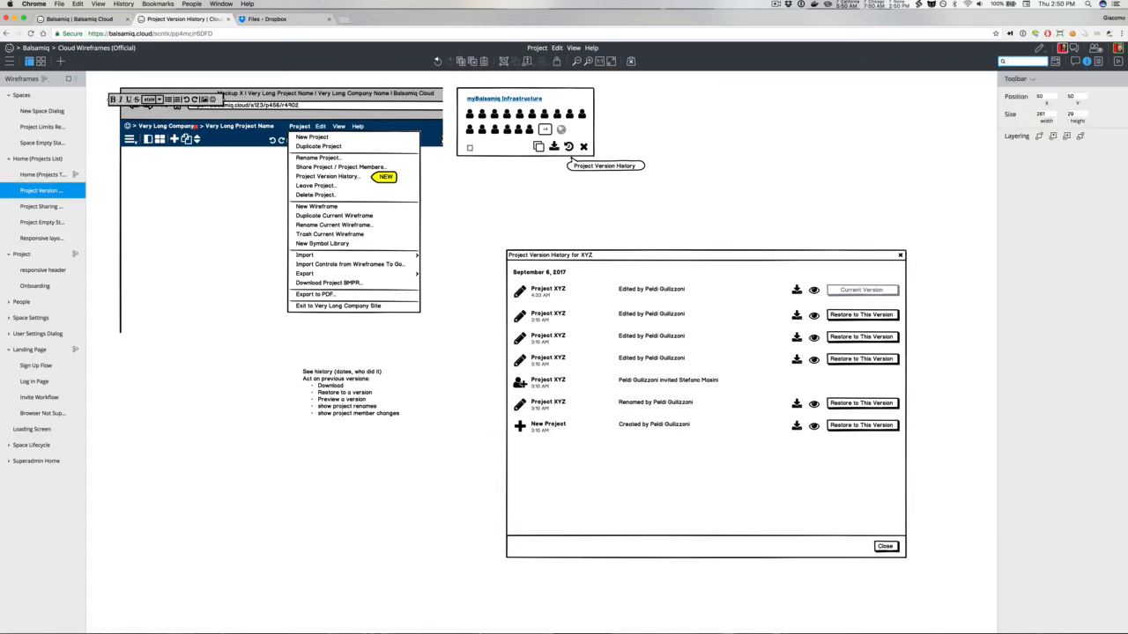
type("too")
key("Down")
key("Return")
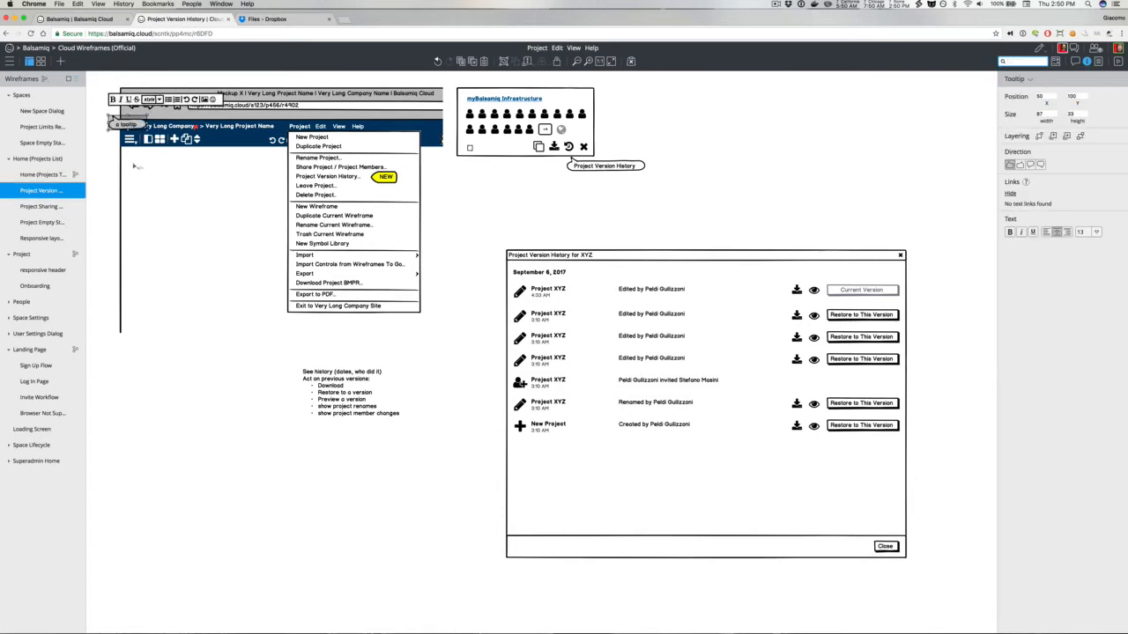
key("Escape")
left_click_drag(129, 123, 828, 438)
double_click(828, 439)
type("Preview")
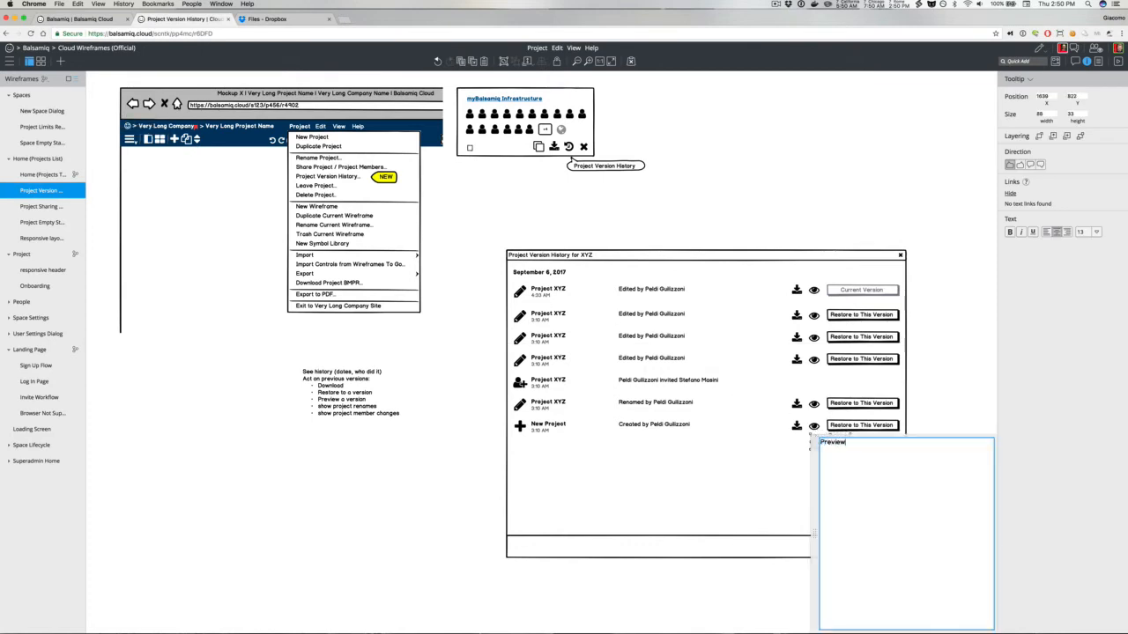
left_click(934, 386)
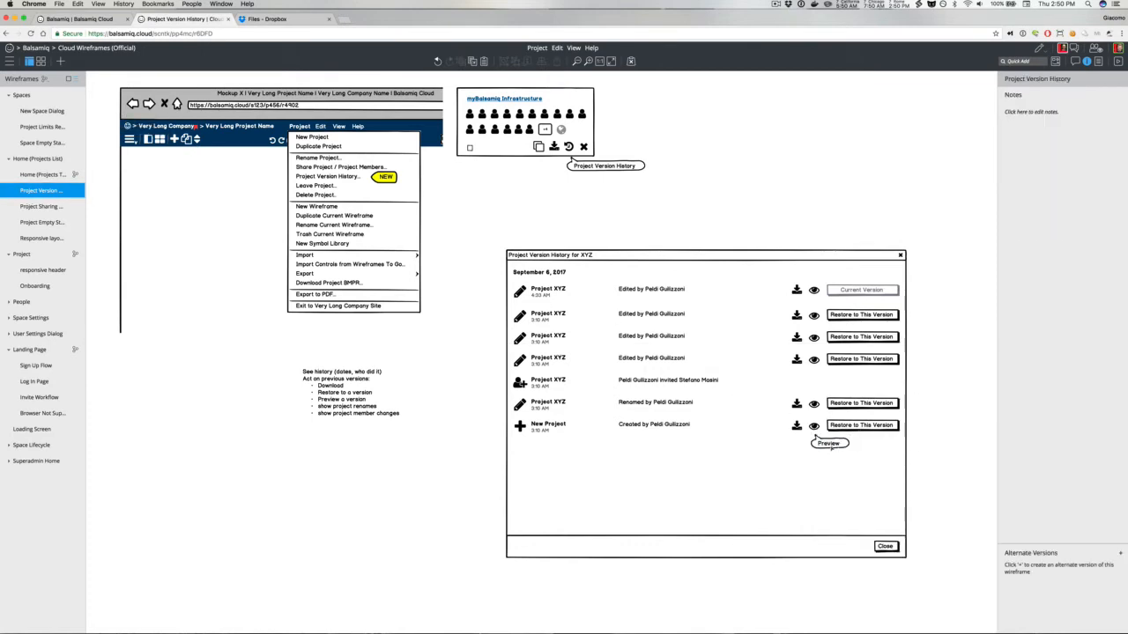
Step: Create a Download BMPR tooltip beside the download icon, pointing its arrow toward the icon
left_click(833, 446)
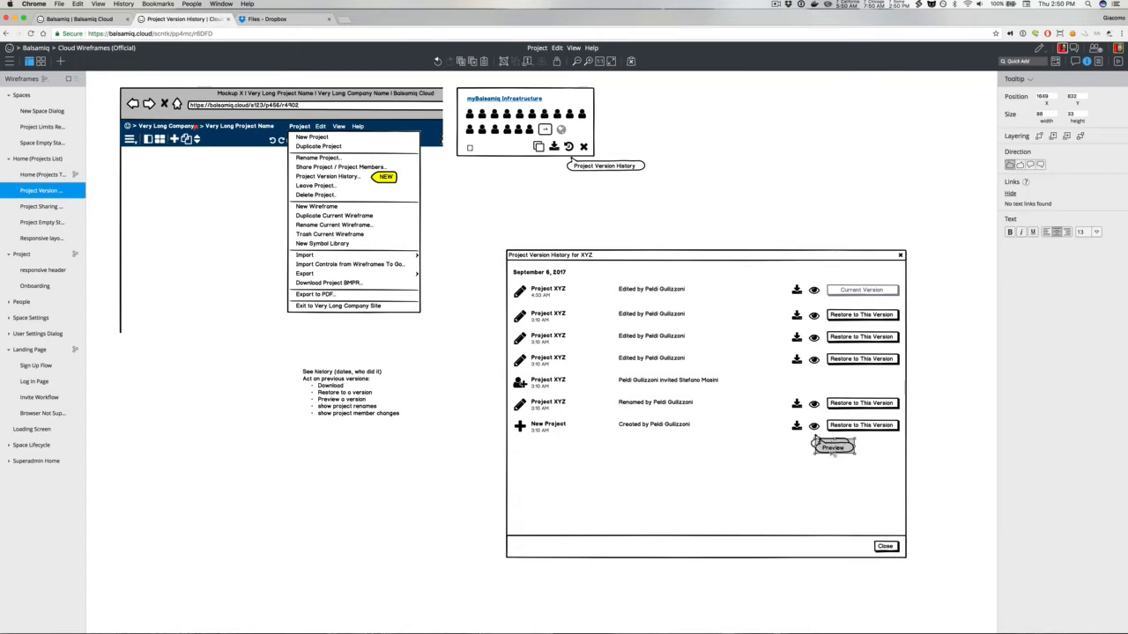
double_click(828, 445)
type("Download BMPR")
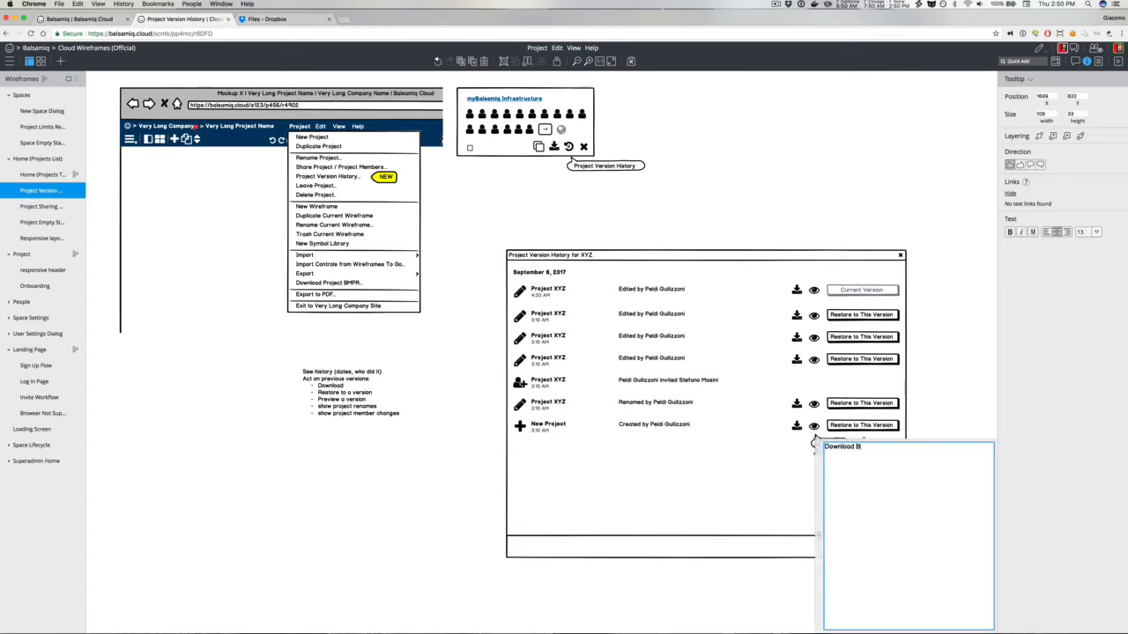
left_click(812, 441)
left_click_drag(814, 439, 714, 439)
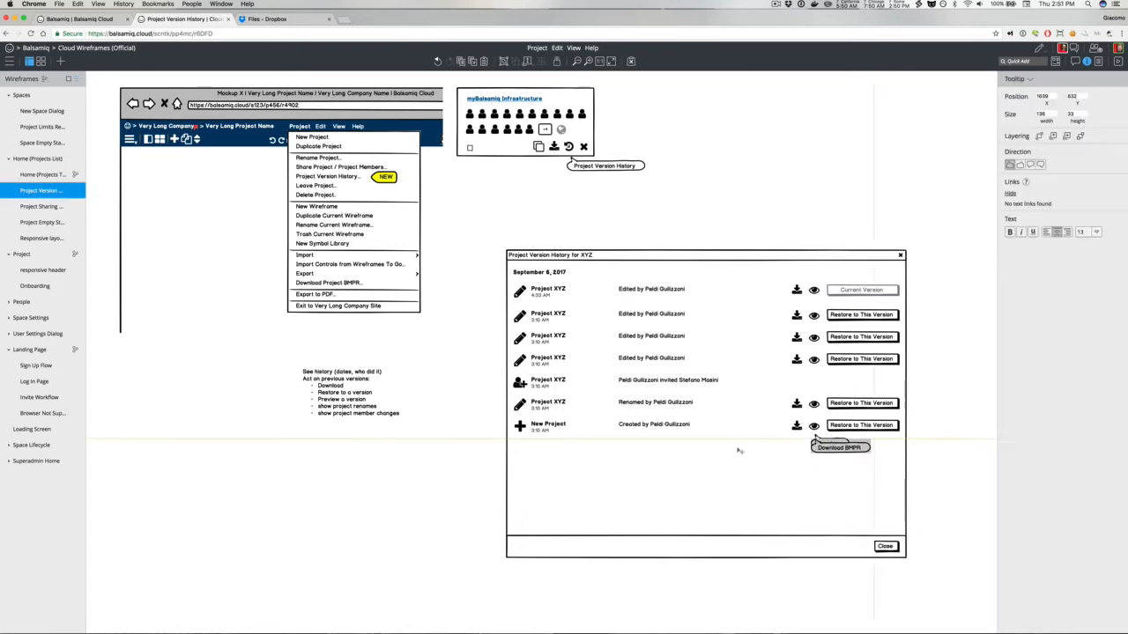
left_click(1019, 165)
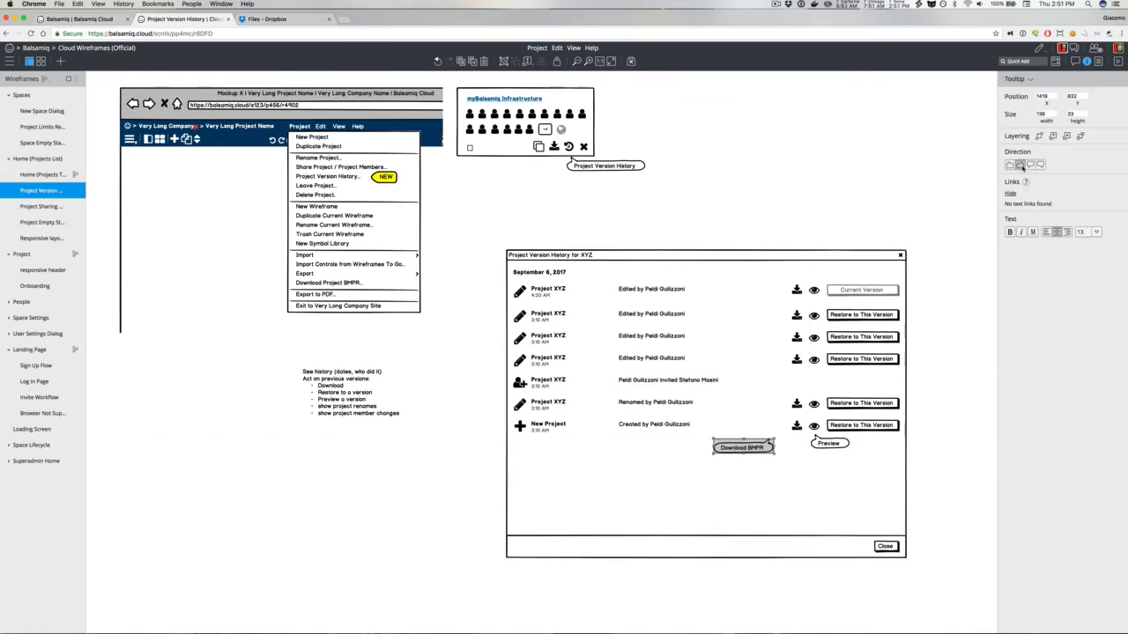
left_click_drag(756, 448, 779, 441)
Step: Change the tooltip text to Download BMPR File and realign it under the download icon
double_click(779, 440)
key("Right")
type("File")
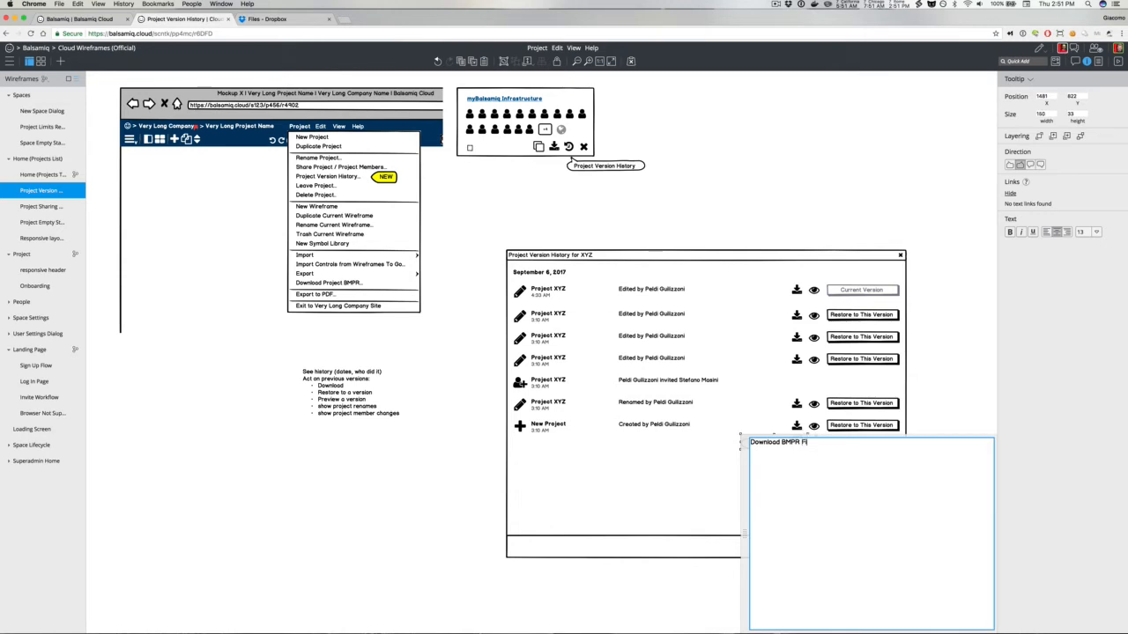
left_click(872, 398)
left_click_drag(777, 446, 770, 446)
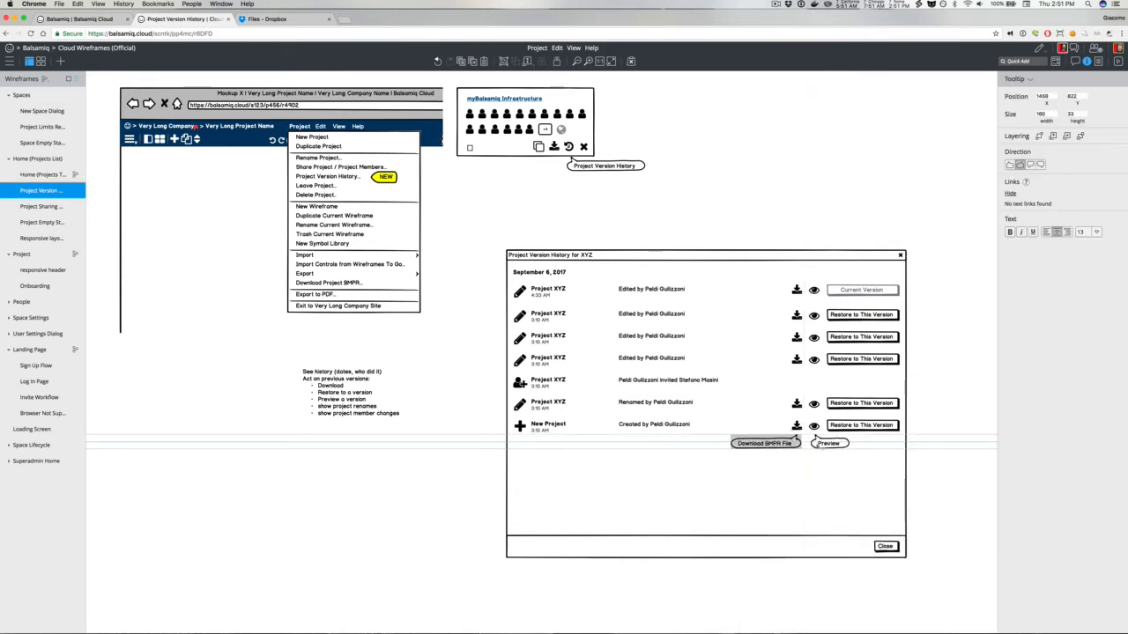
left_click(828, 443)
left_click(955, 431)
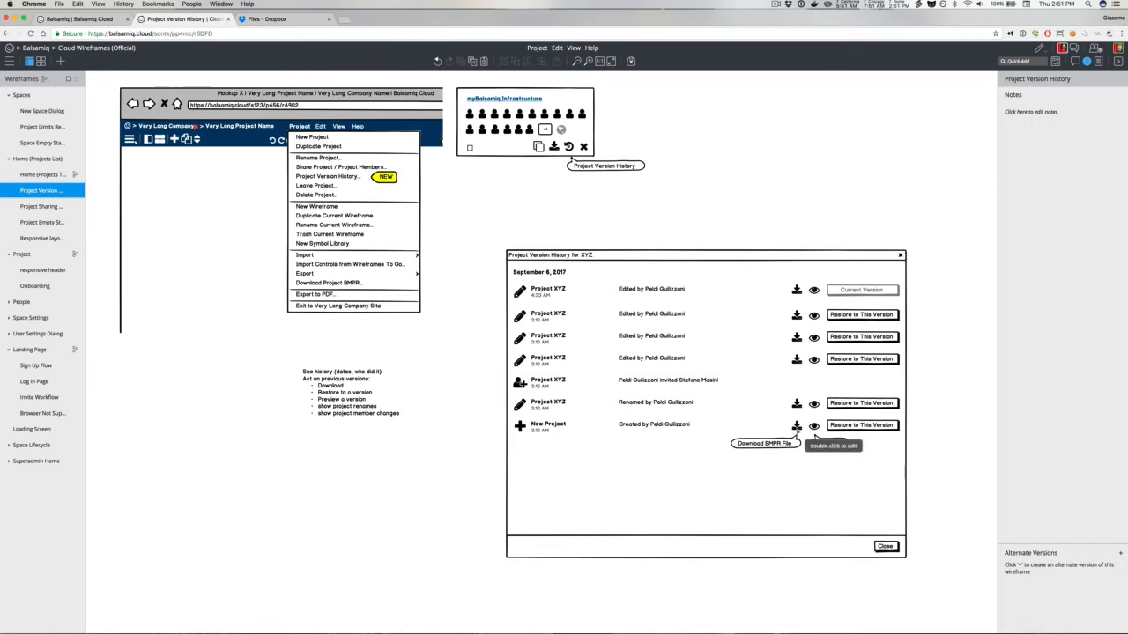
left_click(521, 406)
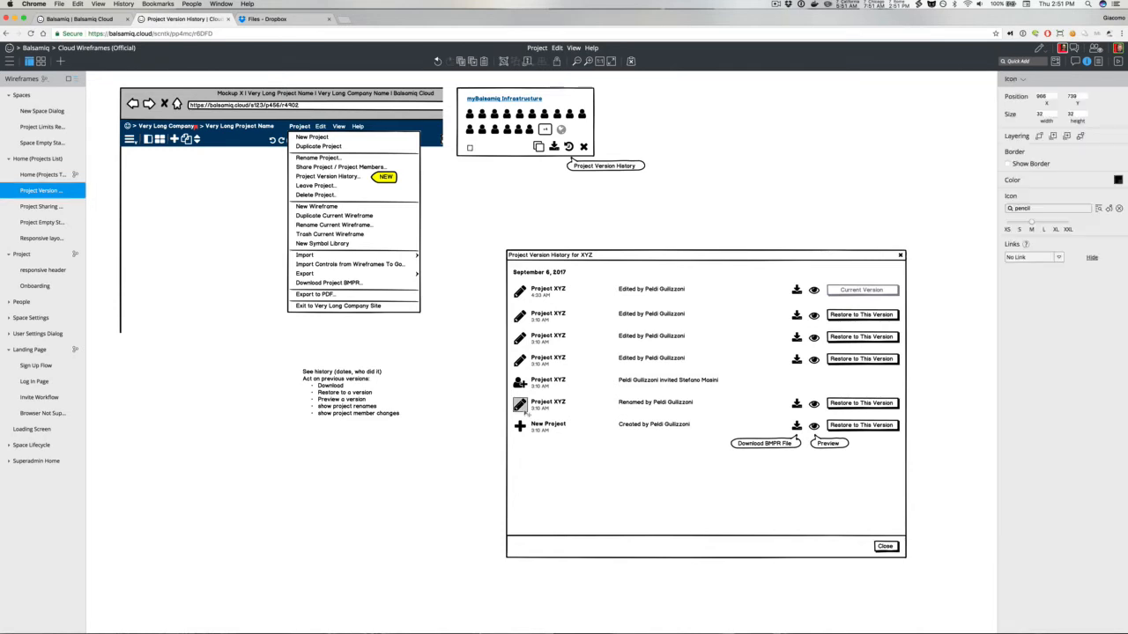
left_click(1013, 61)
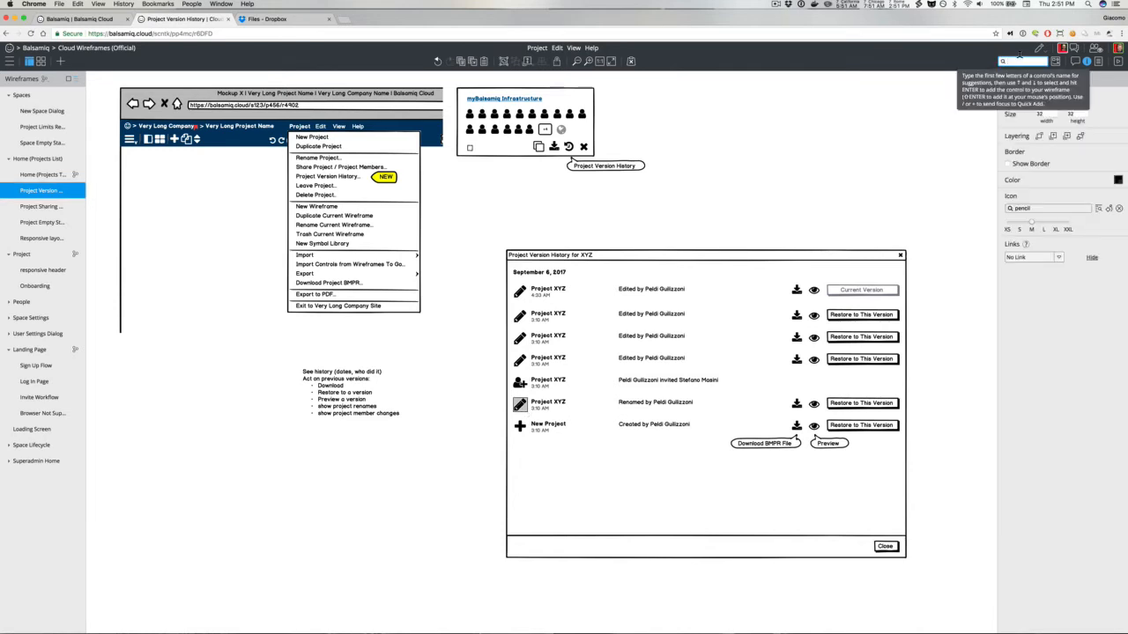
type("sha")
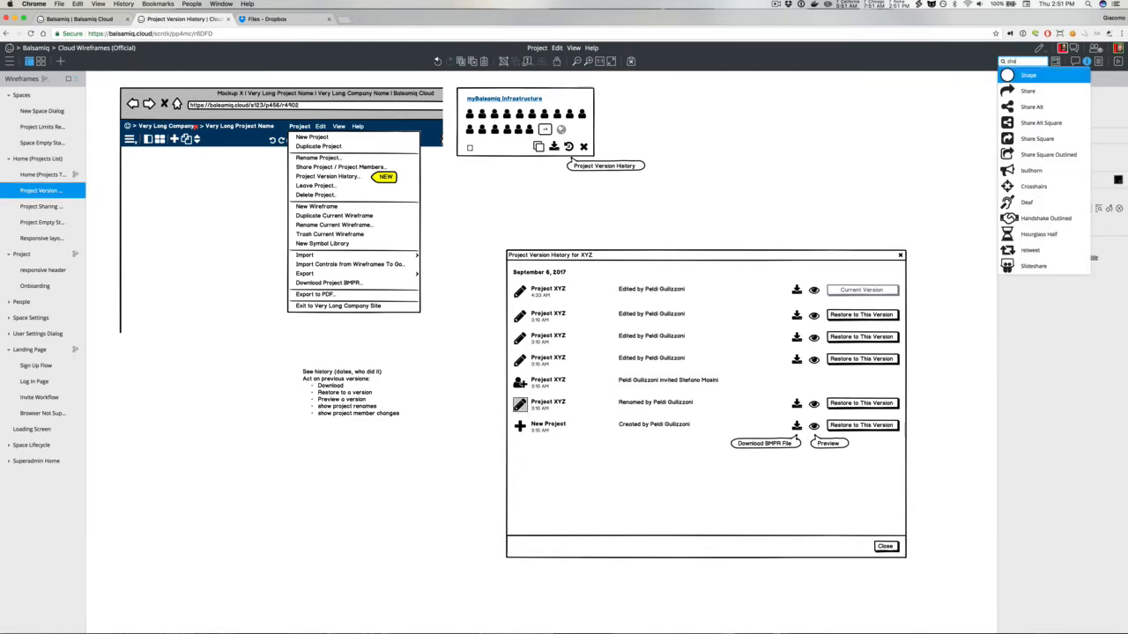
left_click(1028, 90)
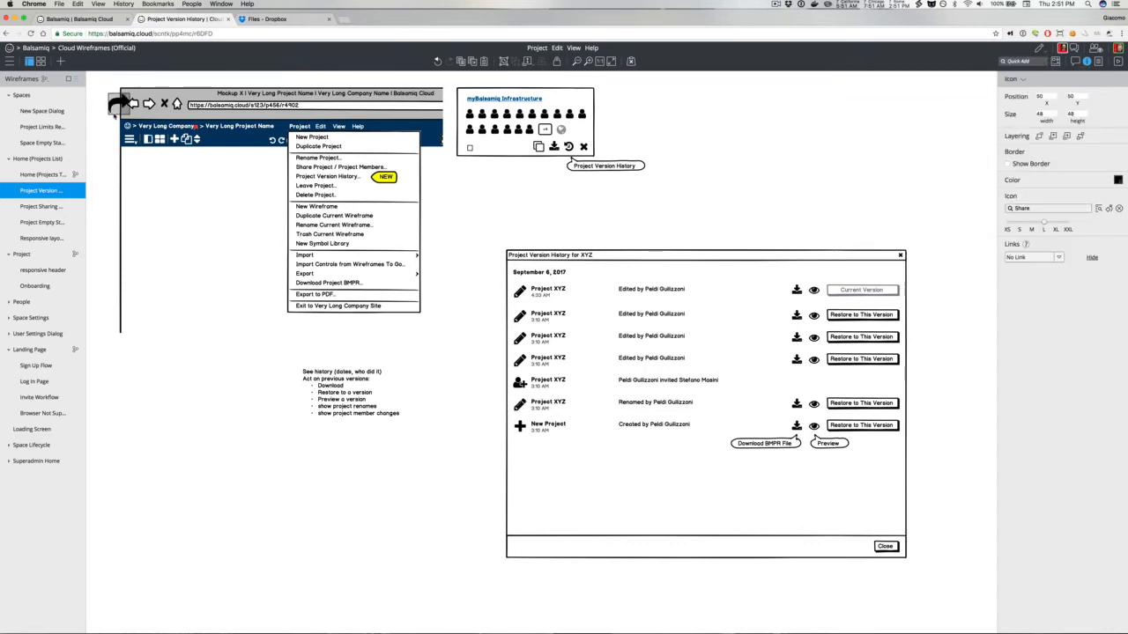
key("Delete")
Step: Change the Renamed row's pencil icon to a share arrow icon
left_click(519, 404)
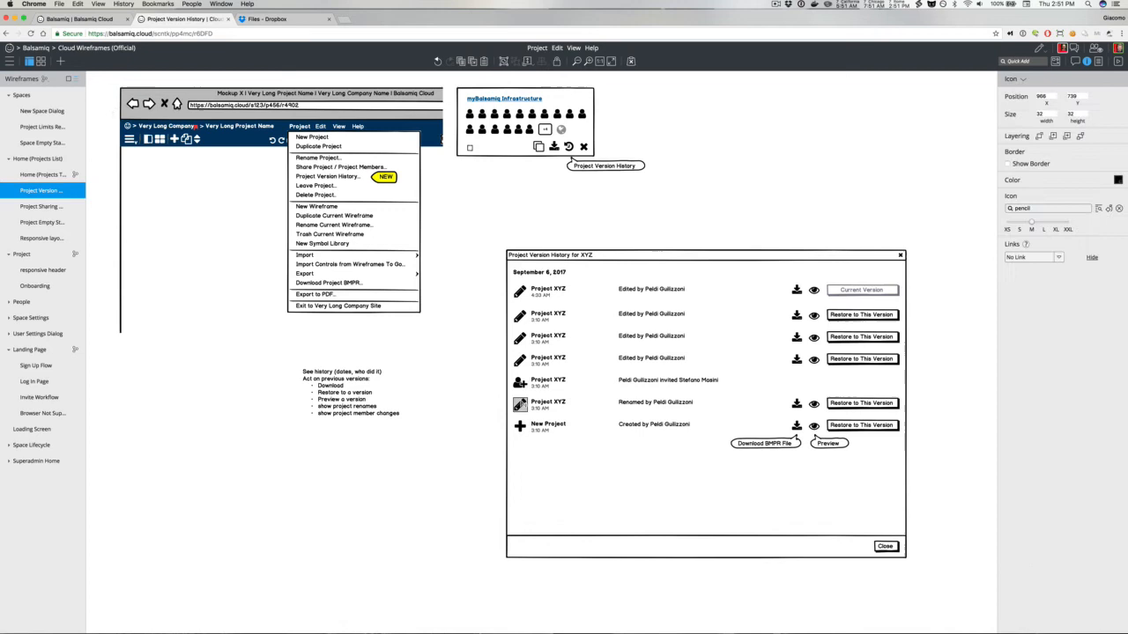
left_click(1034, 206)
type("shar")
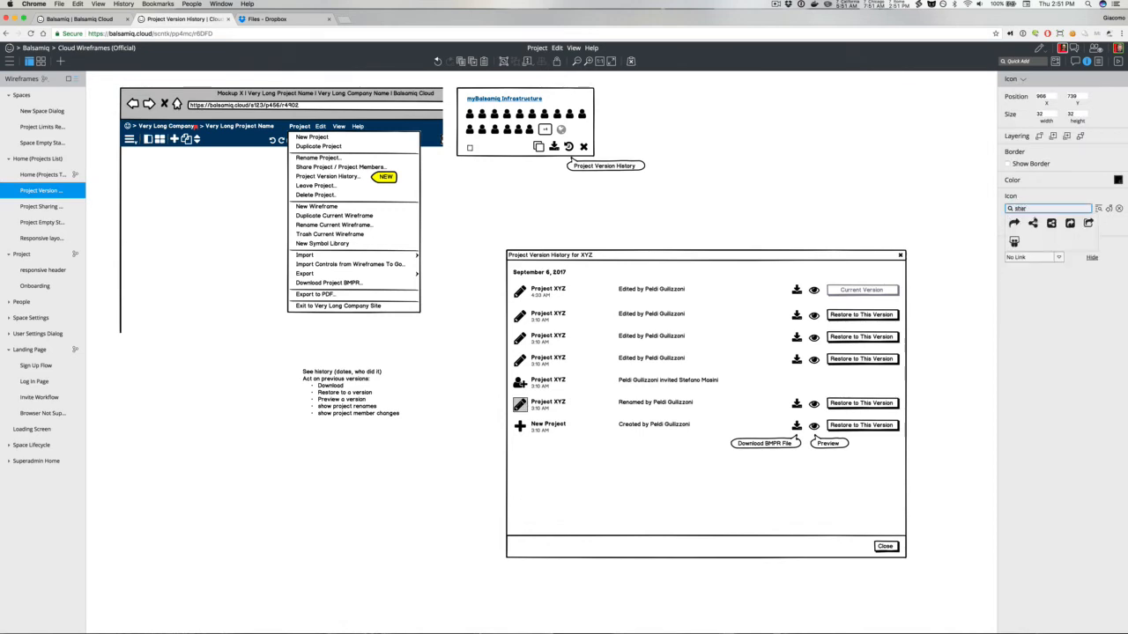
left_click(1014, 222)
left_click(892, 214)
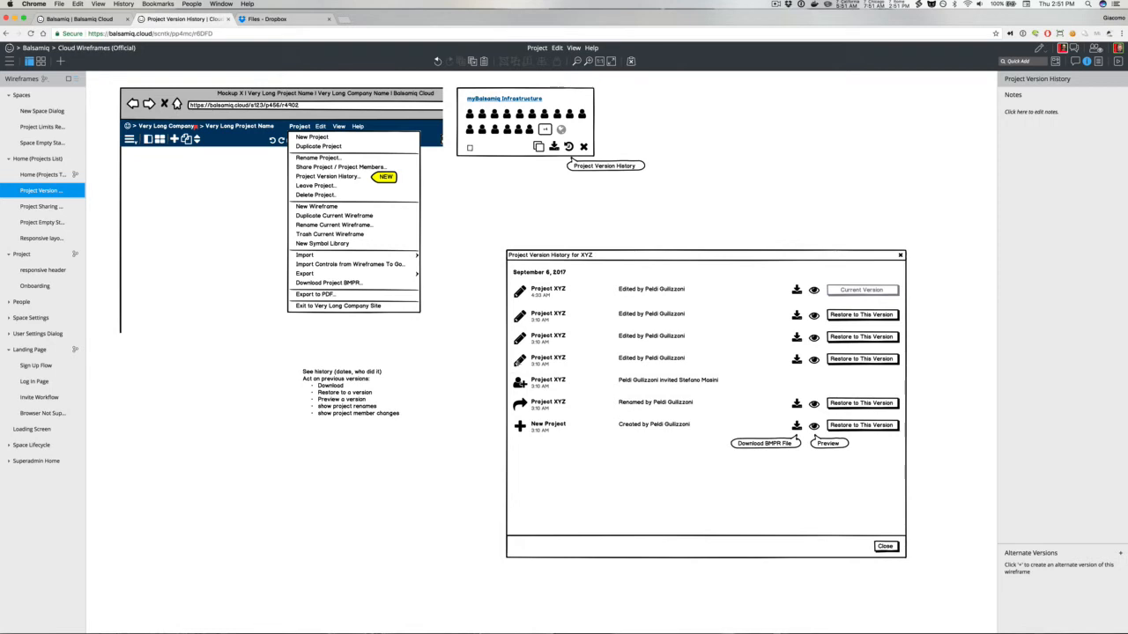
Step: Review the project's sharing settings, then change the third row's pencil icon to a globe icon
left_click(519, 339)
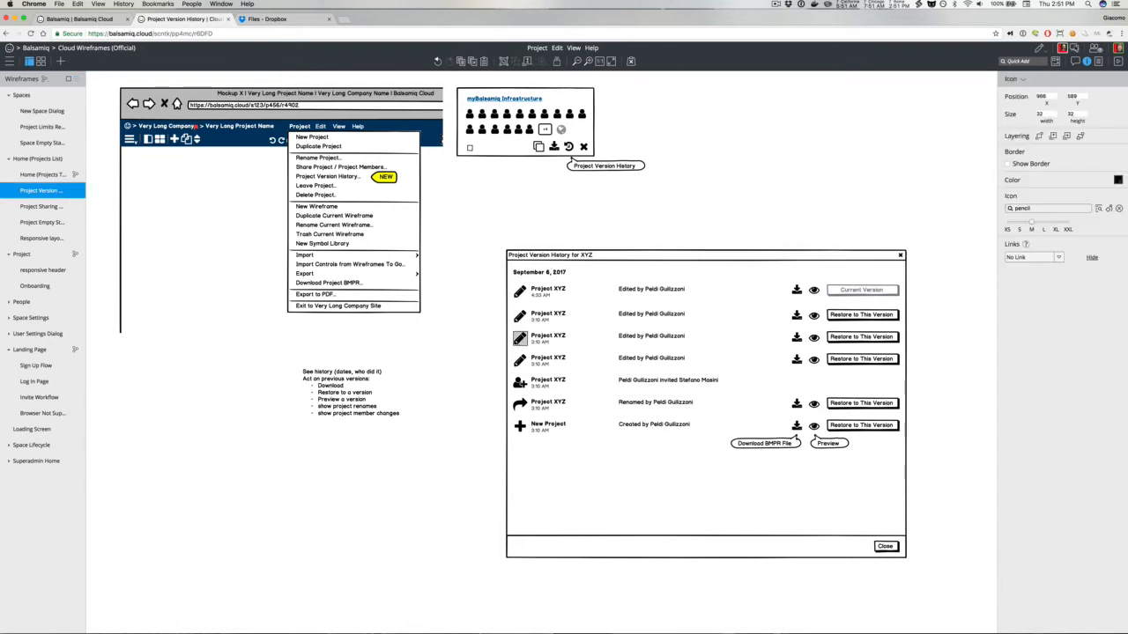
left_click(1096, 49)
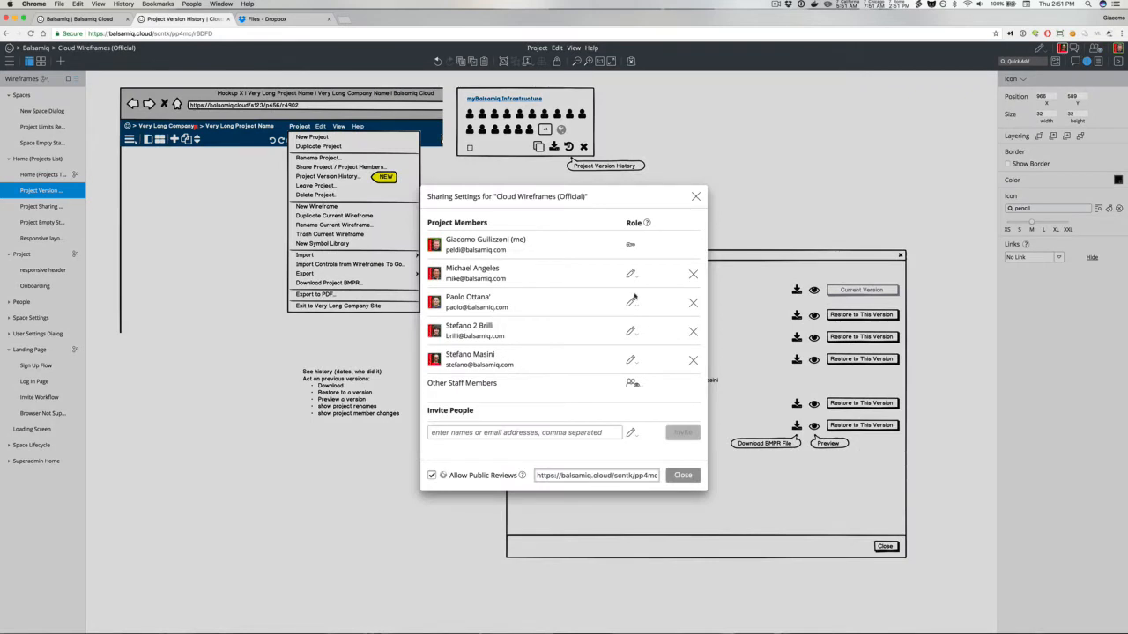
left_click(678, 475)
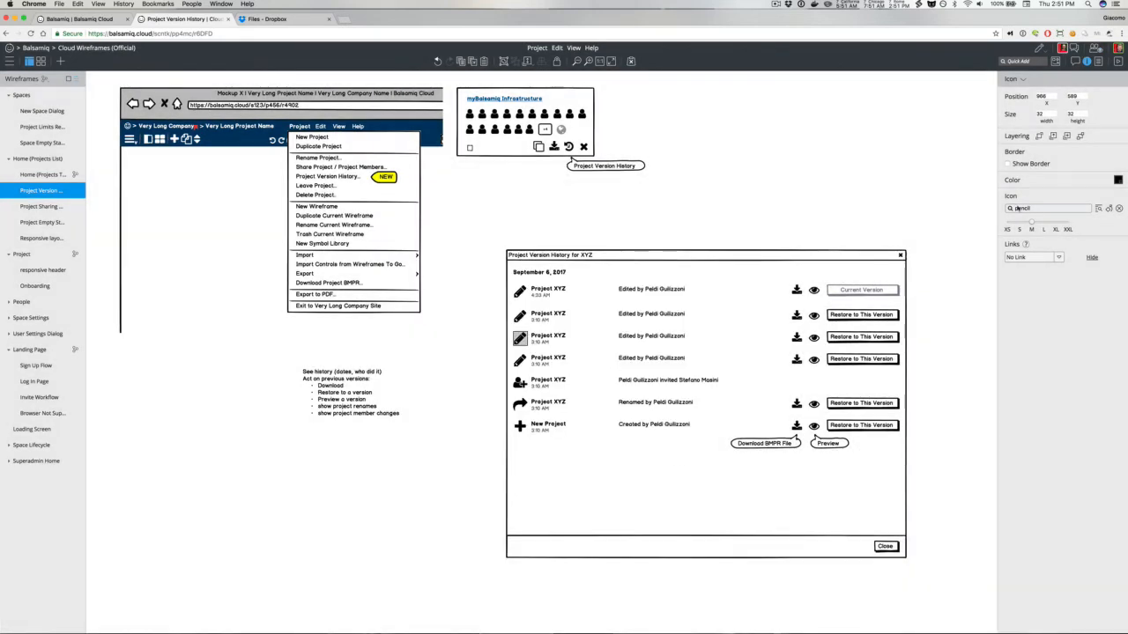
left_click(1020, 207)
type("glo")
left_click(1018, 221)
Step: Change the third row's description to the user's name followed by Allowed Public Reviews, and delete that row's Restore button
double_click(627, 338)
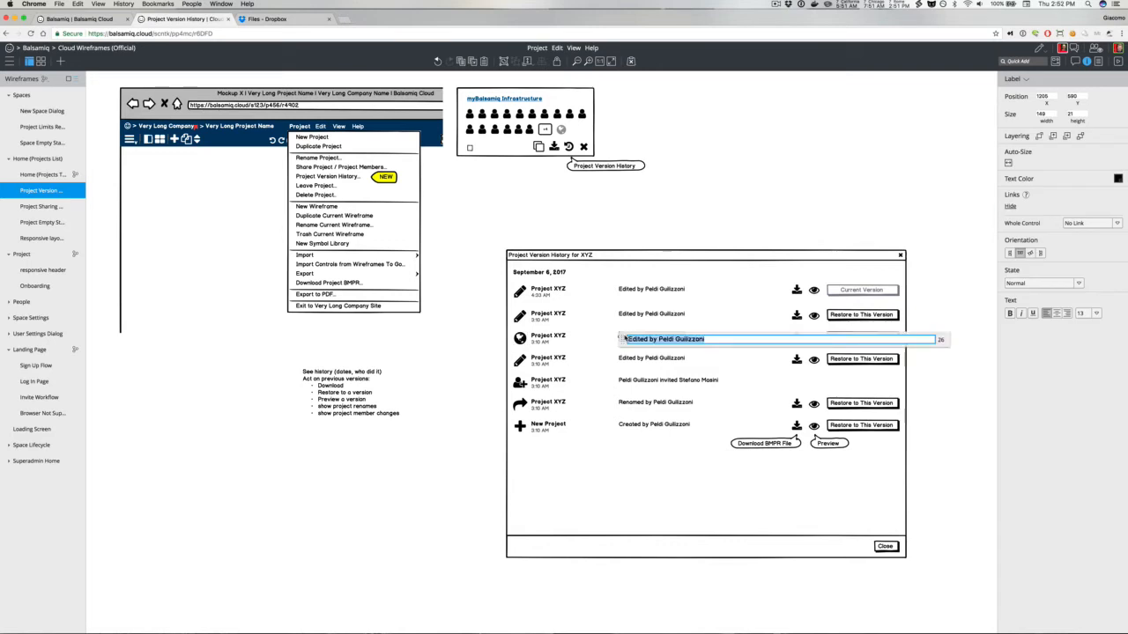
type("Allowed Publ")
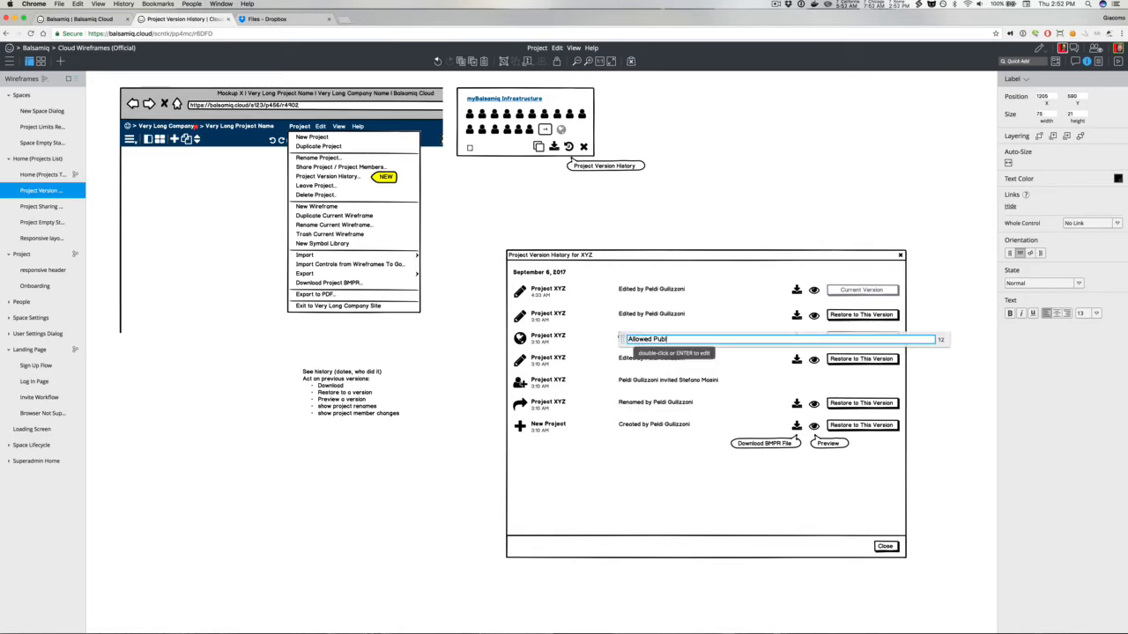
type("ic ReviewsPeldi Guilizzoni")
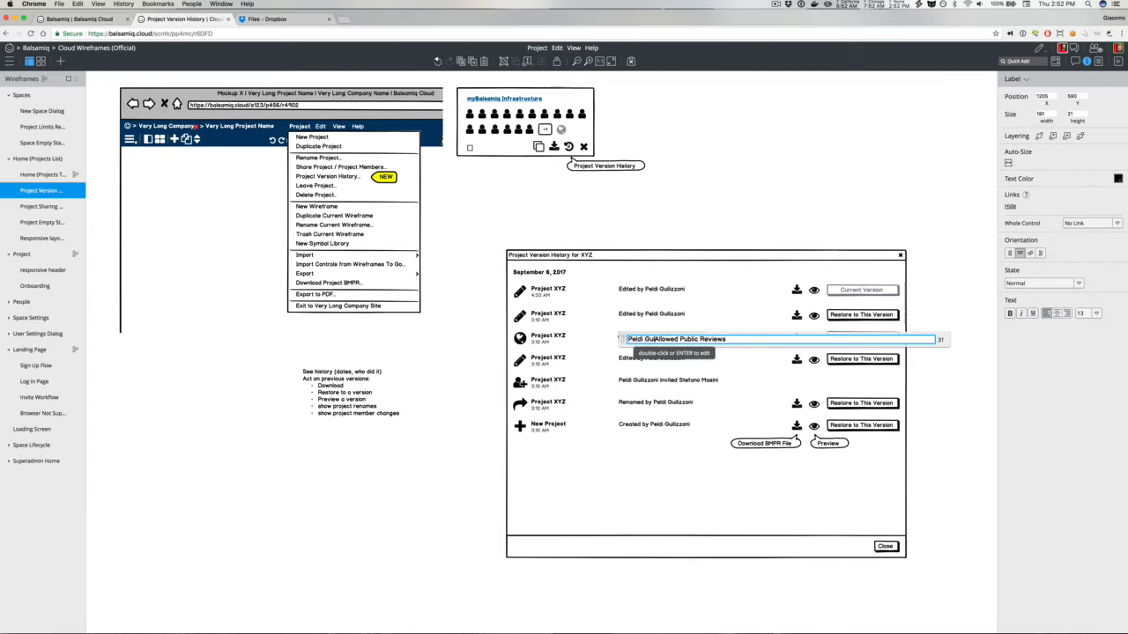
left_click(644, 217)
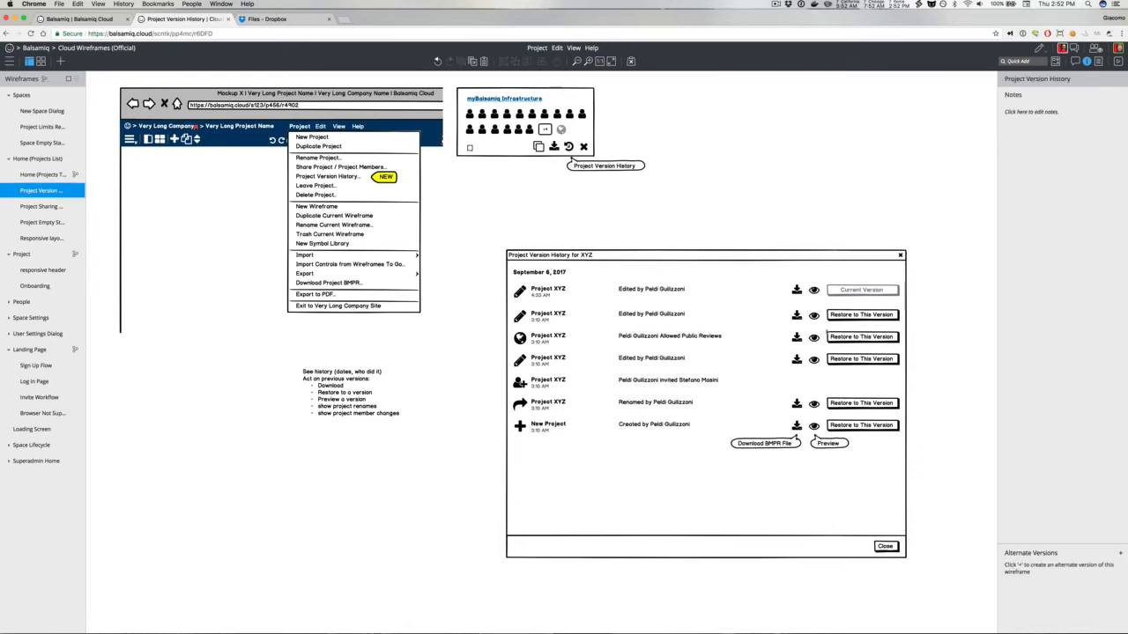
left_click(813, 339)
key("Delete")
Step: Add a vertical scroll bar along the version history dialog's right edge, sized to the dialog's content area
left_click(785, 204)
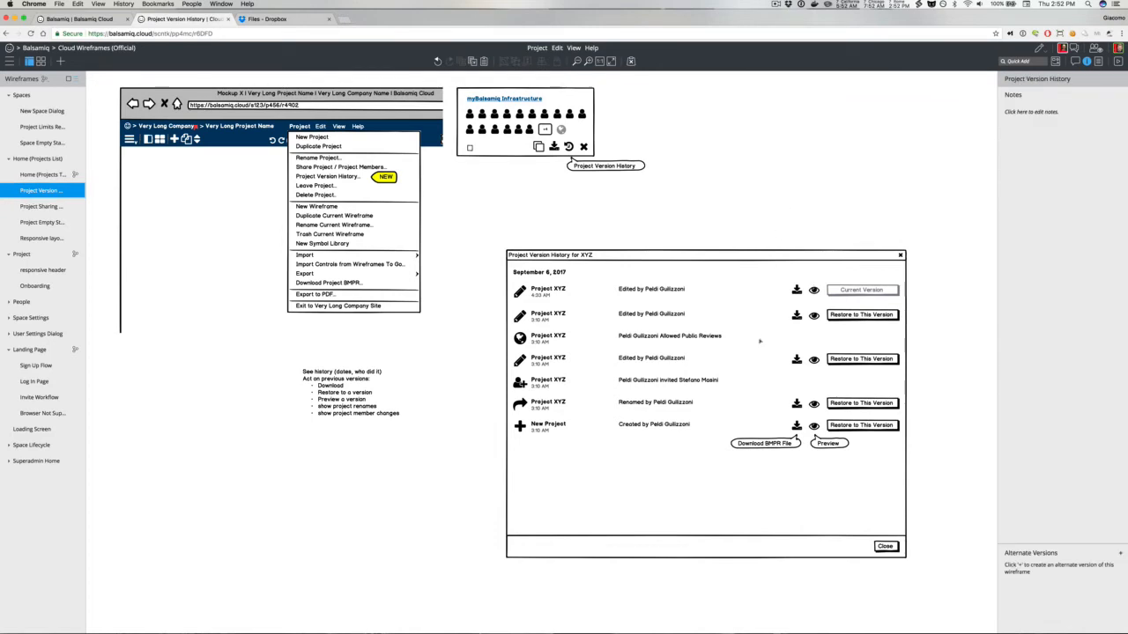
type("scro")
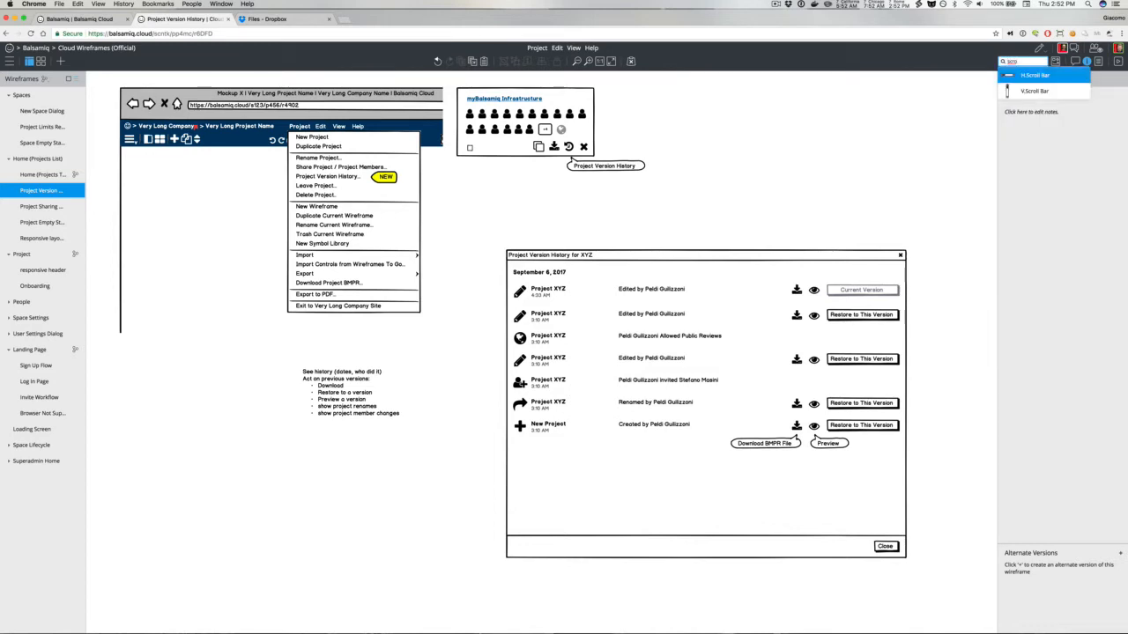
key("Down")
key("Return")
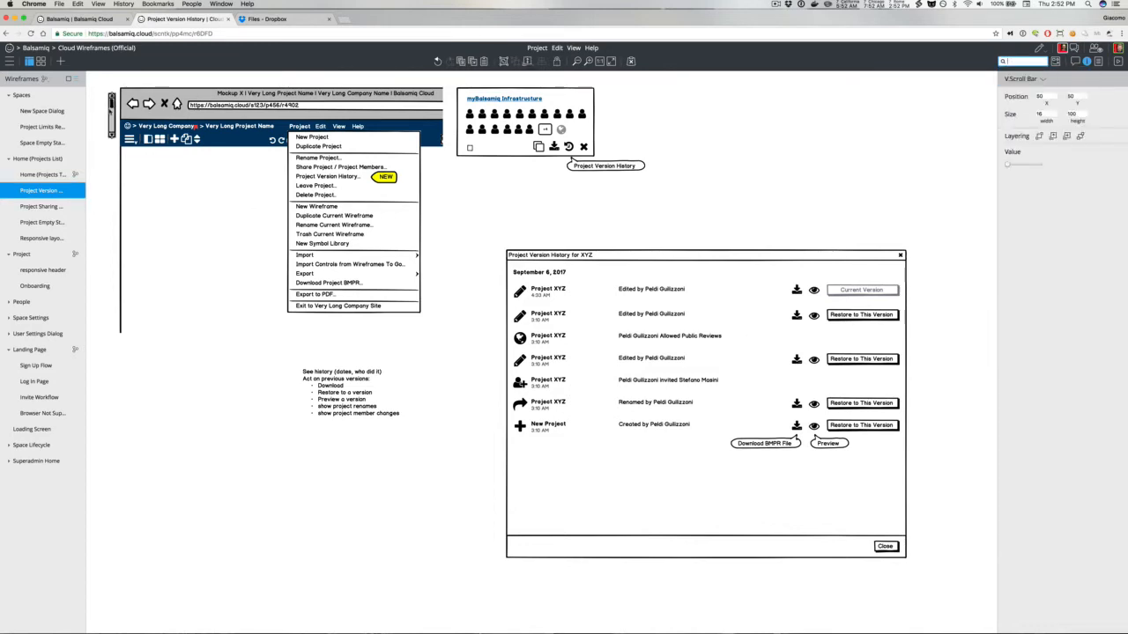
left_click_drag(113, 115, 905, 532)
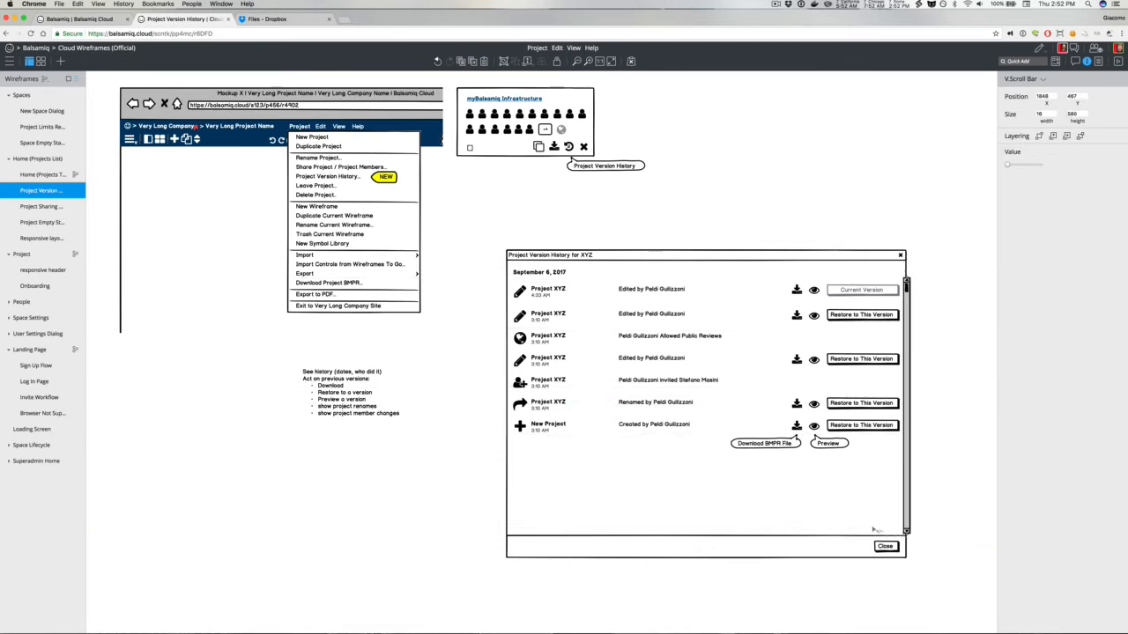
left_click(875, 529)
left_click_drag(908, 532, 909, 533)
left_click(944, 464)
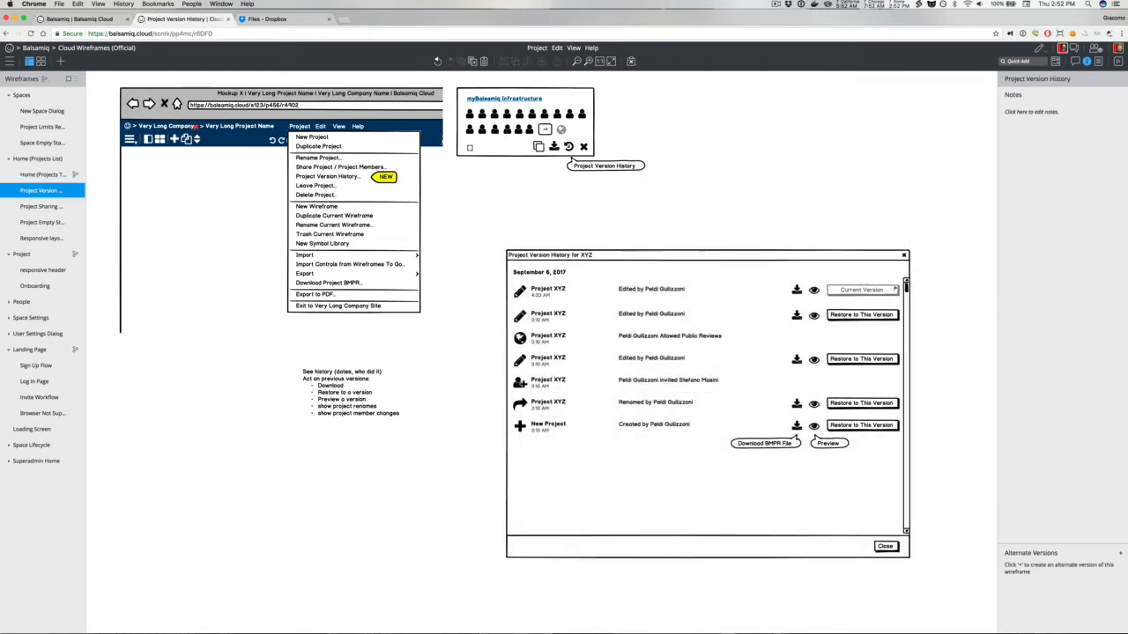
left_click(906, 282)
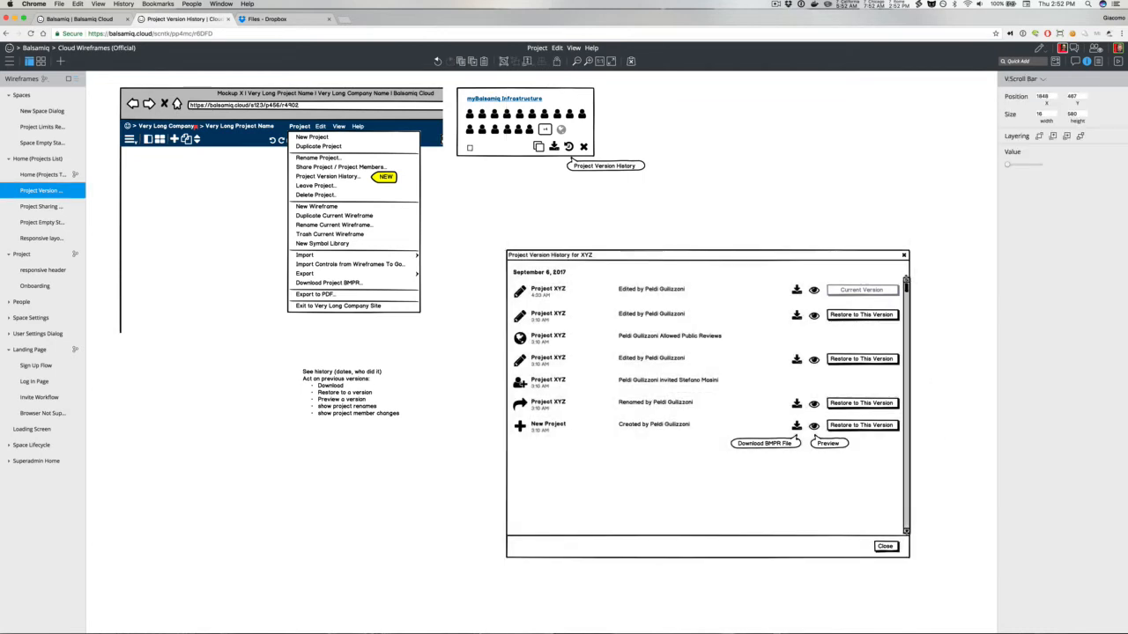
left_click_drag(905, 280, 906, 261)
left_click(931, 326)
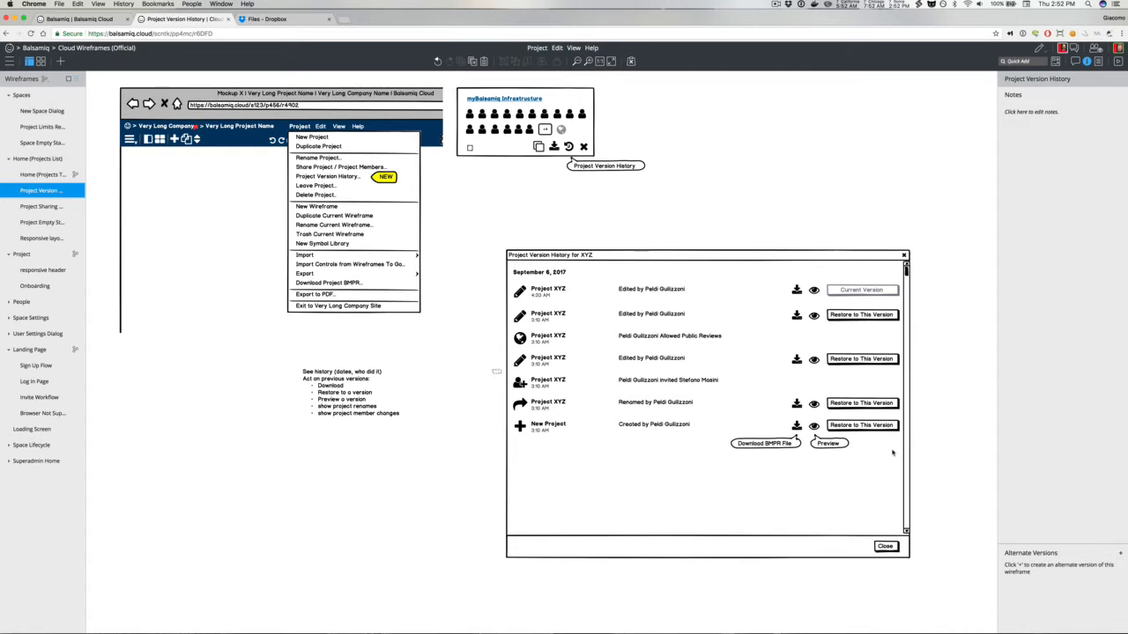
Step: Move the bottom three rows down to make room for a second date group
left_click_drag(493, 372, 932, 469)
key("shift+Down")
key("shift+Down")
key("shift+Down")
key("shift+Down")
key("shift+Down")
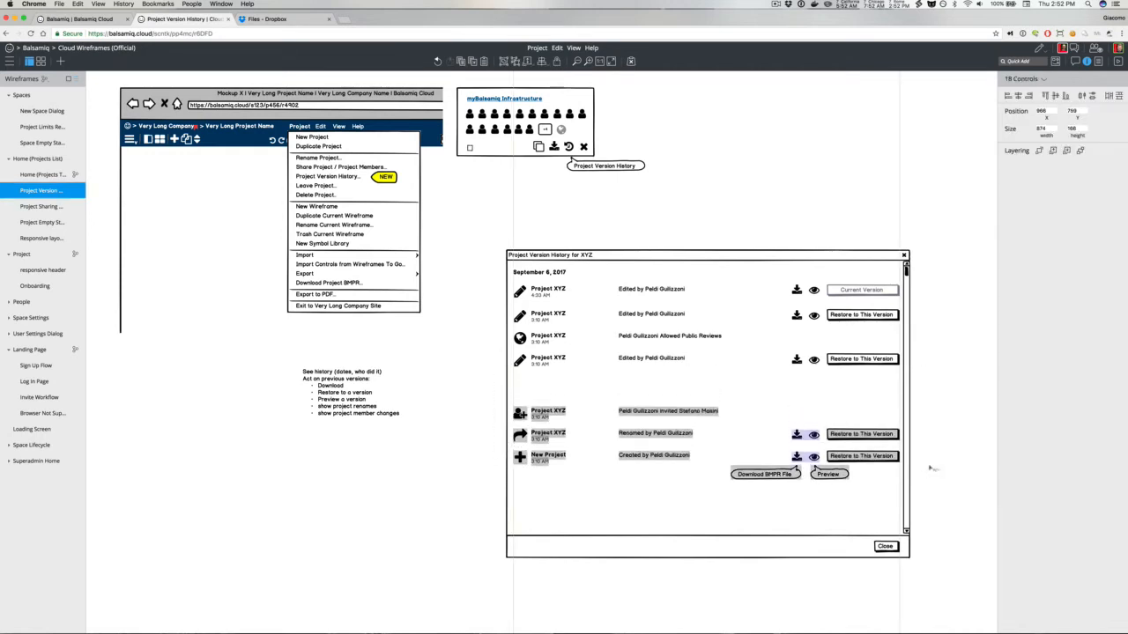
Step: Enlarge the September 6, 2017 date heading's font size to 17
left_click(546, 275)
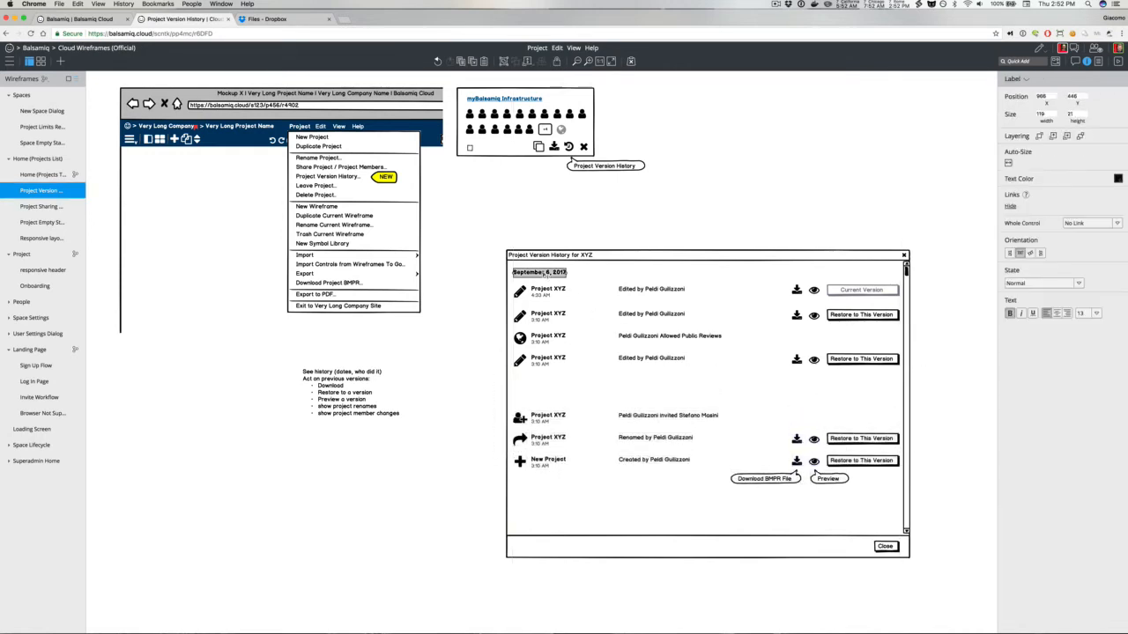
key("super+]")
key("super+]")
key("super+]")
key("super+]")
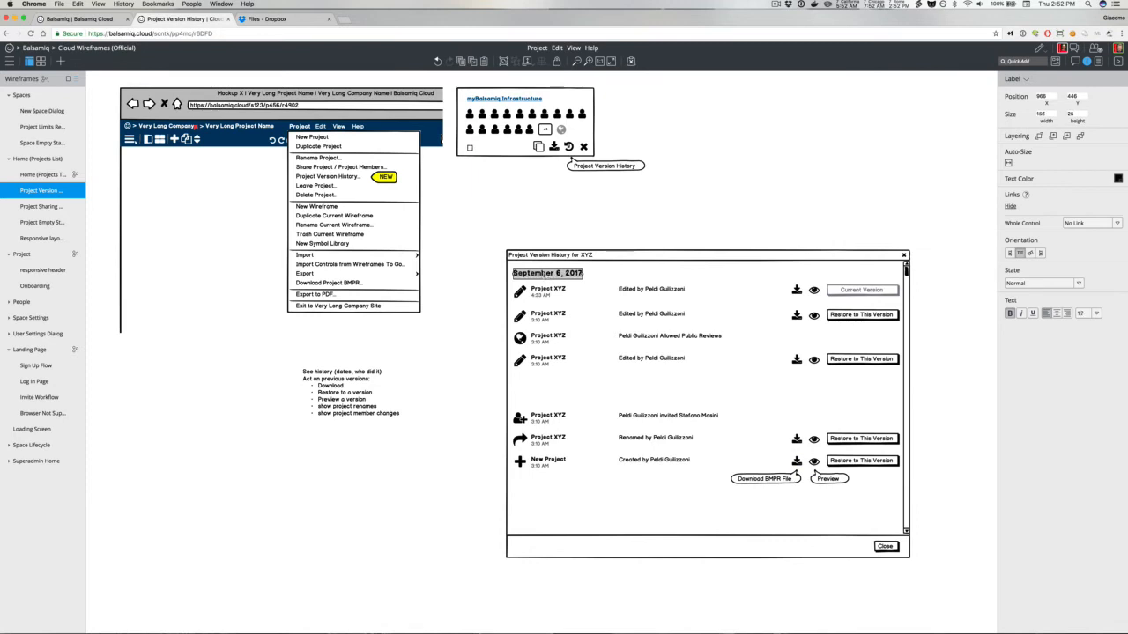
Step: Duplicate the date heading and place the copy above the invited-member row
left_click_drag(545, 275, 545, 317)
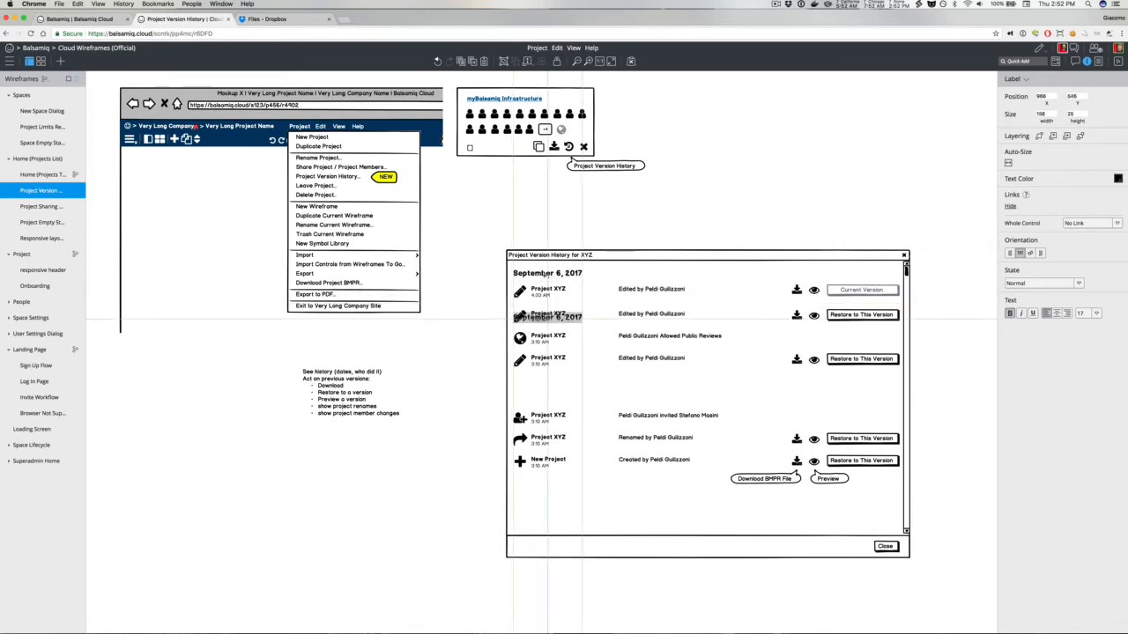
key("shift+Down")
key("shift+Down")
key("shift+Down")
key("shift+Down")
key("shift+Down")
key("shift+Down")
key("shift+Down")
key("shift+Down")
key("shift+Down")
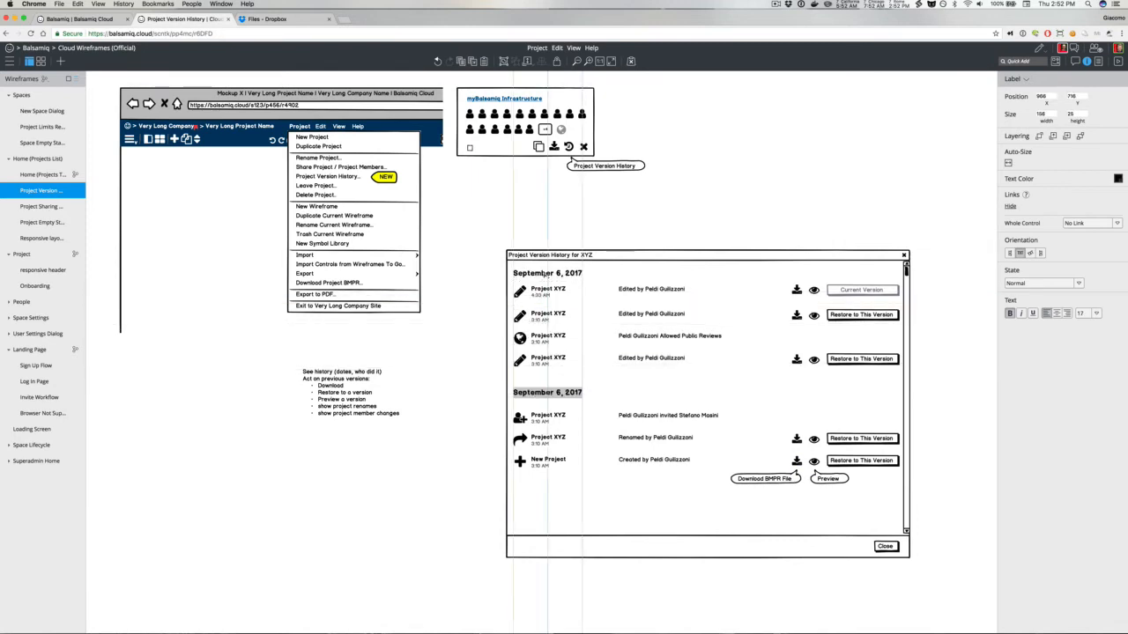
key("shift+Down")
Step: Change the copied heading's date to August 24, 2017
key("Return")
left_click(563, 399)
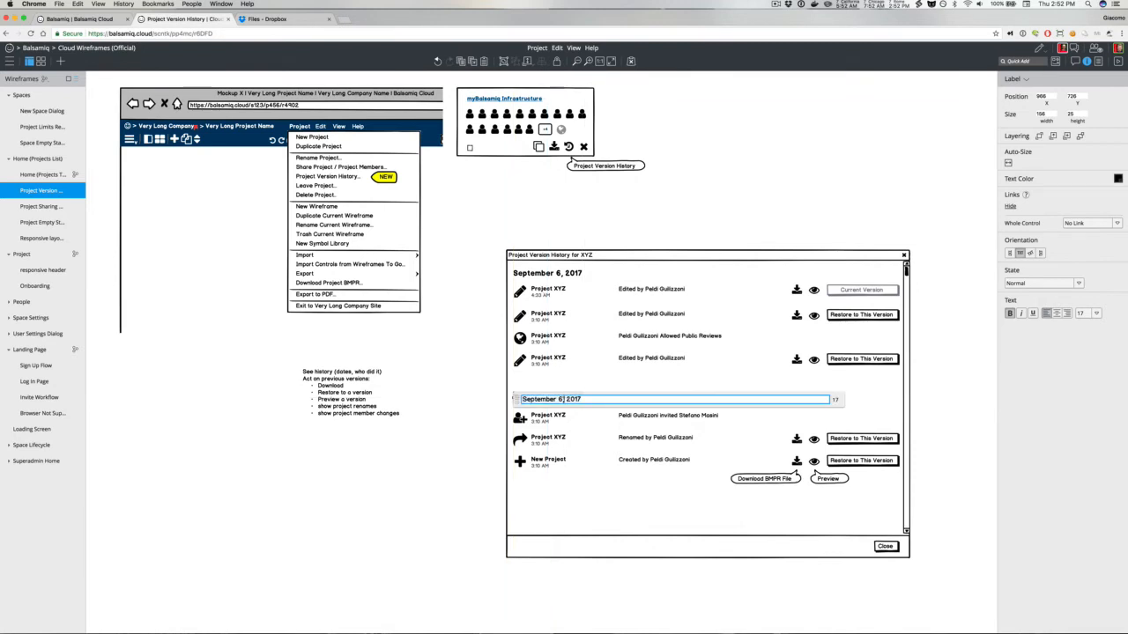
left_click_drag(564, 399, 517, 395)
type("August ")
type("24")
key("BackSpace")
type("4")
left_click(478, 346)
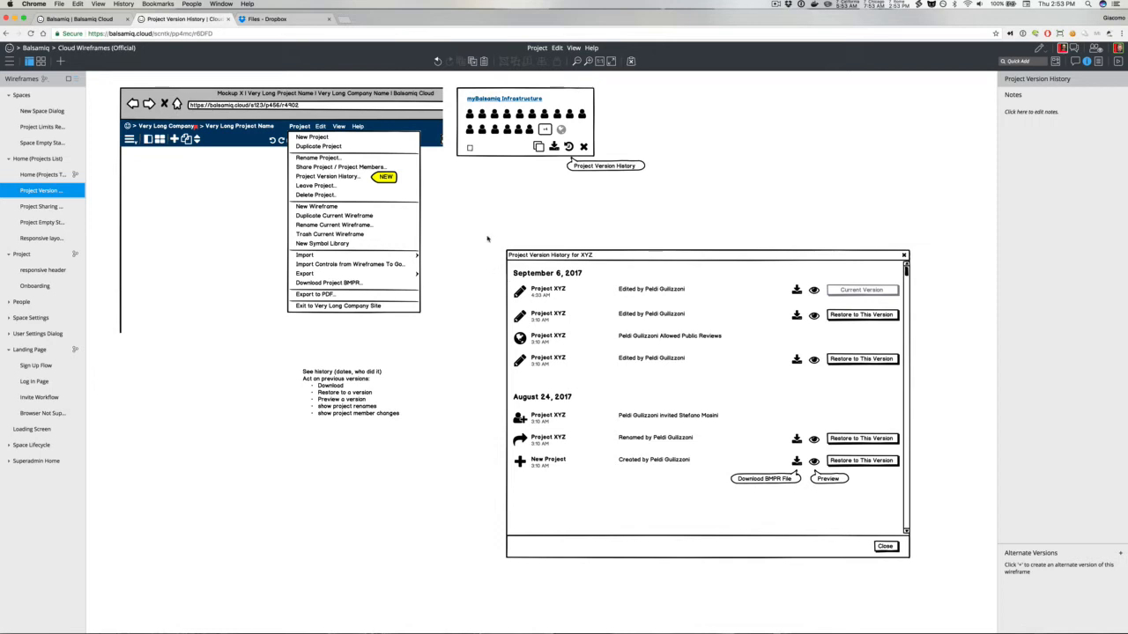
Step: Duplicate the whole version history dialog and place the copy beside the original
left_click_drag(486, 238, 929, 600)
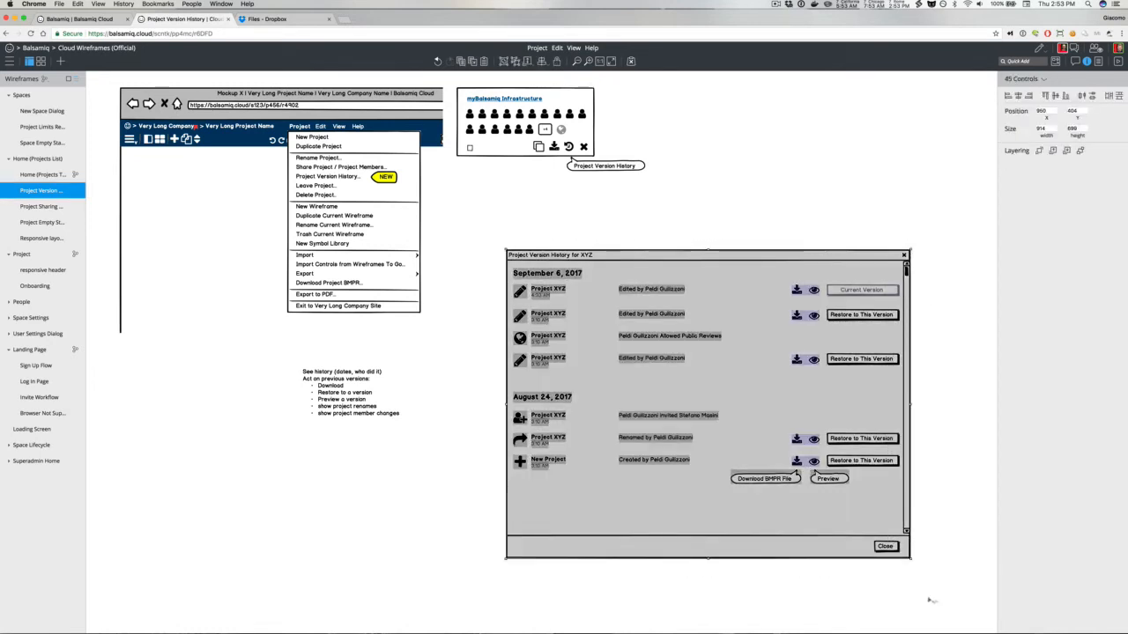
key("super+d")
left_click_drag(608, 309, 1064, 308)
key("super+z")
scroll(912, 303, "right", 10)
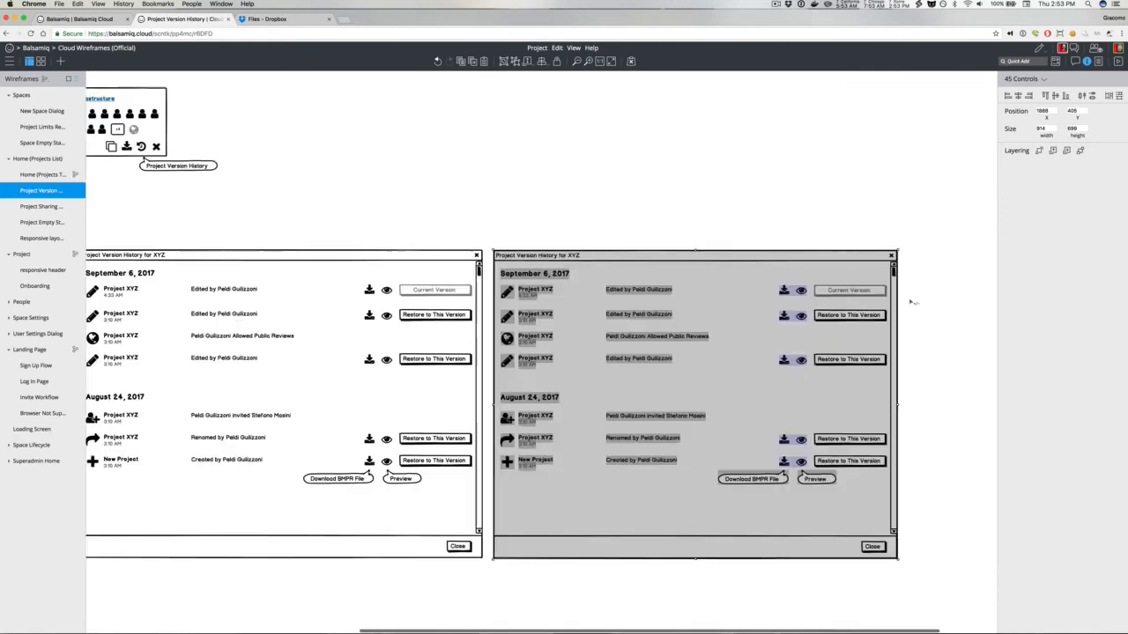
left_click(905, 300)
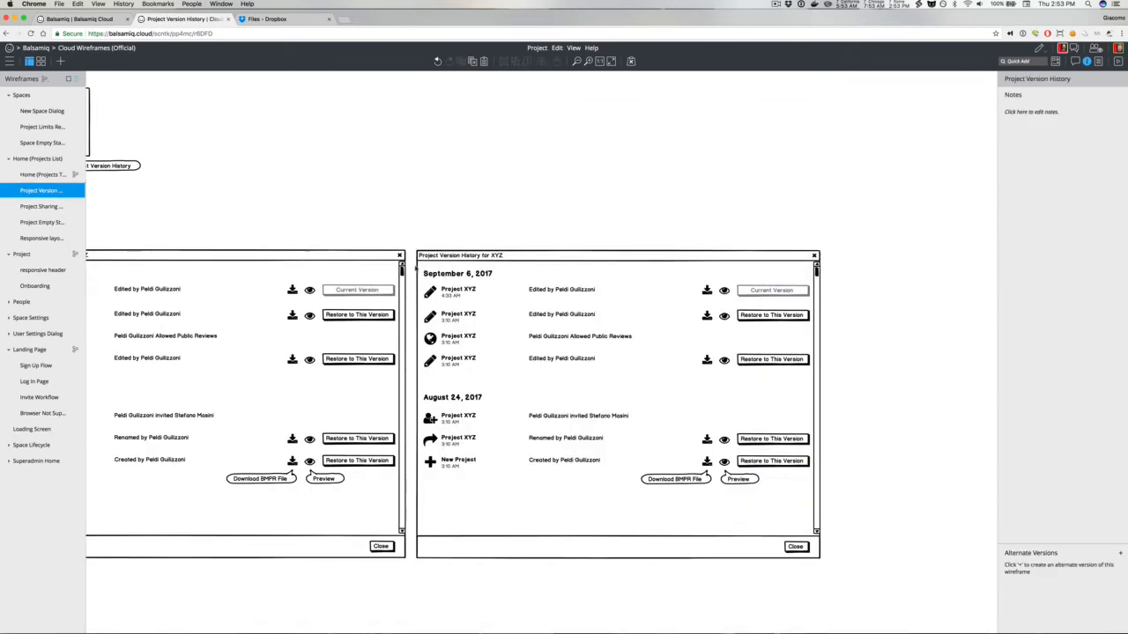
Step: In the copied dialog, move all rows down to make room for a new top row
left_click_drag(412, 279, 832, 516)
key("shift+Down")
key("shift+Down")
key("shift+Down")
key("shift+Down")
key("shift+Down")
key("shift+Down")
key("shift+Down")
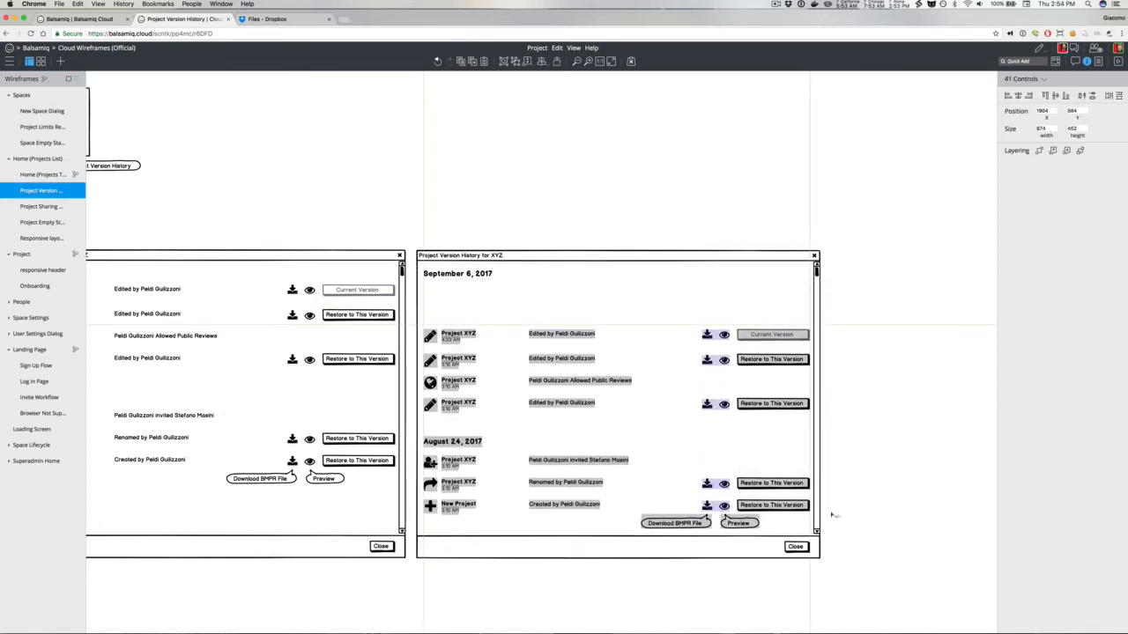
left_click(883, 450)
Step: Duplicate the first row and place the copy above it as a new top row
left_click_drag(836, 328, 419, 360)
key("super+d")
key("shift+Left")
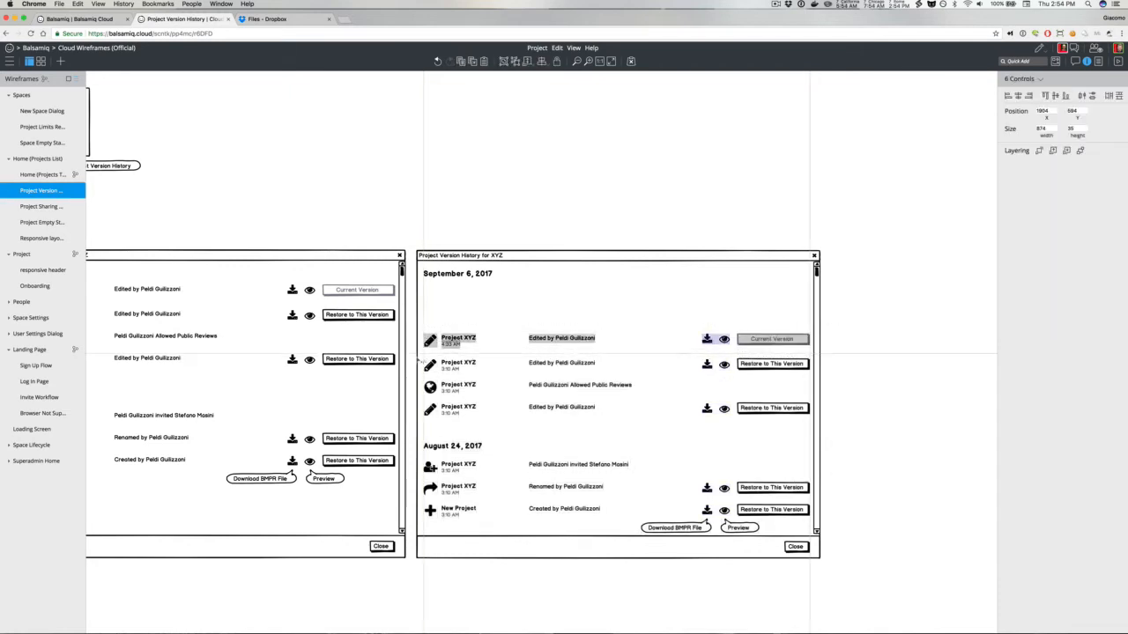
key("shift+Up")
key("shift+Up")
key("shift+Up")
key("shift+Up")
key("shift+Up")
key("shift+Up")
left_click(426, 216)
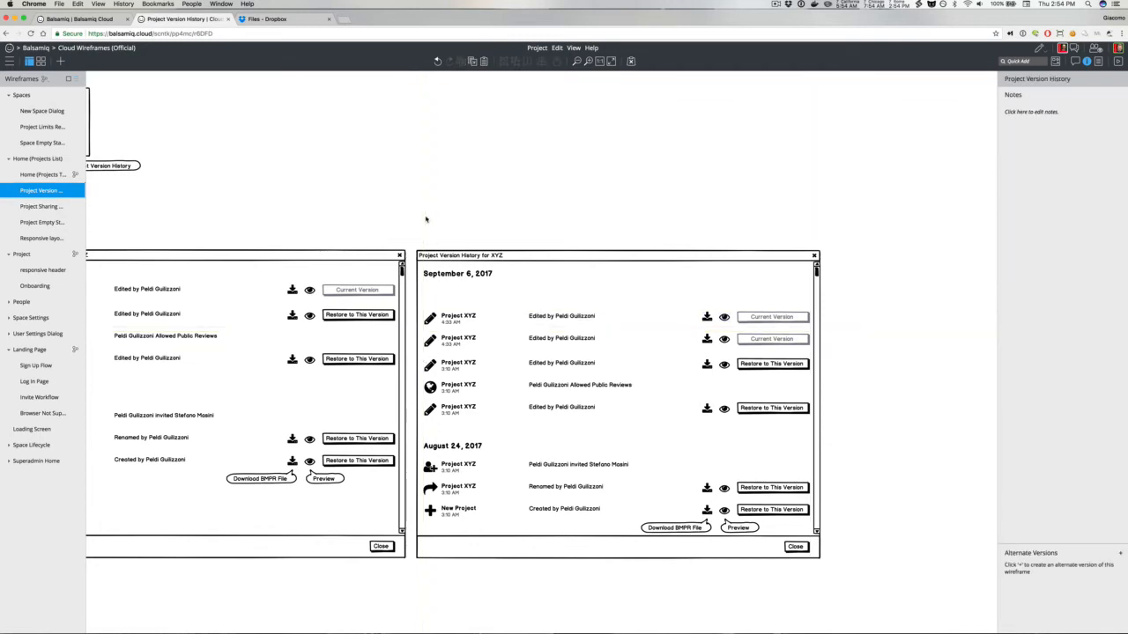
Step: Change the new top row's icon to a history icon
left_click(430, 318)
left_click(1023, 208)
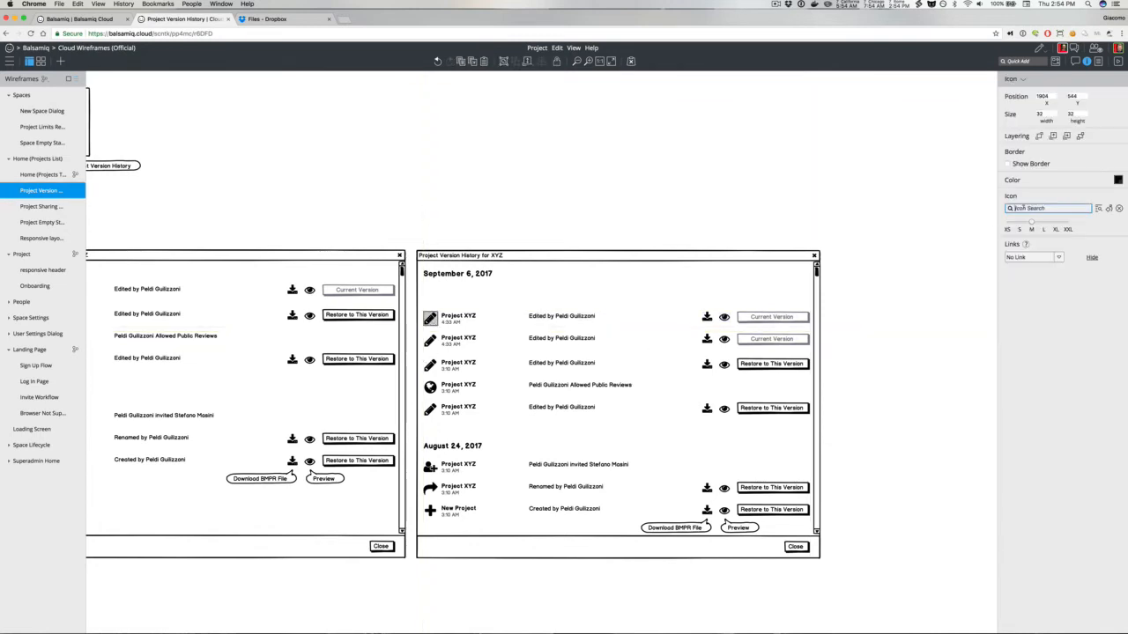
type("his")
left_click(1015, 224)
Step: Set the new top row's description to Restored old version from August 24, 2017, 3:10AM
double_click(547, 319)
type("Restored old version")
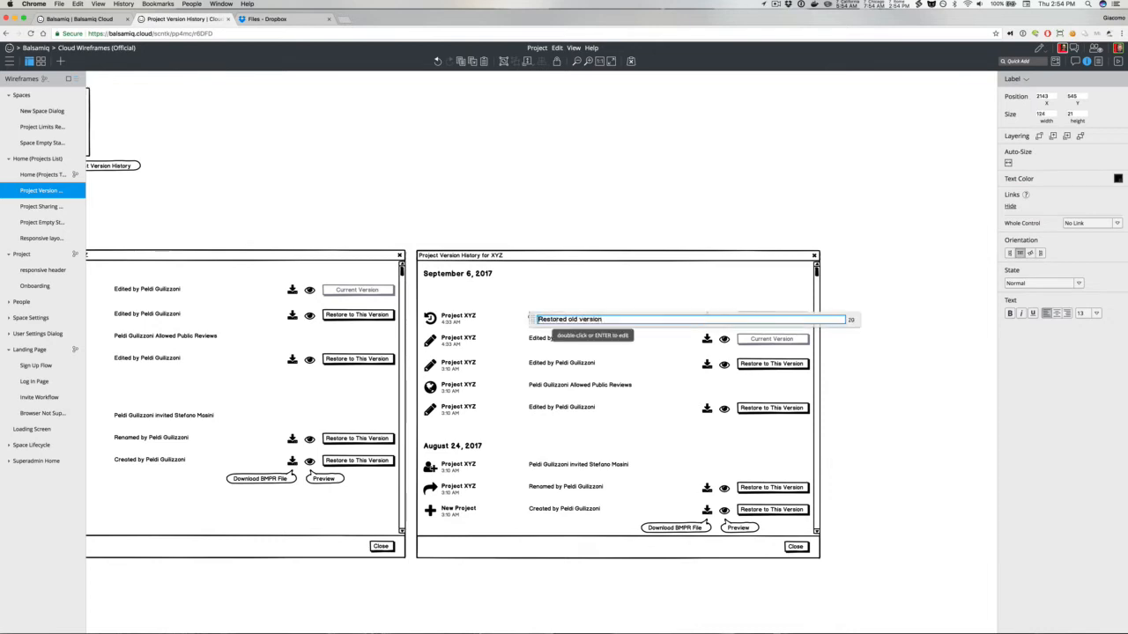
type("Peldi Guilizzoni")
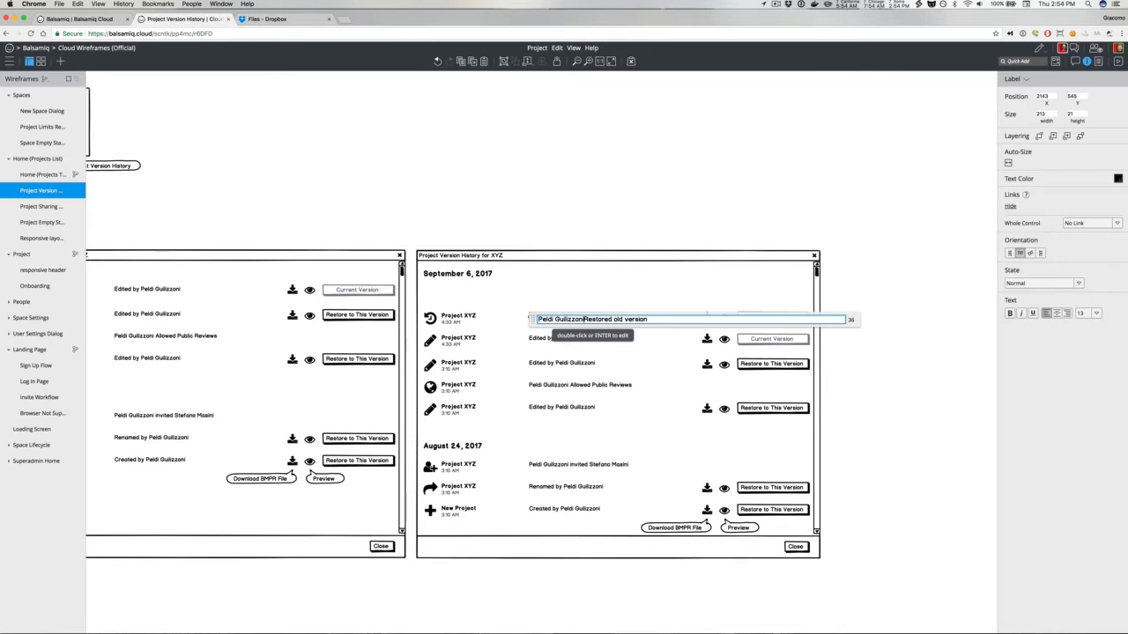
key("shift+super+Left")
key("BackSpace")
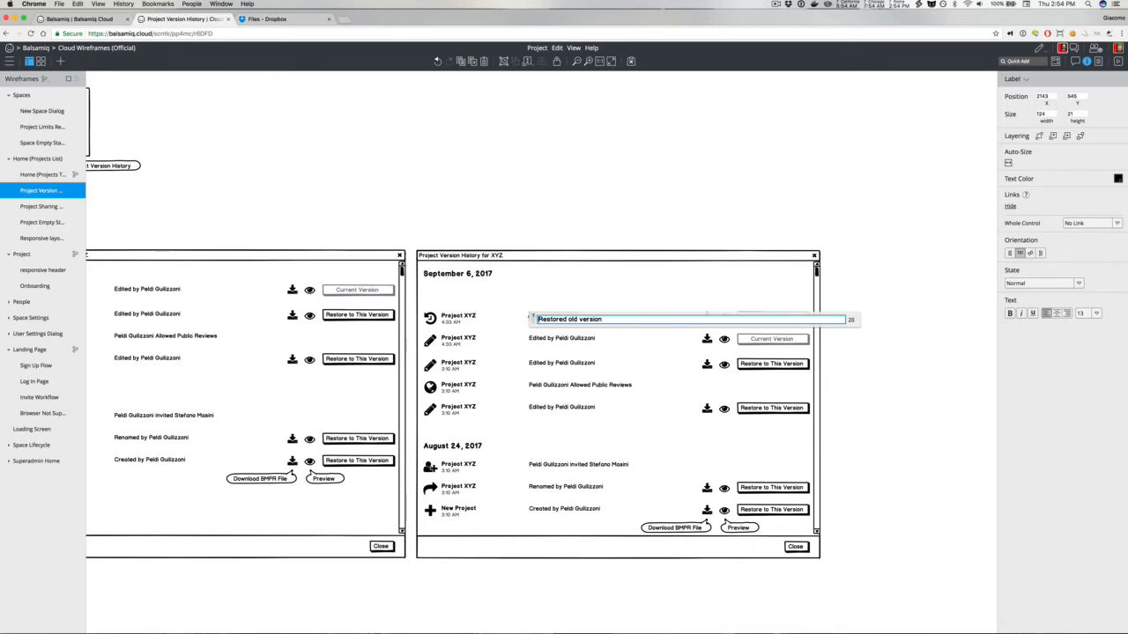
type("from August 24, 2017, 3:10 A")
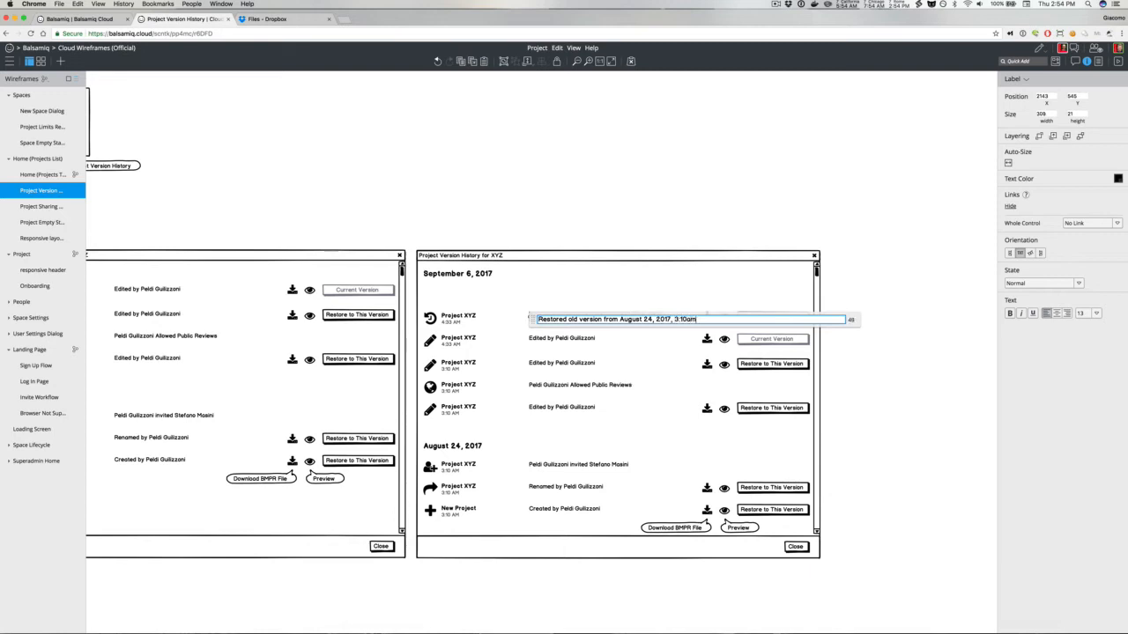
key("BackSpace")
key("BackSpace")
type("AM")
left_click(563, 242)
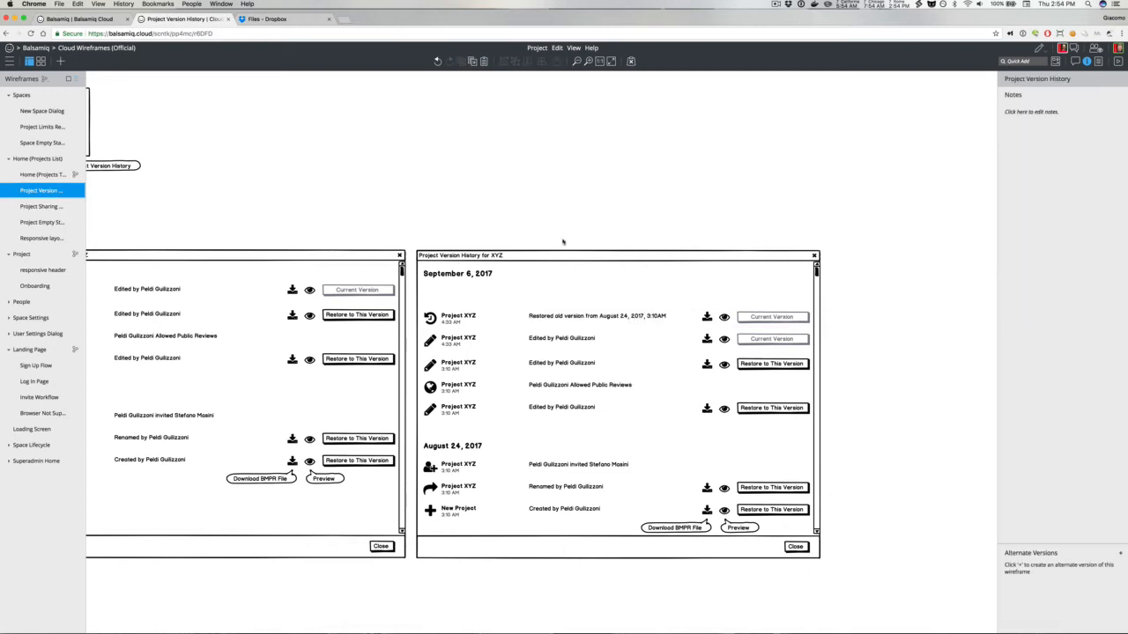
Step: Delete the second row's Current Version button
left_click(556, 319)
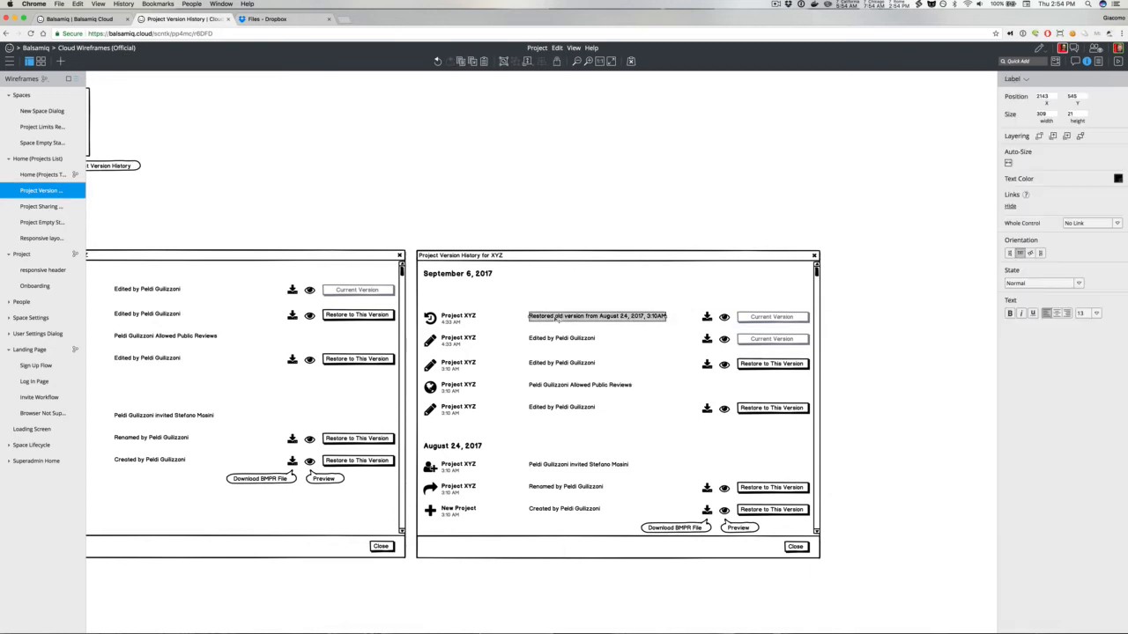
left_click(754, 339)
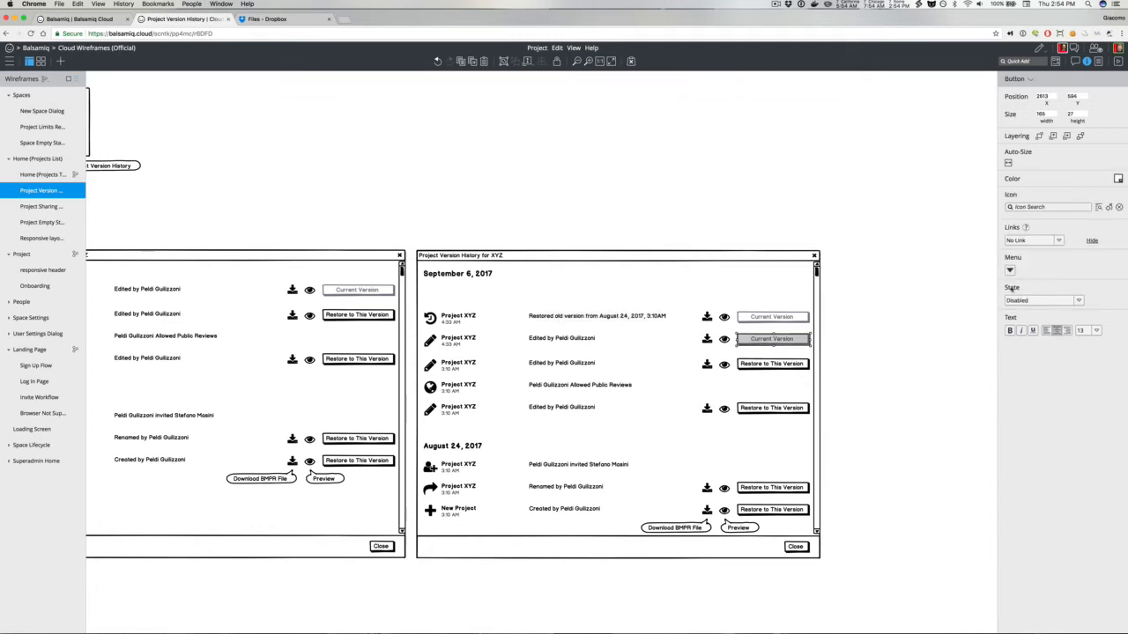
key("Delete")
Step: Duplicate a Restore to This Version button and place it in the second row
left_click(777, 364)
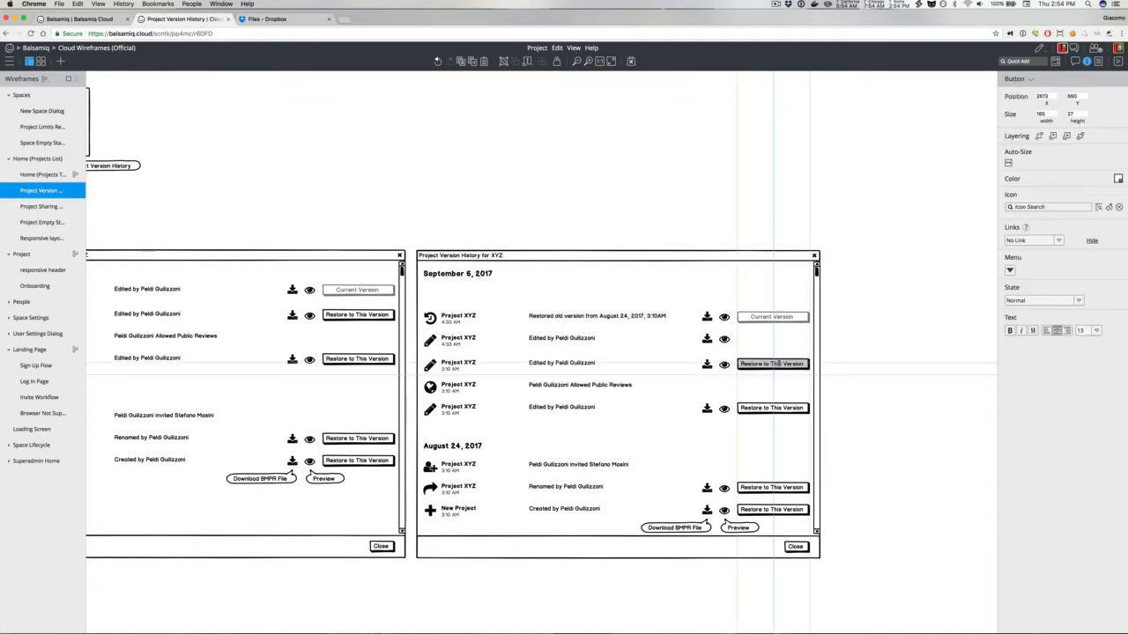
key("super+d")
key("shift+Up")
key("shift+Up")
key("shift+Up")
key("shift+Up")
key("shift+Up")
key("shift+Up")
key("shift+Up")
key("Down")
key("Down")
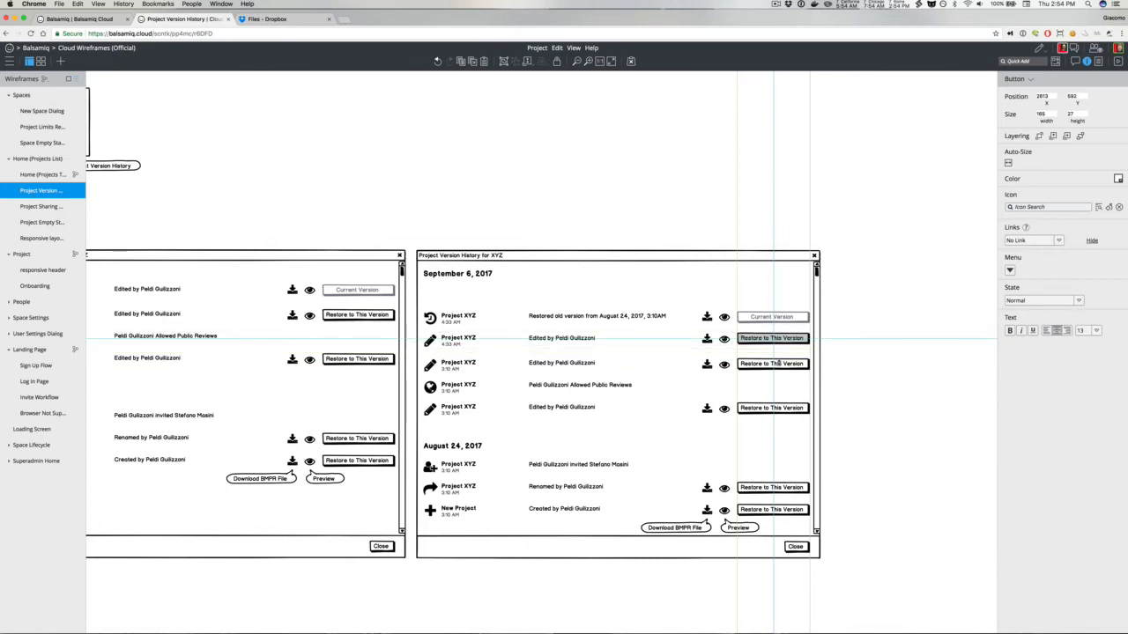
left_click(837, 370)
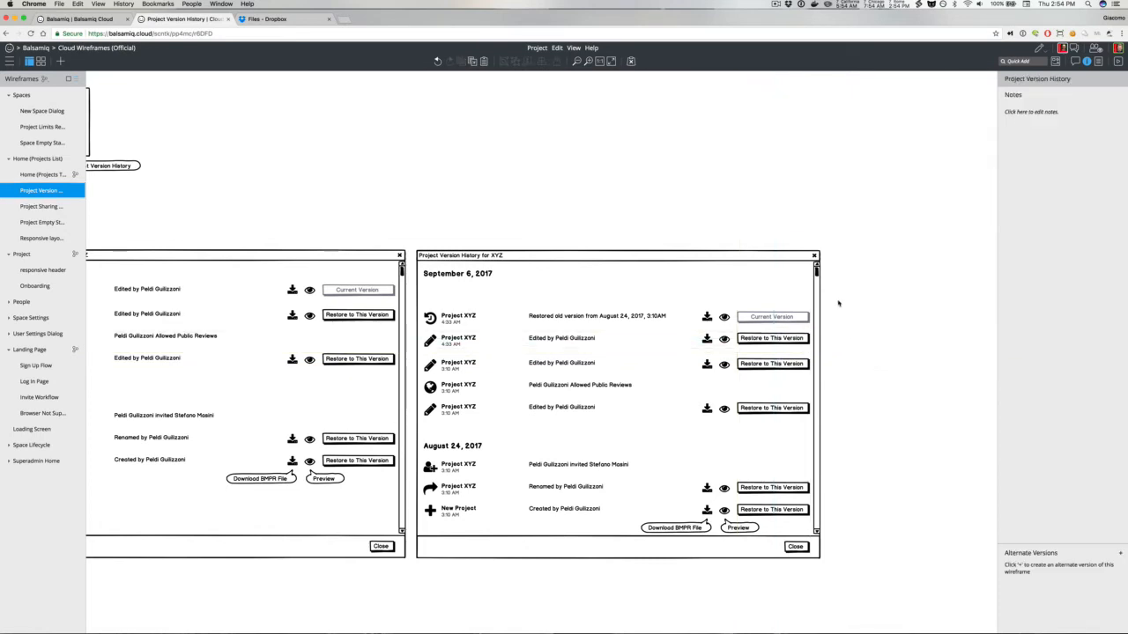
Step: Select all the history rows in the right dialog and move them up 25 pixels to close the gap under the date
left_click_drag(838, 303, 421, 541)
key("shift+Up")
key("shift+Up")
key("Up")
key("Up")
key("Up")
key("Up")
key("Up")
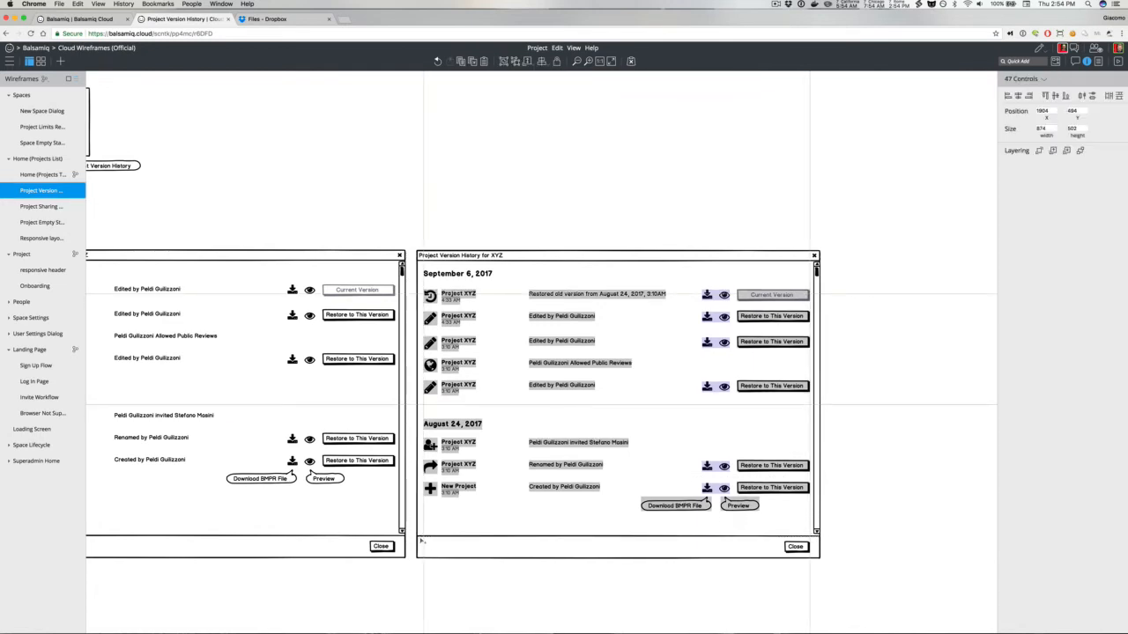
key("Up")
key("Up")
key("Up")
key("Up")
key("Up")
key("Escape")
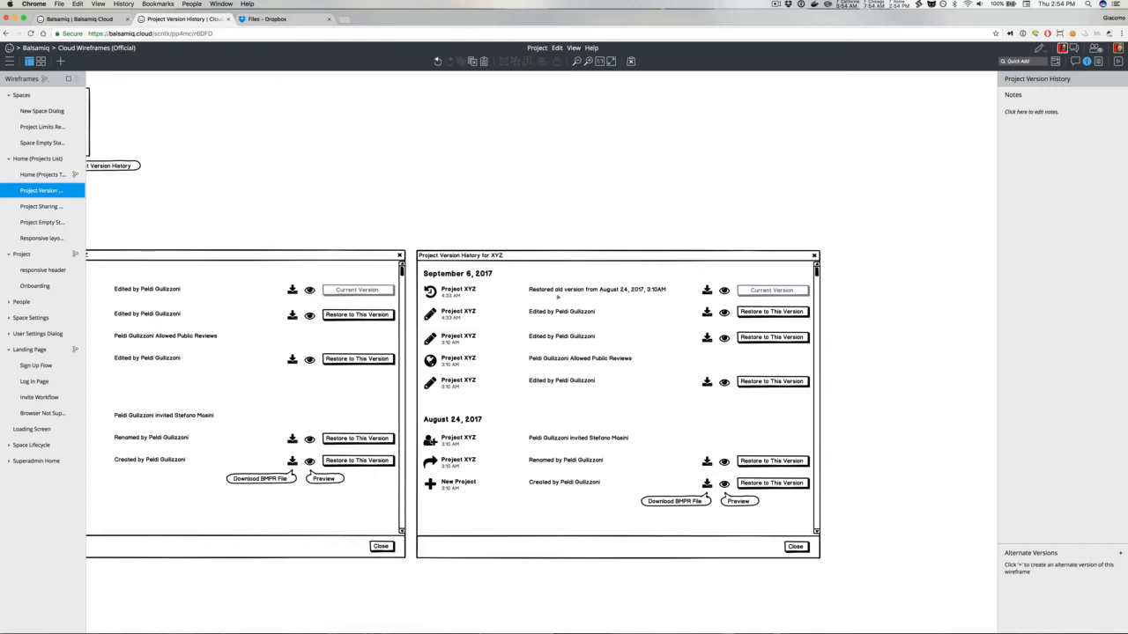
Step: In the left dialog, add a second line reading Peldi Guilizzoni beneath the top row's description
scroll(557, 297, "left", 5)
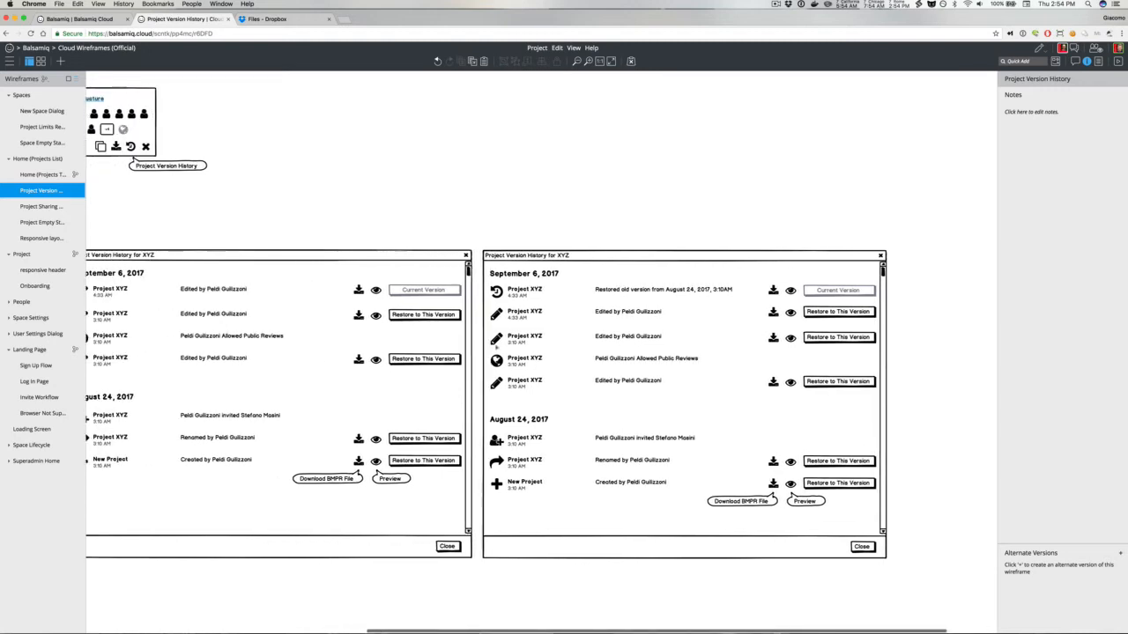
scroll(558, 297, "left", 1)
left_click_drag(525, 238, 948, 583)
scroll(664, 505, "left", 15)
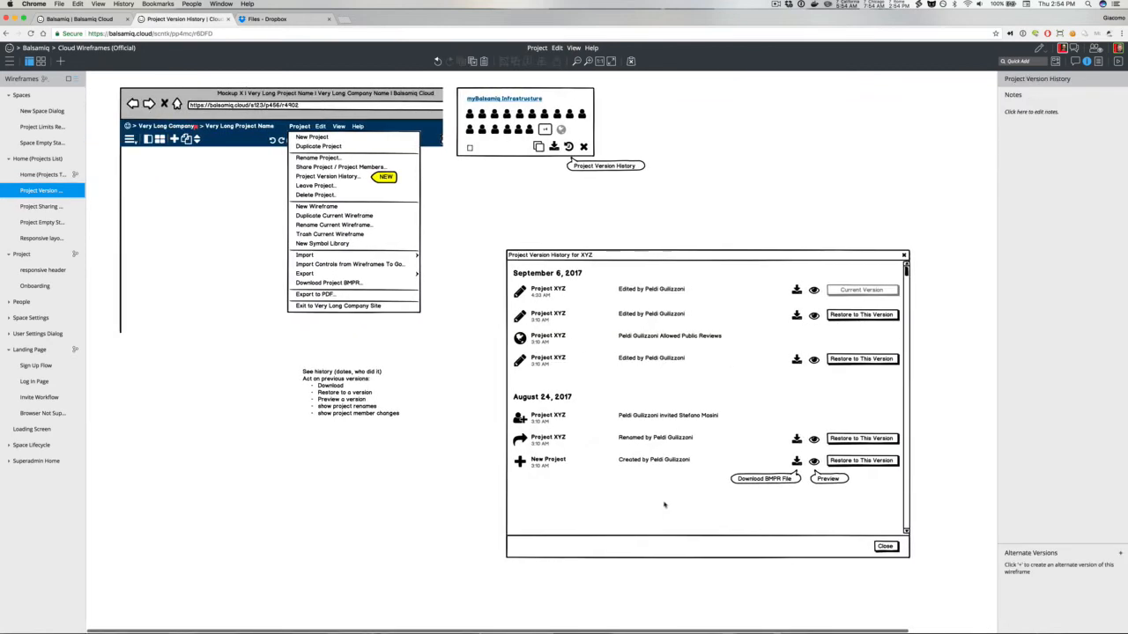
left_click(604, 289)
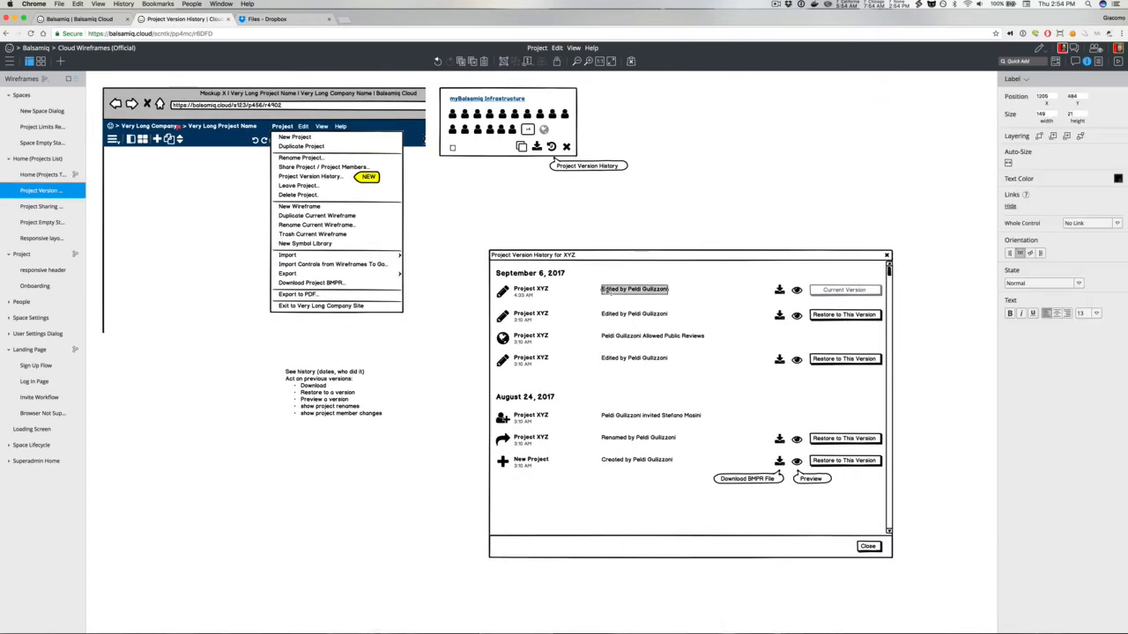
mouse_move(605, 290)
left_mouse_down()
mouse_move(640, 298)
mouse_move(606, 298)
left_mouse_up()
double_click(612, 297)
key("BackSpace")
left_click(602, 246)
double_click(613, 286)
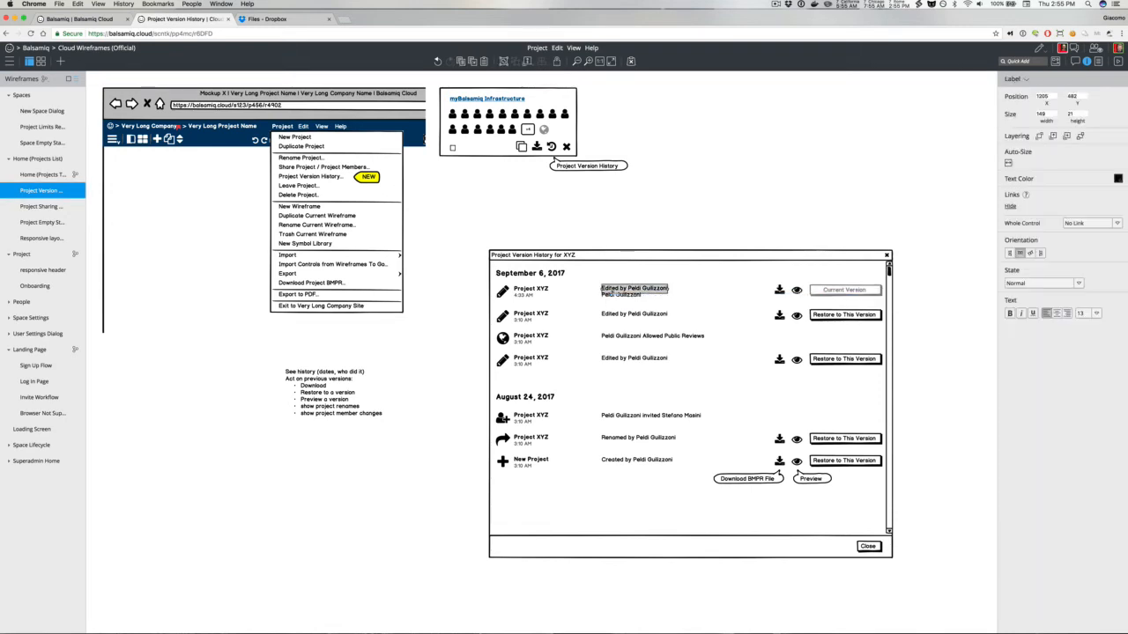
Step: Change the top row's description text to Project Edited
left_click(628, 290)
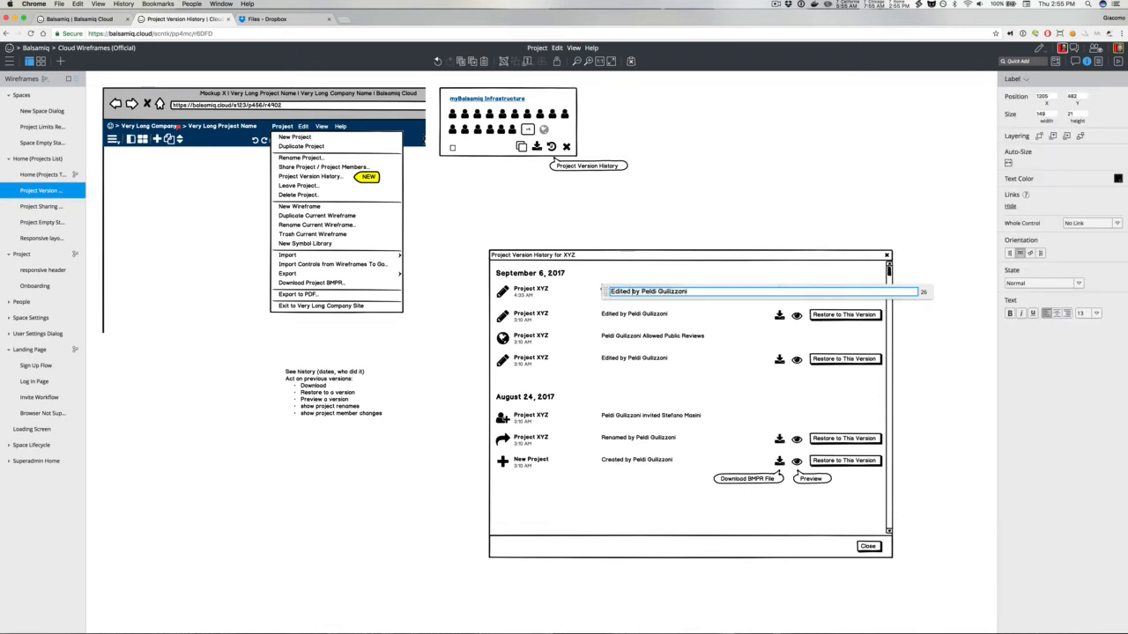
type("Project")
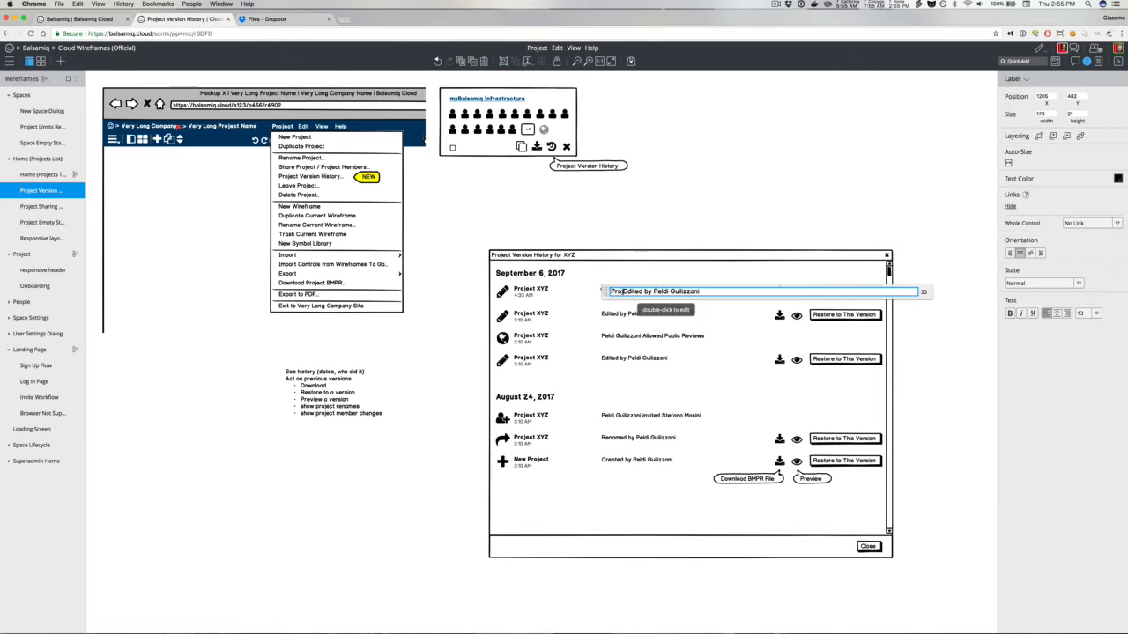
key("BackSpace")
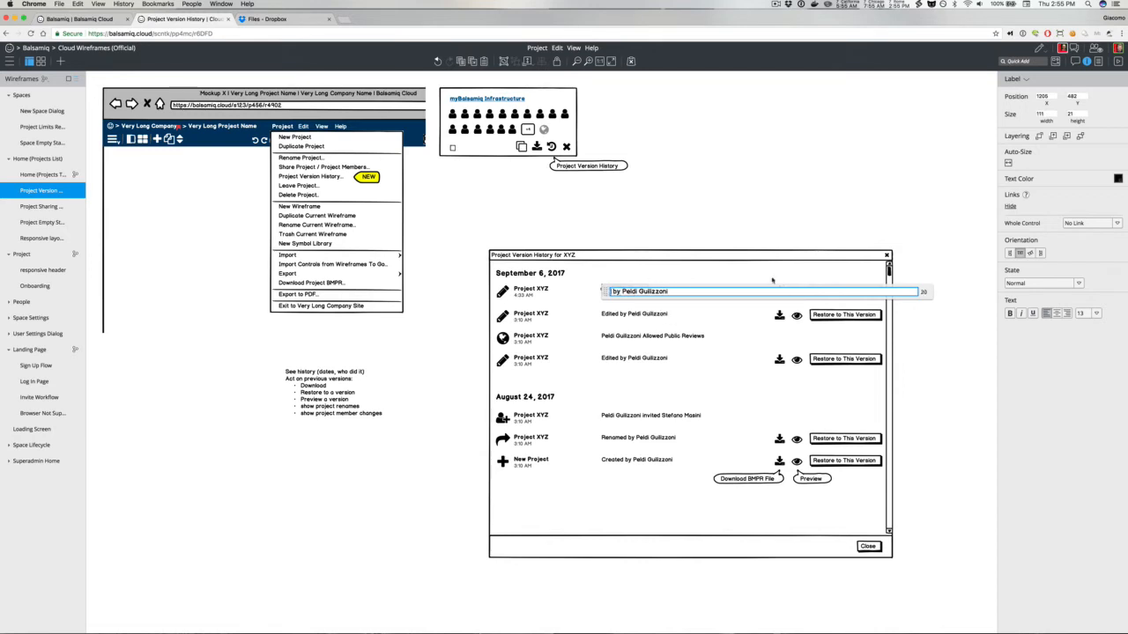
key("BackSpace")
type("Project Upd")
type("ated")
type("Edited")
left_click(645, 194)
Step: Make the Peldi Guilizzoni line smaller, at size 11, and grey
left_click(624, 296)
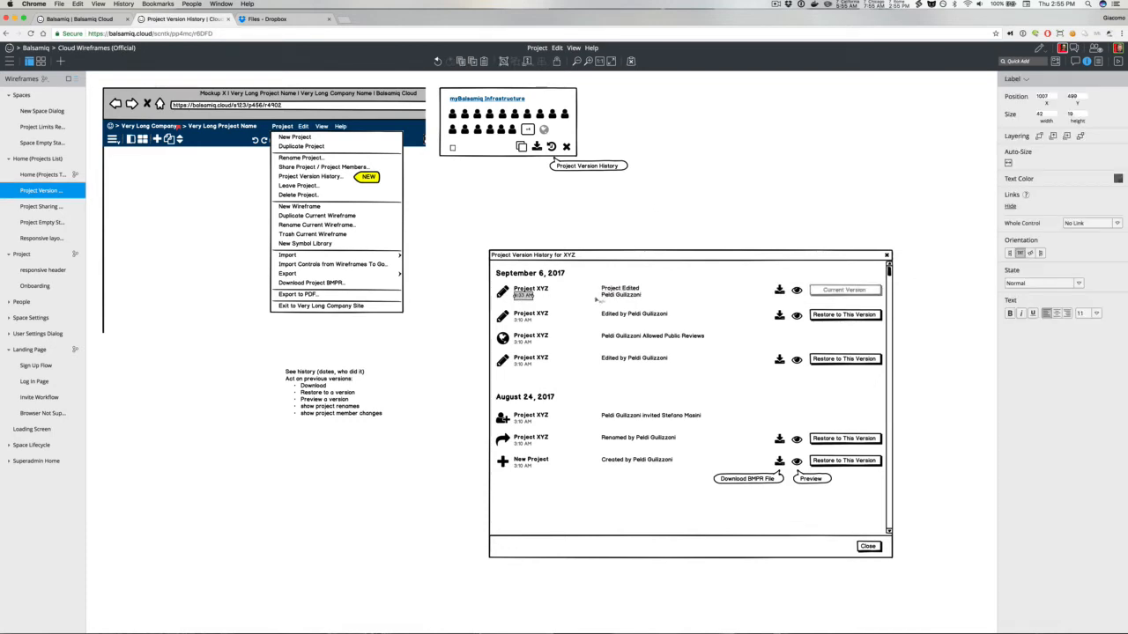
key("ctrl+alt+Down")
key("ctrl+alt+Down")
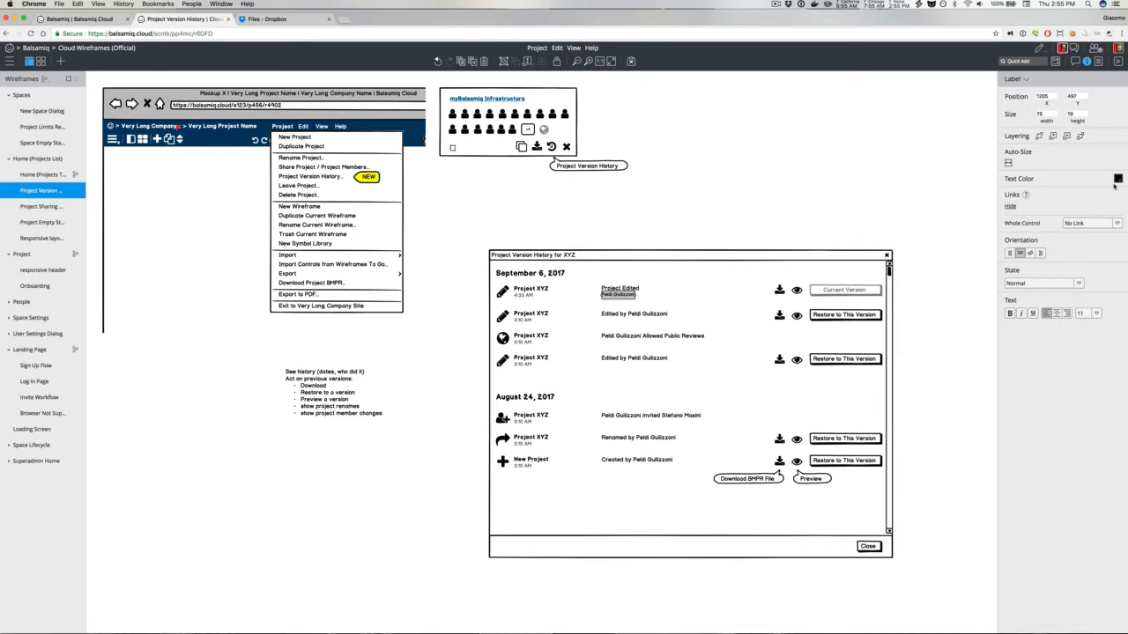
left_click(1116, 180)
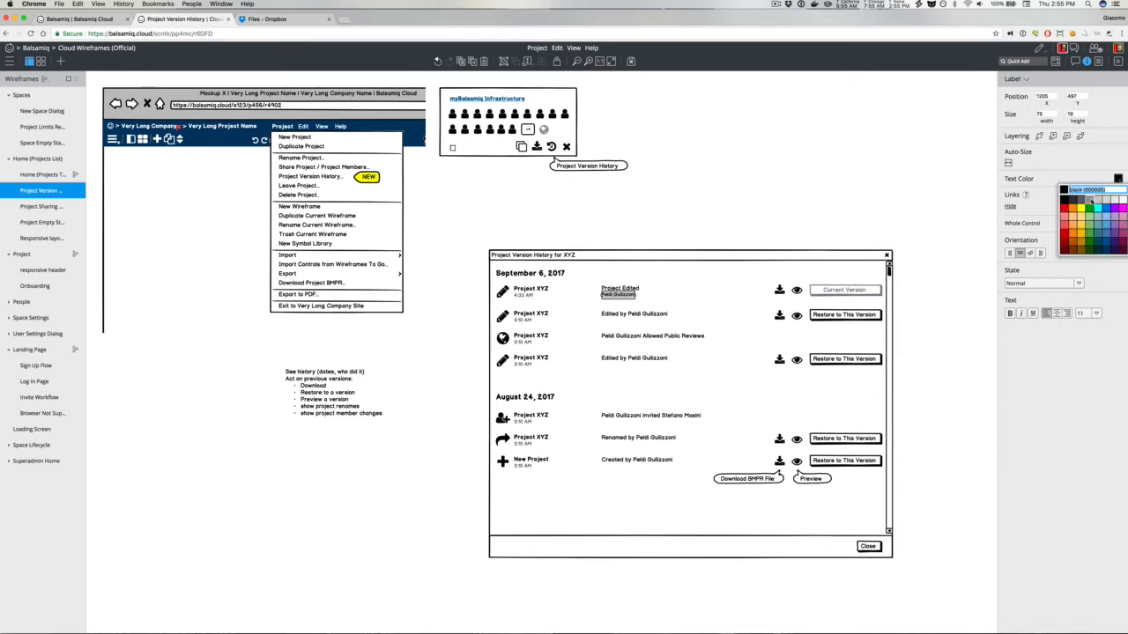
left_click(699, 205)
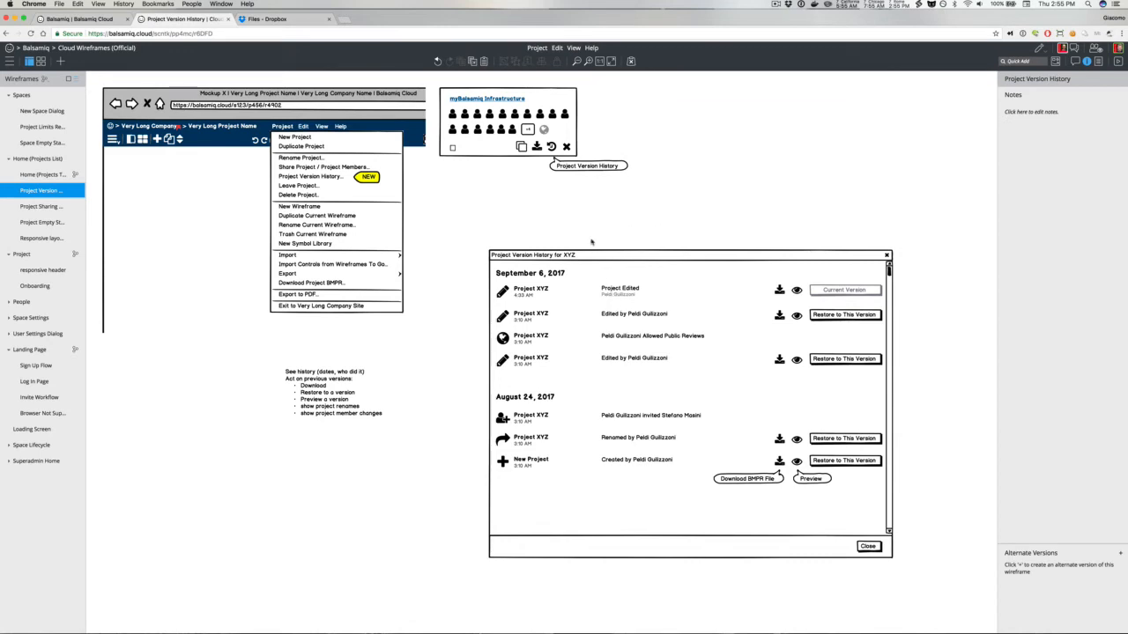
Step: Align the Project Edited label's top with the top row's Project XYZ title
left_click_drag(592, 240, 667, 314)
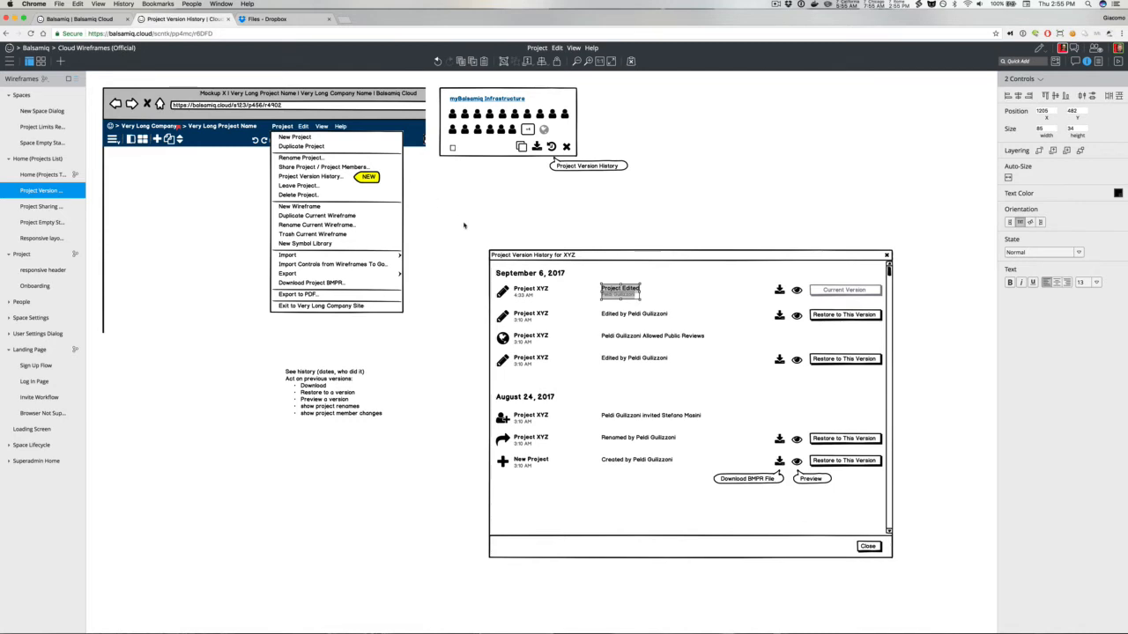
left_click(476, 256)
left_click(527, 296)
left_click(628, 289, "shift")
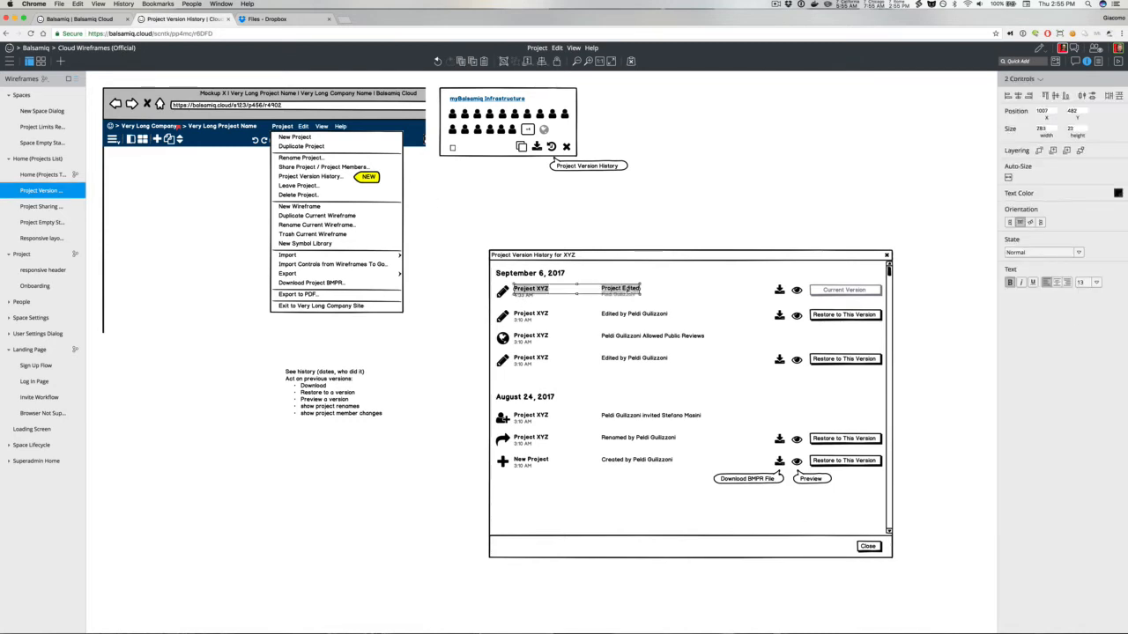
left_click(1046, 96)
Step: Align the grey Peldi Guilizzoni line with the 4:33 AM time label beneath the title
key("super+plus")
key("super+plus")
key("super+plus")
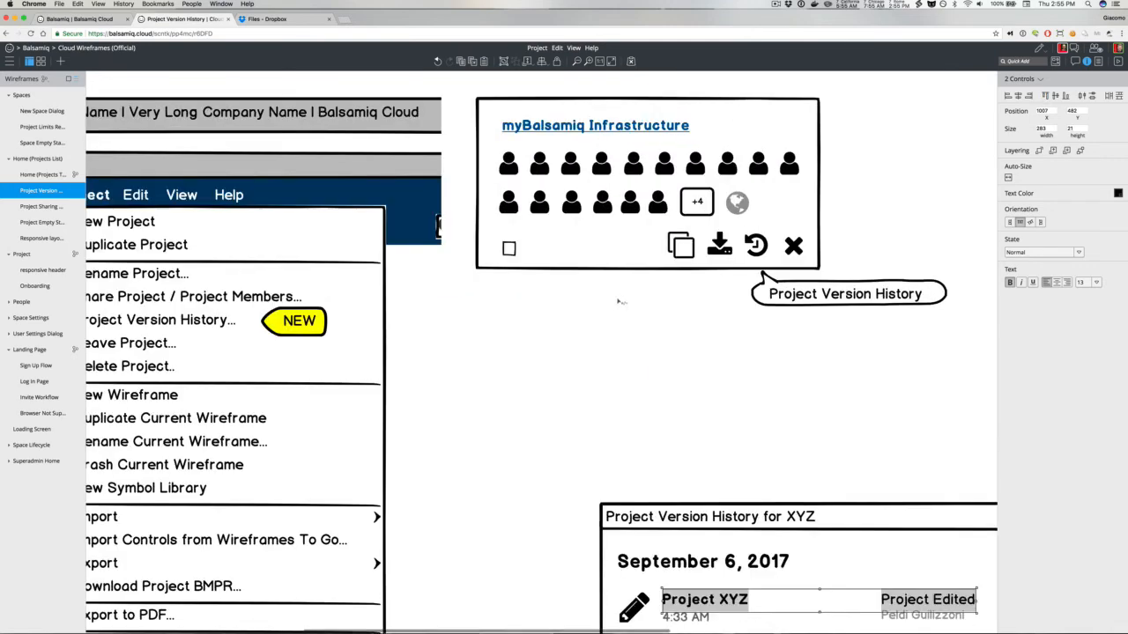
scroll(718, 427, "down", 3)
scroll(718, 430, "right", 3)
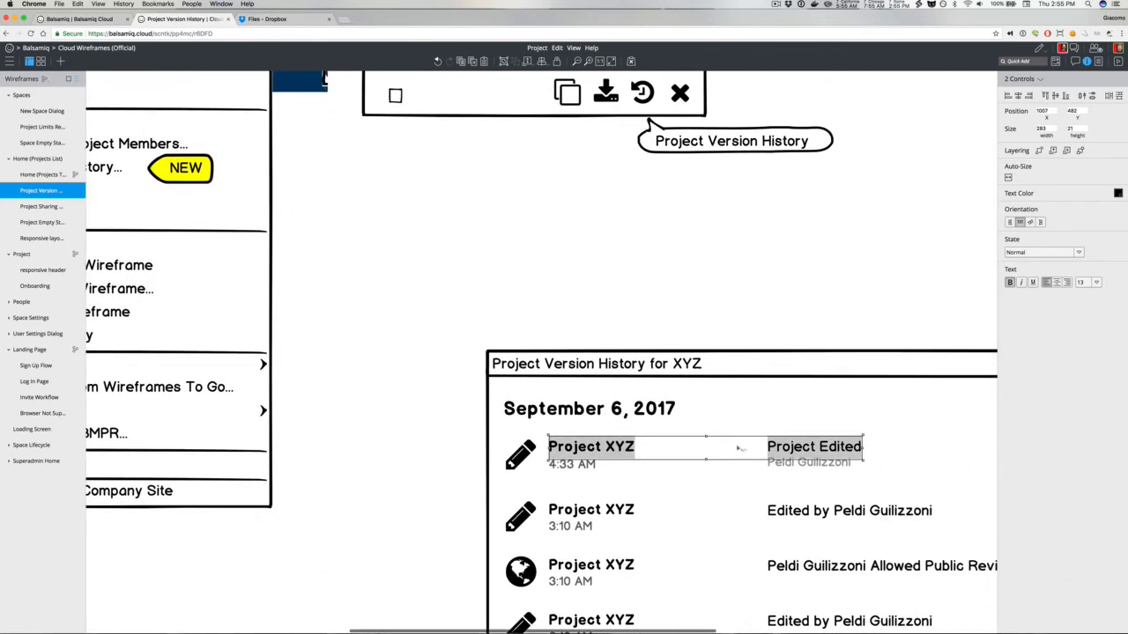
left_click(787, 467)
left_click(595, 467, "shift")
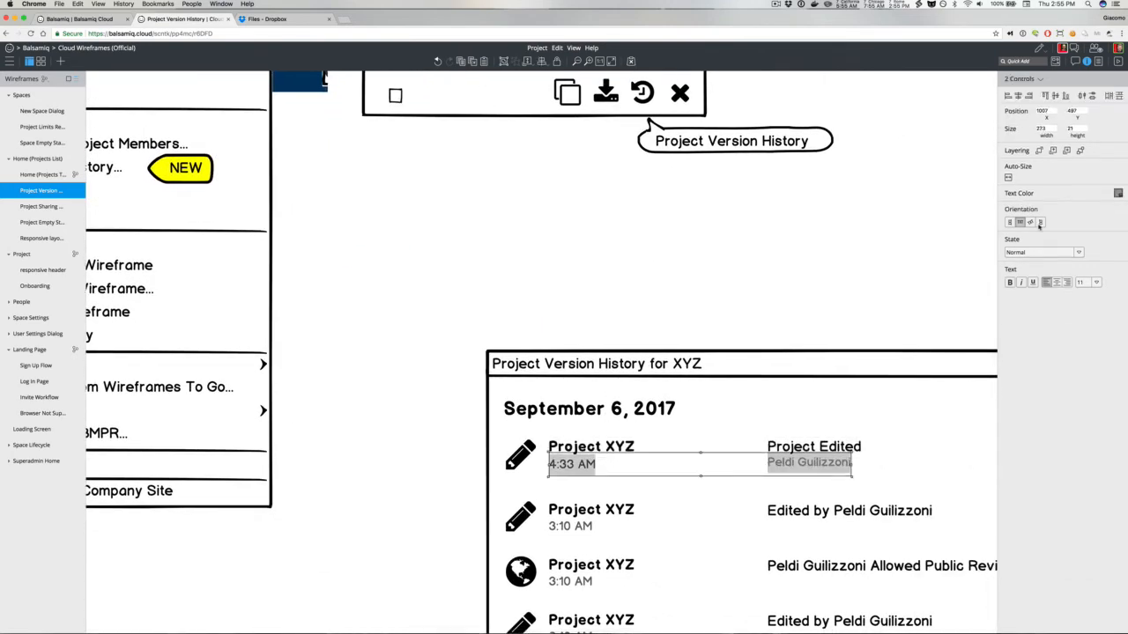
left_click(1065, 96)
left_click(753, 211)
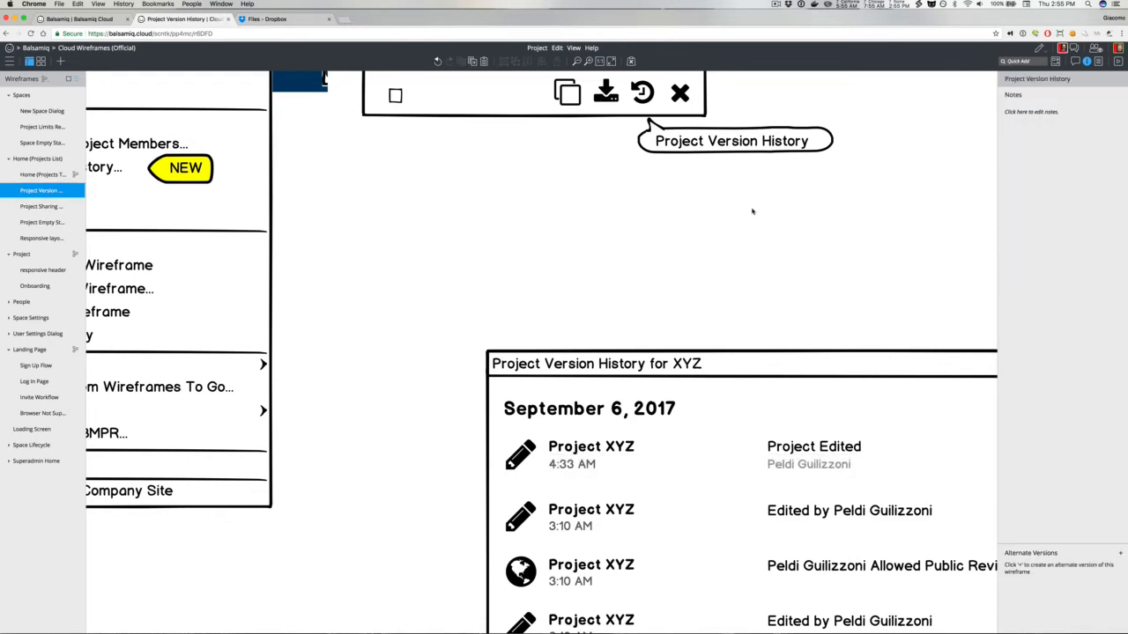
key("super+minus")
key("super+minus")
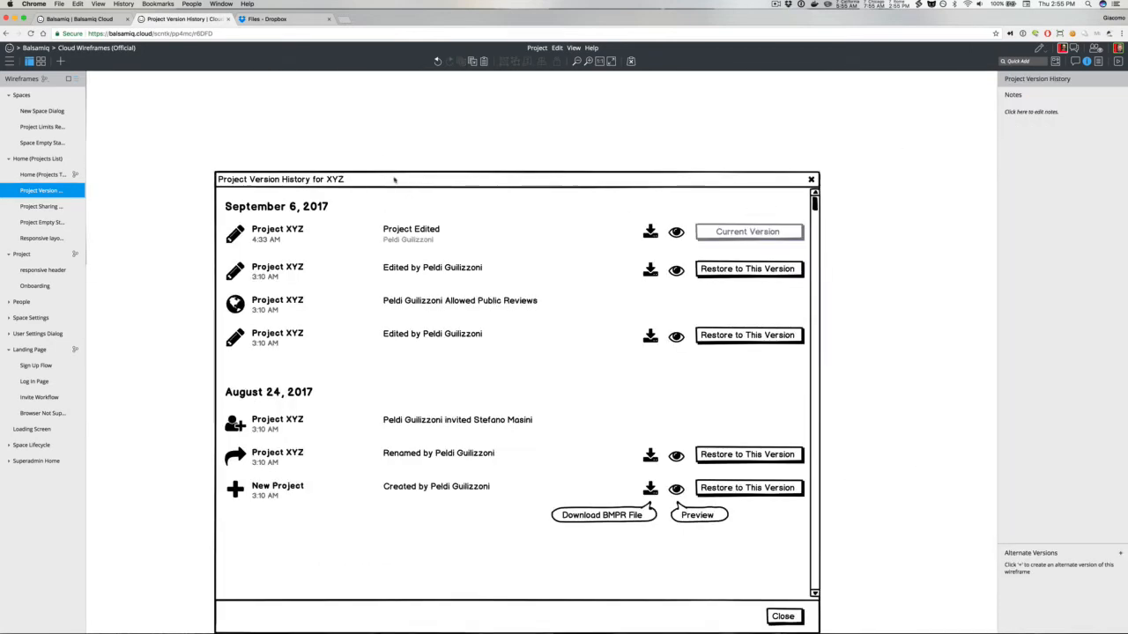
Step: Group the Project Edited and name labels and copy the group down into the second row
left_click_drag(374, 139, 459, 255)
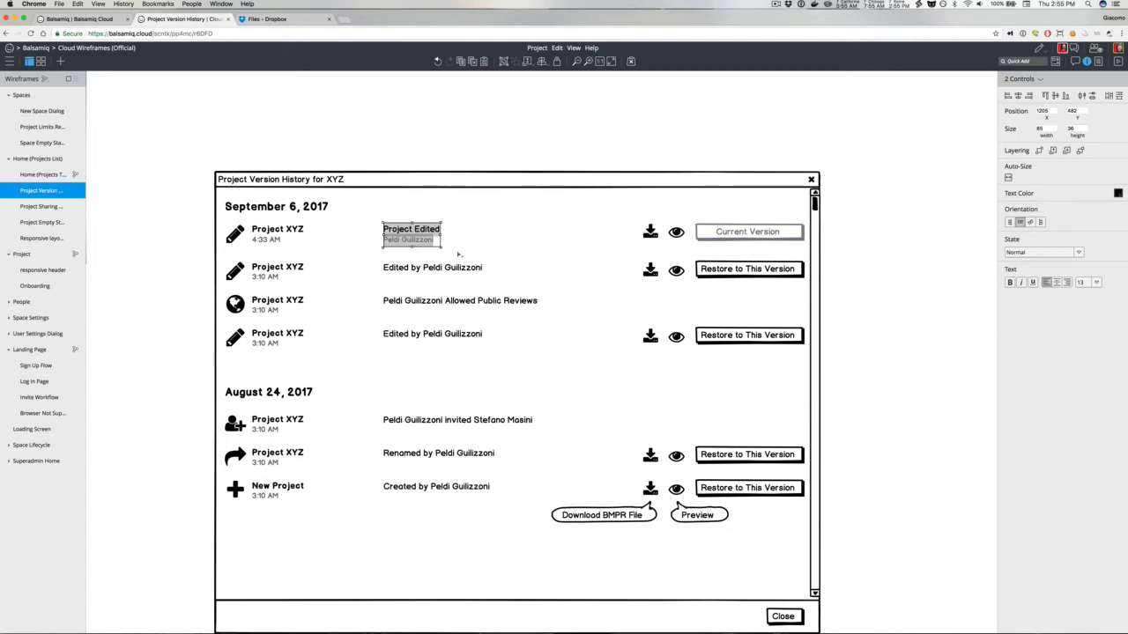
key("super+g")
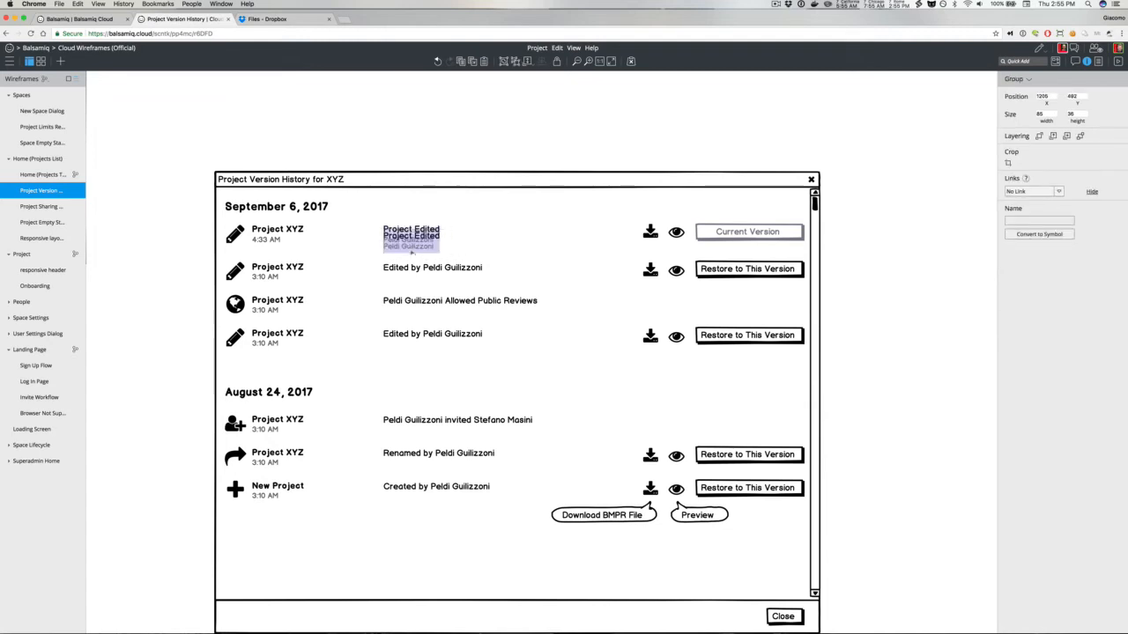
left_click_drag(412, 252, 412, 292)
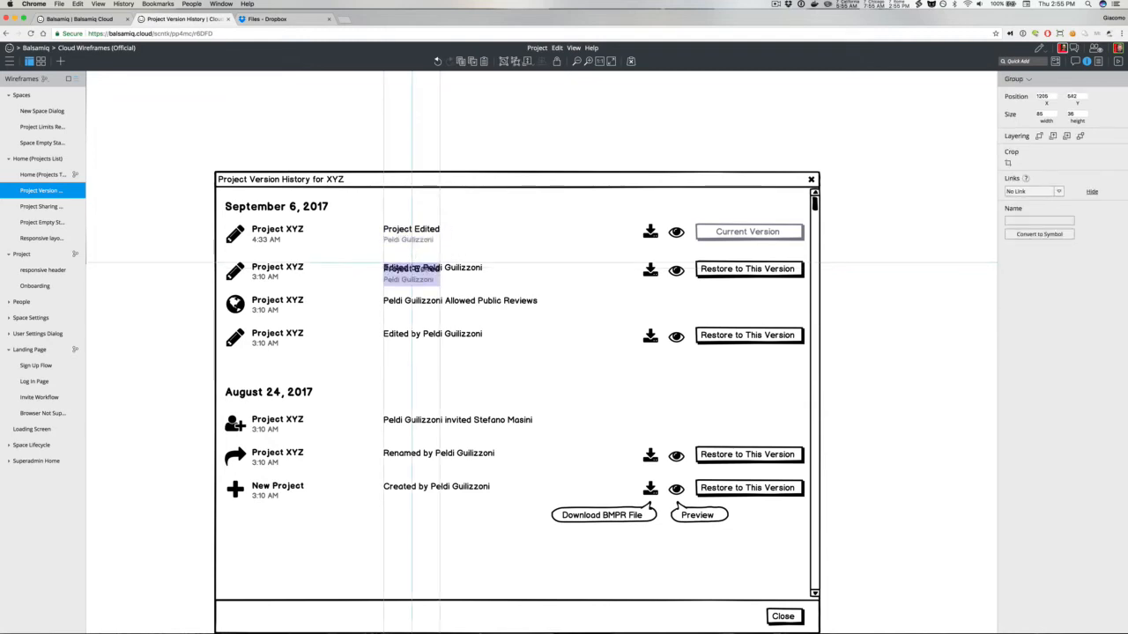
Step: Delete the second row's old Edited by description and align the copied group with that row's Project XYZ title
left_click(460, 274)
key("BackSpace")
left_click(404, 279)
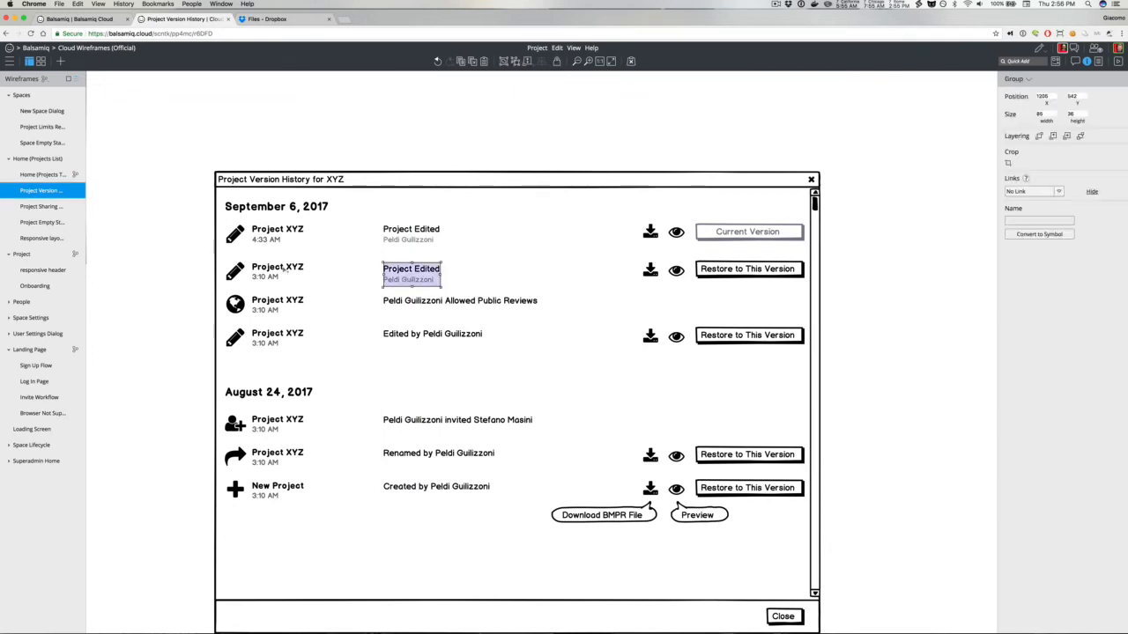
left_click(253, 275, "shift")
left_click(1046, 97)
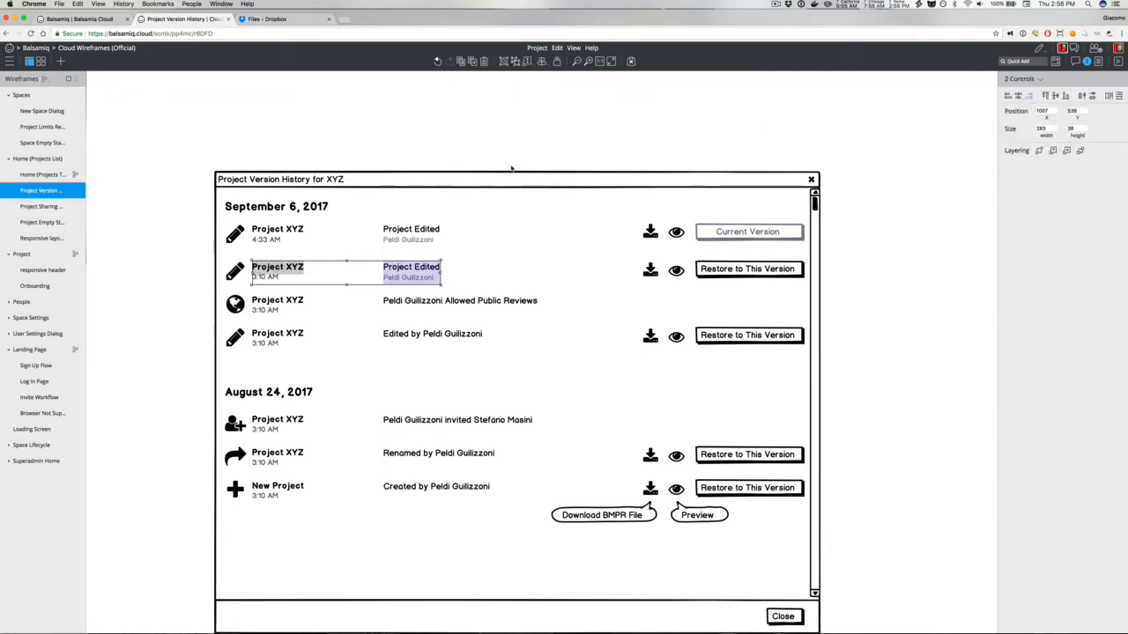
left_click(440, 134)
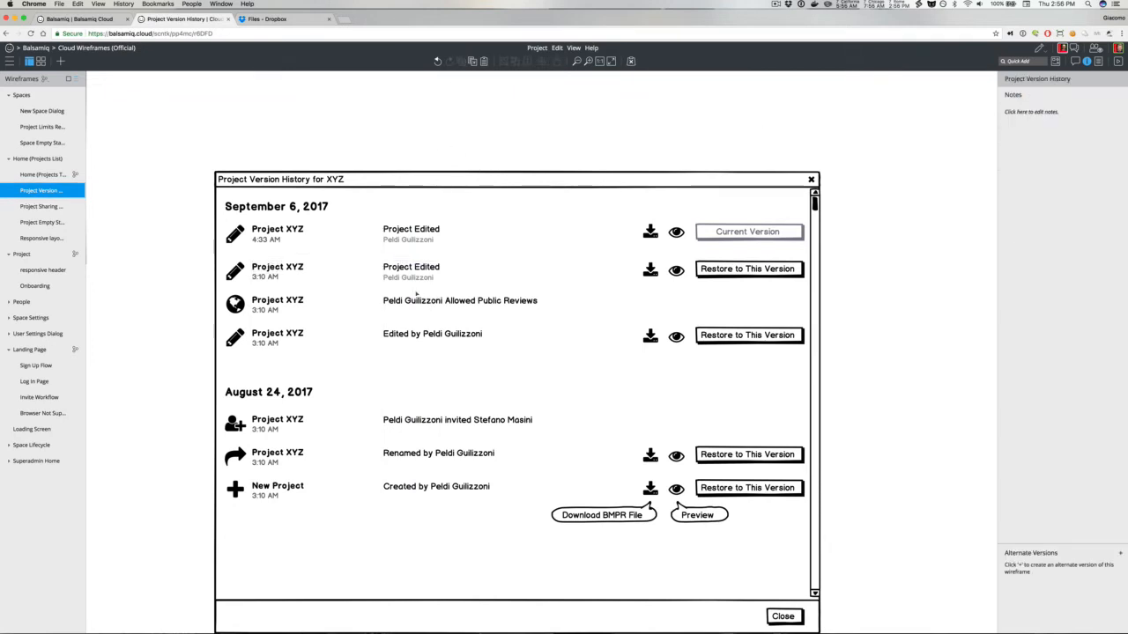
Step: Copy the group into the third row and duplicate it again into the fourth row
left_click_drag(411, 270, 412, 305)
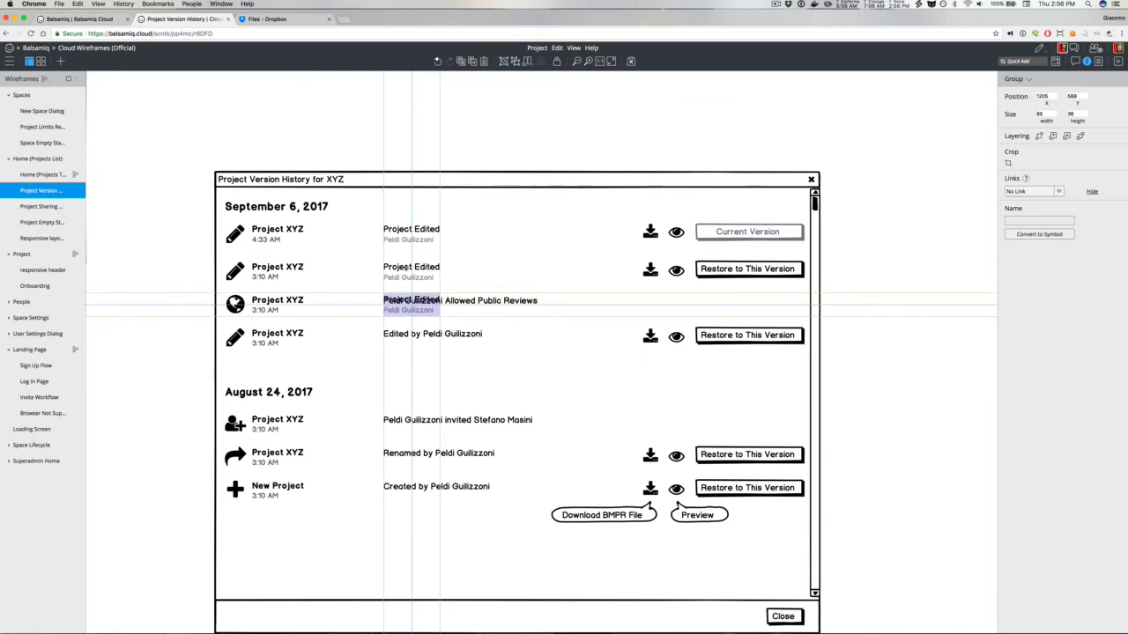
key("super+d")
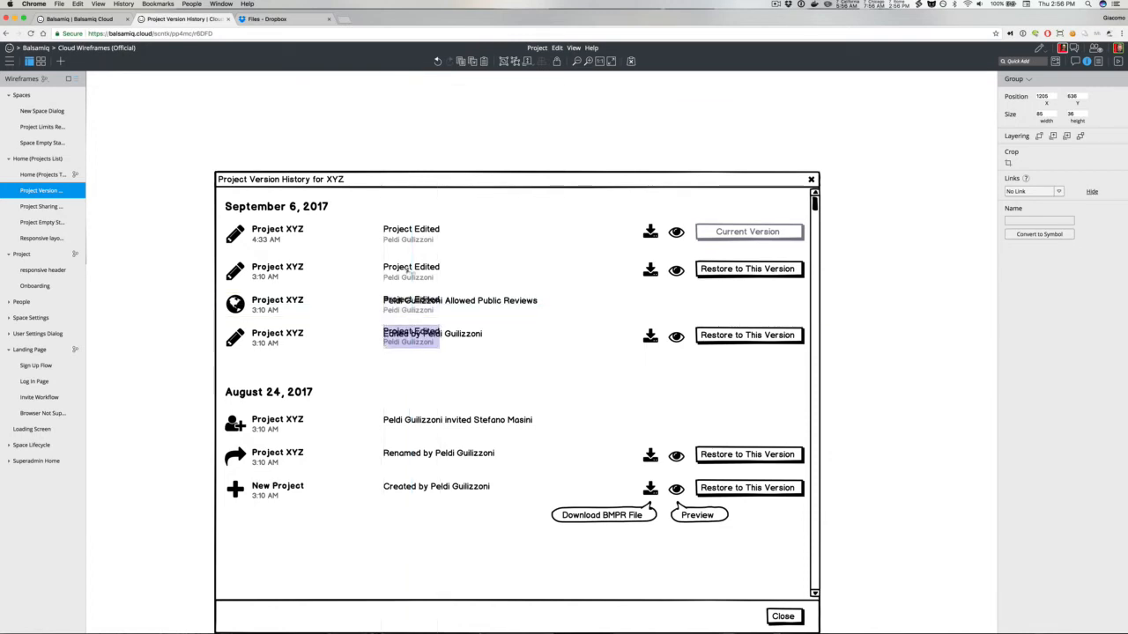
Step: Change the third row's copied top line to Allowed Public Reviews
double_click(431, 302)
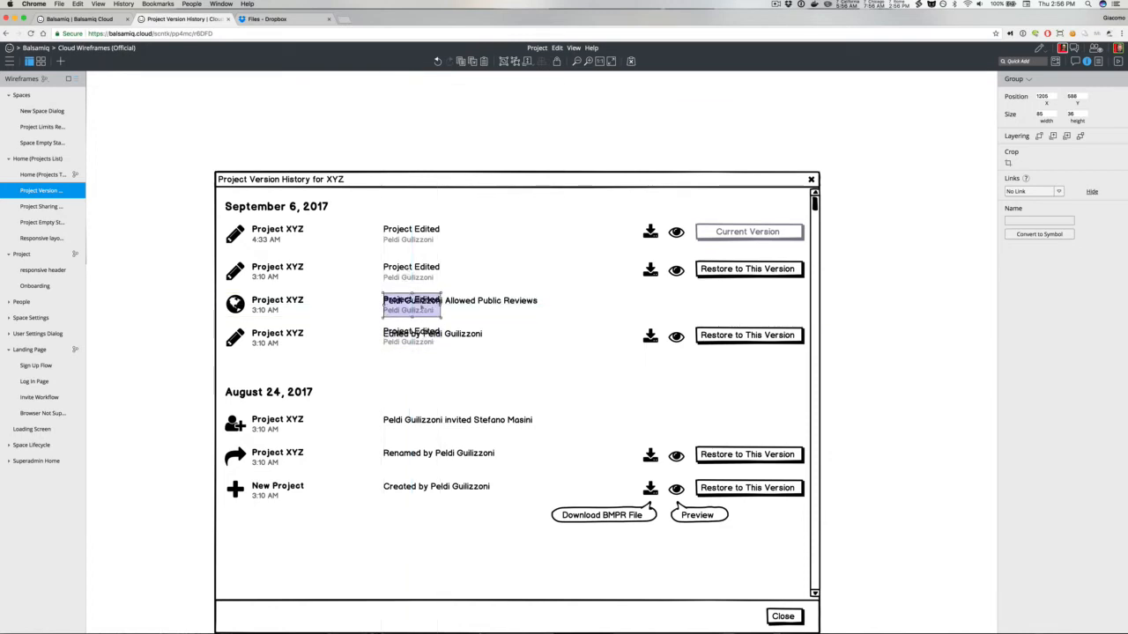
double_click(431, 301)
type("Allowe")
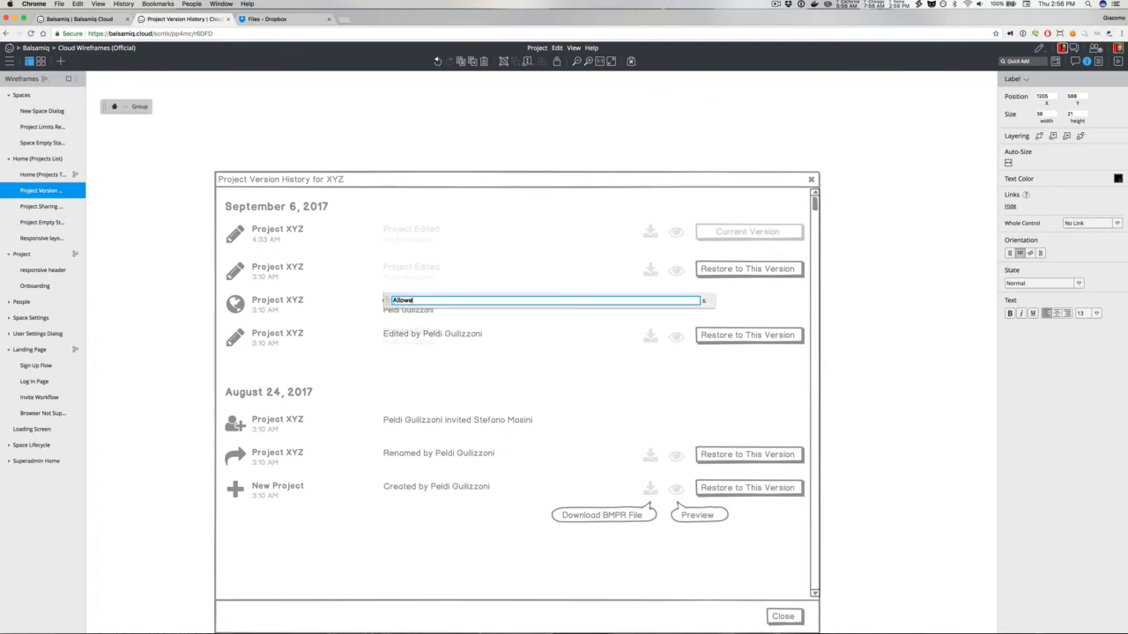
type("d Public Reviews")
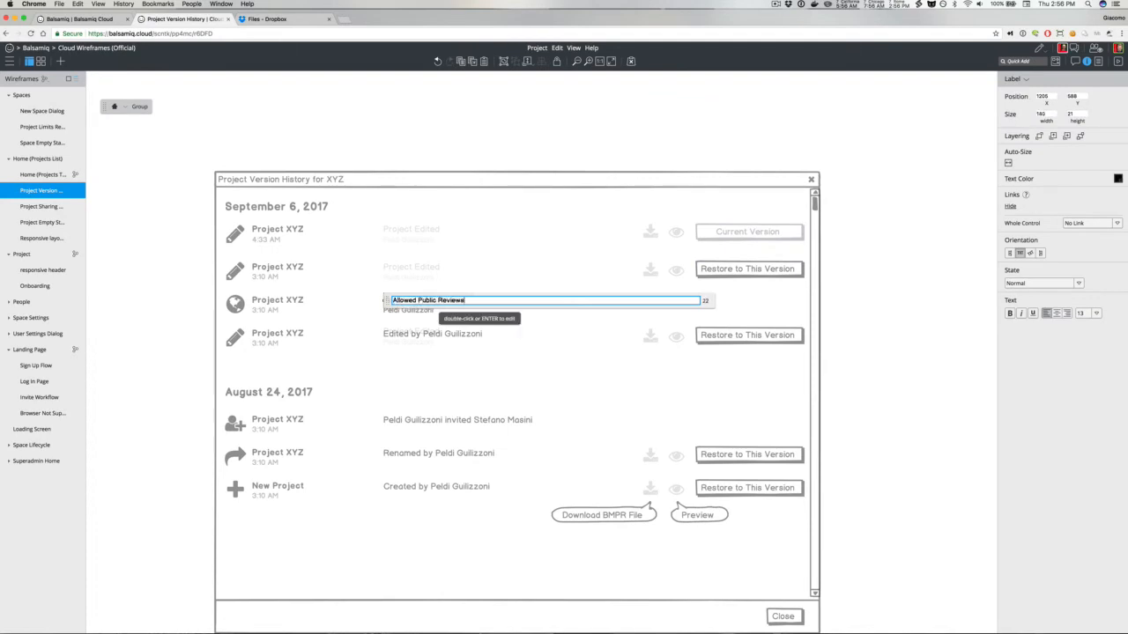
left_click(417, 149)
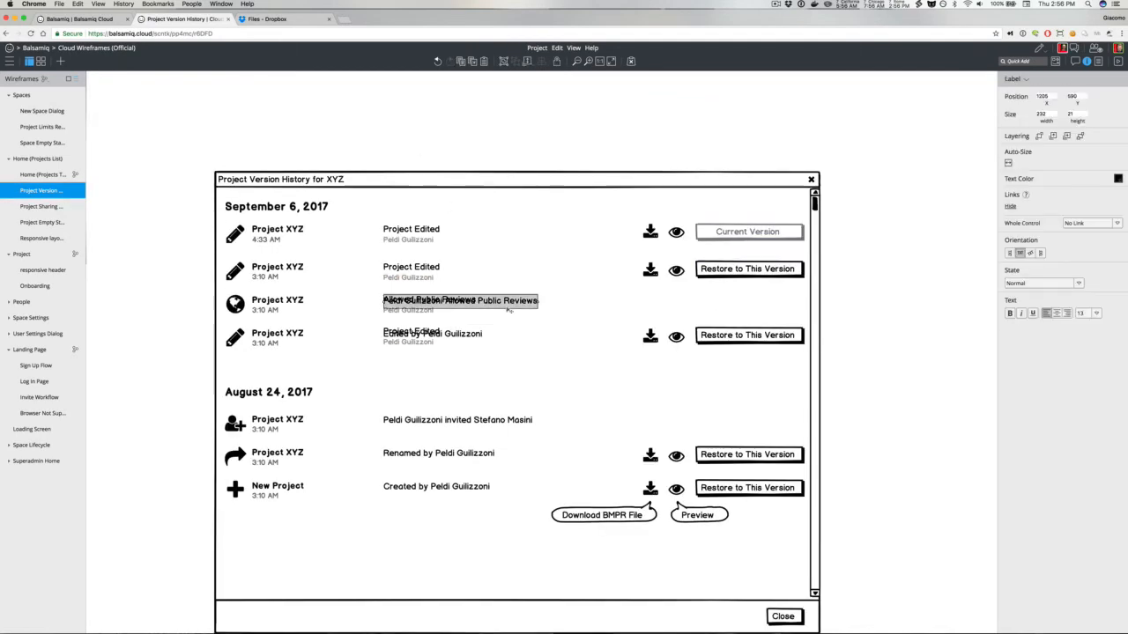
Step: Delete the fourth row's old Edited by Peldi Guilizzoni description under the copied group
double_click(448, 340)
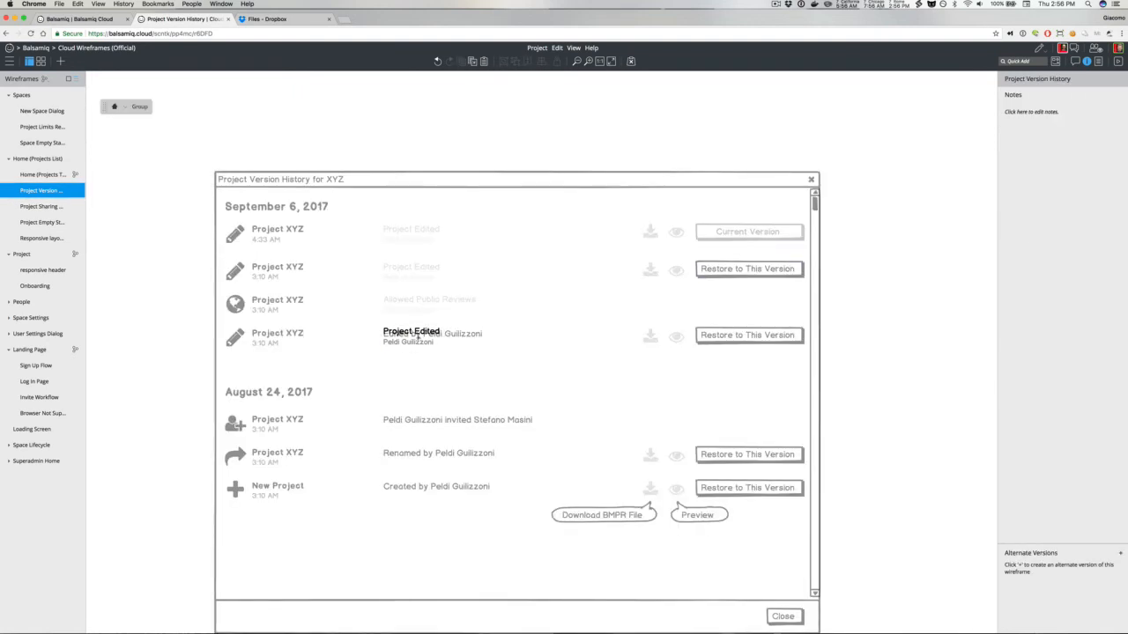
double_click(433, 341)
left_click(412, 298)
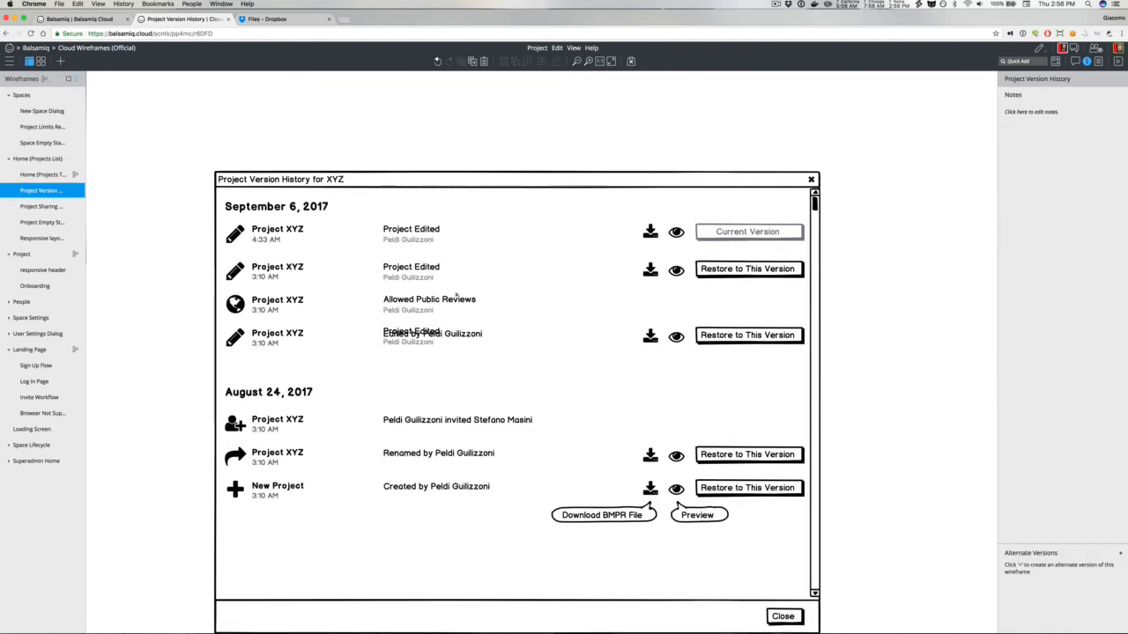
left_click(473, 342)
key("Delete")
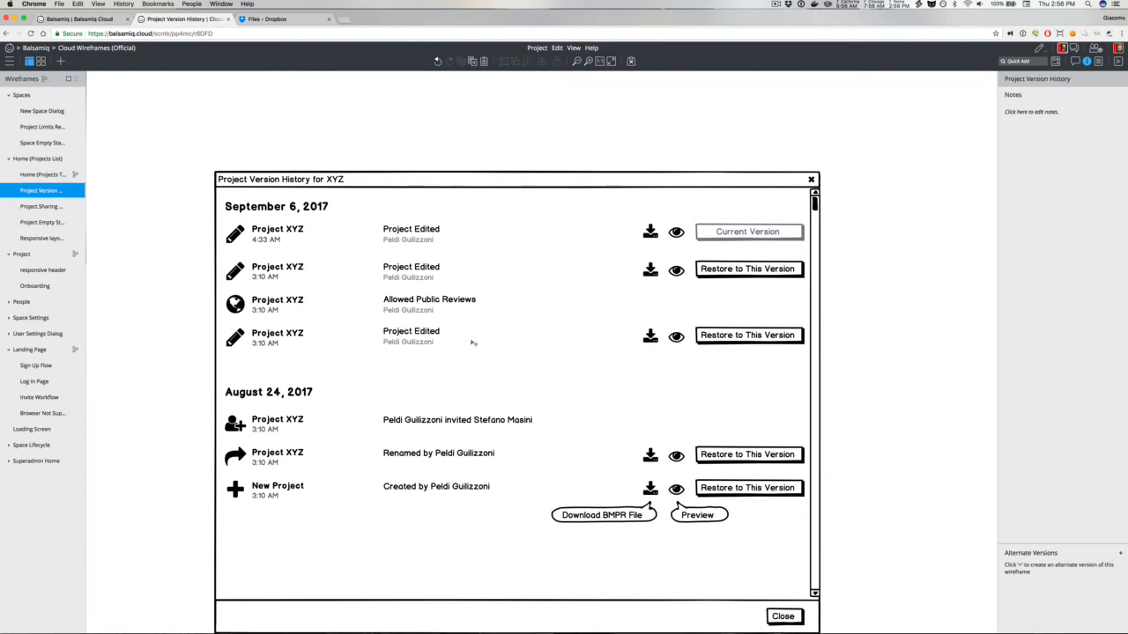
Step: Duplicate the fourth row's text group and move the copy down into the first August 24 row
left_click(417, 334)
key("super+d")
key("shift+Left")
key("shift+Down")
key("shift+Down")
key("shift+Down")
key("shift+Down")
key("shift+Down")
key("shift+Down")
key("shift+Down")
key("shift+Down")
key("shift+Down")
key("shift+Down")
key("shift+Down")
key("shift+Down")
key("shift+Down")
key("shift+Down")
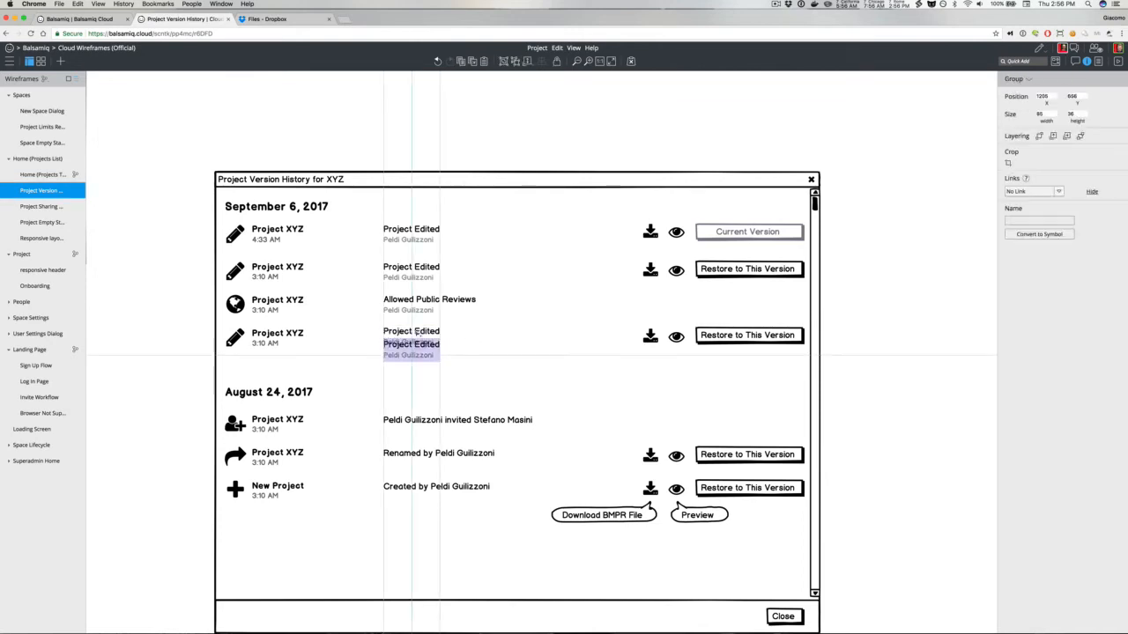
key("shift+Up")
key("shift+Up")
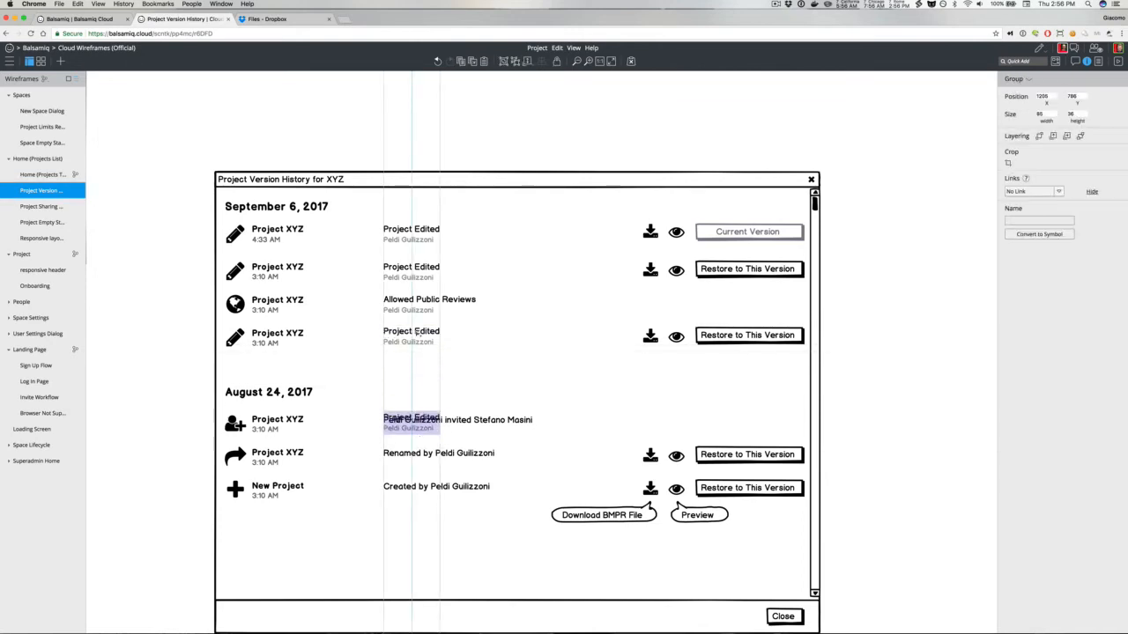
Step: Change the copied top line to an Invited line with the invitee's name and a linked e-mail address
double_click(417, 333)
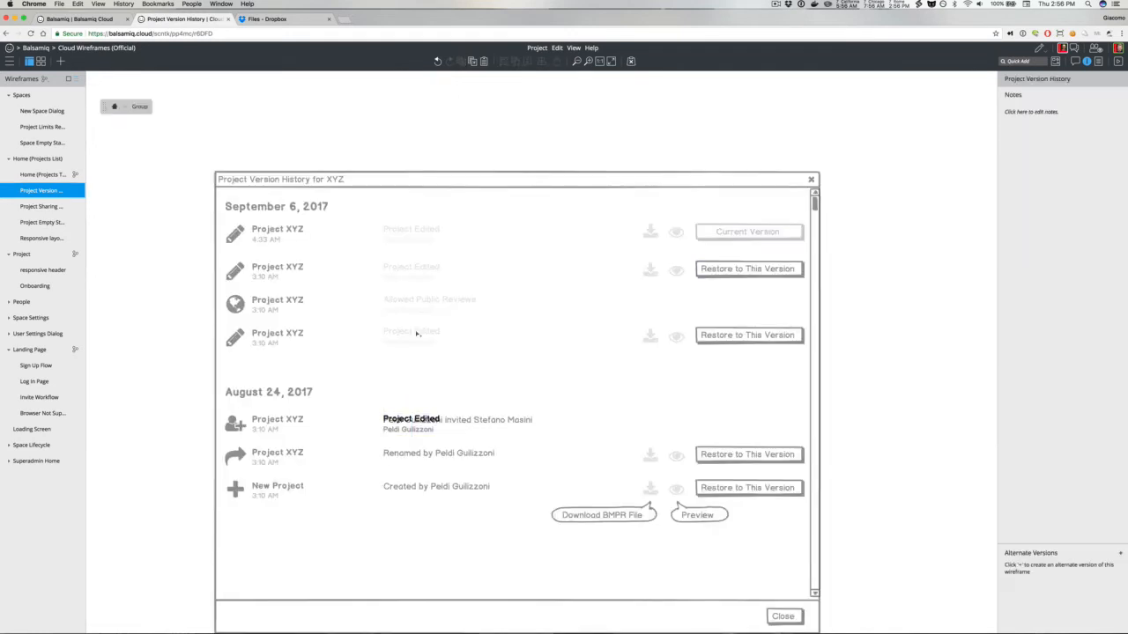
double_click(410, 420)
type("I")
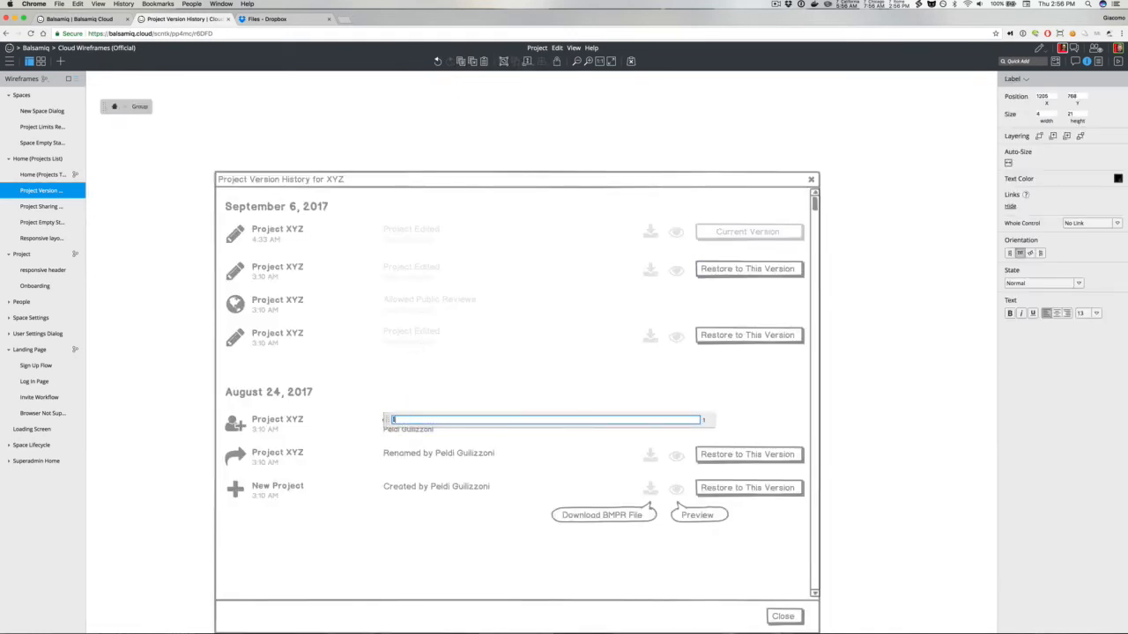
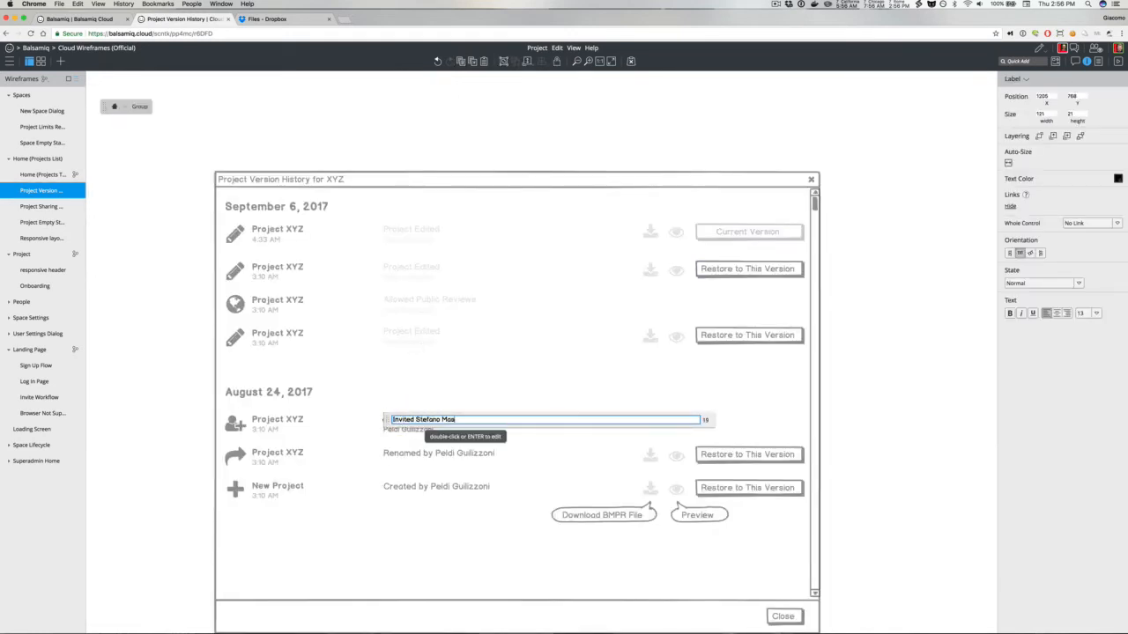
type("]>")
left_click(429, 379)
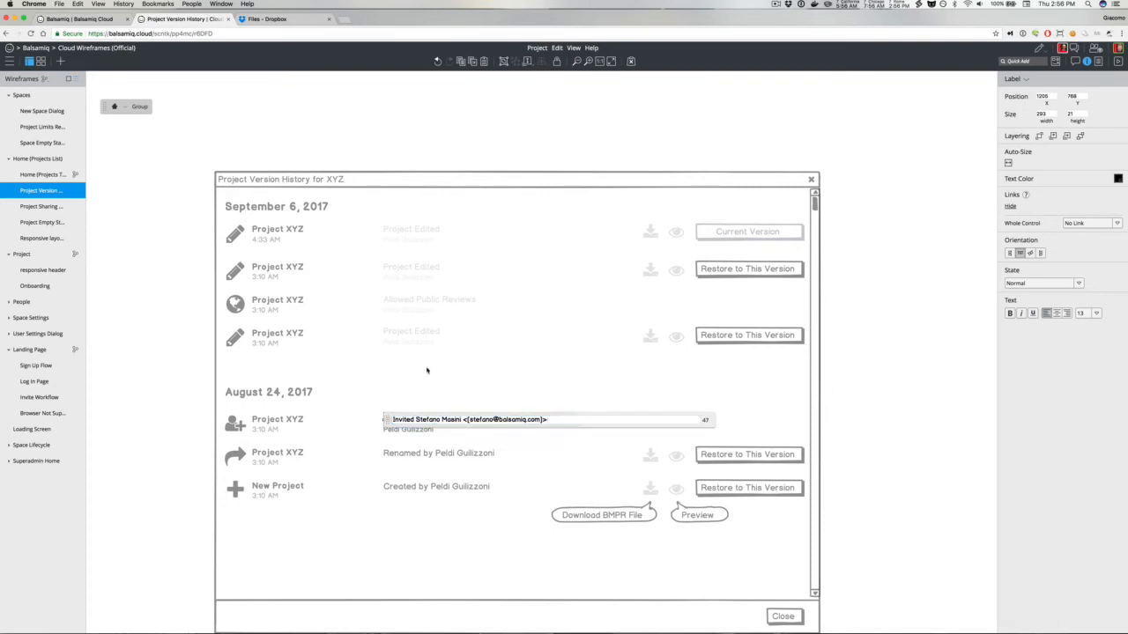
key("Escape")
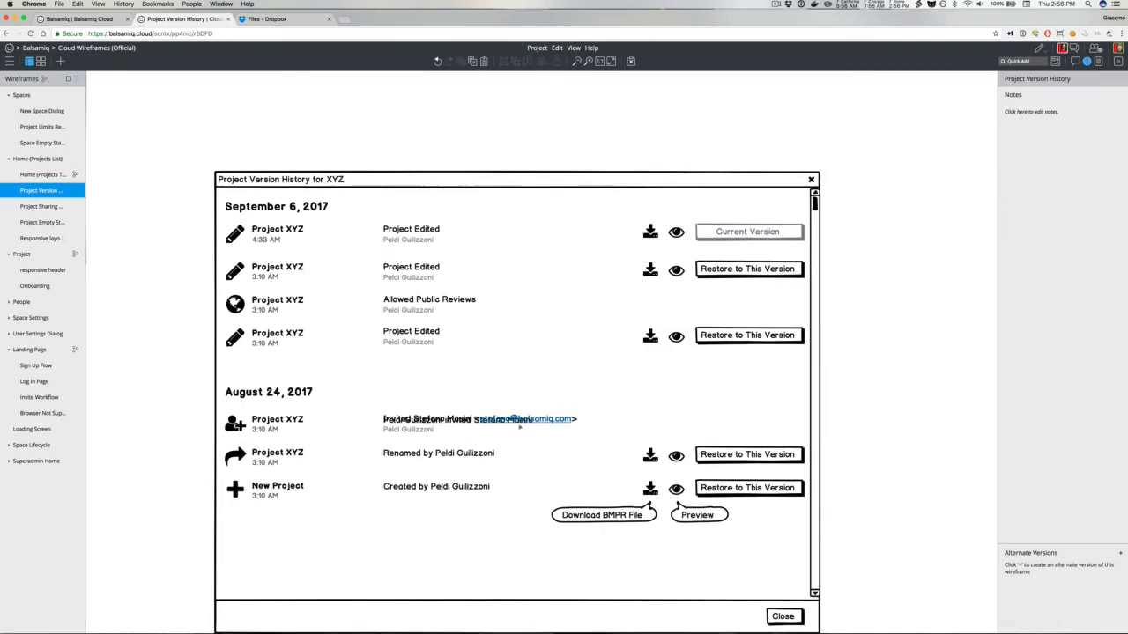
Step: Delete the first August 24 row's old invitation description label under the new group
left_click(530, 423)
key("Delete")
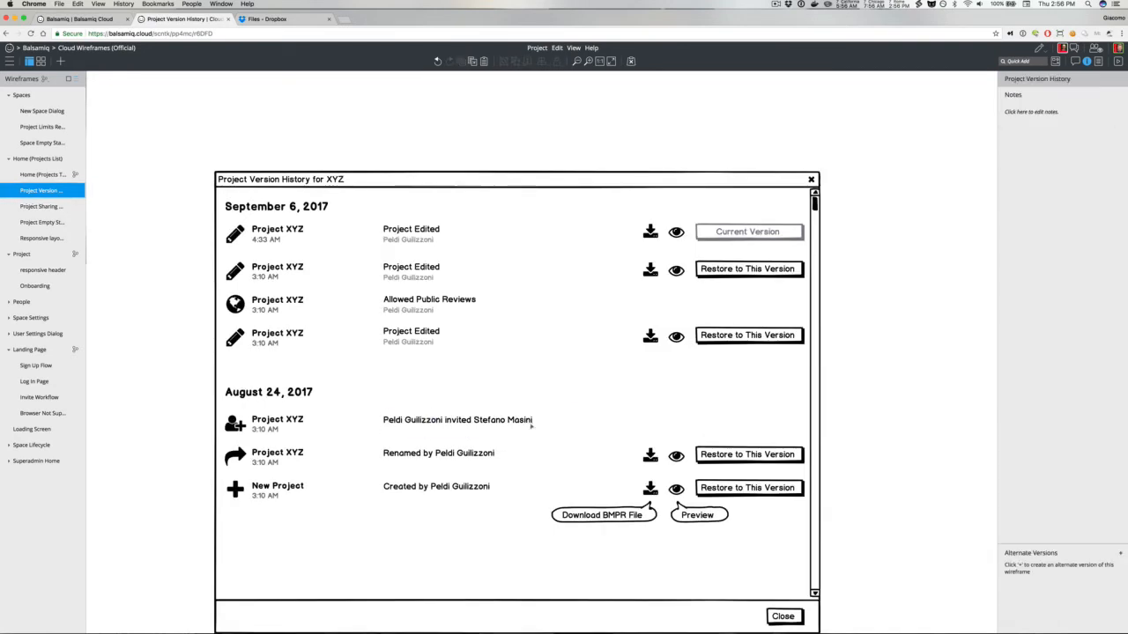
left_click(530, 426)
right_click(519, 425)
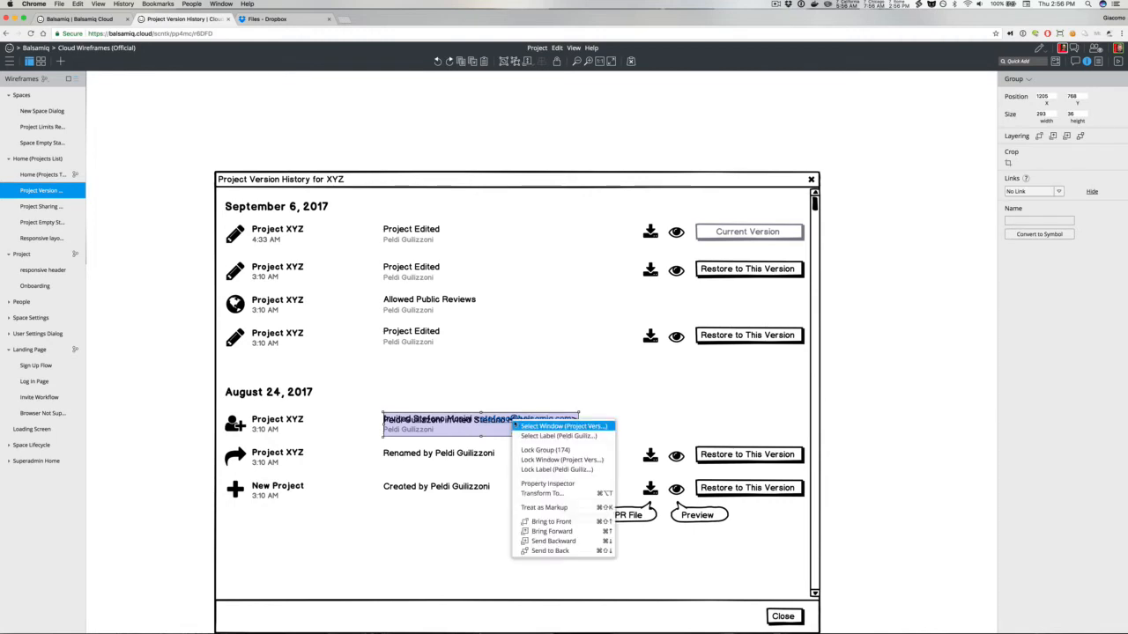
left_click(520, 435)
key("Delete")
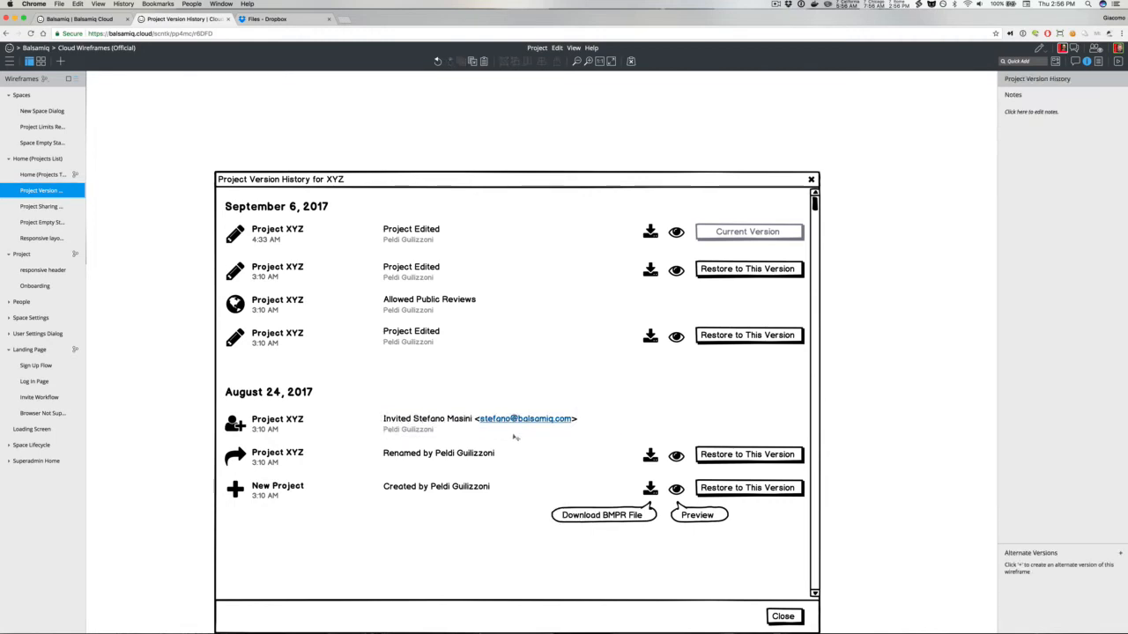
Step: Copy the Invited group into the Renamed row and duplicate it again into the New Project row
left_click_drag(431, 429, 431, 462)
key("super+d")
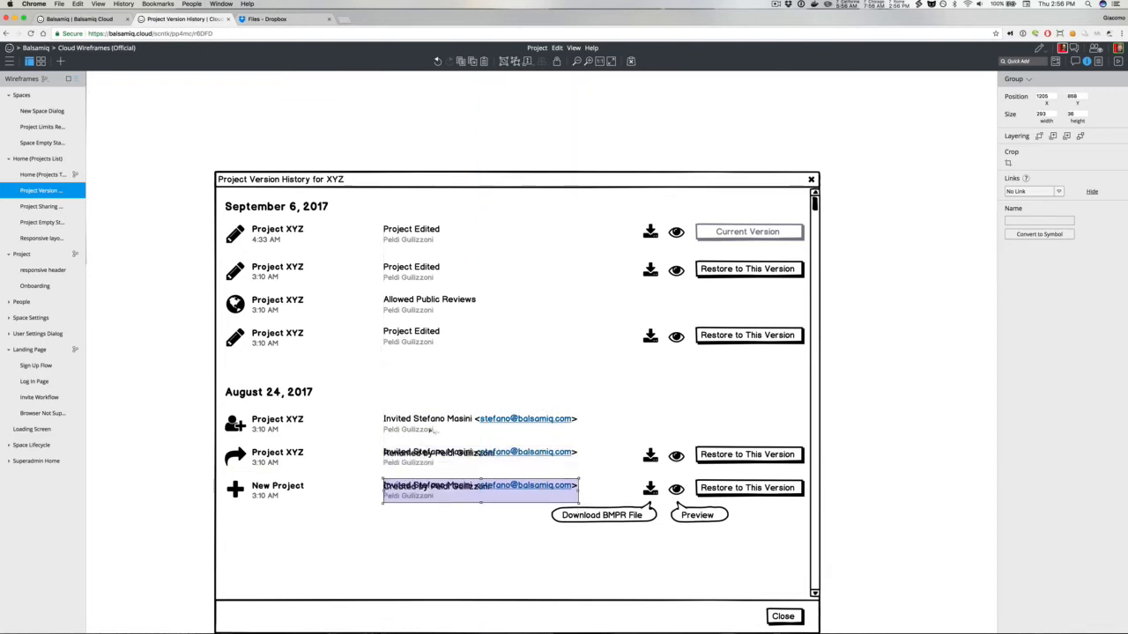
Step: Set the Renamed row's copied top line to Project Renamed and delete that row's old Renamed by description
double_click(420, 455)
double_click(420, 454)
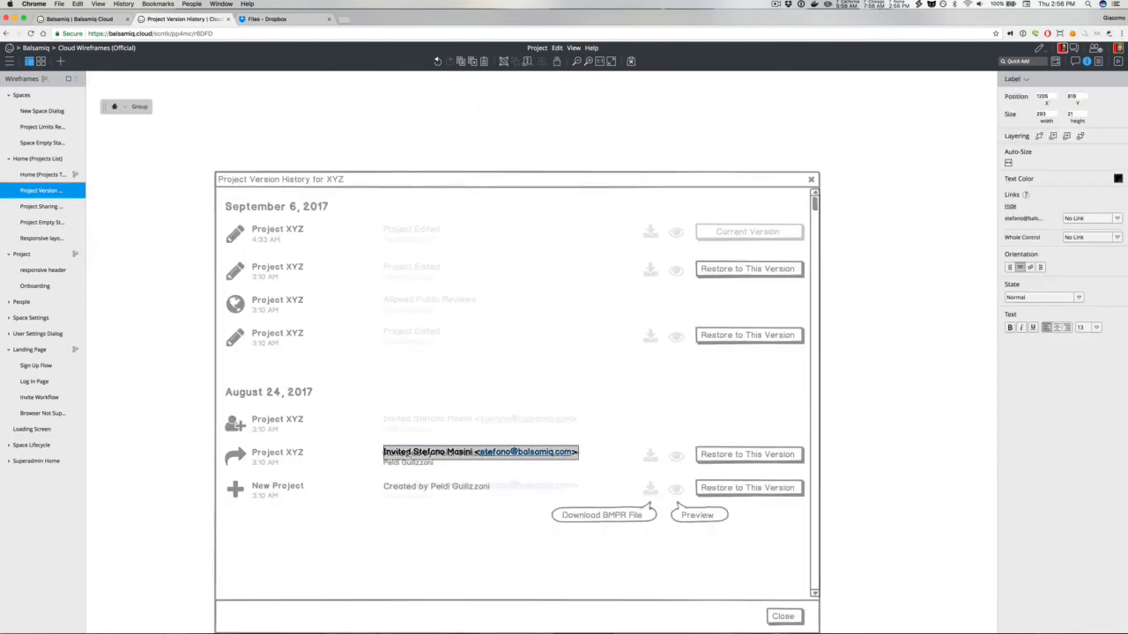
type("Project Renamed")
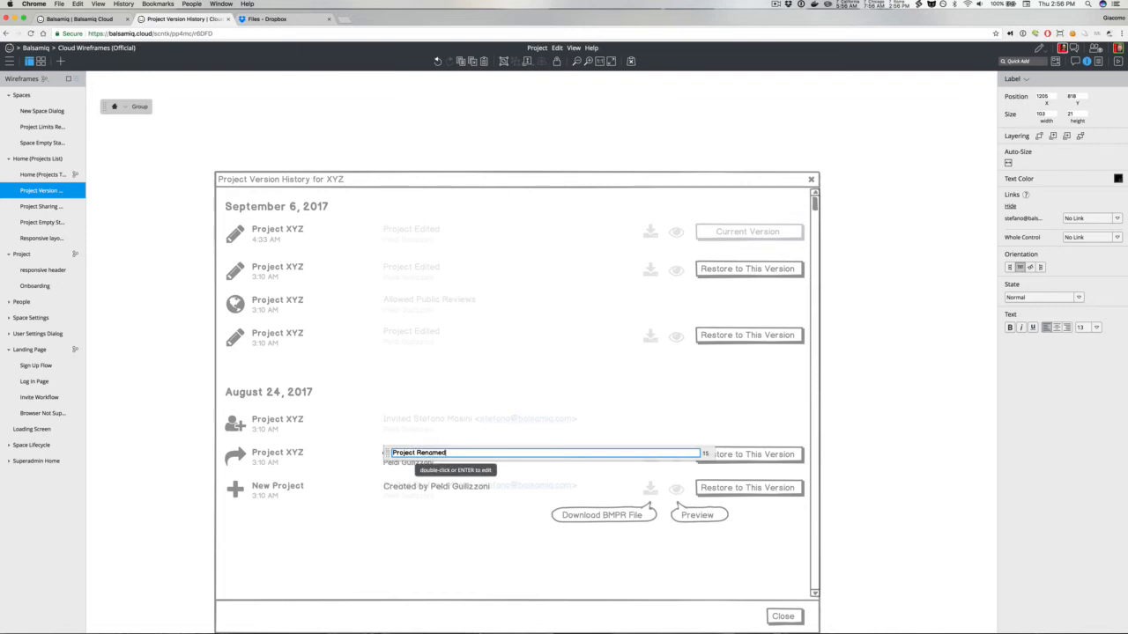
key("Return")
key("Escape")
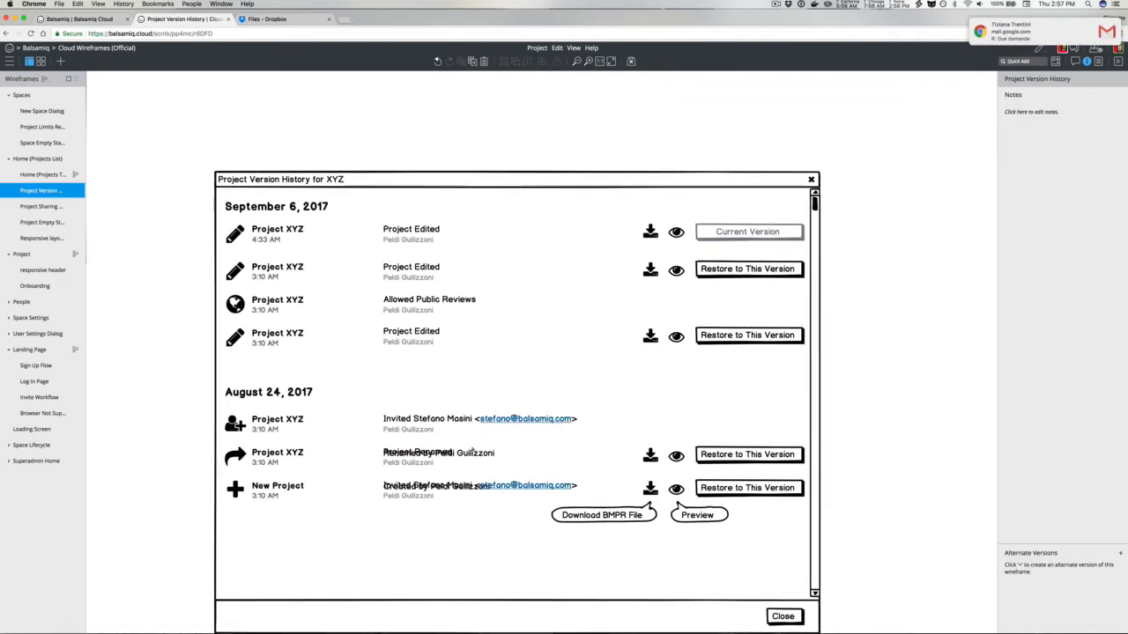
left_click(472, 452)
key("Delete")
Step: Set the New Project row's copied top line to Project Created and delete that row's old Created by description
double_click(443, 495)
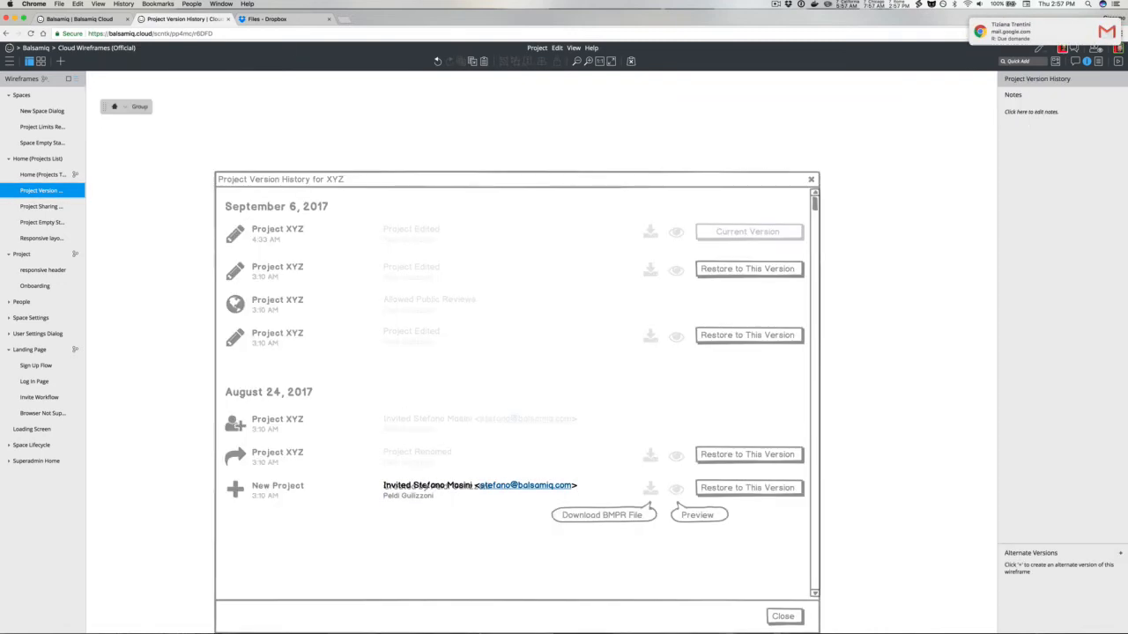
double_click(443, 486)
type("Project C")
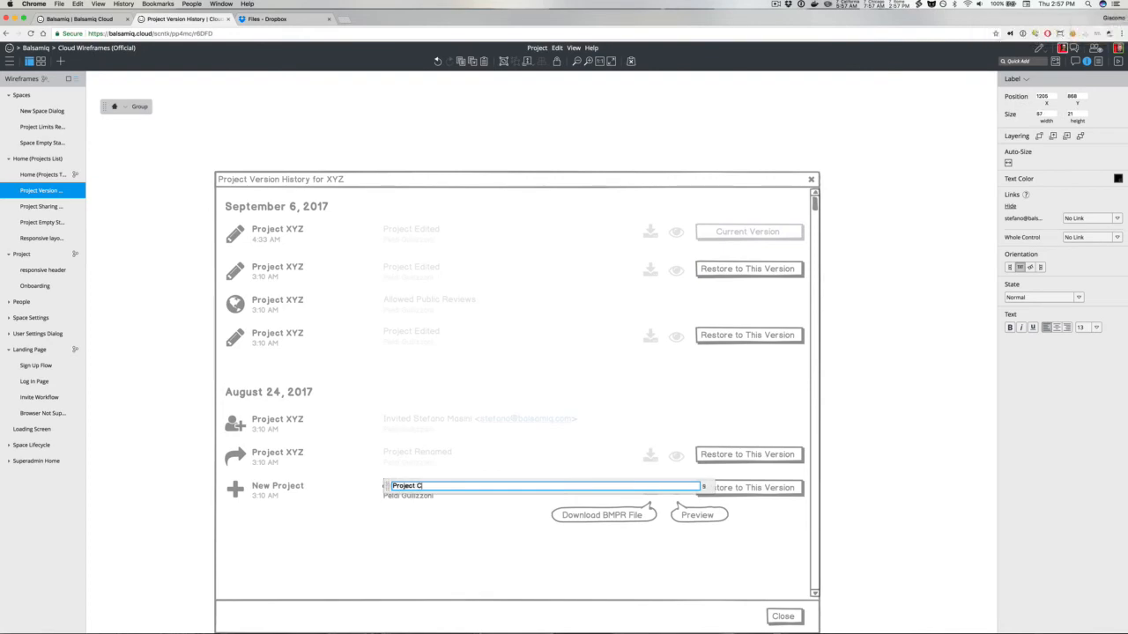
type("reated")
key("Return")
key("Escape")
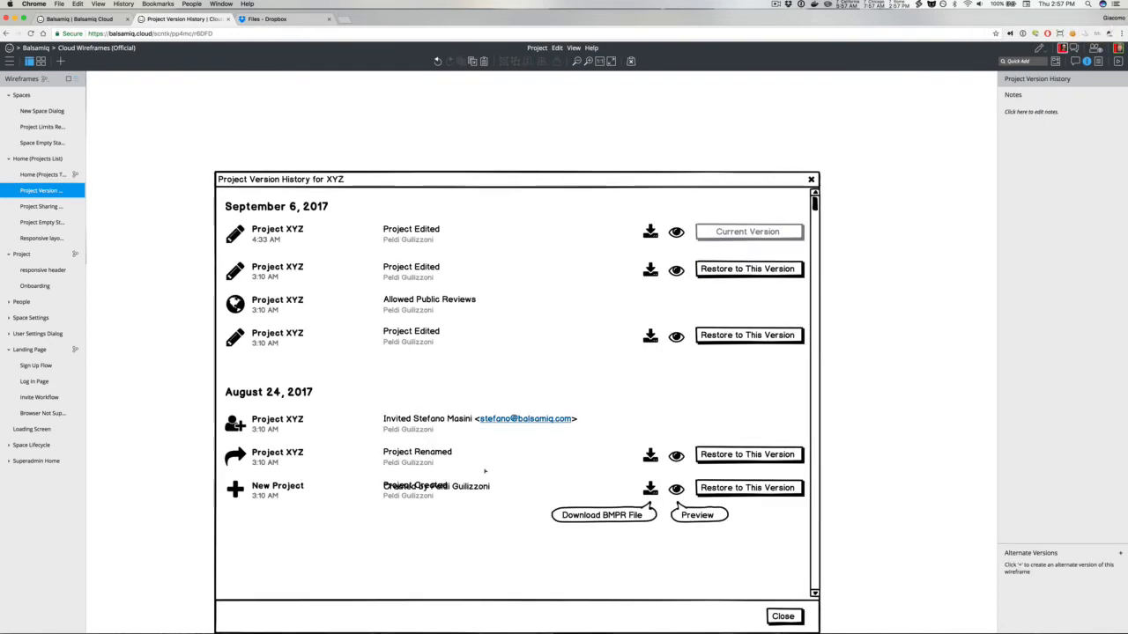
left_click(485, 474)
left_click(476, 486)
key("Delete")
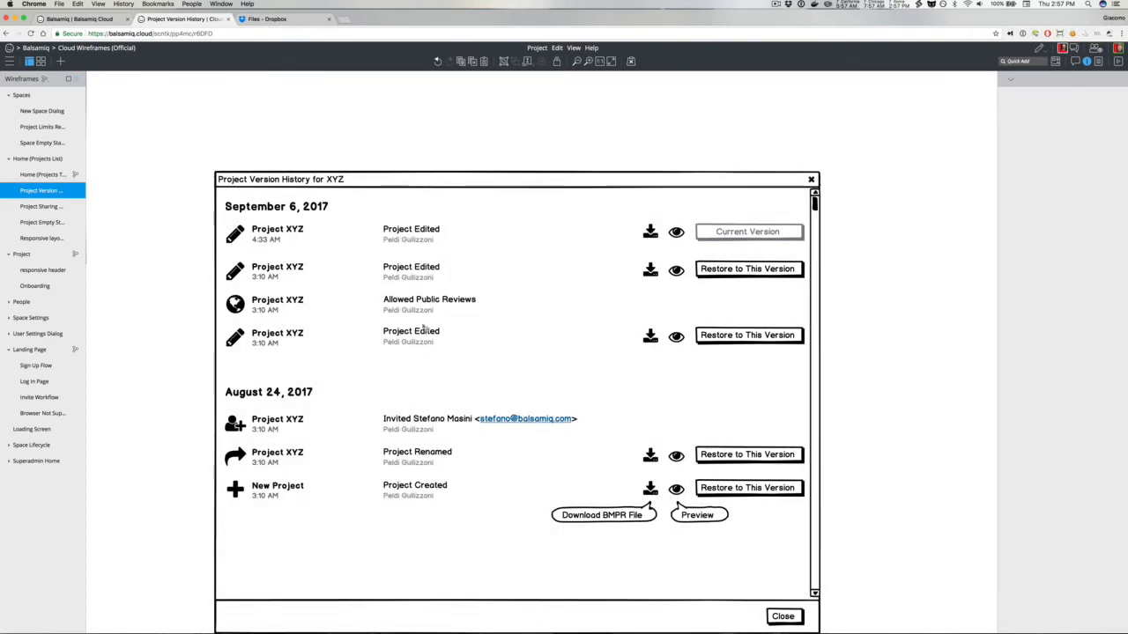
Step: Change the fourth row's author line to the invited collaborator's name
double_click(424, 328)
left_click(410, 341)
key("Return")
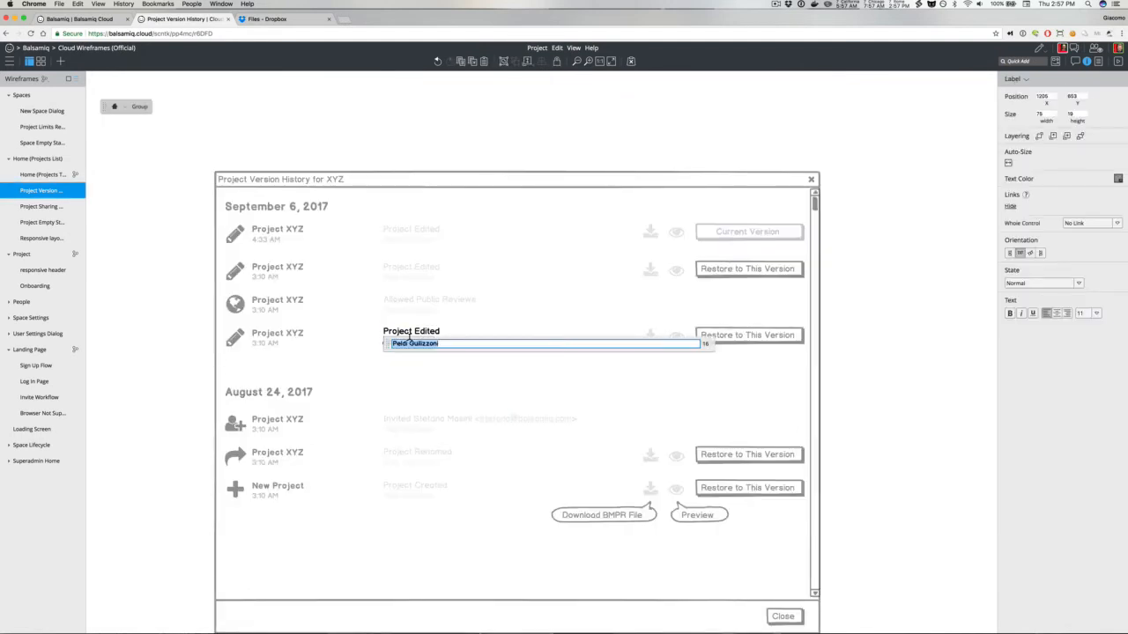
left_click(192, 293)
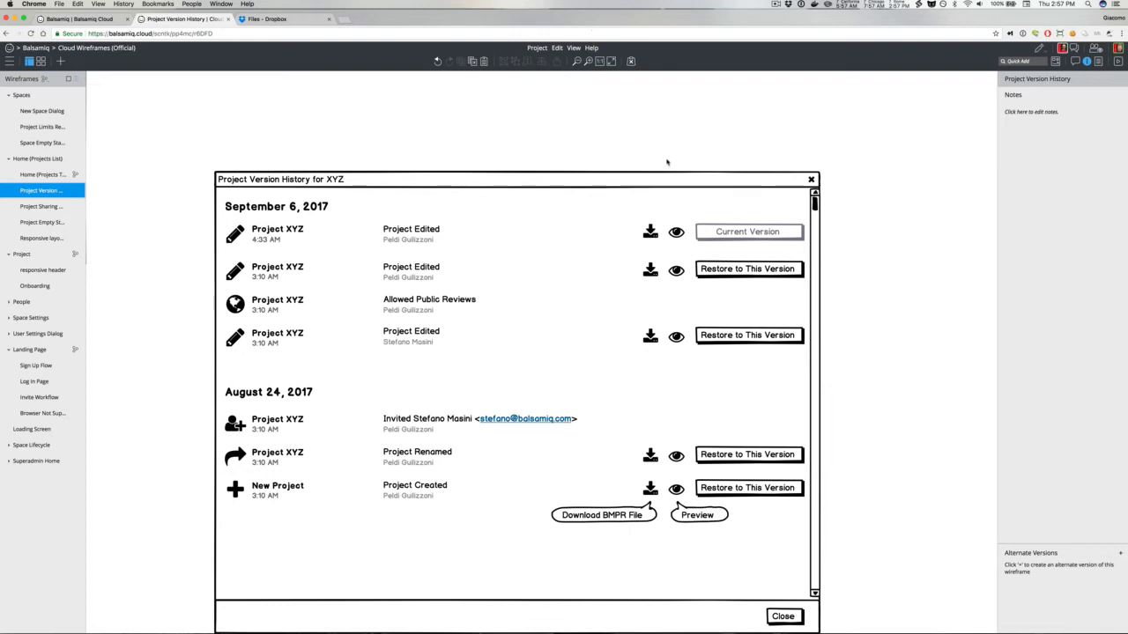
Step: Select the download and preview icon columns to check their alignment
left_click_drag(667, 160, 678, 506)
left_click(677, 493)
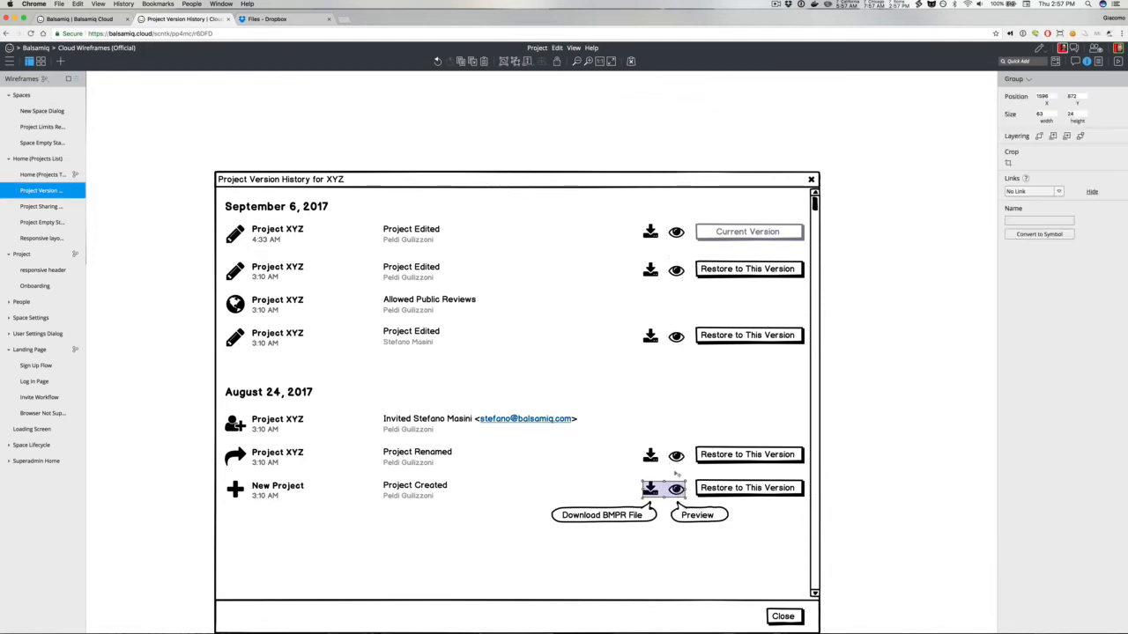
left_click_drag(630, 140, 682, 504)
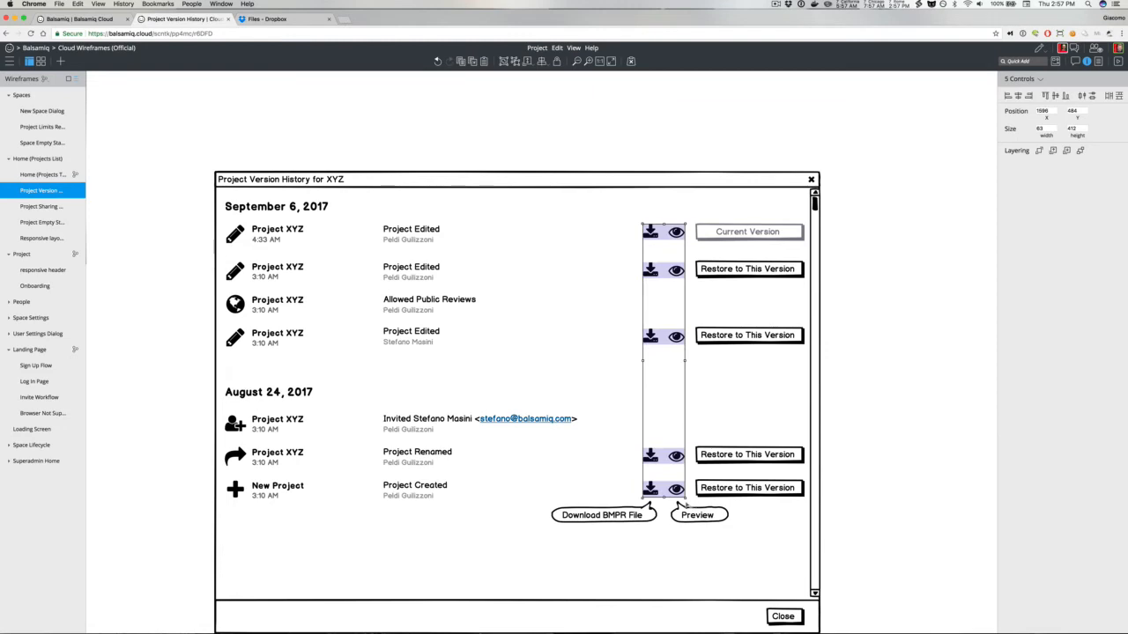
left_click(665, 145)
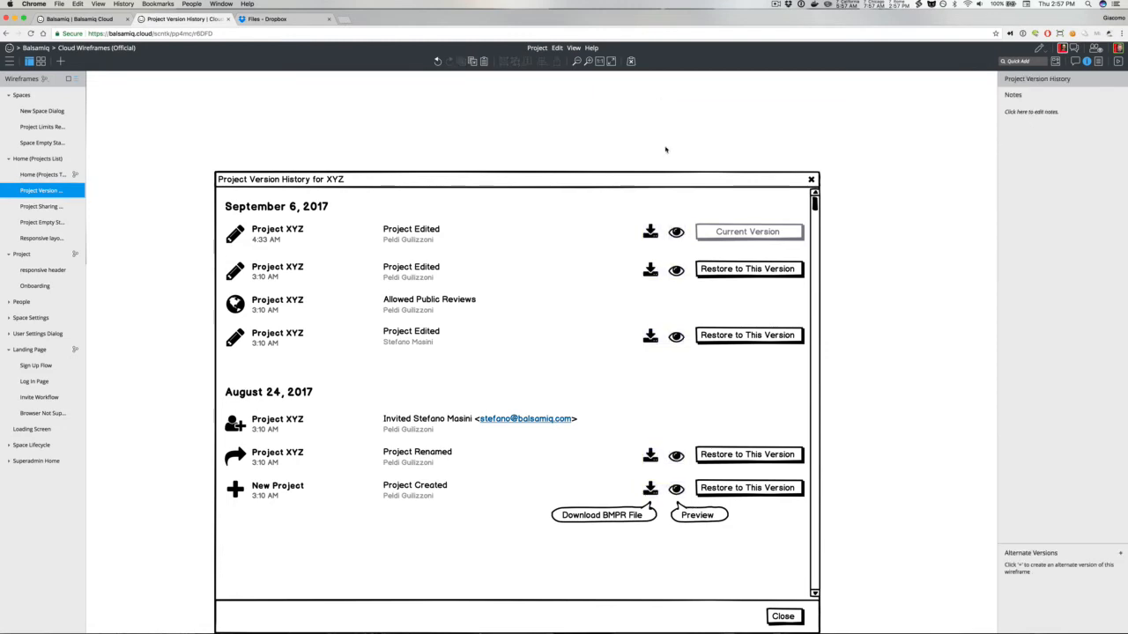
left_click_drag(665, 149, 678, 505)
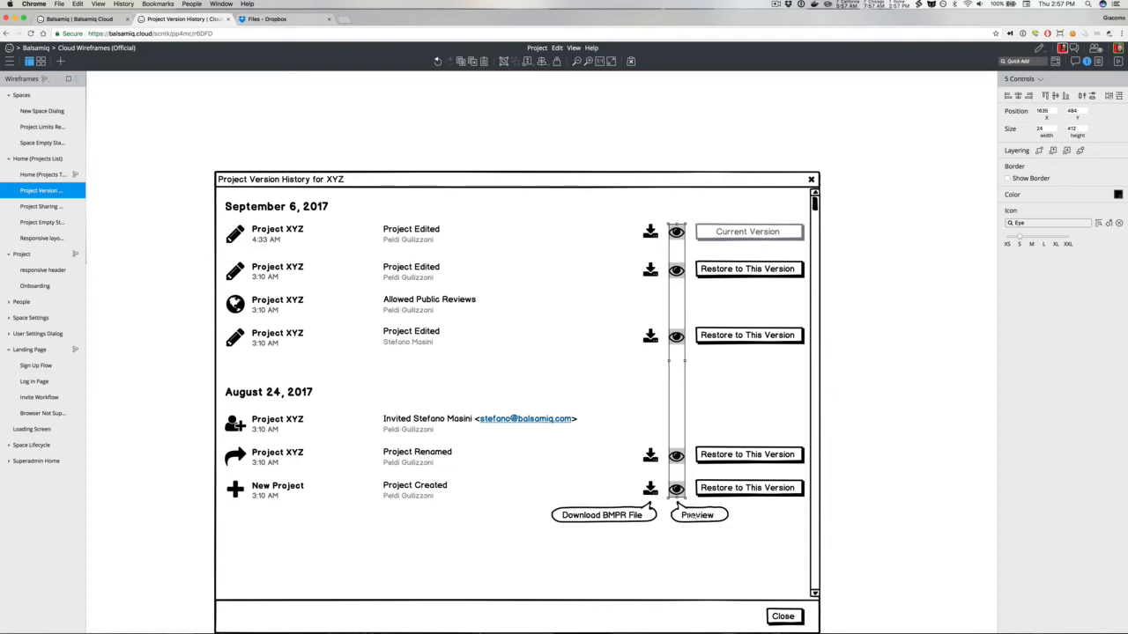
left_click(181, 278)
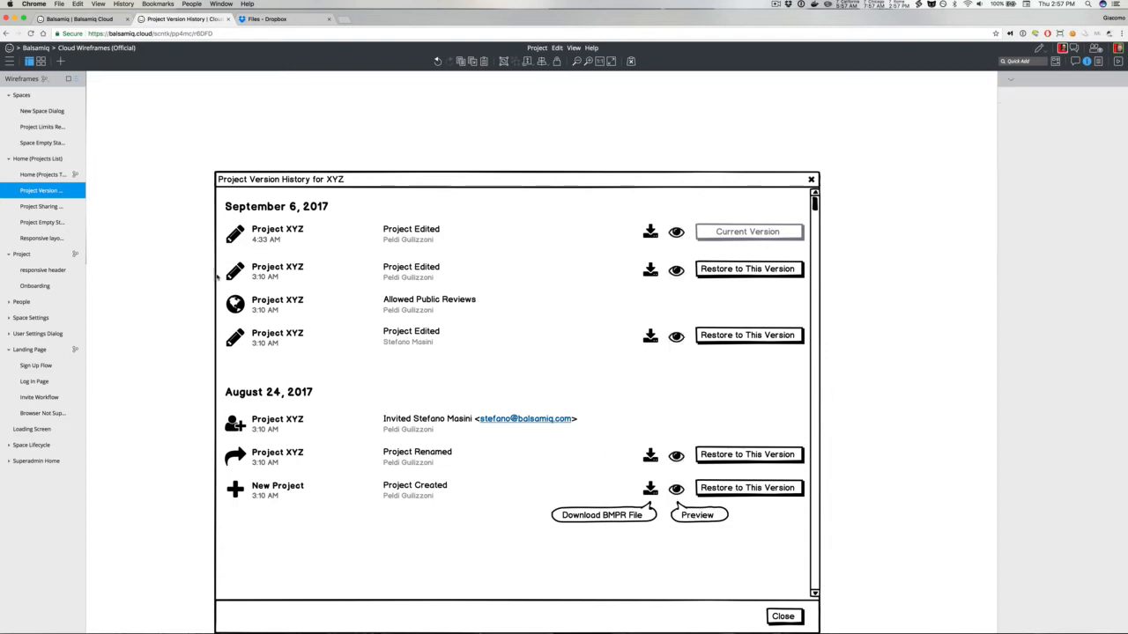
Step: Replace the second row's pencil icon with the History icon
left_click(236, 271)
left_click(1032, 208)
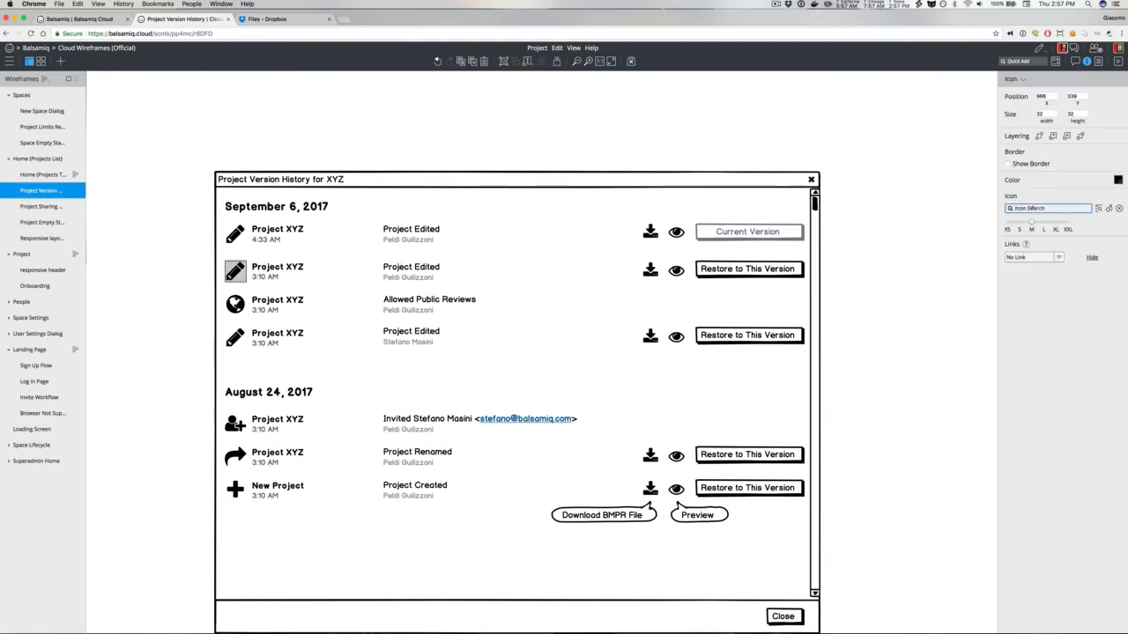
type("history")
key("Return")
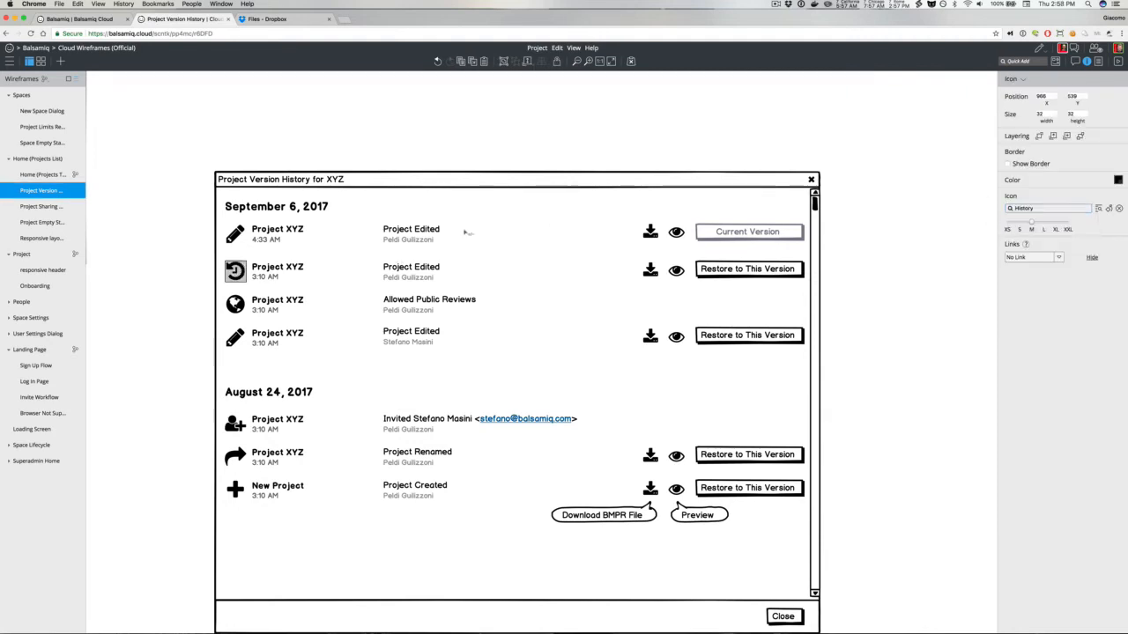
Step: Change the second row's top line to Project Restored to the version from August 24, 2017 3:10AM
double_click(401, 271)
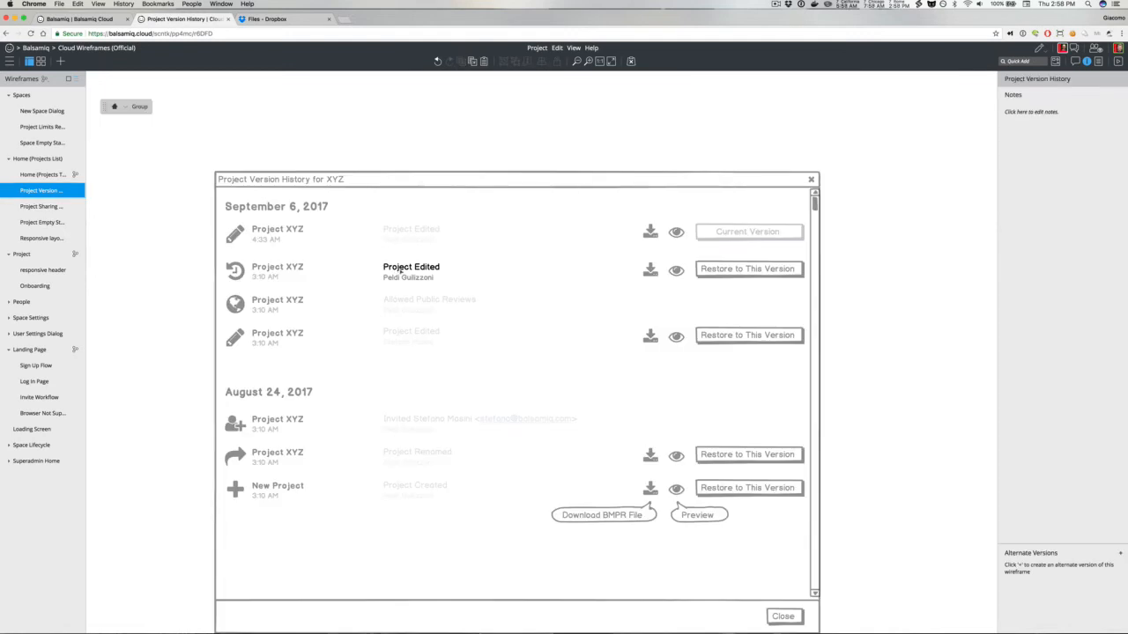
double_click(407, 267)
type("Project REstor")
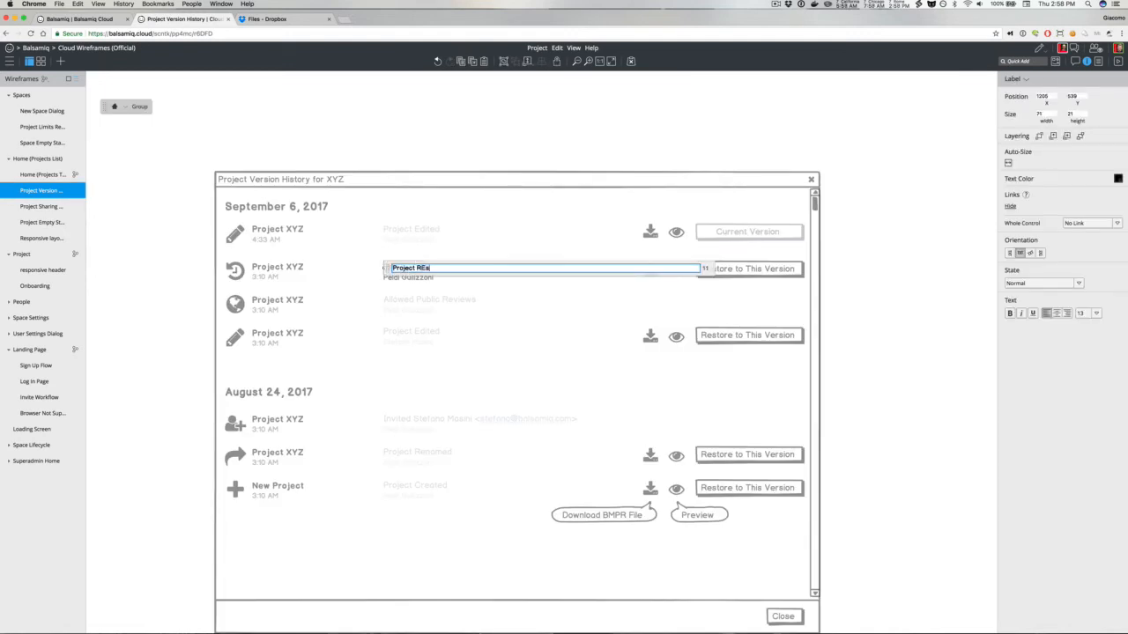
key("BackSpace")
key("BackSpace")
key("BackSpace")
key("BackSpace")
key("BackSpace")
type("e")
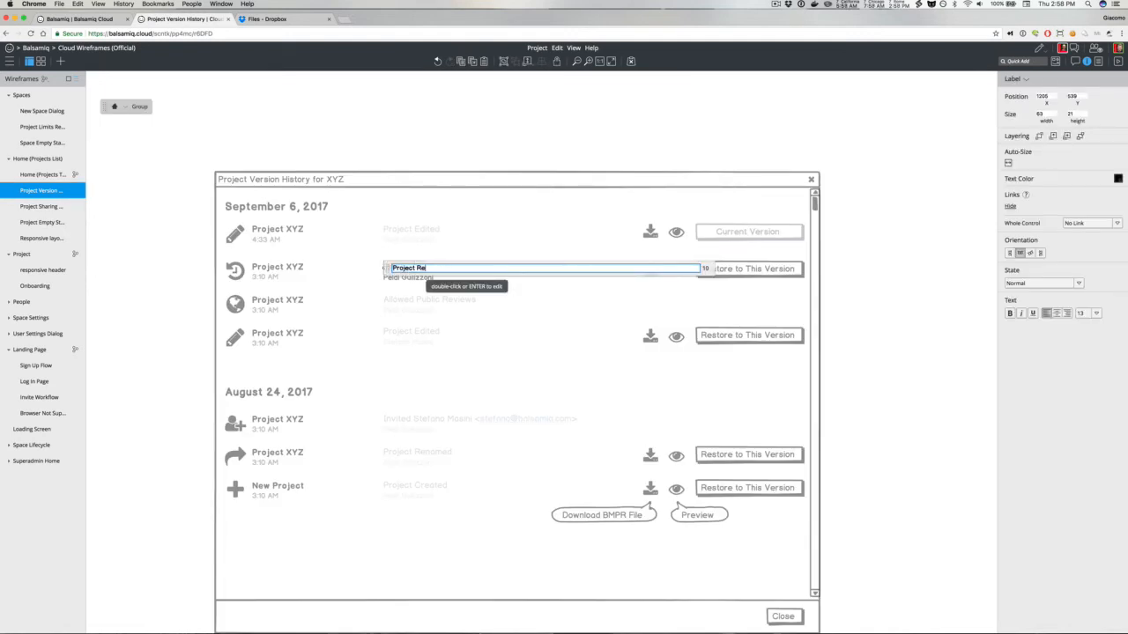
type("stored to a version from August 24")
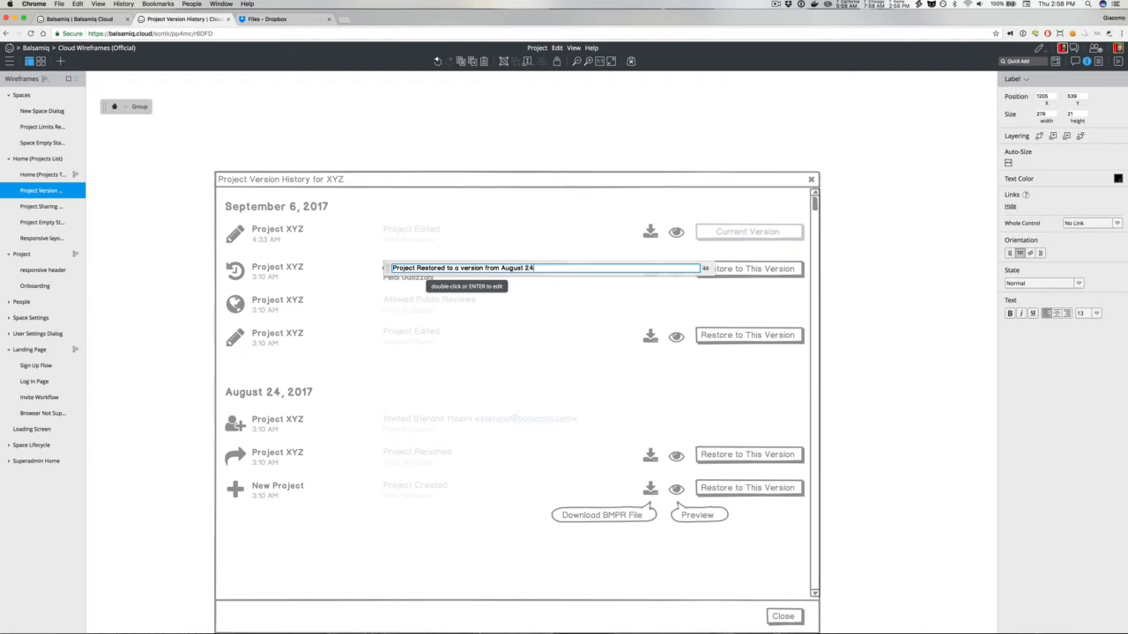
type(", 2017 3:130AM")
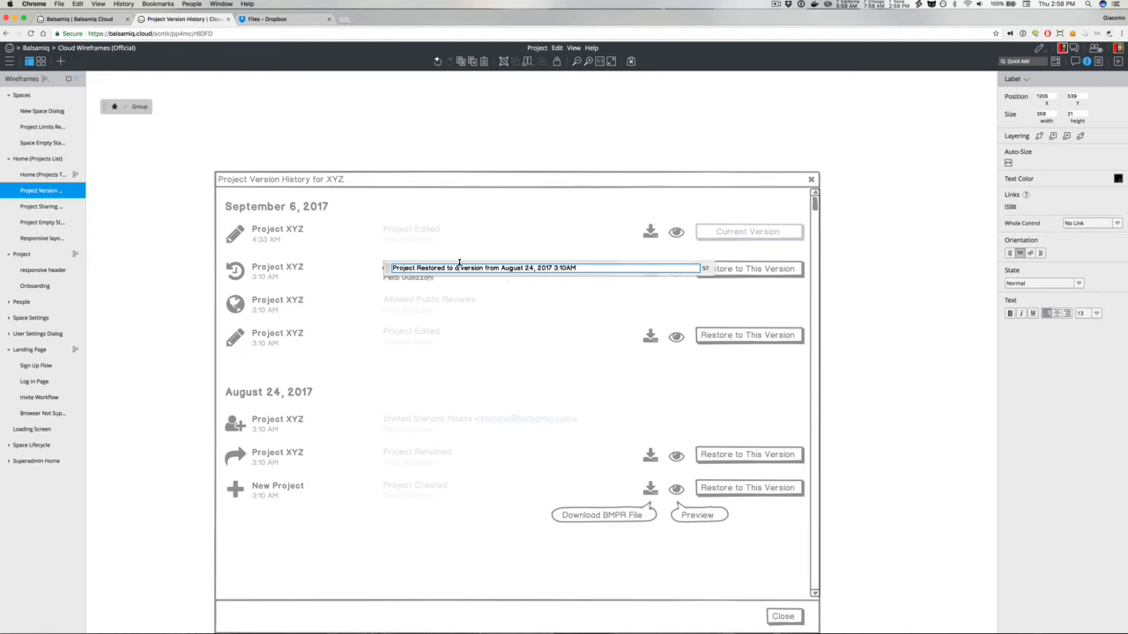
double_click(459, 263)
type("the")
left_click(445, 147)
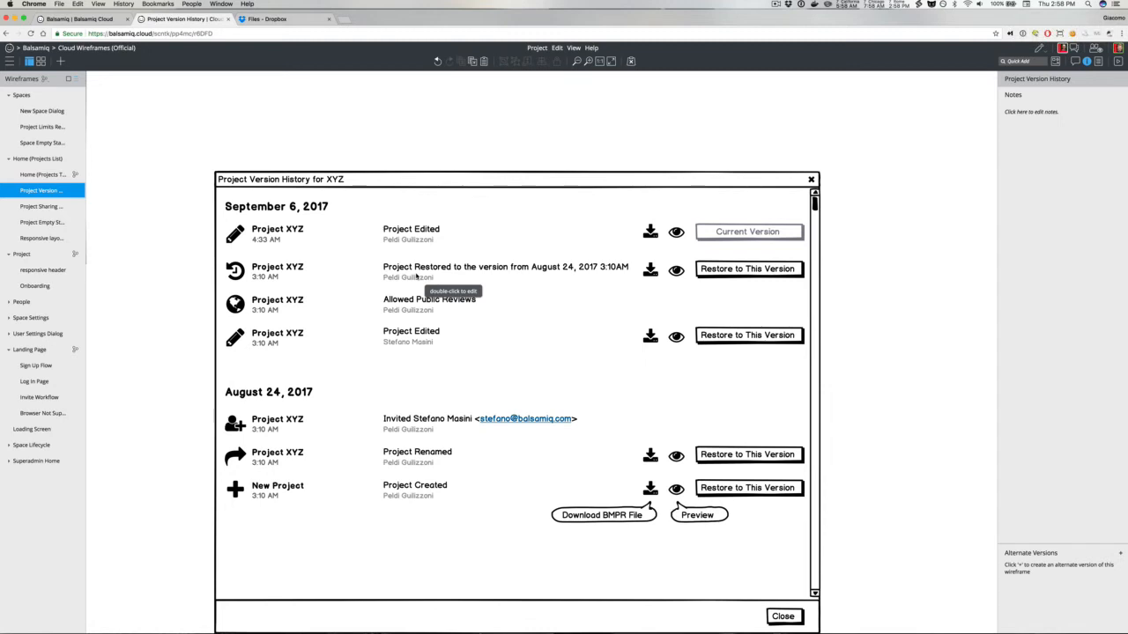
Step: Insert a Comment sticky note into the wireframe
type("st")
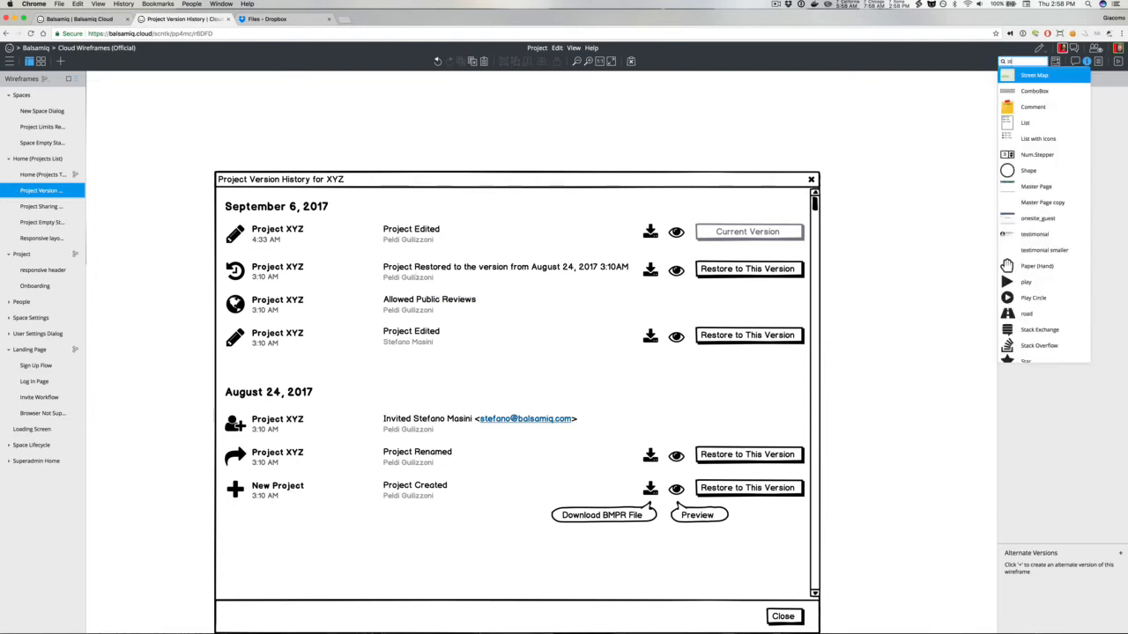
key("Down")
key("Down")
key("Return")
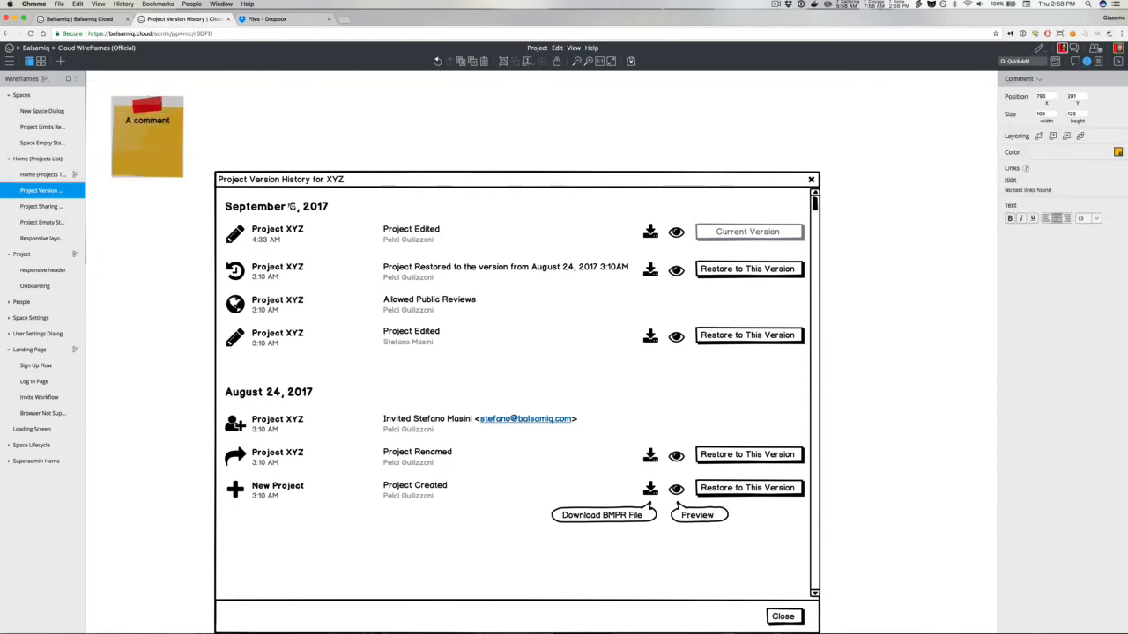
Step: Write the sticky note text: Pressing Restore This Version creates a new version with the content of the old version; viewers are prompted to reload
double_click(866, 378)
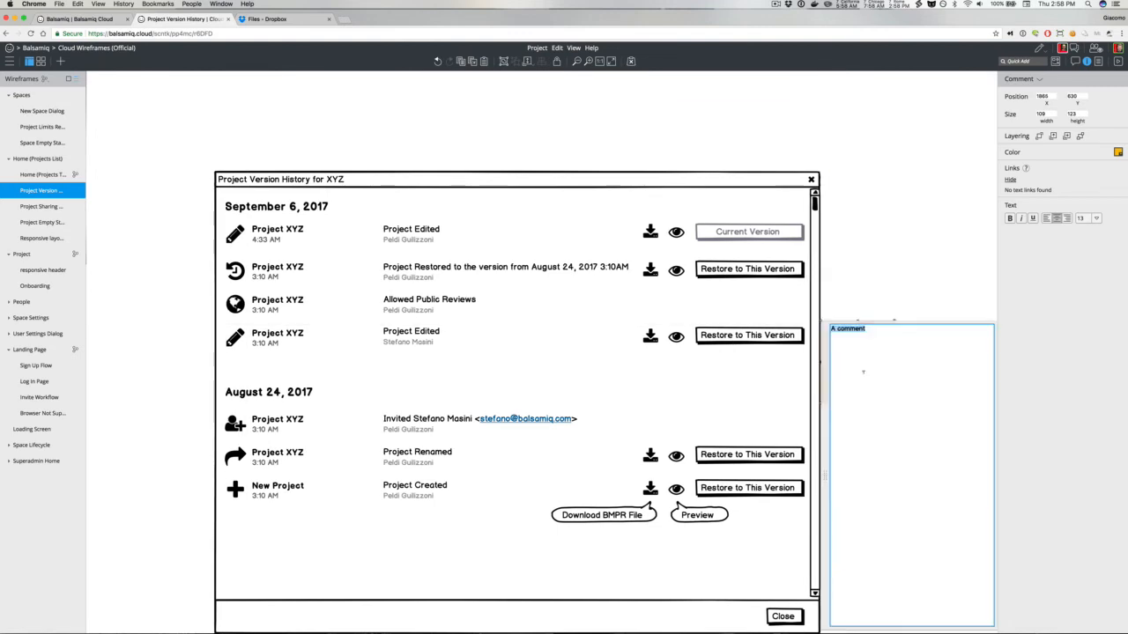
type("Pressing Restore This Version creates a ")
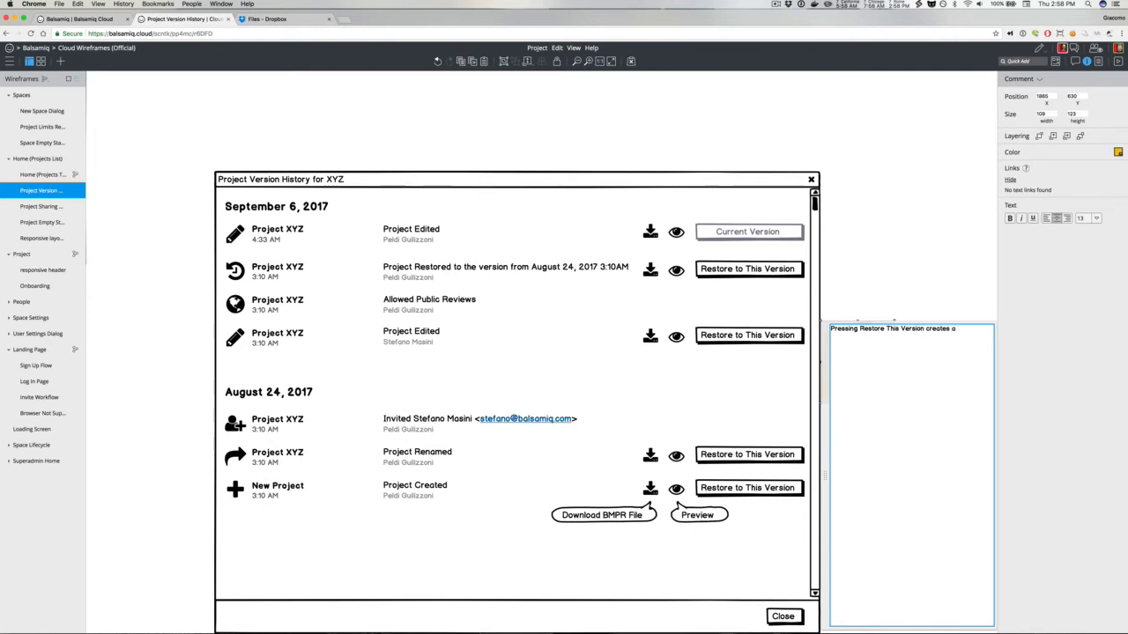
type("new version with the content of the old version. ")
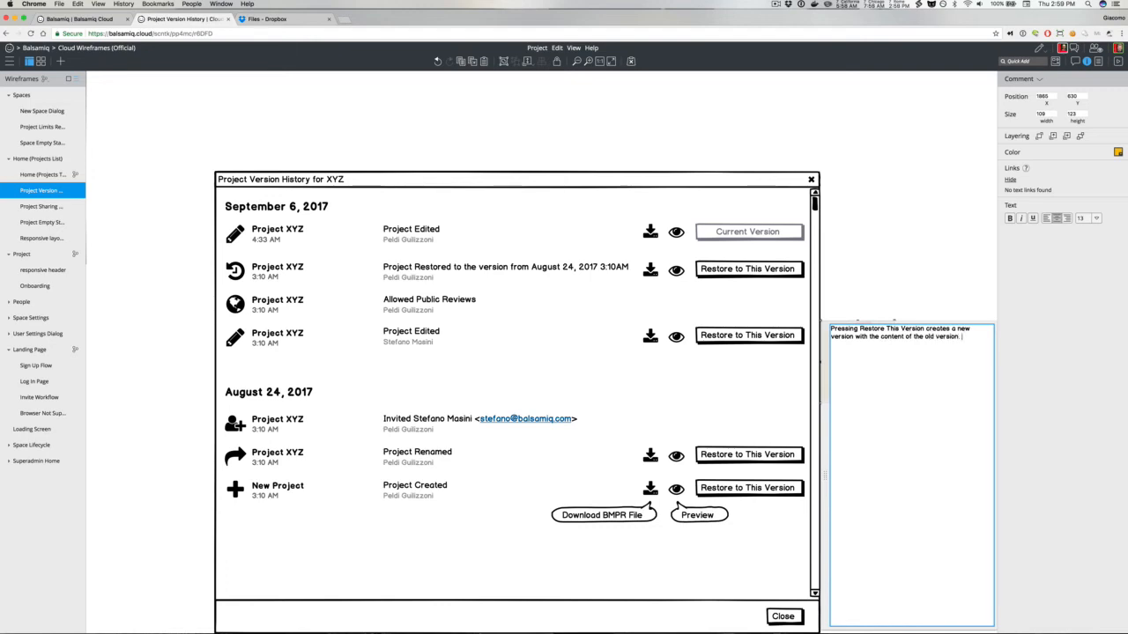
type("All e")
key("BackSpace")
key("BackSpace")
type("nyone looking at this project")
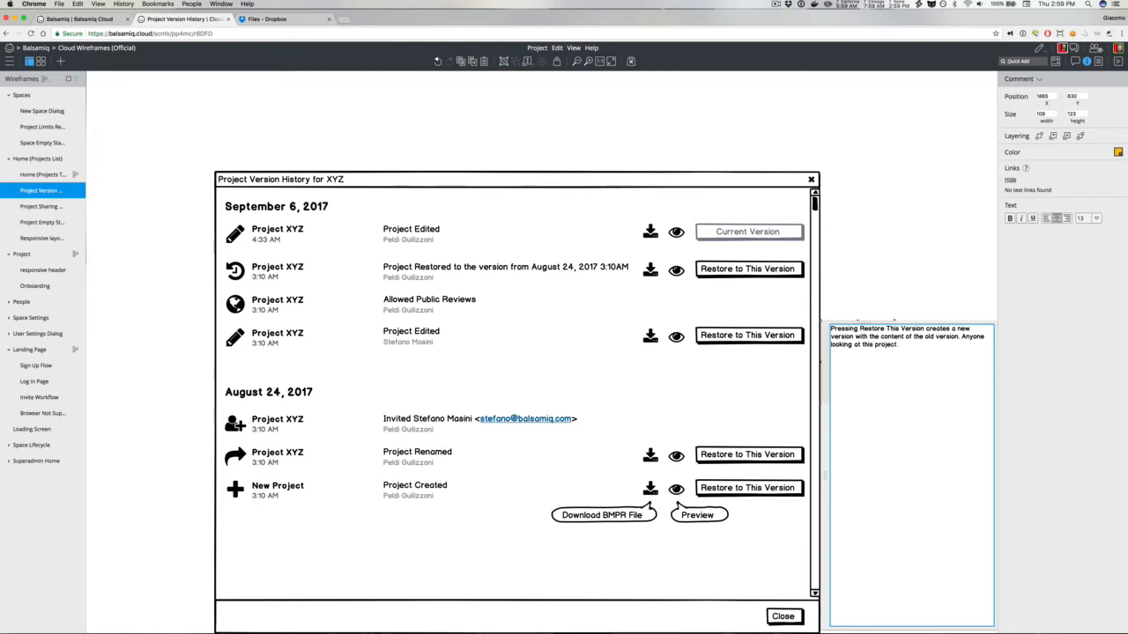
type(" is prompted to reload the page.")
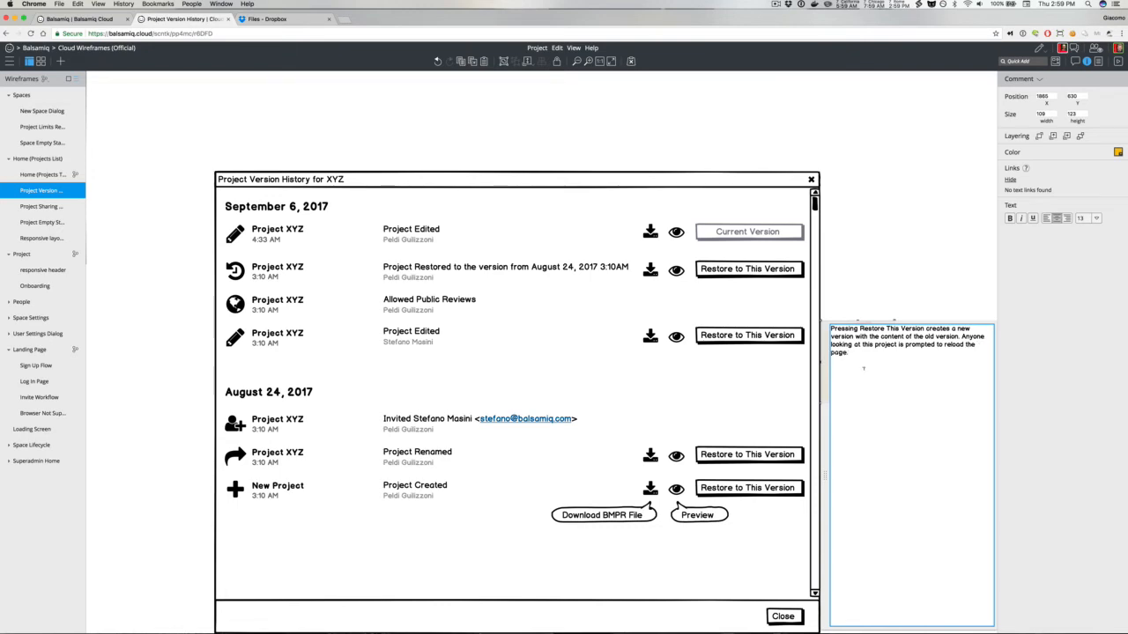
left_click(877, 279)
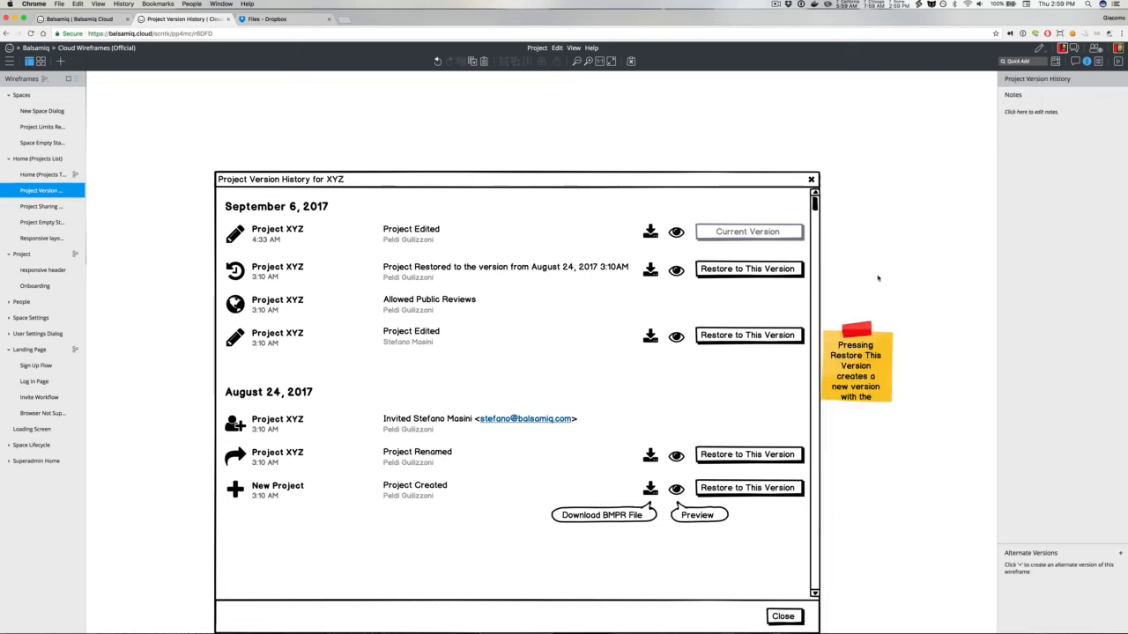
Step: Widen the sticky note to about 209 by 163 so its text fits
left_click(874, 396)
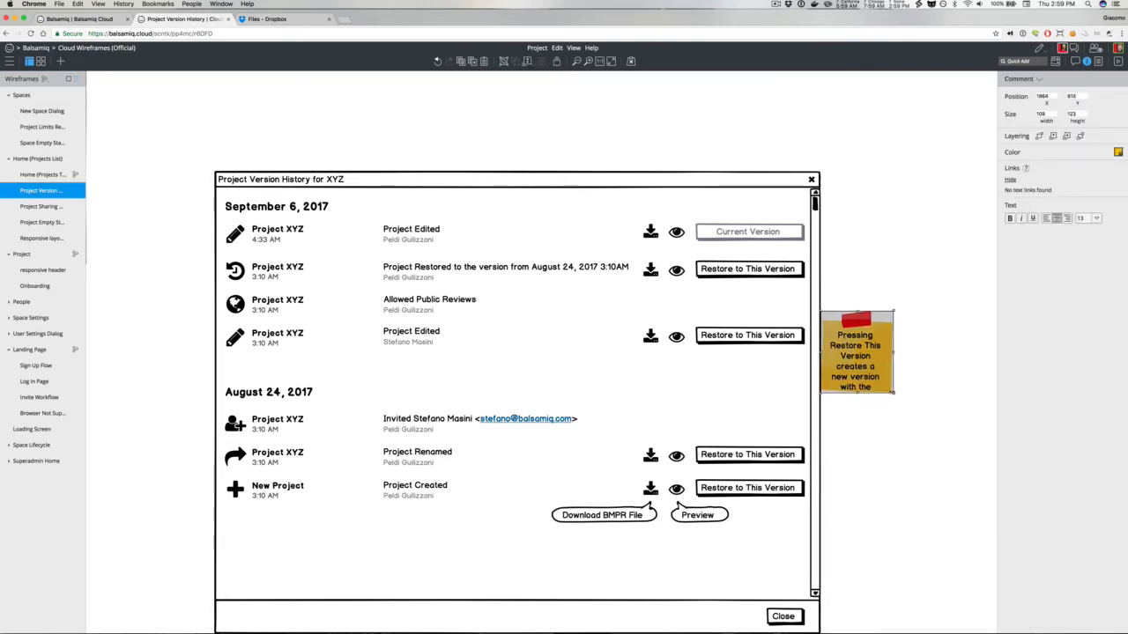
mouse_move(893, 392)
left_mouse_down()
mouse_move(958, 413)
mouse_move(883, 378)
left_mouse_up()
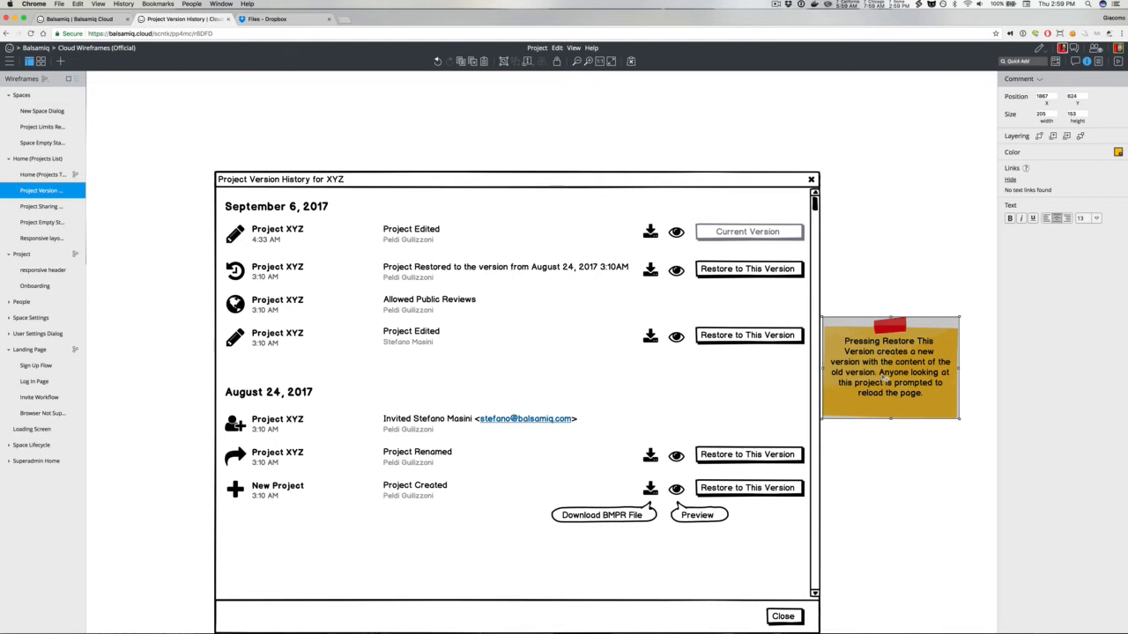
left_click(868, 438)
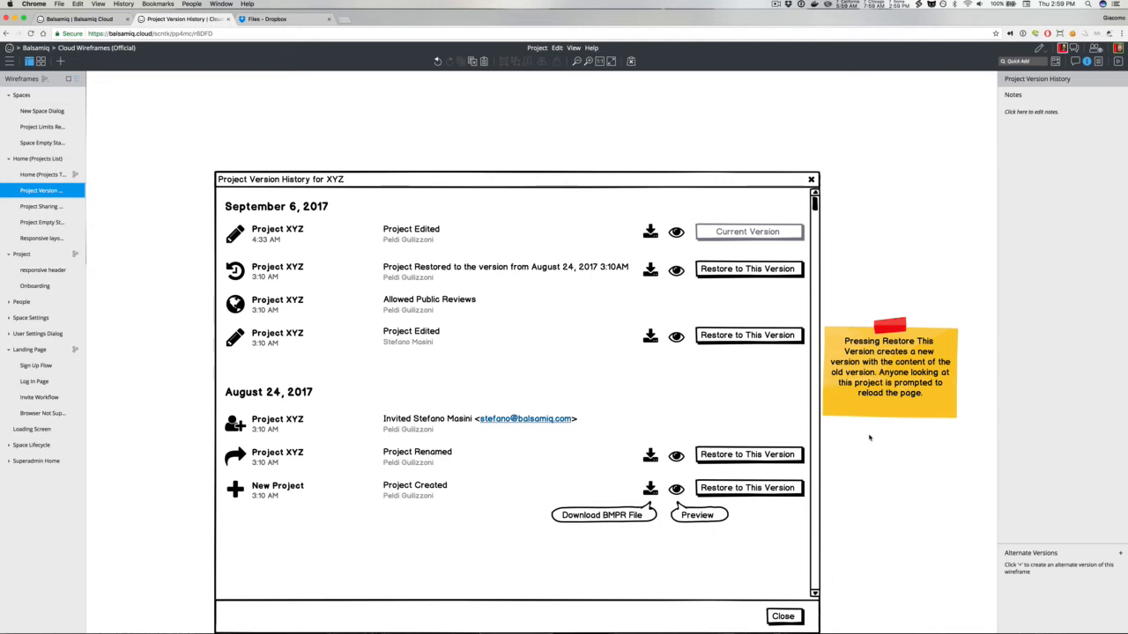
Step: Shorten the version history dialog to about 594 high, moving its Close button and scrollbar up to match
scroll(869, 438, "down", 3)
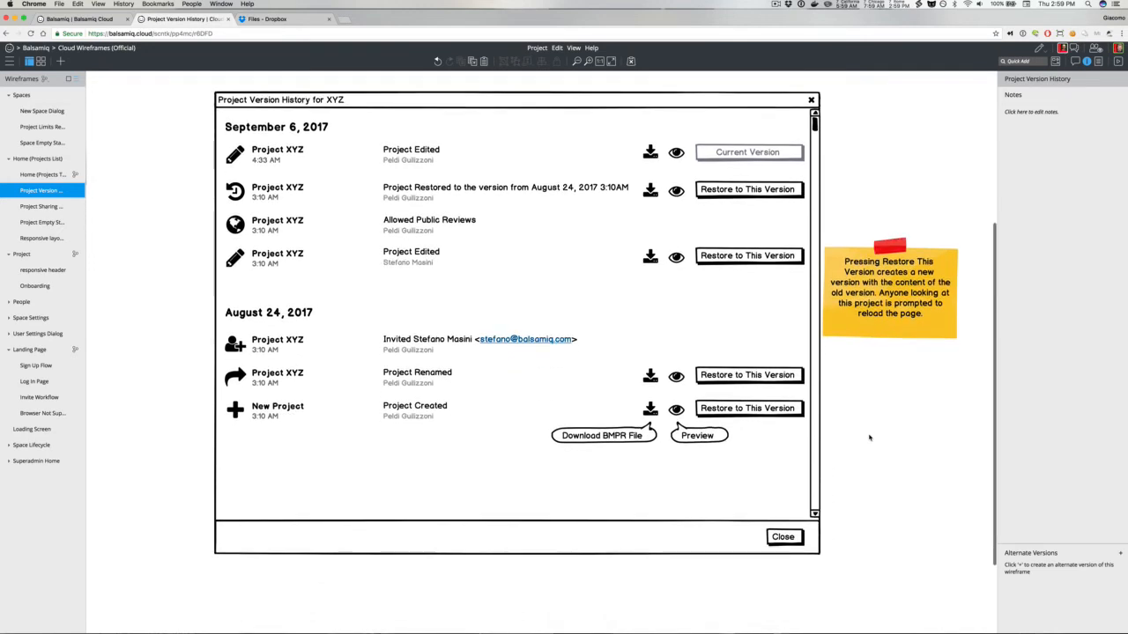
left_click(678, 551)
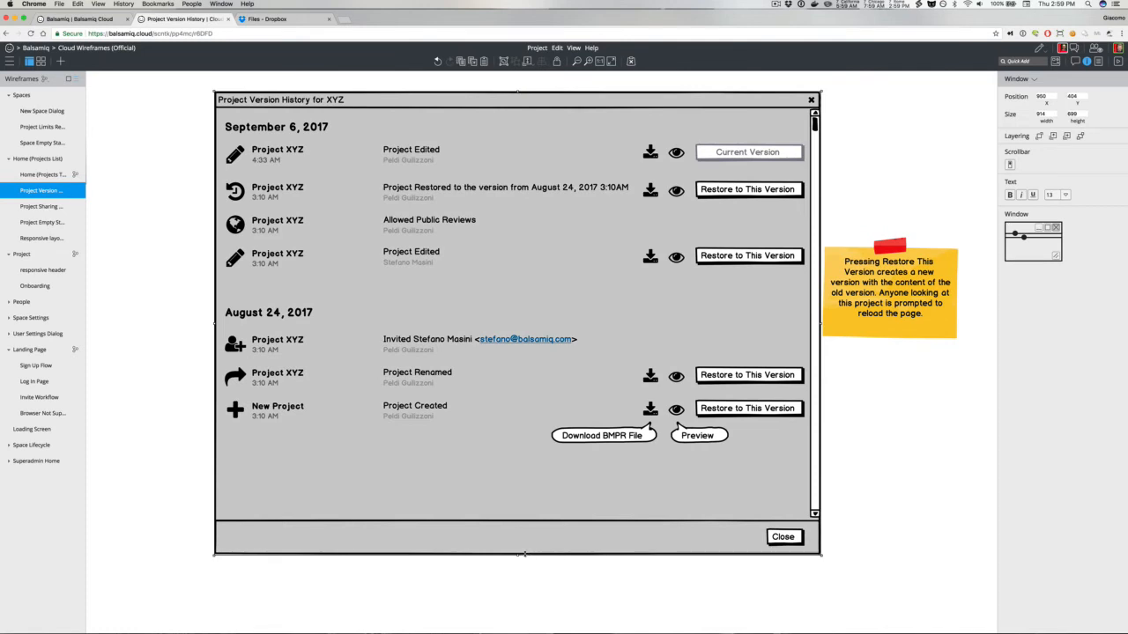
left_click_drag(522, 555, 524, 480)
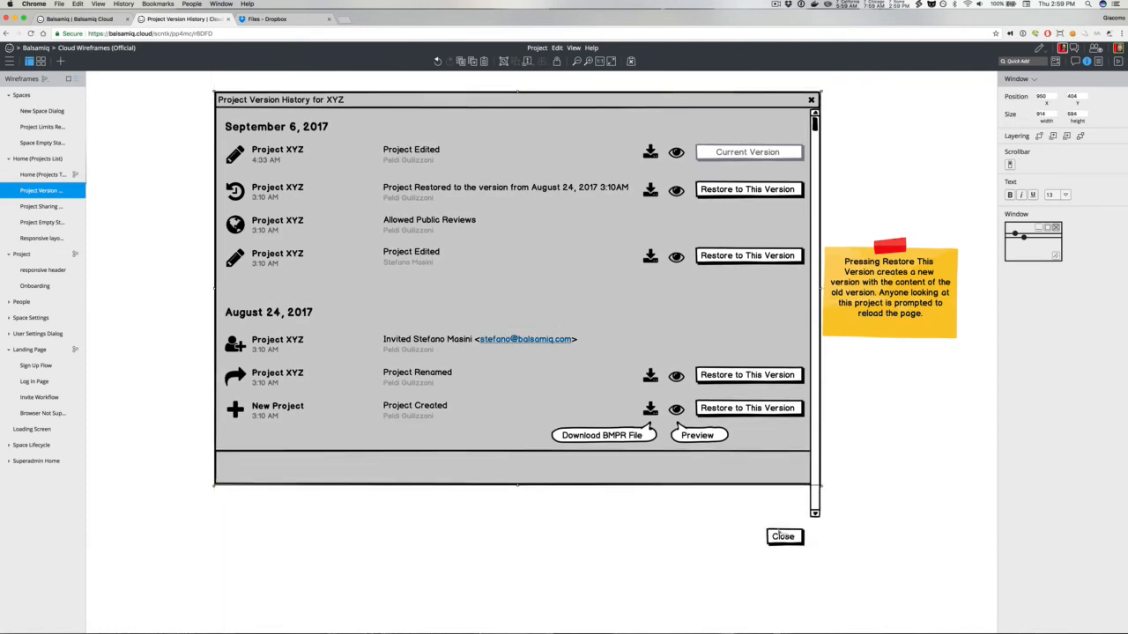
left_click_drag(783, 539, 783, 467)
left_click(814, 511)
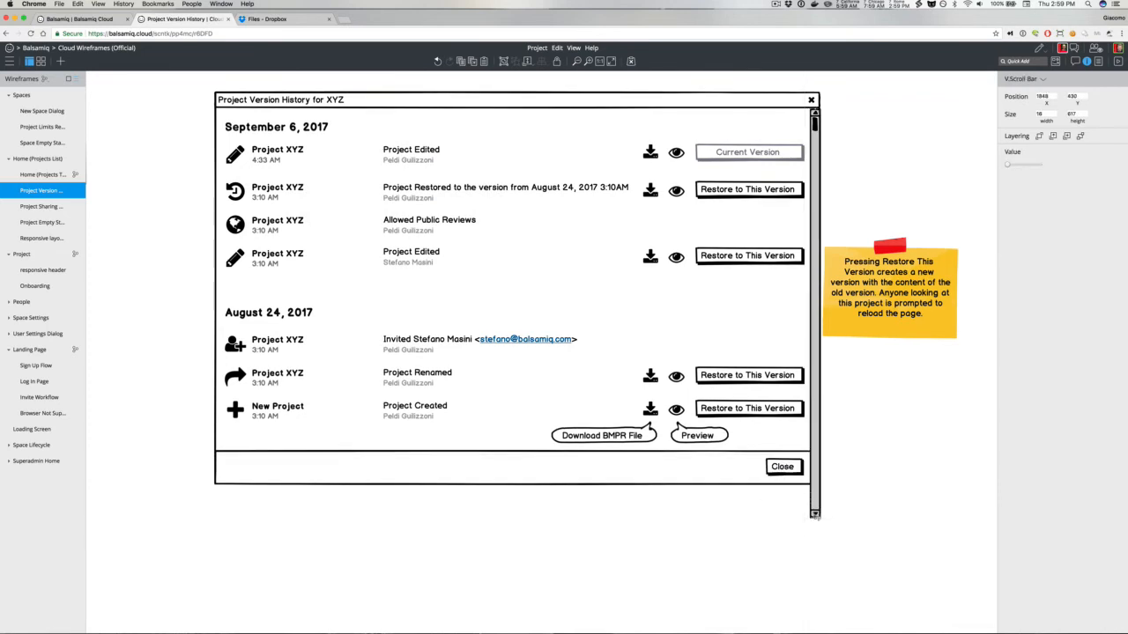
left_click_drag(814, 516, 814, 446)
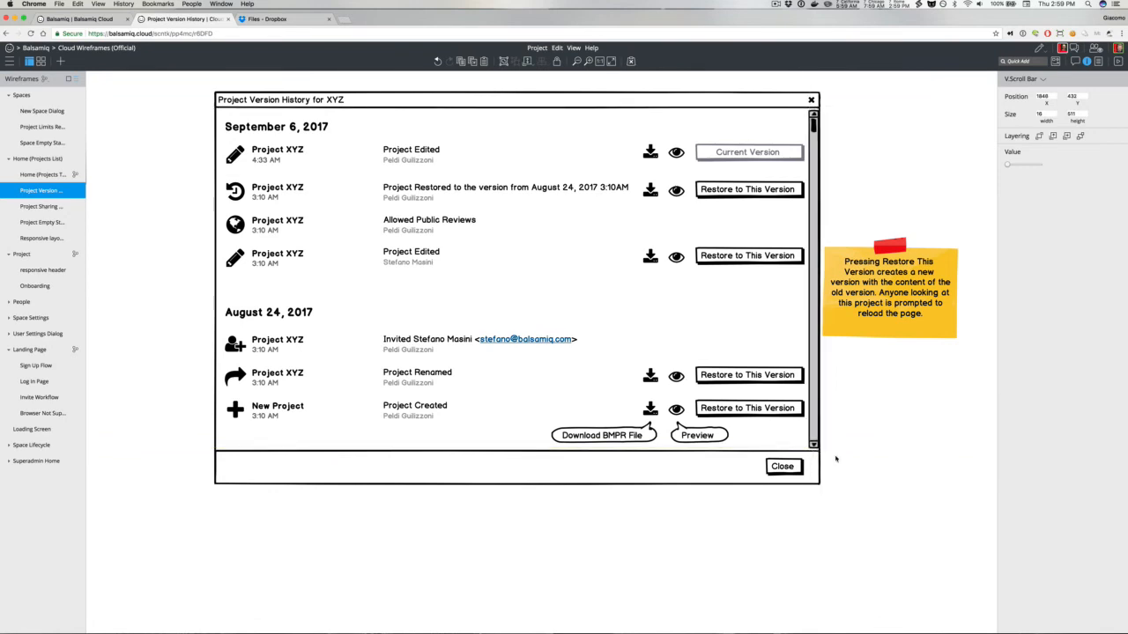
left_click(836, 458)
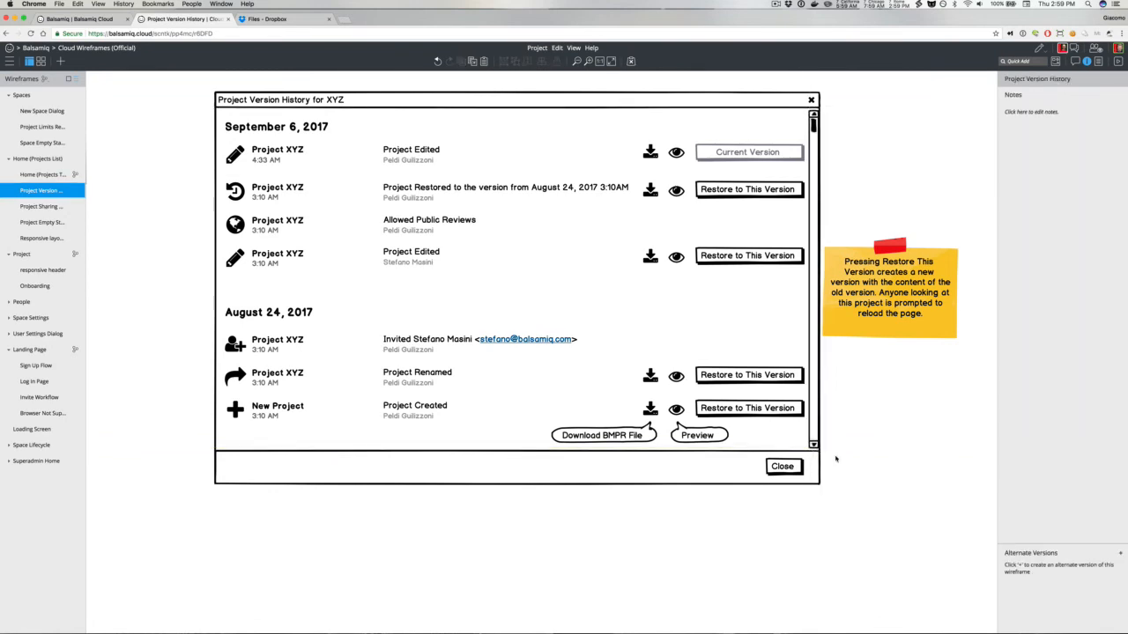
Step: Review the whole Project Version History wireframe and its notes, then the Home (Projects Thumbs) wireframe
left_click(599, 61)
scroll(534, 153, "up", 2)
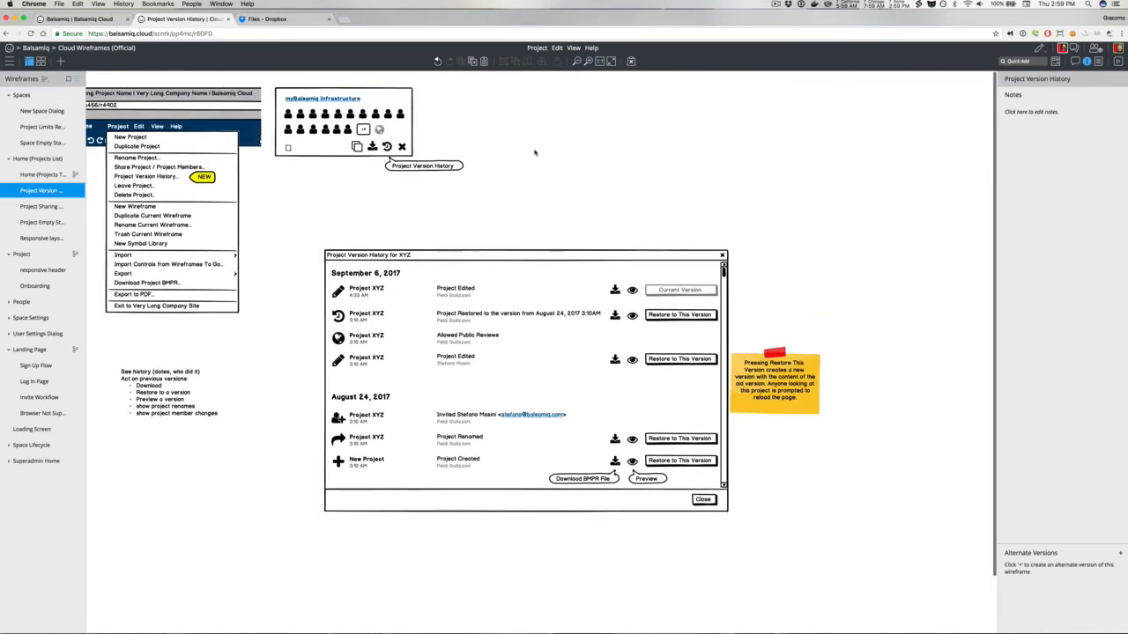
left_click_drag(137, 379, 206, 365)
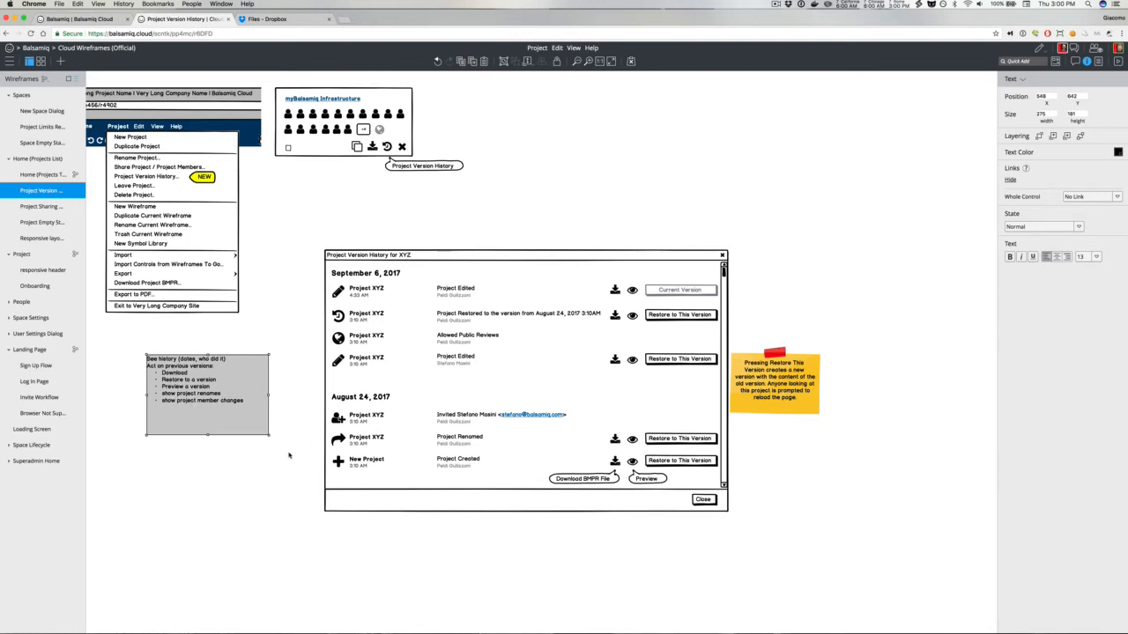
left_click(289, 455)
left_click(240, 414)
left_click(31, 175)
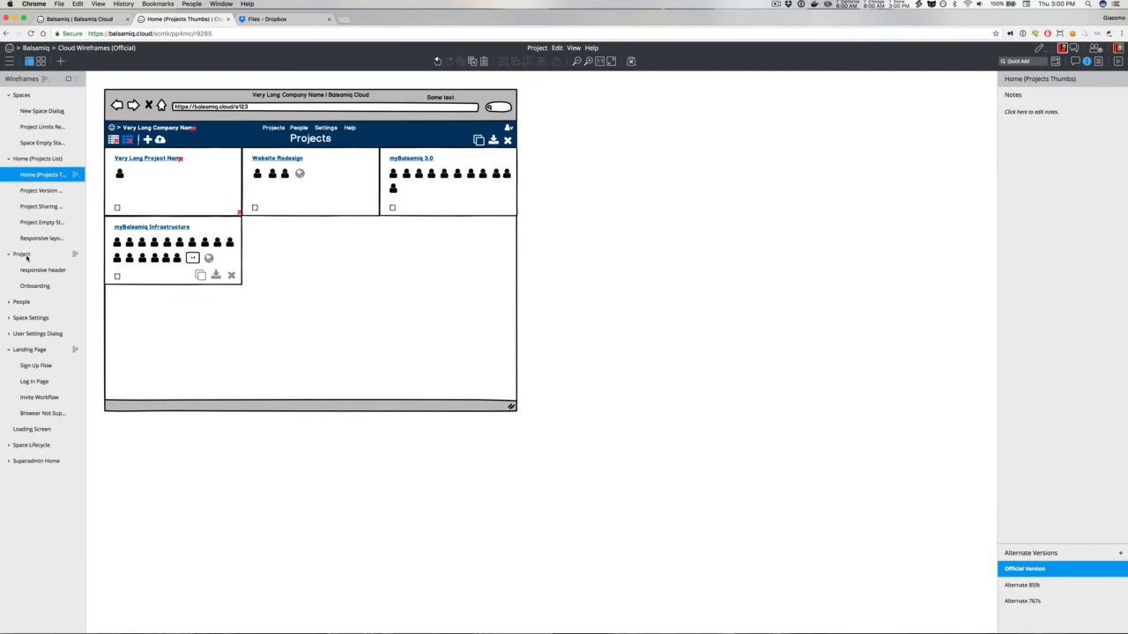
Step: Copy the browser mockup controls from the Project wireframe and return to the Project Version History wireframe
left_click(41, 259)
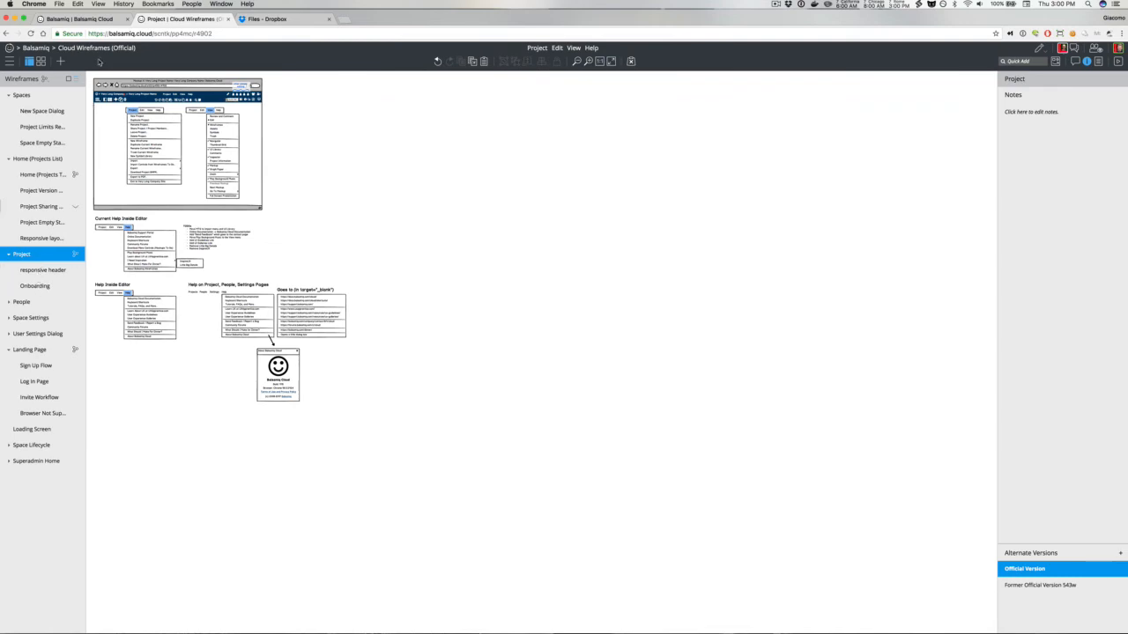
left_click_drag(92, 72, 287, 219)
left_click(161, 153, "shift")
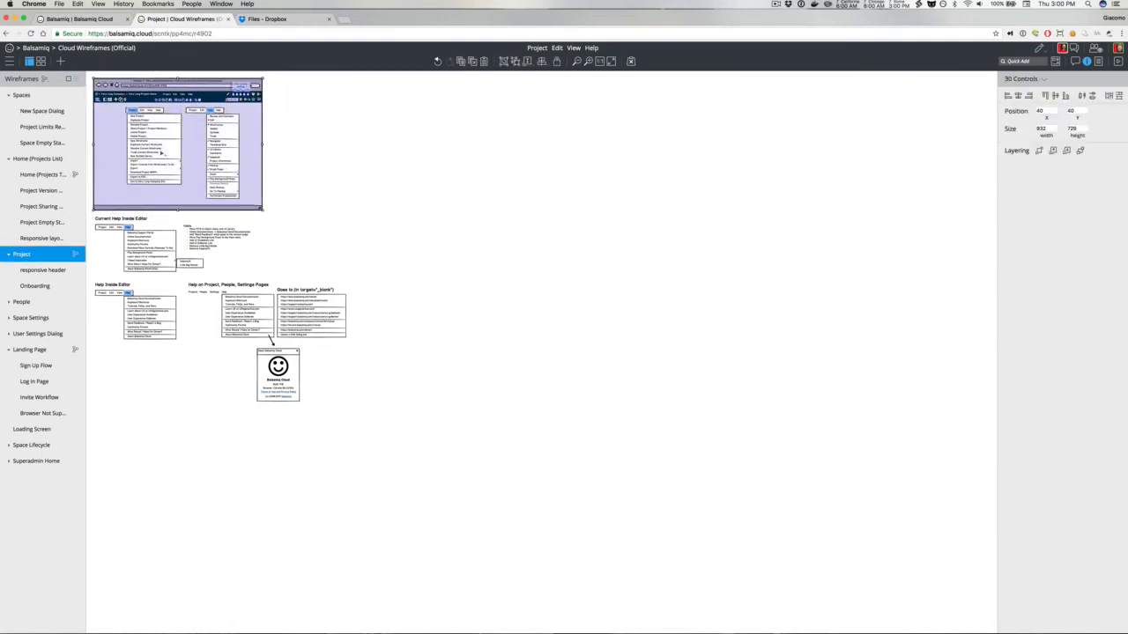
left_click(362, 179)
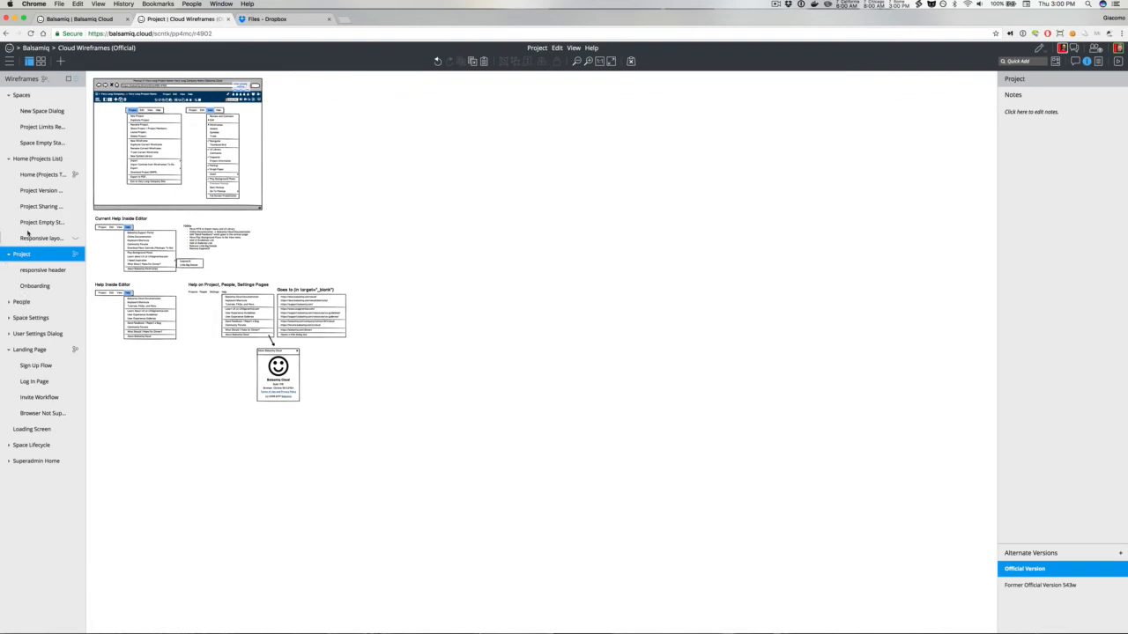
left_click(35, 193)
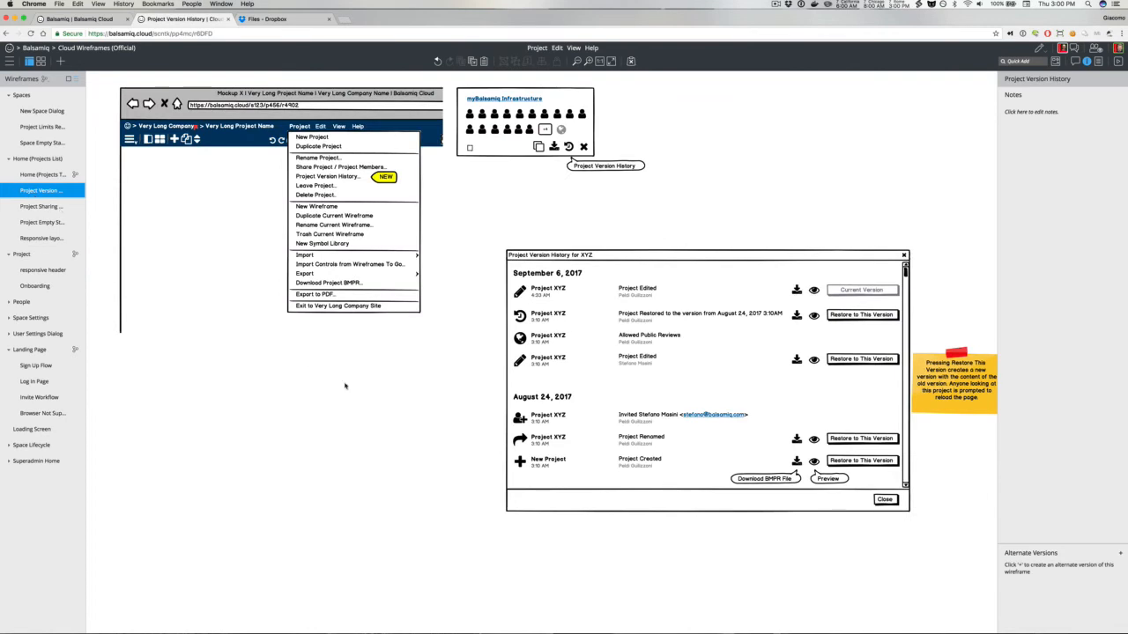
Step: Paste the copied browser mockup into the Project Version History wireframe below the dialog
key("super+minus")
key("super+minus")
key("super+minus")
key("super+v")
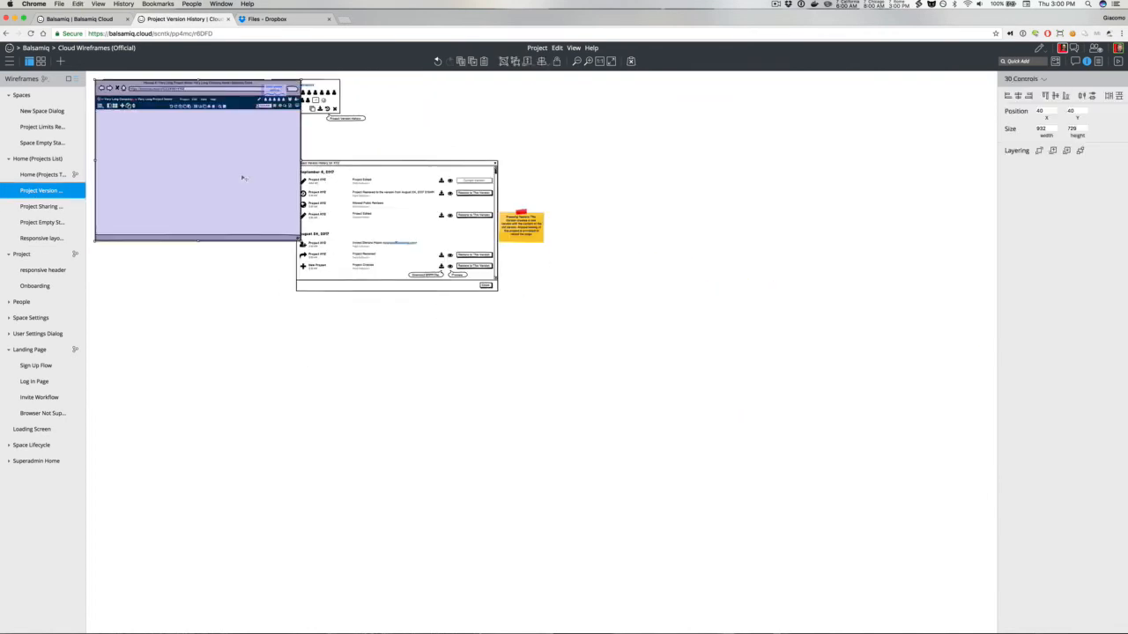
left_click_drag(243, 178, 468, 409)
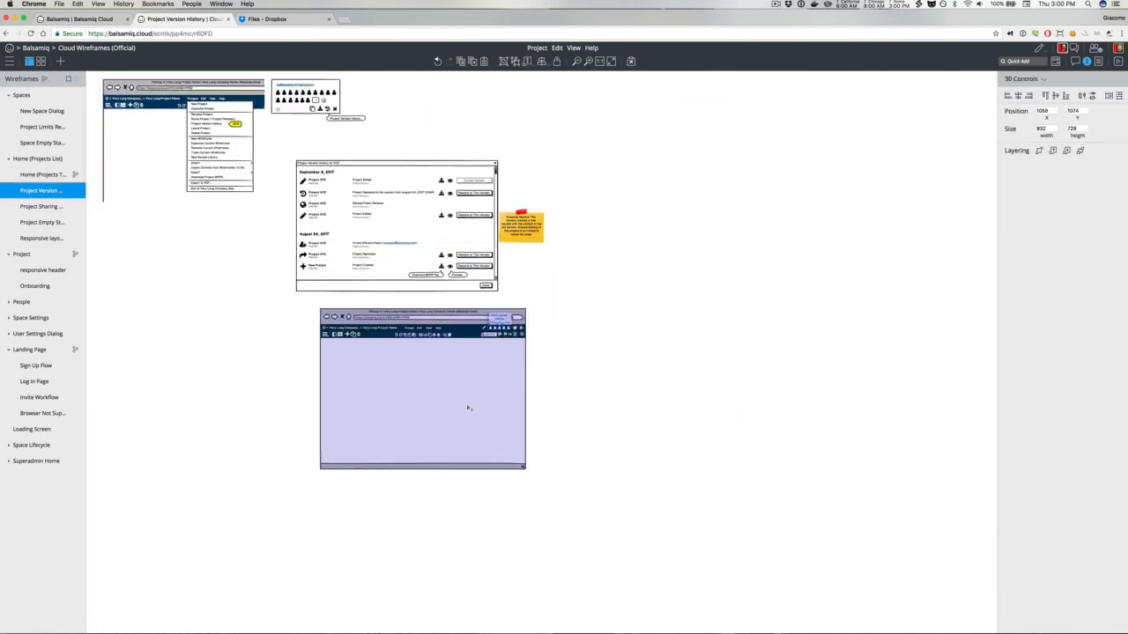
left_click(307, 334)
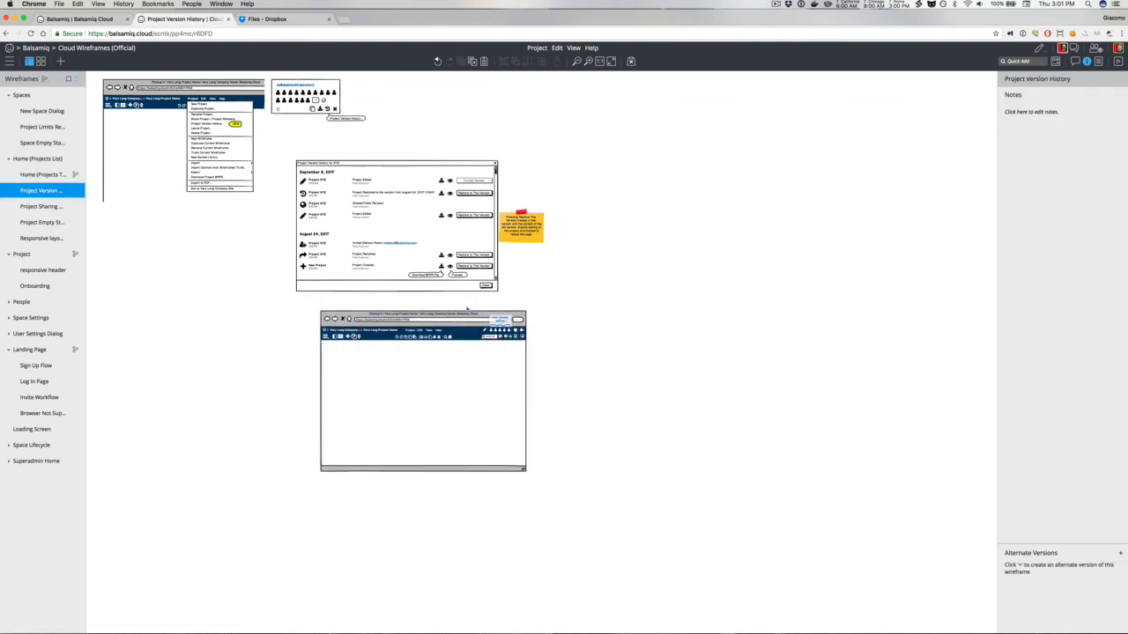
Step: Delete the callout group and icon from the pasted browser header
left_click(506, 319)
left_click(507, 320)
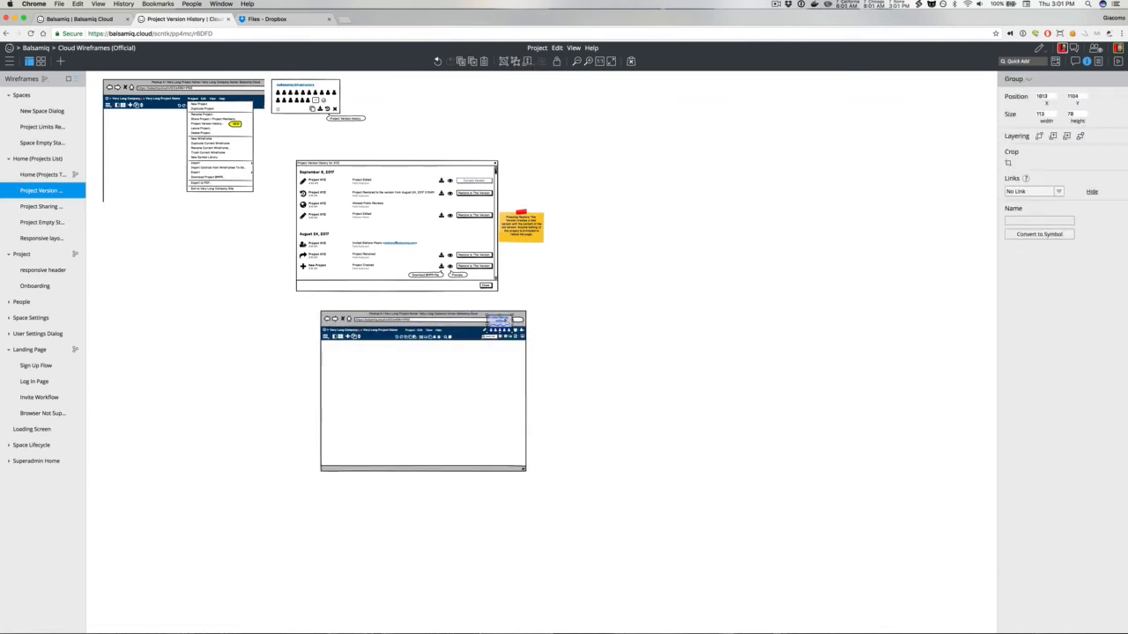
key("Delete")
left_click(486, 331)
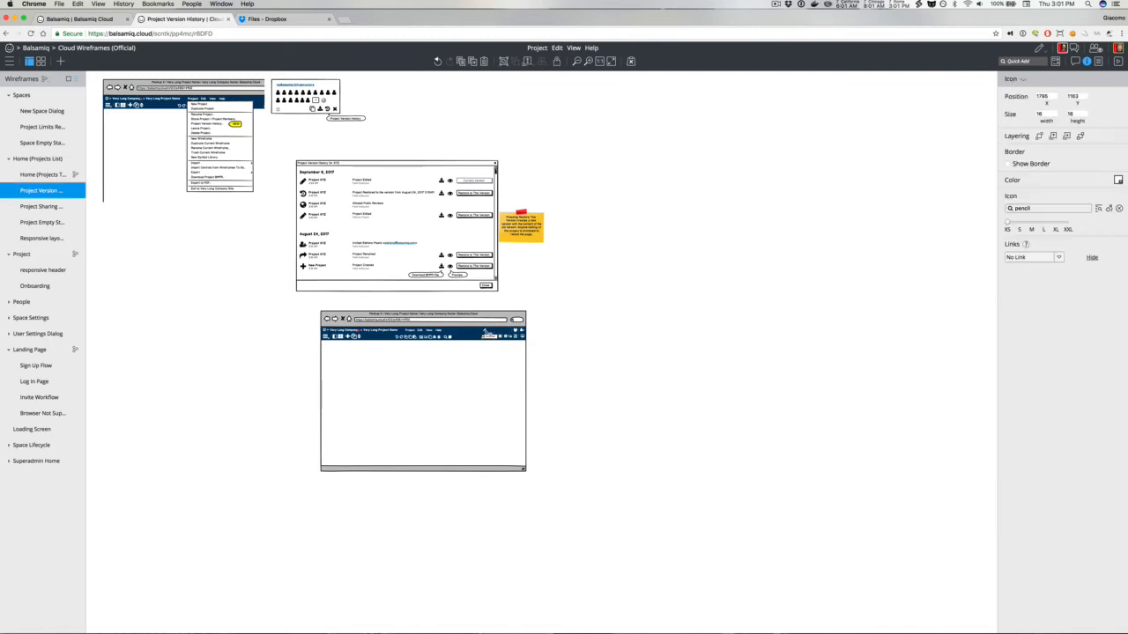
left_click(233, 295)
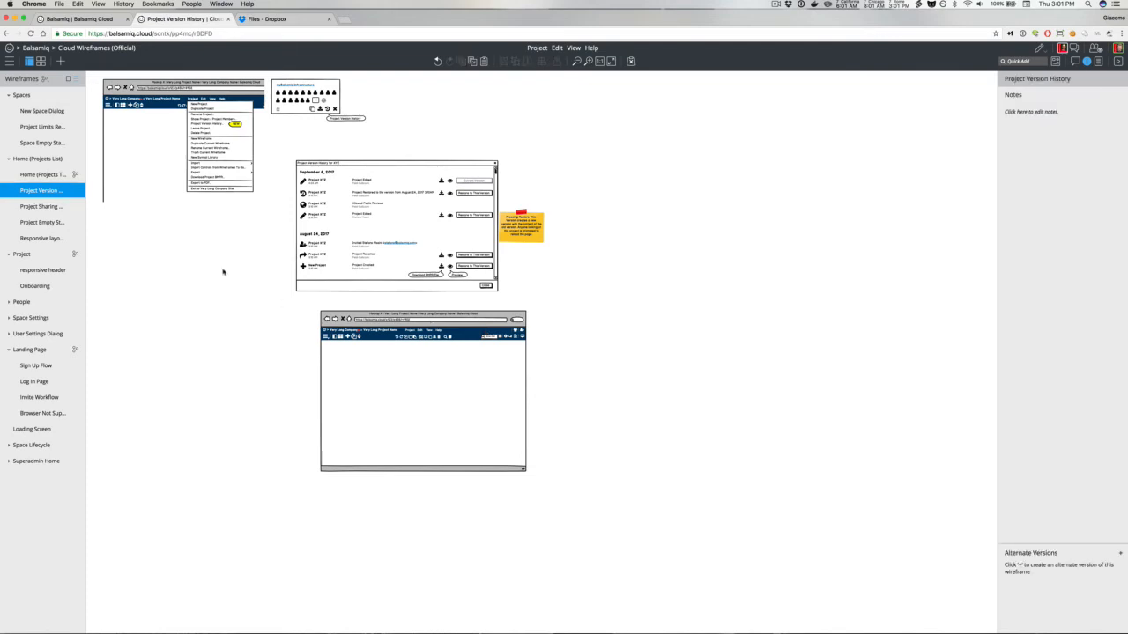
Step: Add a Browser Window about 1094 by 770 around the version history dialog and send it behind
key("slash")
type("bro")
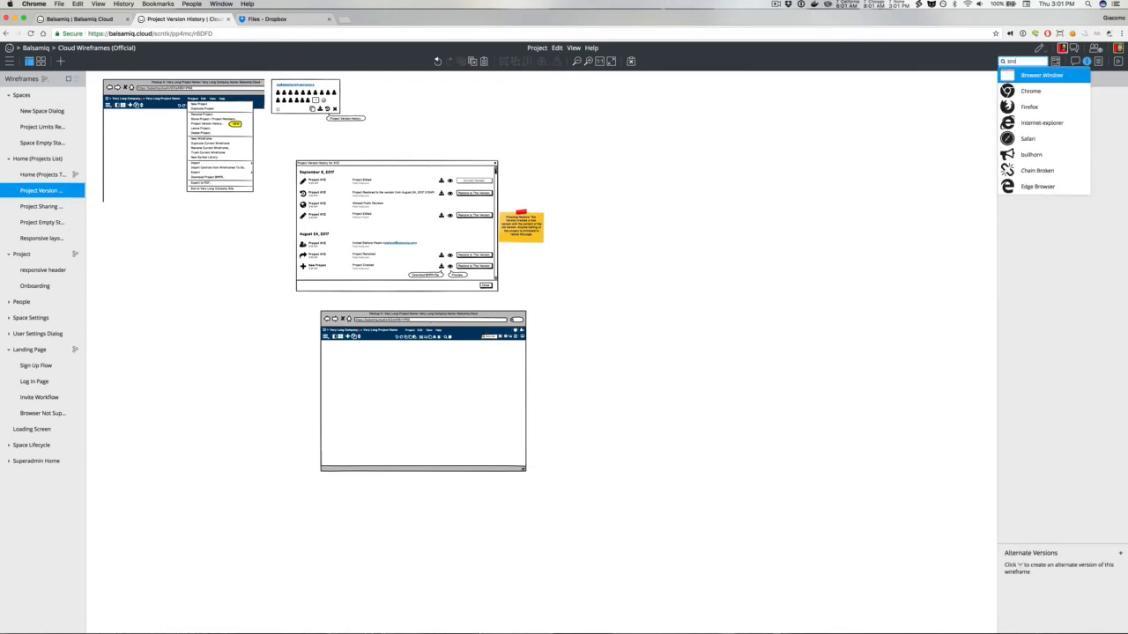
key("Return")
left_click_drag(133, 136, 303, 180)
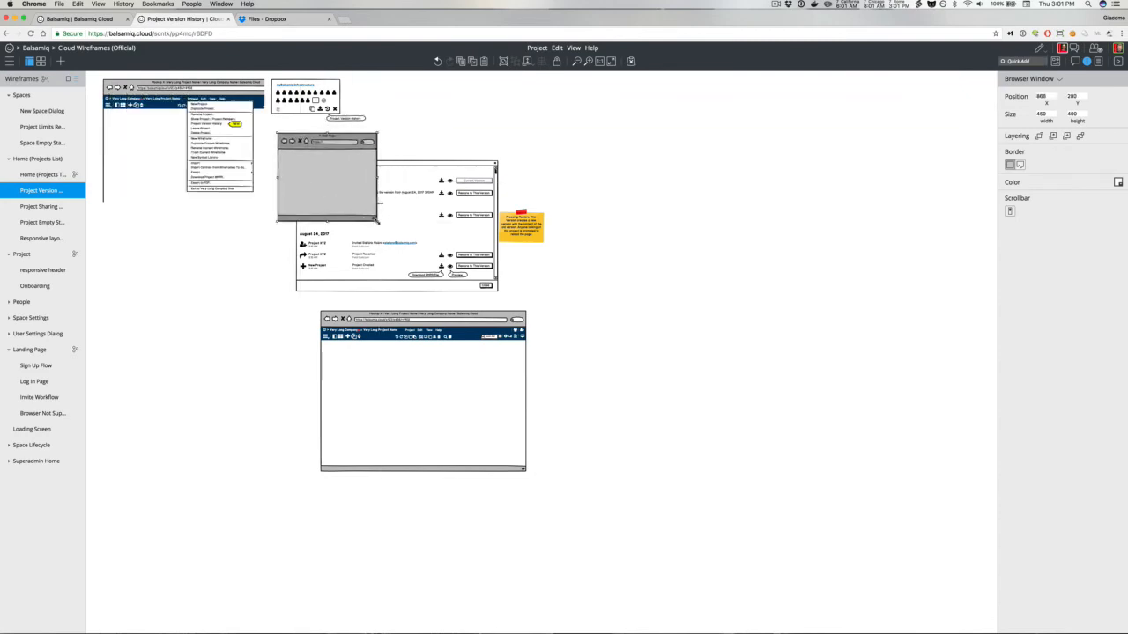
left_click_drag(376, 220, 511, 302)
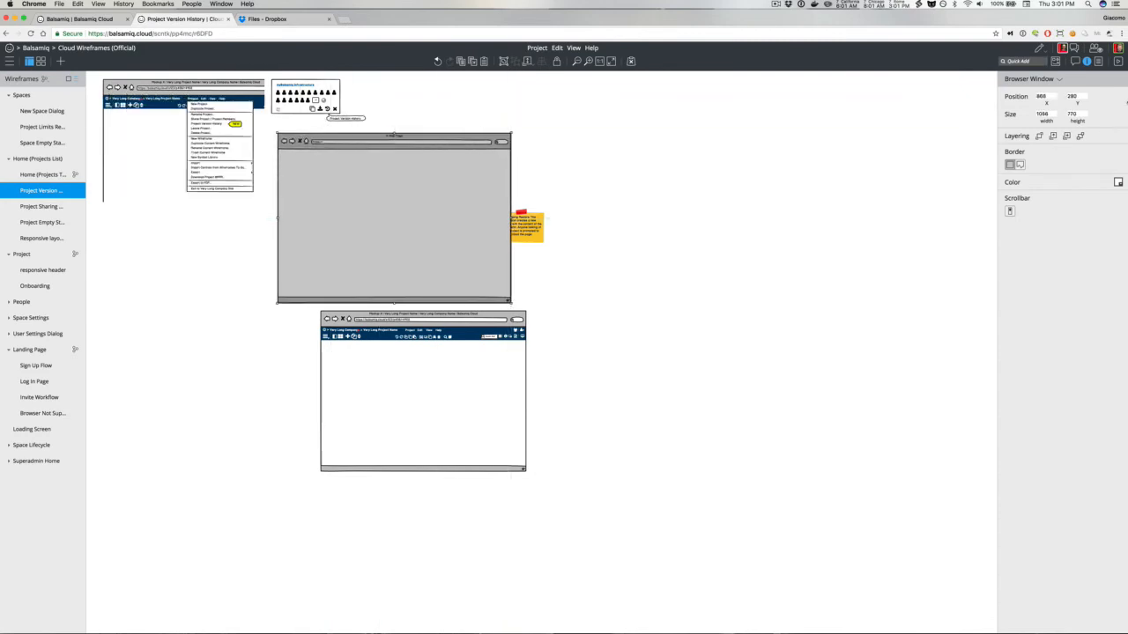
left_click(1080, 135)
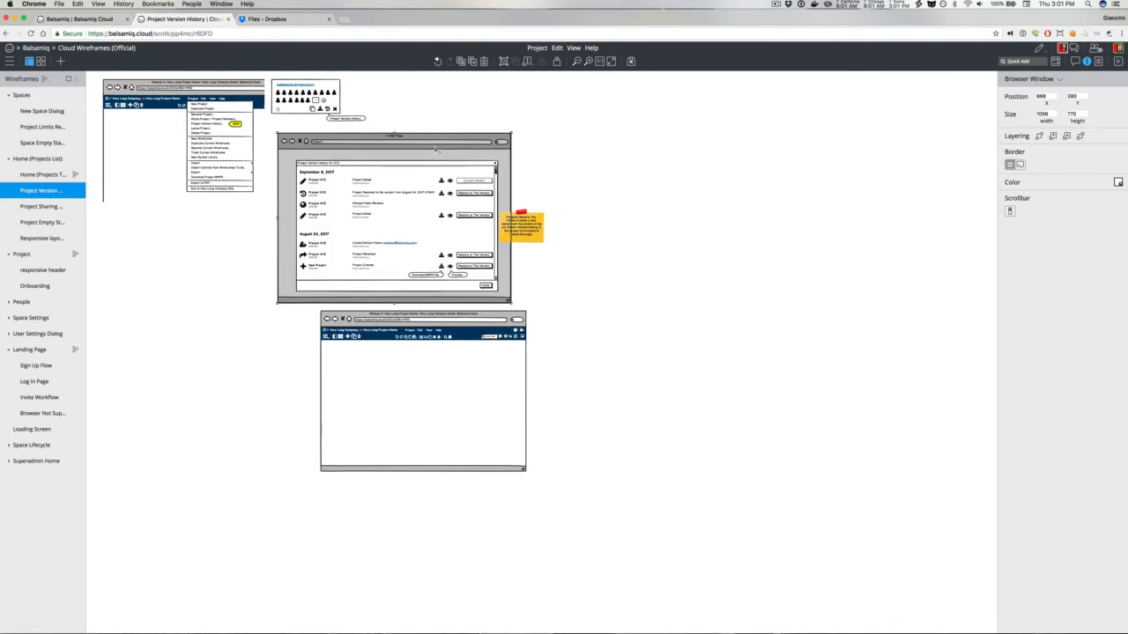
left_click_drag(436, 150, 438, 153)
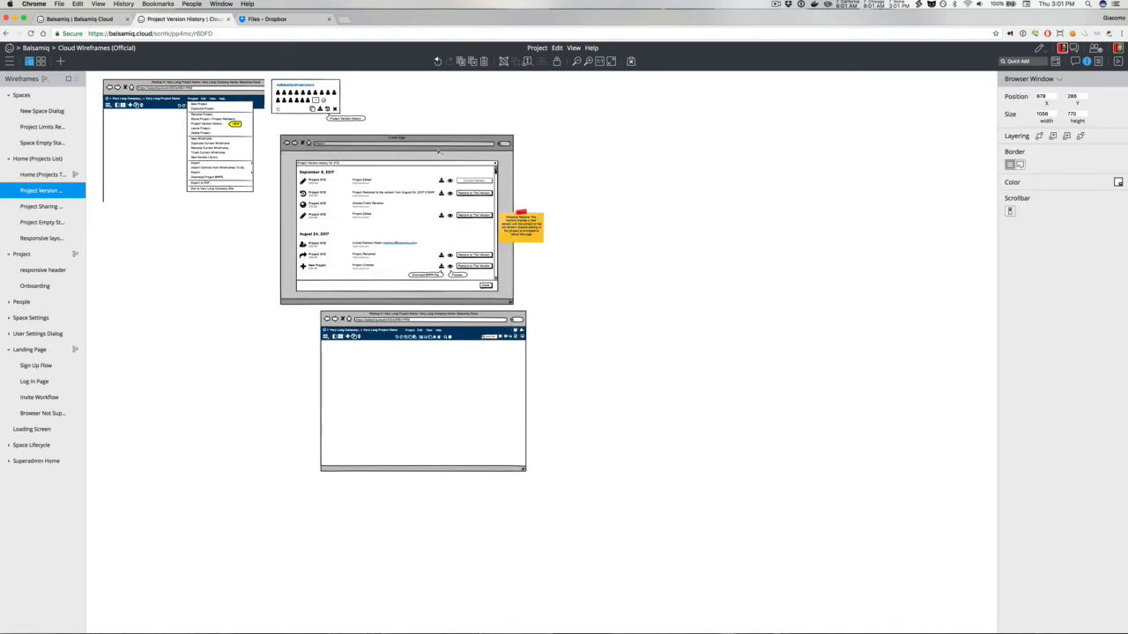
Step: Group the pasted browser mockup controls and move the group to the right of the dialog
left_click_drag(534, 307, 291, 488)
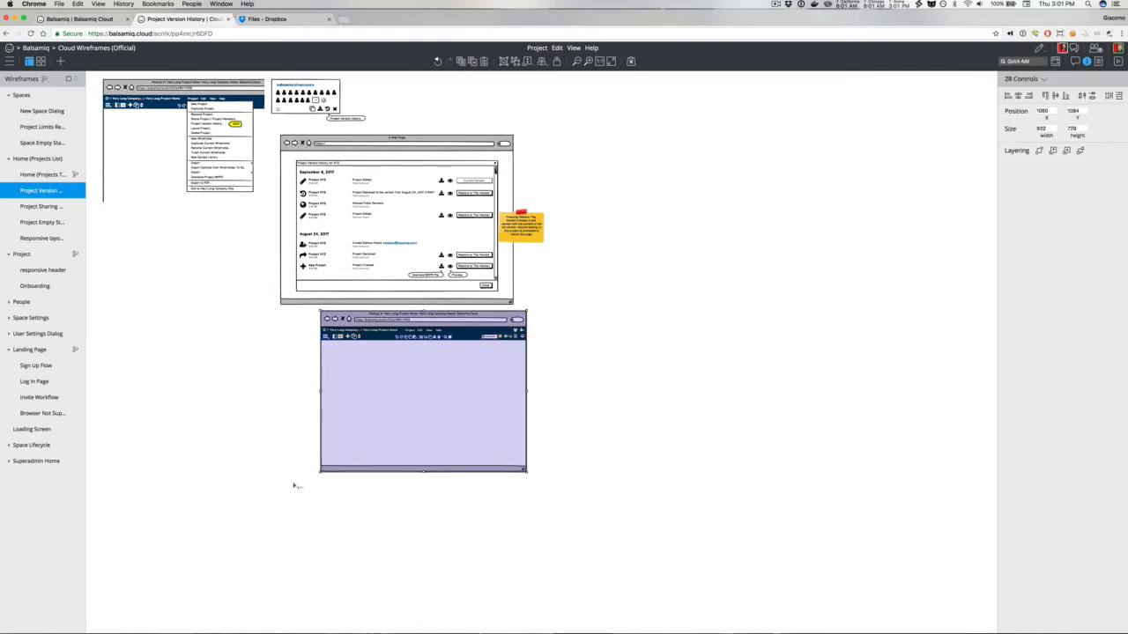
key("super+g")
left_click_drag(380, 385, 706, 373)
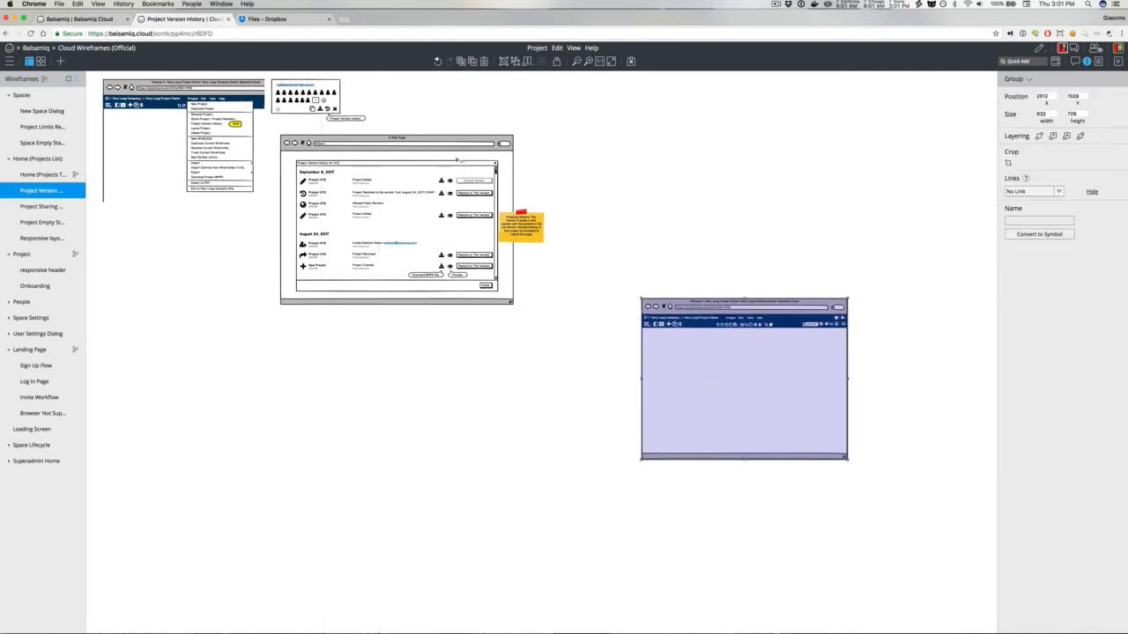
Step: Move the browser mockup group closer to the version history dialog
left_click(455, 158)
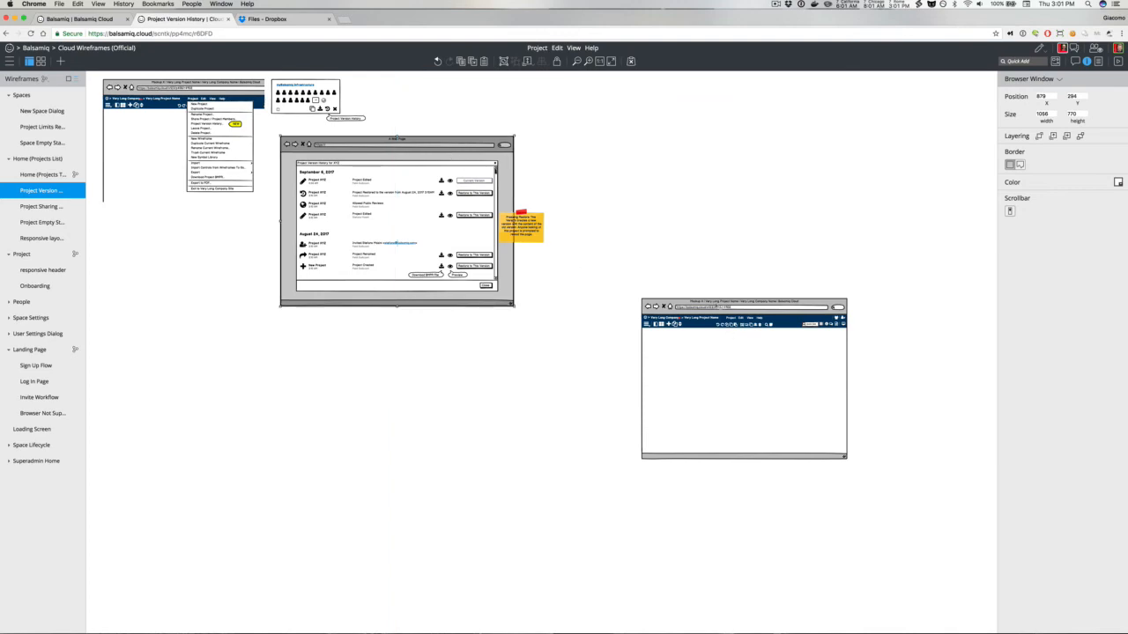
left_click_drag(715, 308, 623, 145)
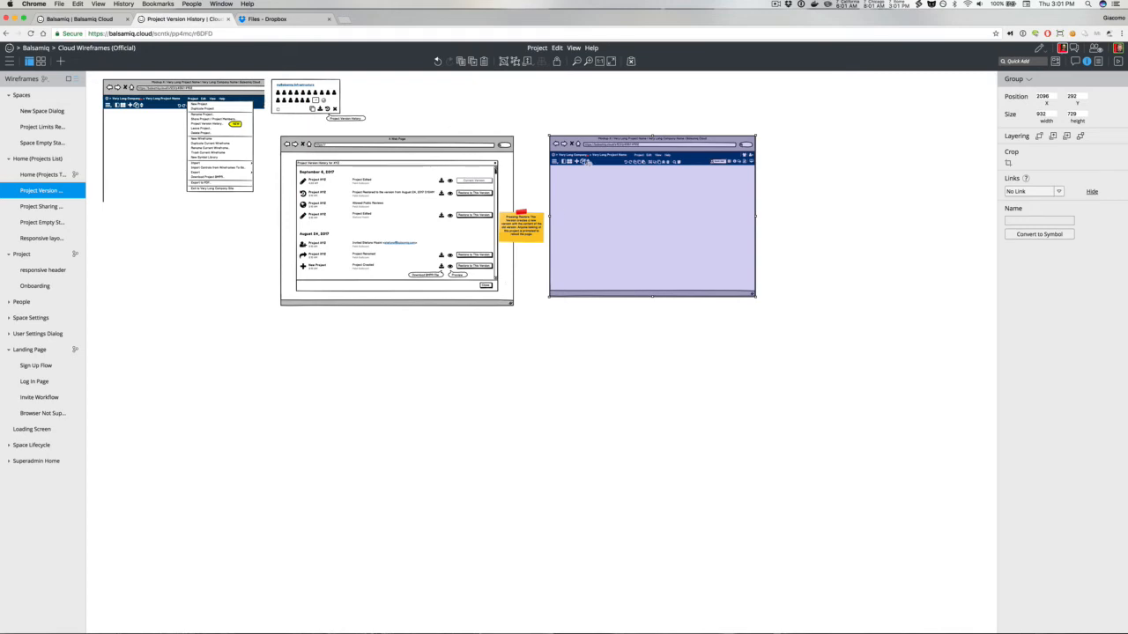
Step: Rename the company name label in the browser mockup header to "Versions of XYX"
key("super+plus")
key("super+plus")
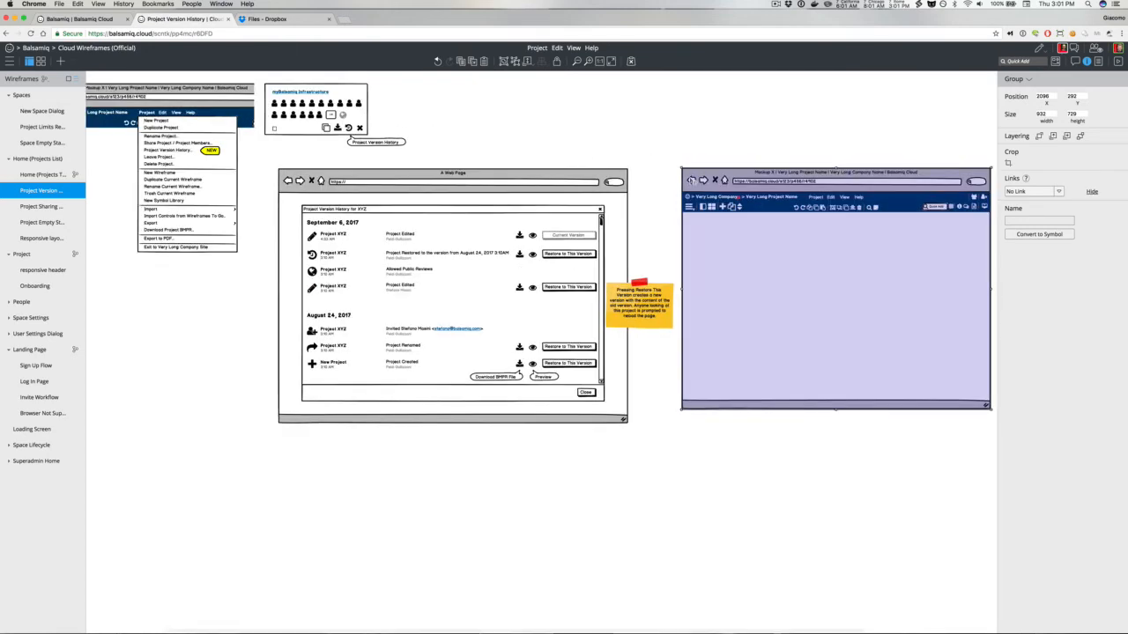
scroll(693, 182, "right", 2)
double_click(651, 203)
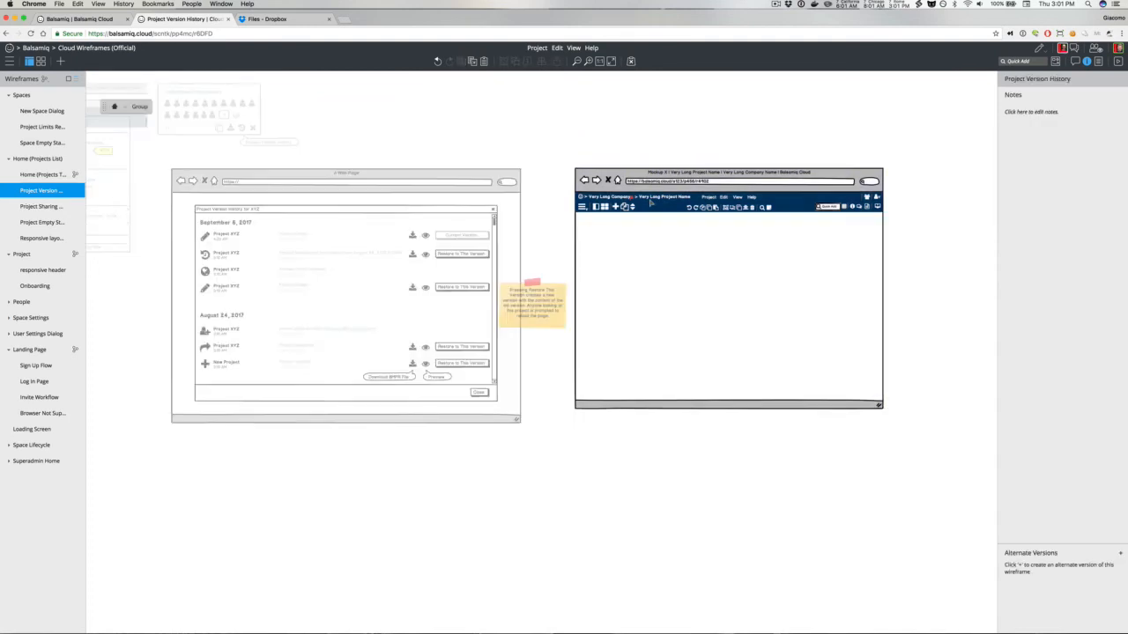
double_click(624, 202)
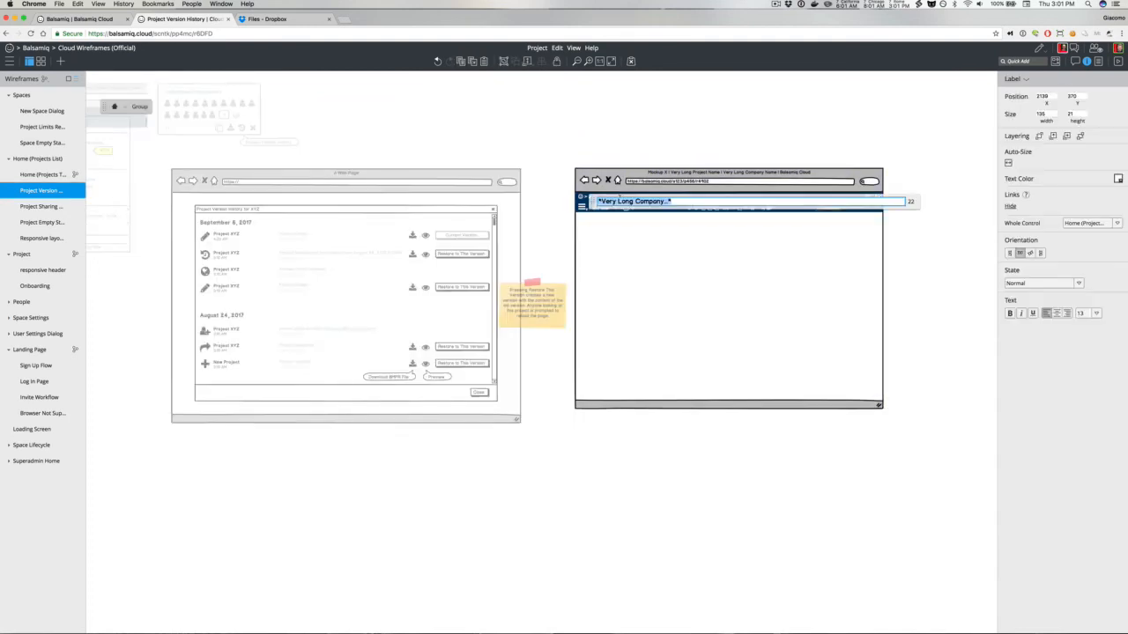
left_click(605, 154)
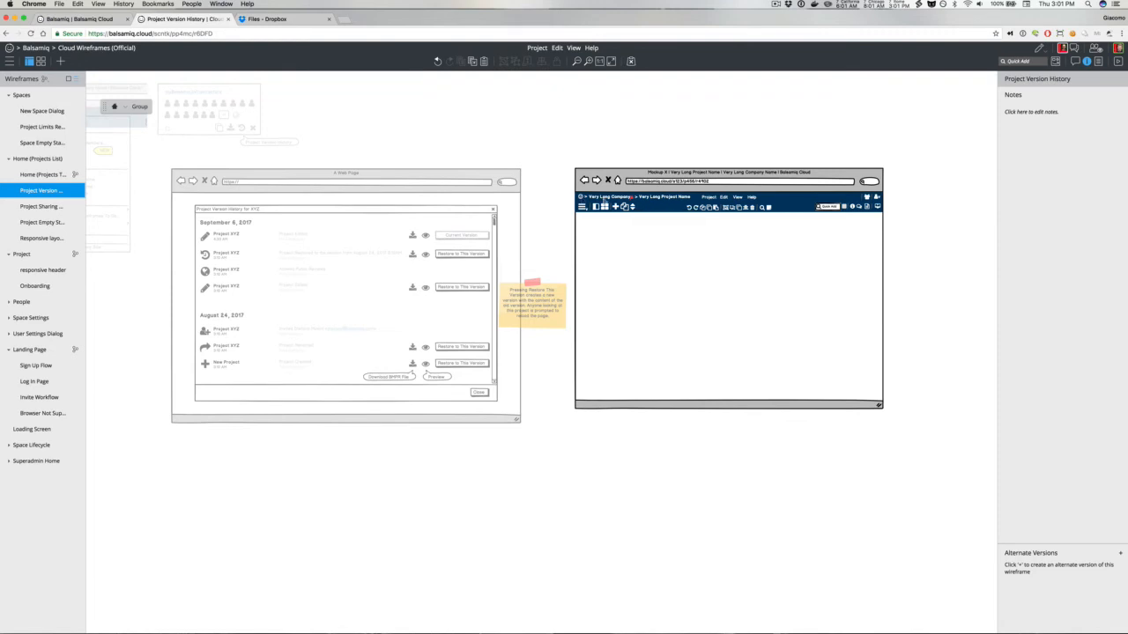
double_click(604, 198)
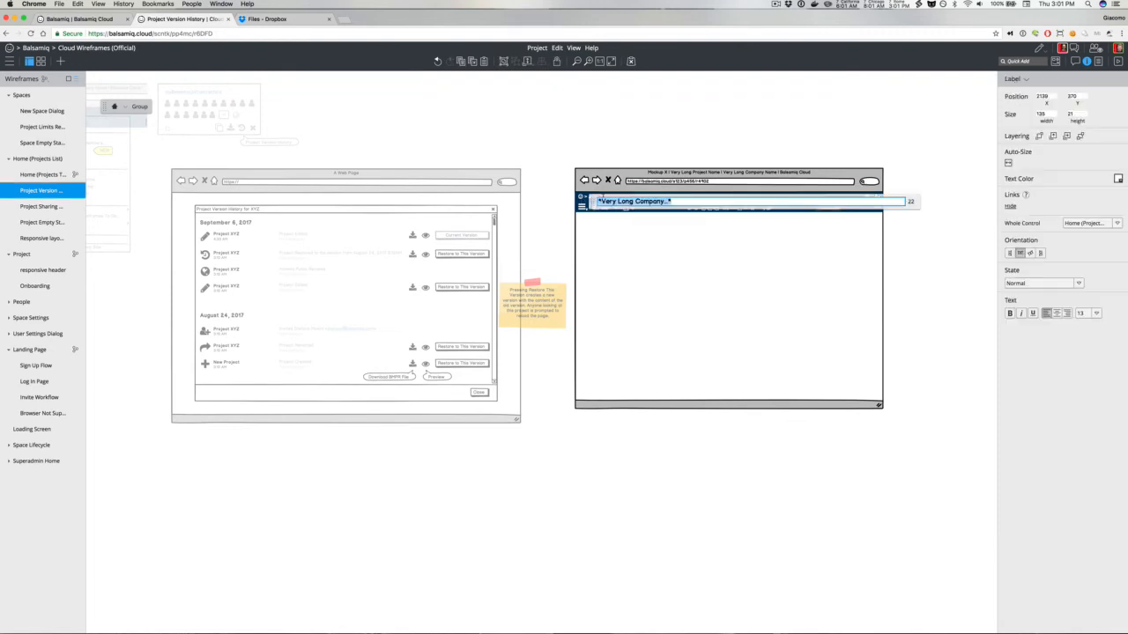
left_click(579, 153)
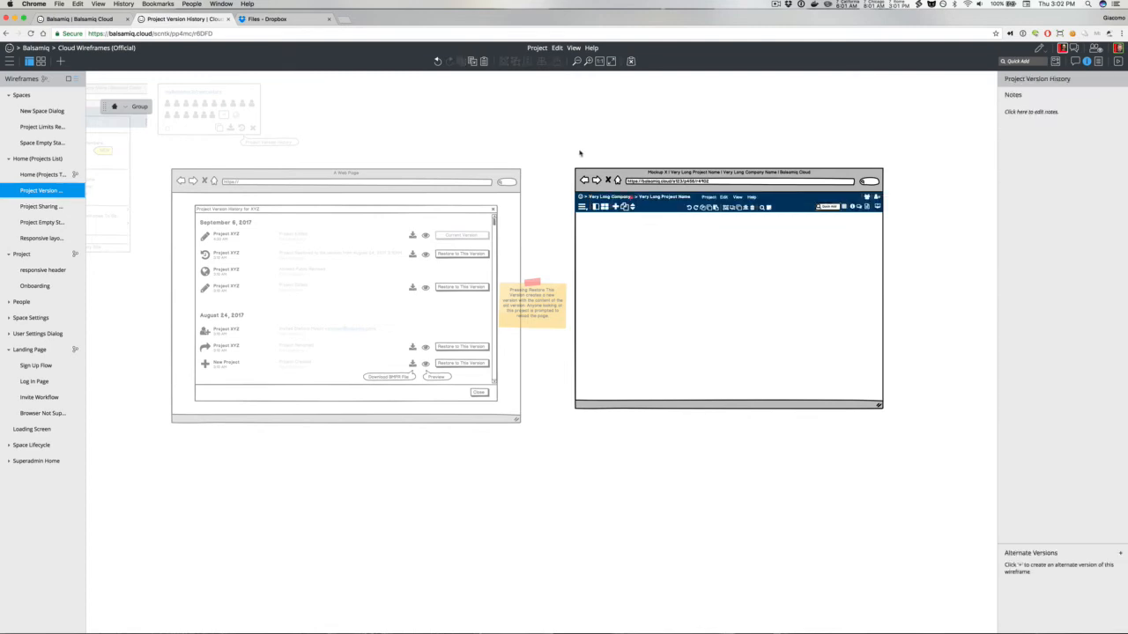
double_click(604, 198)
type("Versio")
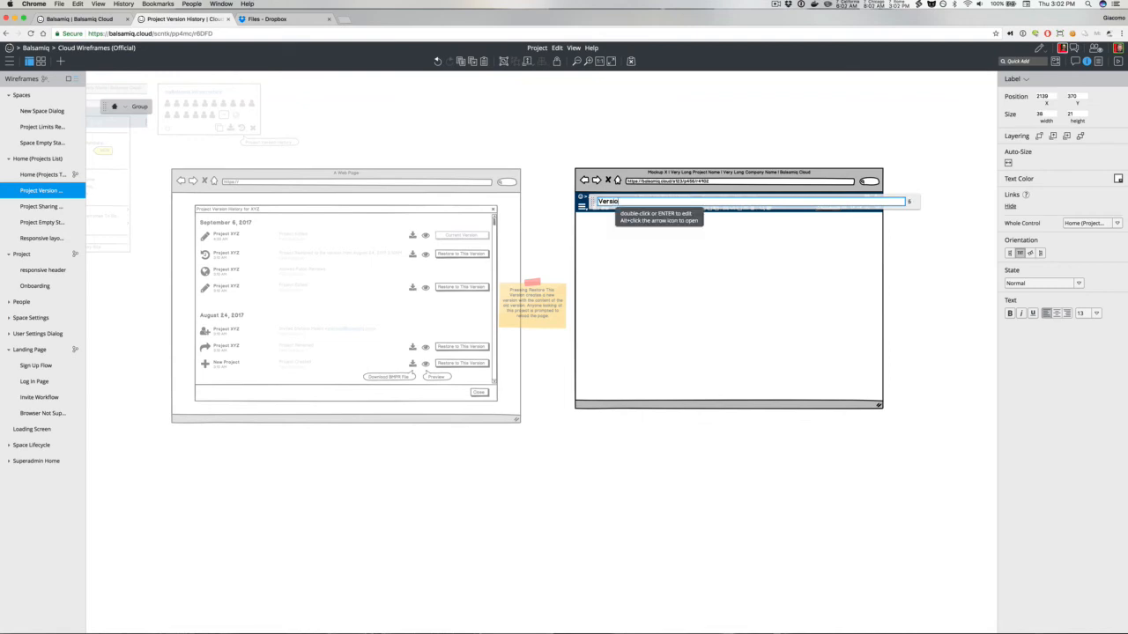
type("ns of XYX")
left_click(593, 124)
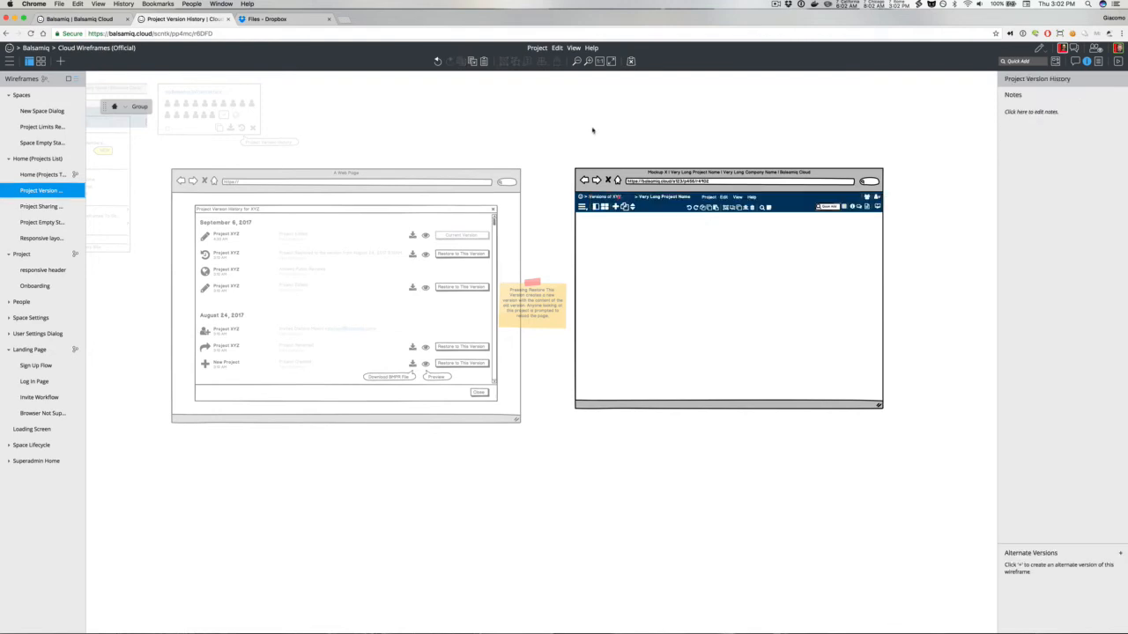
Step: Remove the link from the "Versions of XYX" label by setting it to No Link
left_click(616, 197)
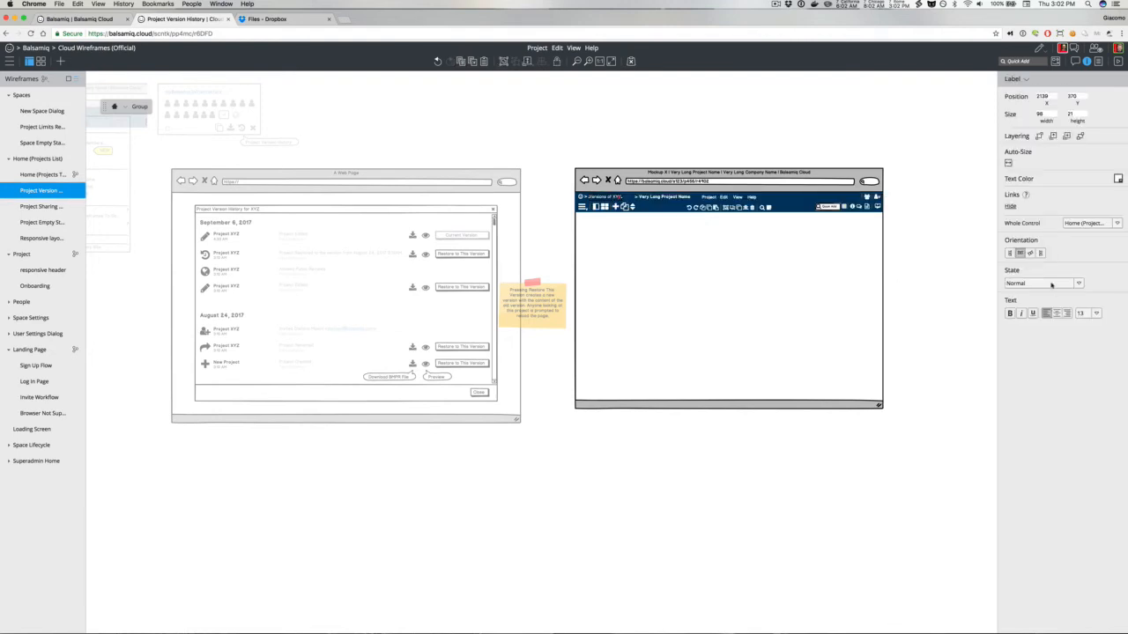
left_click(1096, 222)
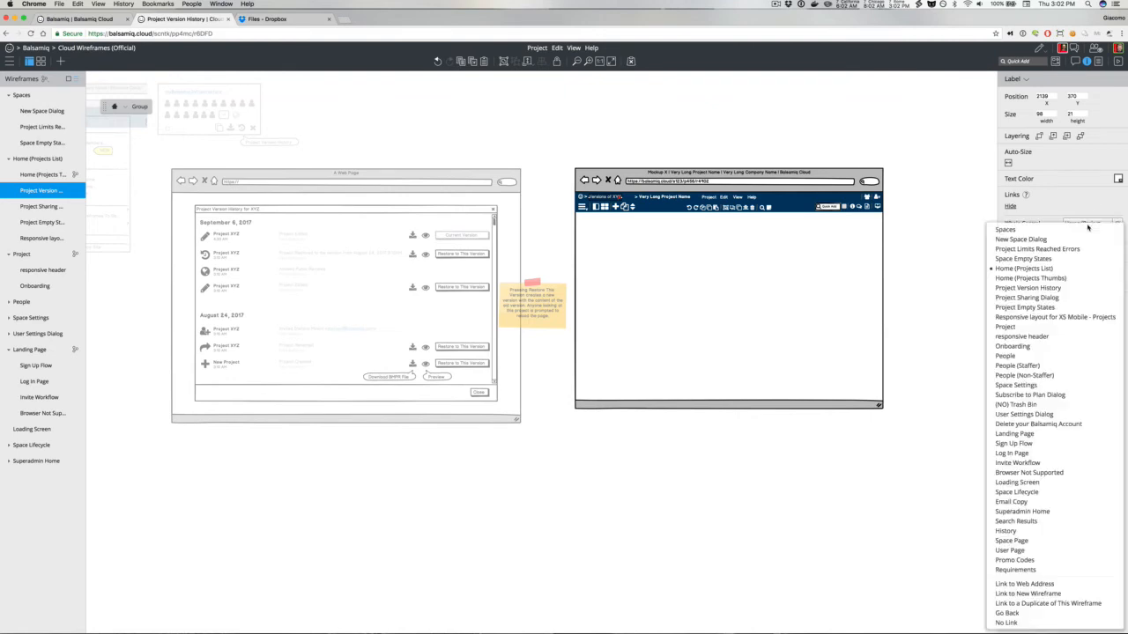
left_click(1025, 626)
left_click(639, 123)
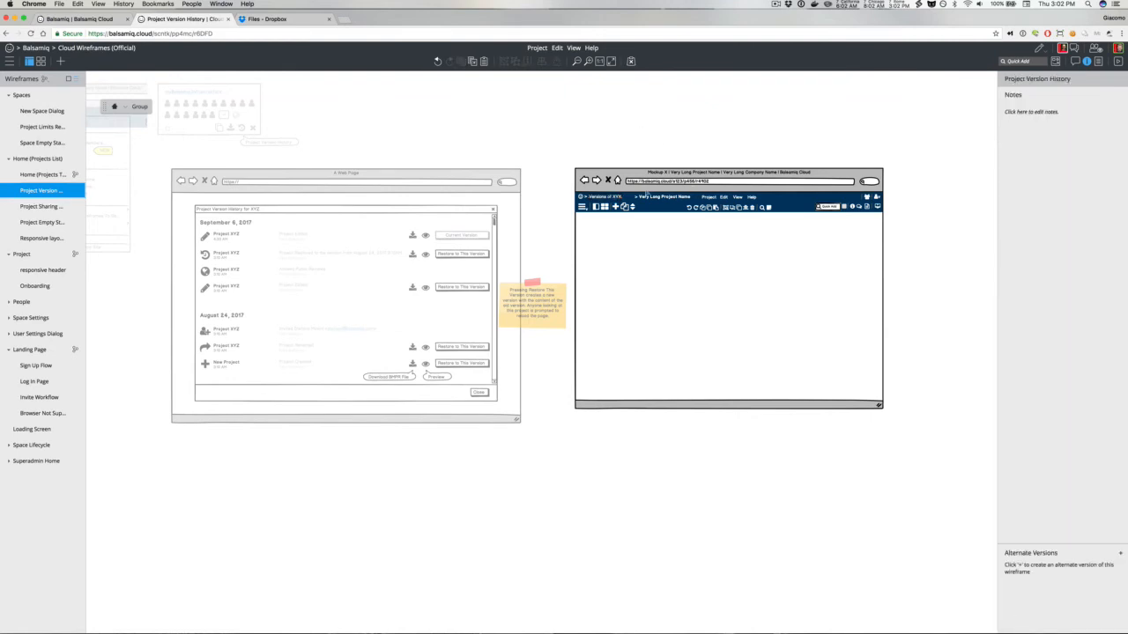
Step: Delete the project name, menu labels and right-side icons from the browser mockup header
left_click(648, 197)
left_click_drag(640, 200, 715, 202)
key("Escape")
left_click(877, 204)
key("Delete")
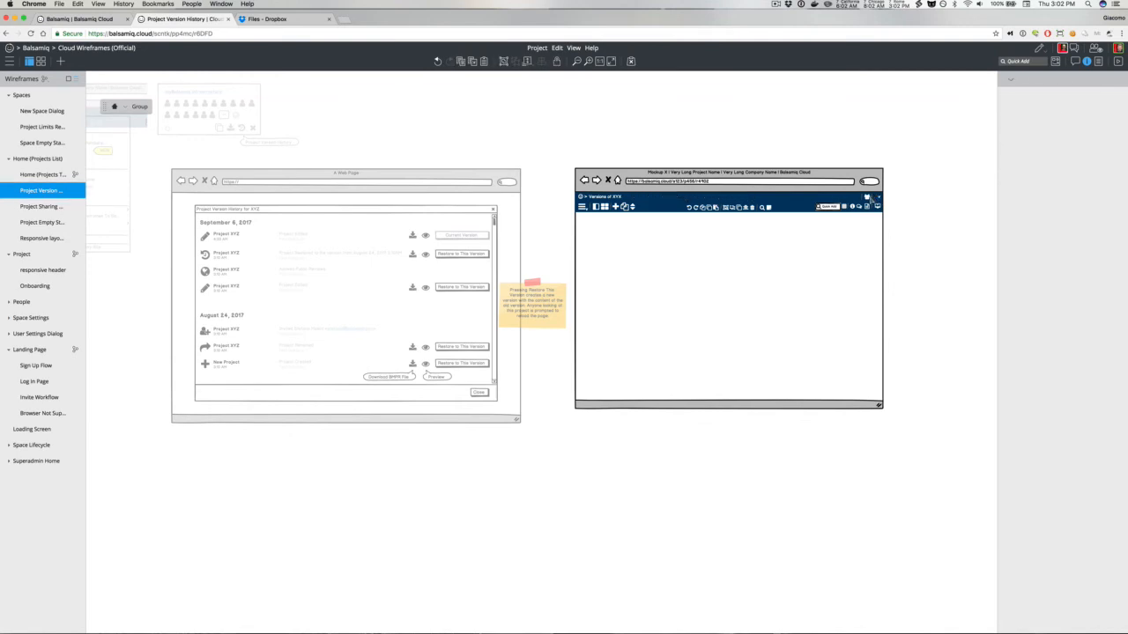
left_click(868, 198)
key("Delete")
left_click_drag(892, 189, 852, 208)
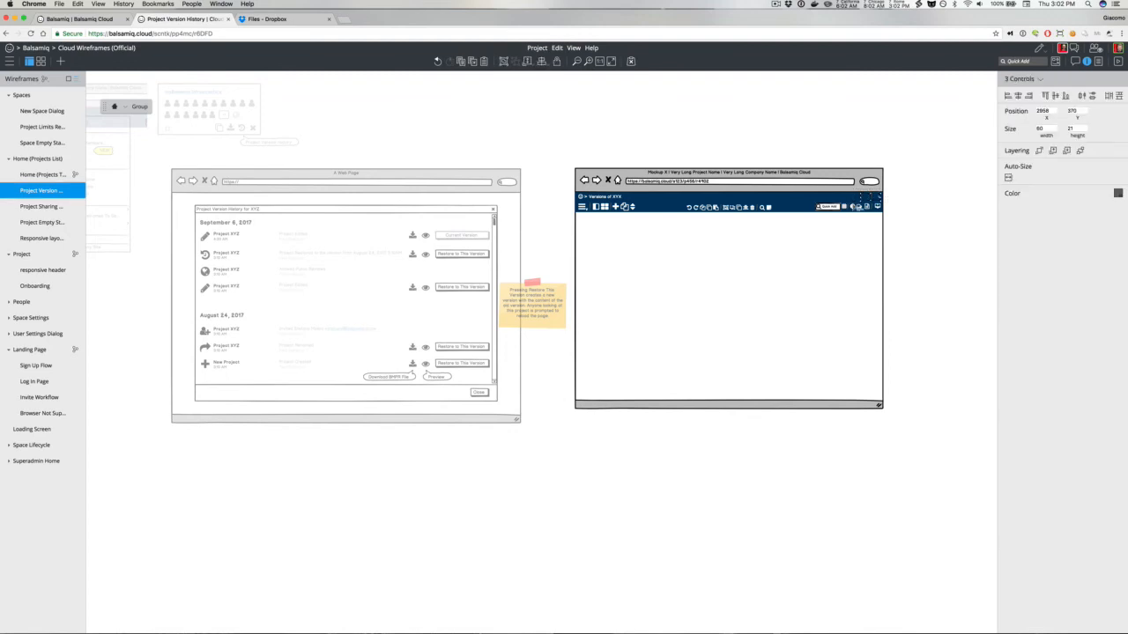
key("Escape")
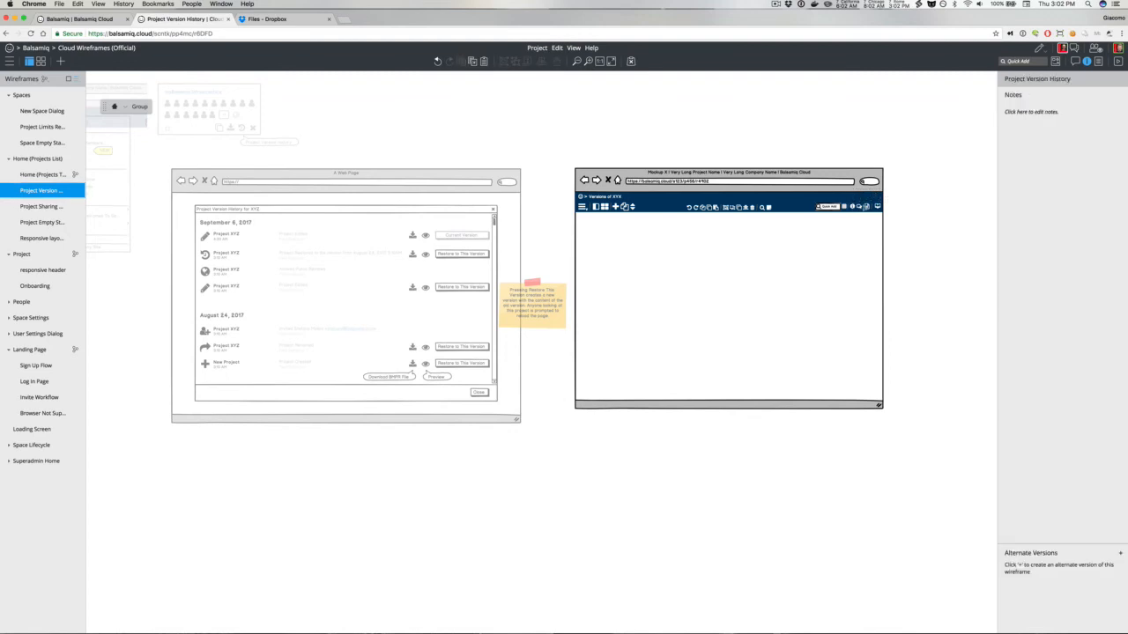
Step: Ungroup the remaining header icon group and delete several more toolbar icons
left_click(877, 206)
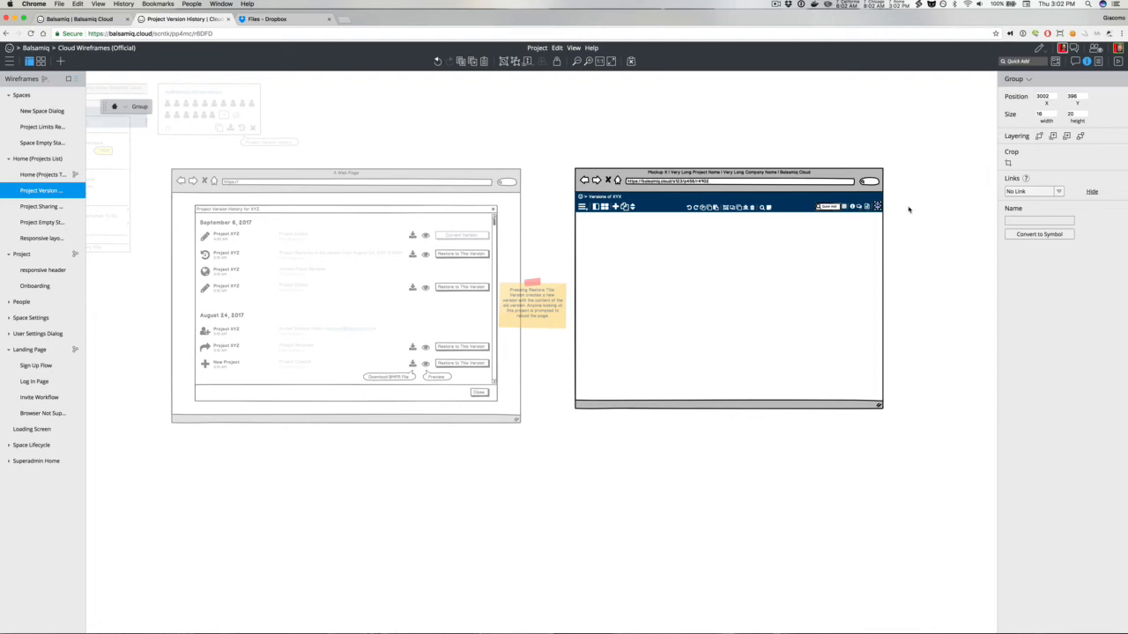
key("Escape")
left_click(843, 207)
key("super+shift+g")
left_click(843, 209)
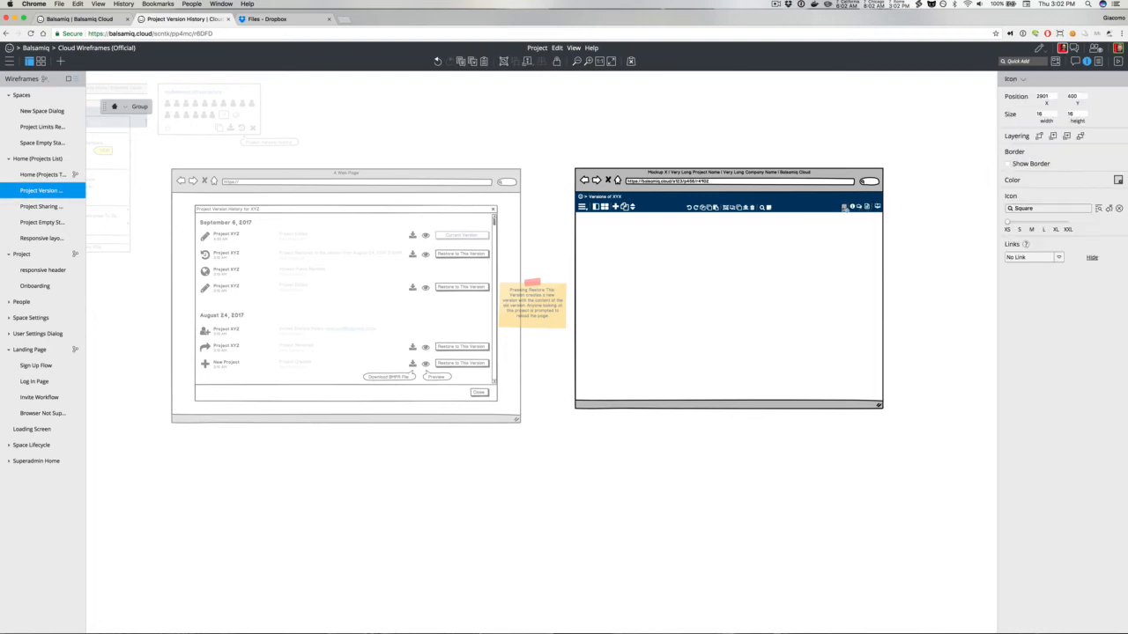
key("Delete")
left_click(846, 209)
key("Delete")
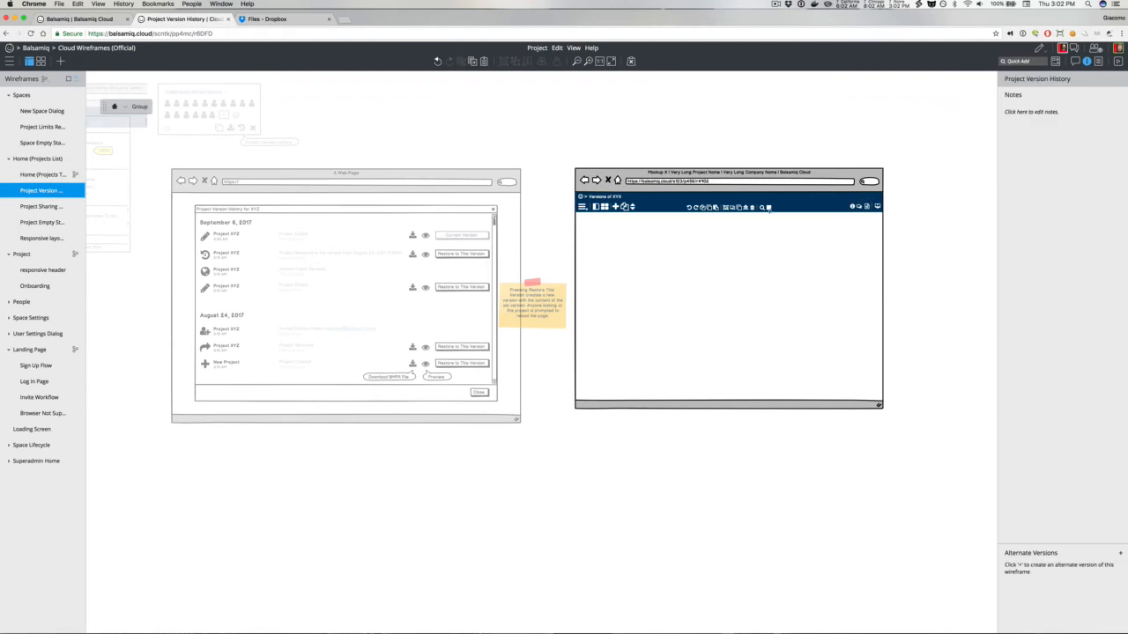
left_click(769, 208)
key("Delete")
Step: Switch the wireframe to Review and Comment mode, then back to Edit mode
left_click(1042, 51)
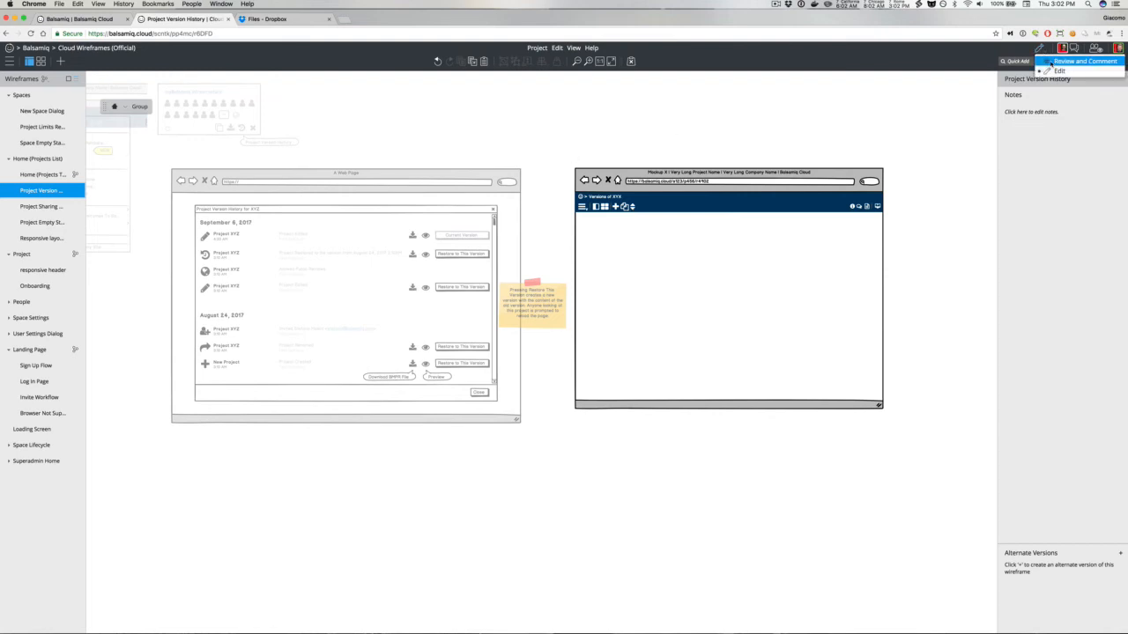
left_click(1070, 61)
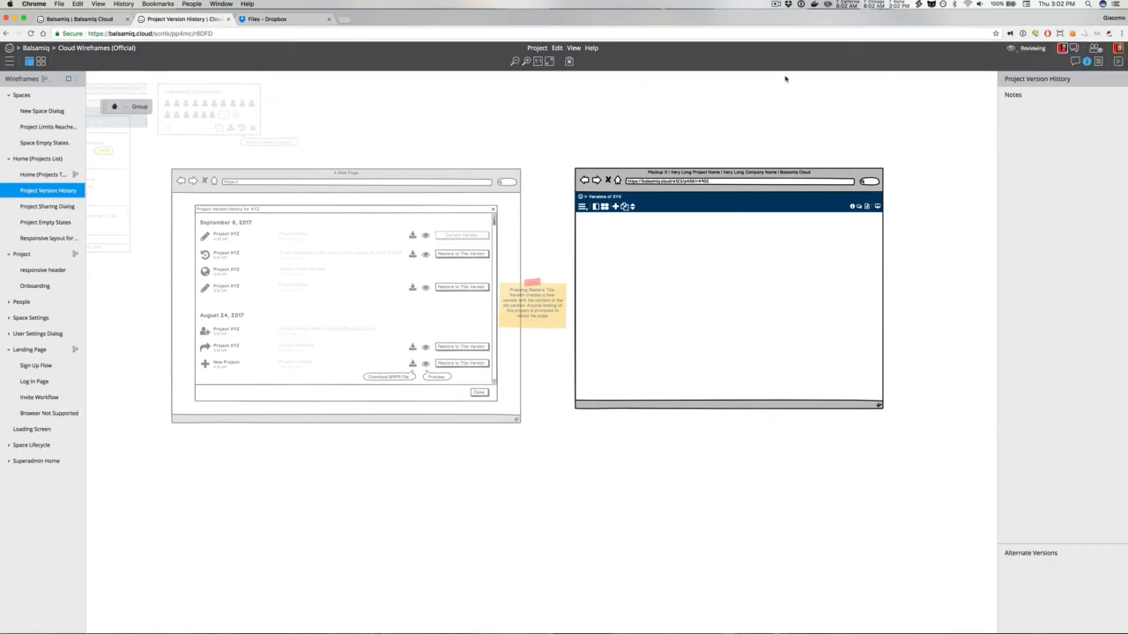
left_click(1027, 50)
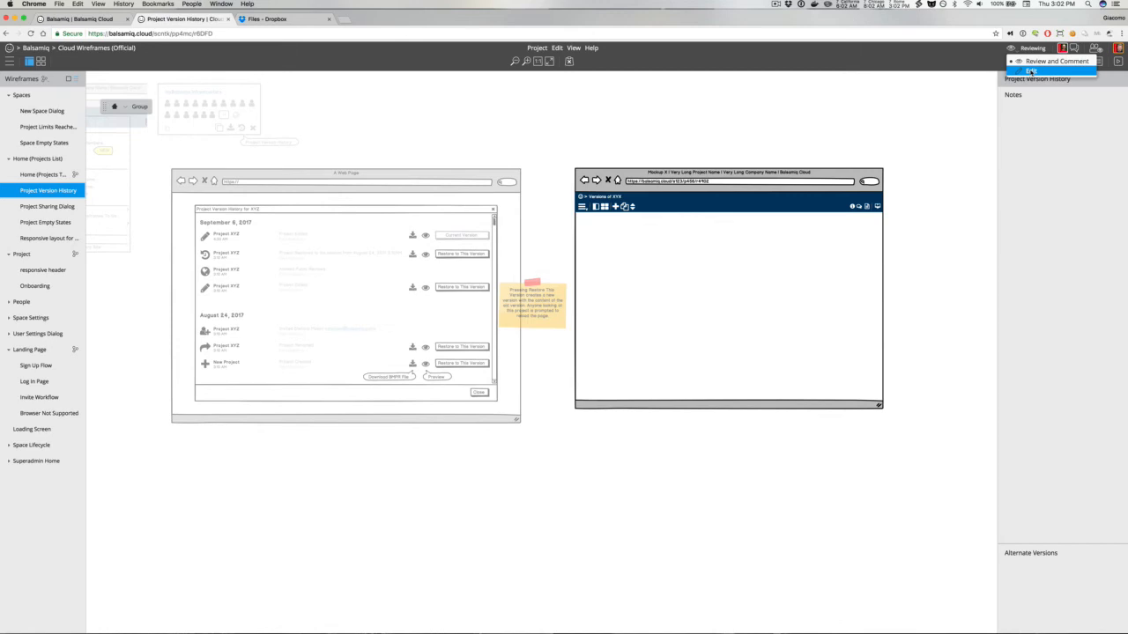
left_click(1030, 70)
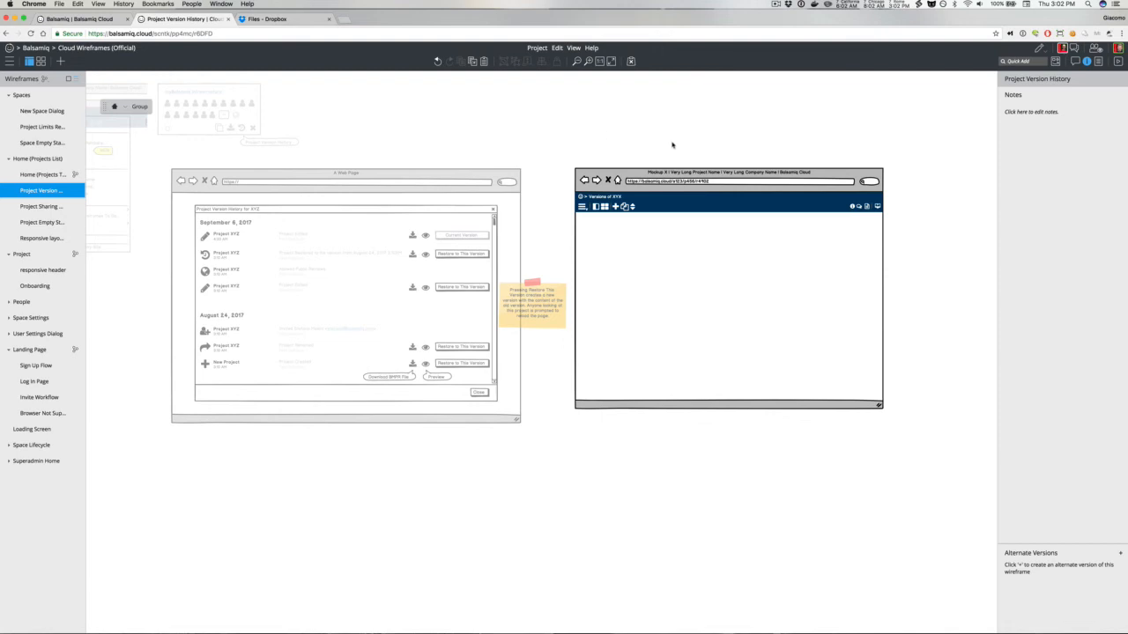
Step: Add a white Label to the browser header reading "< Previous Version"
key("super+slash")
type("la")
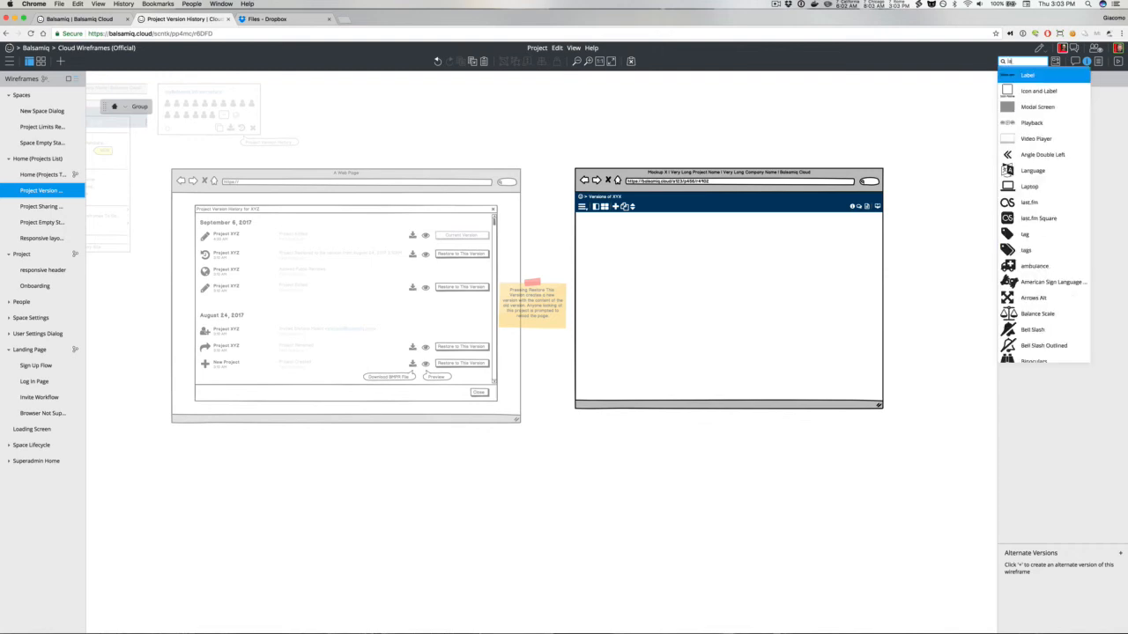
key("Return")
left_click_drag(121, 99, 698, 194)
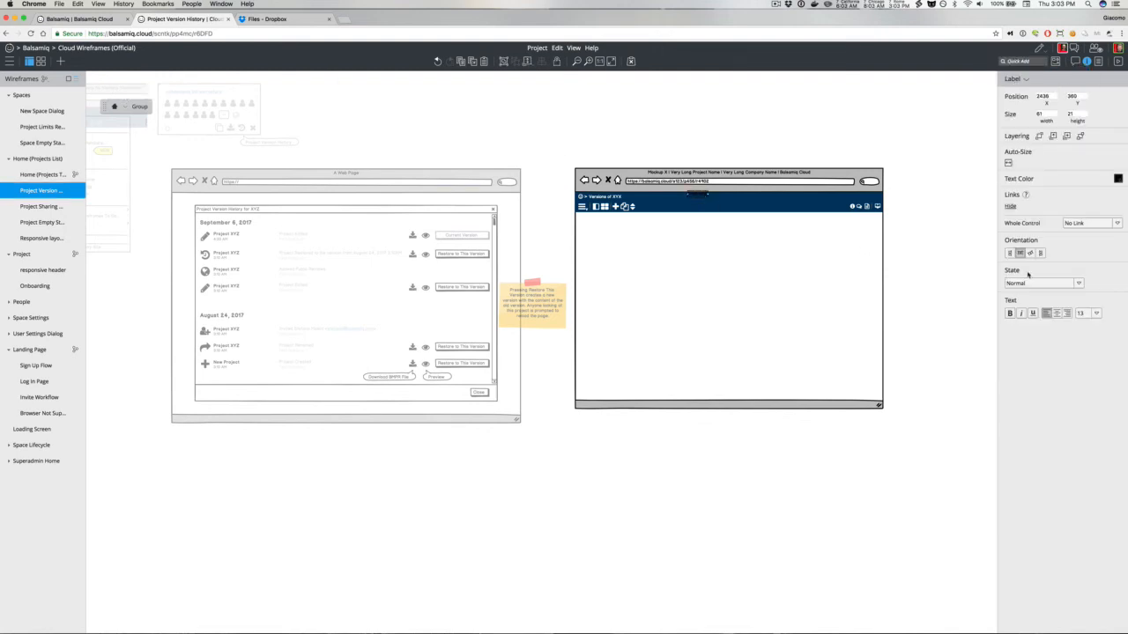
left_click(1118, 179)
left_click(1120, 200)
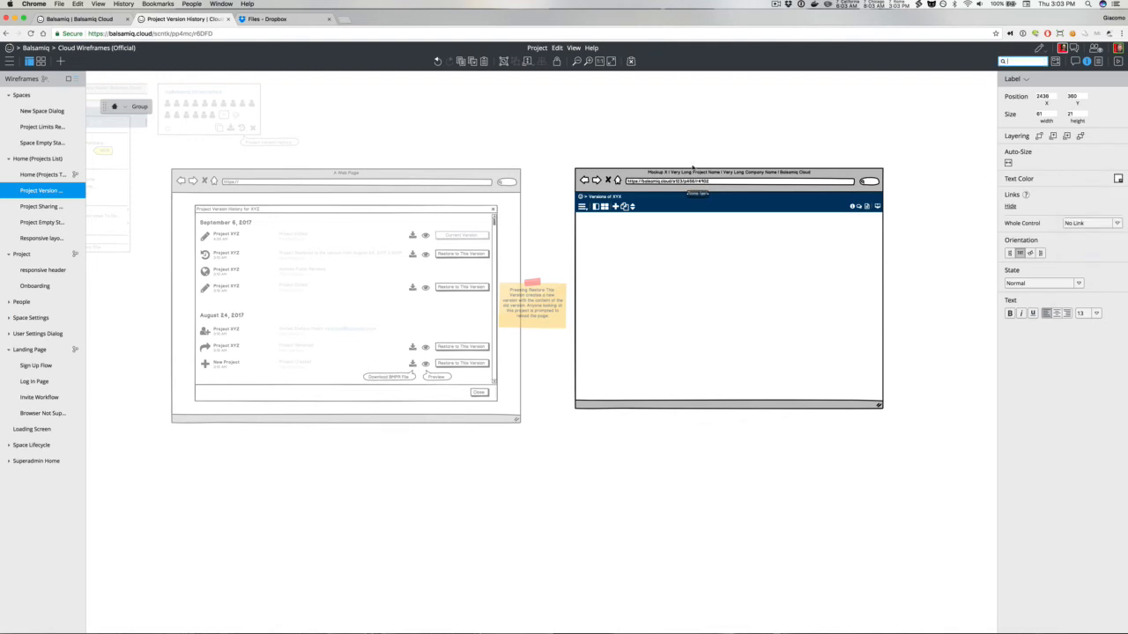
double_click(695, 195)
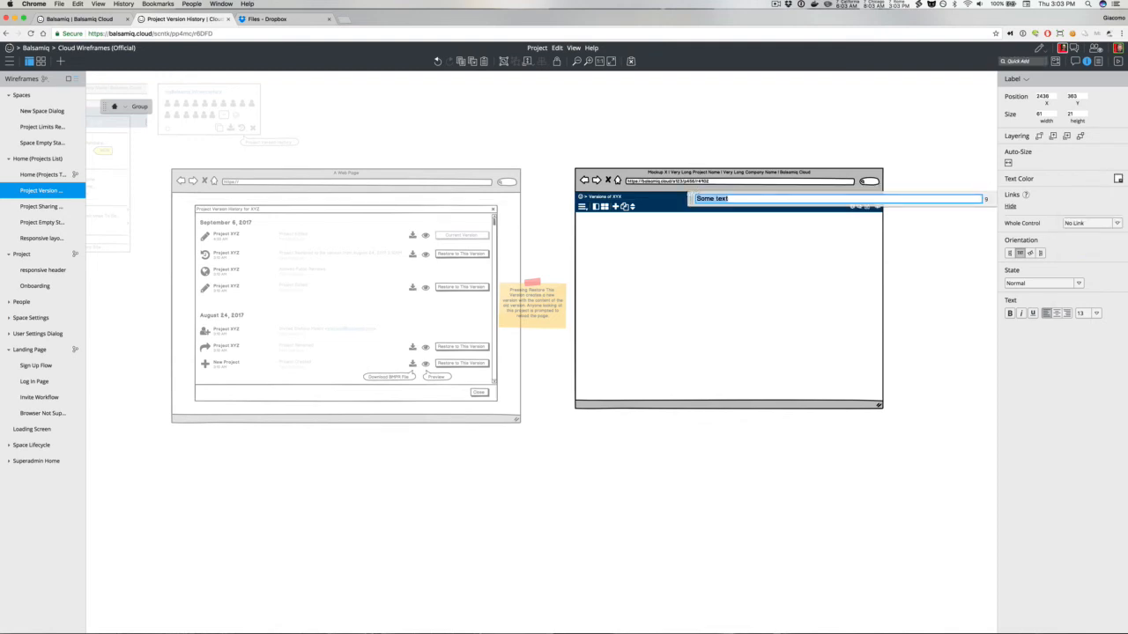
type("<")
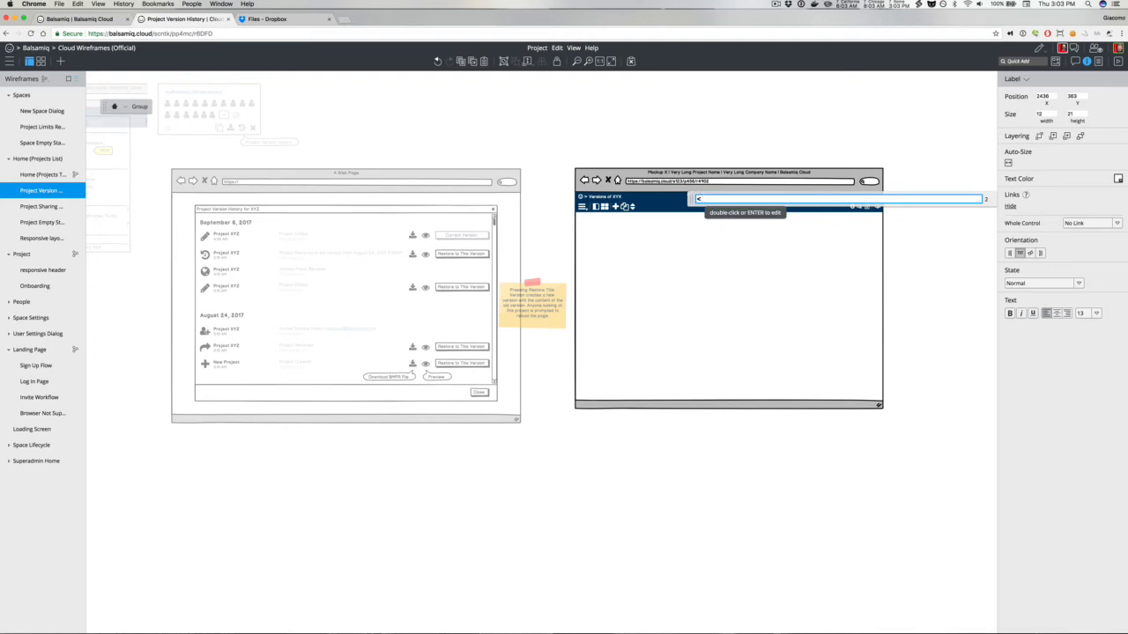
type(" Previous Version")
key("Return")
left_click(707, 125)
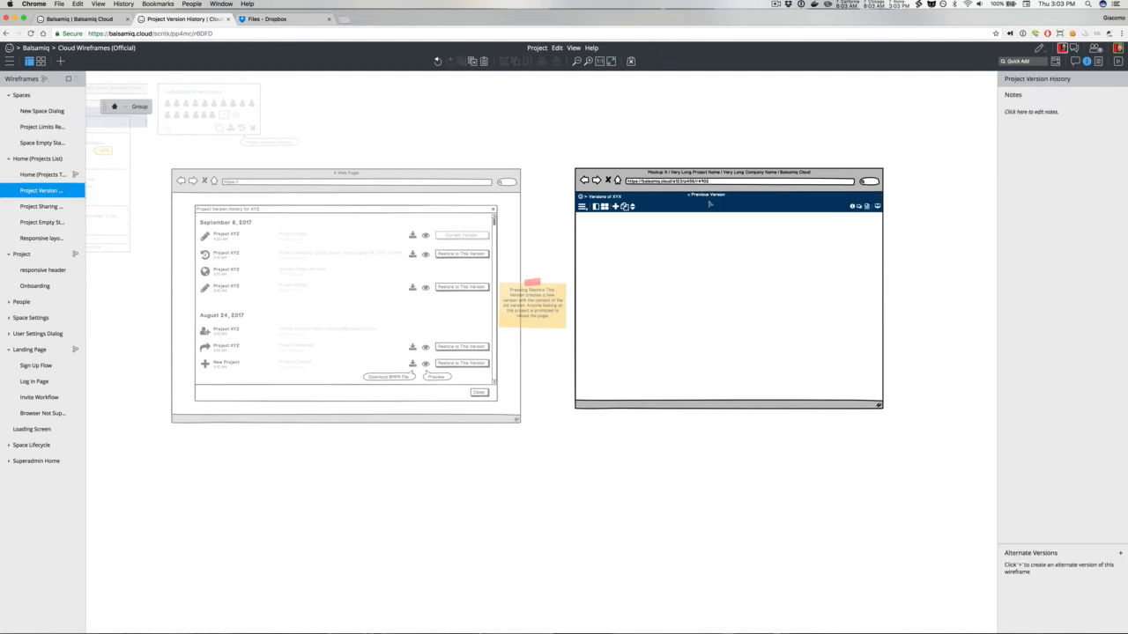
Step: Shift the label left and extend its text to "< Previous Version - Sep 6, 2017 4:33AM - Next Version >"
left_click_drag(710, 199, 685, 199)
key("Return")
key("Right")
type("- ")
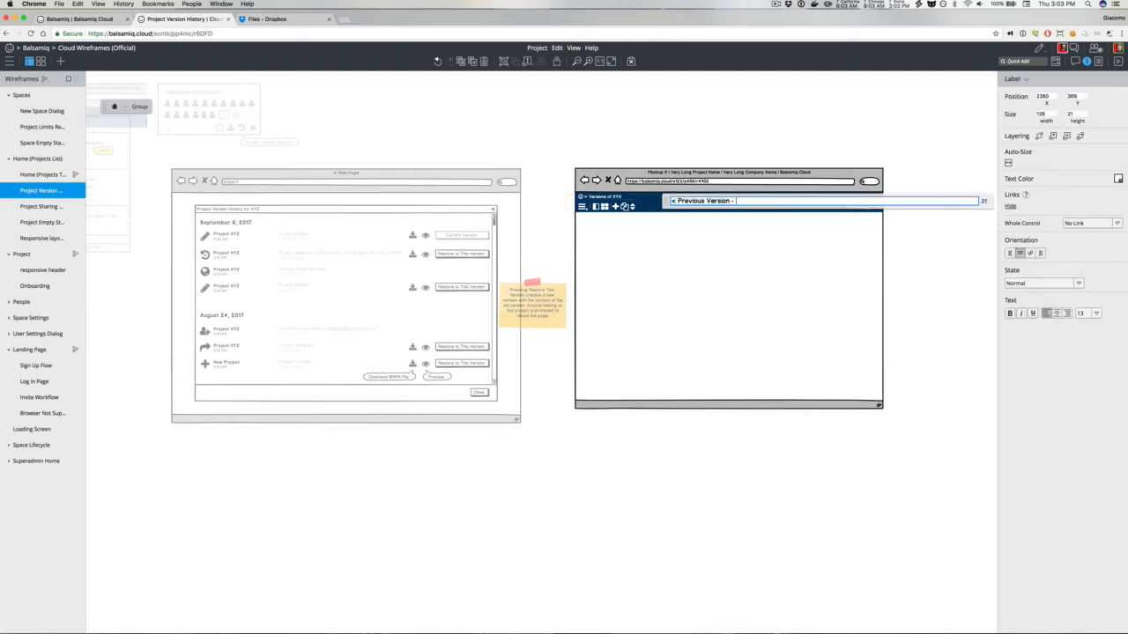
type("Sep ")
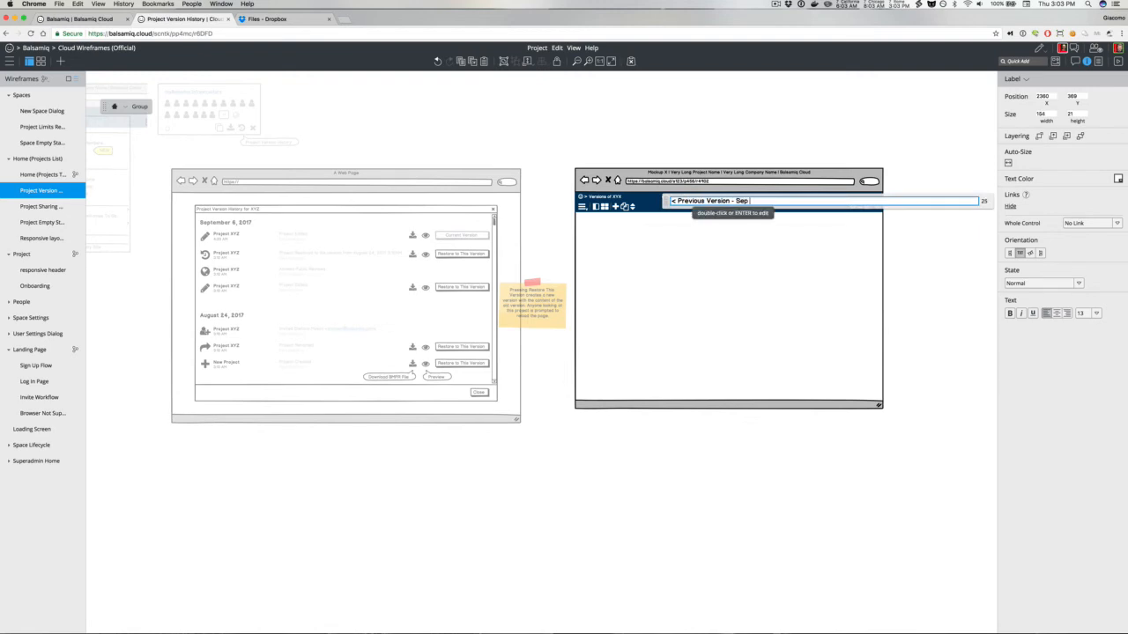
type("6, 2017 4:33AM - Next Version >")
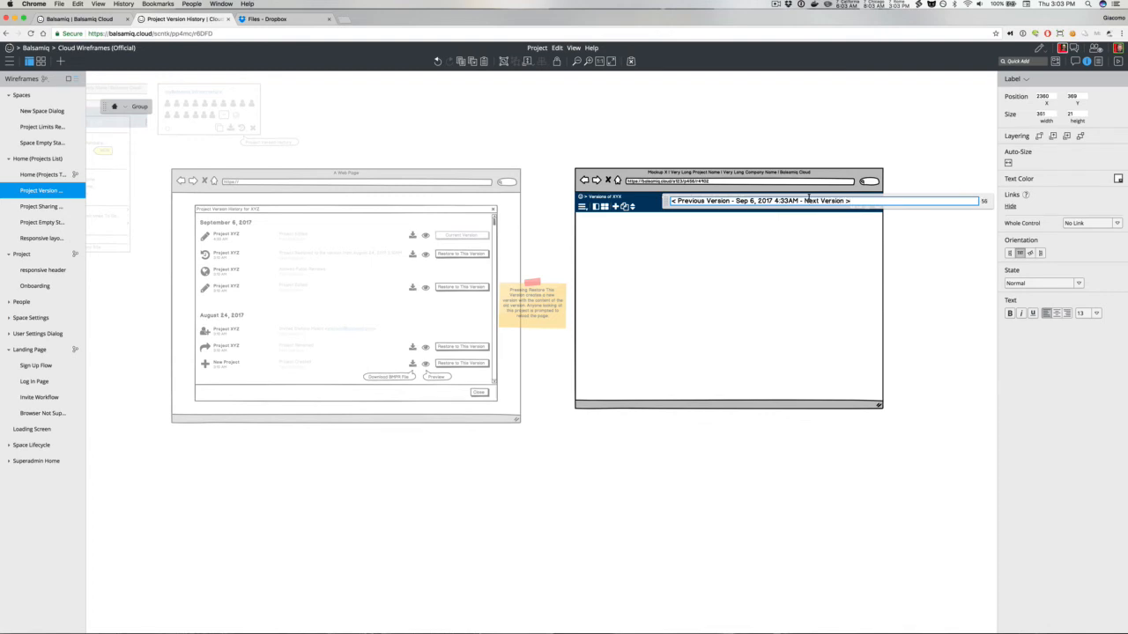
Step: Wrap "Previous Version" and "Next Version" in square brackets within the header label to make them links
left_click(805, 201)
type("[")
left_click(849, 201)
type("]")
left_click(677, 201)
type("[")
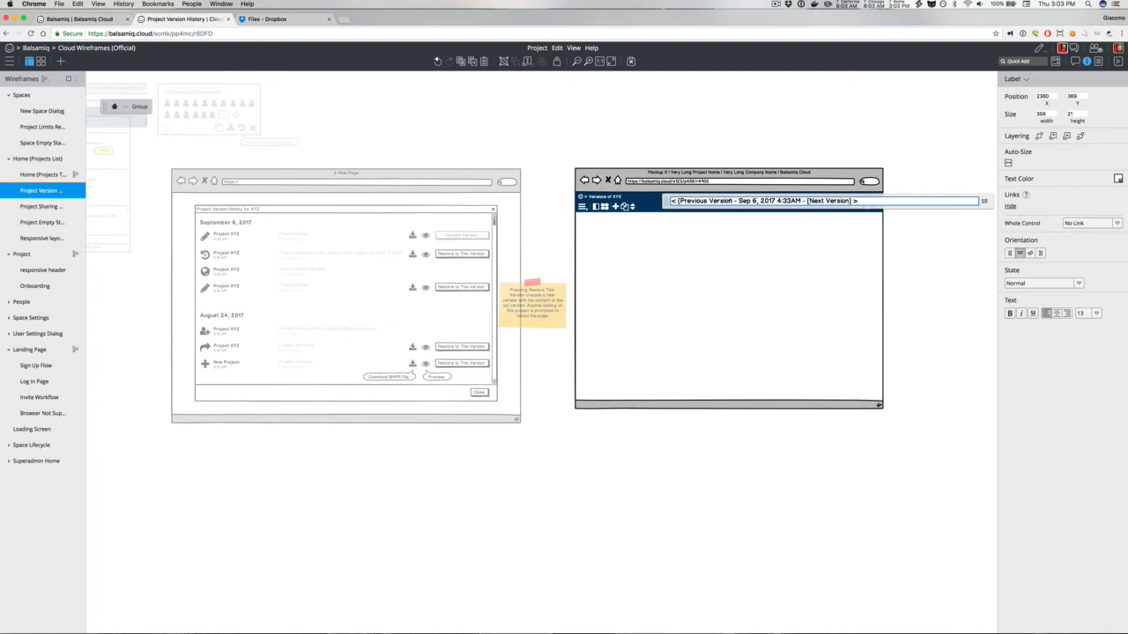
left_click(730, 201)
type("]")
key("BackSpace")
key("Right")
type("]")
left_click(713, 146)
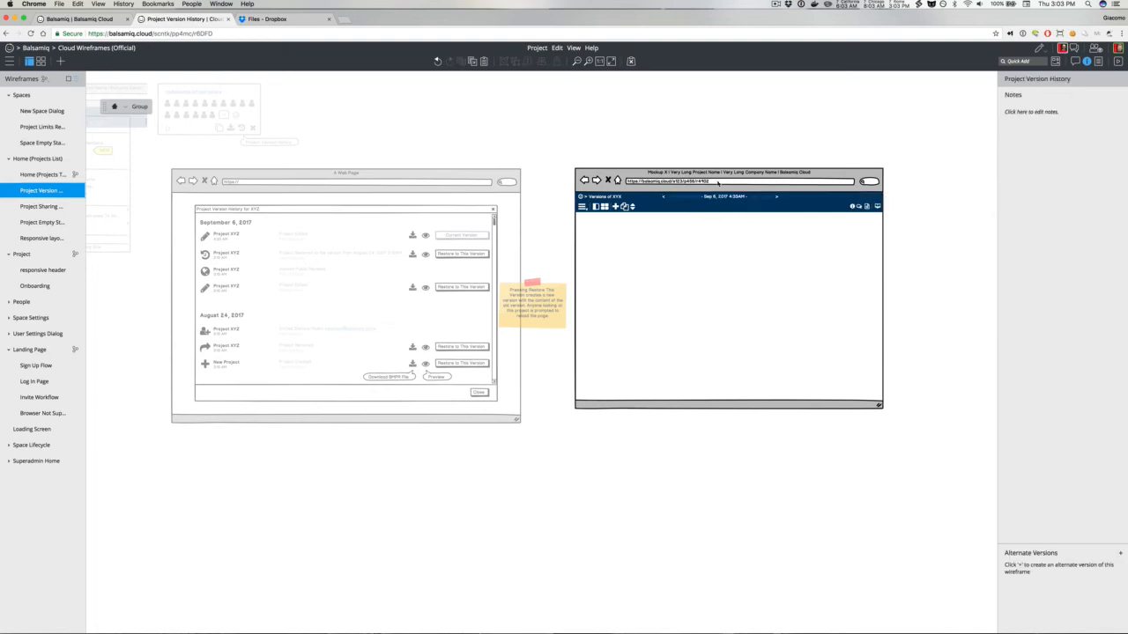
Step: Review the header label's text and the project's skin and link colour settings
left_click(710, 194)
double_click(709, 194)
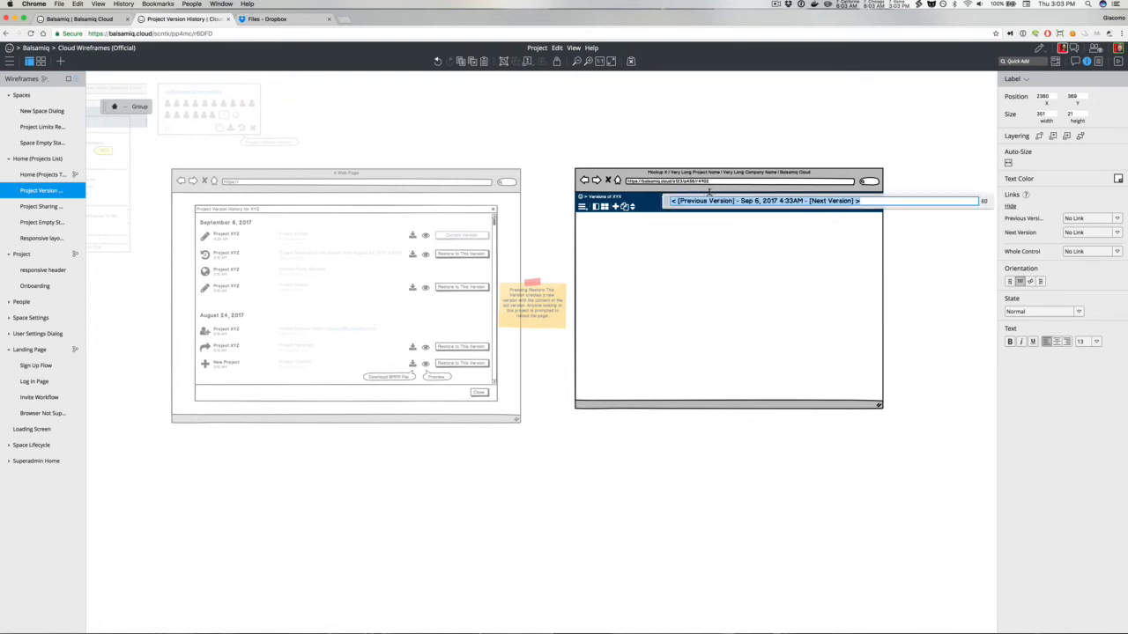
left_click(730, 155)
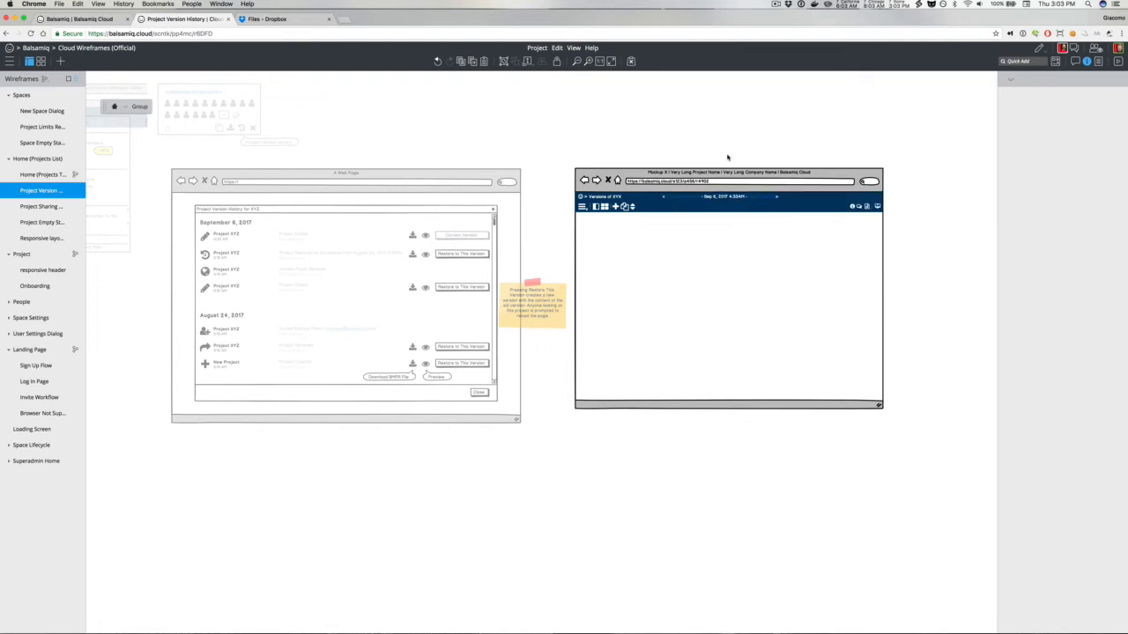
left_click(1098, 63)
left_click(1013, 623)
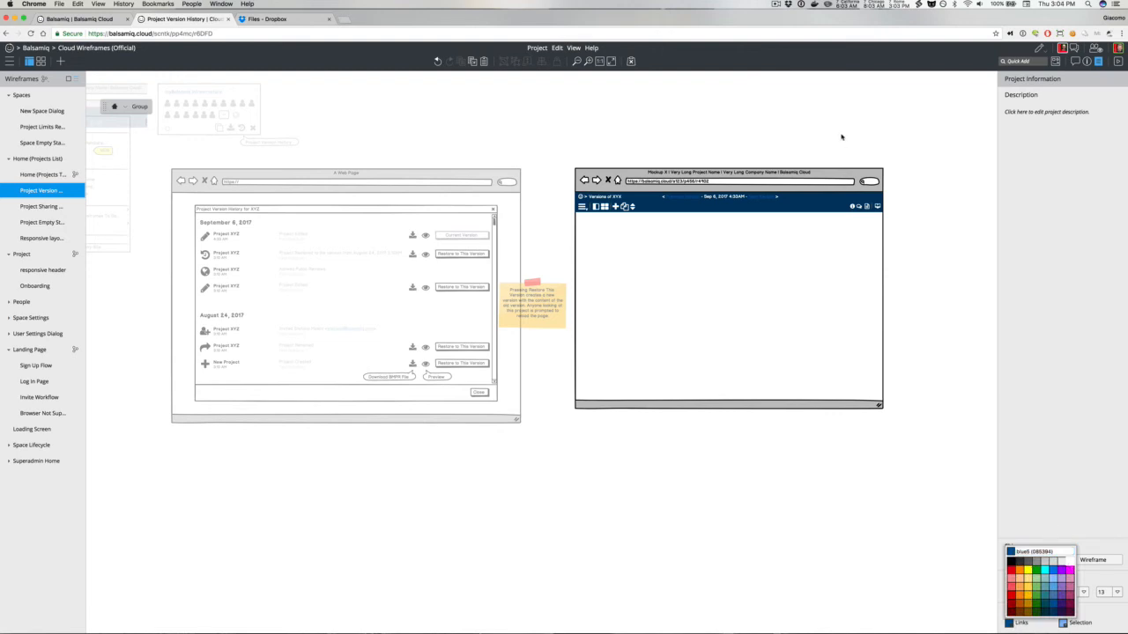
left_click(842, 137)
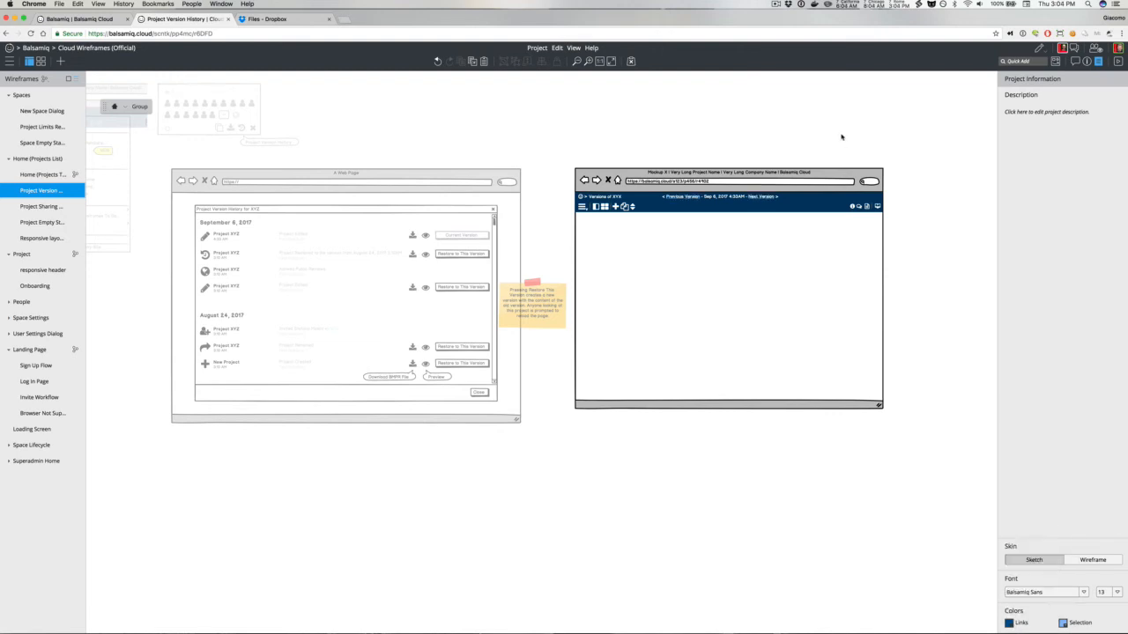
left_click(1085, 61)
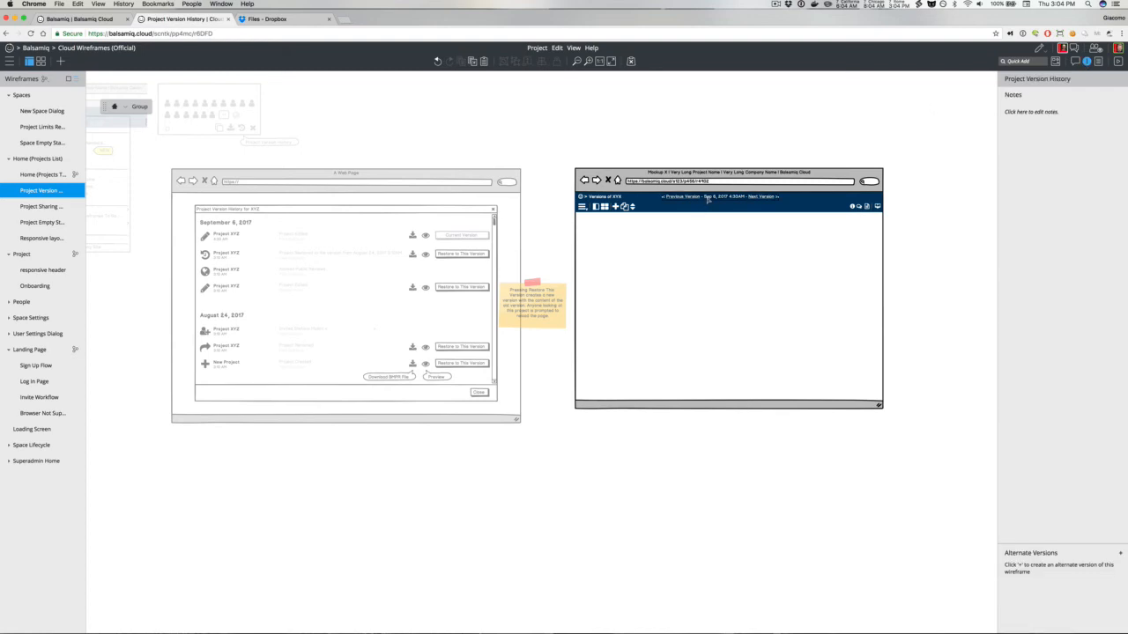
Step: Make the date portion of the header label bold
left_click_drag(708, 199, 719, 200)
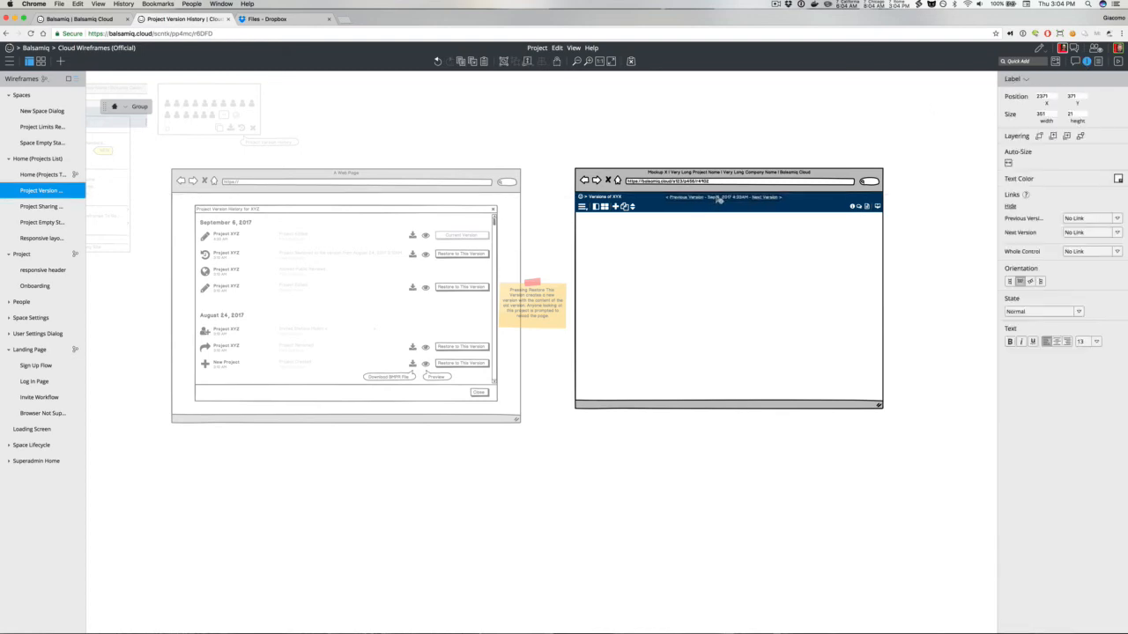
double_click(710, 200)
left_click(743, 199)
type("[")
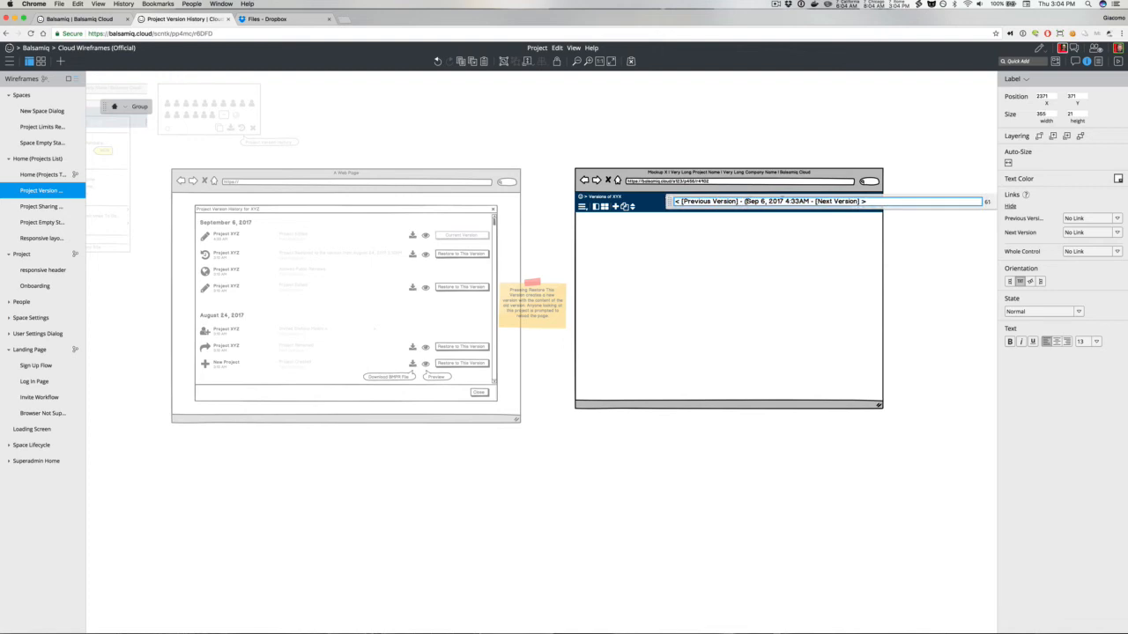
key("BackSpace")
type("*")
left_click(779, 133)
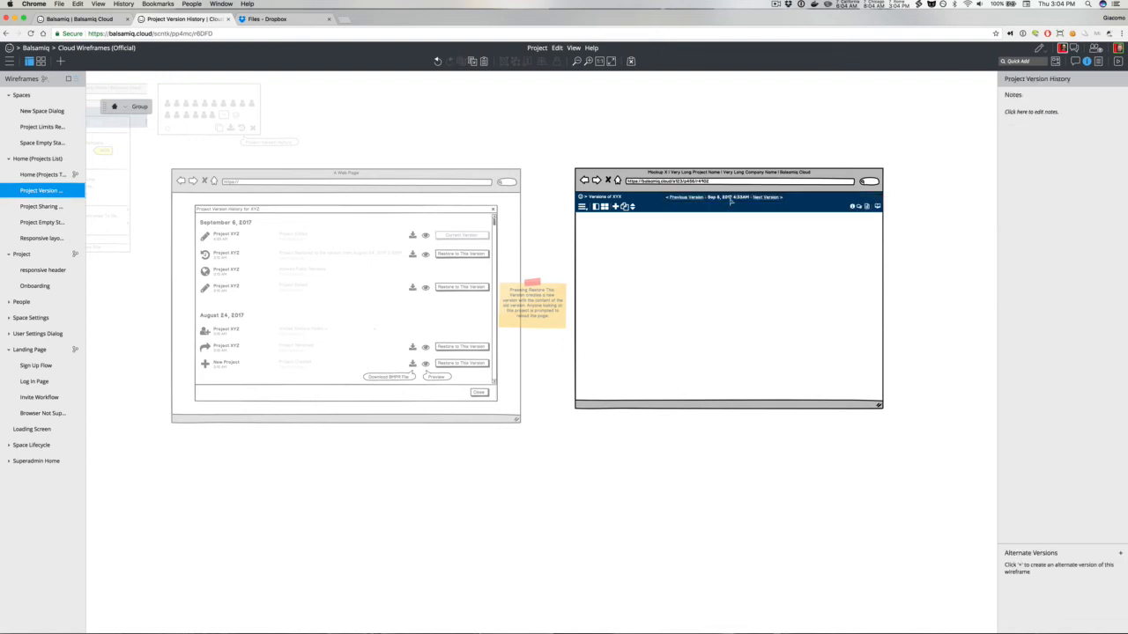
Step: Nudge the header label to centre it in the header bar
left_click(731, 201)
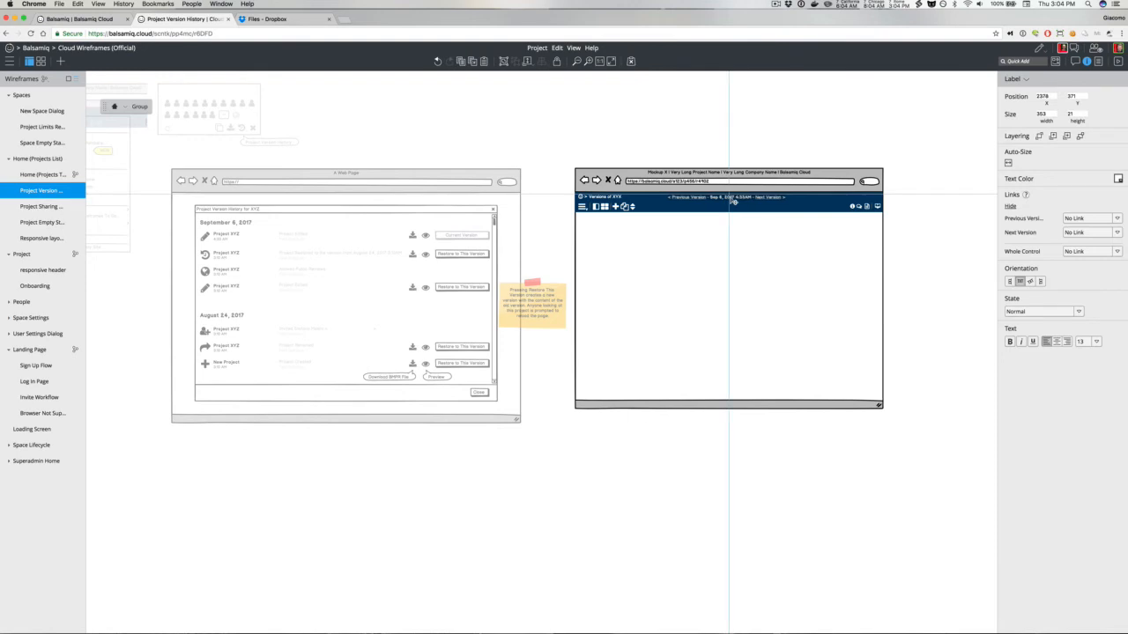
left_click_drag(732, 202, 730, 201)
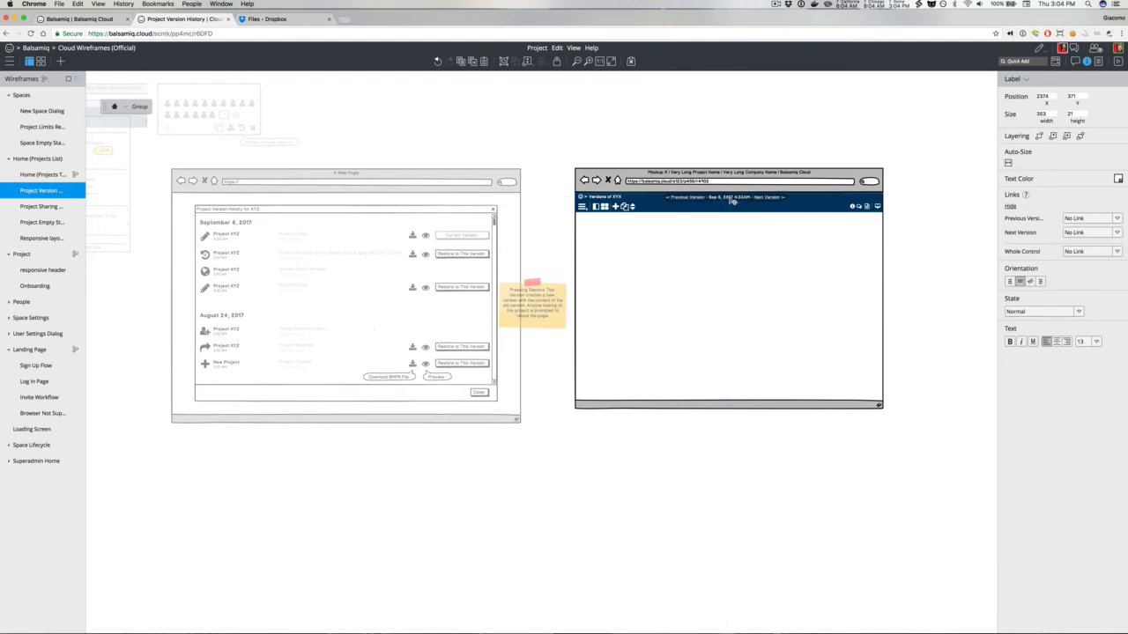
left_click(731, 201)
left_click(689, 113)
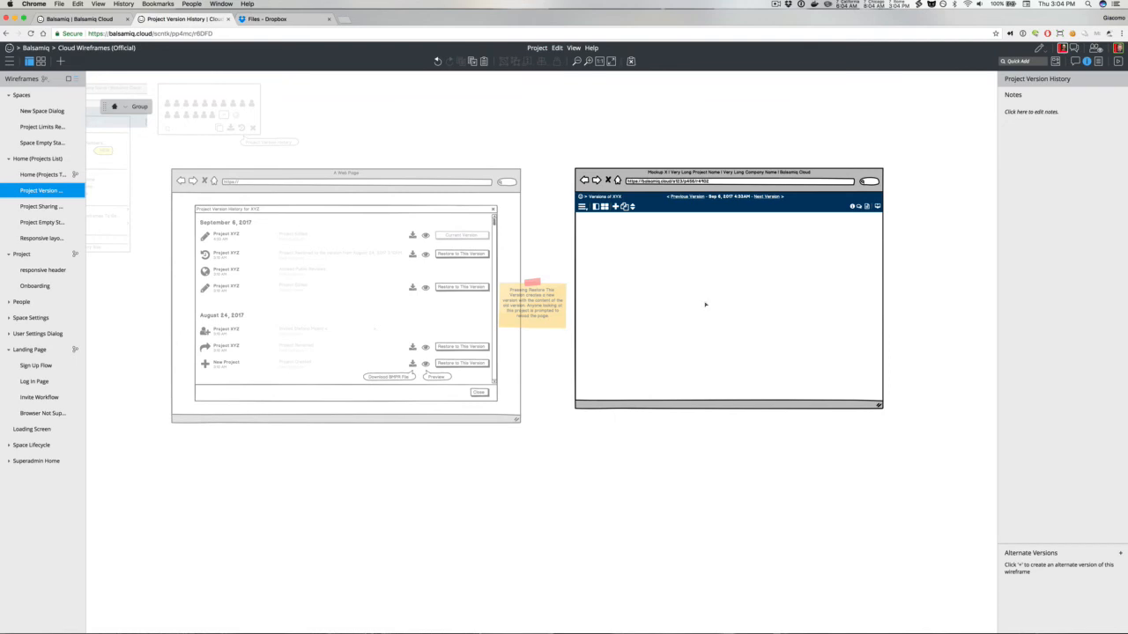
Step: Recolor the header bar rectangle orange
left_click(798, 211)
left_click(1118, 184)
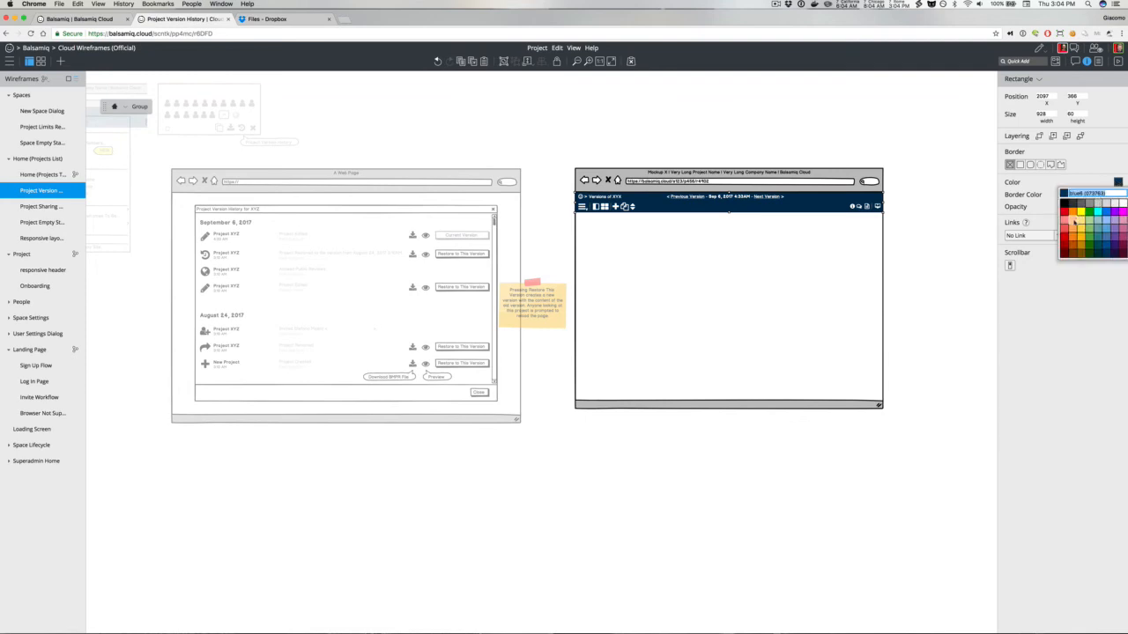
left_click(1074, 222)
left_click(902, 161)
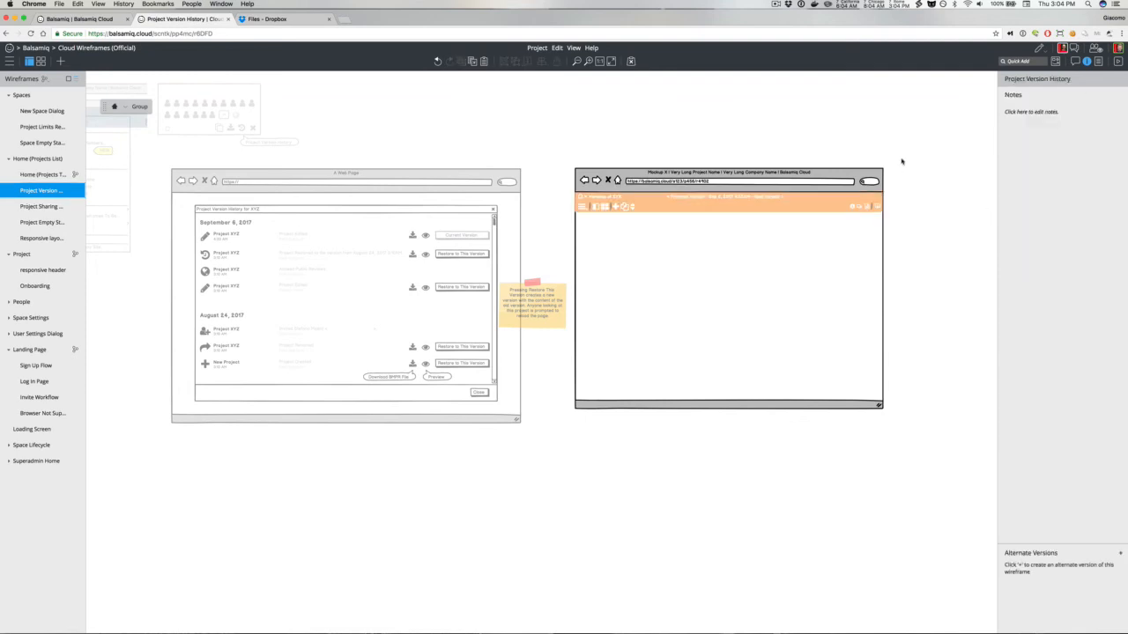
left_click(820, 205)
left_click(1117, 181)
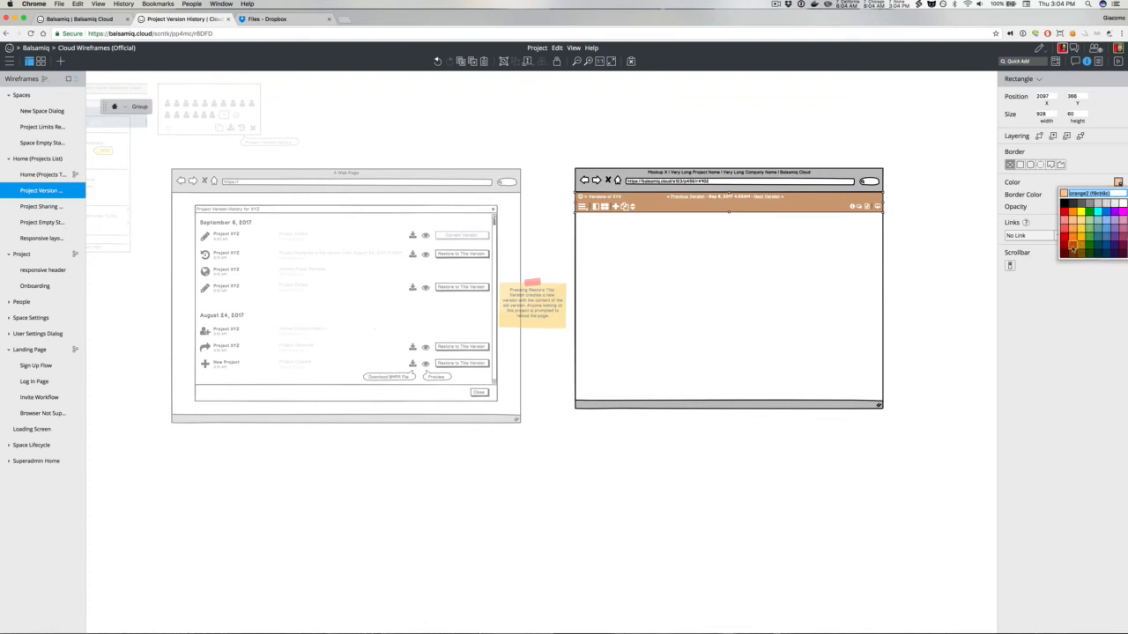
left_click(1074, 246)
left_click(919, 155)
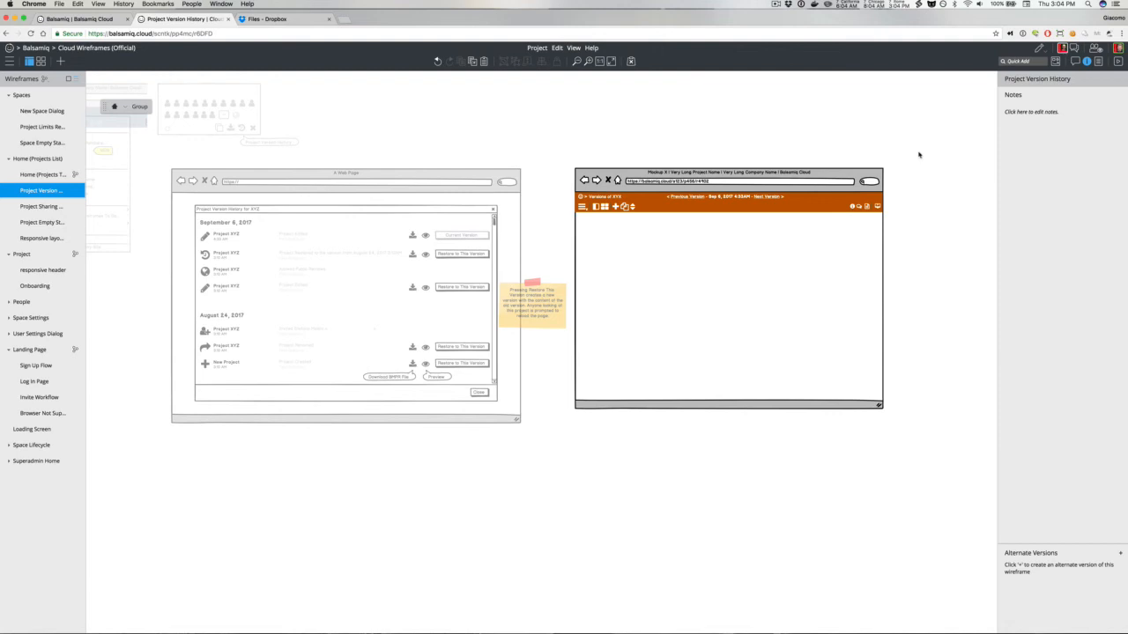
Step: Change the header's leading icon to the history icon
left_click(582, 197)
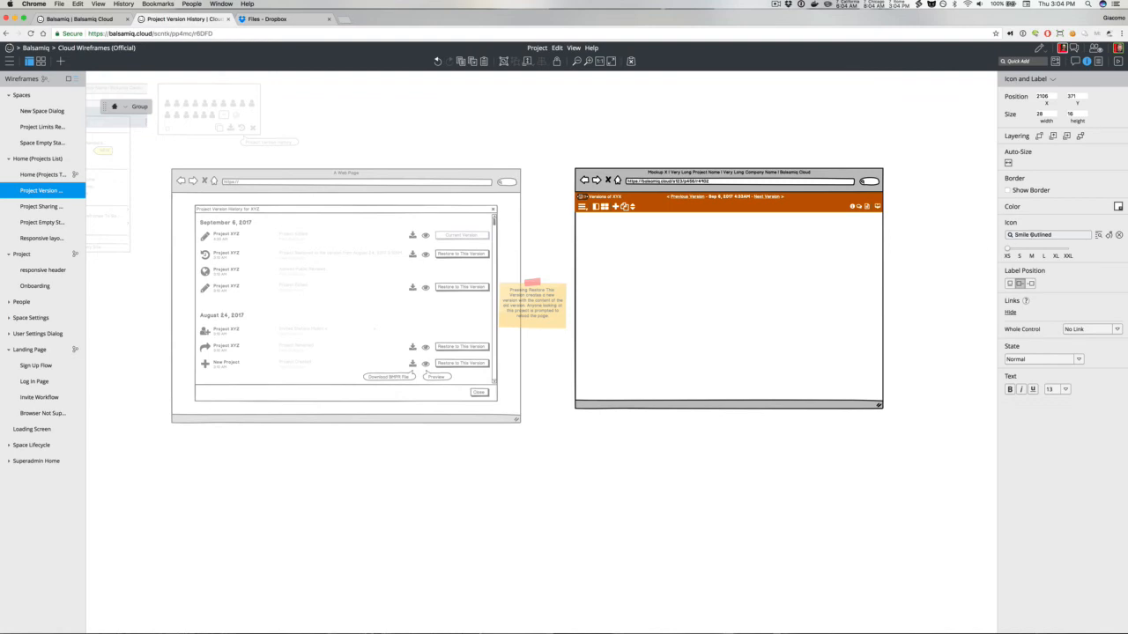
left_click(1032, 236)
type("his")
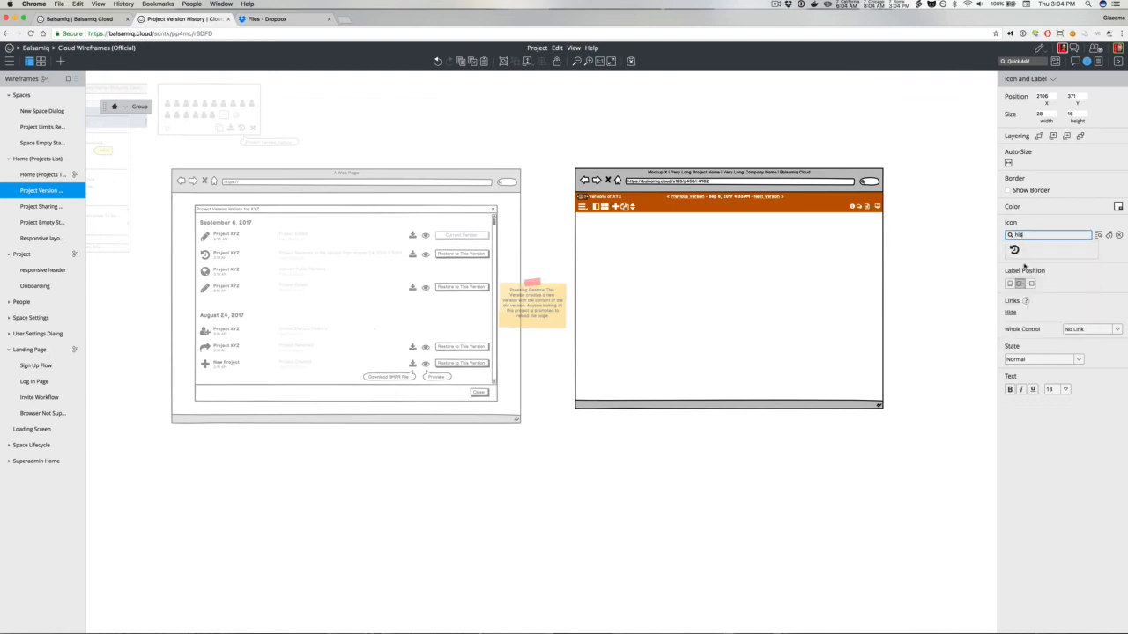
left_click(1016, 253)
left_click(711, 103)
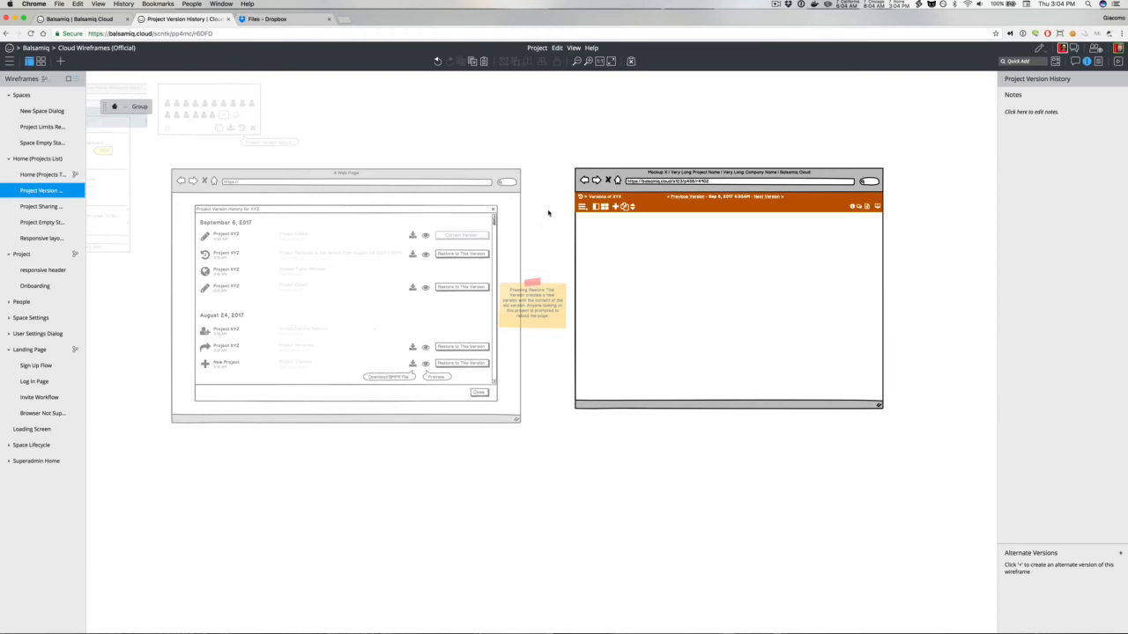
Step: Add a small white Times icon at the right end of the header bar
type("/")
type("x")
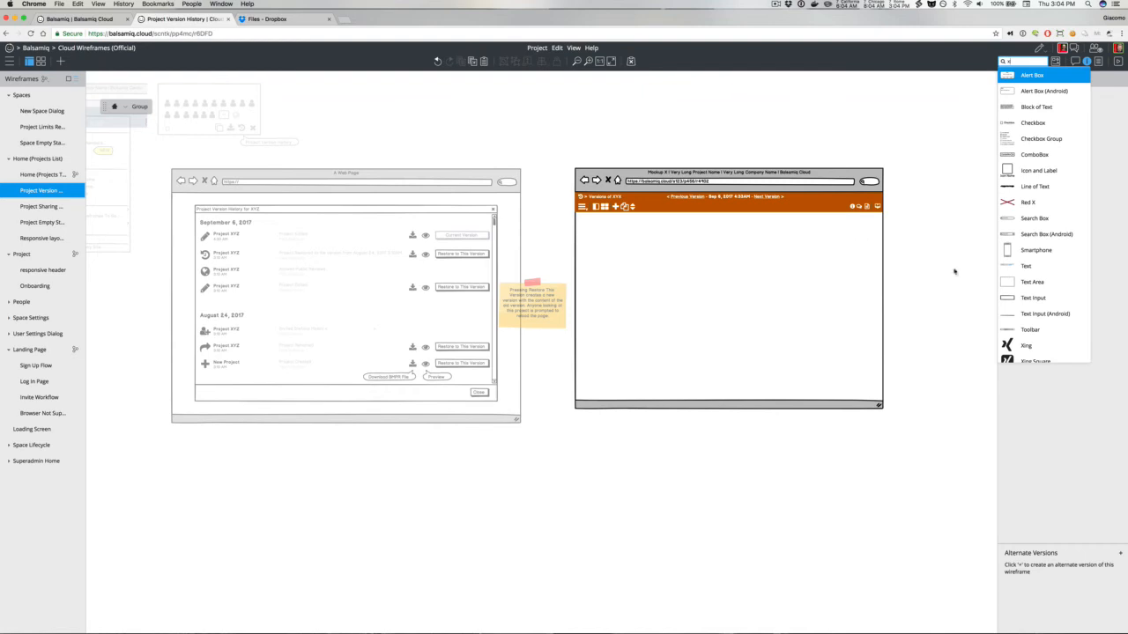
scroll(1048, 268, "down", 1)
key("BackSpace")
type("time")
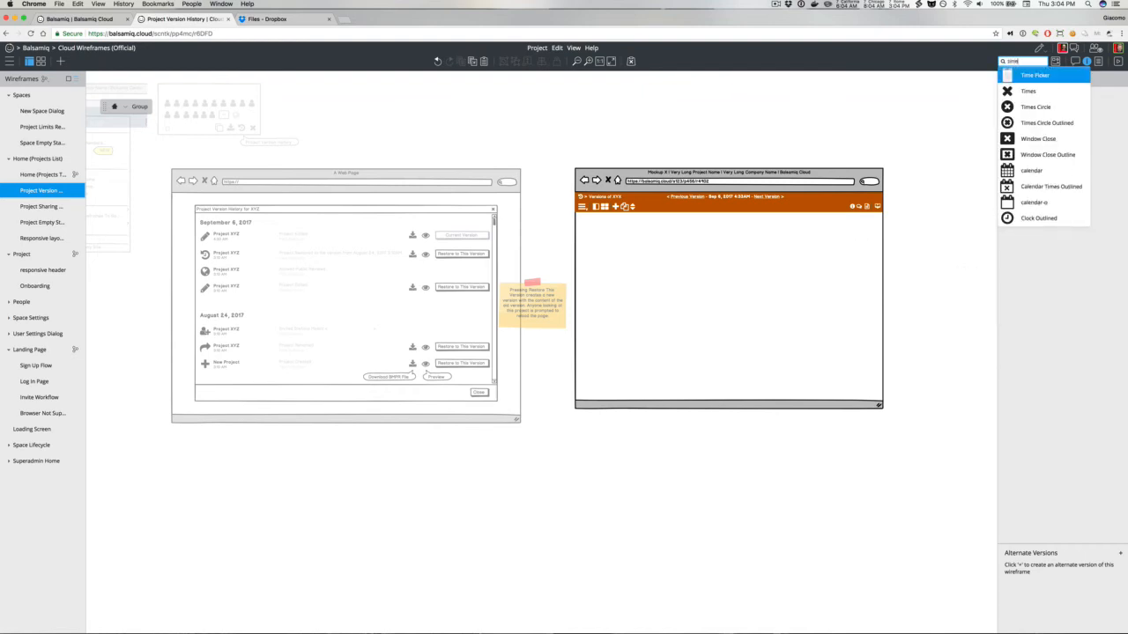
left_click(1026, 93)
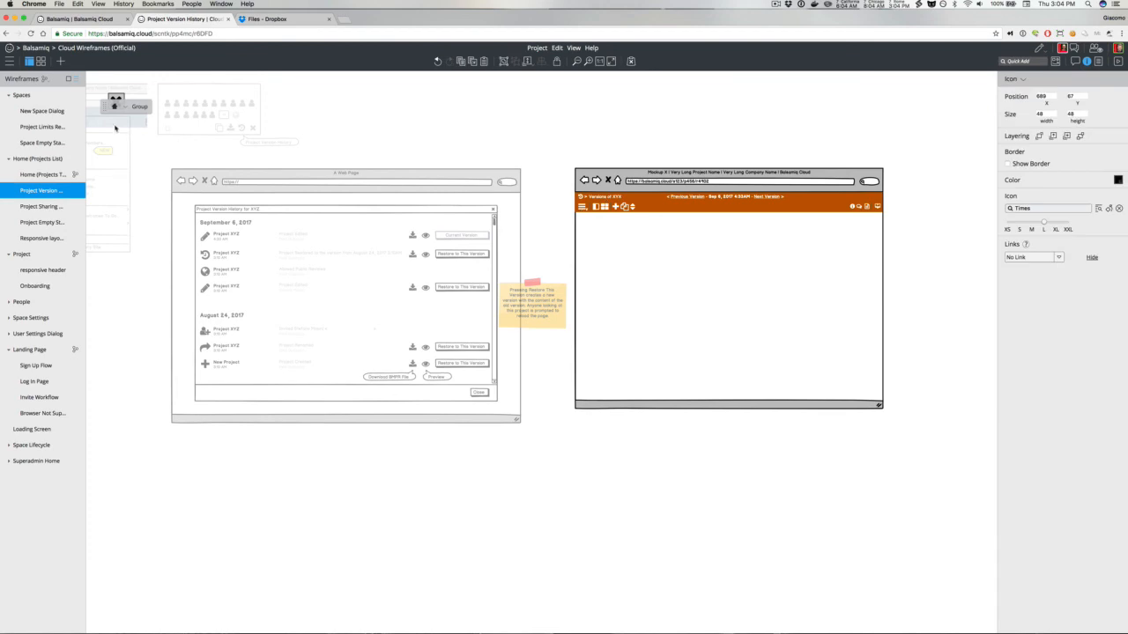
left_click_drag(116, 101, 876, 202)
left_click(1118, 179)
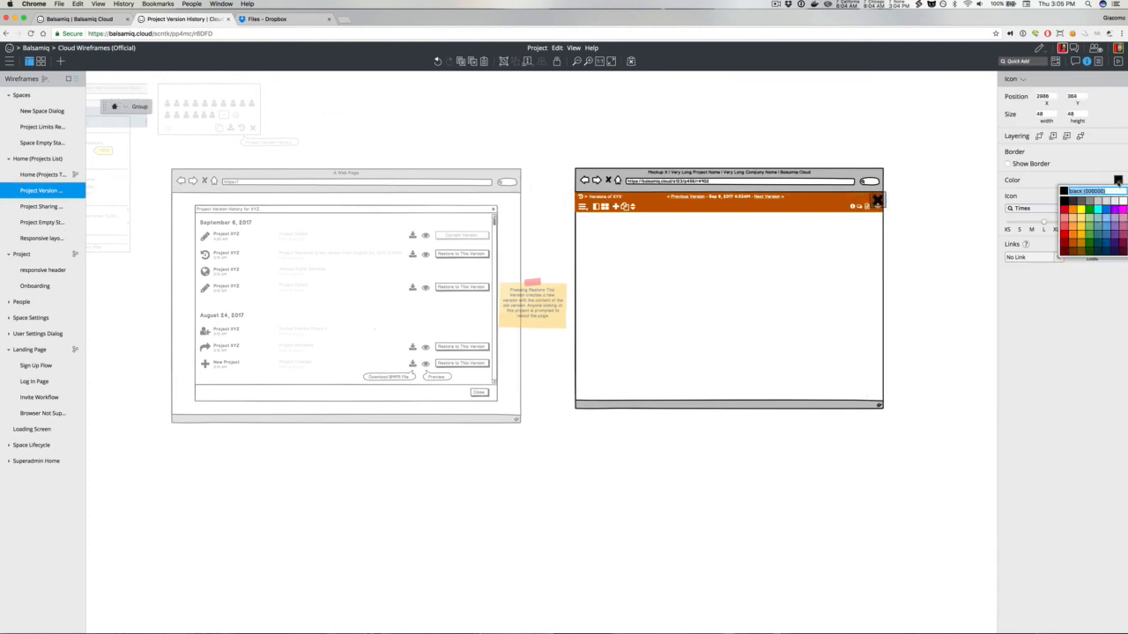
left_click(1121, 202)
left_click(1019, 230)
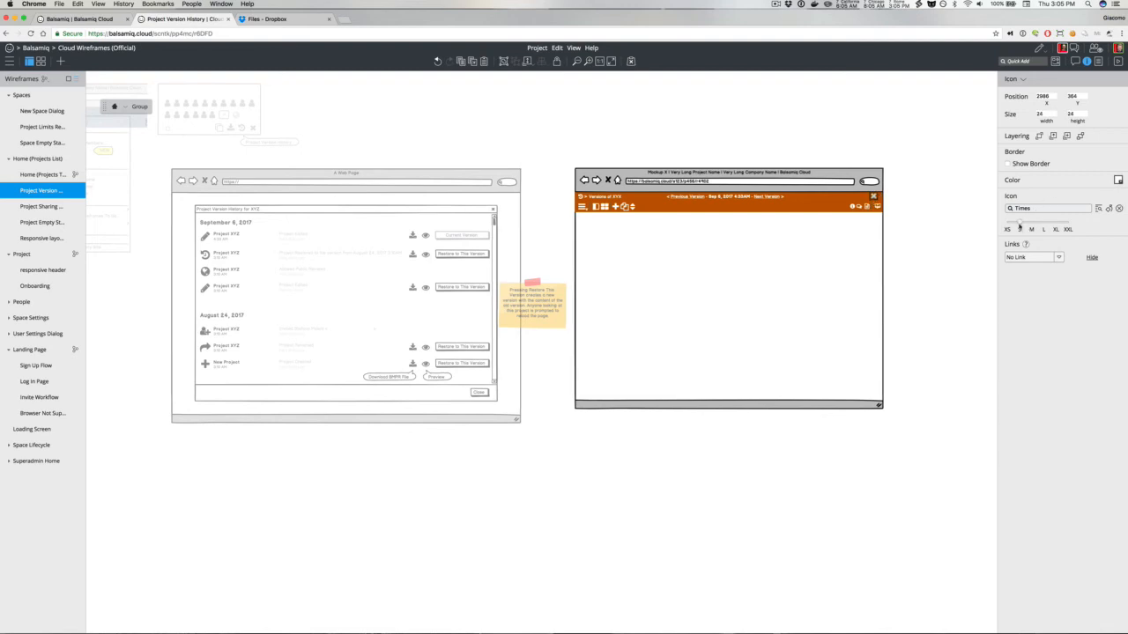
left_click_drag(876, 201, 877, 197)
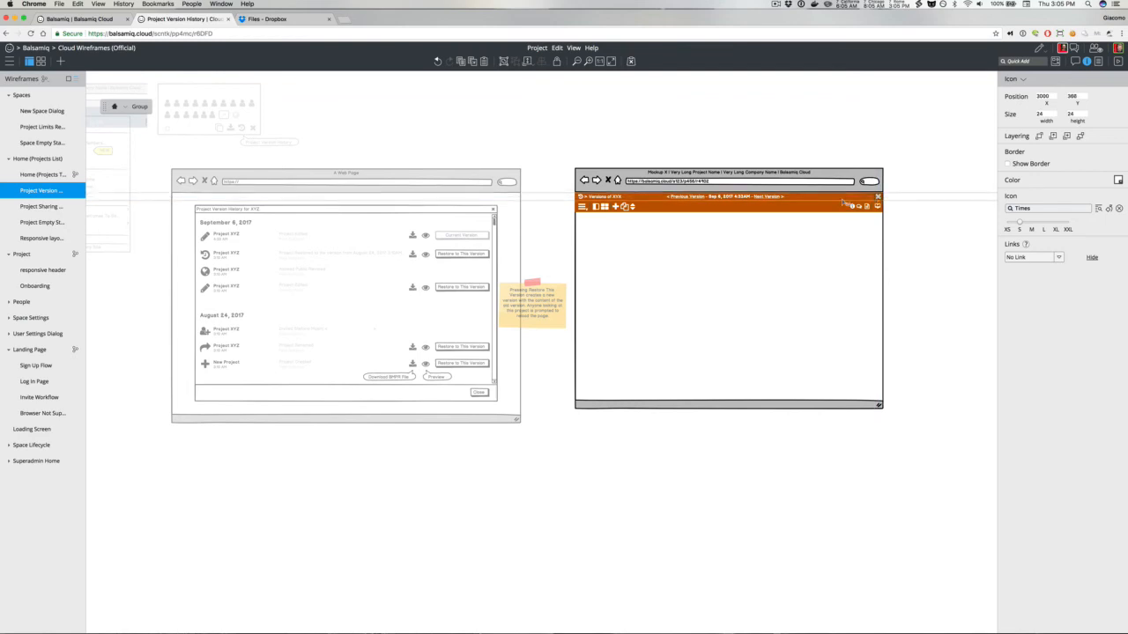
Step: Recolor the header bar rectangle a darker orange-brown
left_click(843, 203)
left_click(1117, 183)
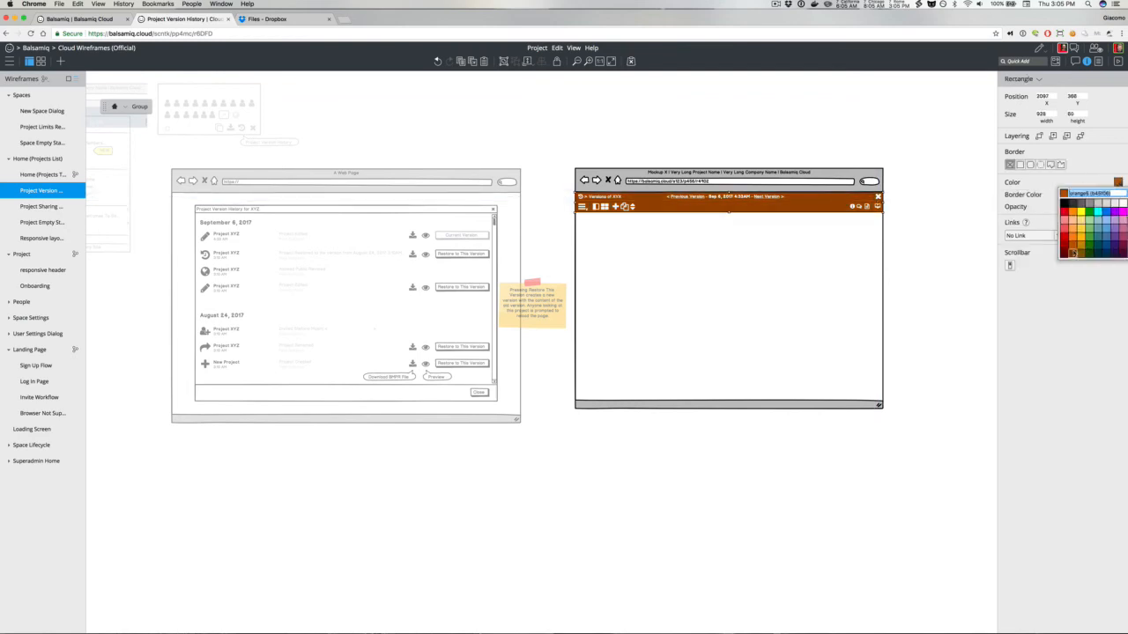
left_click(1073, 254)
left_click(956, 236)
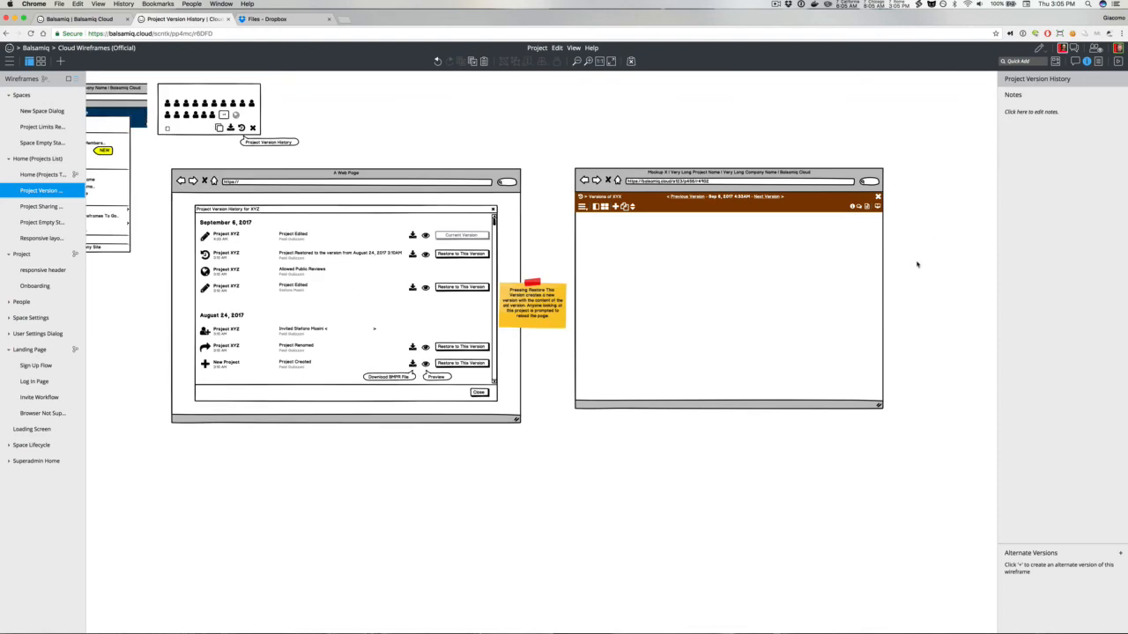
Step: Switch the wireframe to Review and Comment mode, then back to Edit mode
left_click(1045, 49)
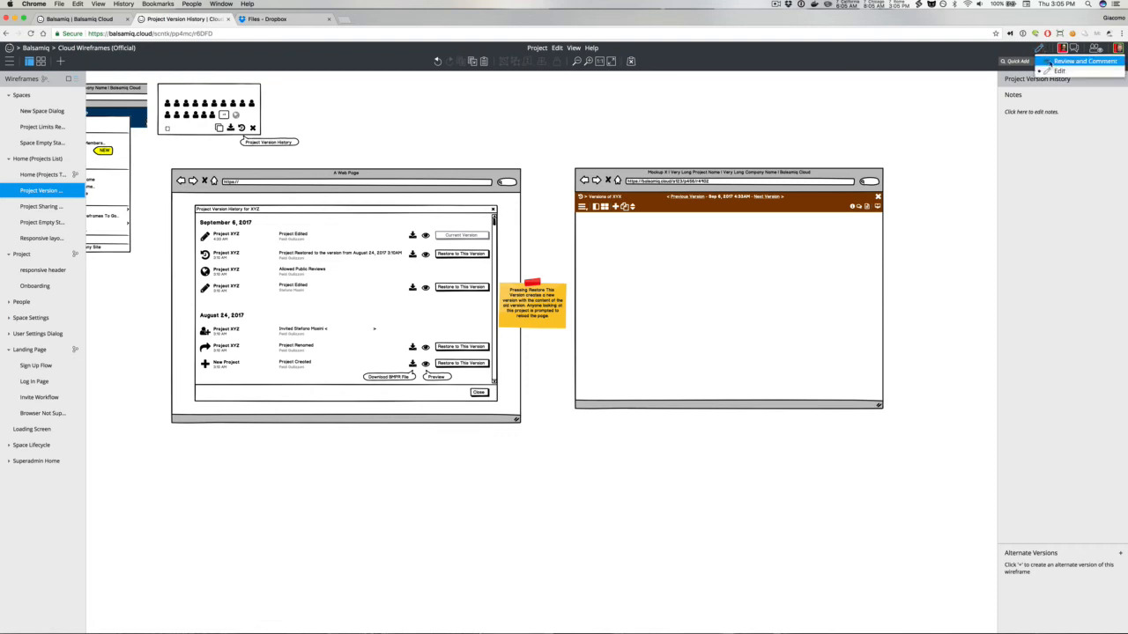
left_click(1050, 65)
left_click(1032, 49)
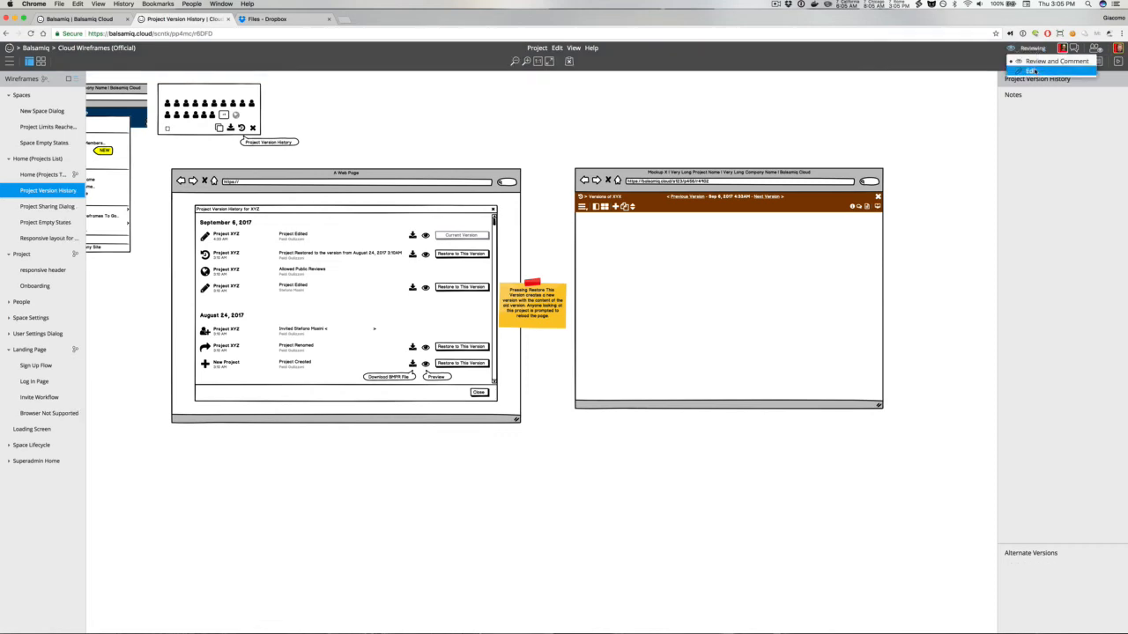
left_click(1032, 71)
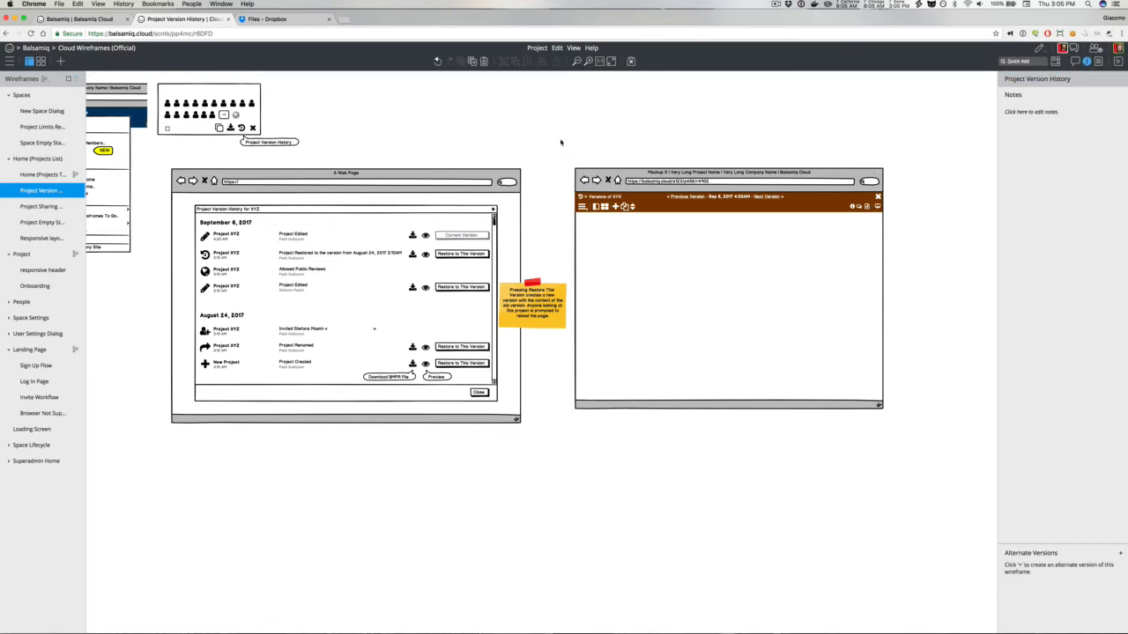
Step: Insert Search Minus and Search Plus icons through Quick Add
type("zoo")
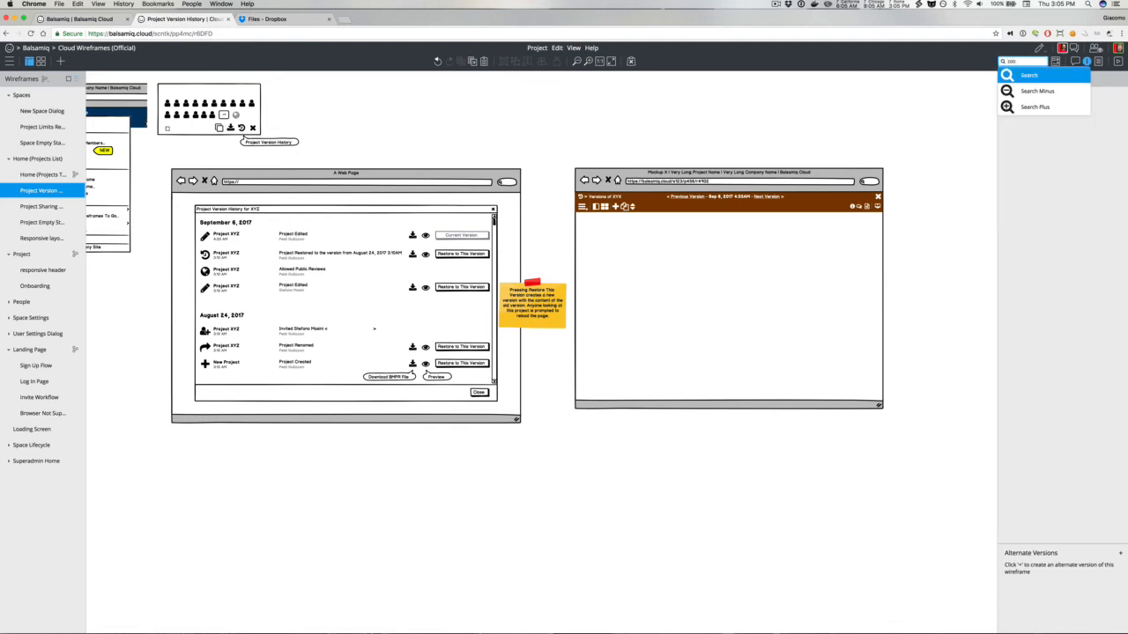
key("Down")
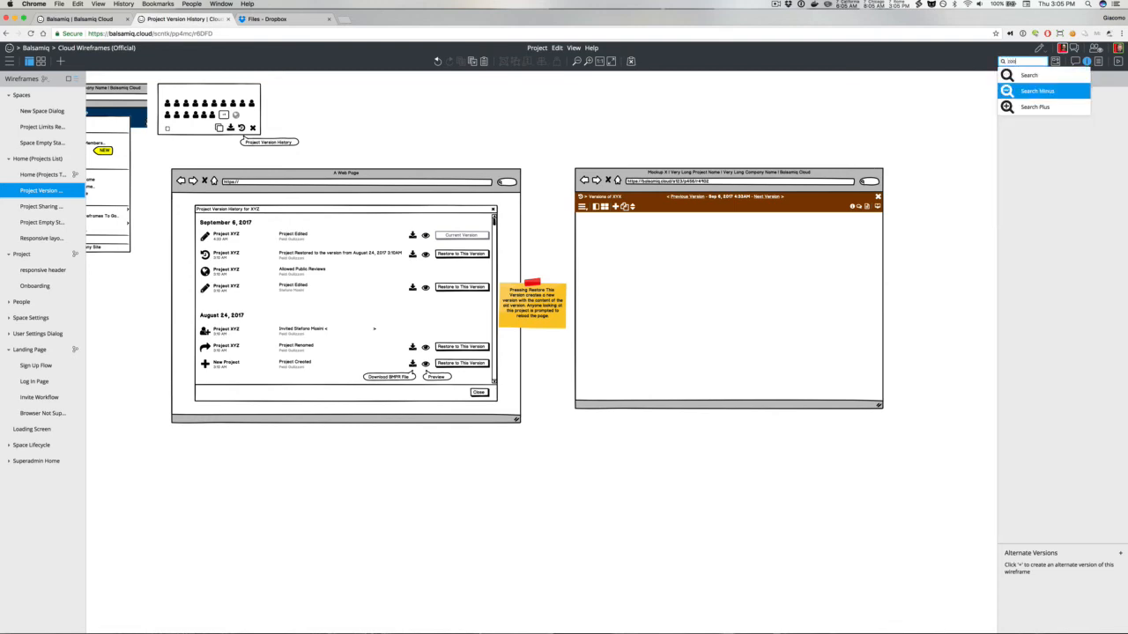
key("Return")
type("x")
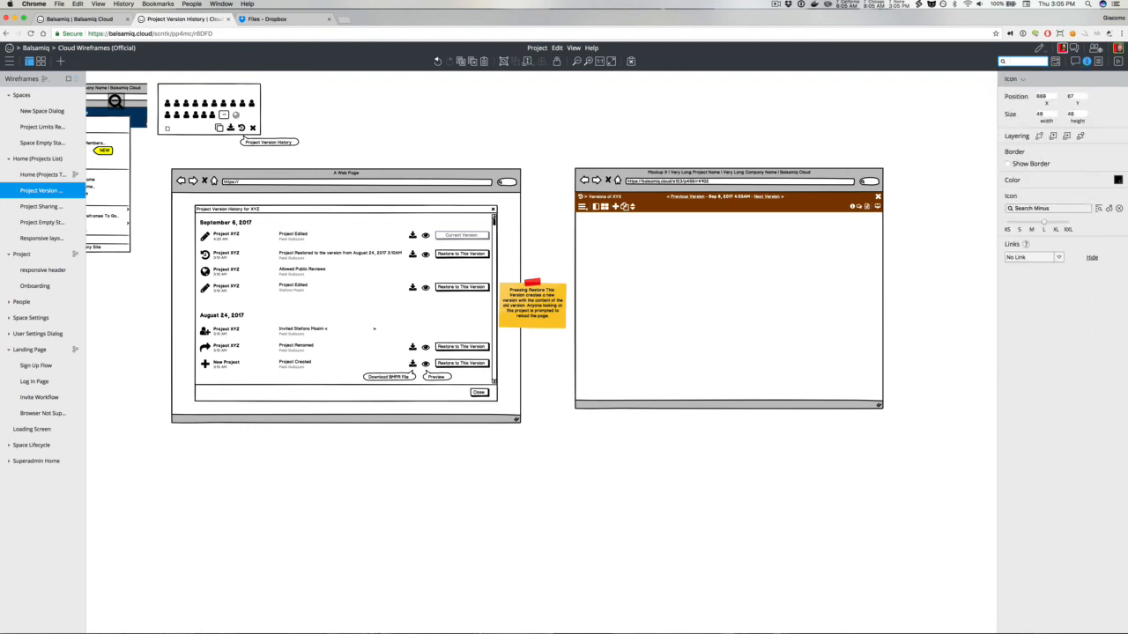
type("zoo")
key("Return")
Step: Move both zoom icons onto the header, colour them white and shrink them to extra-small
left_click(114, 101, "shift")
left_click_drag(115, 102, 706, 215)
left_click(1117, 194)
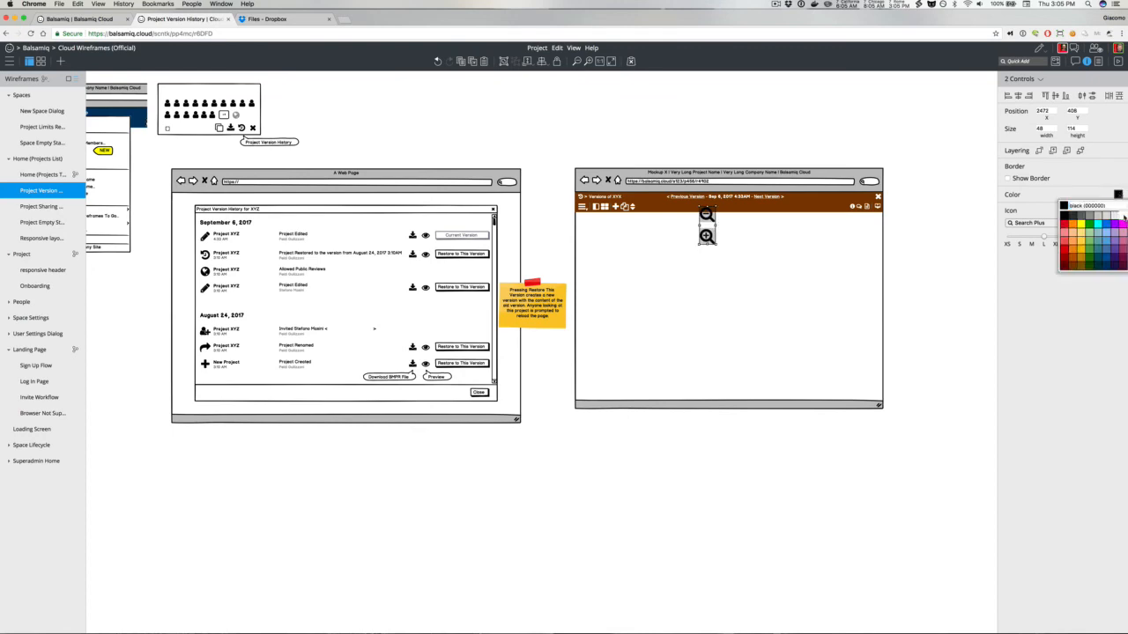
left_click(1064, 199)
left_click_drag(1044, 236, 992, 241)
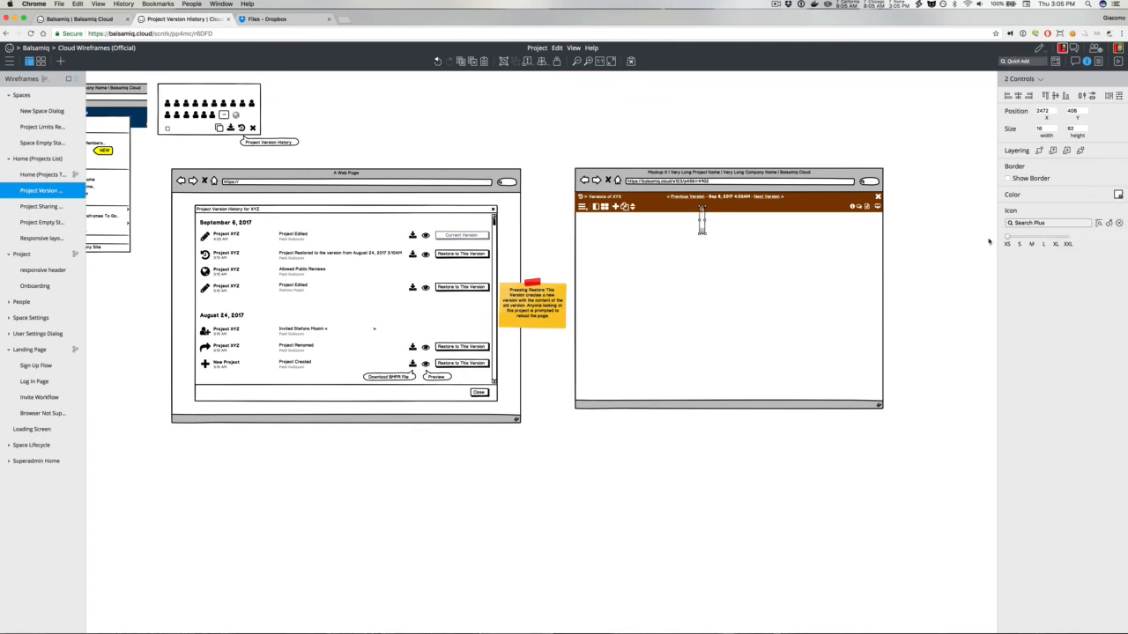
left_click(712, 148)
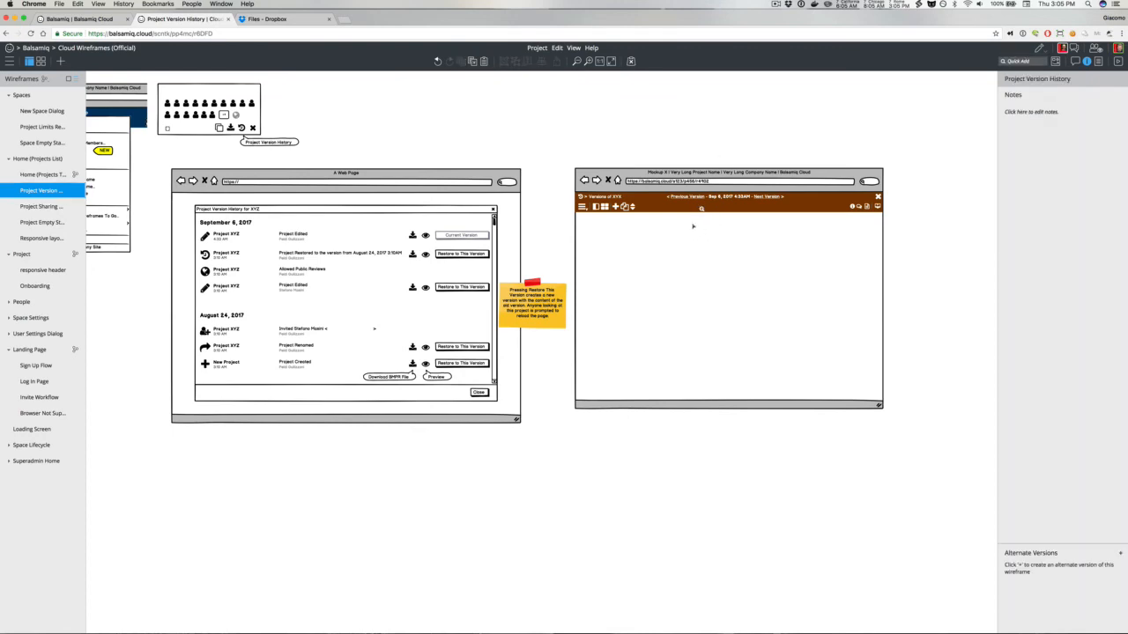
Step: Place the Search Minus and Search Plus icons side by side on the header bar and set both to small size
left_click_drag(670, 139, 694, 204)
left_click(693, 208)
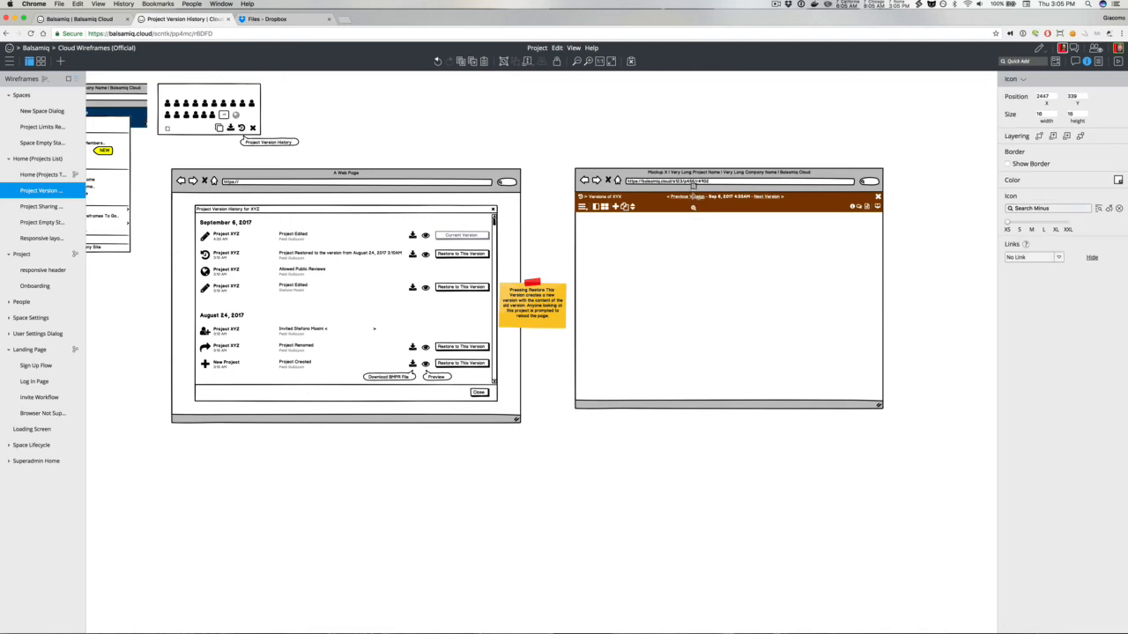
left_click_drag(697, 207, 702, 209)
left_click(693, 210, "shift")
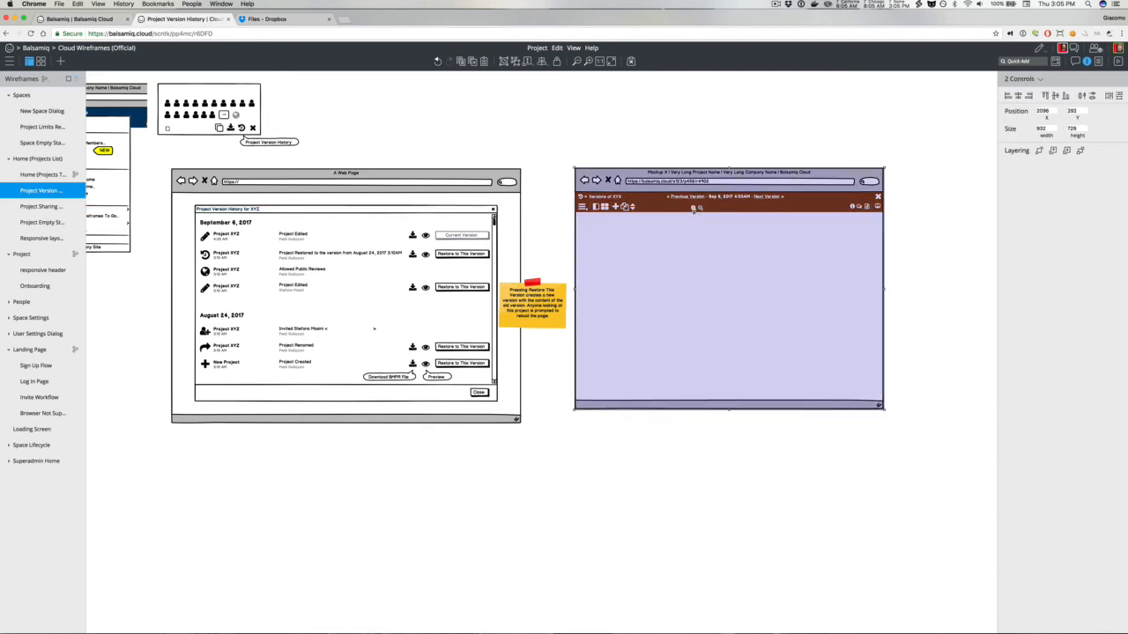
left_click(693, 208)
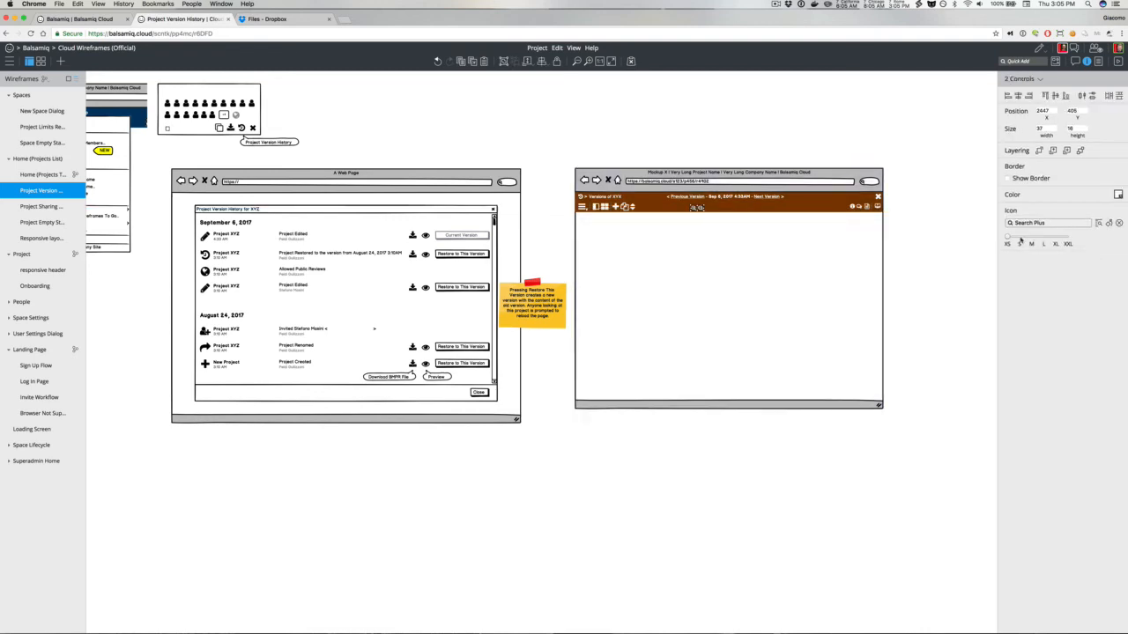
left_click(1020, 238)
left_click(704, 161)
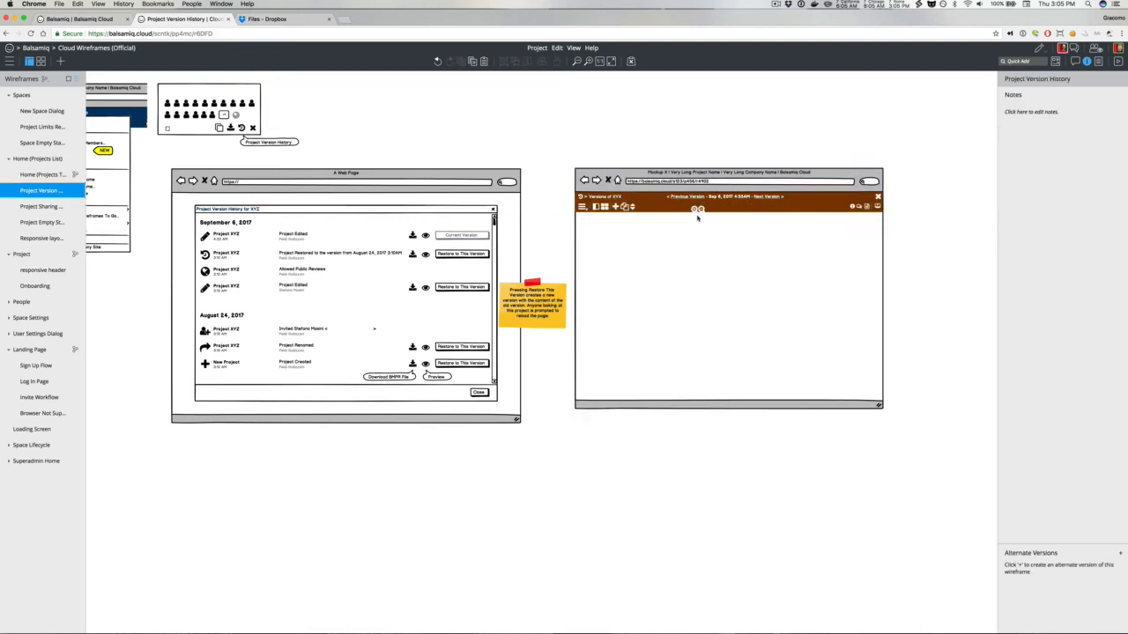
Step: Nudge the zoom icons apart slightly and move both together toward the centre of the header bar
left_click(701, 210)
key("shift+Right")
left_click(694, 210, "shift")
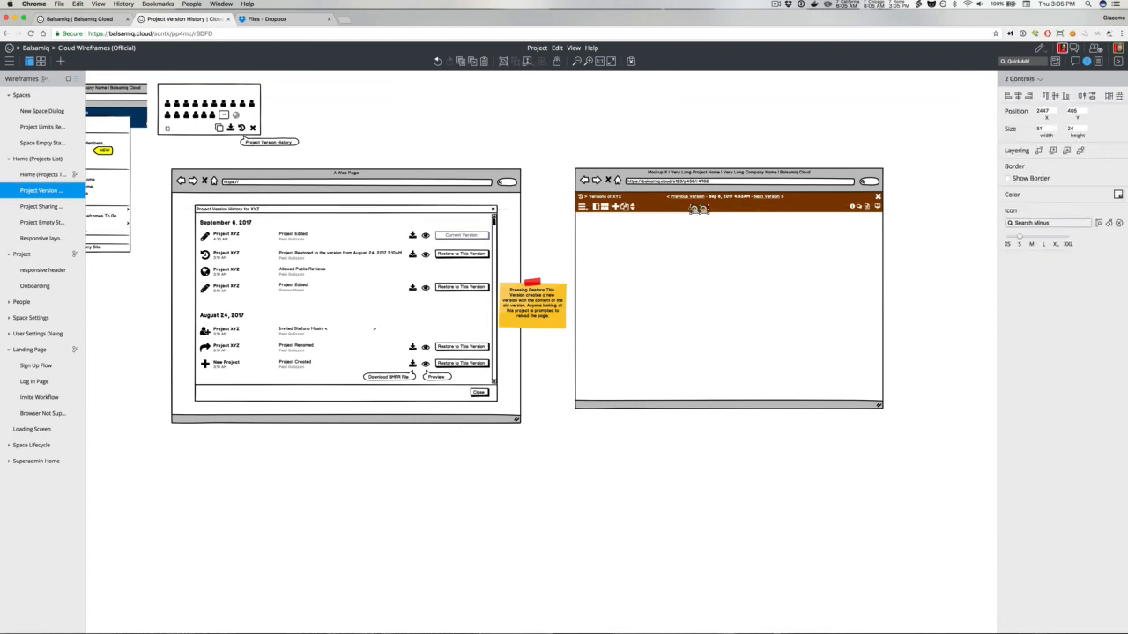
left_click_drag(702, 210, 723, 210)
left_click(682, 144)
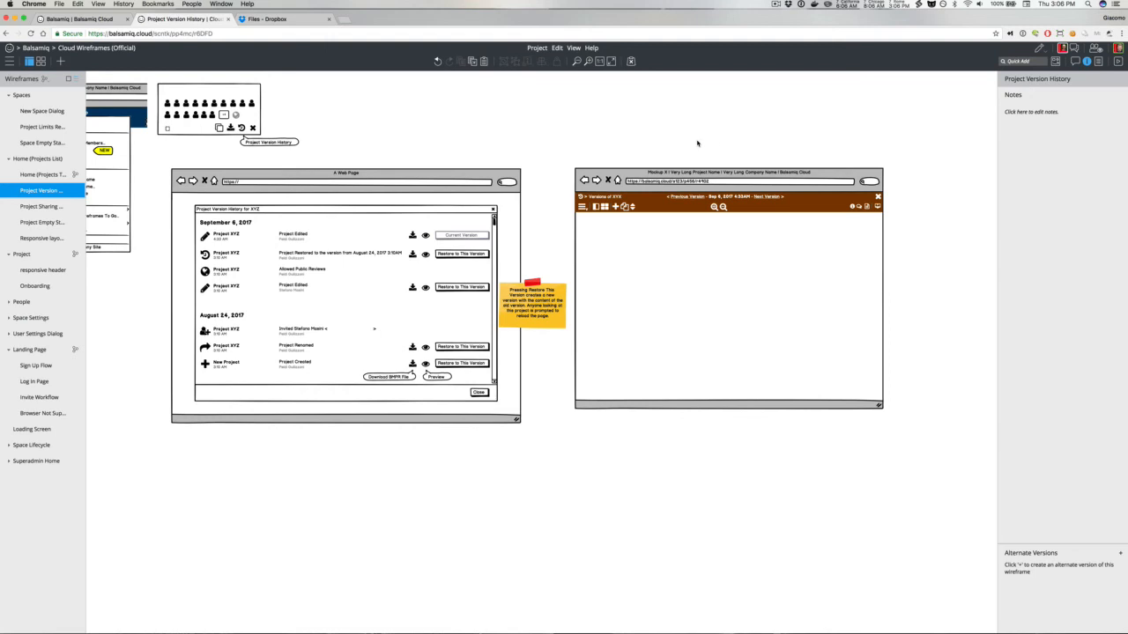
Step: Insert a Download icon and a button through Quick Add and move both onto the preview page below the header
type("/down")
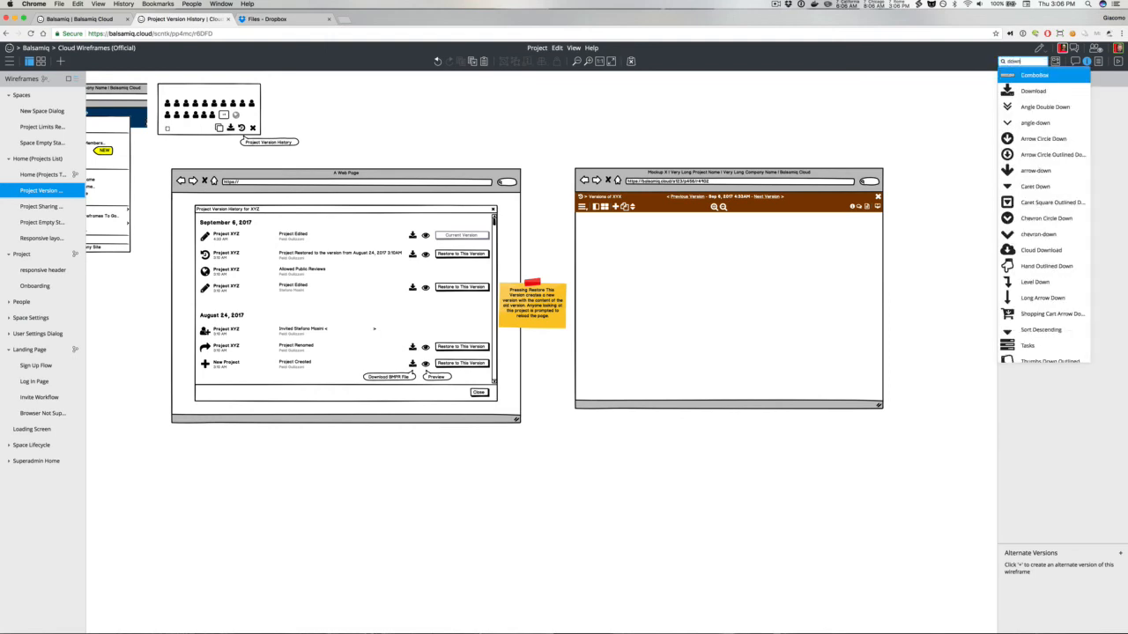
key("Return")
type("/button")
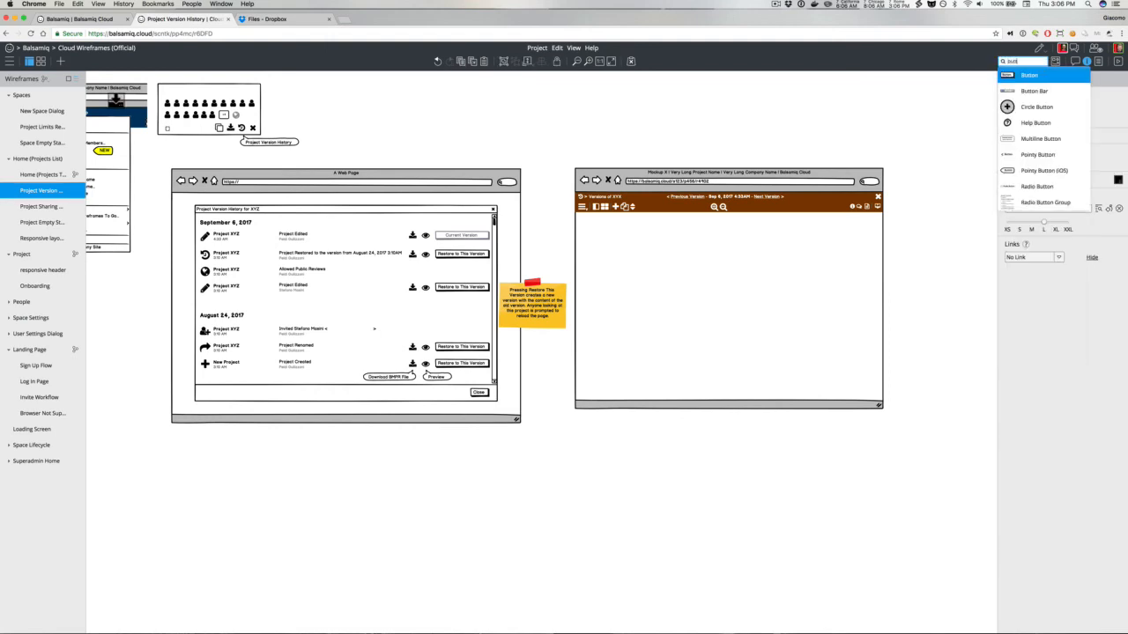
key("Return")
left_click(117, 100, "shift")
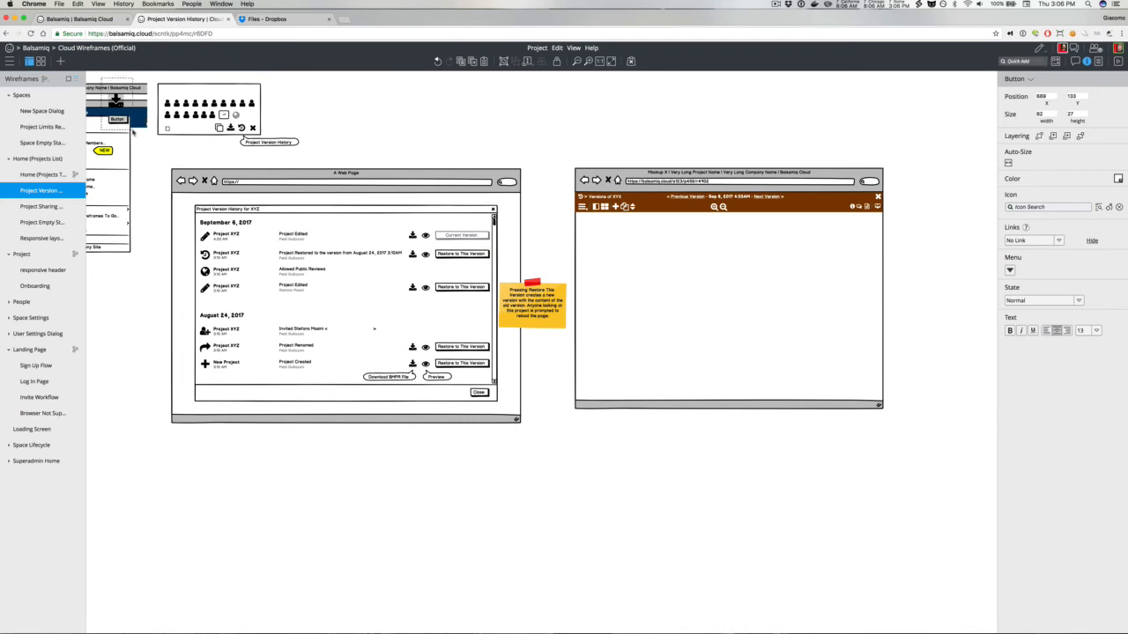
left_click_drag(121, 107, 747, 220)
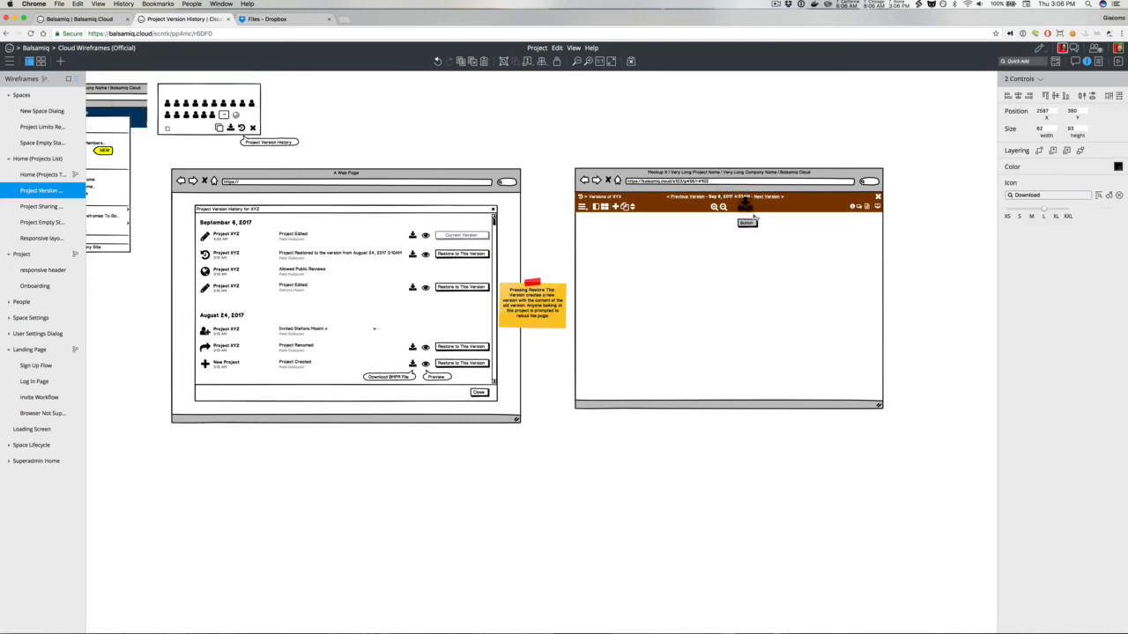
left_click(907, 244)
Step: Label the button "Restore to This Version" and move it to the right end of the header bar
left_click(749, 227)
double_click(748, 226)
type("Res")
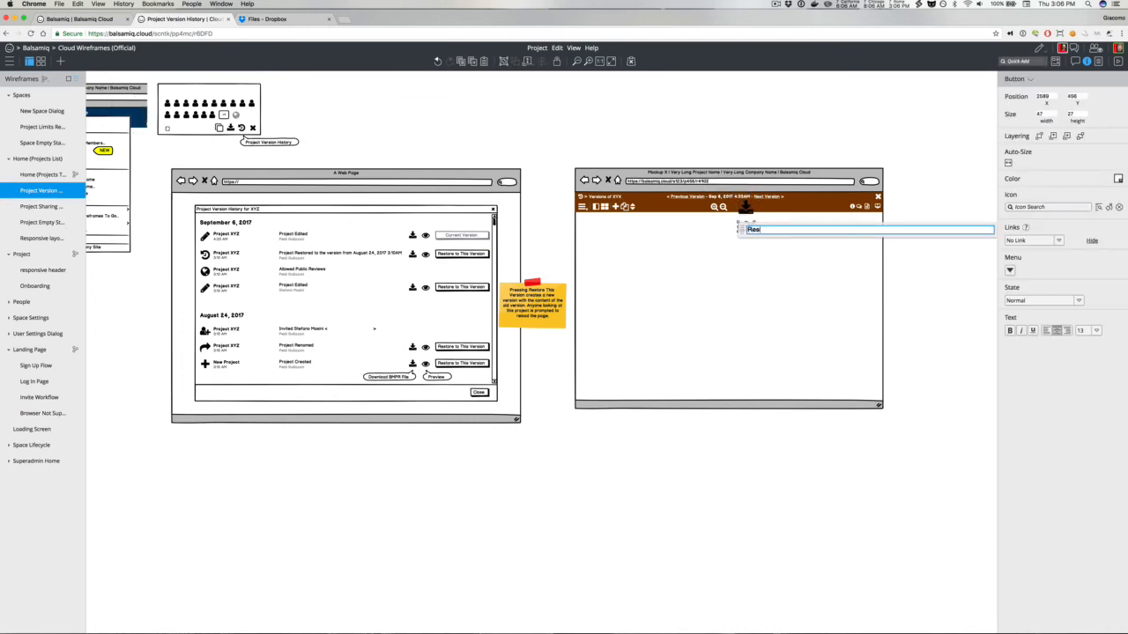
type("tore to This Version")
left_click(725, 96)
left_click_drag(763, 227, 844, 201)
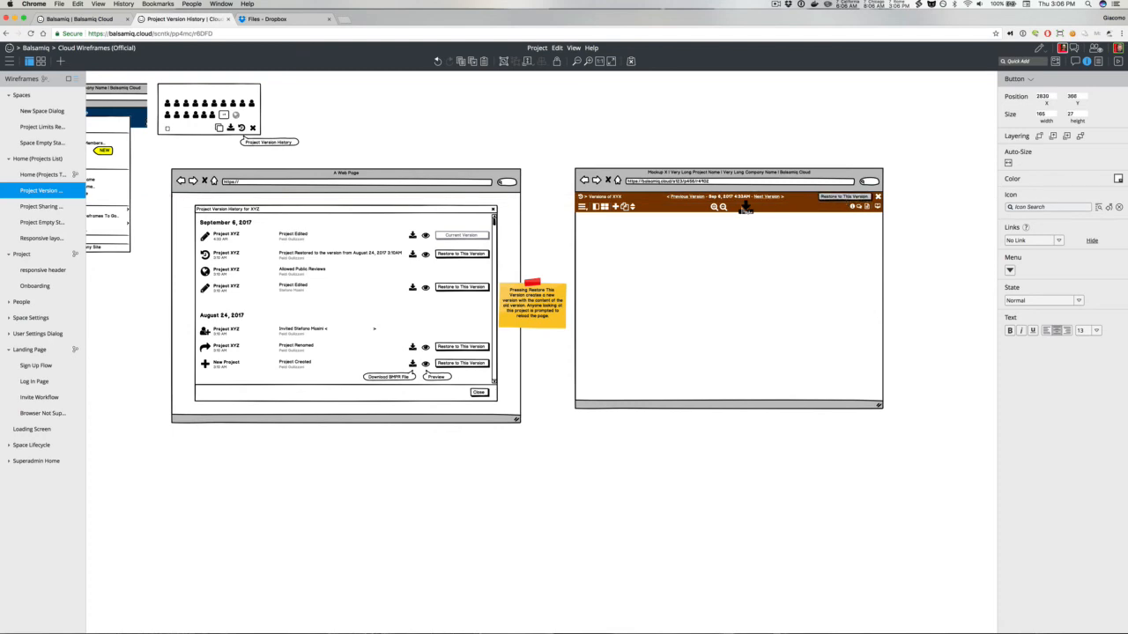
Step: Colour the Download icon white, shrink it to small, and place it just left of the Restore button
left_click(745, 210)
left_click(1118, 181)
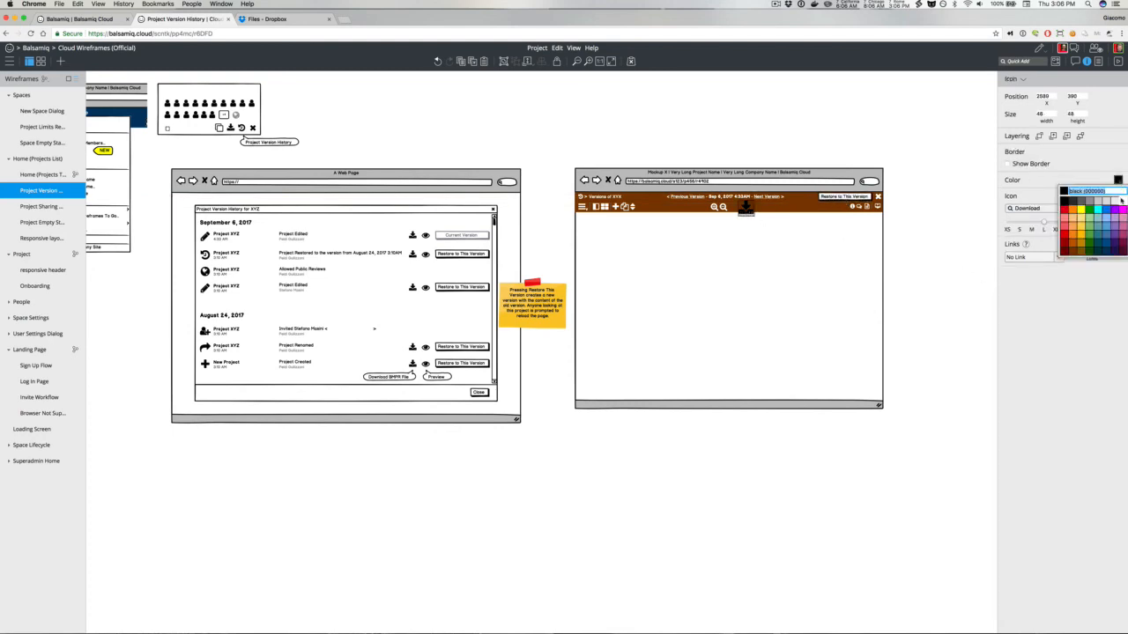
left_click(1121, 201)
left_click(1020, 222)
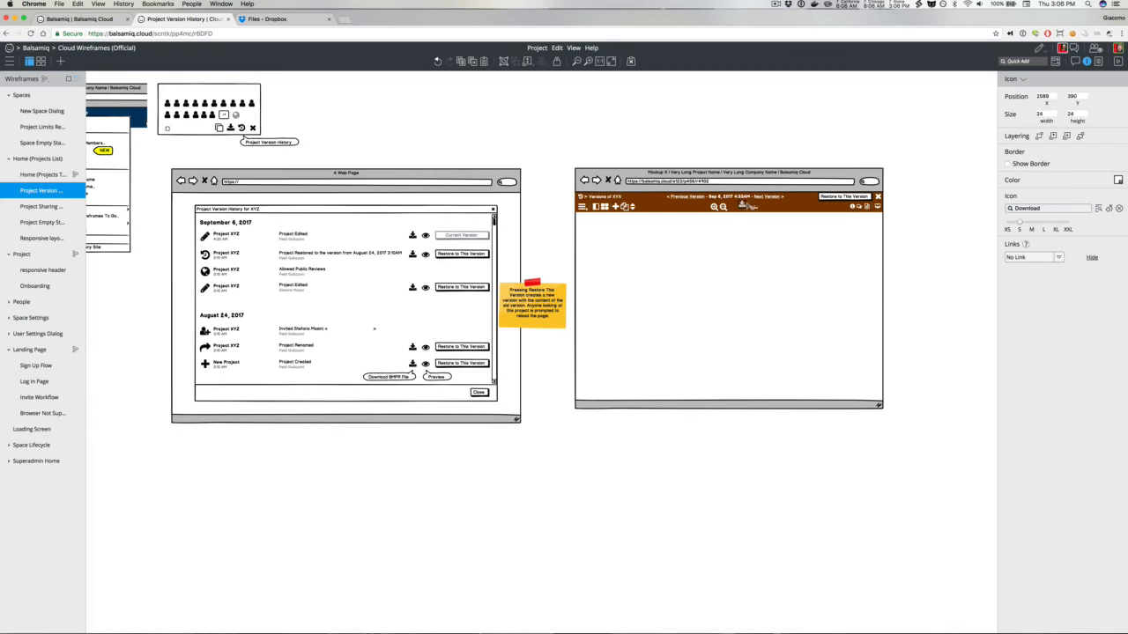
left_click_drag(744, 205, 1009, 227)
left_click(1008, 228)
left_click(1017, 228)
left_click(781, 115)
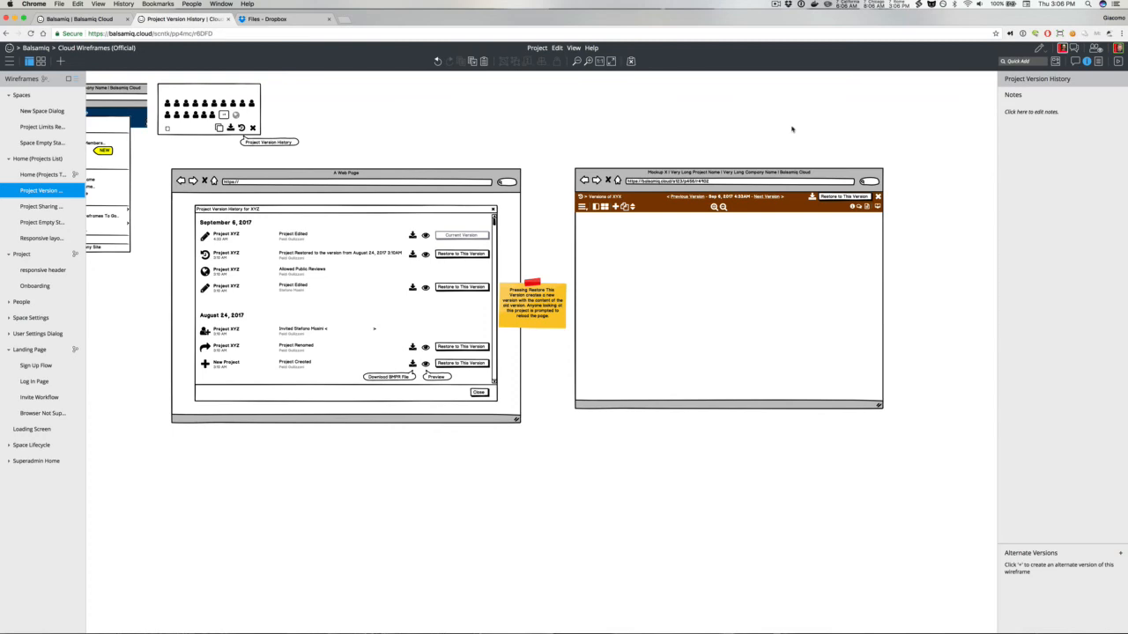
Step: Edit the preview window title to "Version September 6, 4:33AM of Project XYZ | Very Long Company Name | Balsamiq Cloud"
double_click(693, 182)
double_click(664, 181)
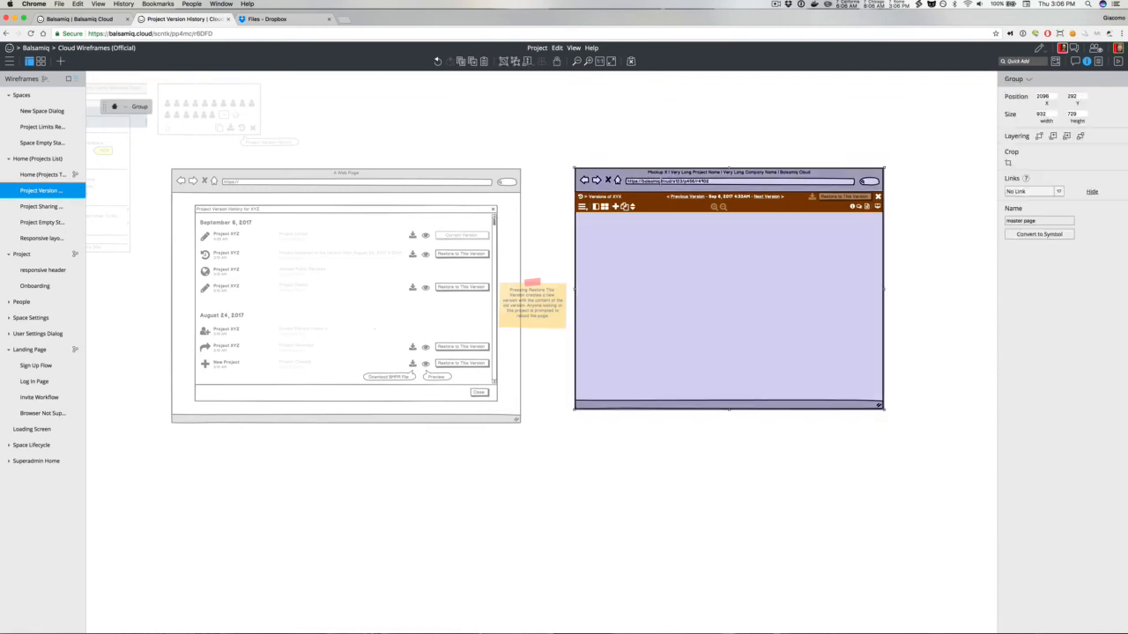
double_click(656, 179)
left_click(616, 174)
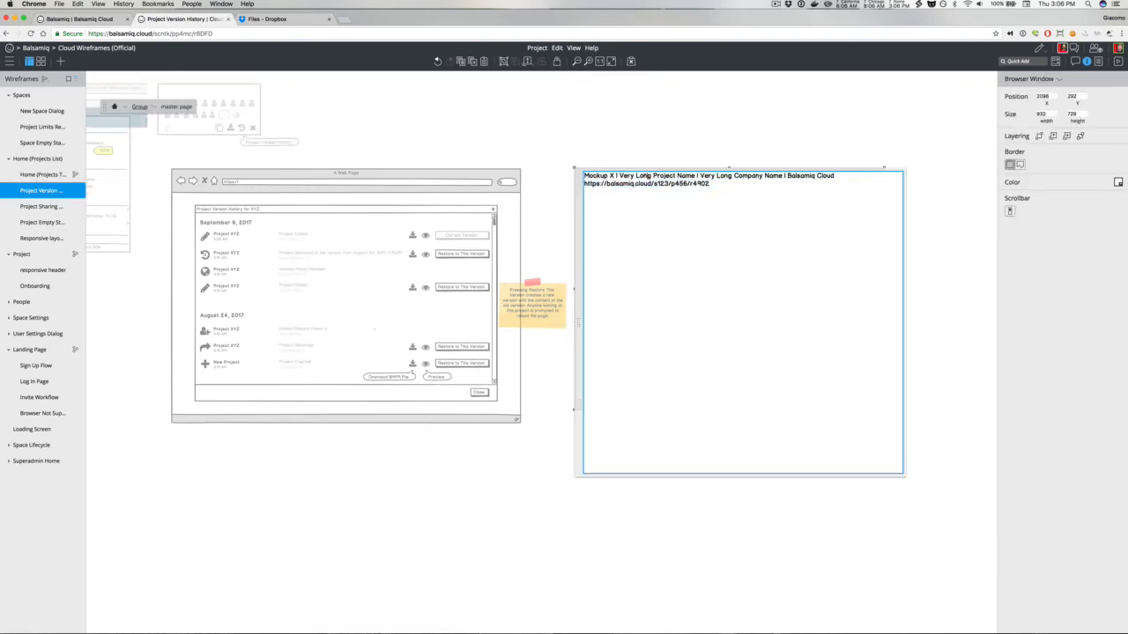
left_click_drag(615, 175, 578, 175)
type("Version")
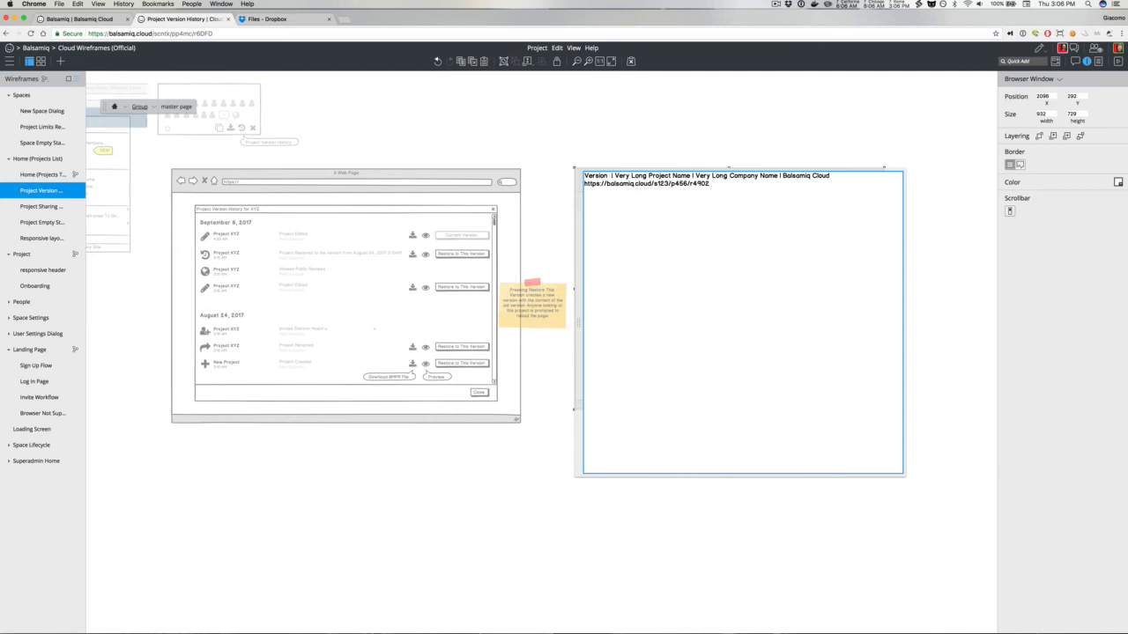
type(" September ")
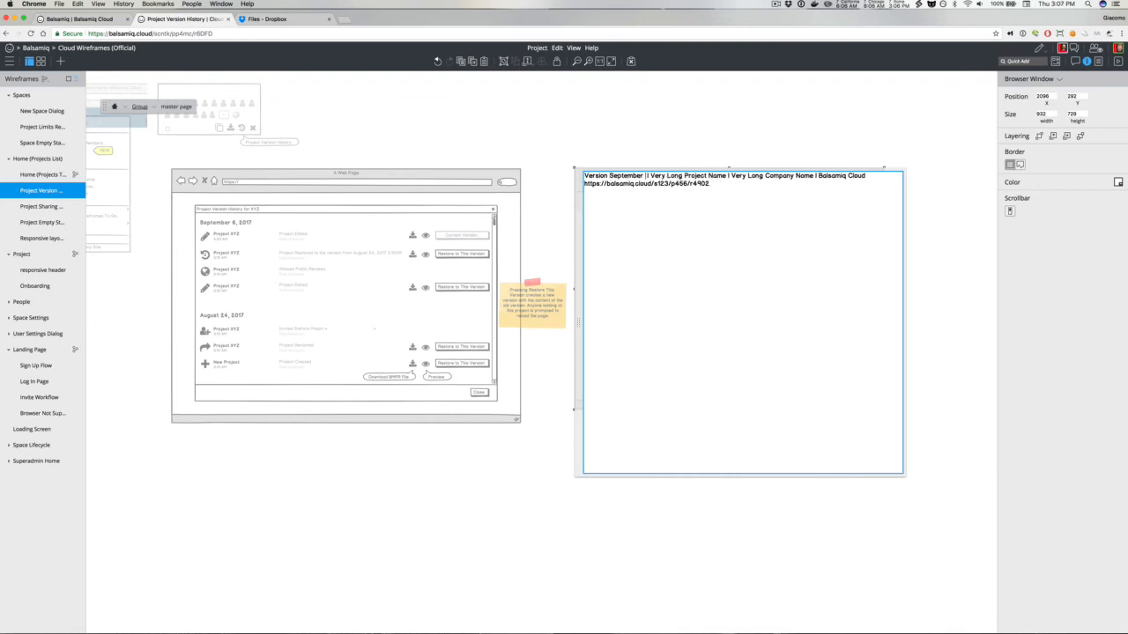
type("6, 4:33AM")
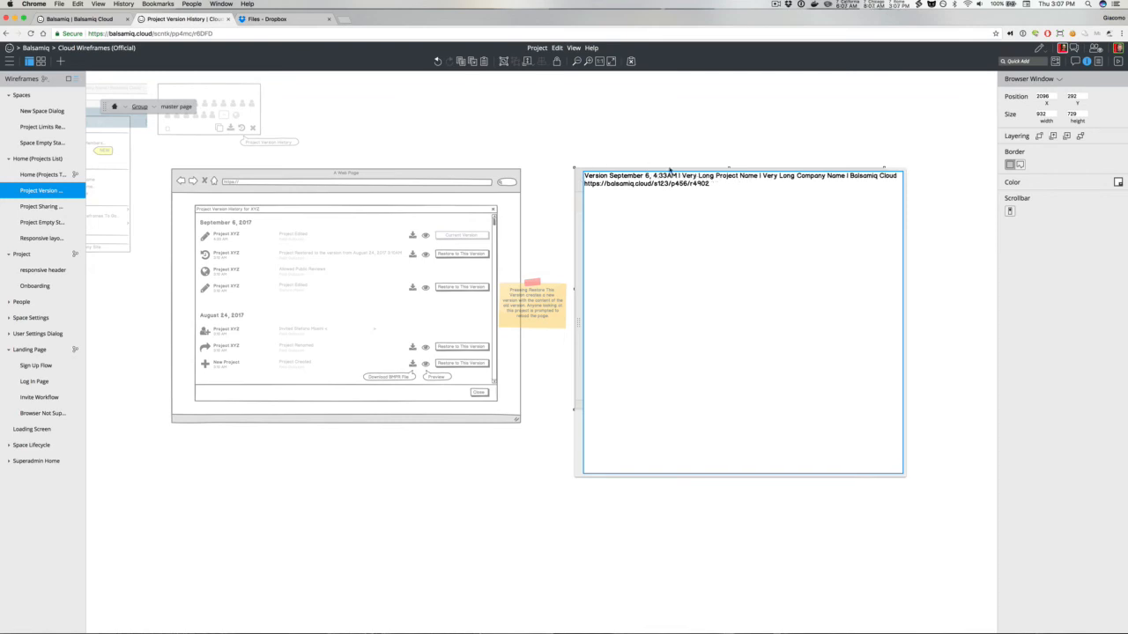
mouse_move(756, 174)
left_mouse_down()
mouse_move(715, 175)
mouse_move(758, 174)
left_mouse_up()
type("of ")
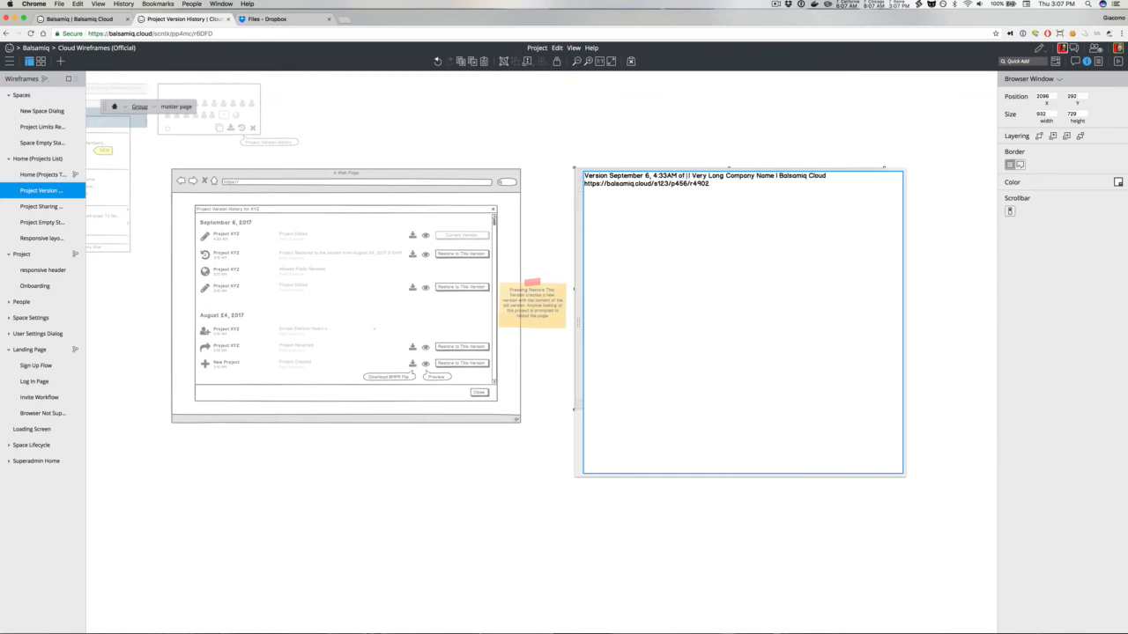
type("Project XYZ")
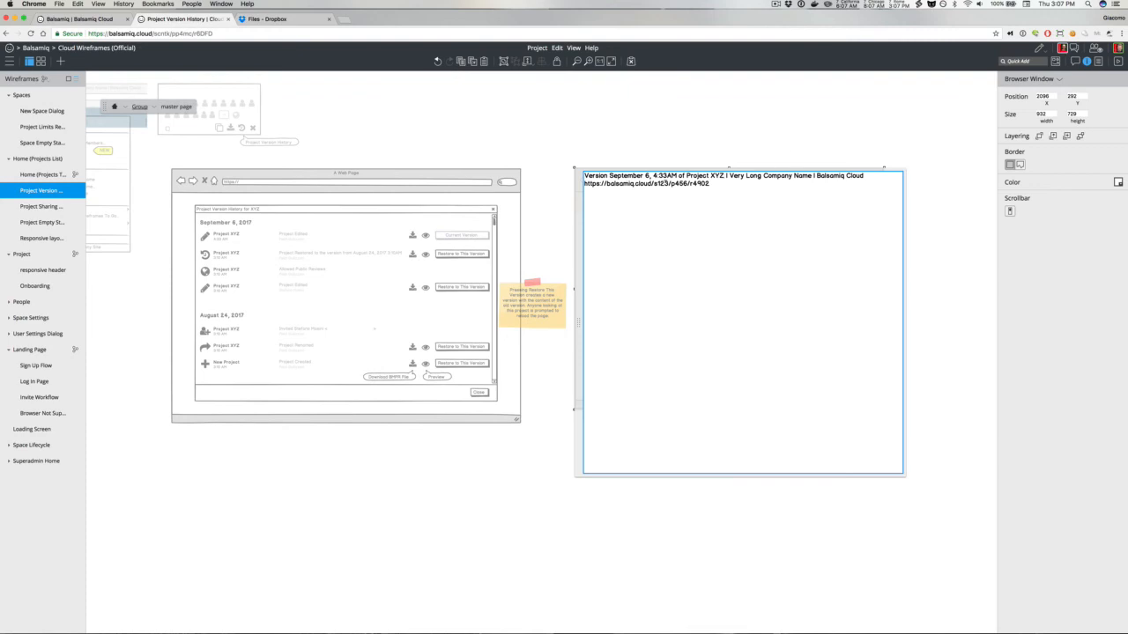
Step: Change the end of the preview window's URL to "vabc234"
double_click(693, 183)
type("vabc234/")
left_click(731, 119)
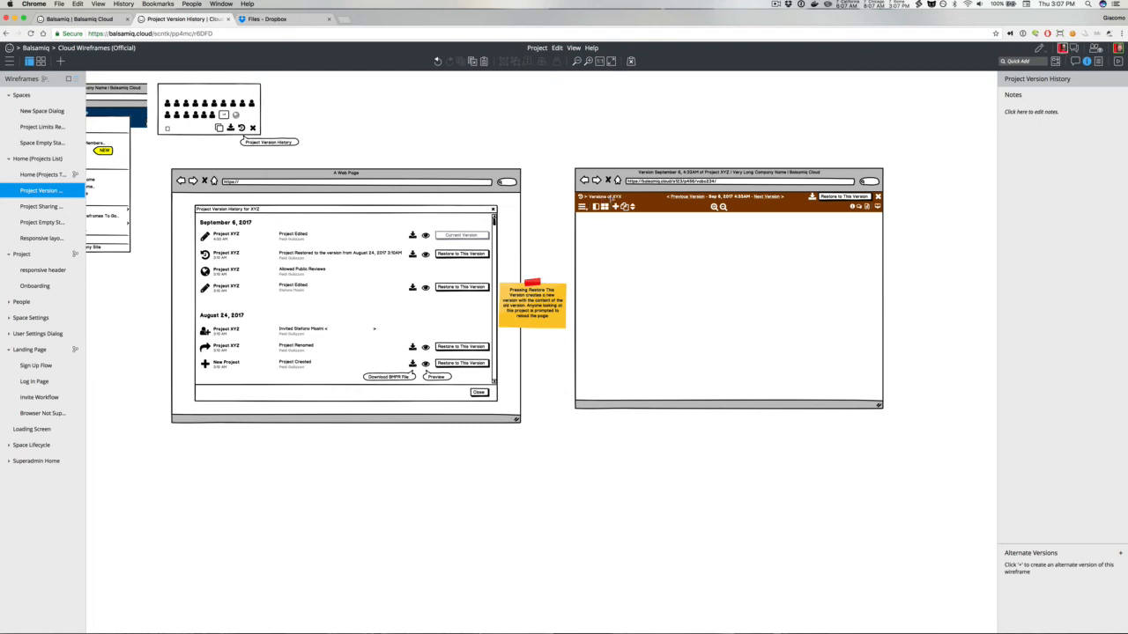
Step: Rename the header label to "Versions of Project XYX"
left_click(614, 198)
double_click(616, 198)
double_click(618, 197)
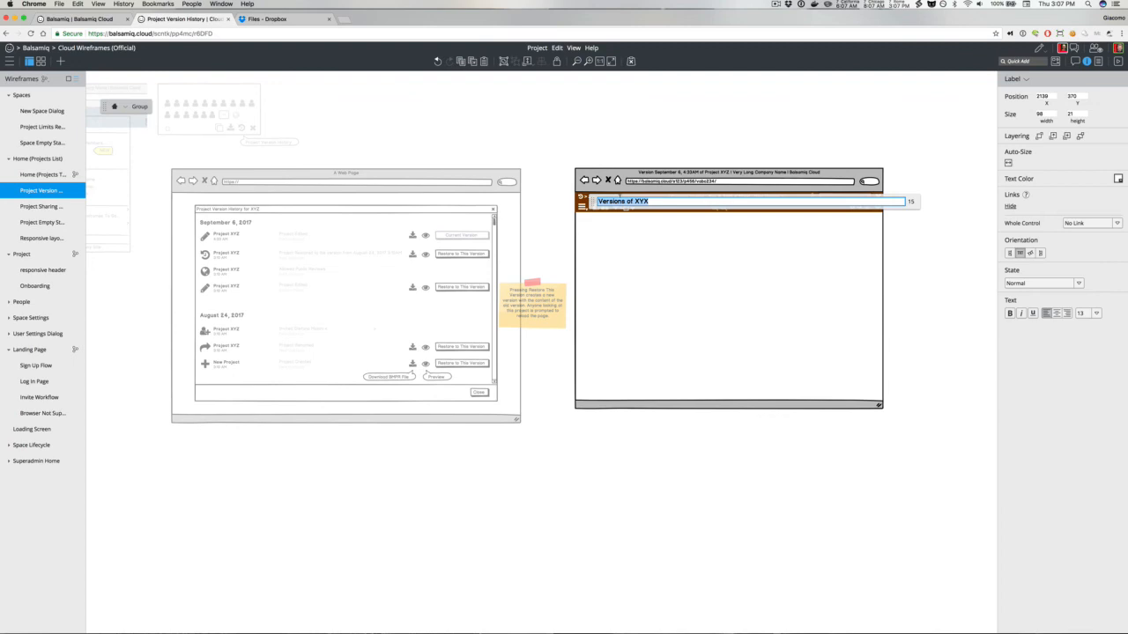
left_click(636, 201)
type("Project")
left_click(624, 132)
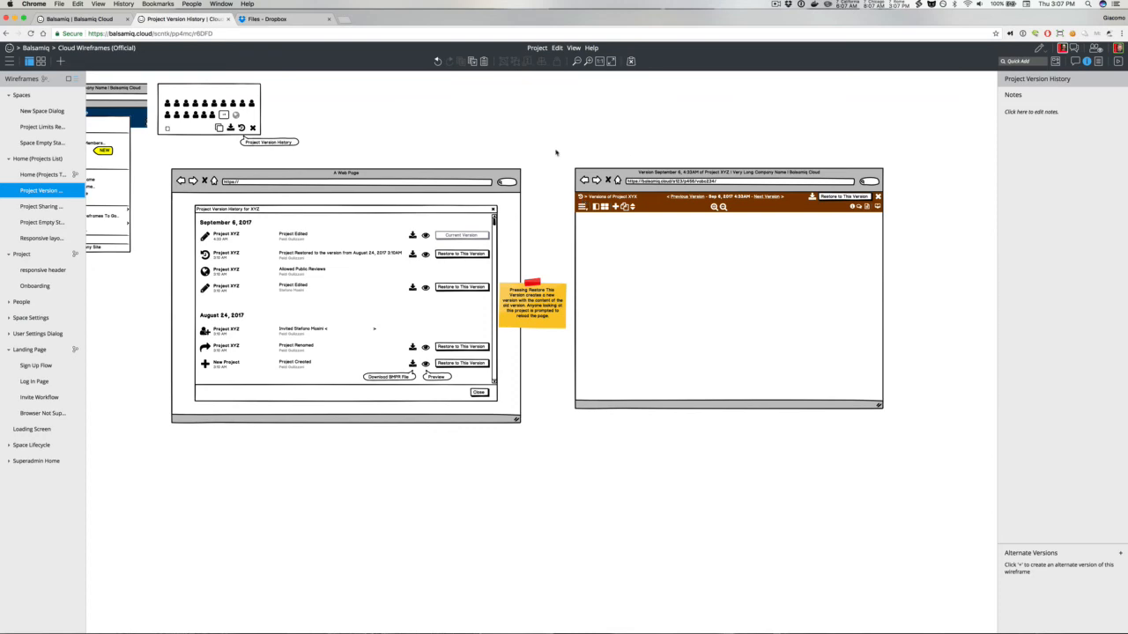
Step: Add an arrow through Quick Add linking the version history dialog to the preview page
key("slash")
type("arr")
key("Return")
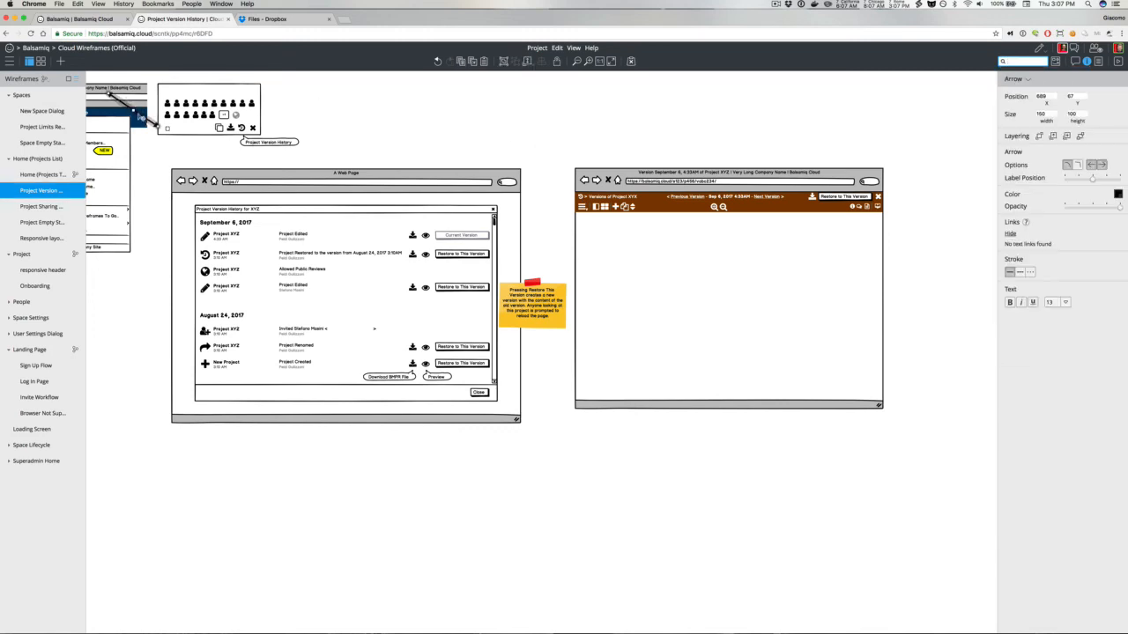
left_click_drag(139, 118, 497, 238)
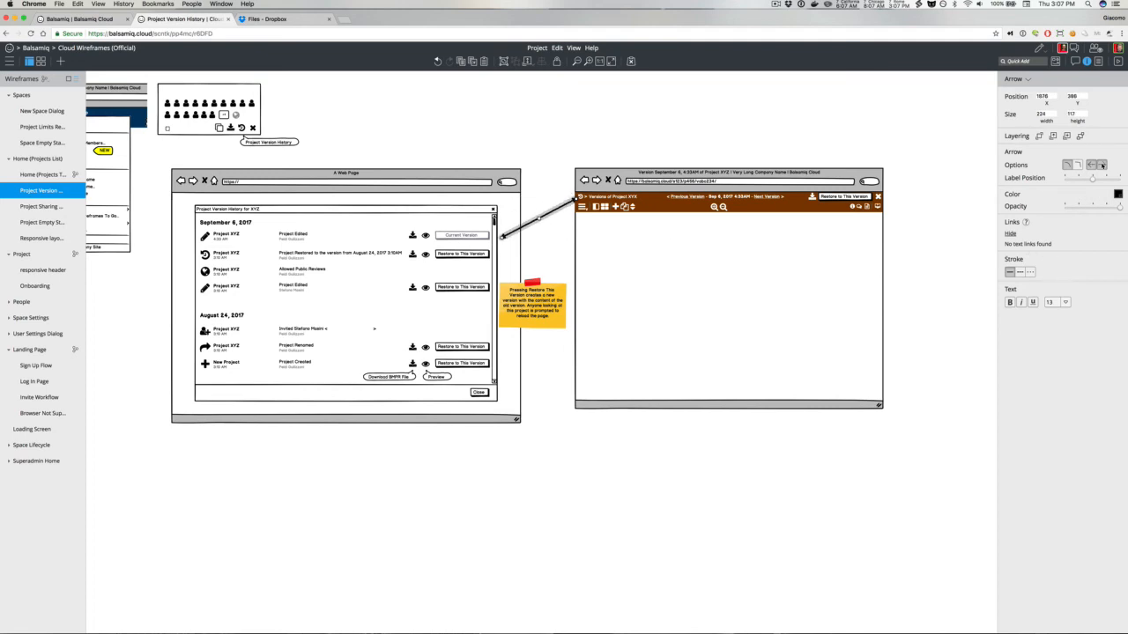
left_click(572, 172)
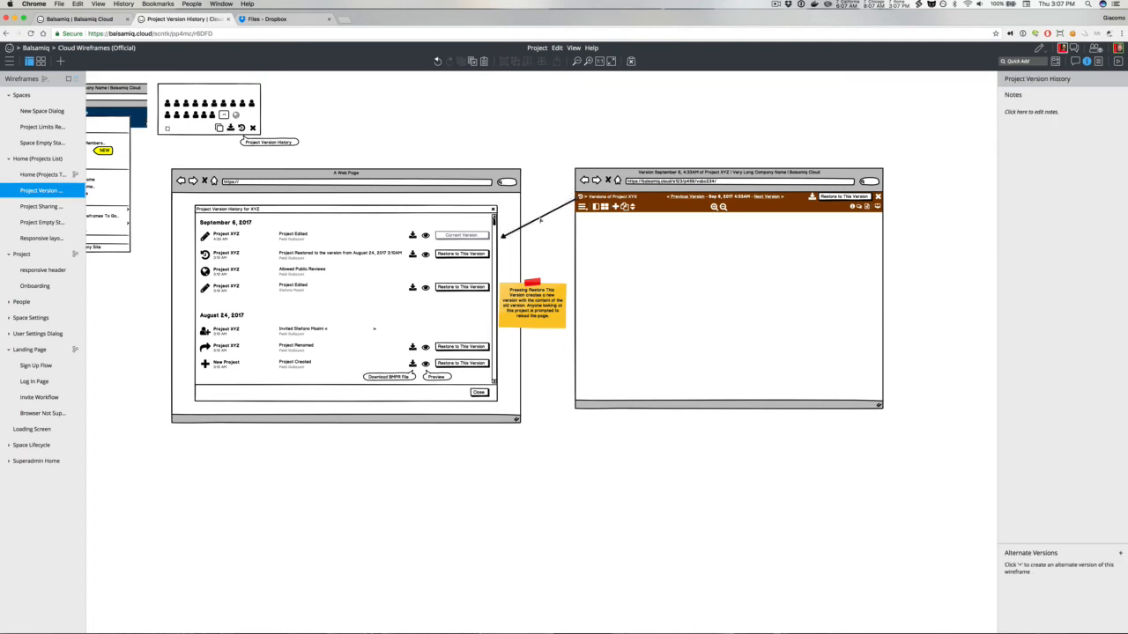
Step: Add a second, curved arrow running from the Restore to This Version button back to the dialog's top edge
left_click(540, 220)
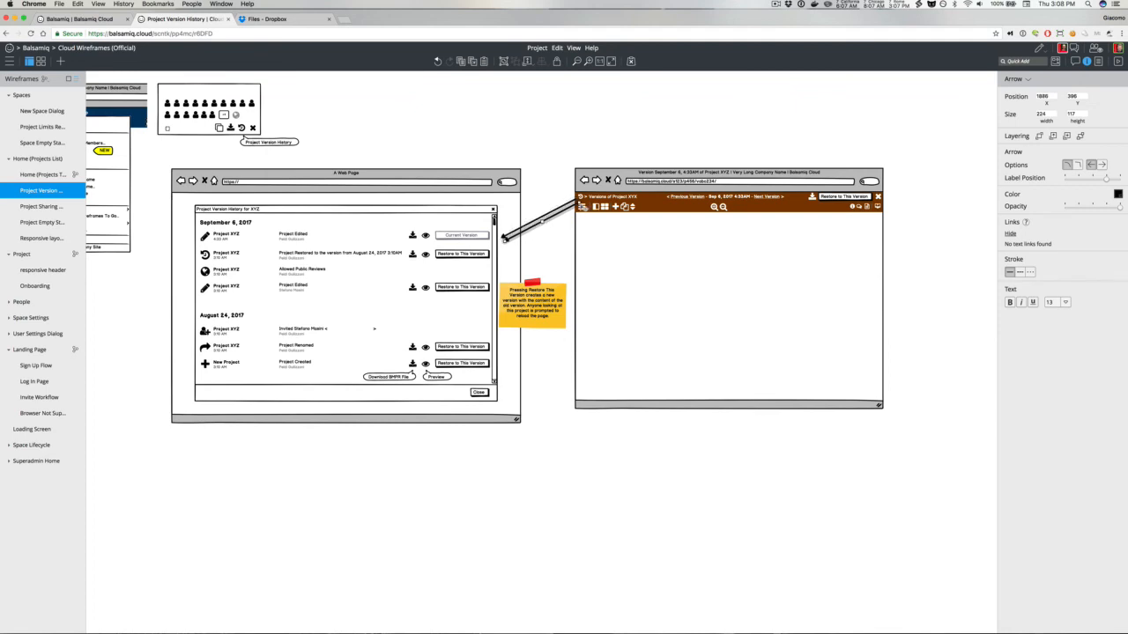
left_click_drag(578, 203, 872, 197)
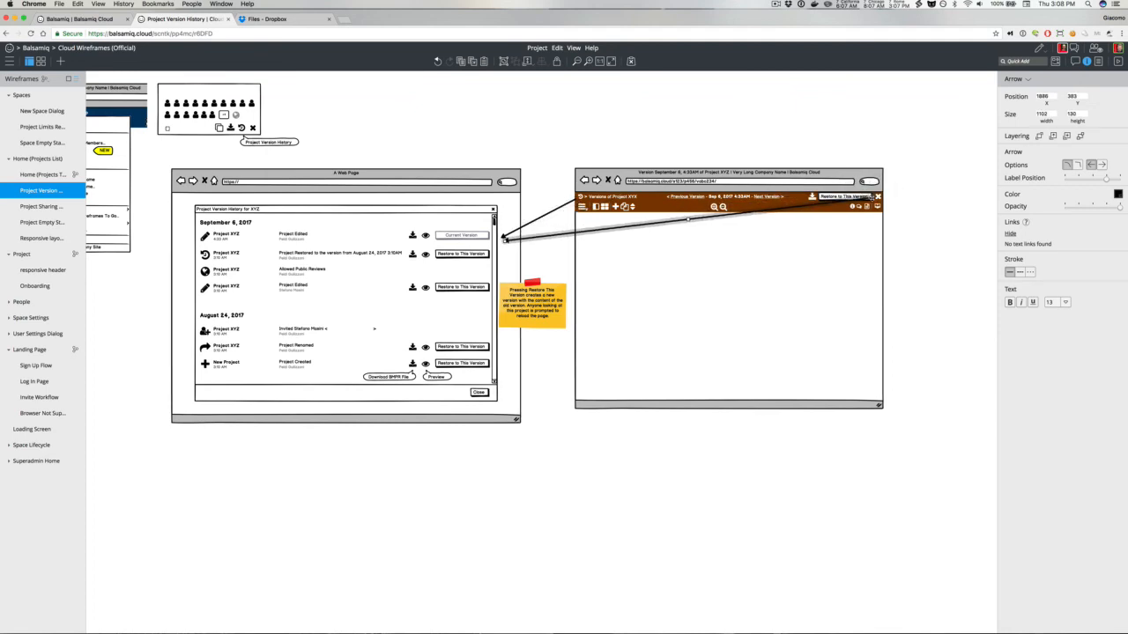
left_click_drag(688, 218, 664, 108)
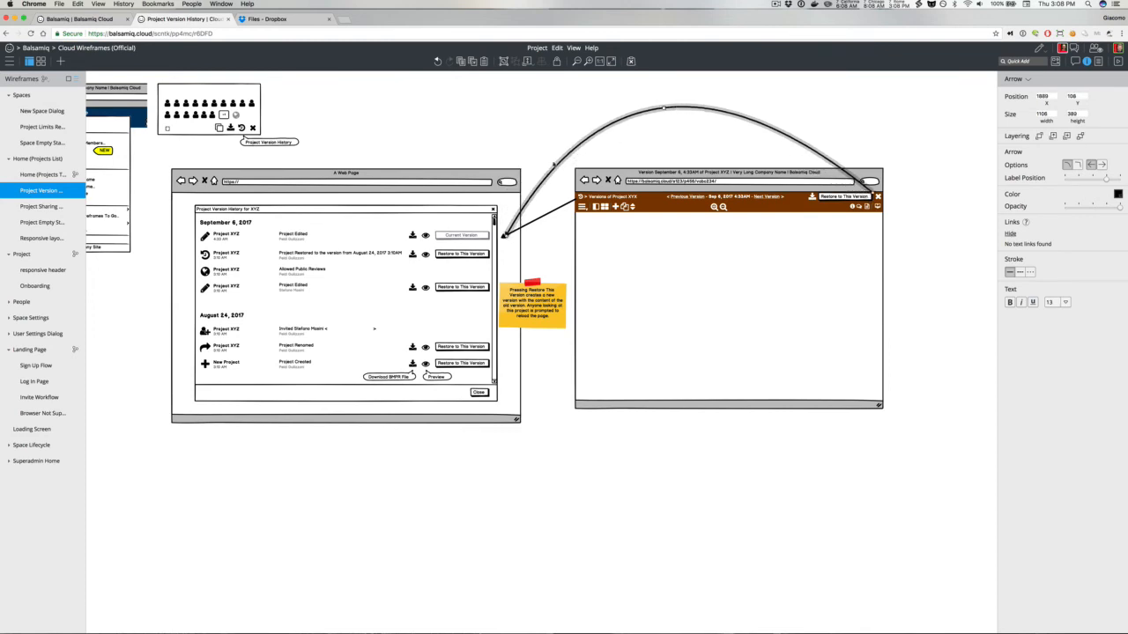
left_click_drag(505, 235, 528, 194)
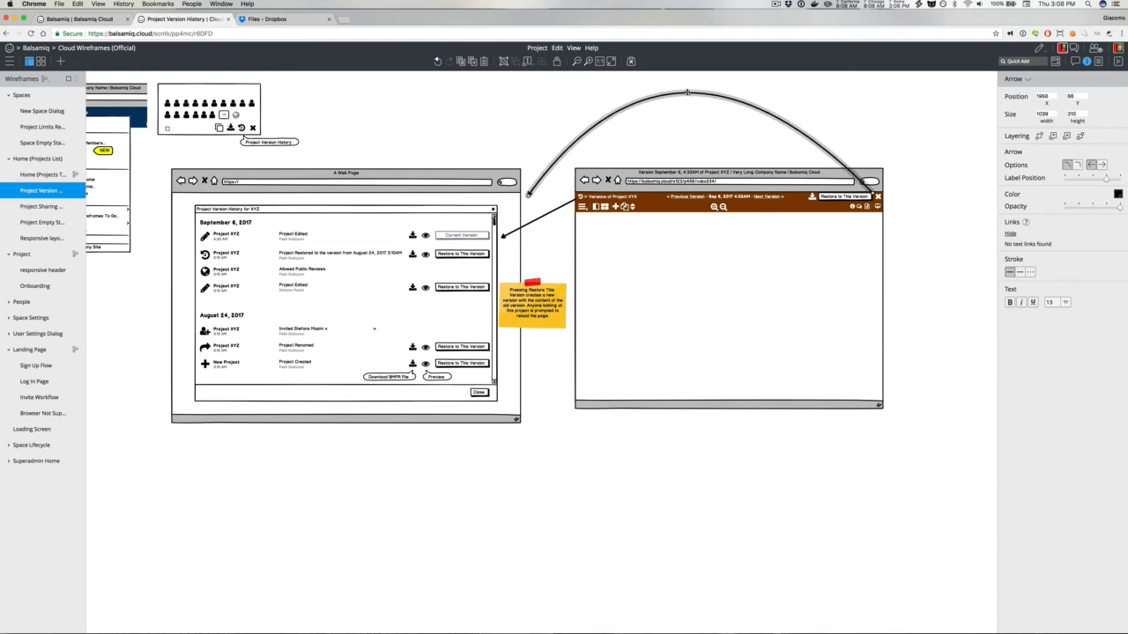
left_click_drag(687, 92, 703, 149)
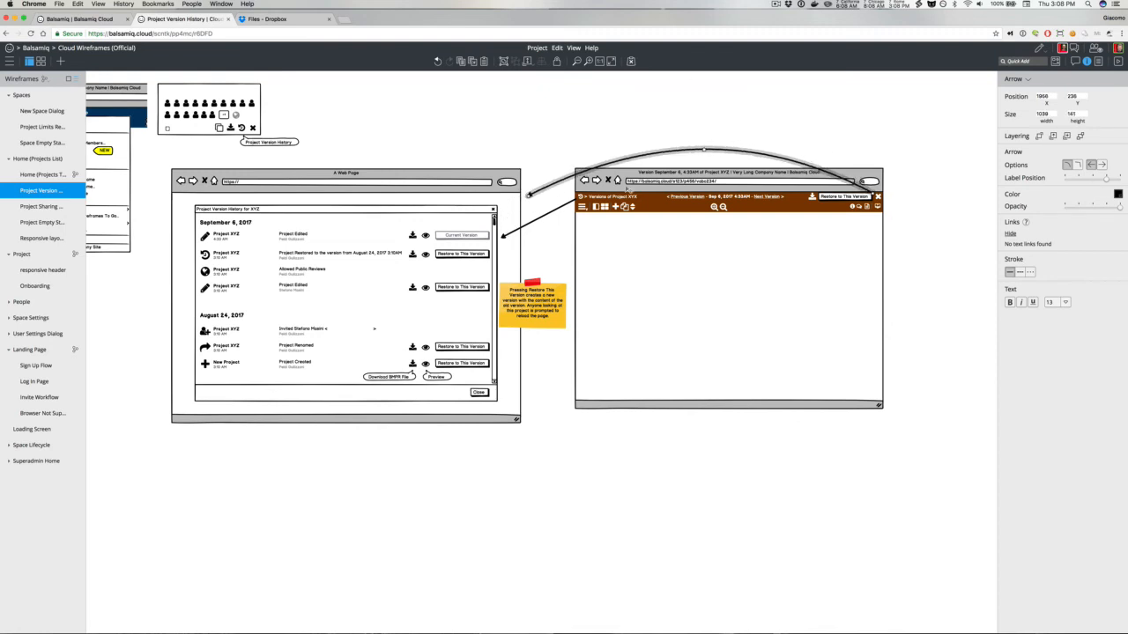
Step: Select both arrows and colour them blue
left_click(547, 193)
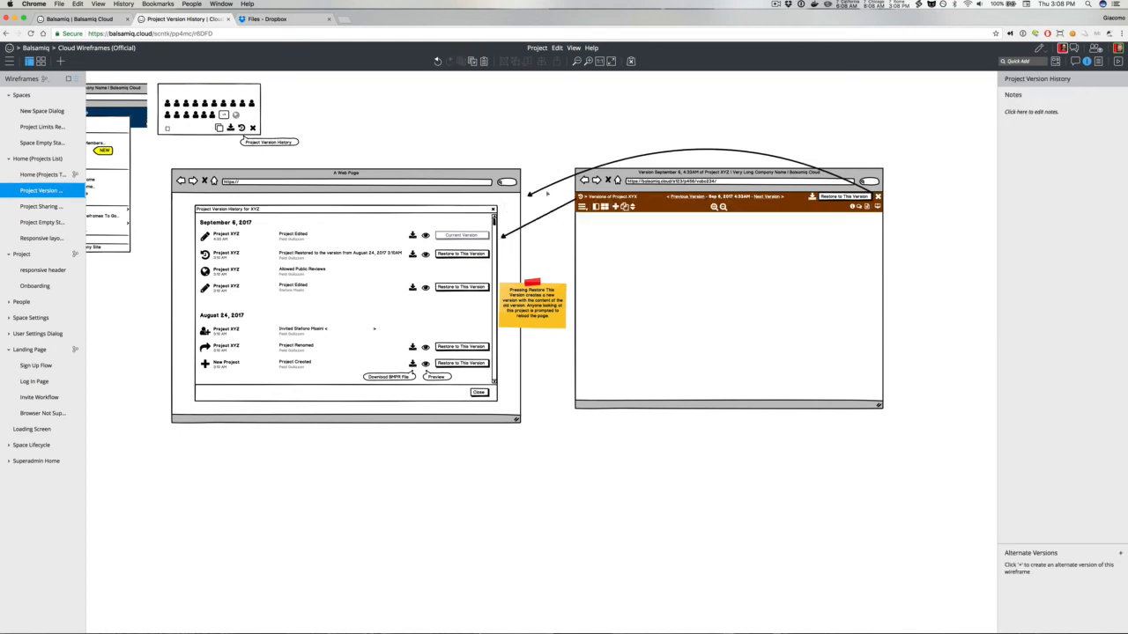
left_click(547, 193)
left_click(547, 213, "shift")
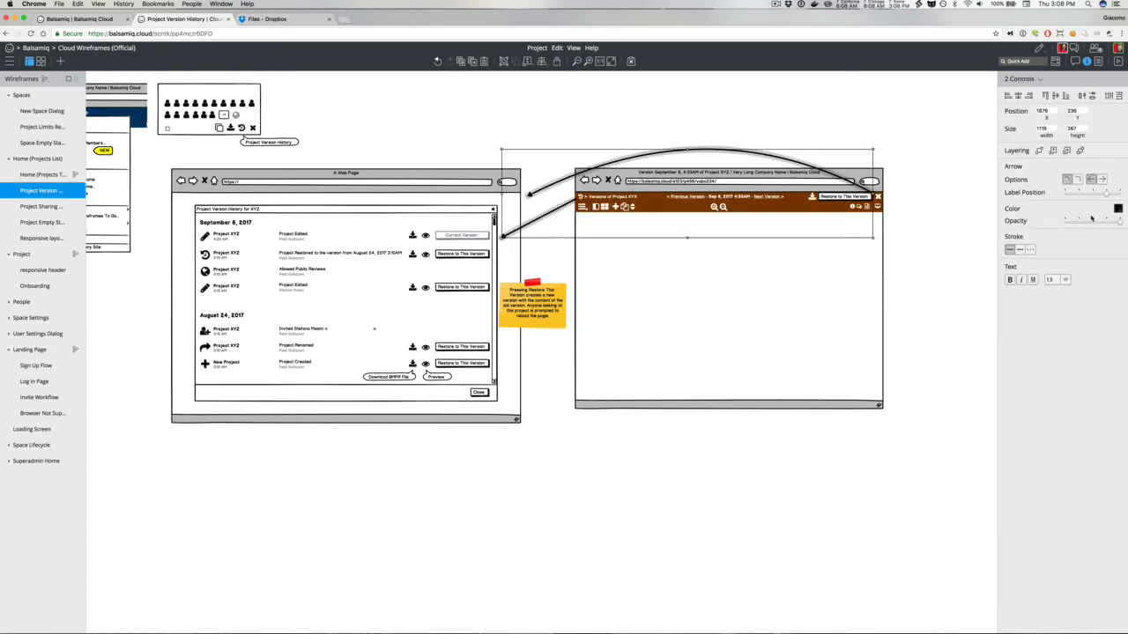
left_click(1117, 209)
left_click(1106, 239)
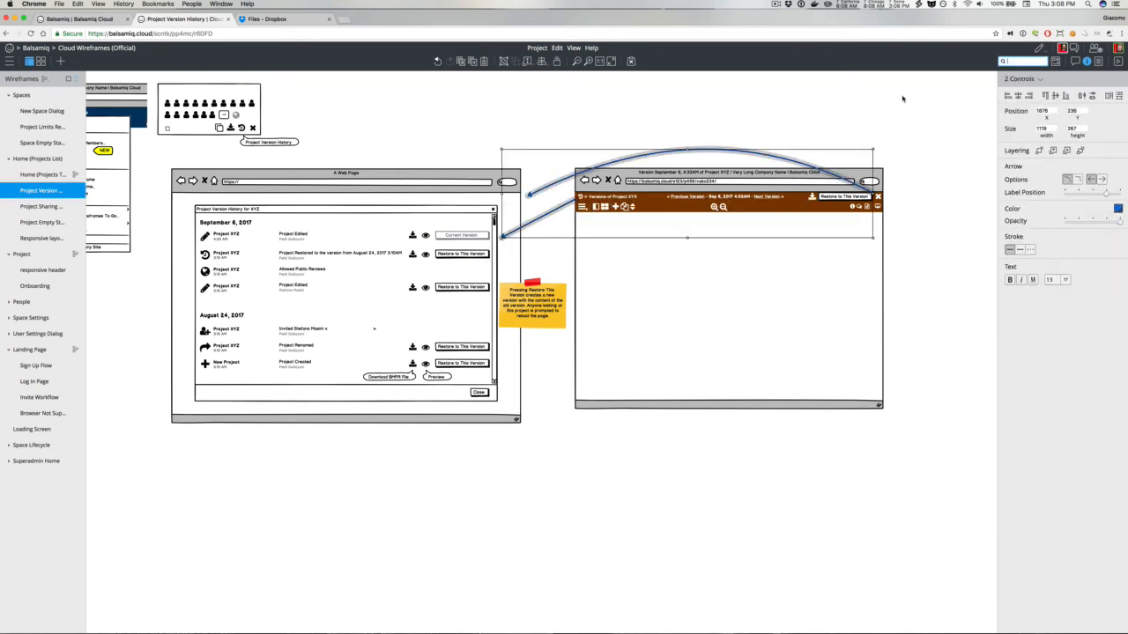
left_click(902, 99)
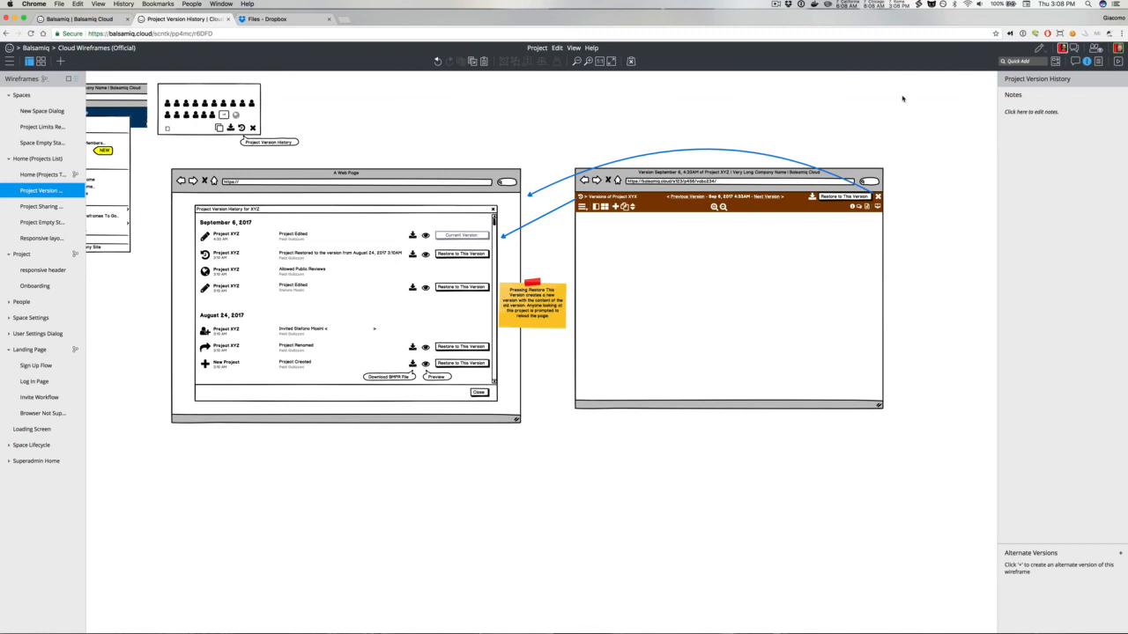
Step: Select both zoom icons and shift them slightly to the right on the header bar
left_click(732, 201)
left_click(722, 208)
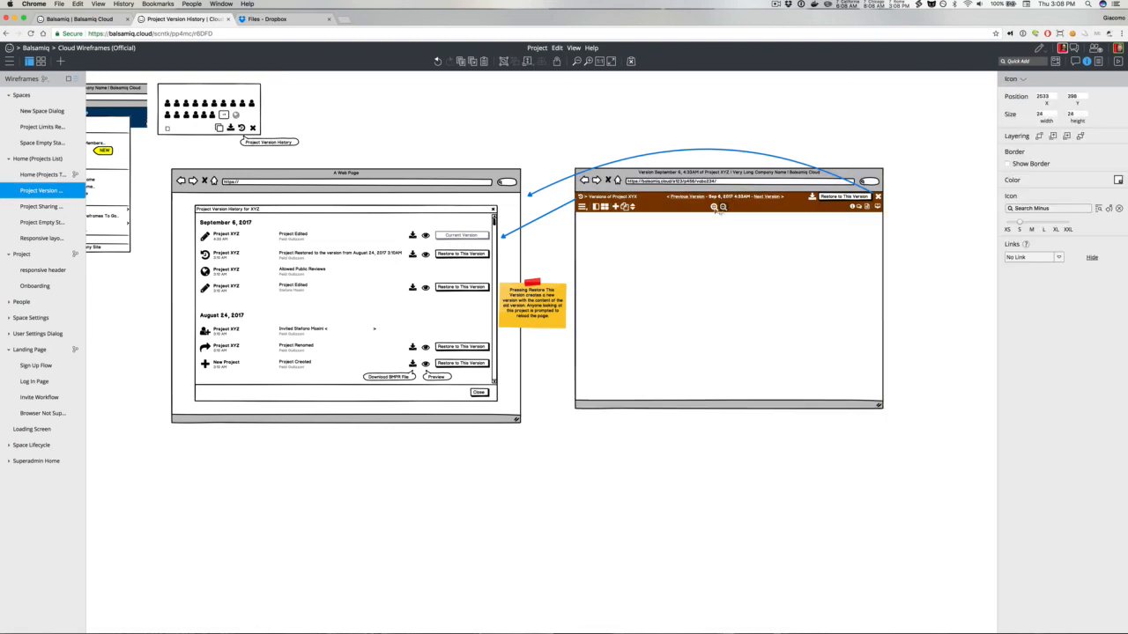
left_click(715, 207, "shift")
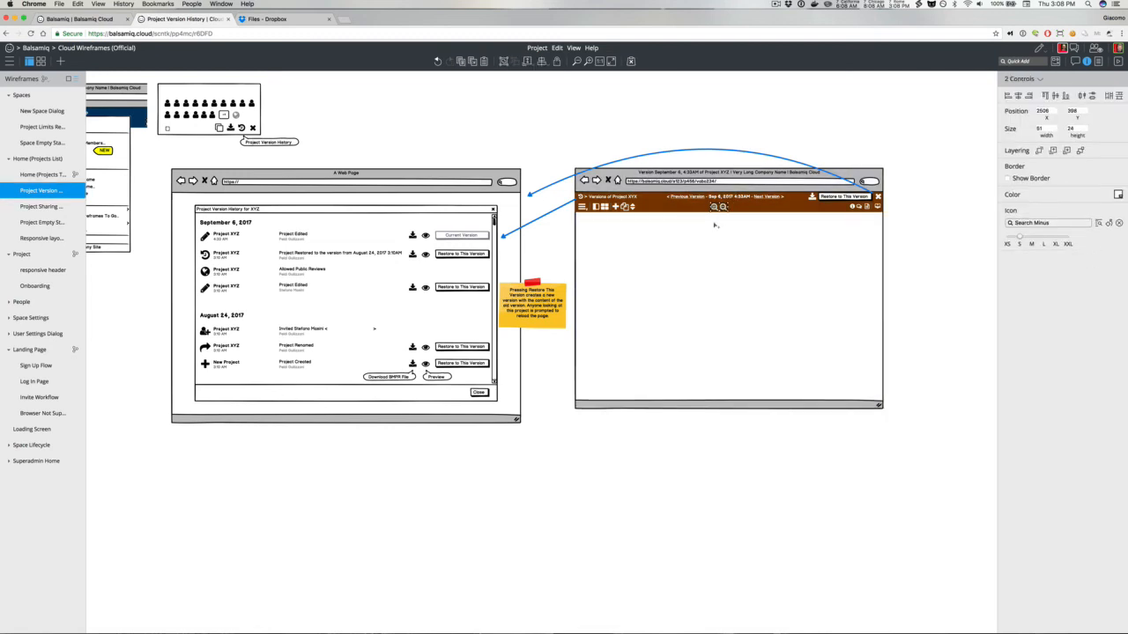
double_click(714, 225)
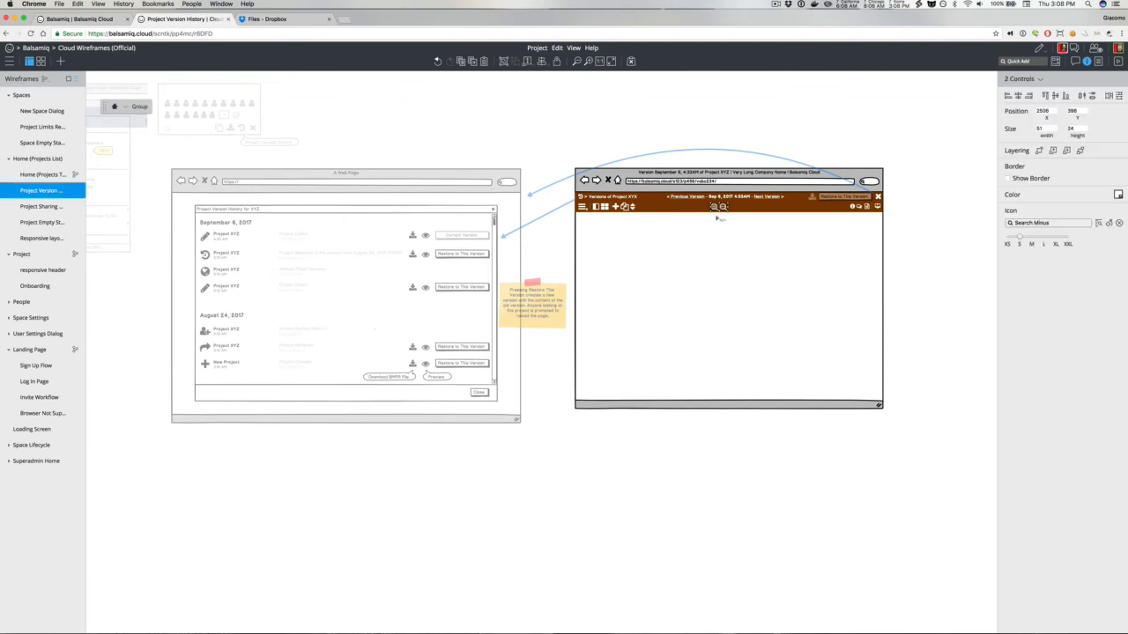
left_click_drag(721, 209, 728, 207)
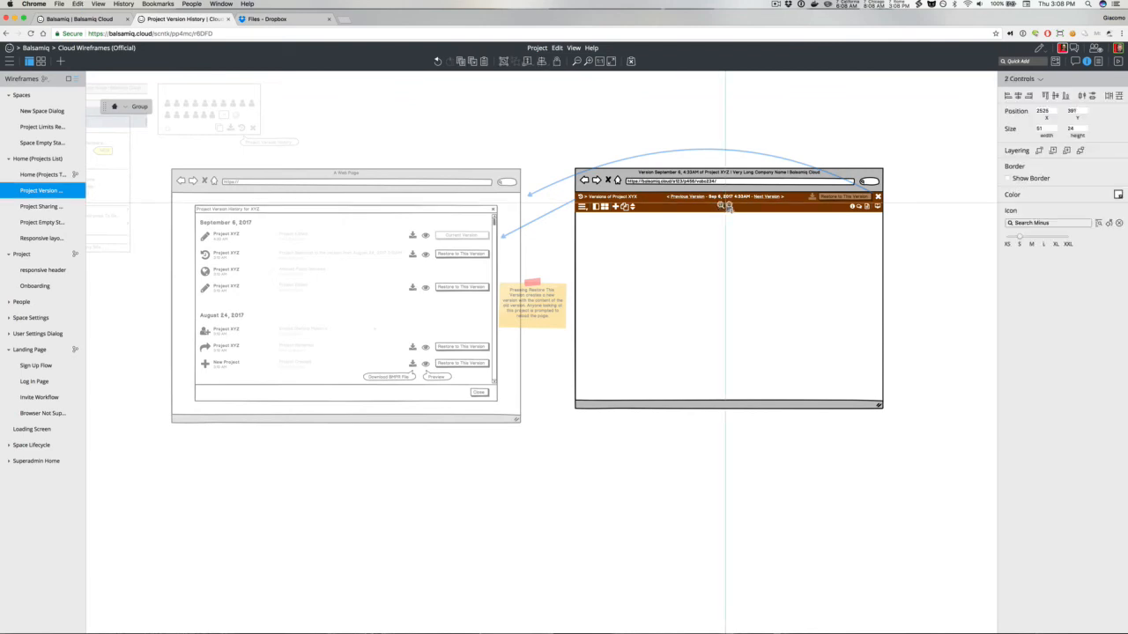
Step: Add a rectangle as a sidebar along the preview page's left edge, remove its border and give it a light fill
left_click(699, 122)
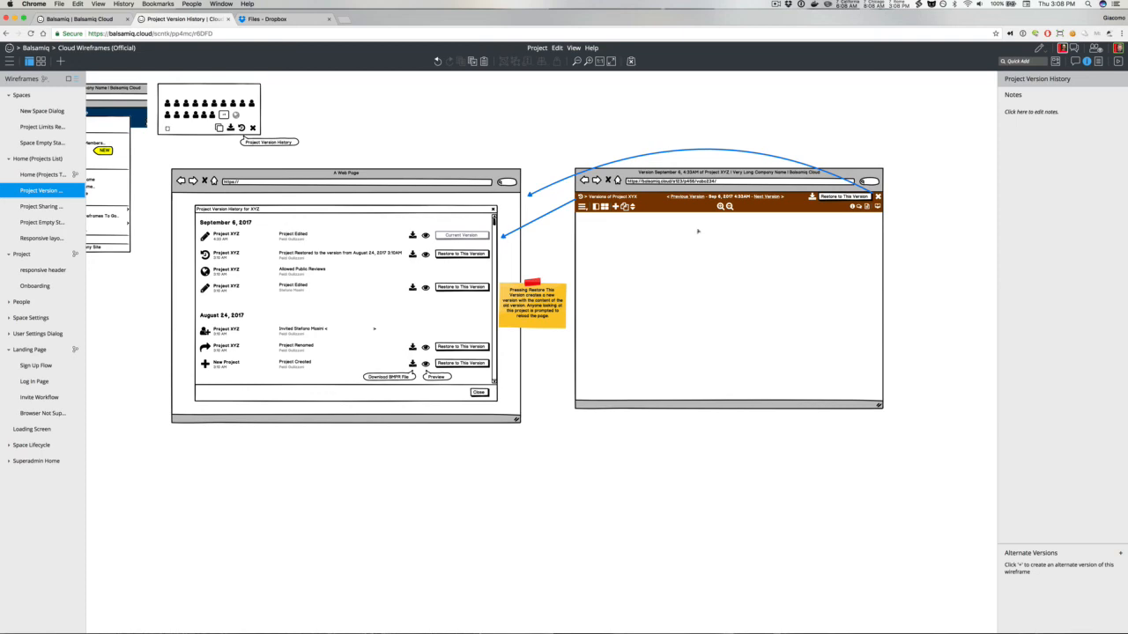
key("/")
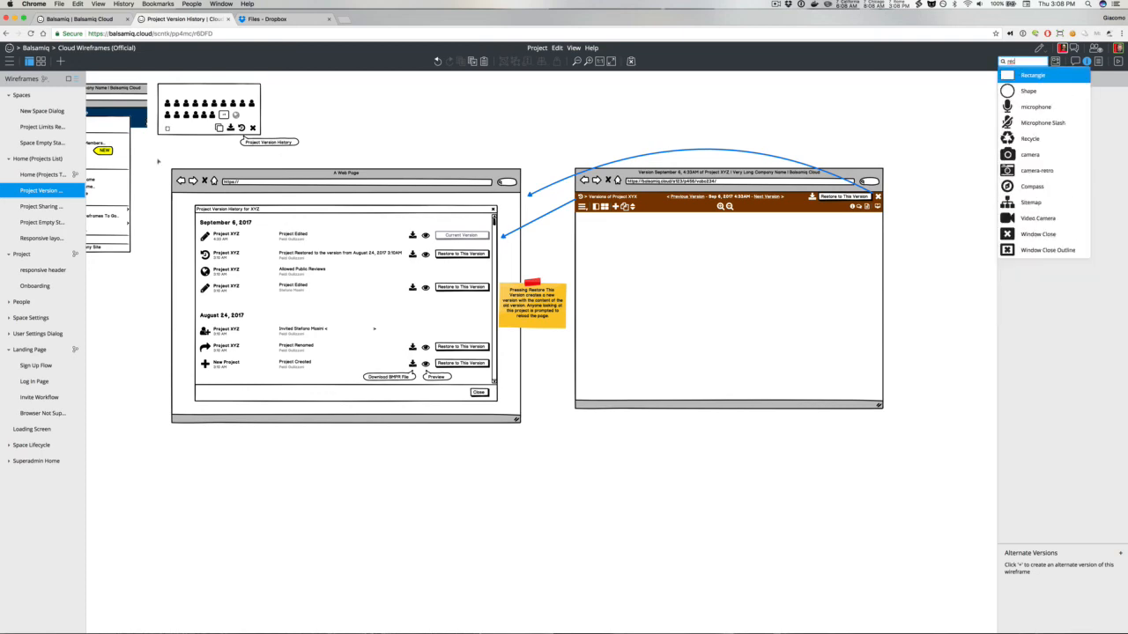
key("Return")
left_click_drag(112, 112, 634, 401)
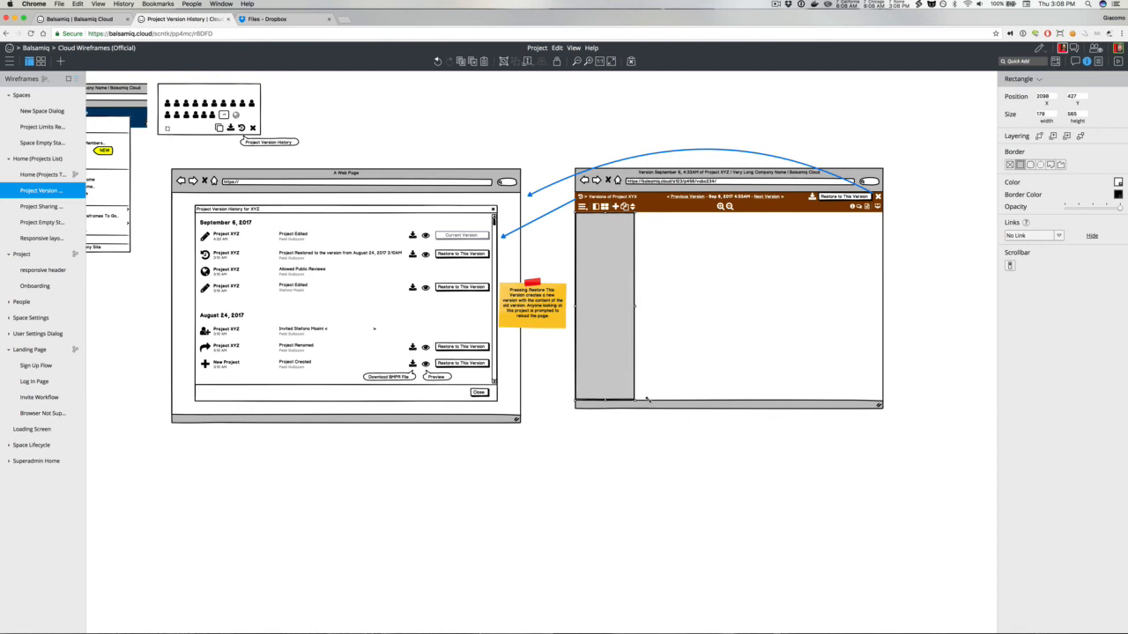
left_click(1009, 165)
left_click(1118, 182)
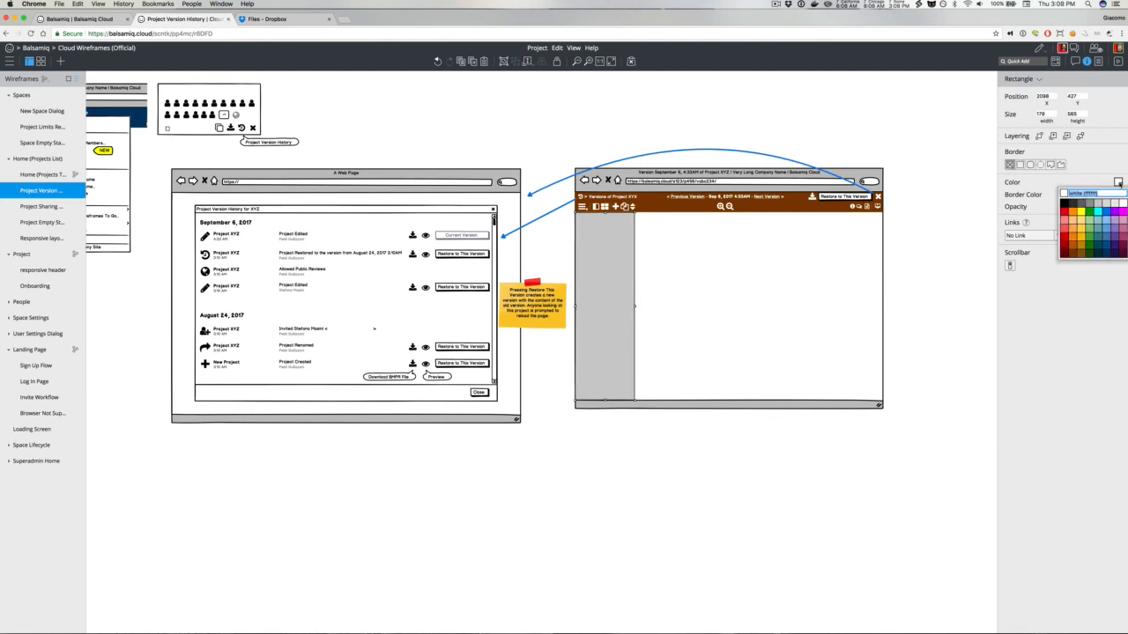
left_click(1113, 203)
left_click(607, 141)
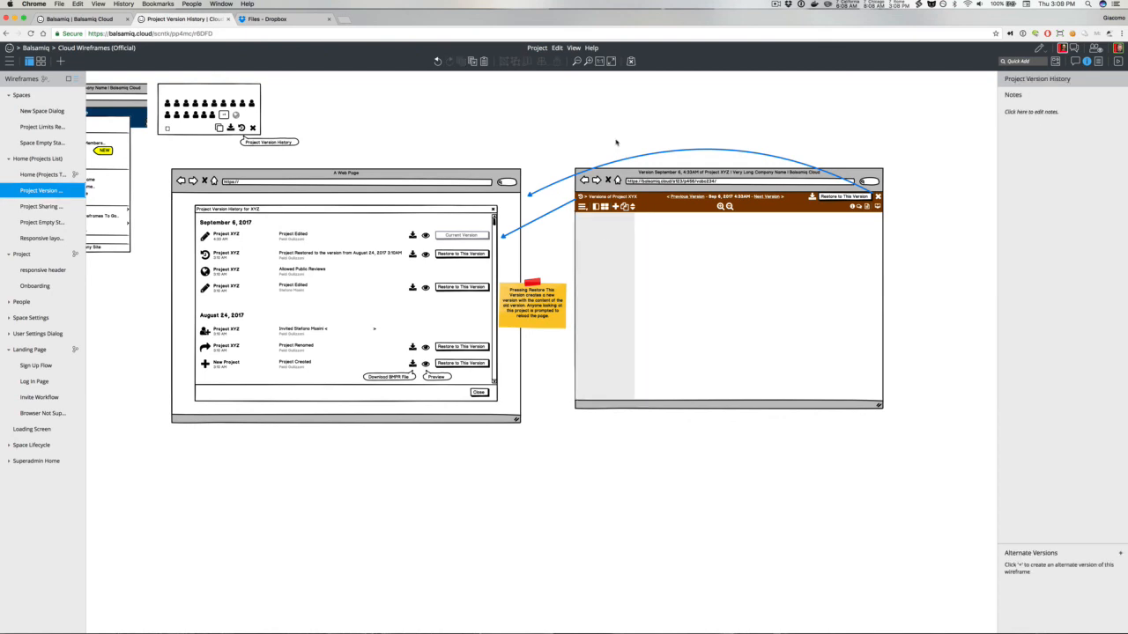
Step: Place a copy of the sidebar rectangle along the preview page's right edge and widen it slightly
left_click(605, 246)
key("shift+Right")
left_click_drag(618, 246, 852, 248)
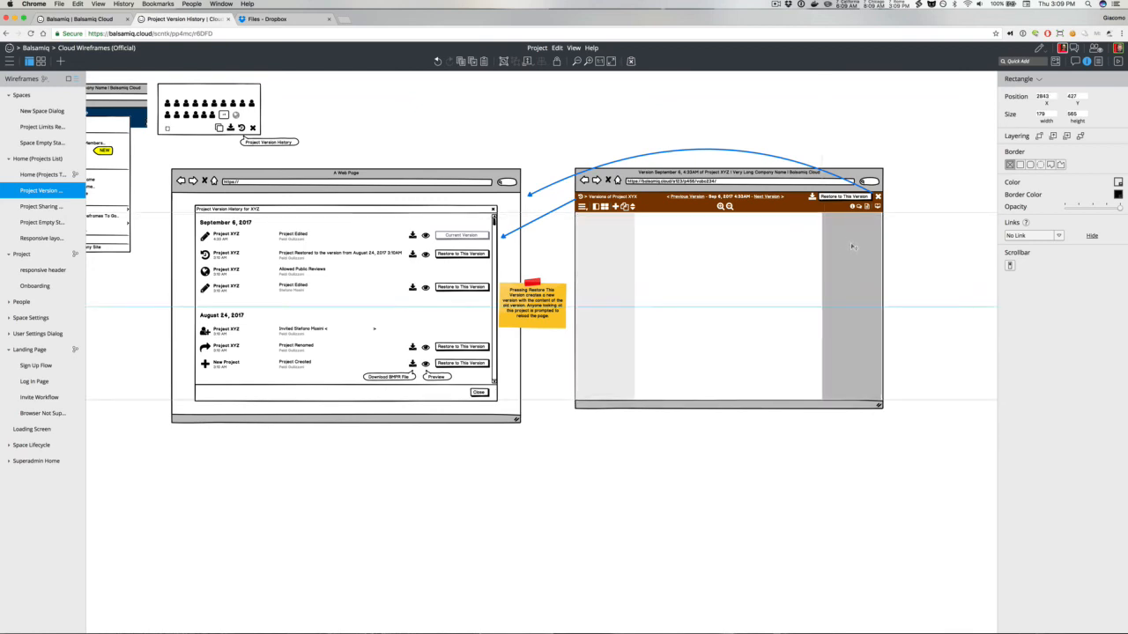
left_click(907, 160)
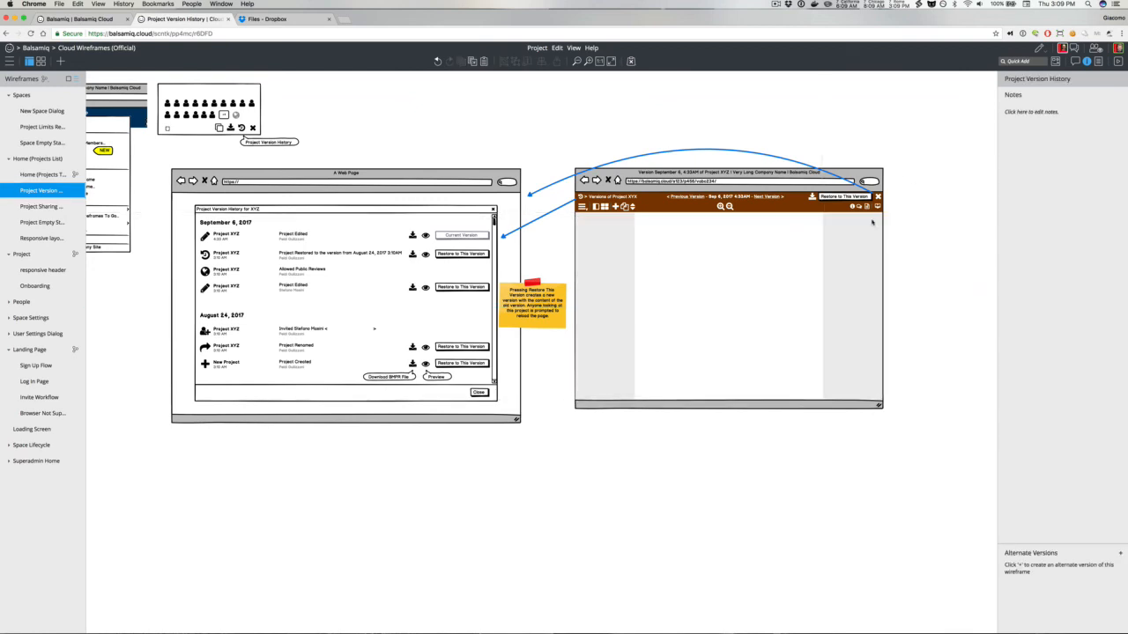
left_click(848, 261)
left_click_drag(821, 302, 807, 303)
left_click(751, 128)
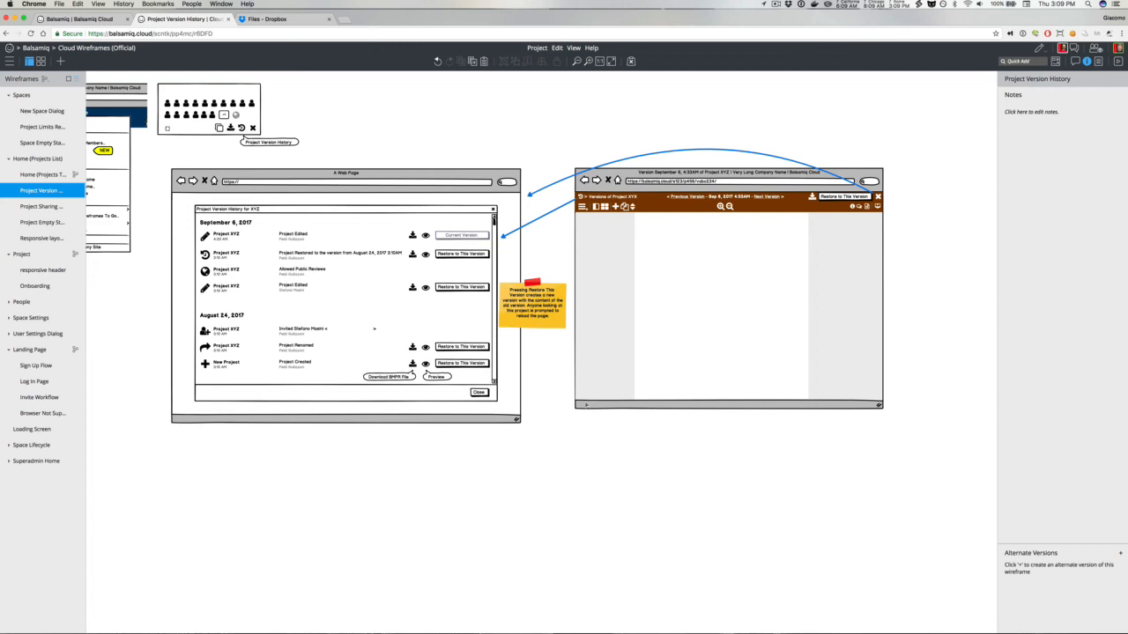
Step: Reposition an arrow so it runs from the Project Version History tooltip down to the dialog's web page frame
scroll(586, 405, "left", 5)
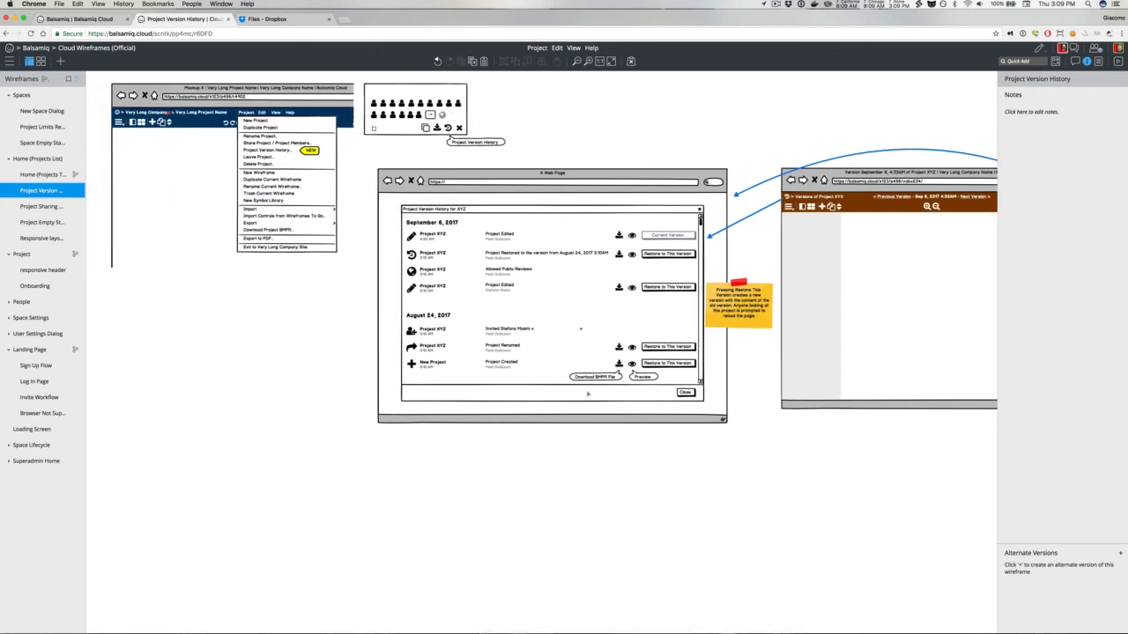
left_click(731, 228)
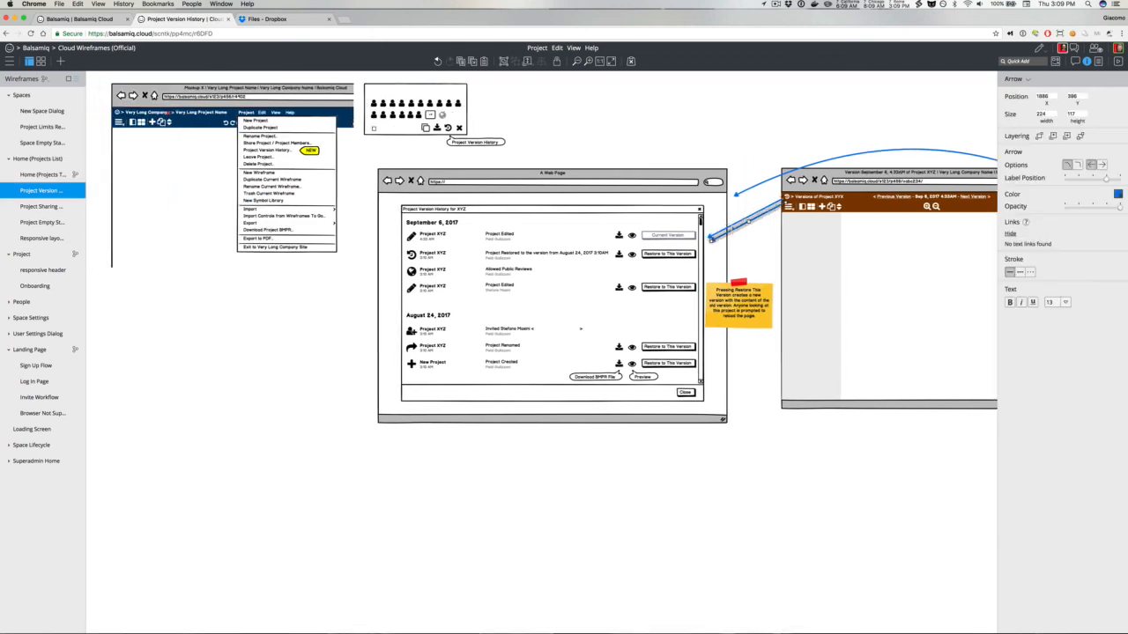
left_click_drag(786, 204, 449, 132)
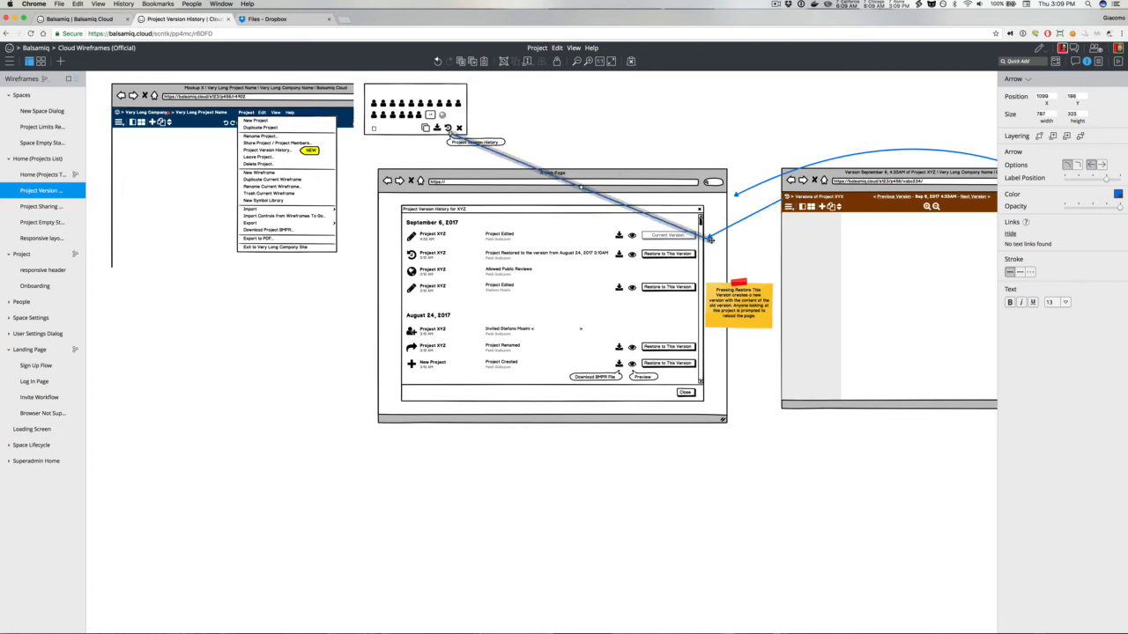
left_click_drag(710, 239, 449, 130)
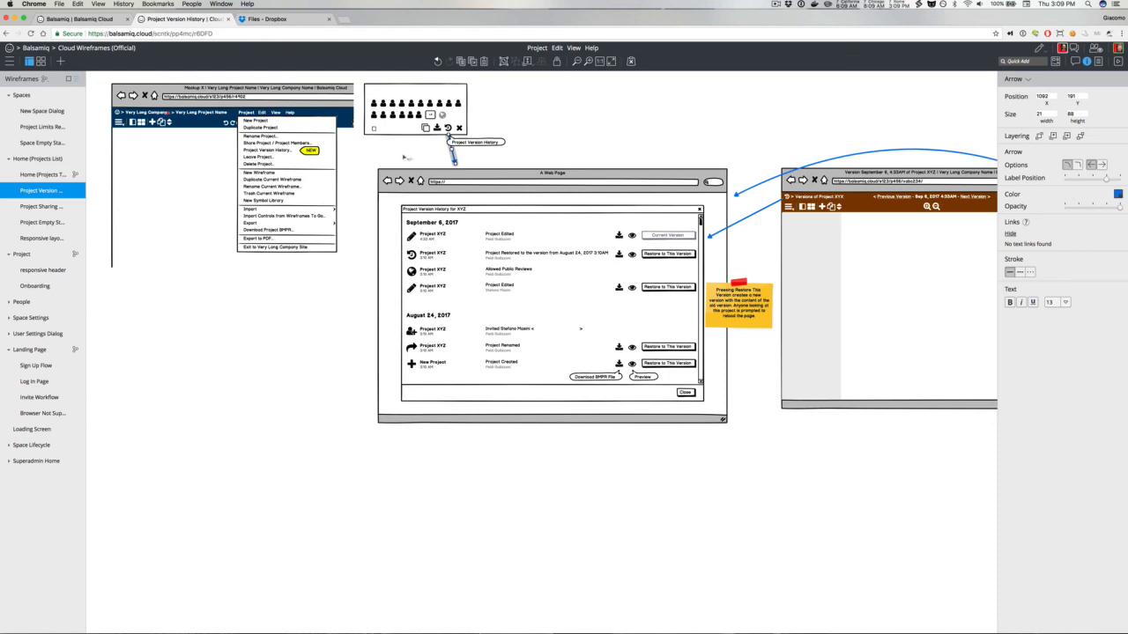
Step: Paste an arrow and connect it from the Project Version History menu item to the web page frame
key("super+v")
left_click_drag(195, 98, 388, 233)
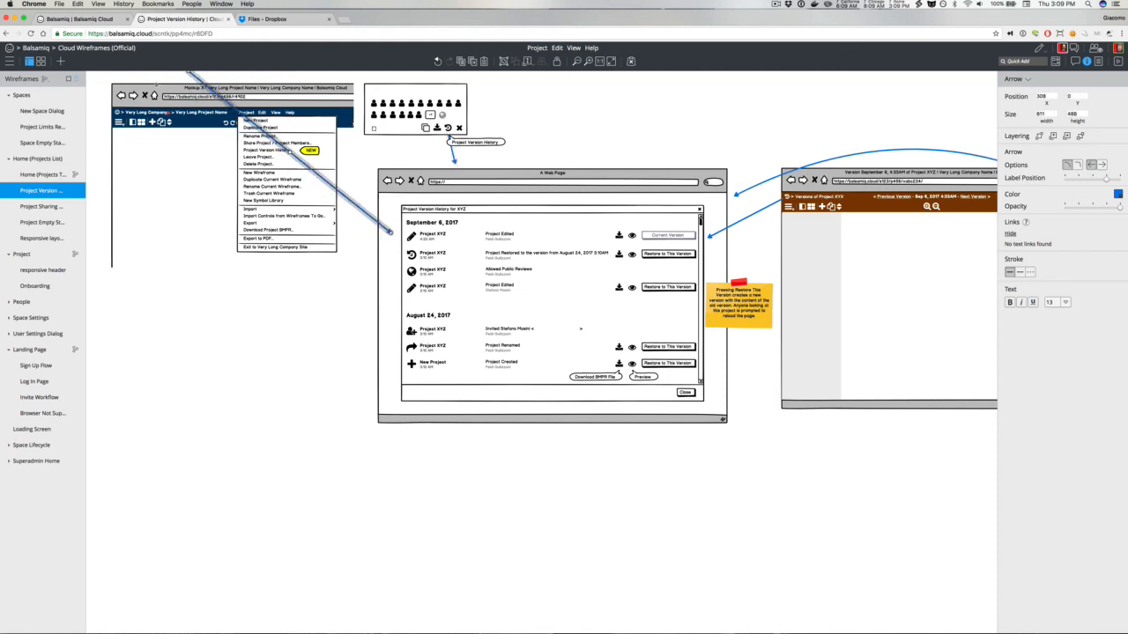
left_click_drag(185, 73, 291, 151)
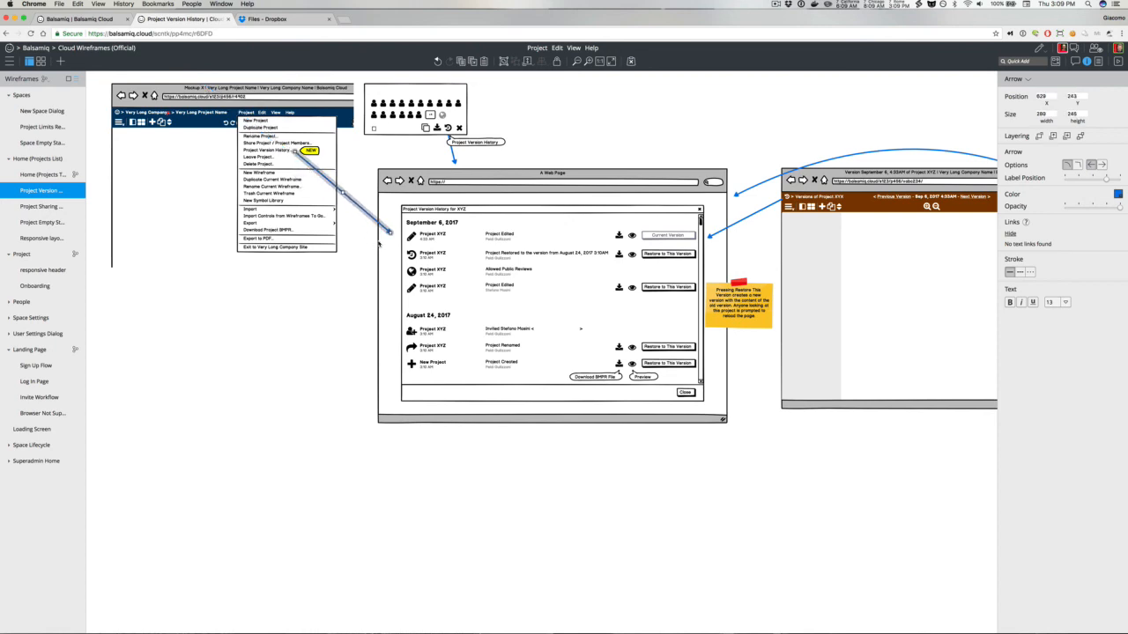
left_click_drag(390, 231, 372, 200)
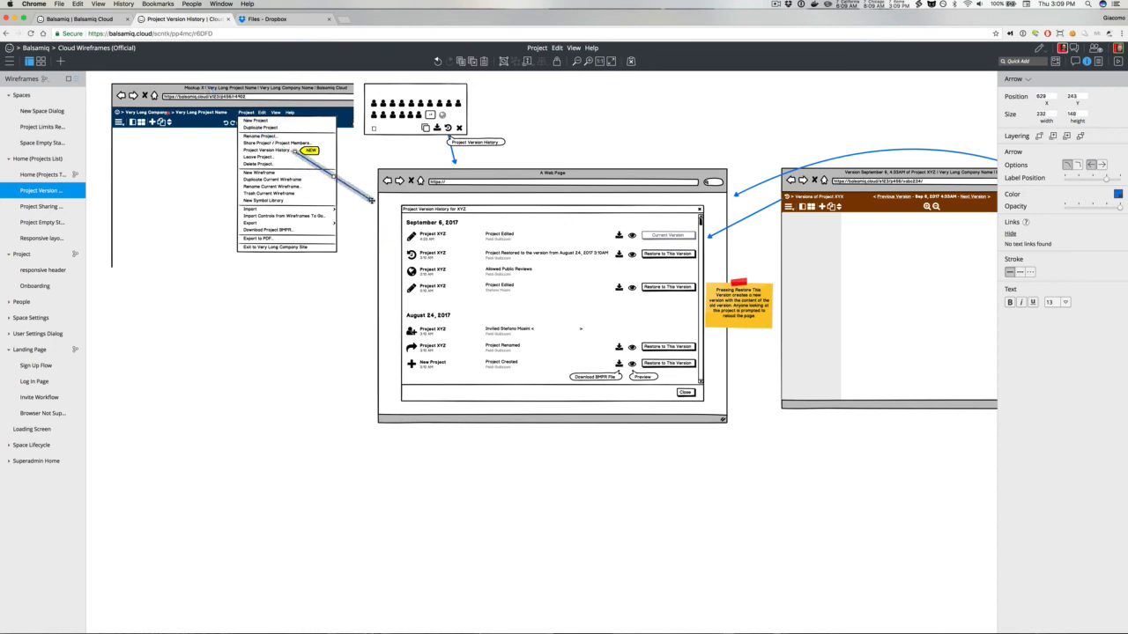
left_click(335, 297)
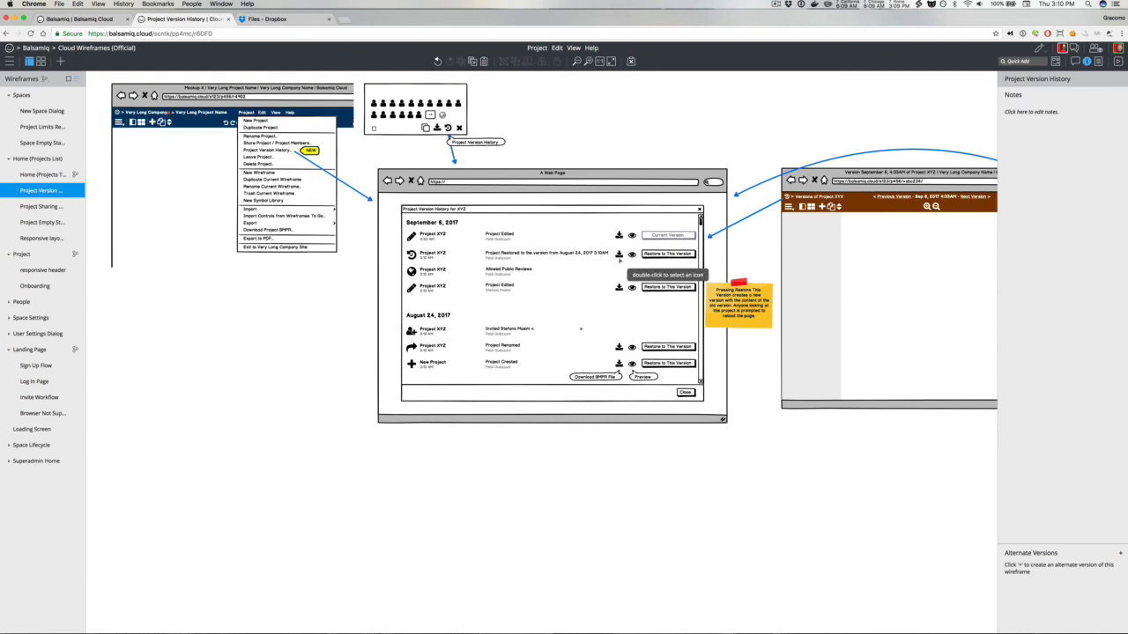
Step: Select the download and preview icons in the version list and nudge them to the left
left_click(653, 254)
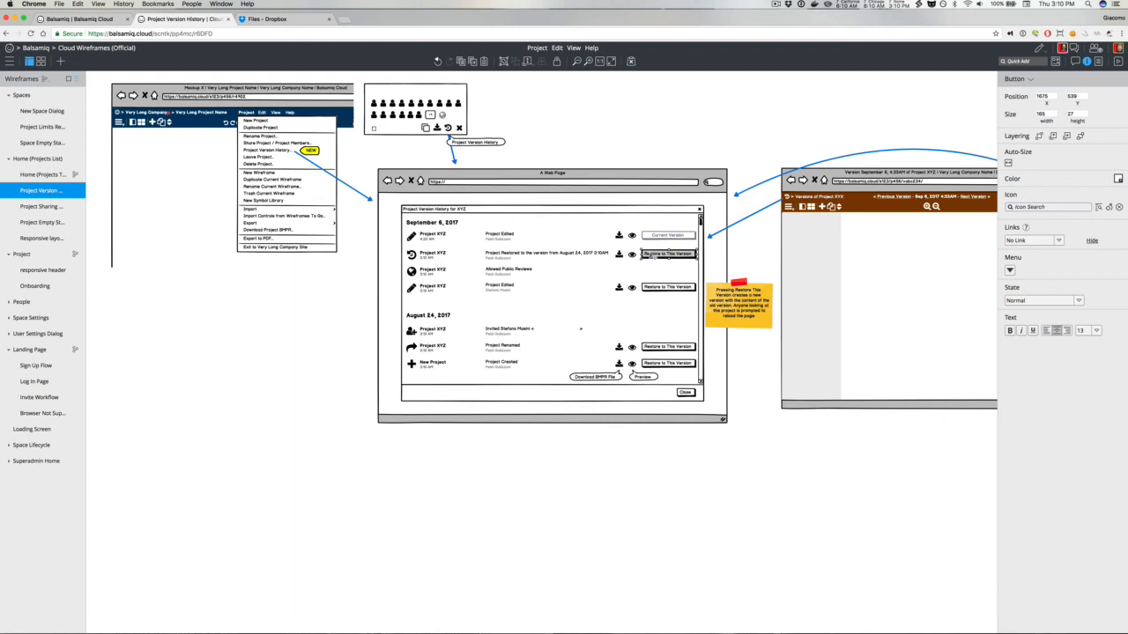
left_click(735, 263)
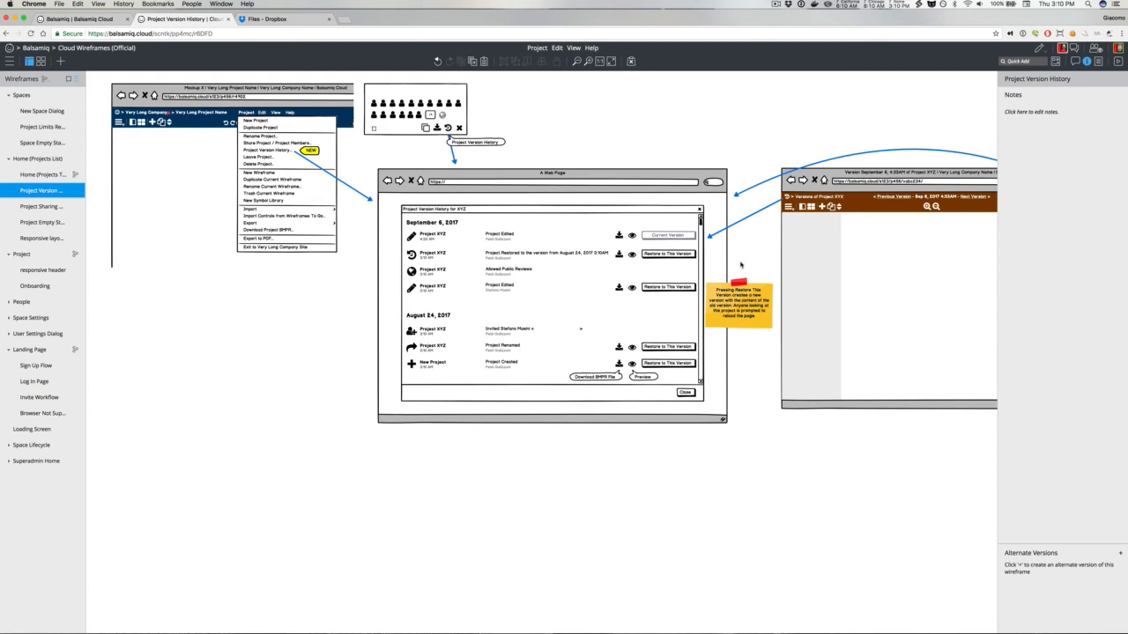
left_click(674, 255)
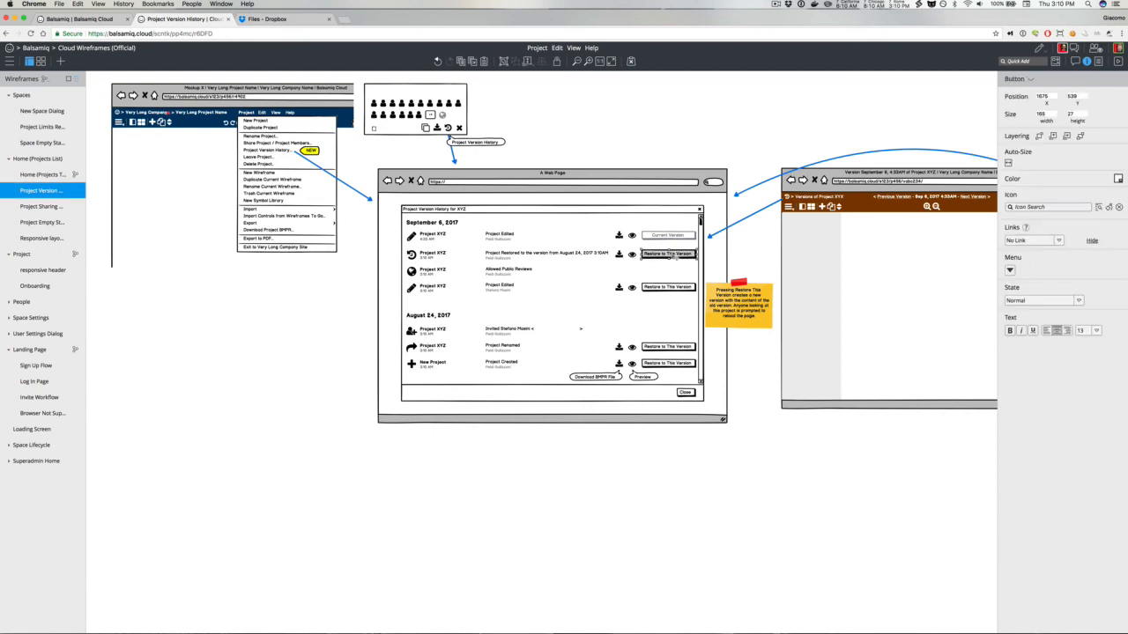
left_click(625, 157)
left_click_drag(606, 142, 642, 398)
key("Left")
key("Left")
key("Left")
key("Left")
key("Left")
key("Left")
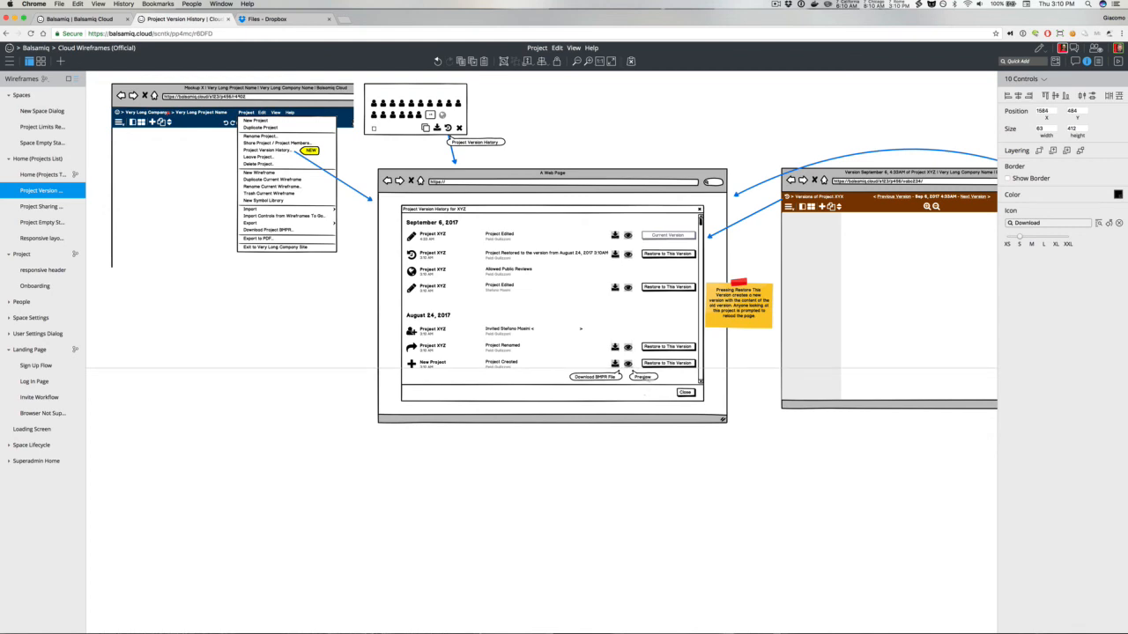
Step: Select the Download BMPR File and Preview buttons and shift them slightly left
left_click(642, 377)
left_click(599, 377, "shift")
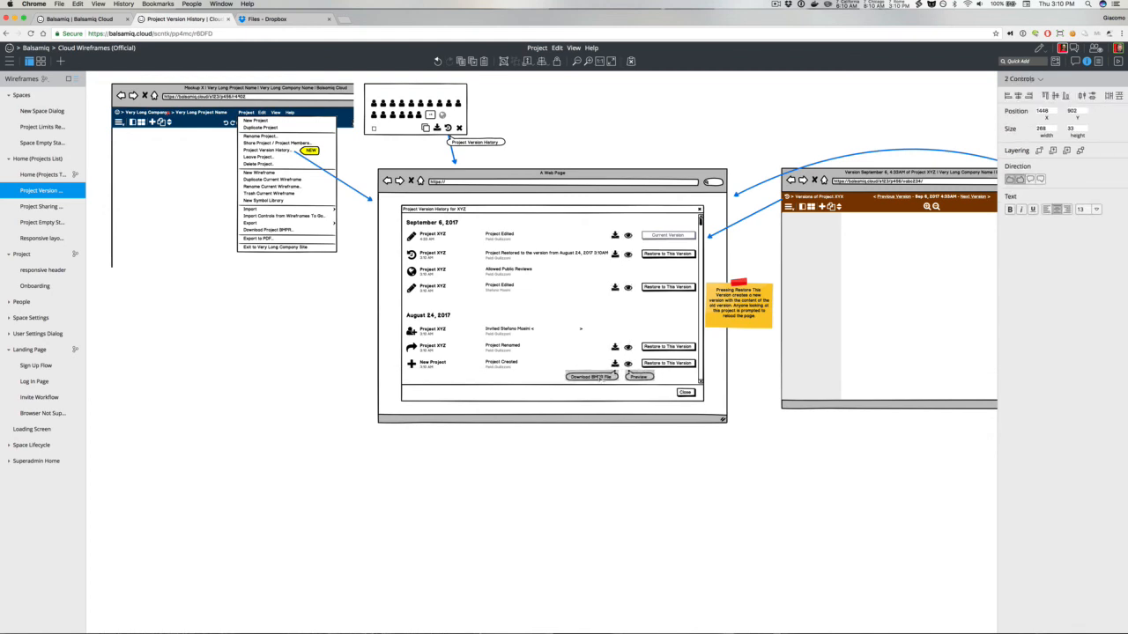
left_click(616, 148)
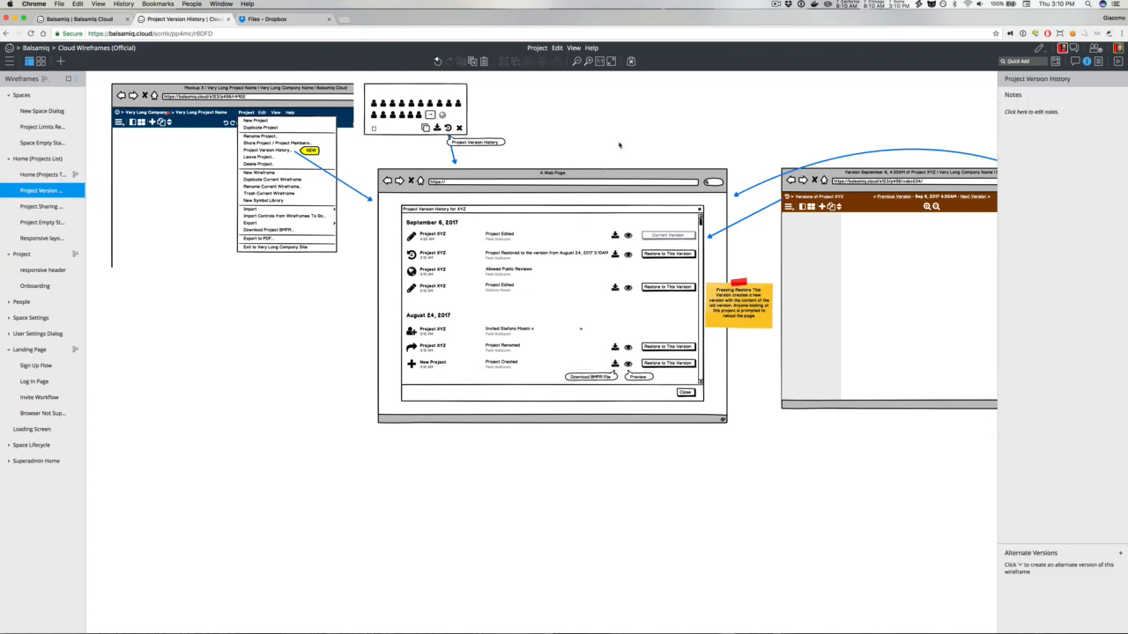
Step: Add a duplicate icon through Quick Add, make it small and place it beside the first row's eye icon
type("di")
key("BackSpace")
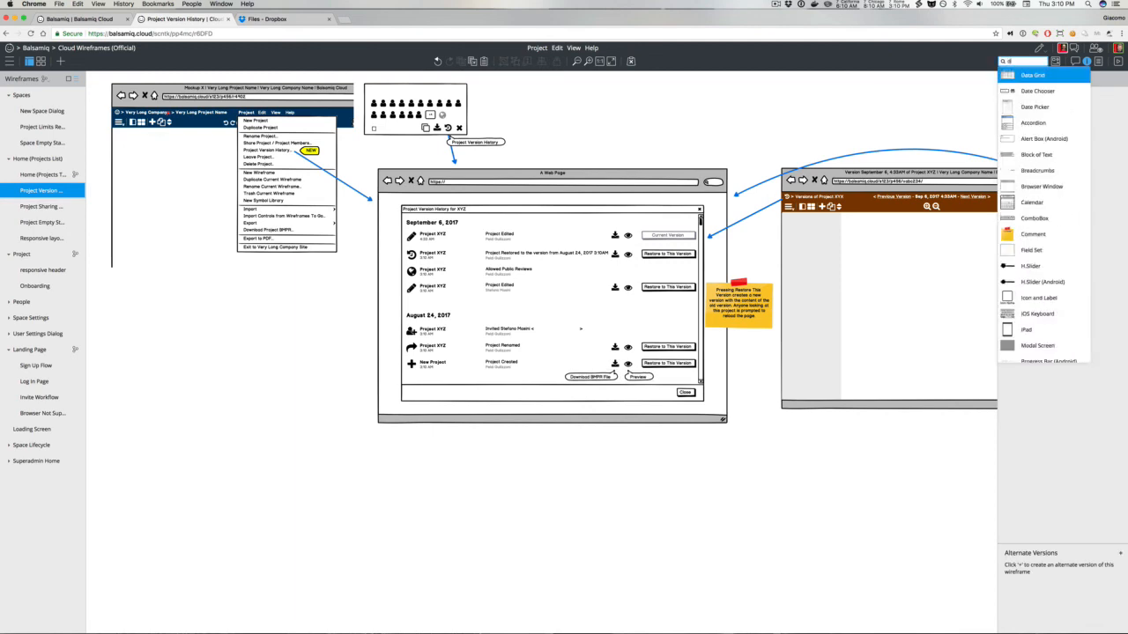
type("upl")
key("Return")
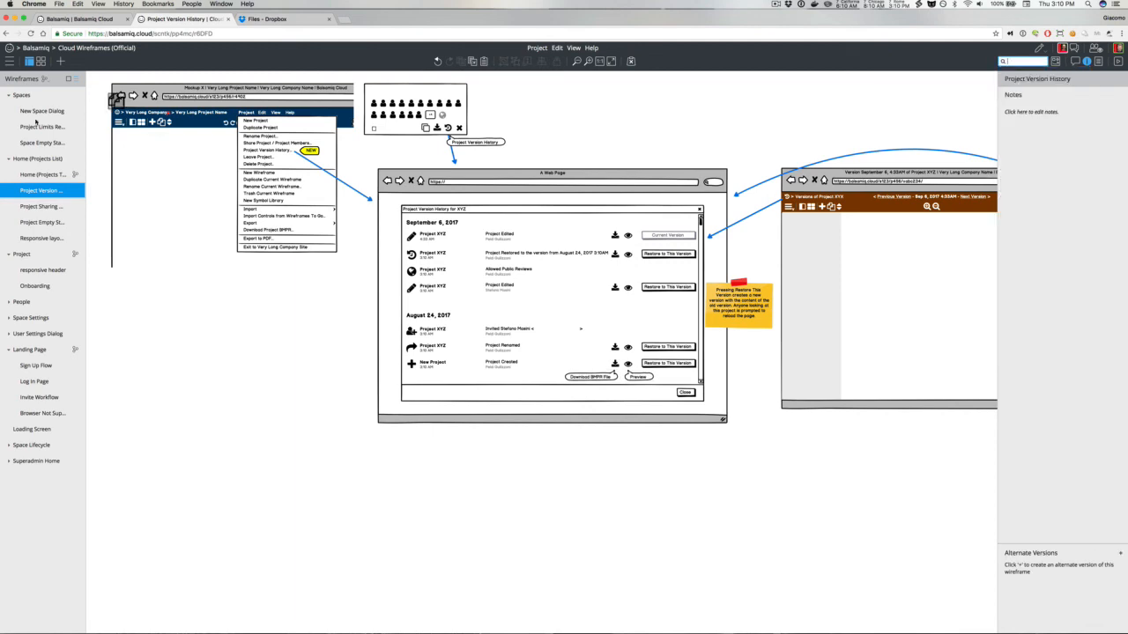
left_click_drag(598, 222, 638, 240)
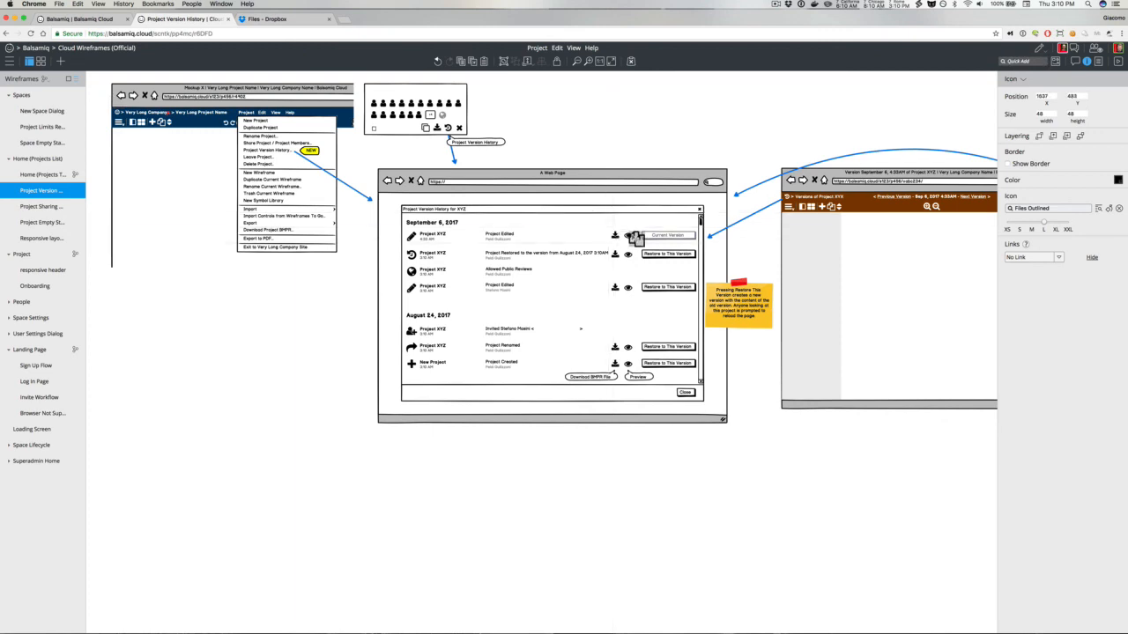
left_click(1020, 228)
left_click_drag(629, 237, 636, 236)
Step: Copy the duplicate icon onto each version row next to its eye icon
left_click_drag(614, 151, 635, 402)
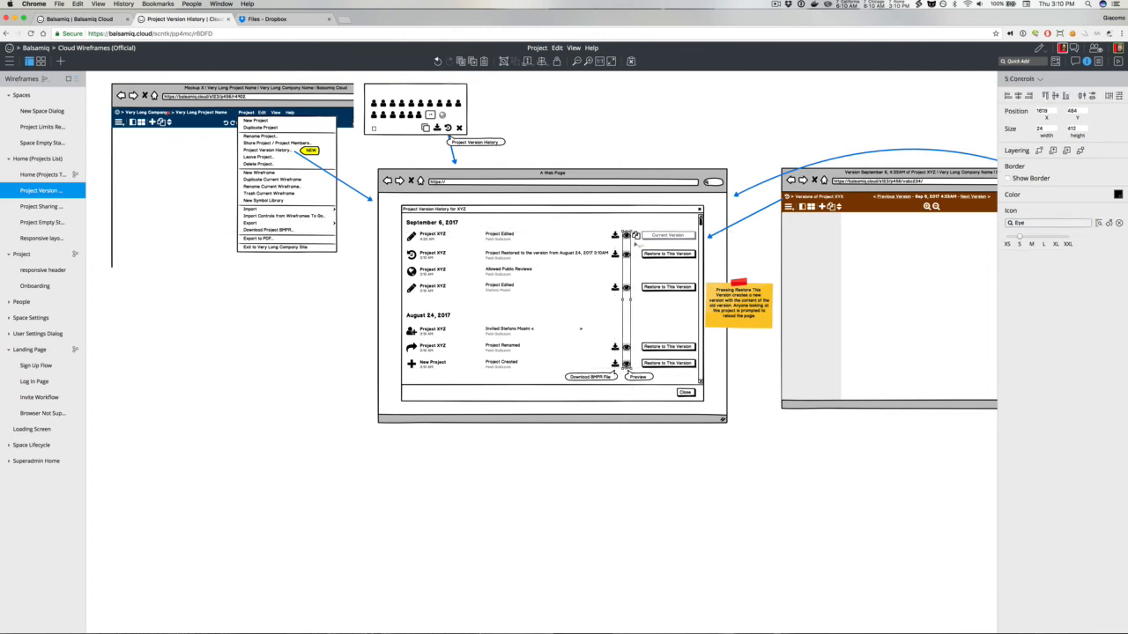
left_click(636, 236)
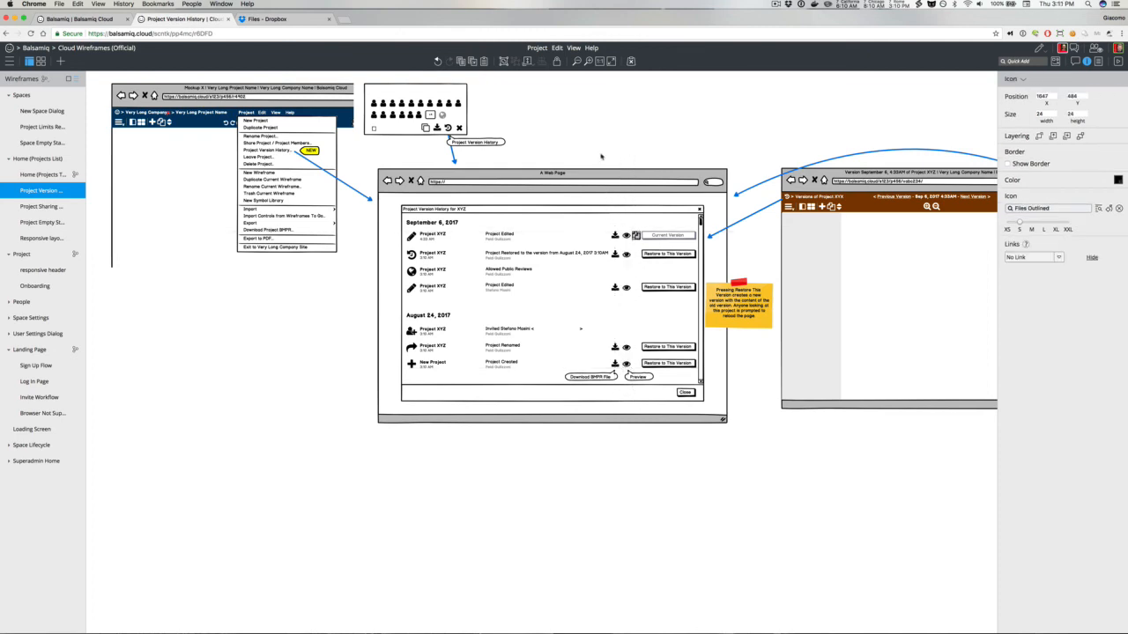
left_click_drag(616, 156, 634, 394)
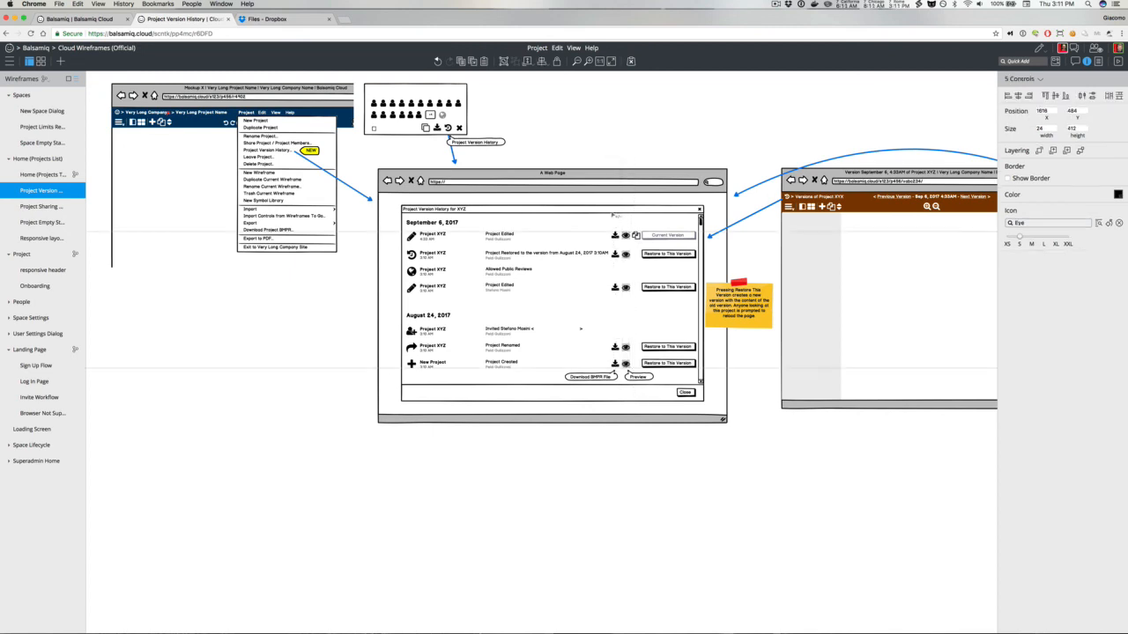
left_click(636, 236)
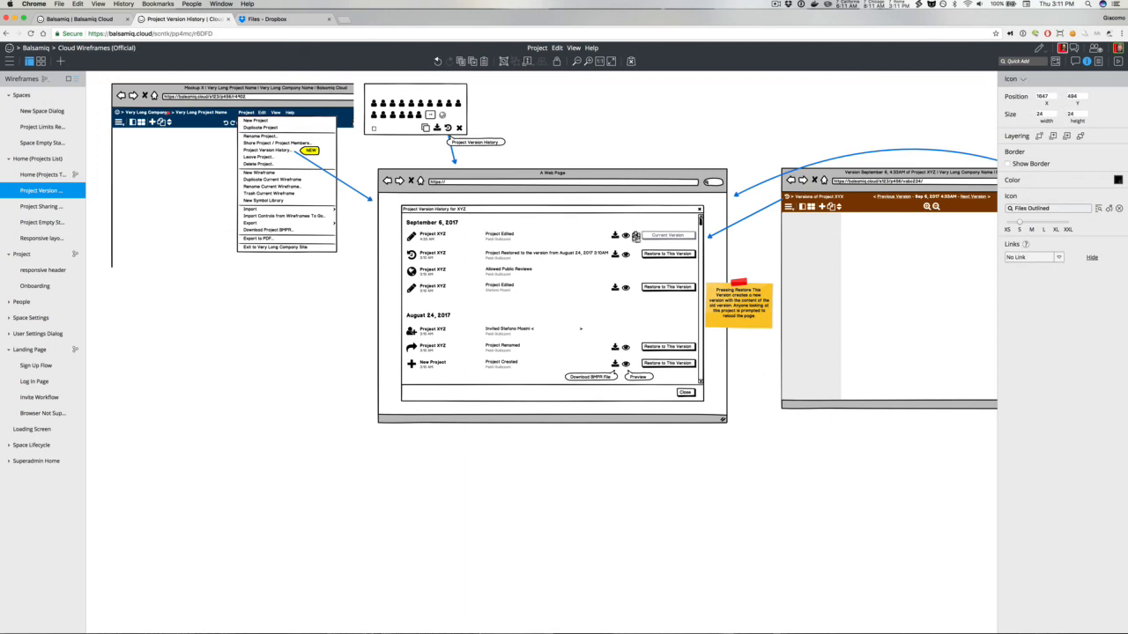
left_click_drag(636, 236, 635, 363)
Step: Nudge the New Project row's Restore to This Version button down slightly
left_click(658, 367)
left_click(659, 364)
key("Down")
key("Down")
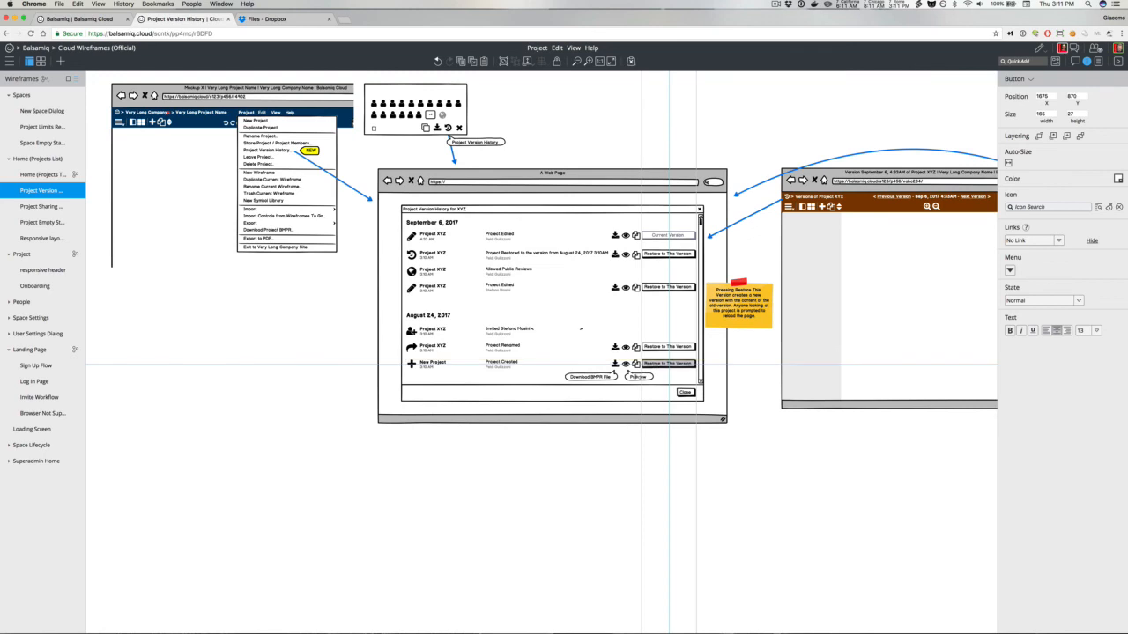
Step: Place a copy of the Preview tooltip beside the duplicate icon near the Project Renamed row
left_click(637, 377)
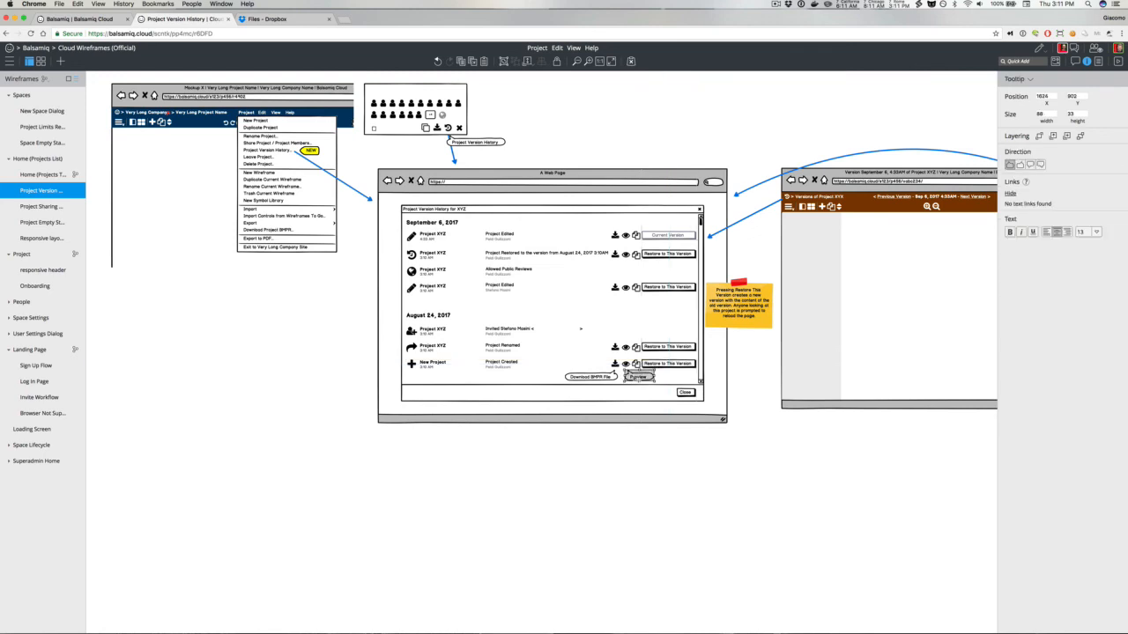
left_click(1029, 166)
left_click_drag(637, 377, 634, 336)
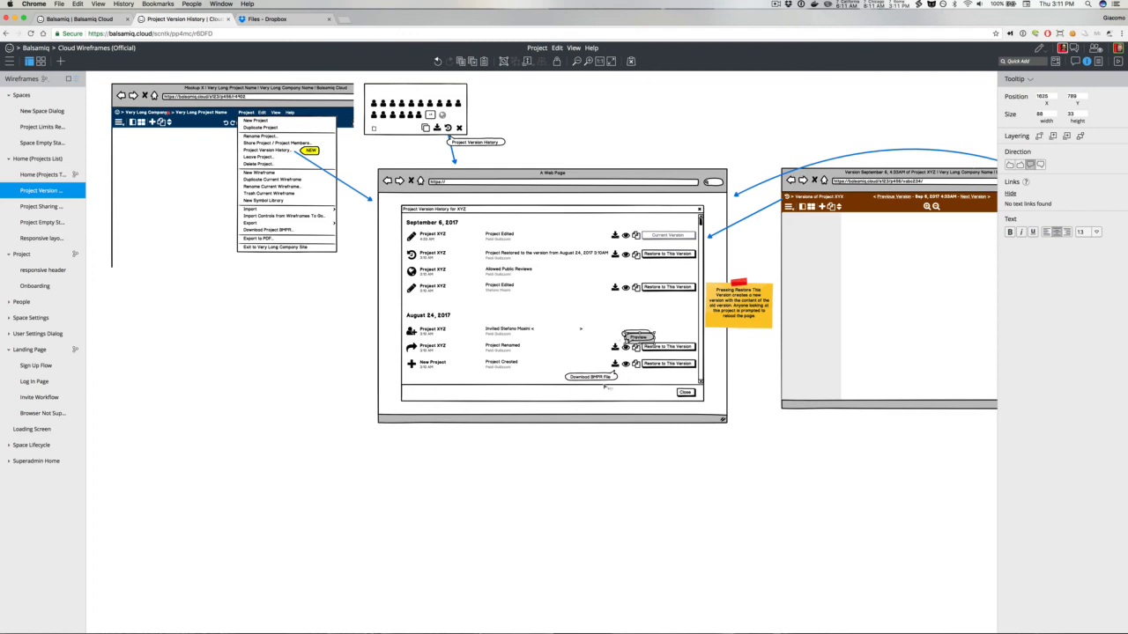
Step: Set the tooltip to point top-left and relabel it Duplicate as new project
left_click(1009, 166)
key("Return")
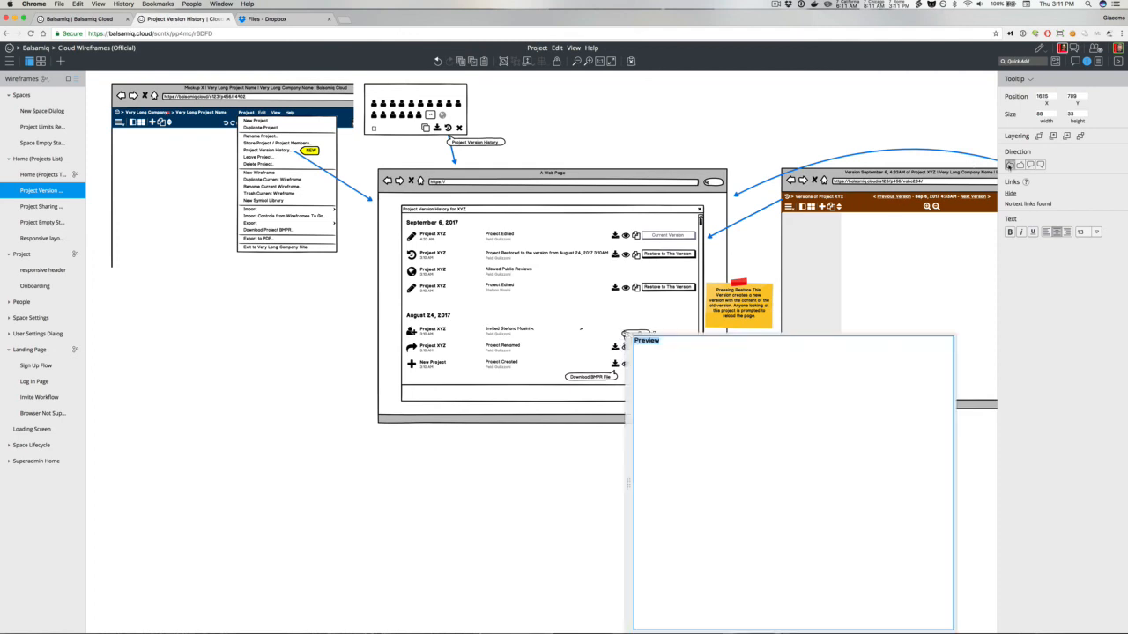
type("Create a new p")
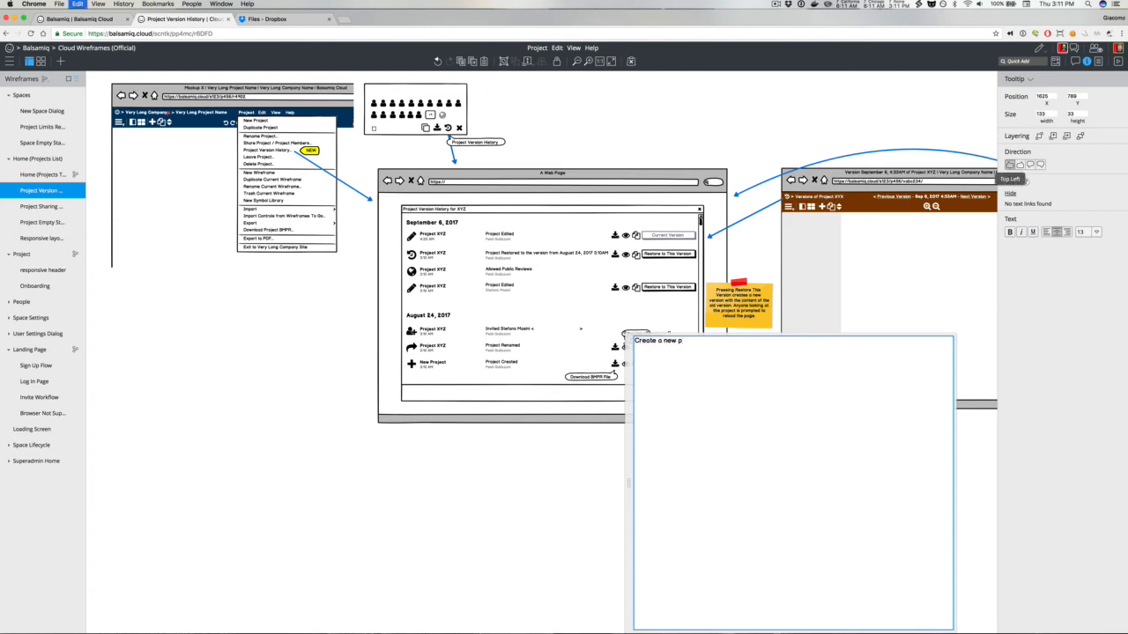
key("super+a")
type("Duplicate as new project")
left_click(543, 507)
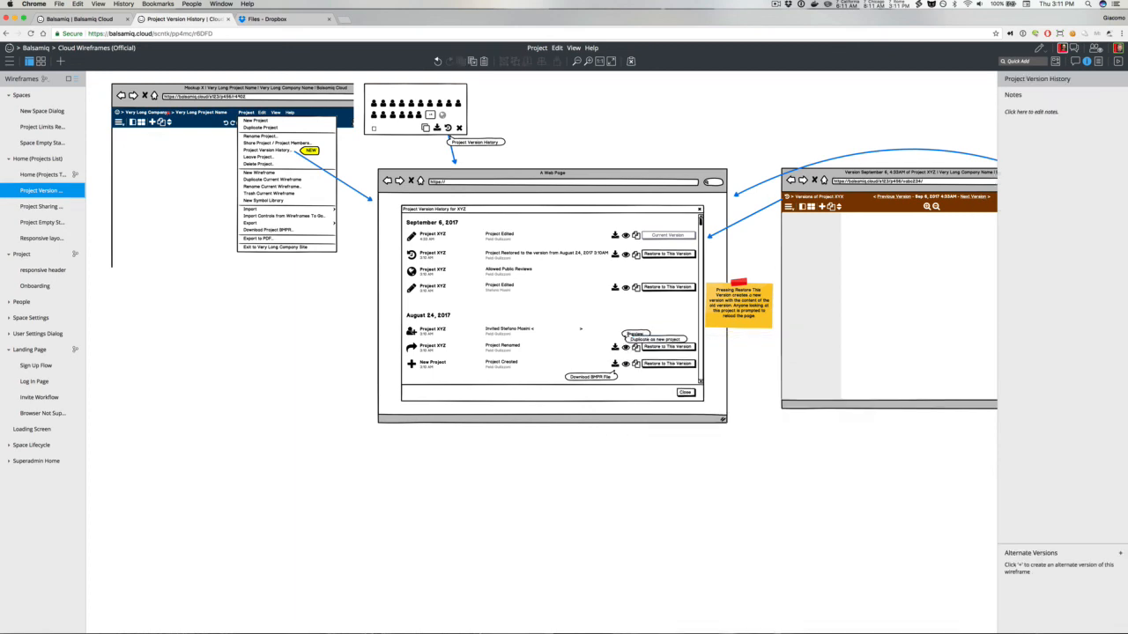
Step: Move the Duplicate as new project tooltip down beside the New Project row's duplicate icon
left_click_drag(639, 340, 643, 377)
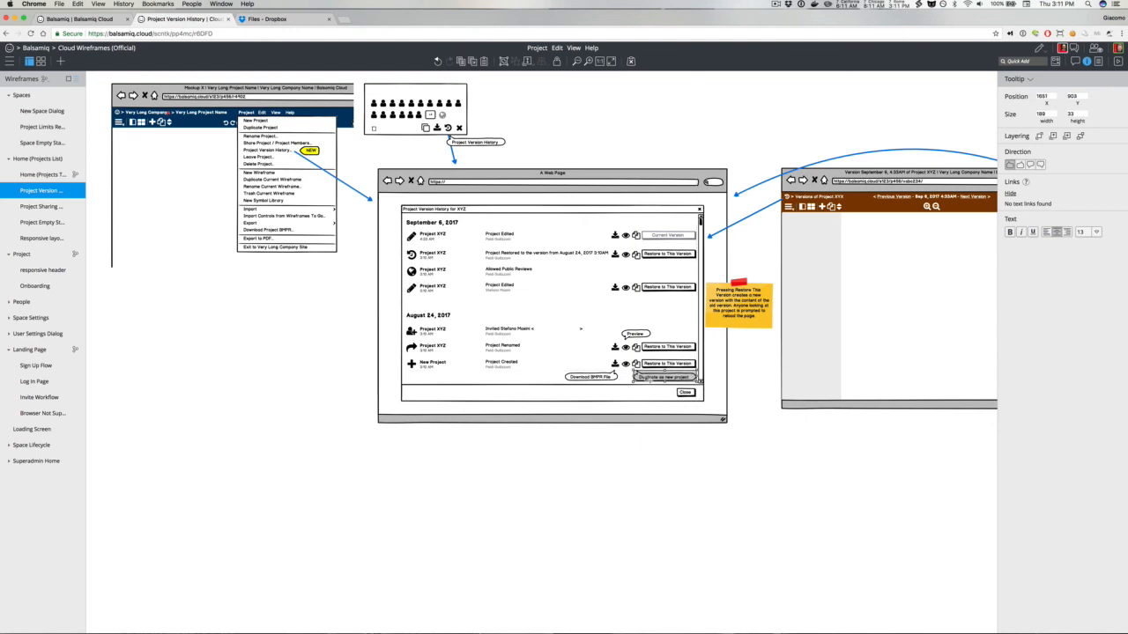
left_click(659, 366)
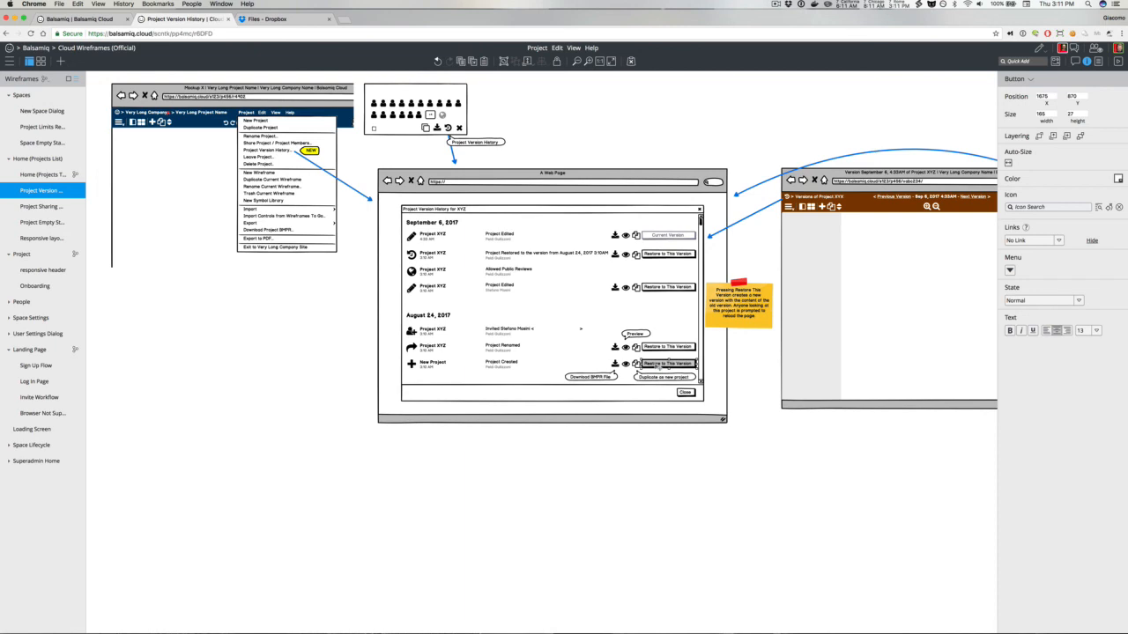
left_click(650, 432)
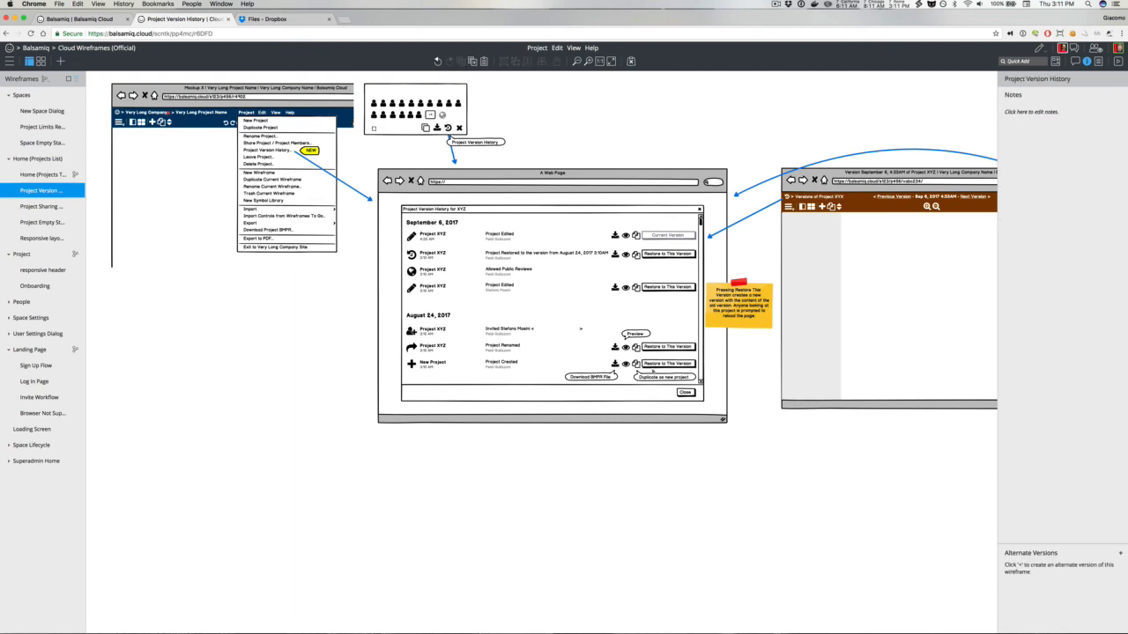
Step: Link the Preview tooltip to the version preview page with an arrow, moving the yellow note down out of its way
left_click(729, 227)
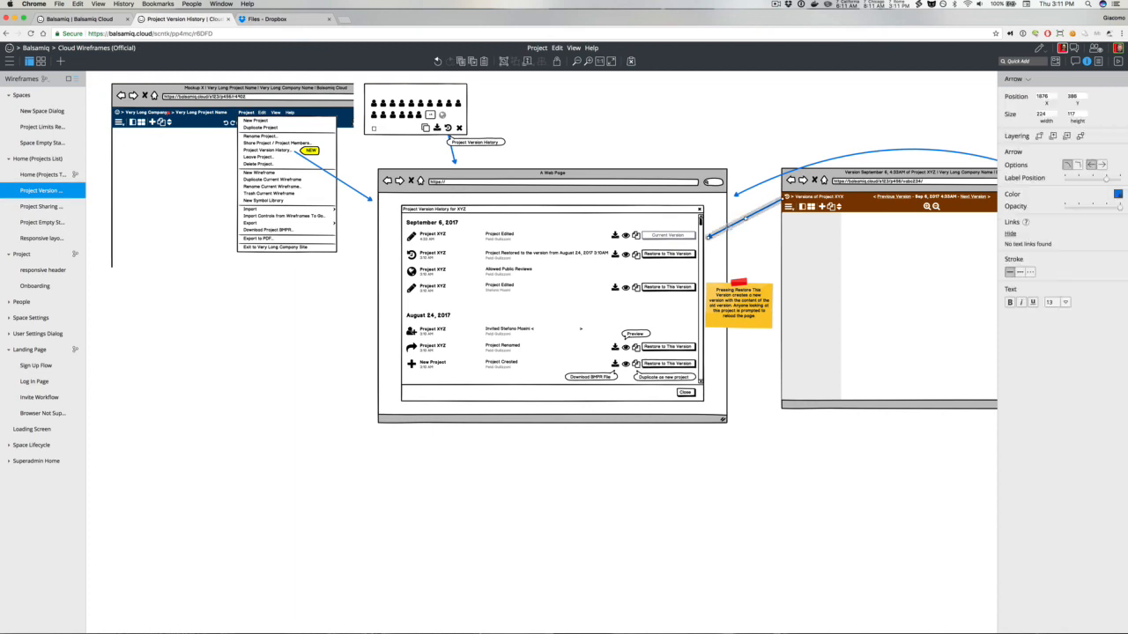
left_click_drag(787, 204, 629, 343)
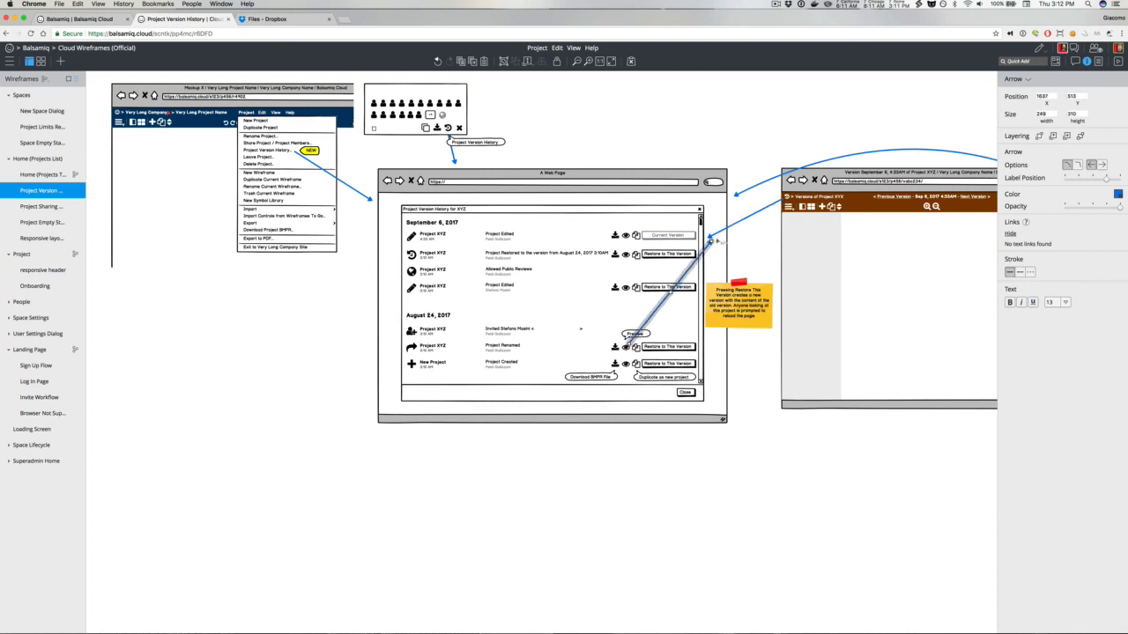
left_click_drag(710, 239, 776, 265)
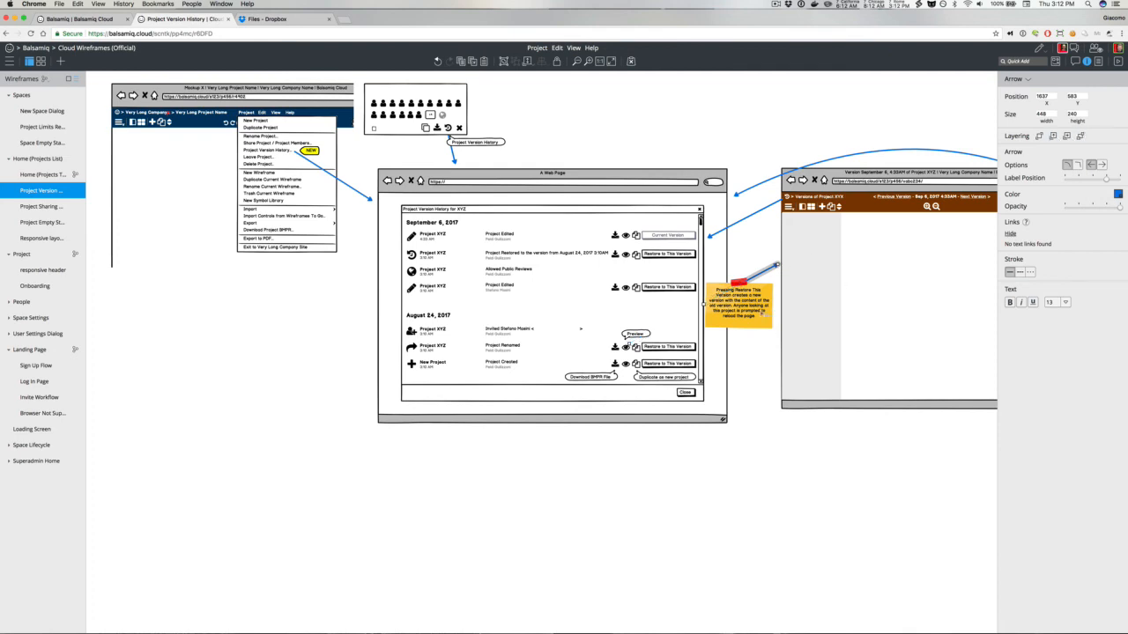
left_click_drag(755, 315, 753, 379)
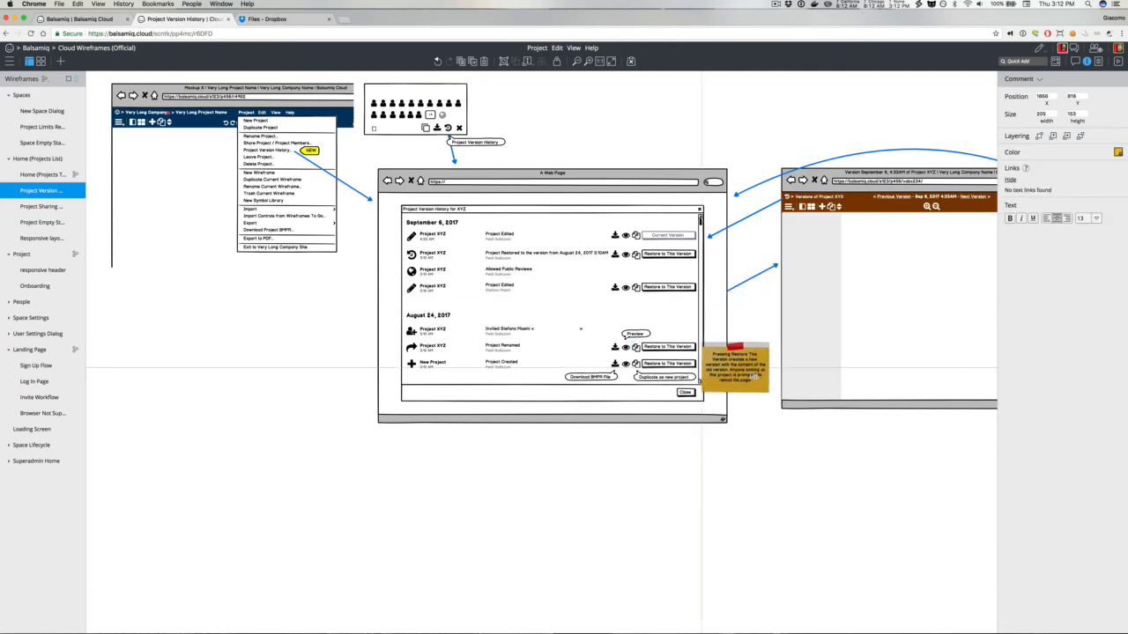
left_click(739, 286)
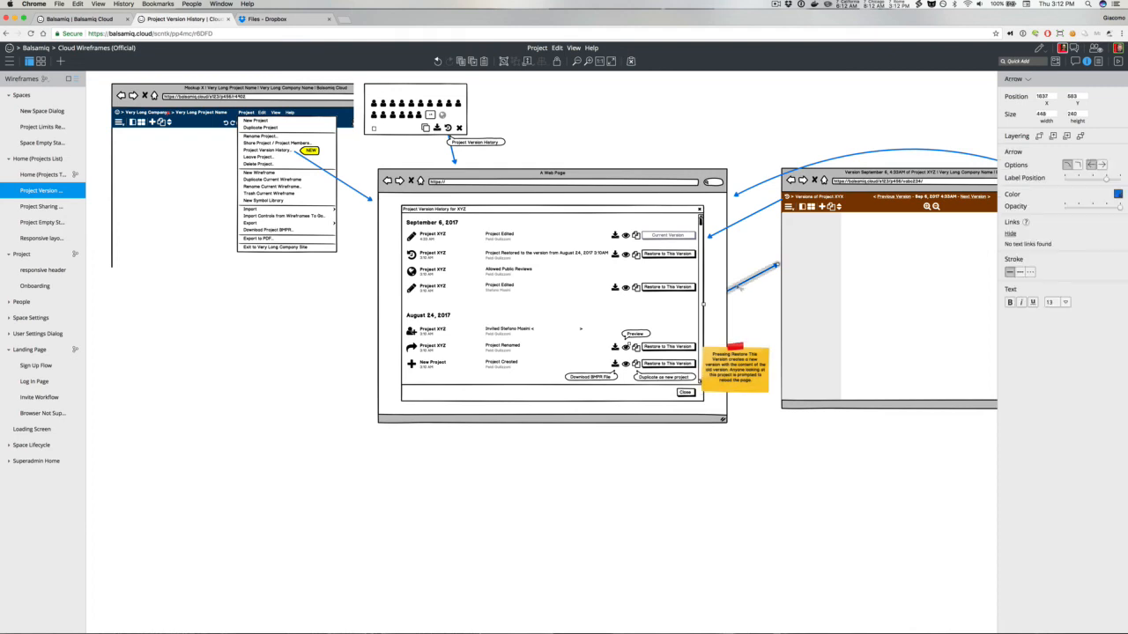
left_click_drag(728, 289, 628, 334)
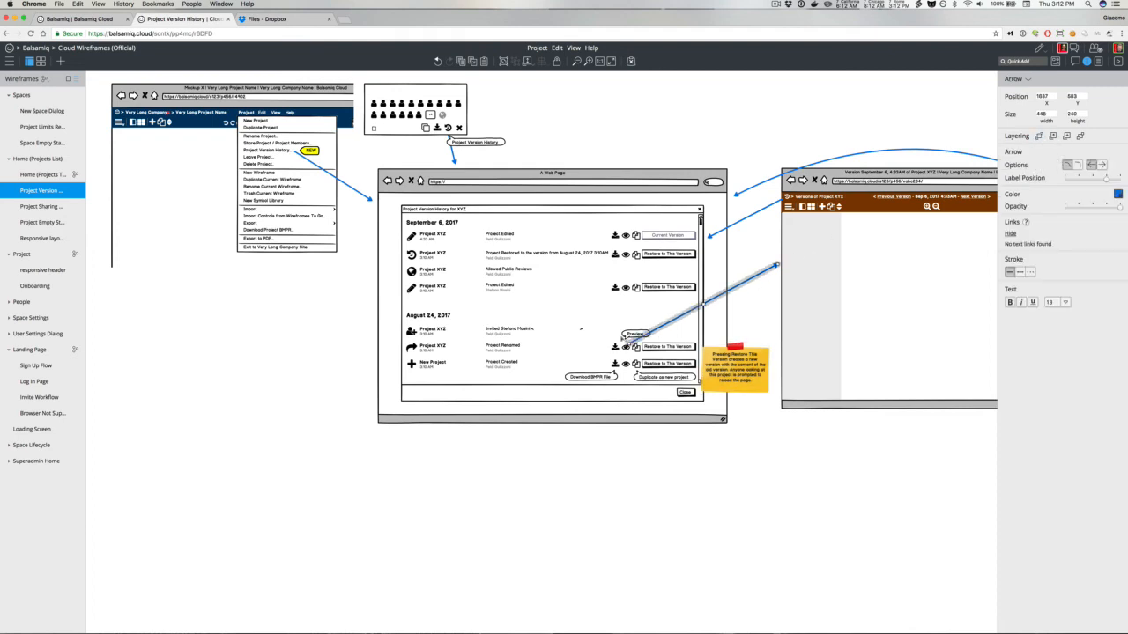
left_click(627, 337)
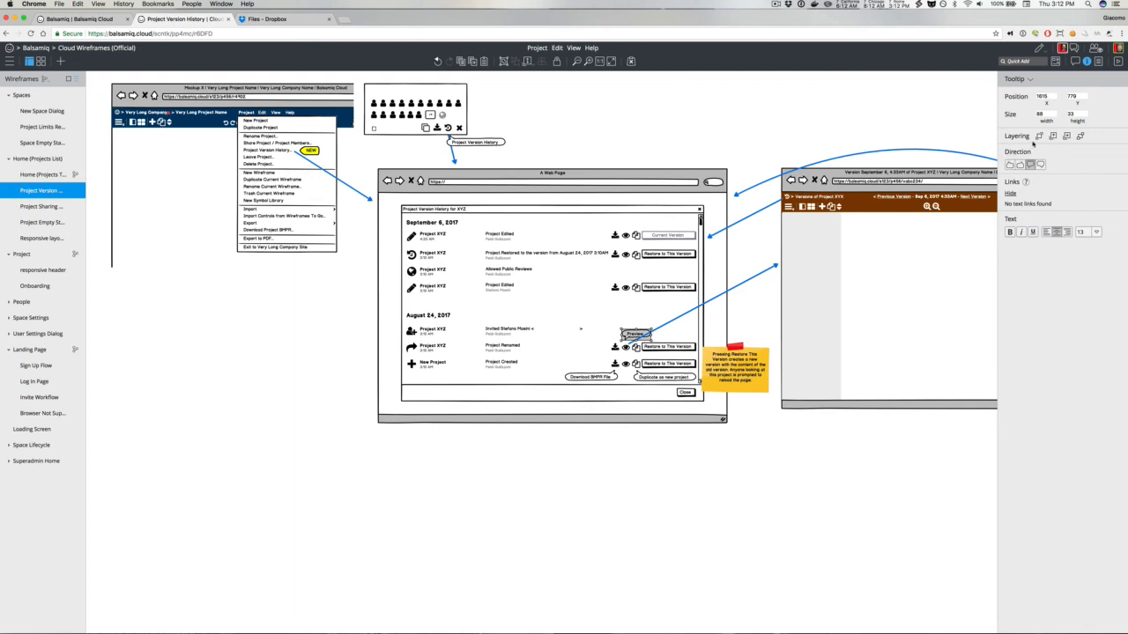
left_click(669, 92)
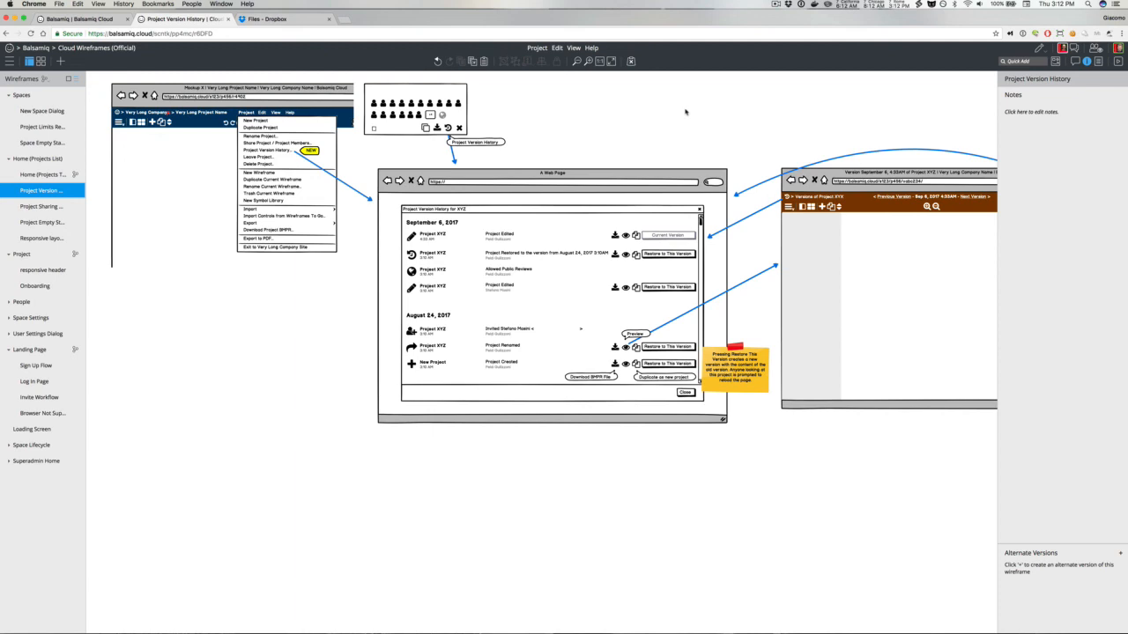
Step: Duplicate the download icon on the preview page's header and change its icon to Files Outlined
scroll(685, 112, "right", 5)
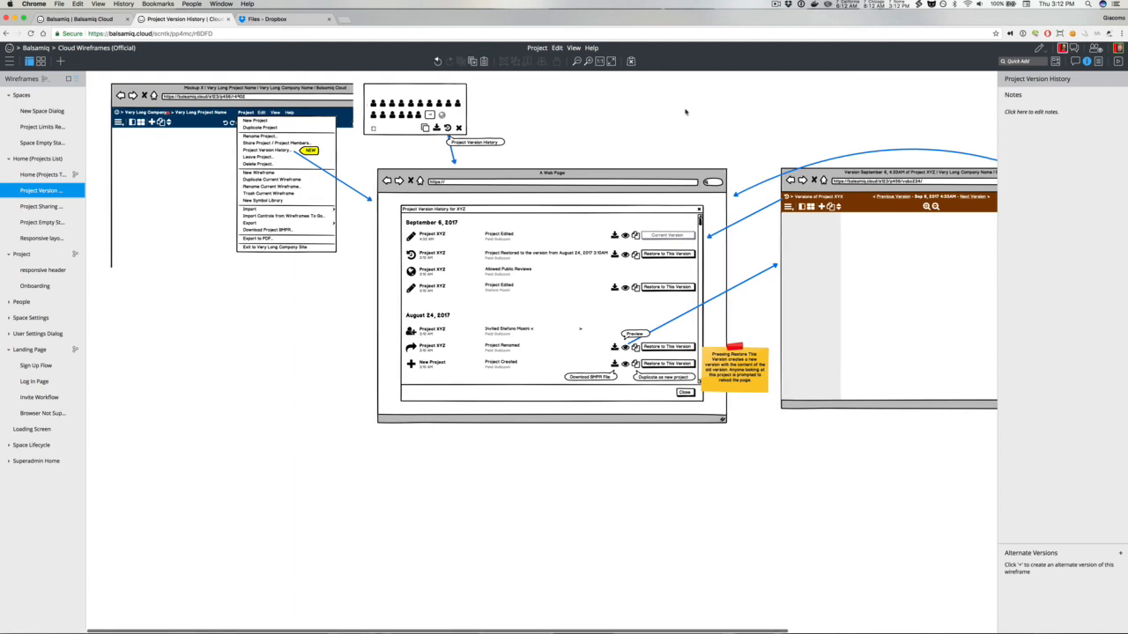
scroll(685, 112, "right", 1)
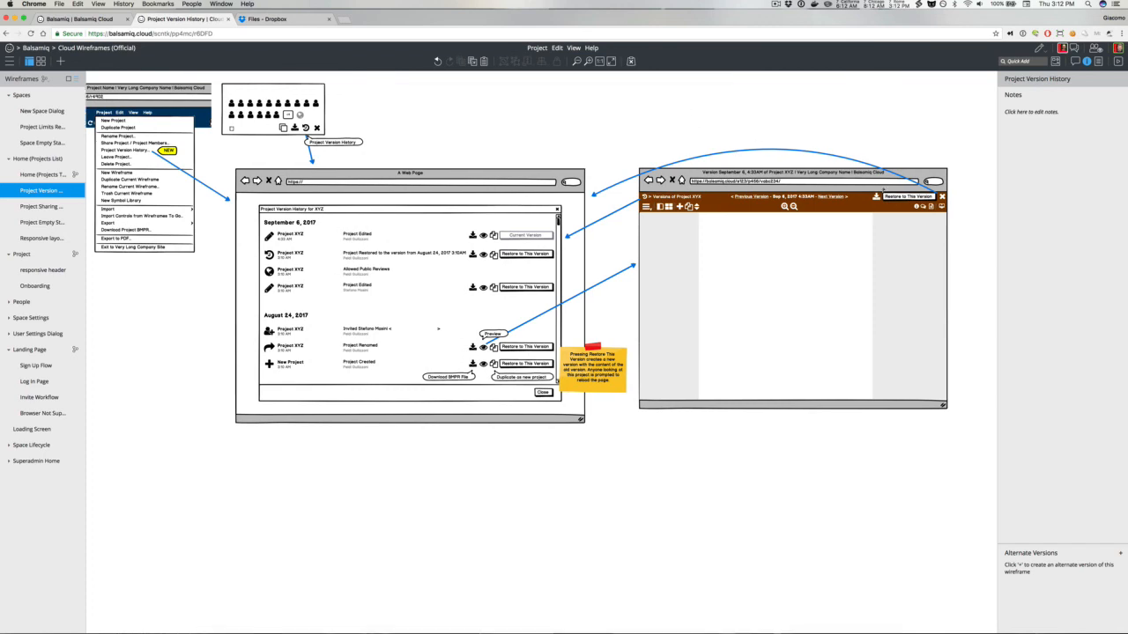
left_click(877, 197)
key("super+d")
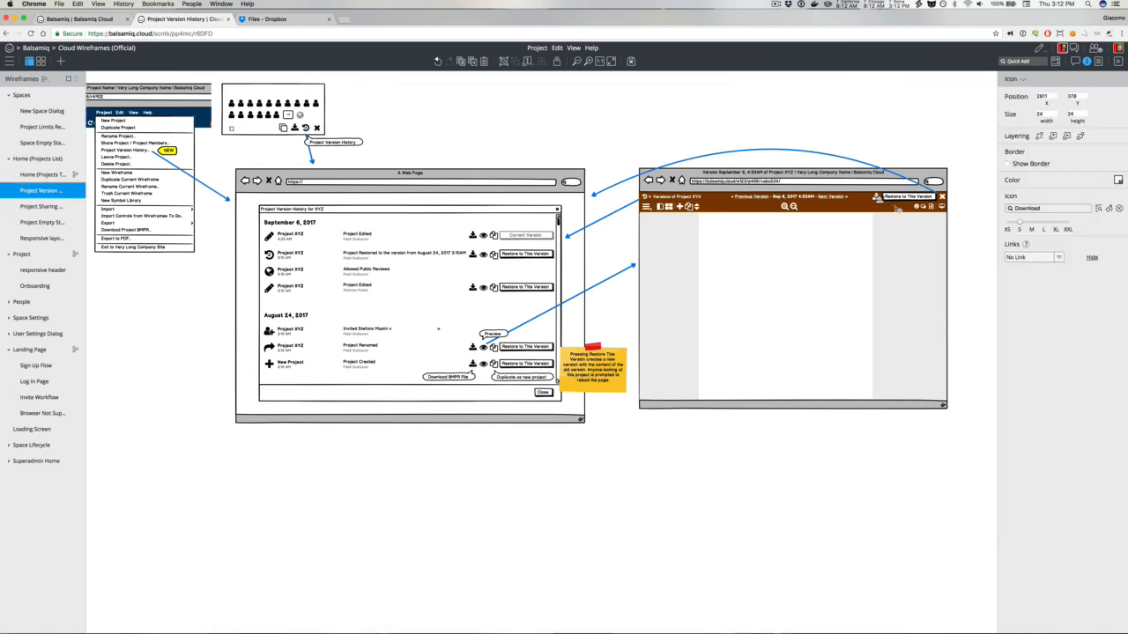
double_click(1027, 208)
type("du")
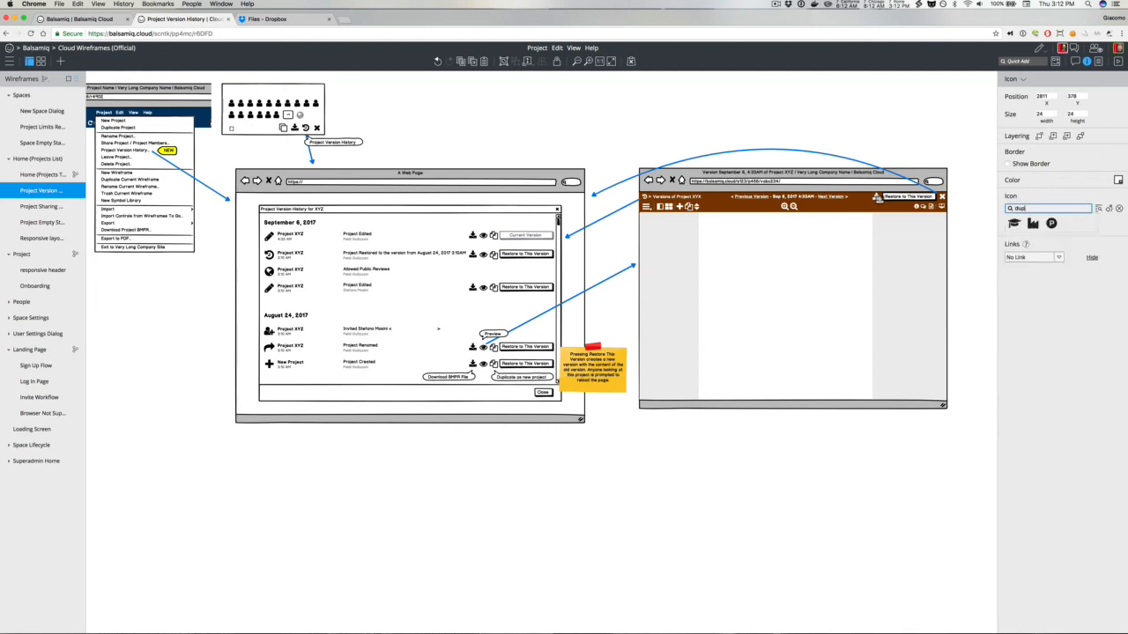
type("pl")
key("BackSpace")
key("BackSpace")
key("BackSpace")
key("BackSpace")
type("file")
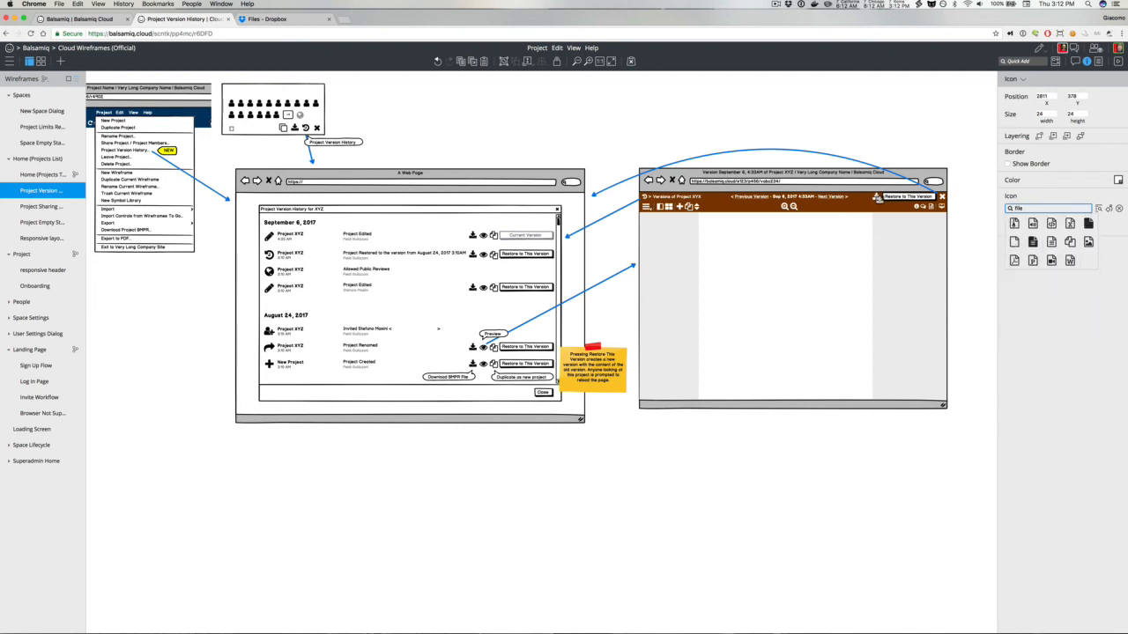
left_click(1069, 242)
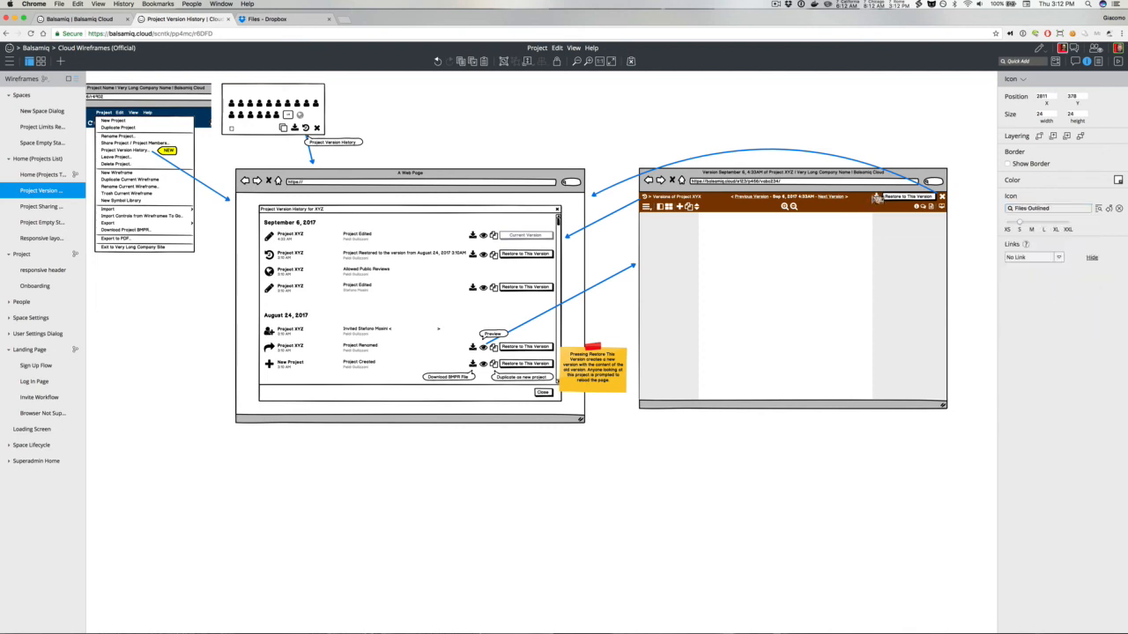
Step: Position the new Files Outlined icon beside the download icon and bottom-align the two icons
left_click_drag(874, 195, 880, 196)
left_click(879, 201)
left_click(869, 197, "shift")
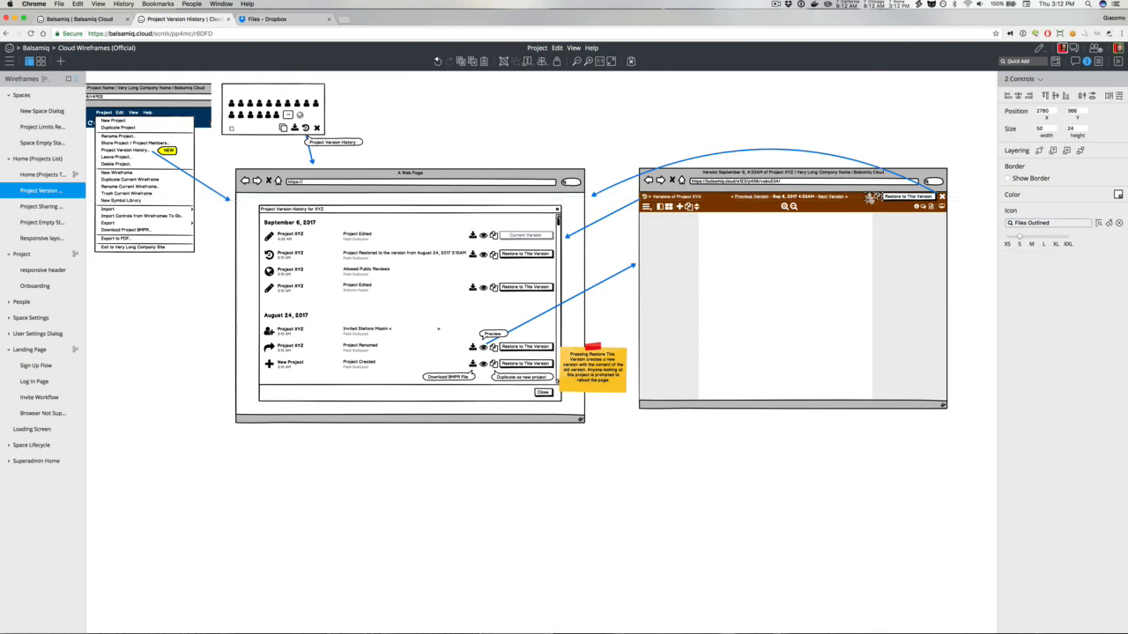
left_click(1053, 96)
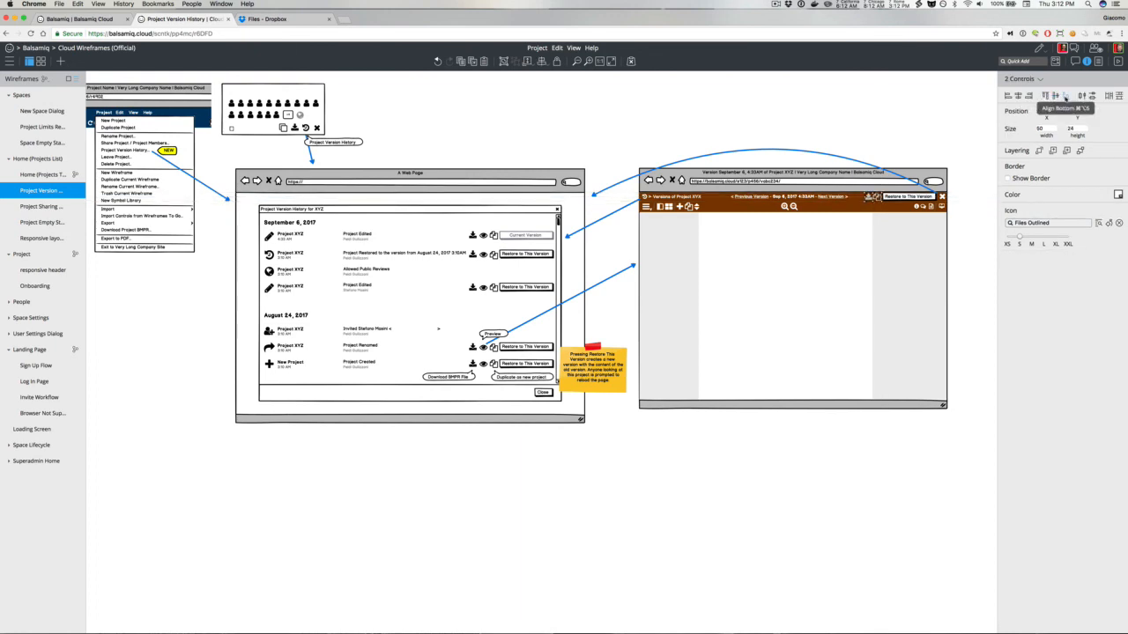
left_click(1064, 97)
left_click(877, 115)
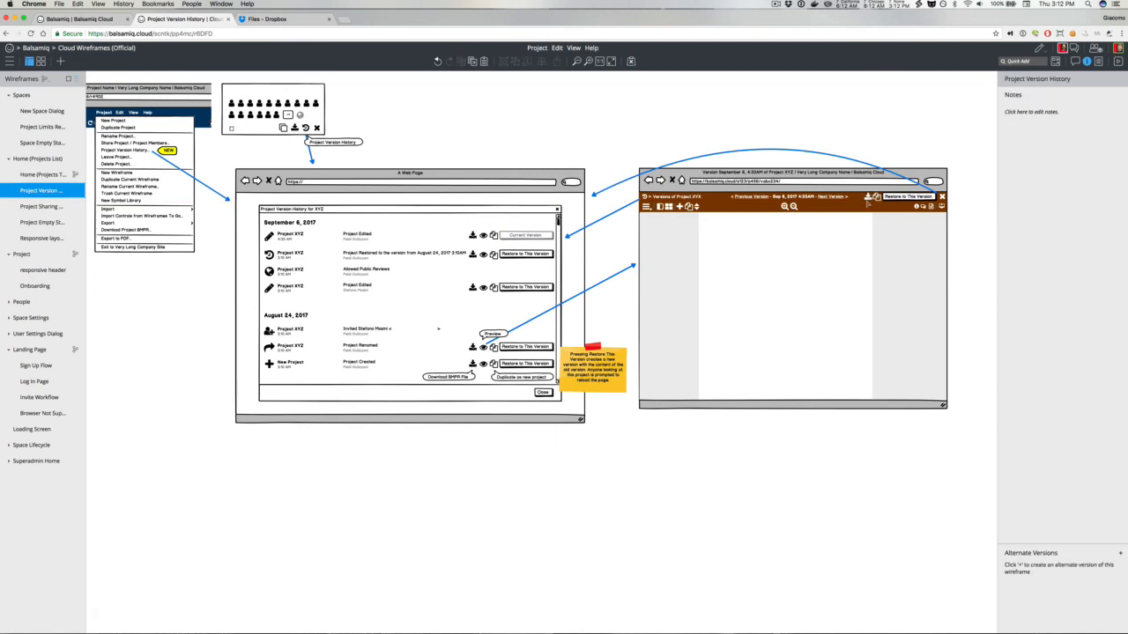
left_click(868, 202)
left_click(865, 122)
scroll(865, 122, "left", 5)
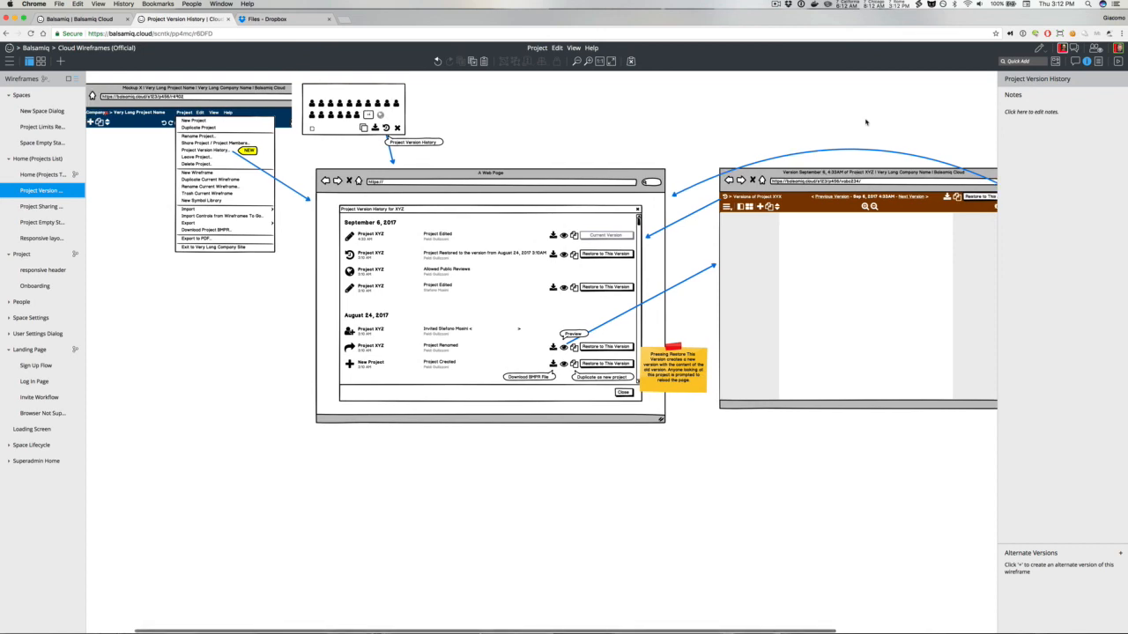
scroll(866, 121, "left", 5)
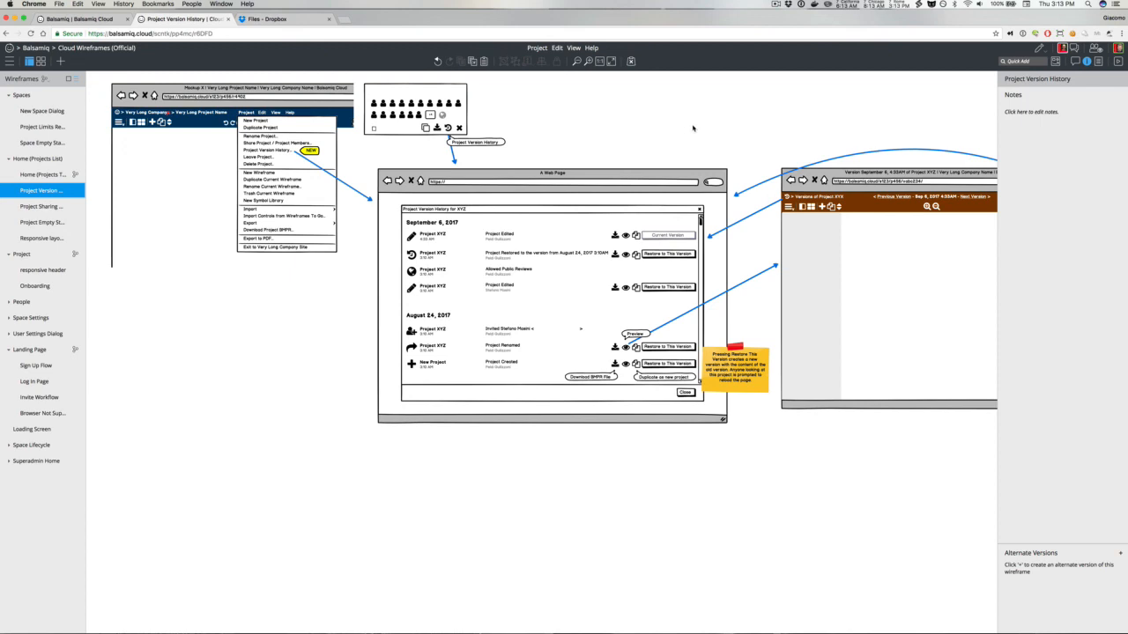
left_click(776, 4)
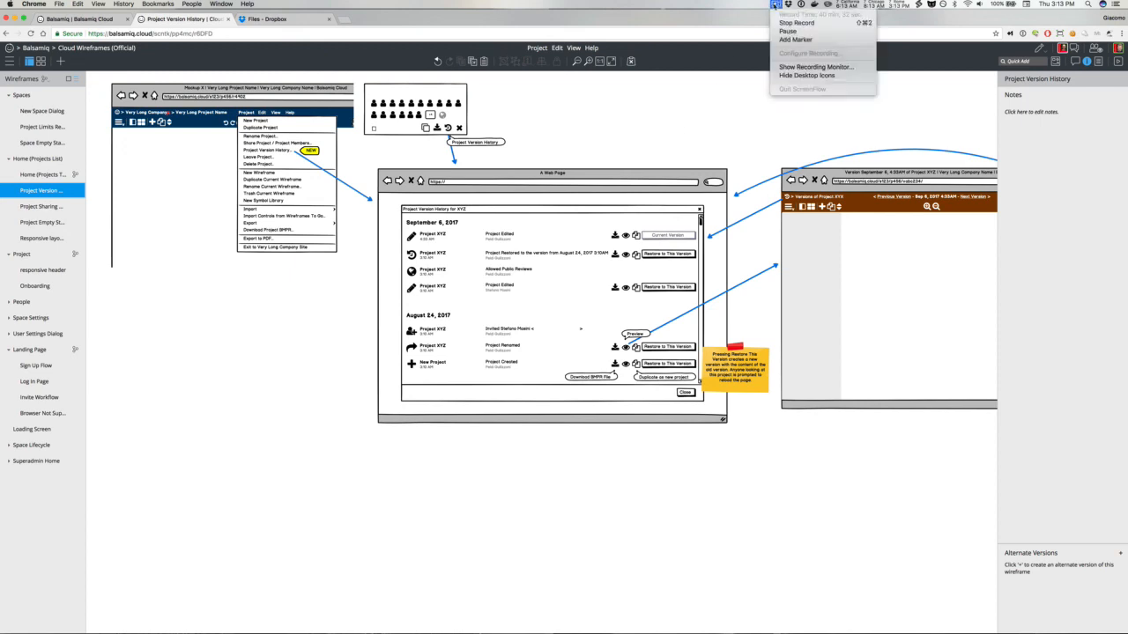